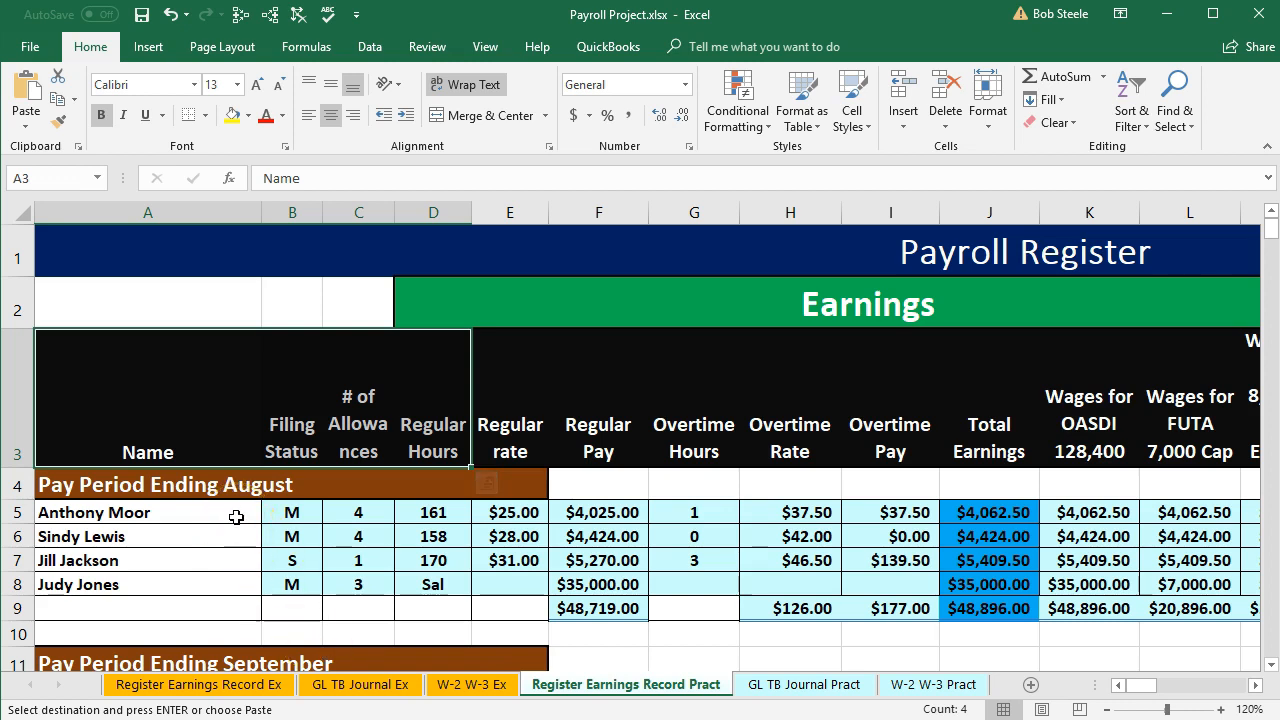
pyautogui.moveTo(157, 426); pyautogui.dragTo(414, 424)
pyautogui.scroll(-1, 136, 452)
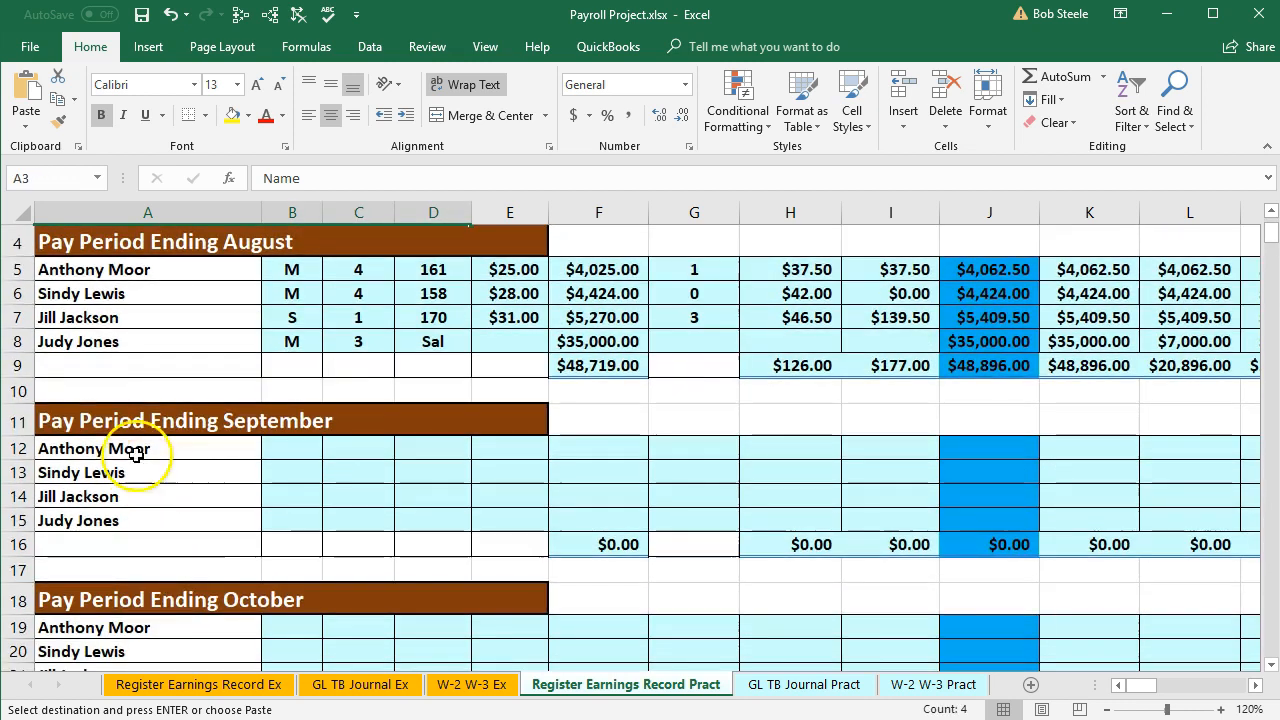
pyautogui.moveTo(40, 388); pyautogui.dragTo(414, 386)
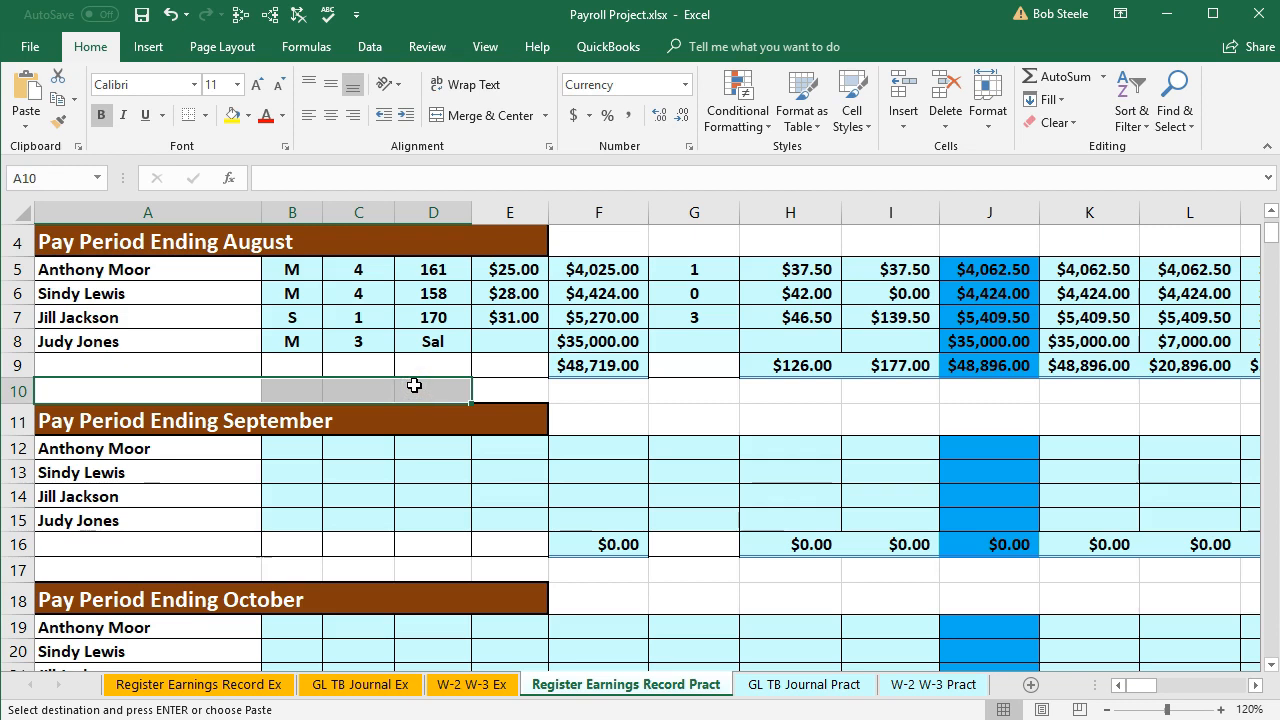
pyautogui.scroll(1, 409, 505)
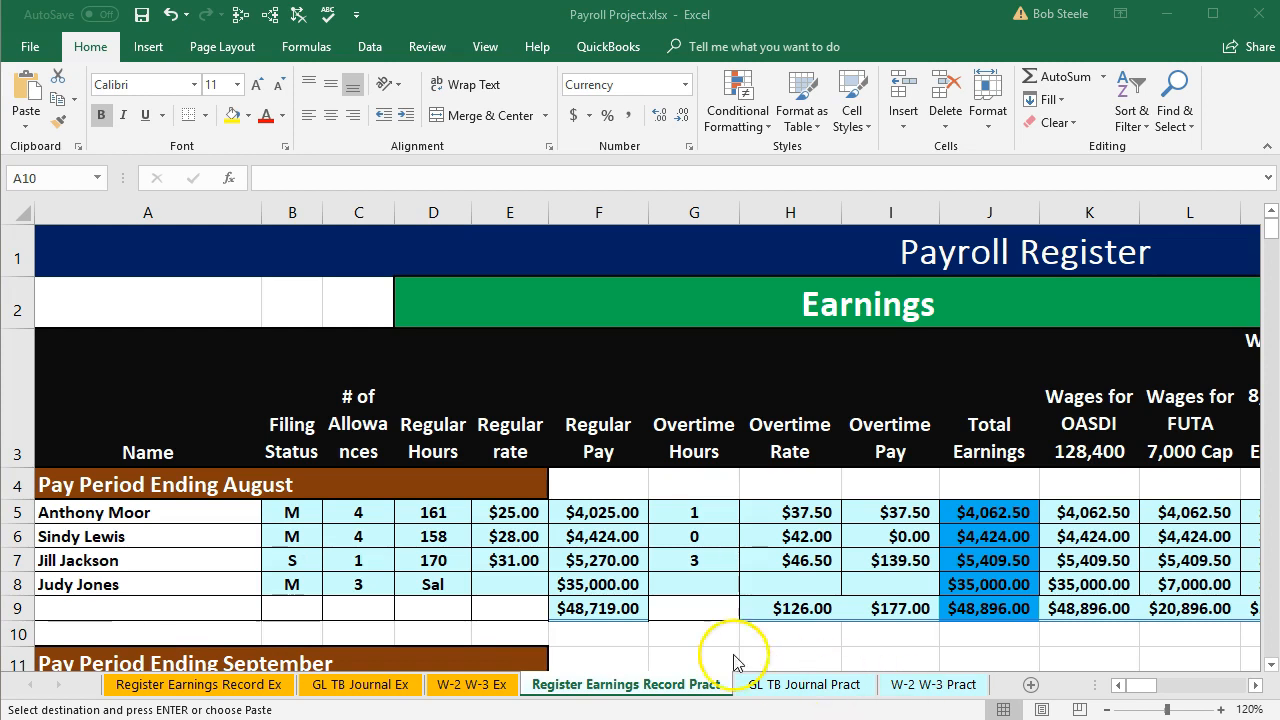
pyautogui.click(155, 467)
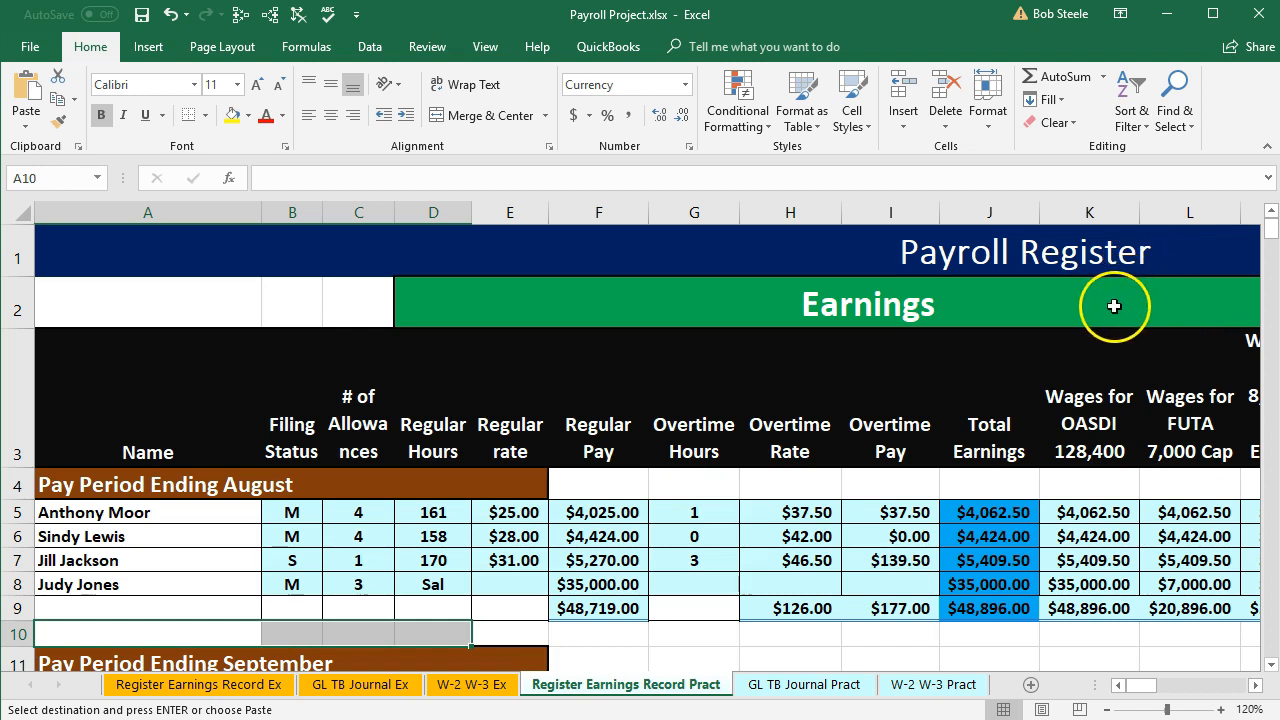
# Freeze the panes at cell A4, with heading row 3 as the topmost visible row of the payroll register.
pyautogui.click(1270, 665)
pyautogui.click(1270, 665)
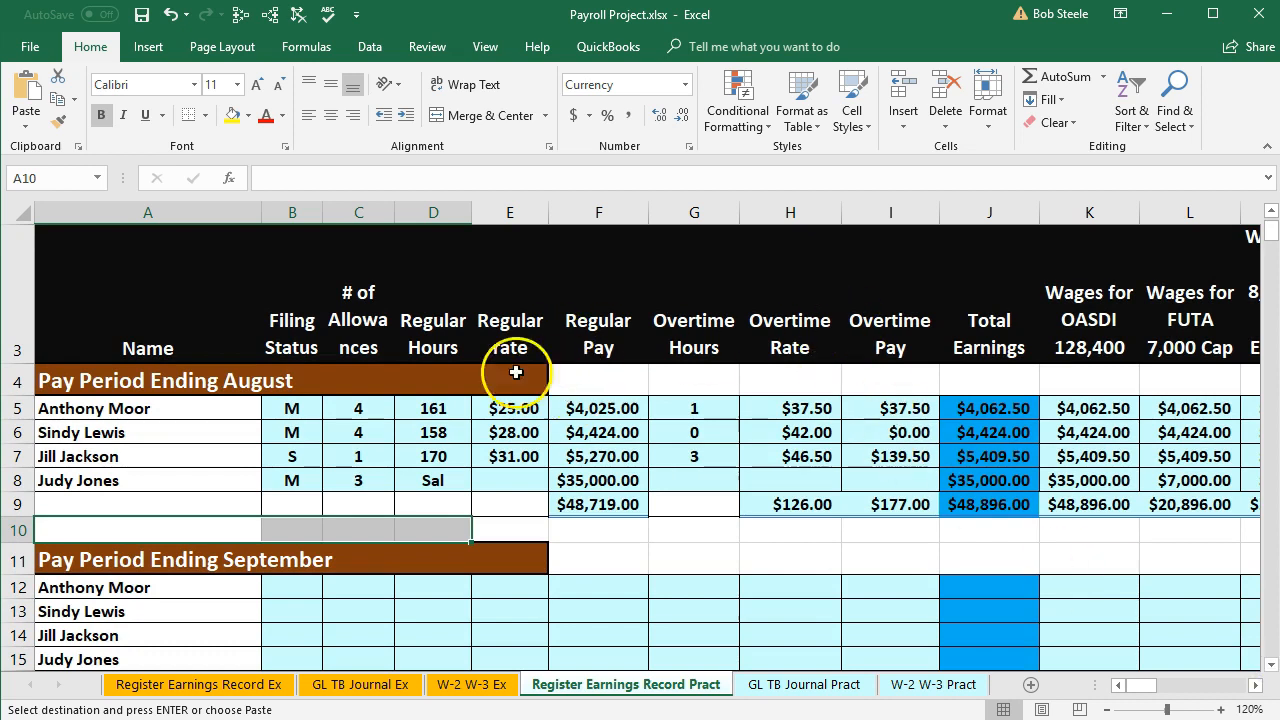
pyautogui.click(157, 381)
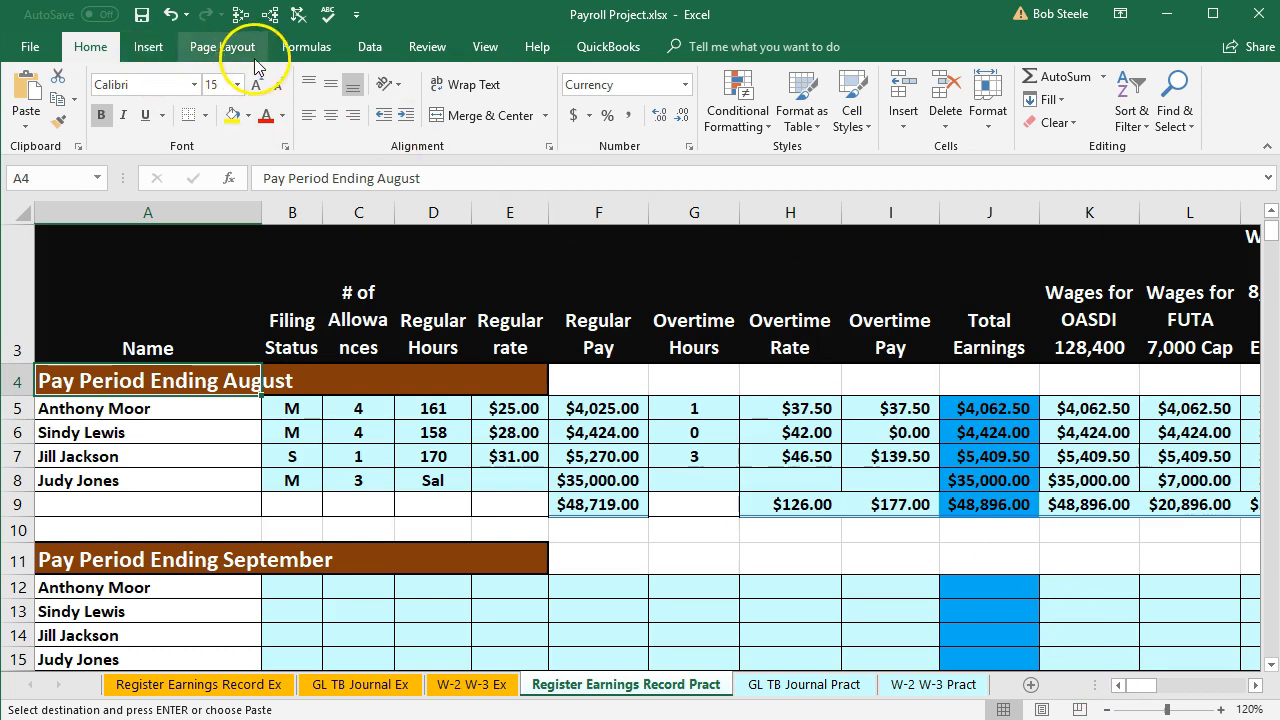
pyautogui.click(484, 47)
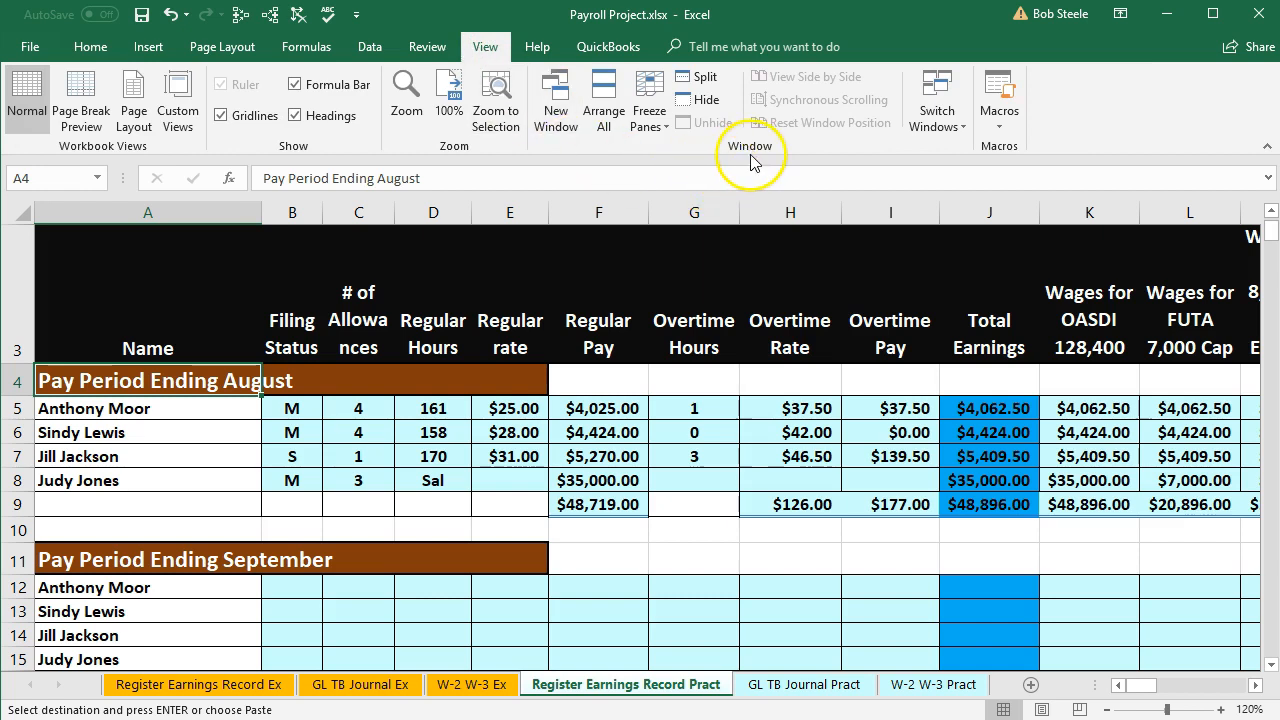
pyautogui.click(657, 121)
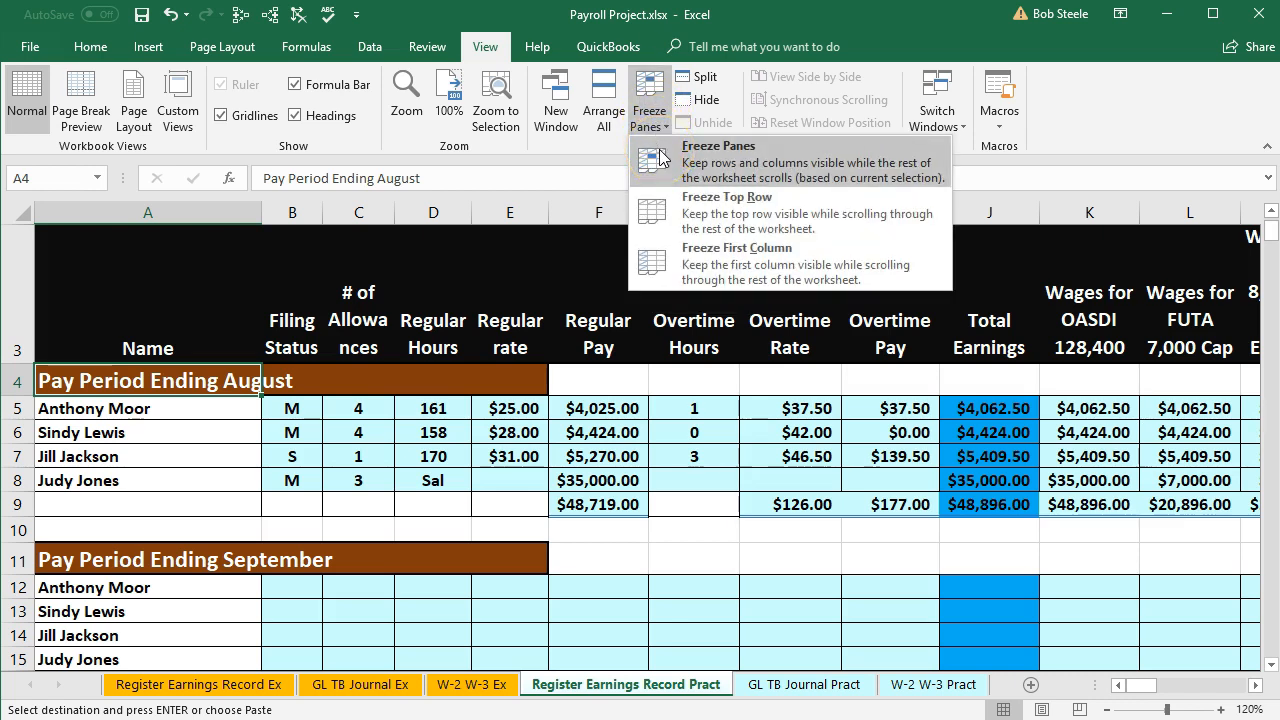
pyautogui.click(659, 150)
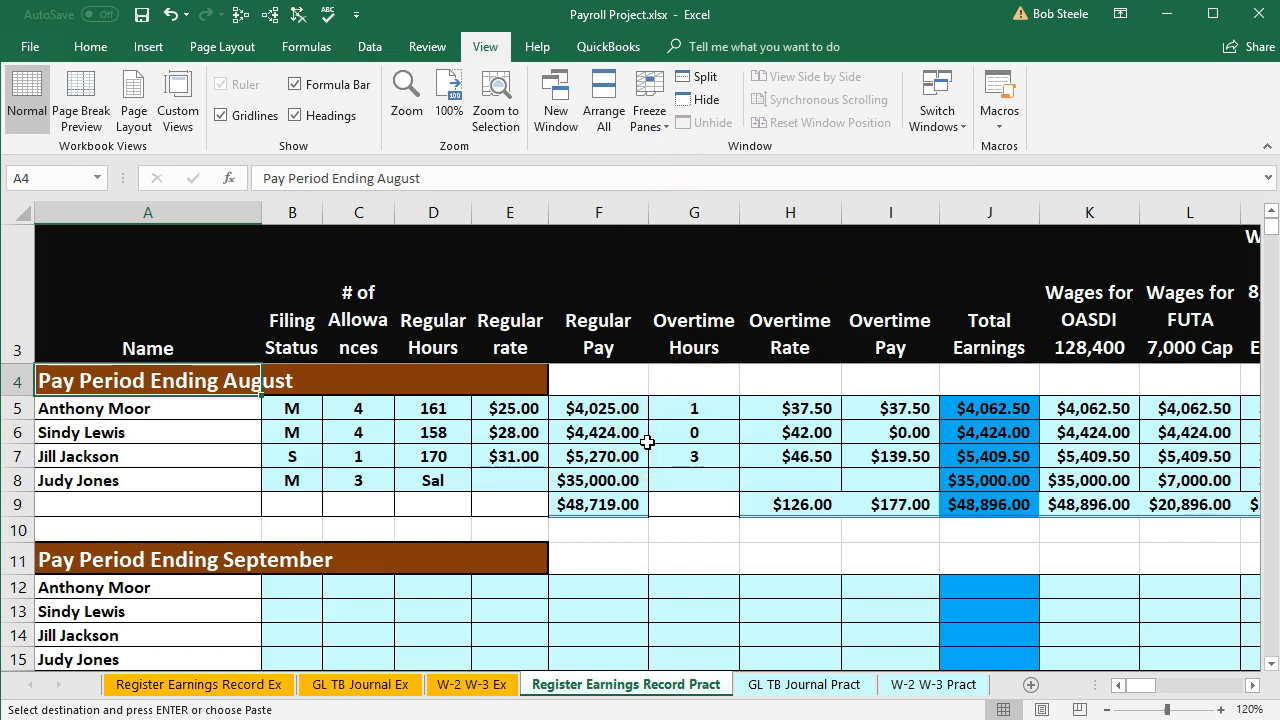
# Check the frozen column headings against the lower pay periods and go to the September filing status cells.
pyautogui.scroll(-1, 964, 579)
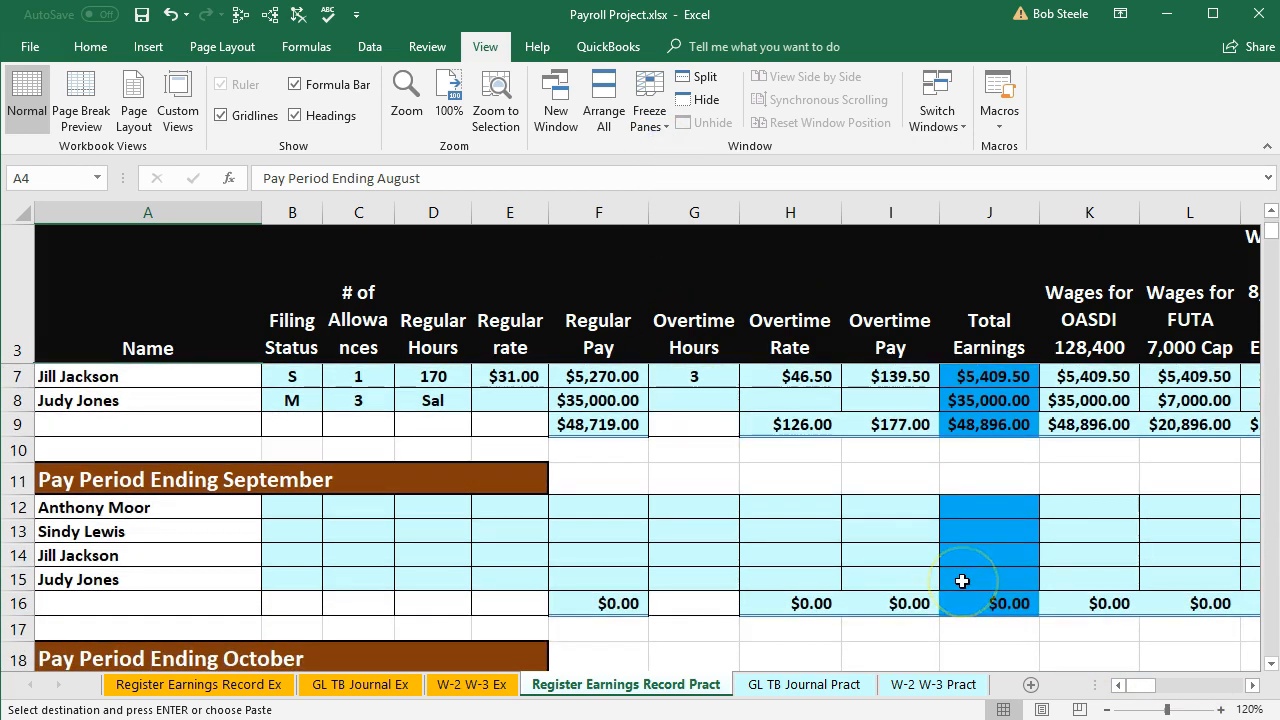
pyautogui.scroll(-1, 964, 581)
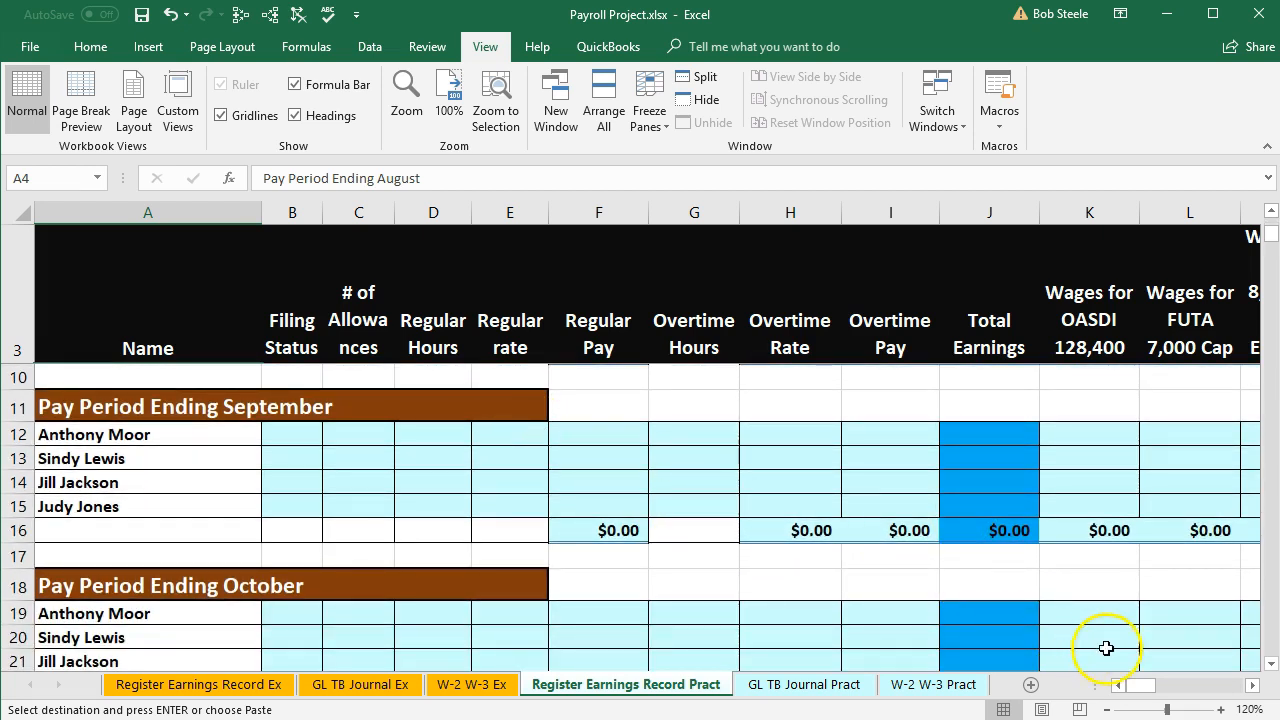
pyautogui.scroll(-1, 858, 485)
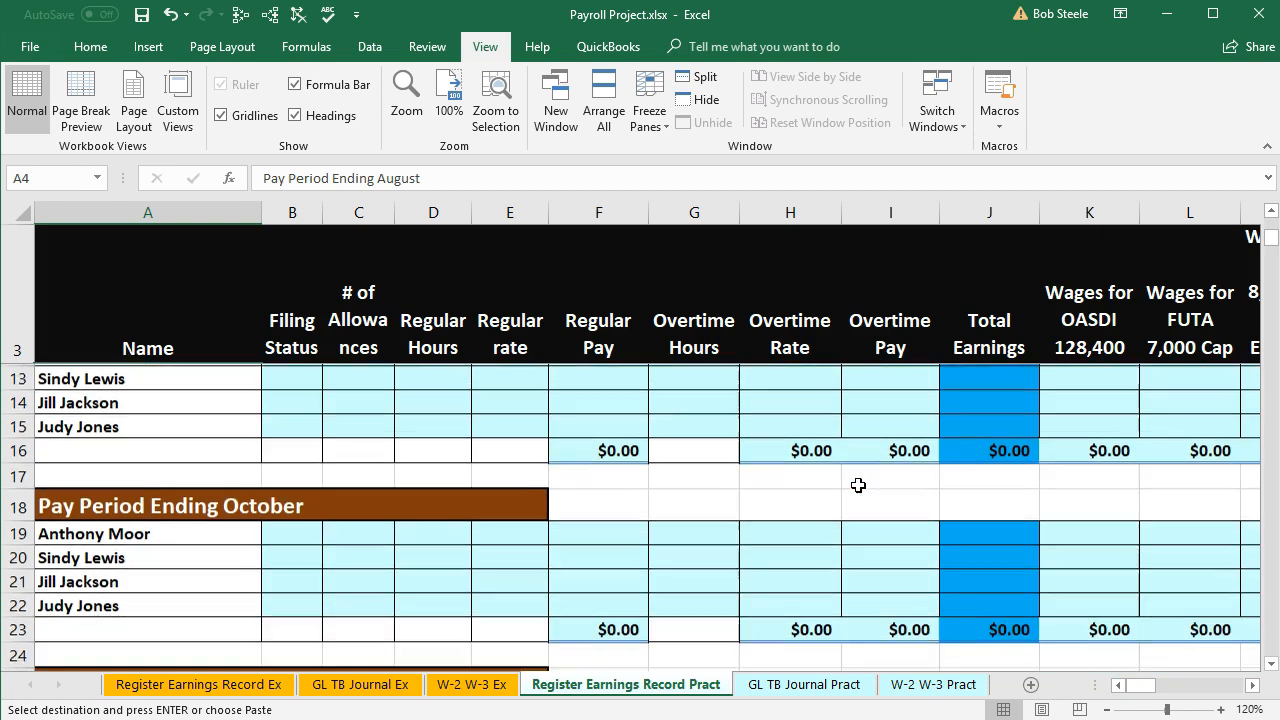
pyautogui.scroll(1, 858, 485)
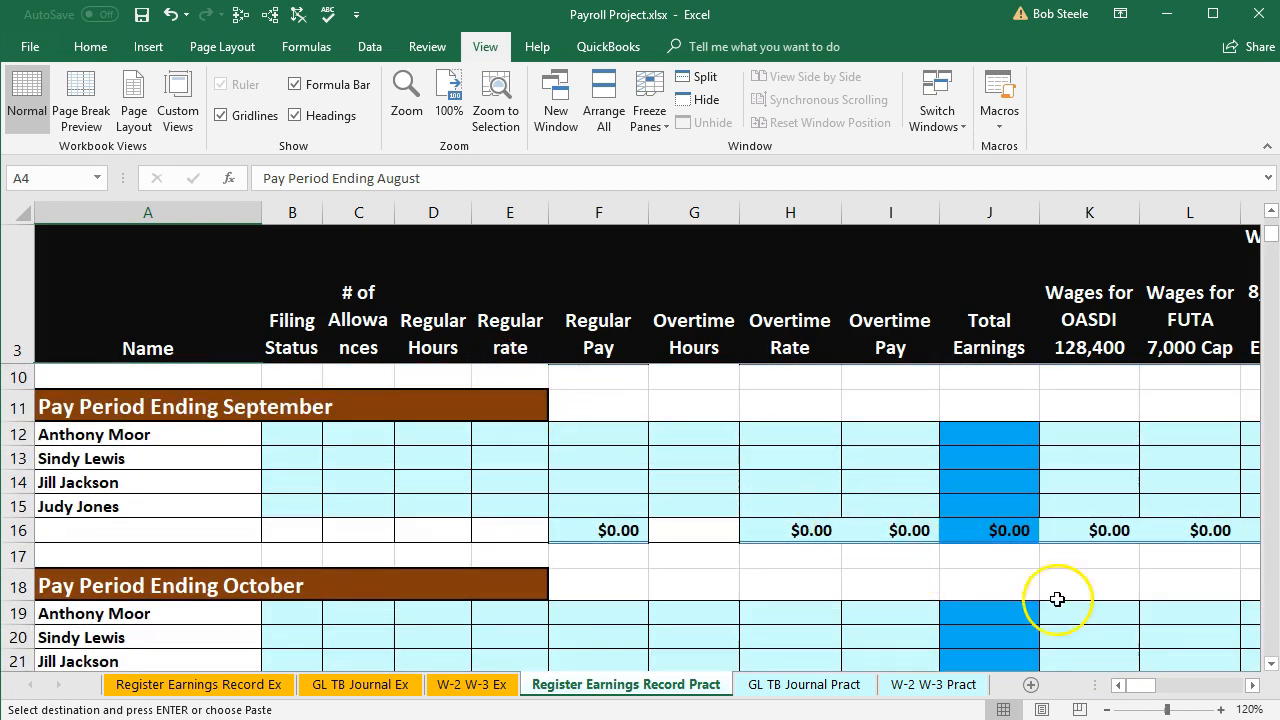
pyautogui.click(1271, 664)
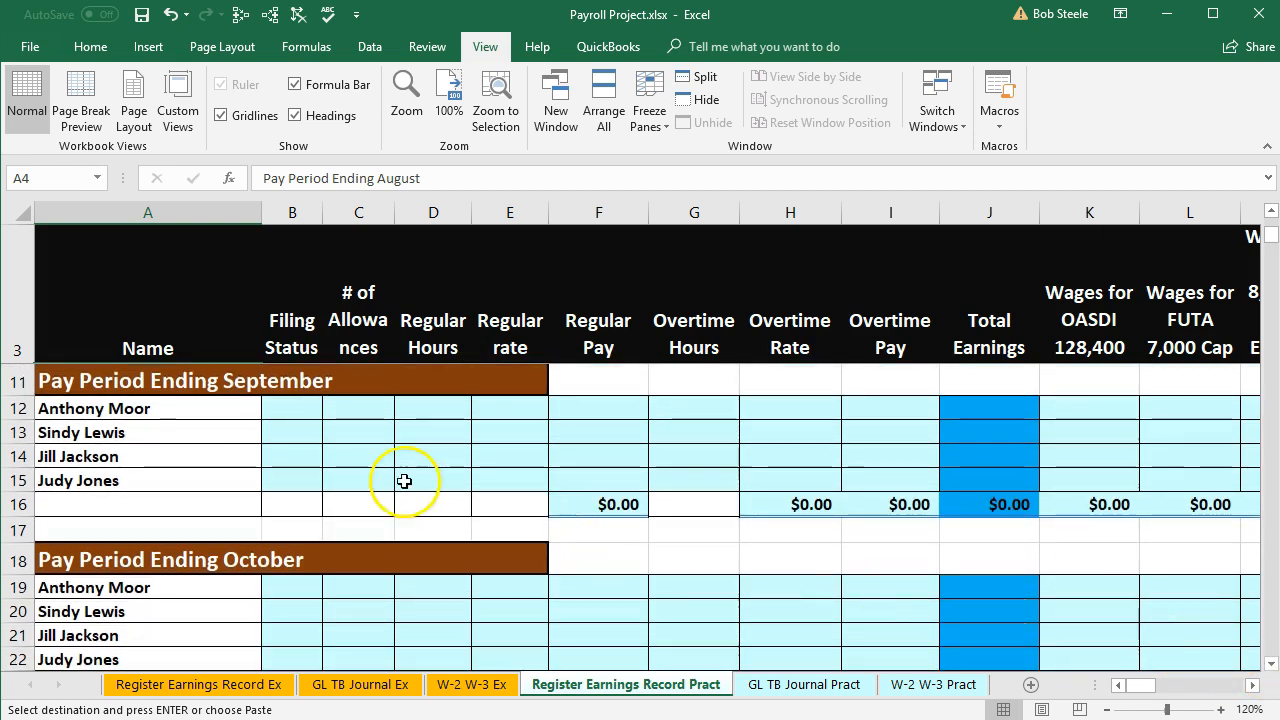
pyautogui.click(369, 453)
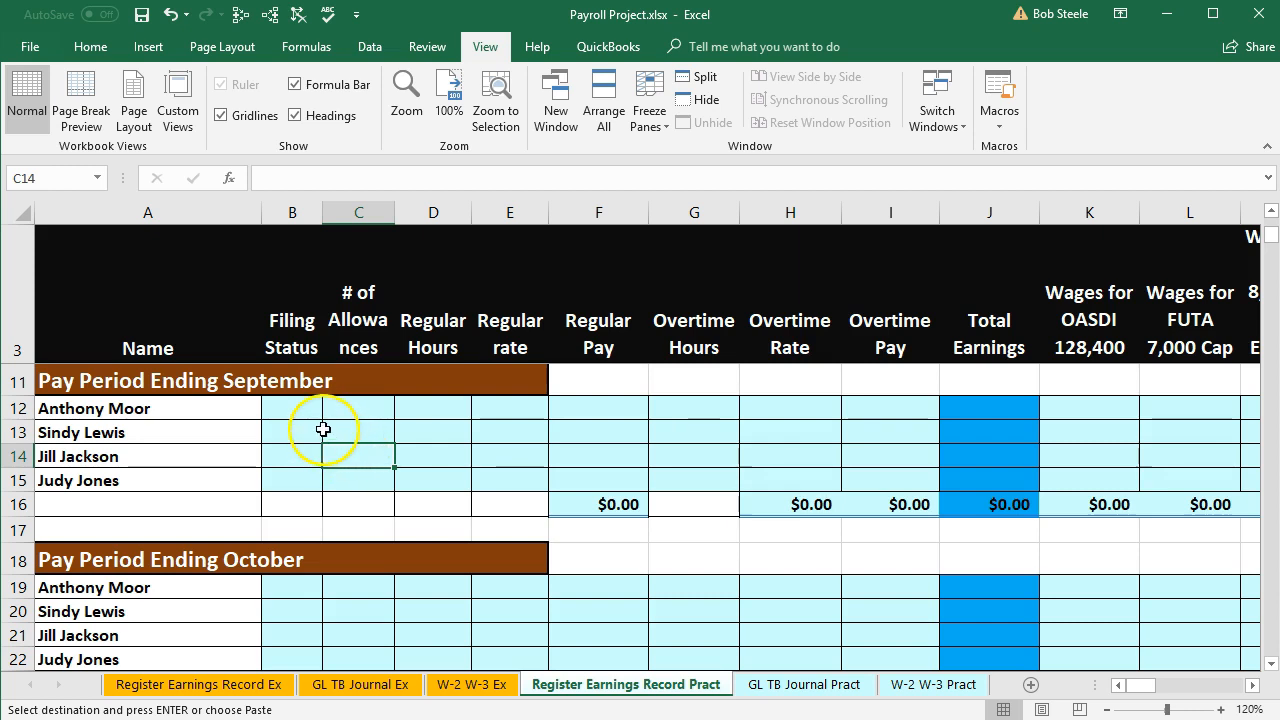
pyautogui.click(287, 414)
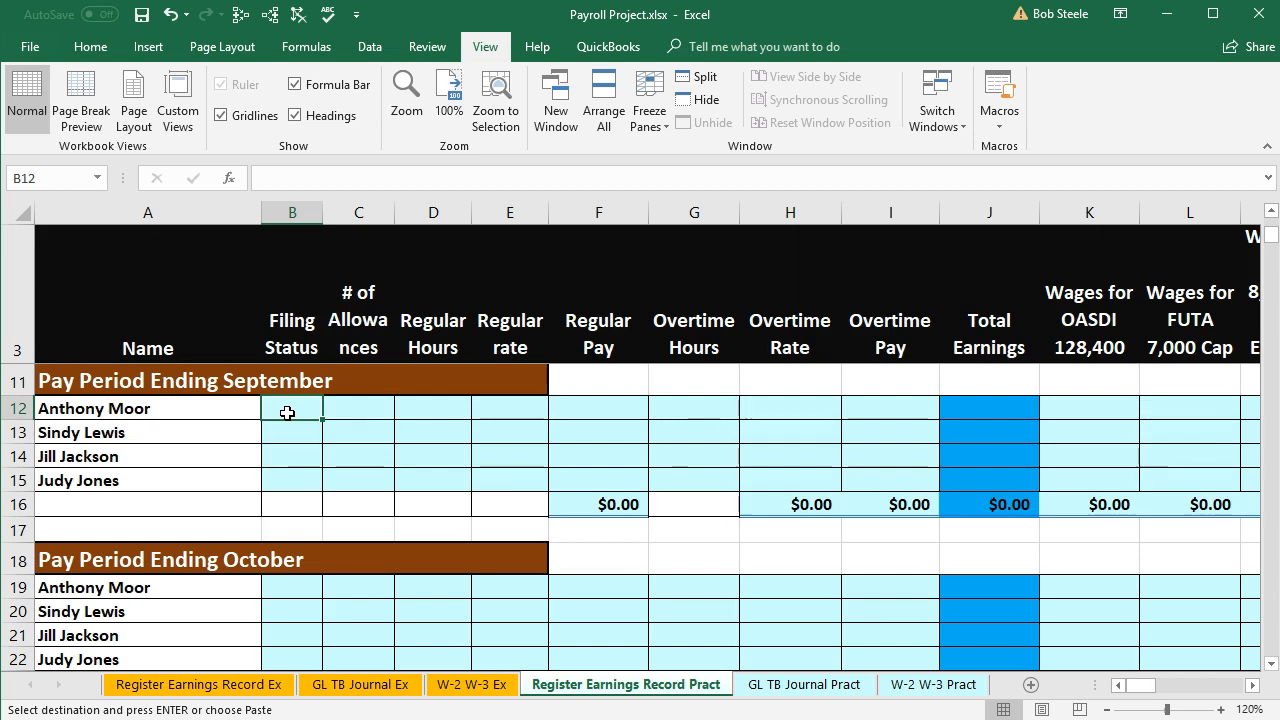
# Copy the August filing statuses and allowances in B5:C8 and paste them as values into the September block at B12.
pyautogui.scroll(3, 289, 420)
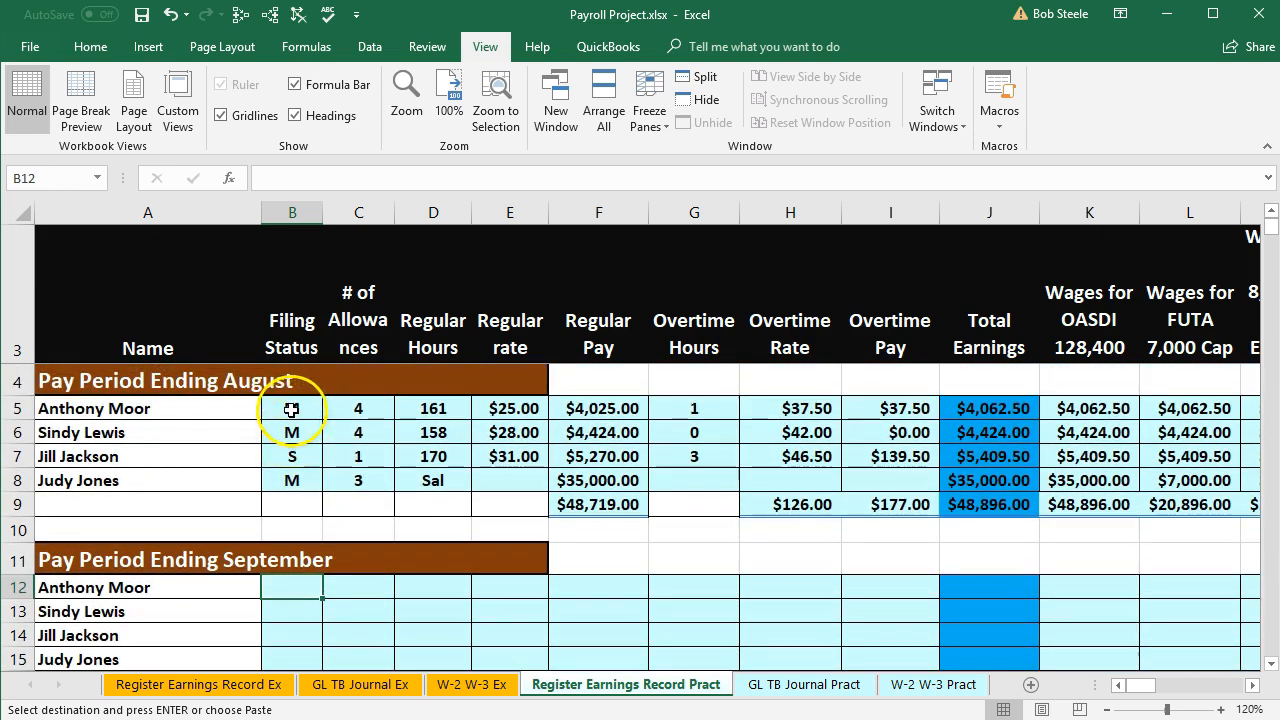
pyautogui.click(294, 408)
pyautogui.moveTo(294, 408); pyautogui.dragTo(346, 470)
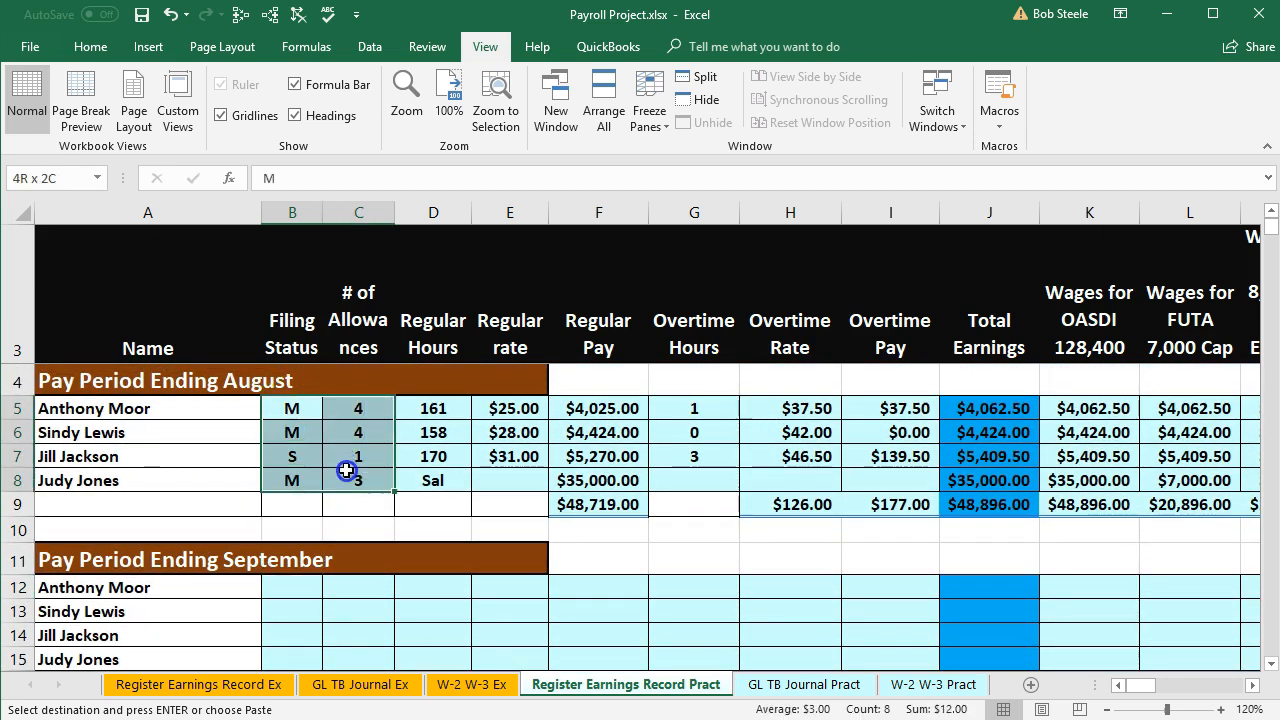
pyautogui.hotkey('ctrl', 'v')
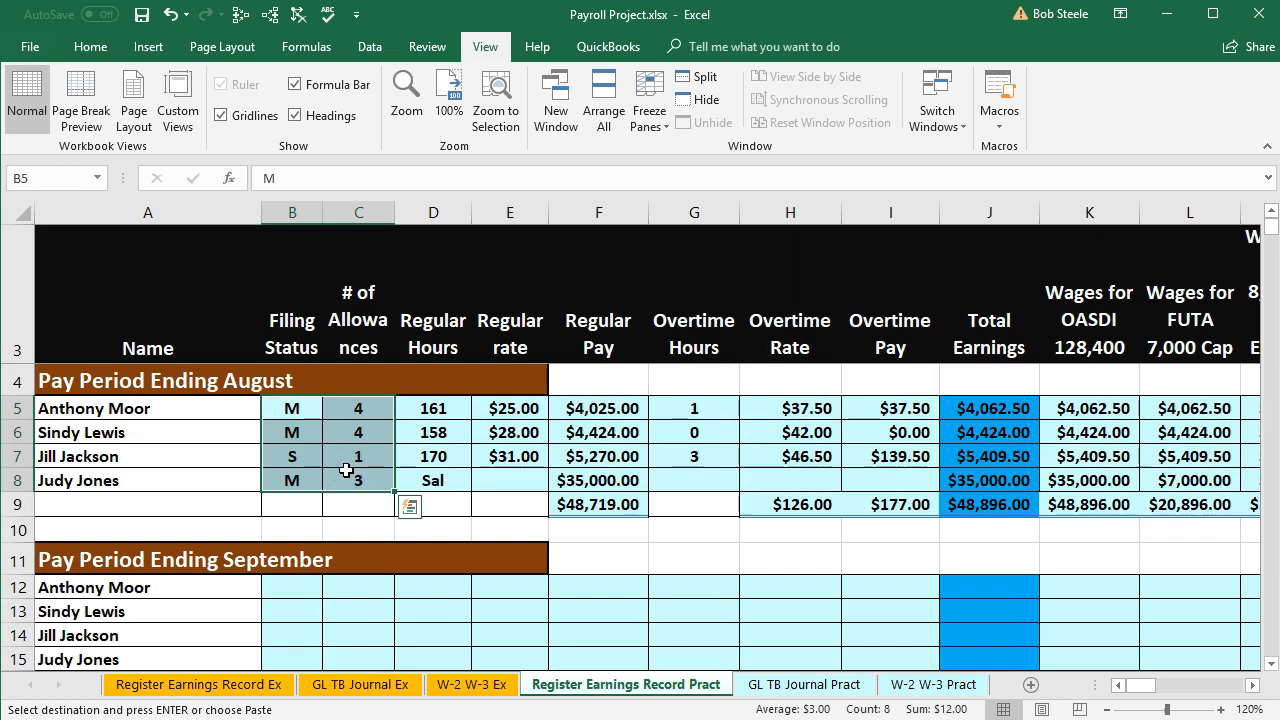
pyautogui.rightClick(346, 470)
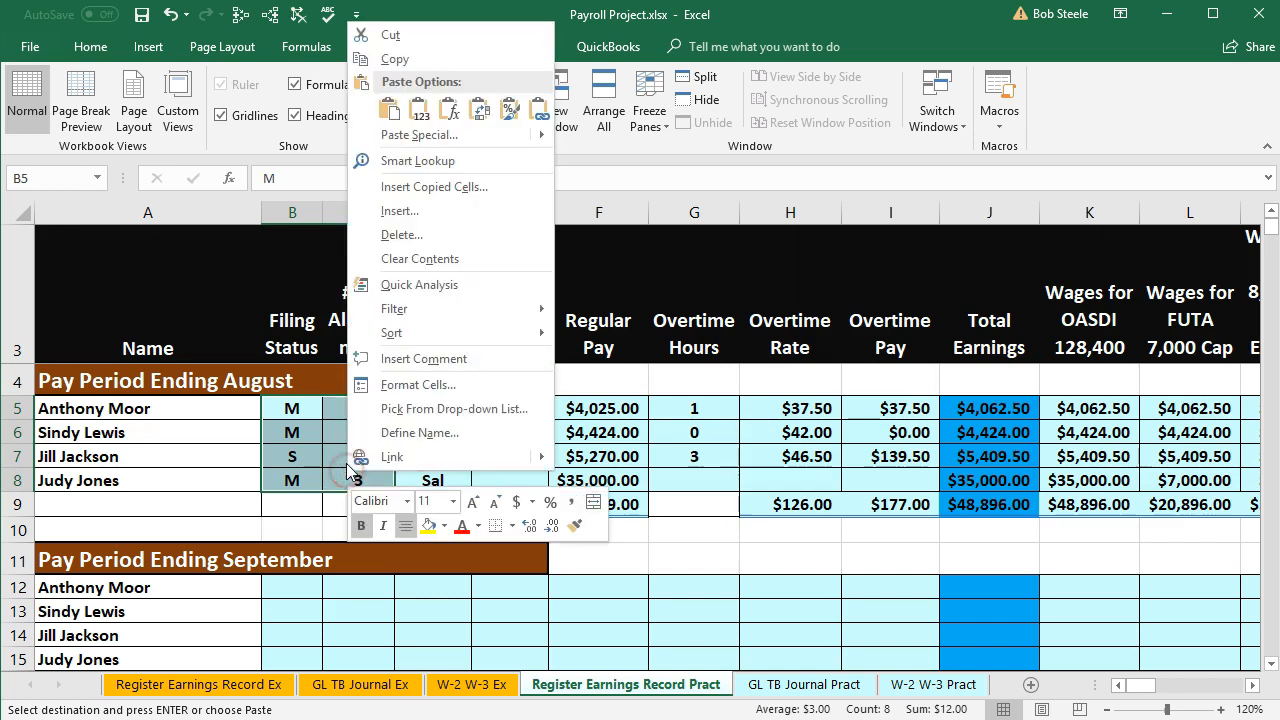
pyautogui.click(403, 62)
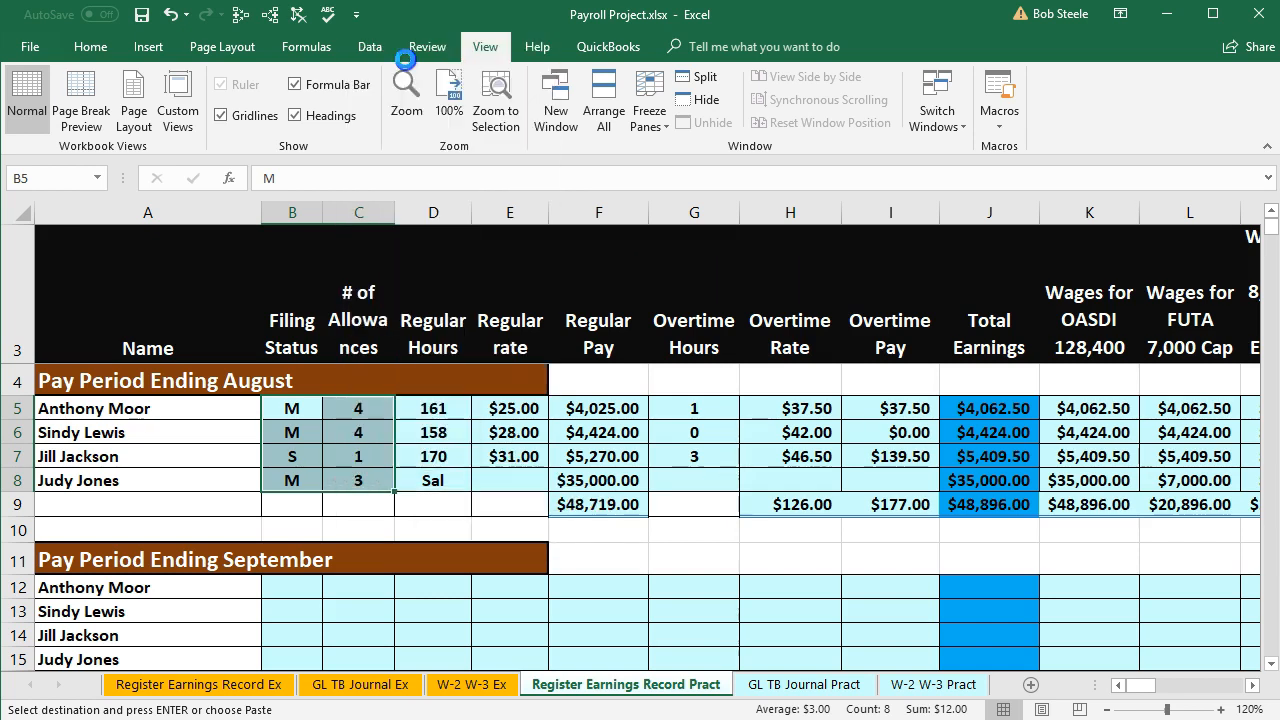
pyautogui.scroll(-1, 350, 323)
pyautogui.scroll(-1, 350, 323)
pyautogui.click(291, 436)
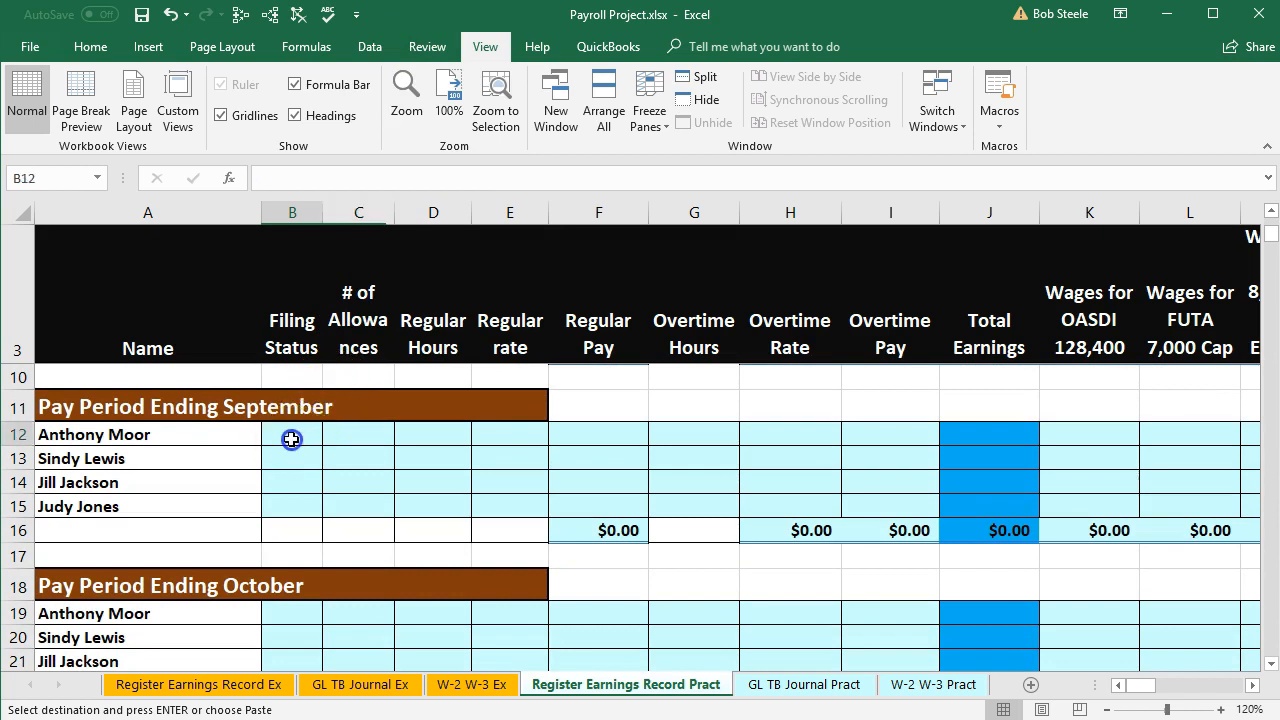
pyautogui.rightClick(291, 438)
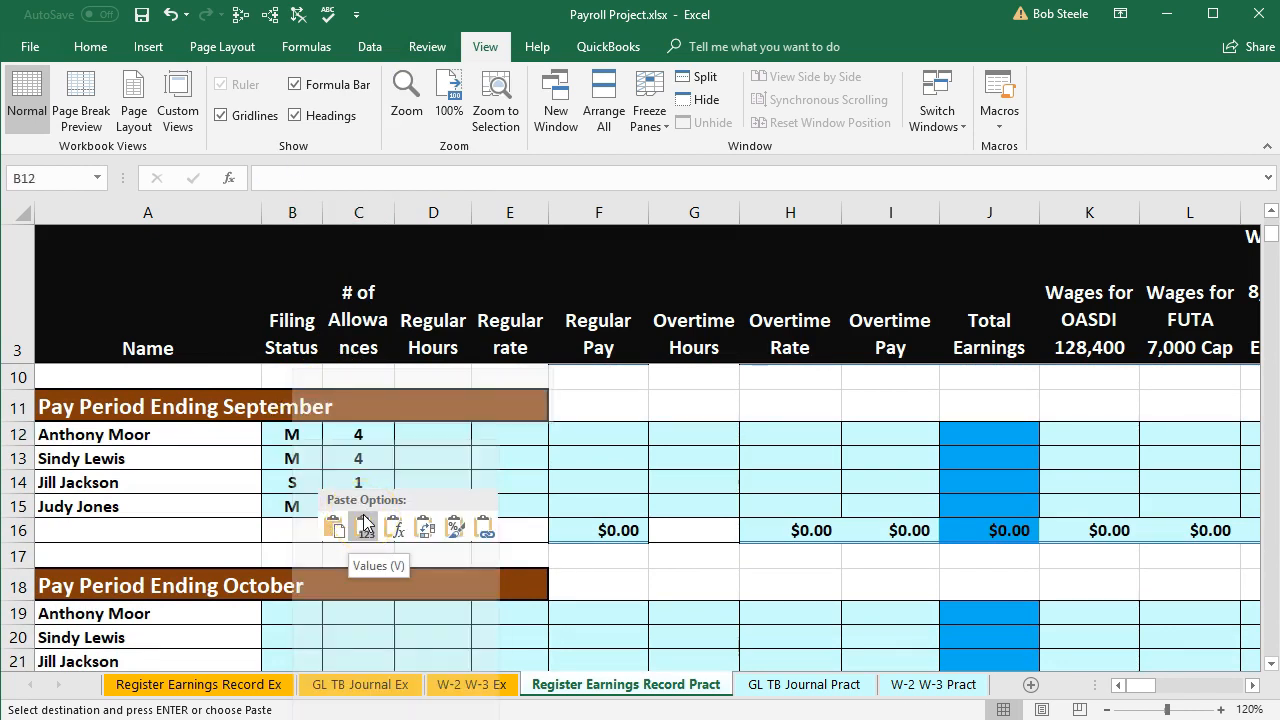
pyautogui.click(365, 524)
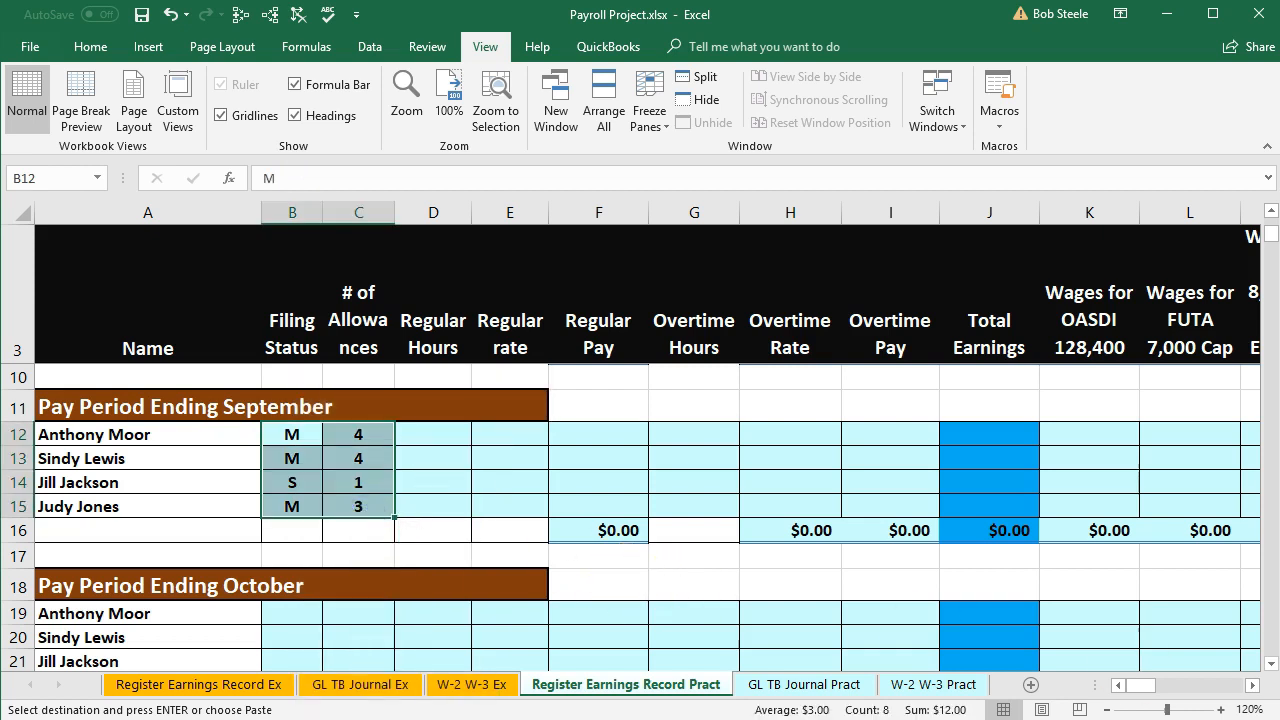
# Enter 163 regular hours in D12 and a regular rate of 25 in E12 for the first September employee.
pyautogui.scroll(-1, 780, 557)
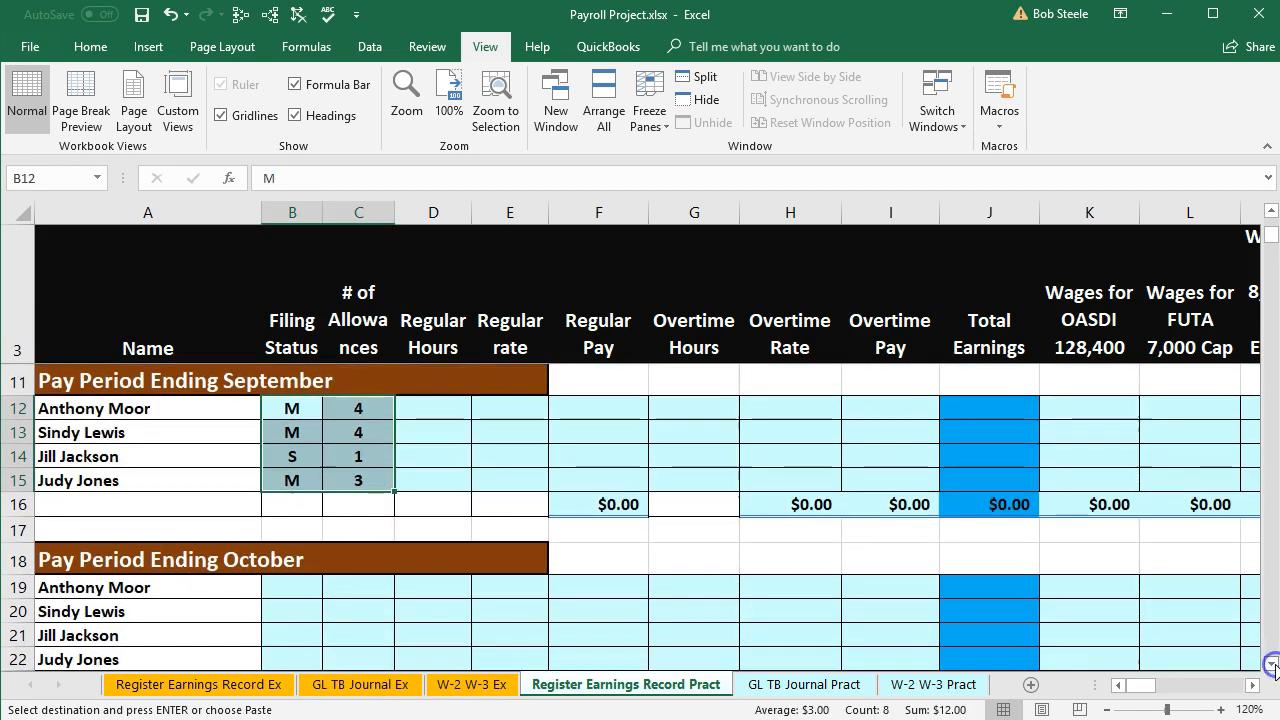
pyautogui.click(449, 414)
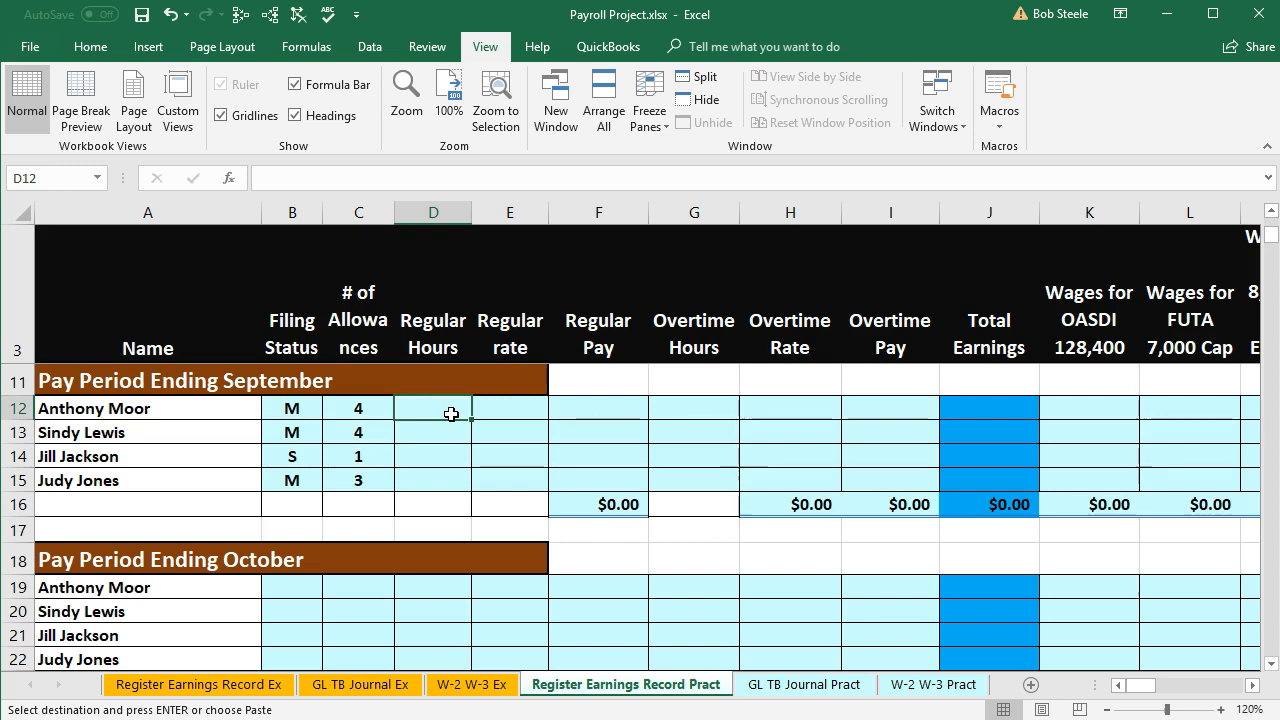
pyautogui.write('16')
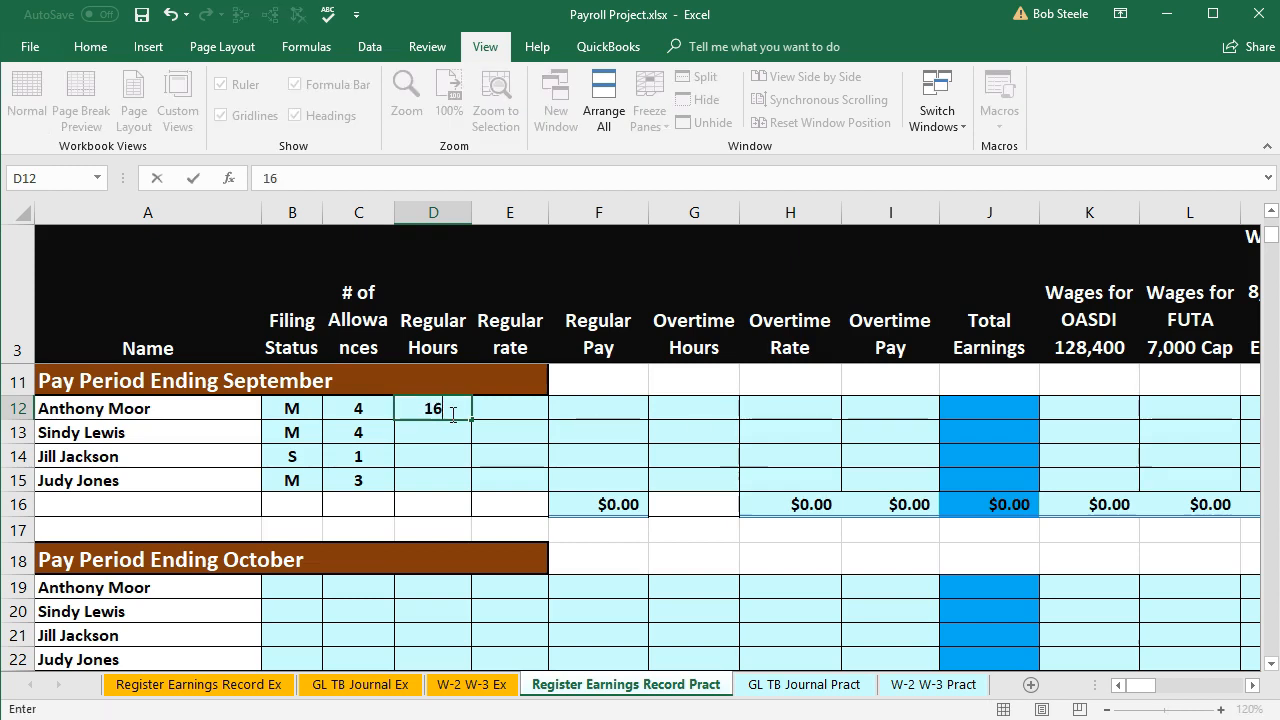
pyautogui.write('3')
pyautogui.press('Tab')
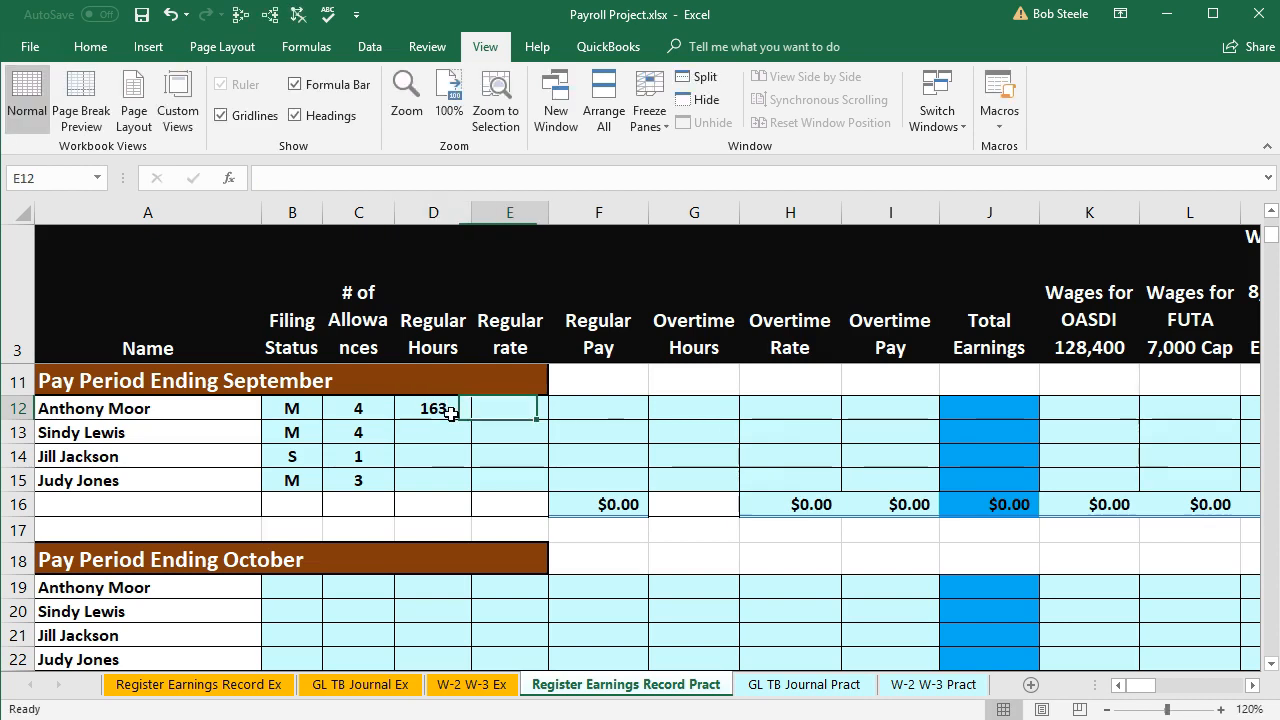
pyautogui.write('25')
pyautogui.press('Tab')
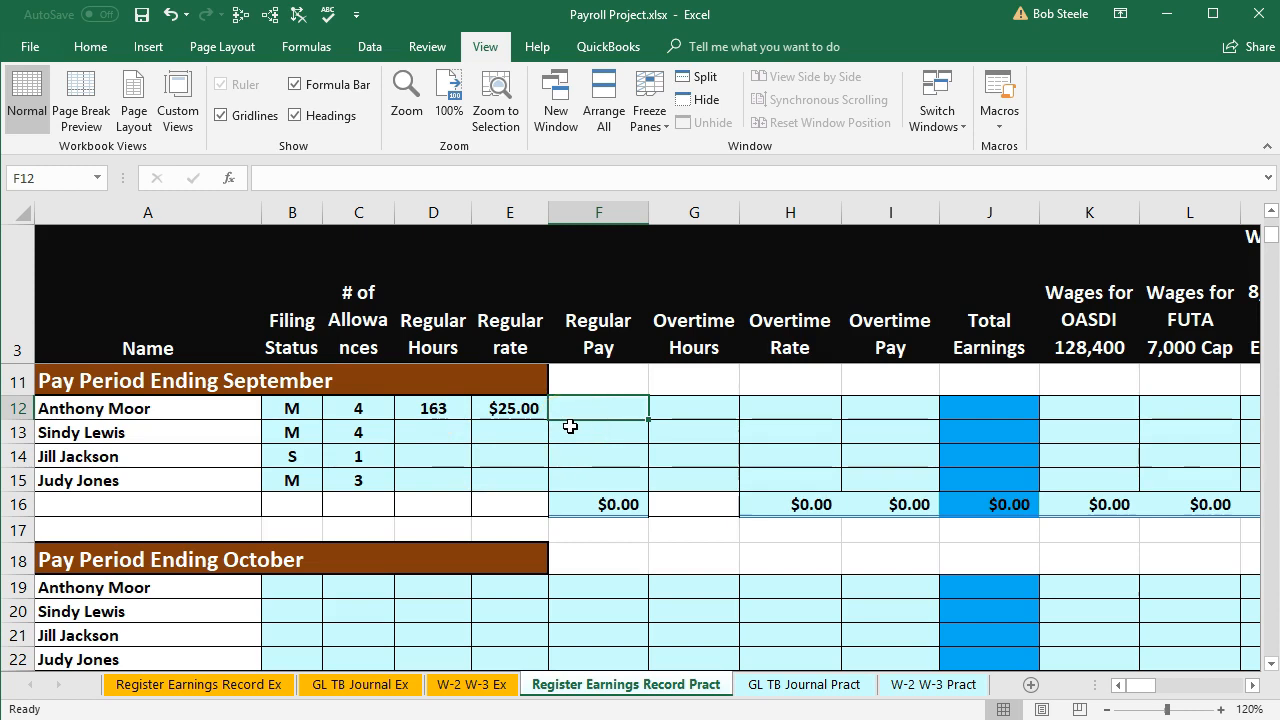
# Calculate the first September employee's regular pay in F12 with the formula =D12*E12.
pyautogui.write('=')
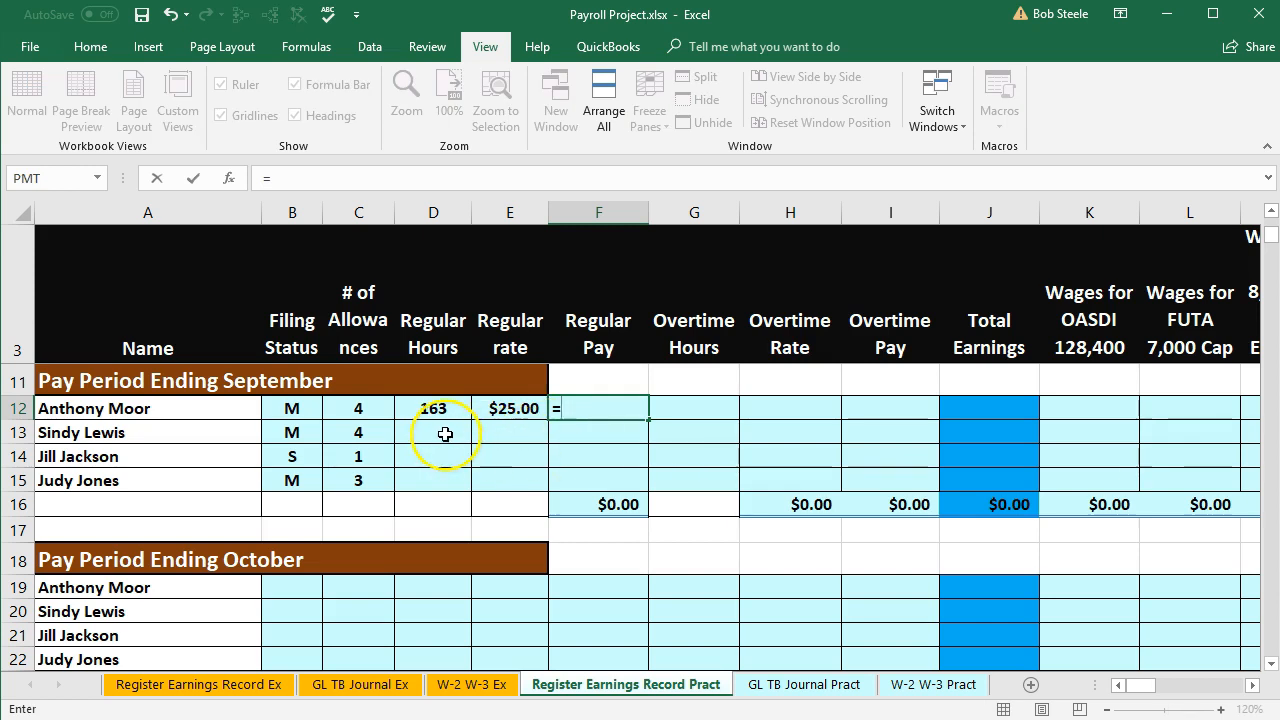
pyautogui.click(437, 410)
pyautogui.write('*')
pyautogui.click(509, 410)
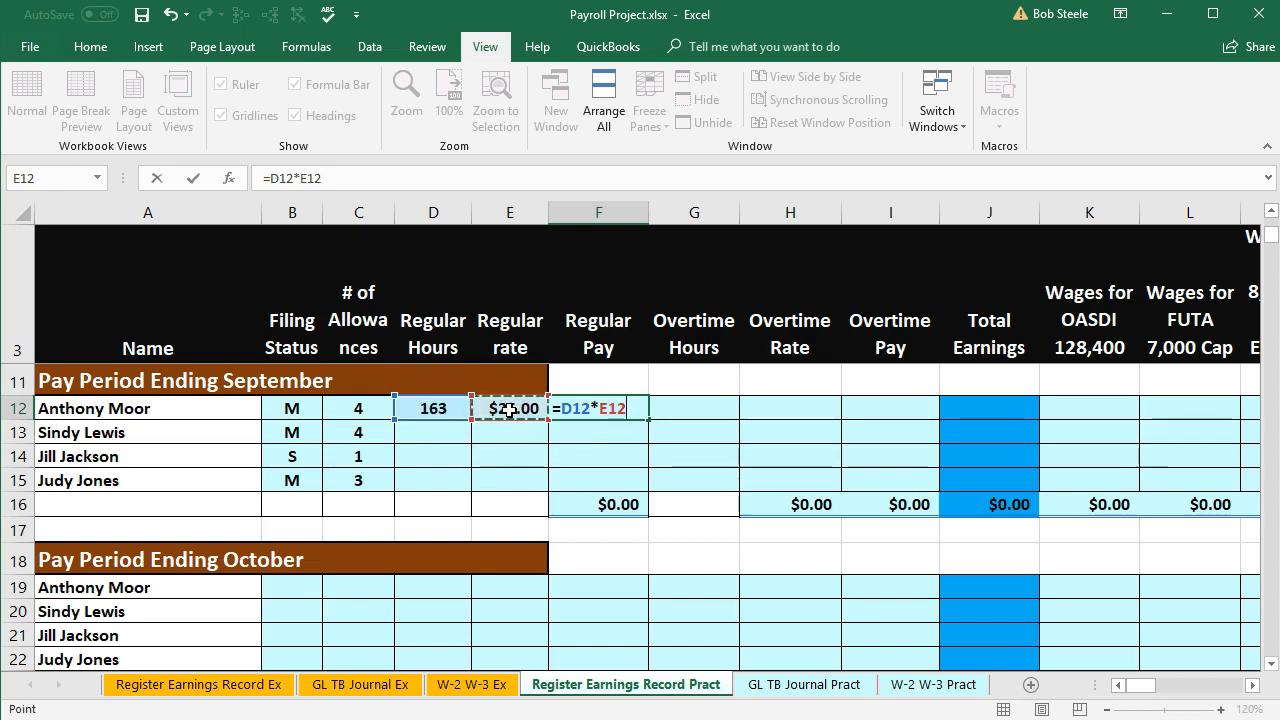
pyautogui.press('Tab')
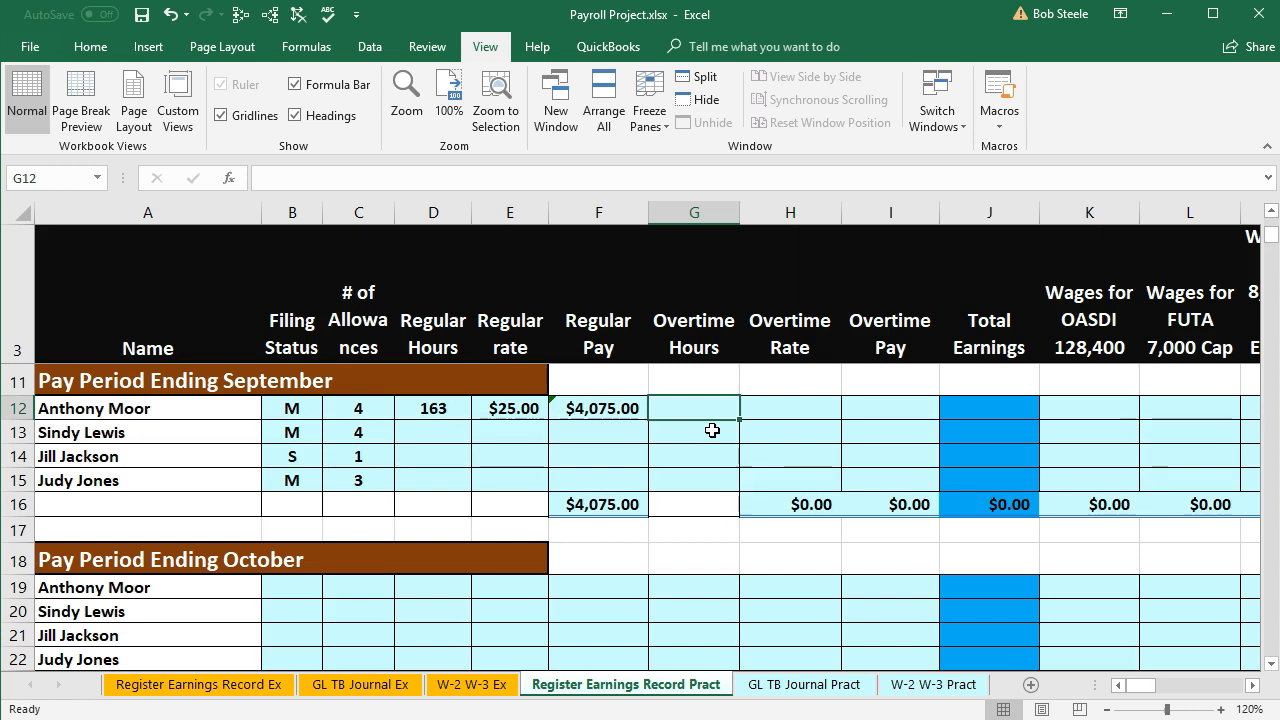
# Enter 3 overtime hours in G12 and calculate the overtime rate in H12 with the formula =E12*1.5.
pyautogui.write('3')
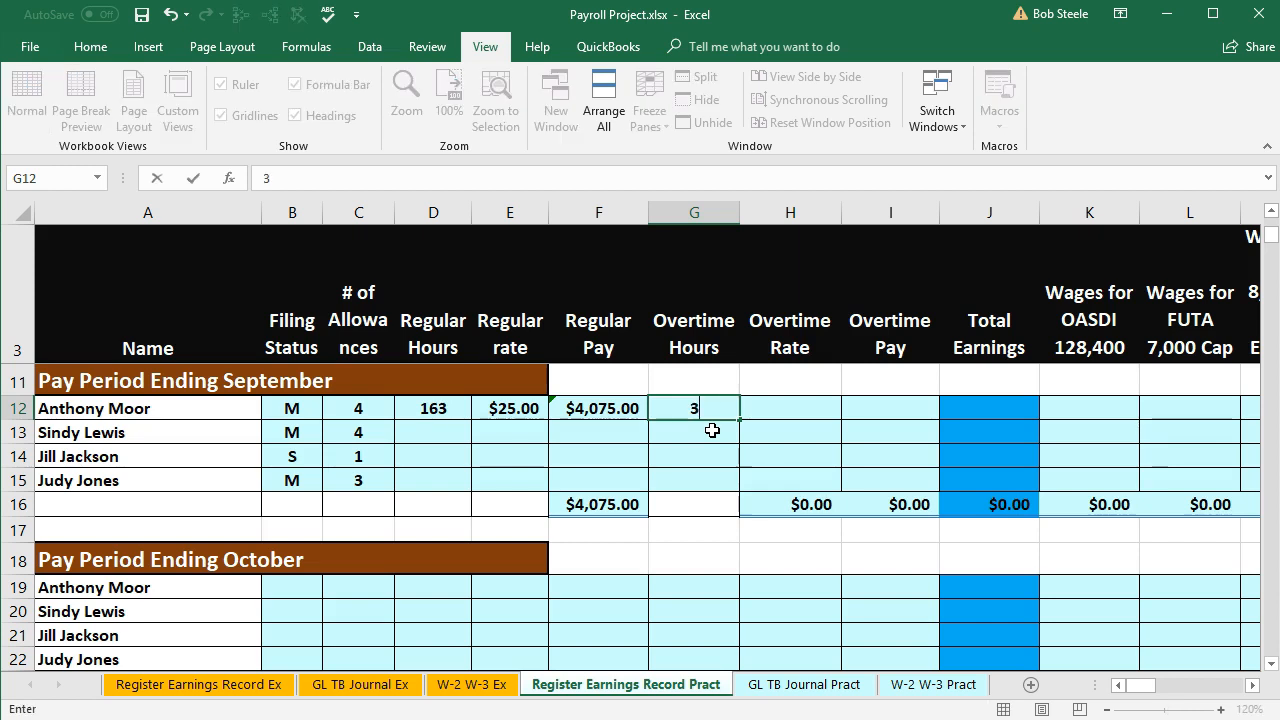
pyautogui.press('Tab')
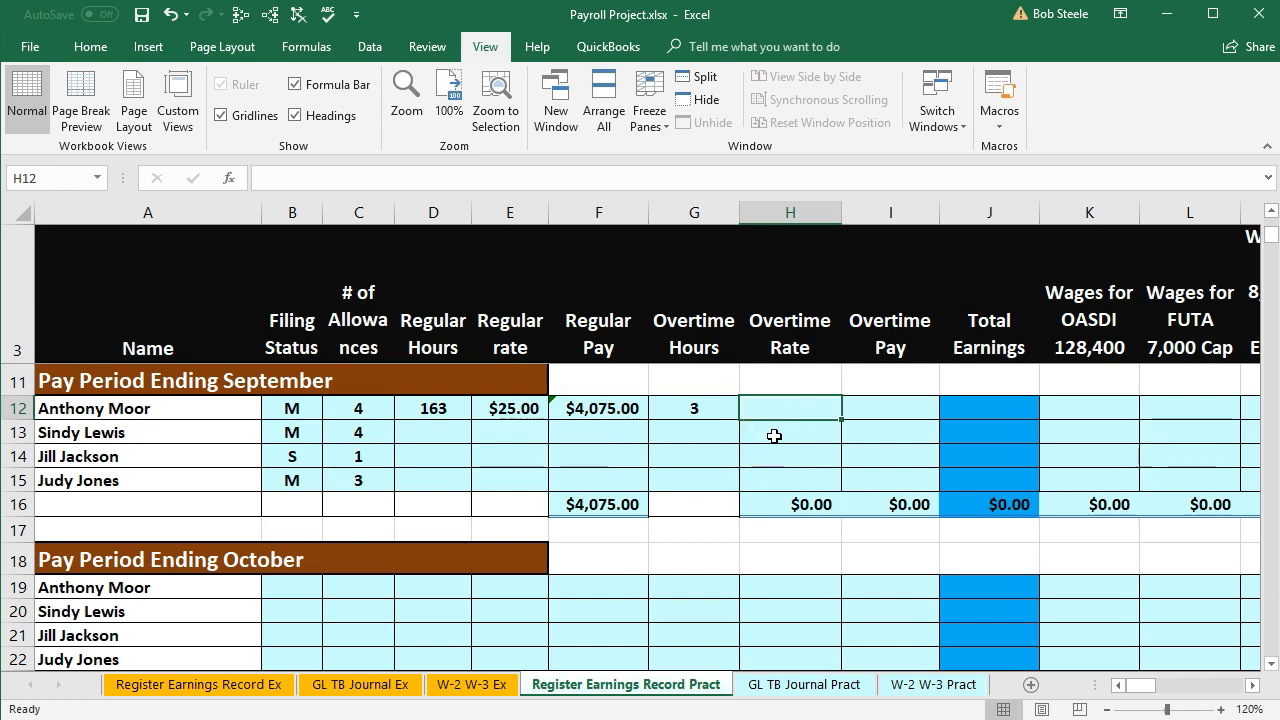
pyautogui.write('=')
pyautogui.click(526, 408)
pyautogui.write('*1.5')
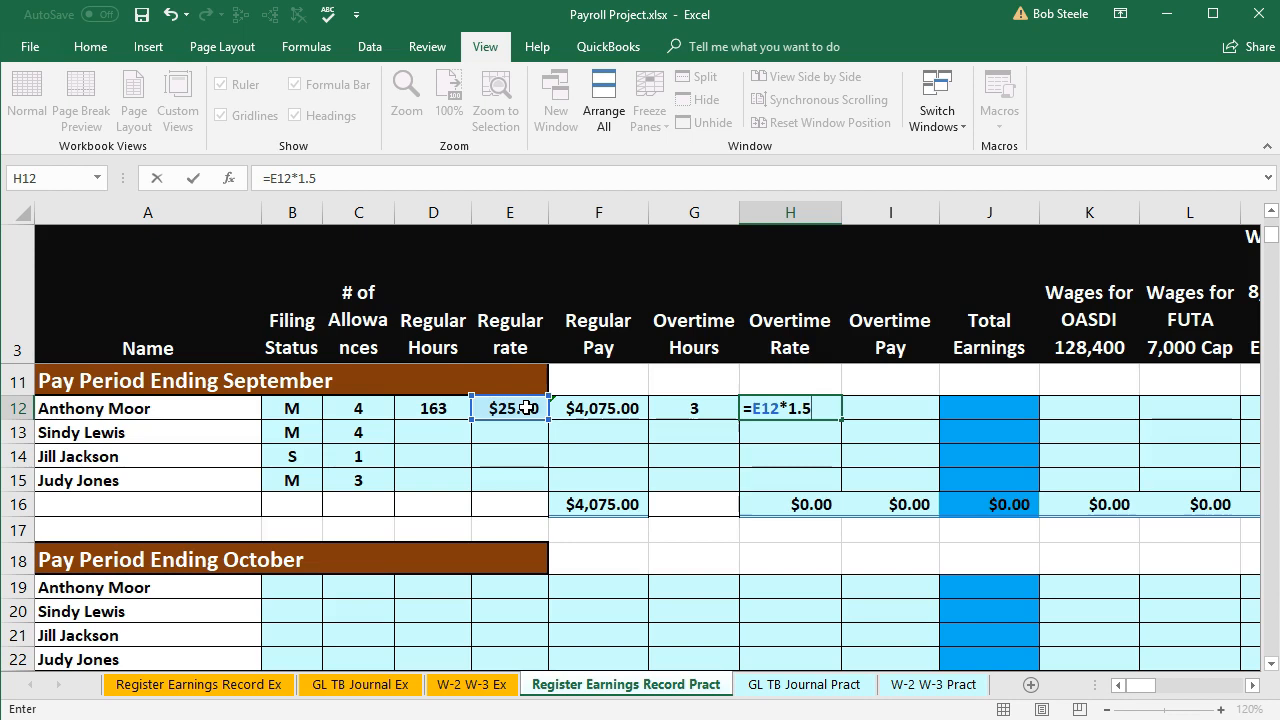
pyautogui.press('Tab')
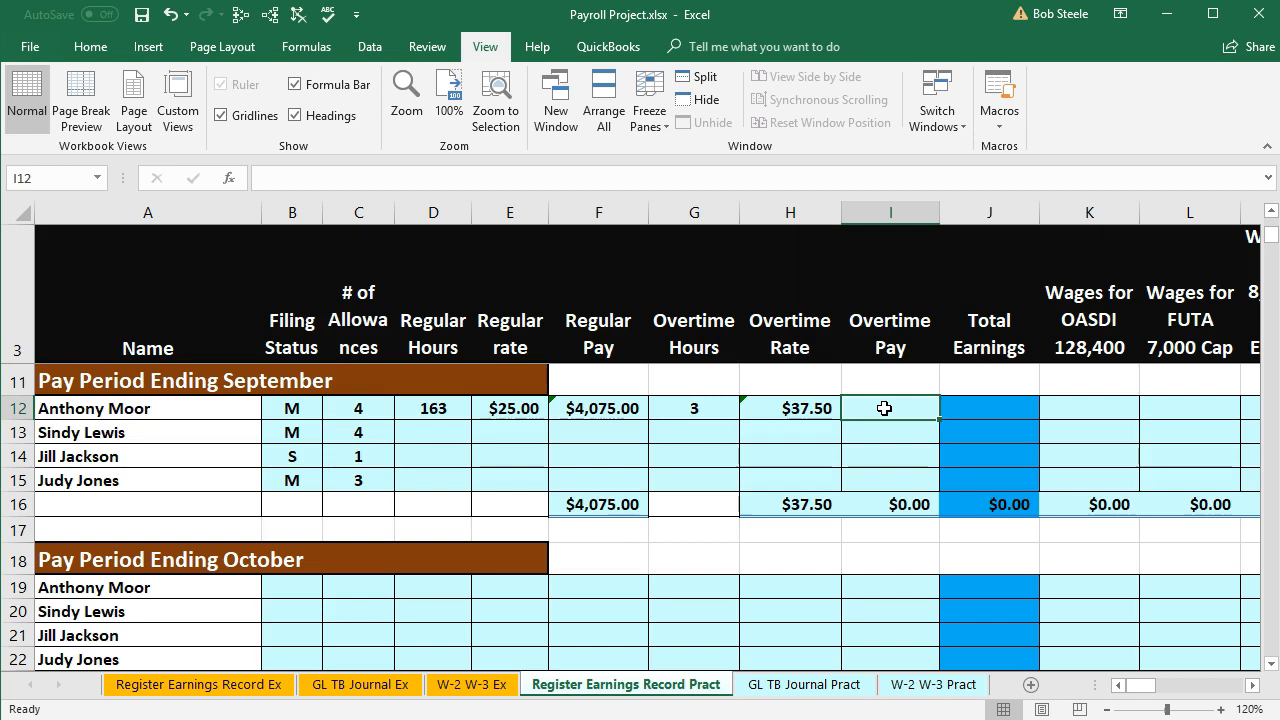
# Calculate the first September employee's overtime pay in I12 with the formula =G12*H12.
pyautogui.write('=')
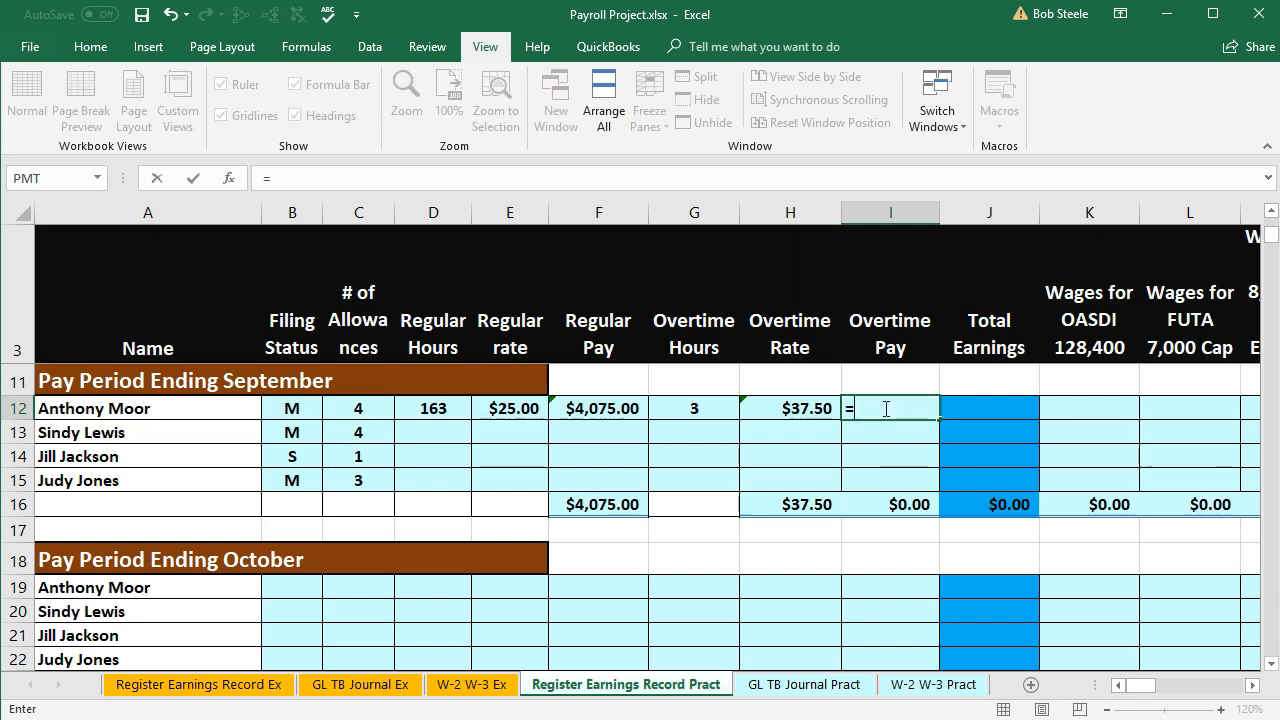
pyautogui.click(700, 408)
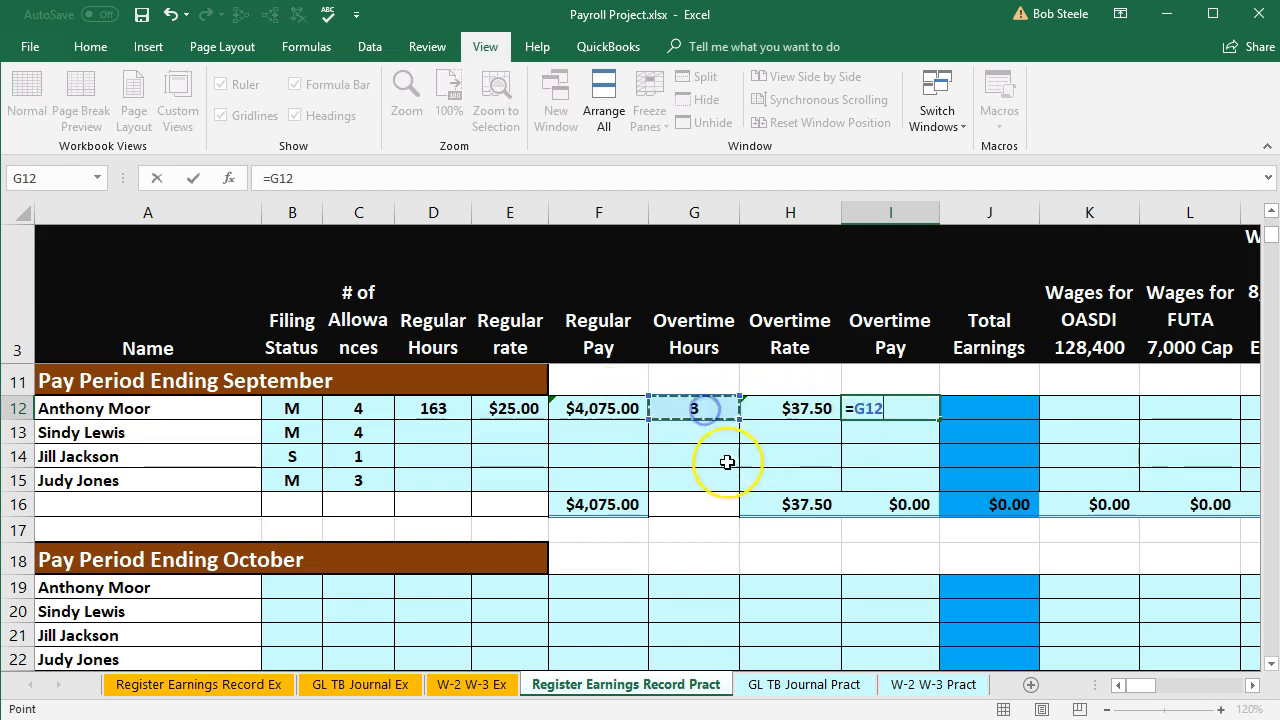
pyautogui.write('*')
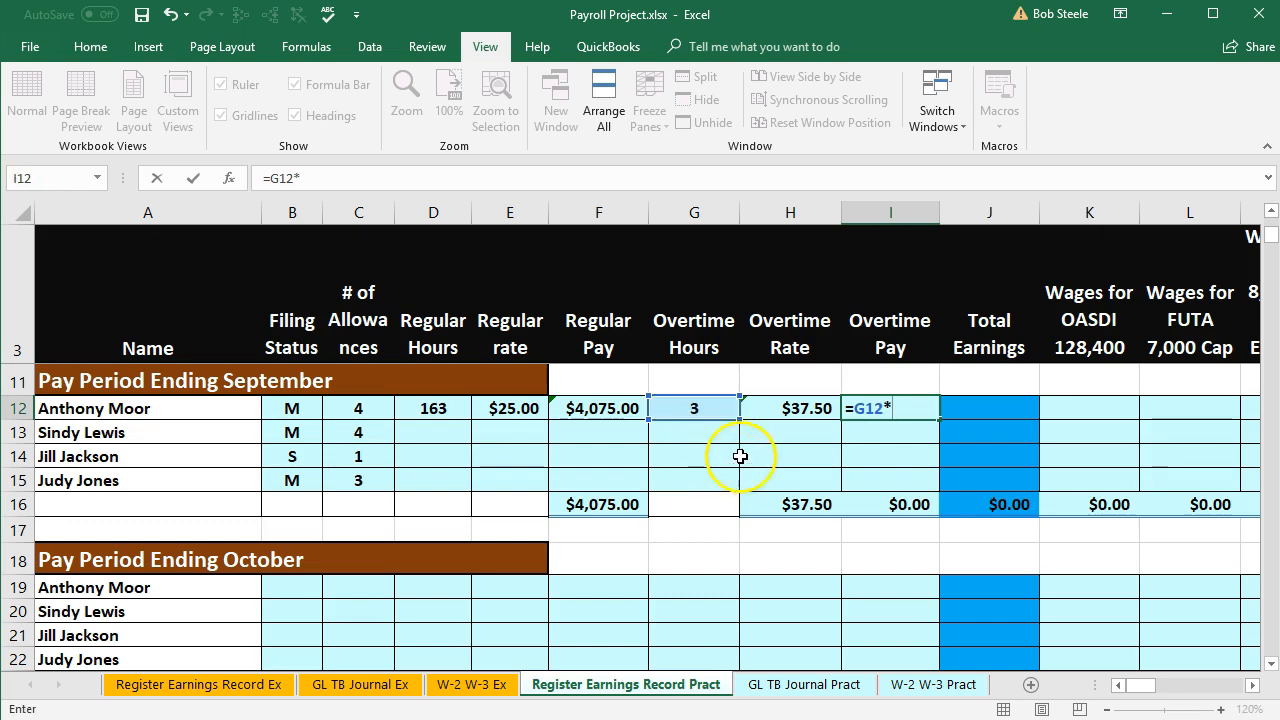
pyautogui.click(773, 411)
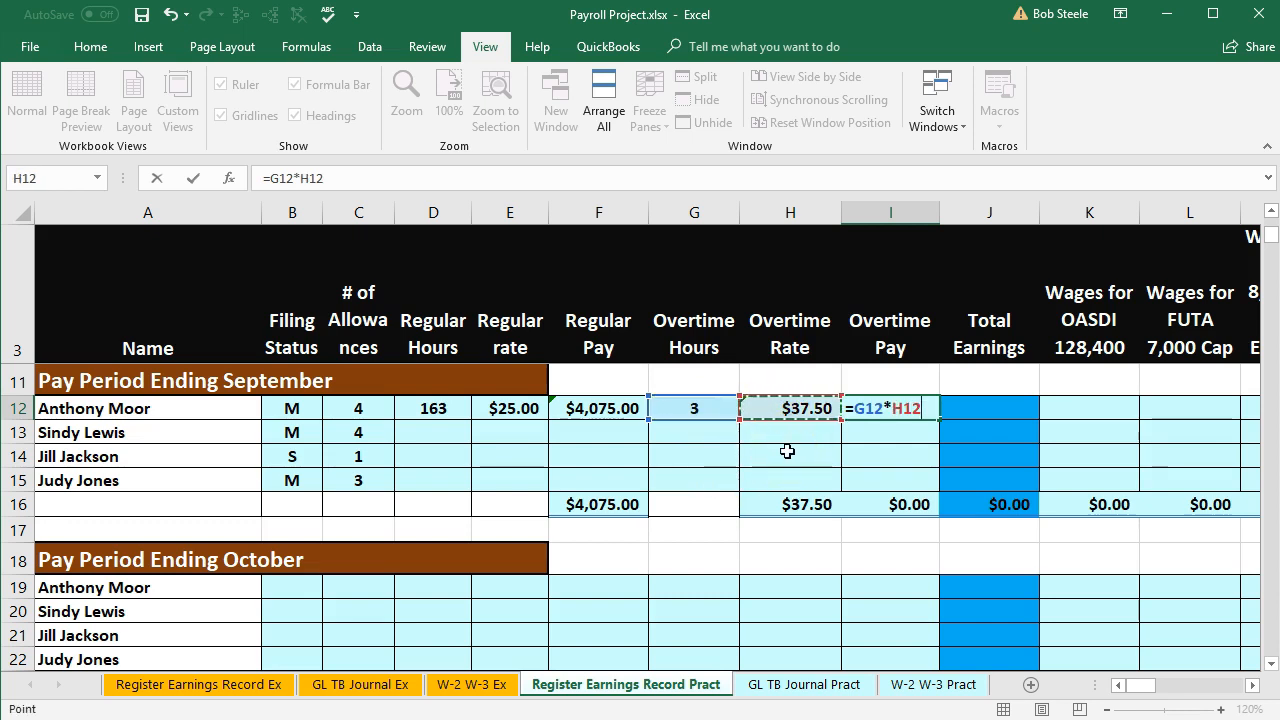
pyautogui.press('Tab')
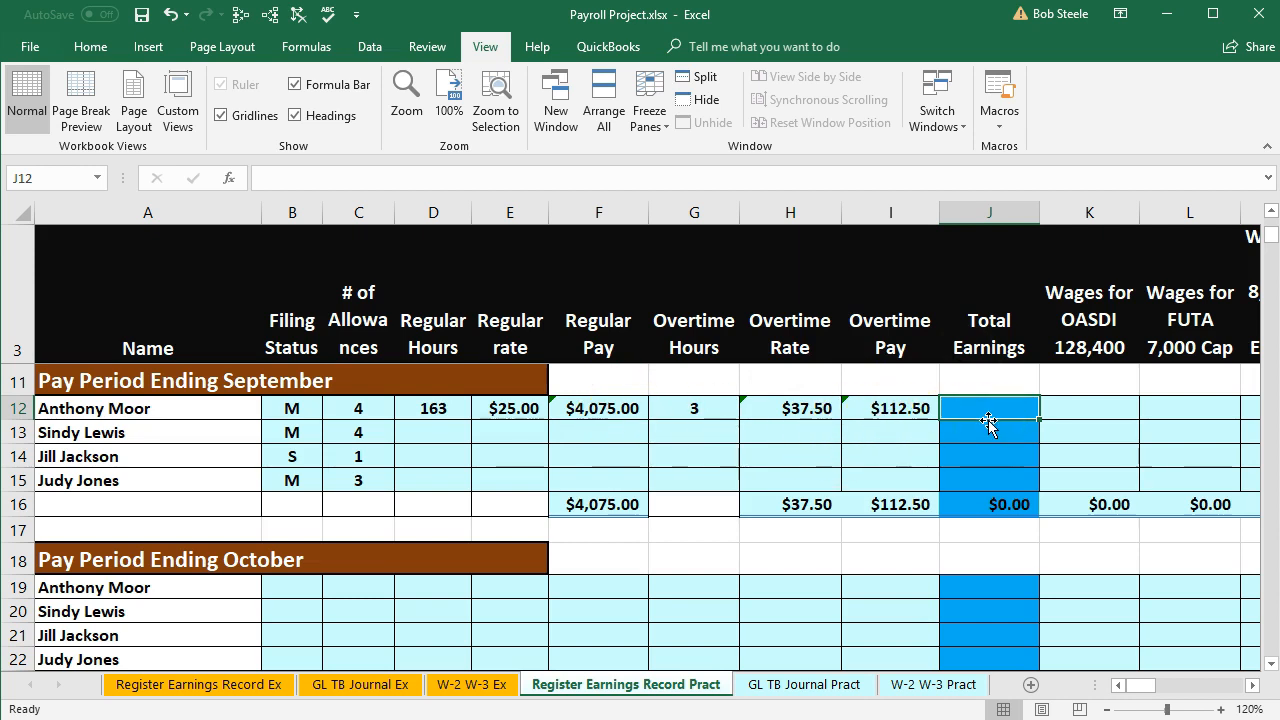
# Calculate the first September employee's total earnings in J12 by adding regular and overtime pay with =F12+I12.
pyautogui.write('=')
pyautogui.click(612, 404)
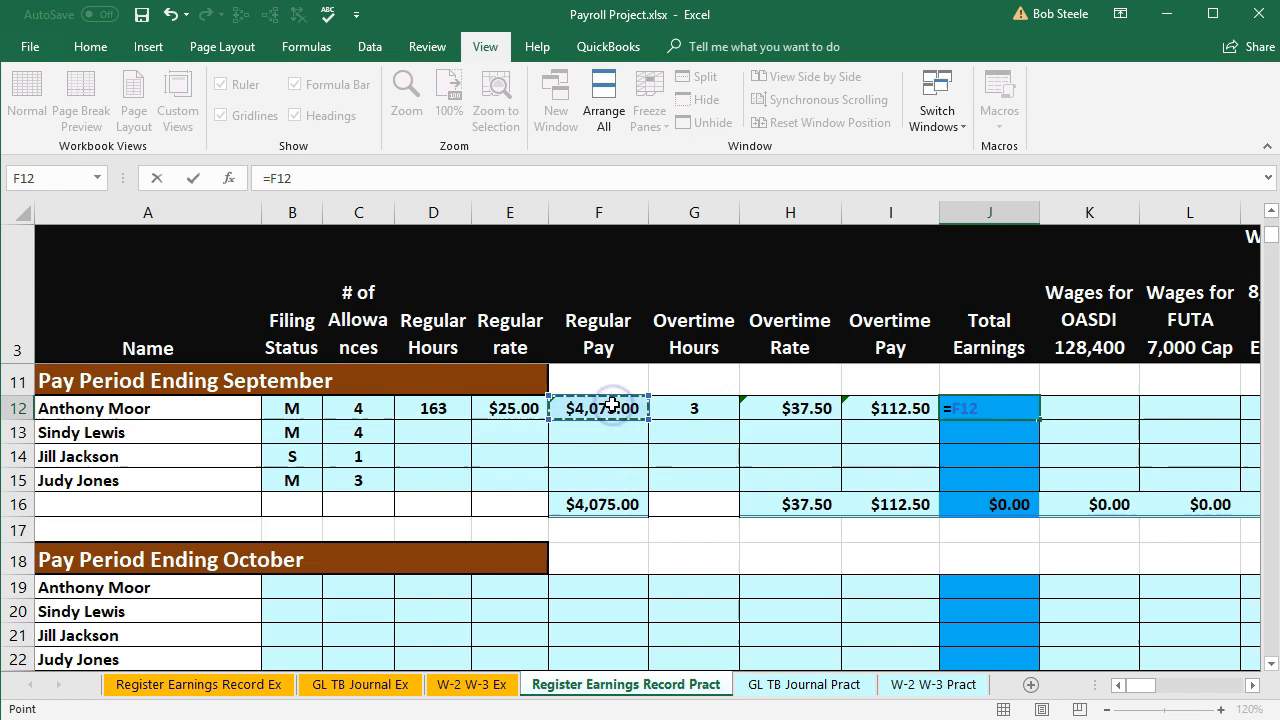
pyautogui.write('+')
pyautogui.click(893, 407)
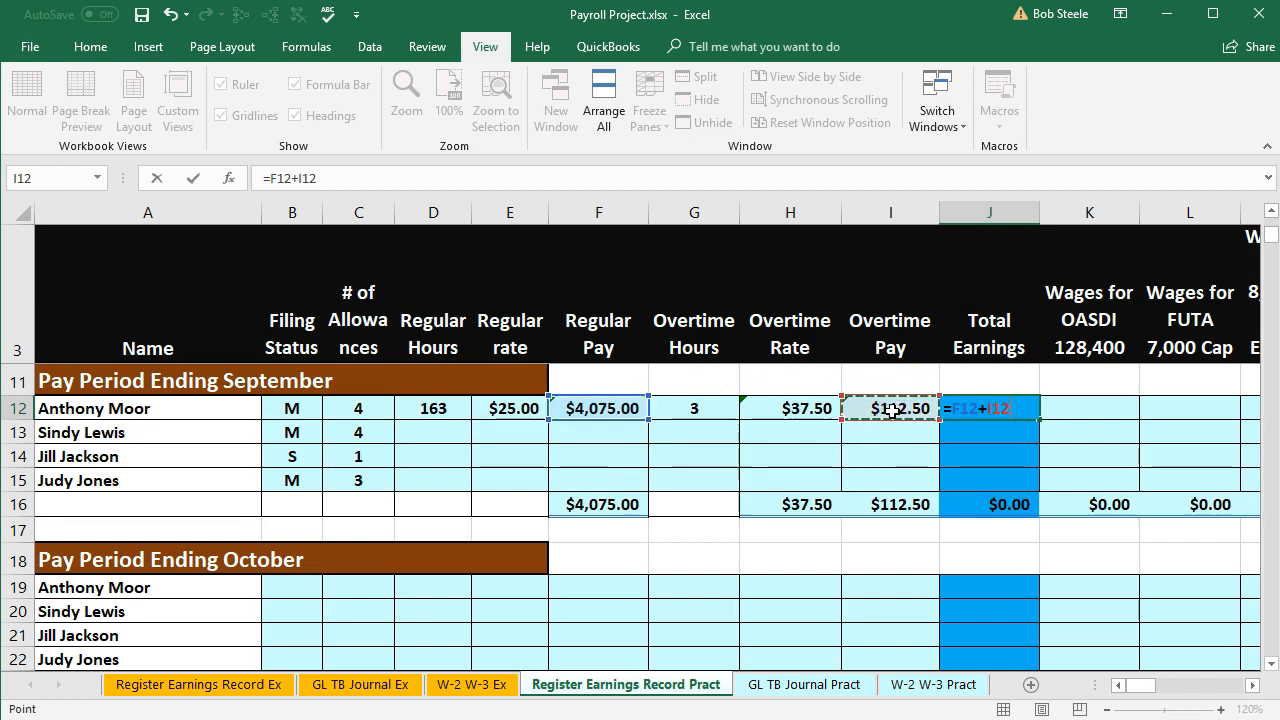
pyautogui.press('Tab')
# Set the first September employee's OASDI wages in K12 equal to total earnings with the formula =J12.
pyautogui.press('Tab')
pyautogui.press('Tab')
pyautogui.press('Tab')
pyautogui.press('Tab')
pyautogui.press('Tab')
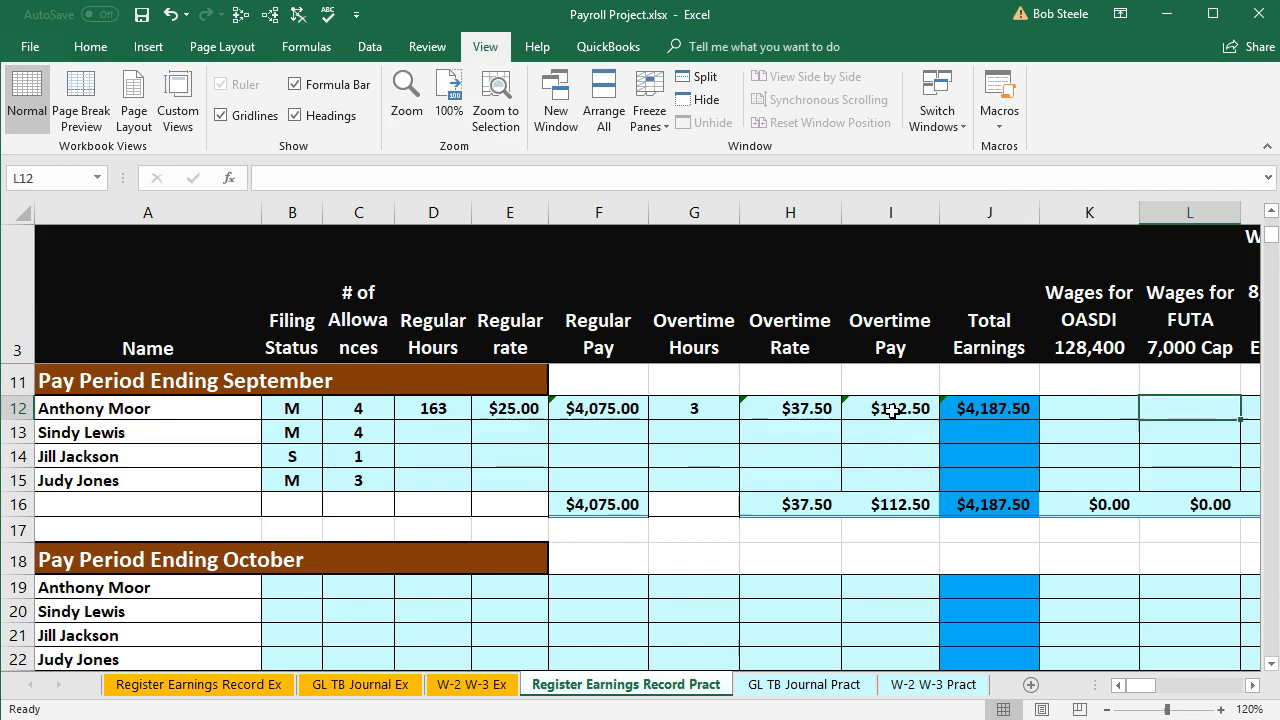
pyautogui.press('Tab')
pyautogui.press('Tab')
pyautogui.press('Tab')
pyautogui.press('Tab')
pyautogui.press('Tab')
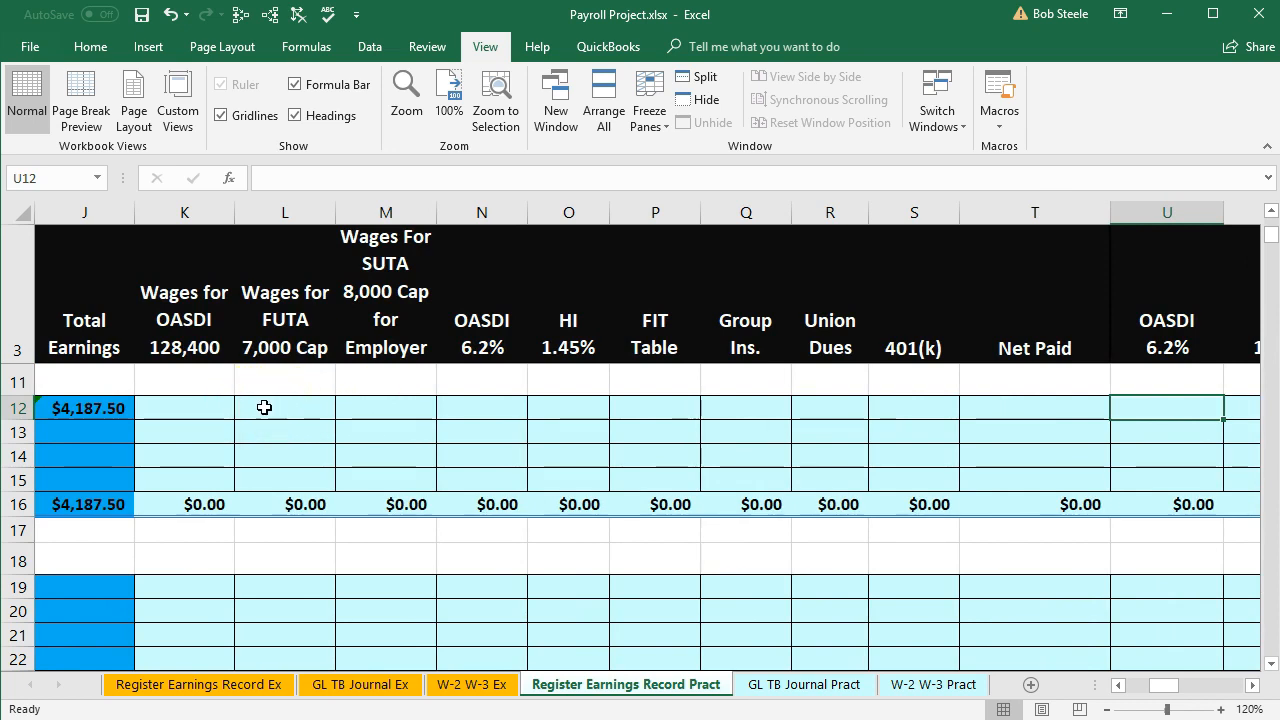
pyautogui.click(205, 412)
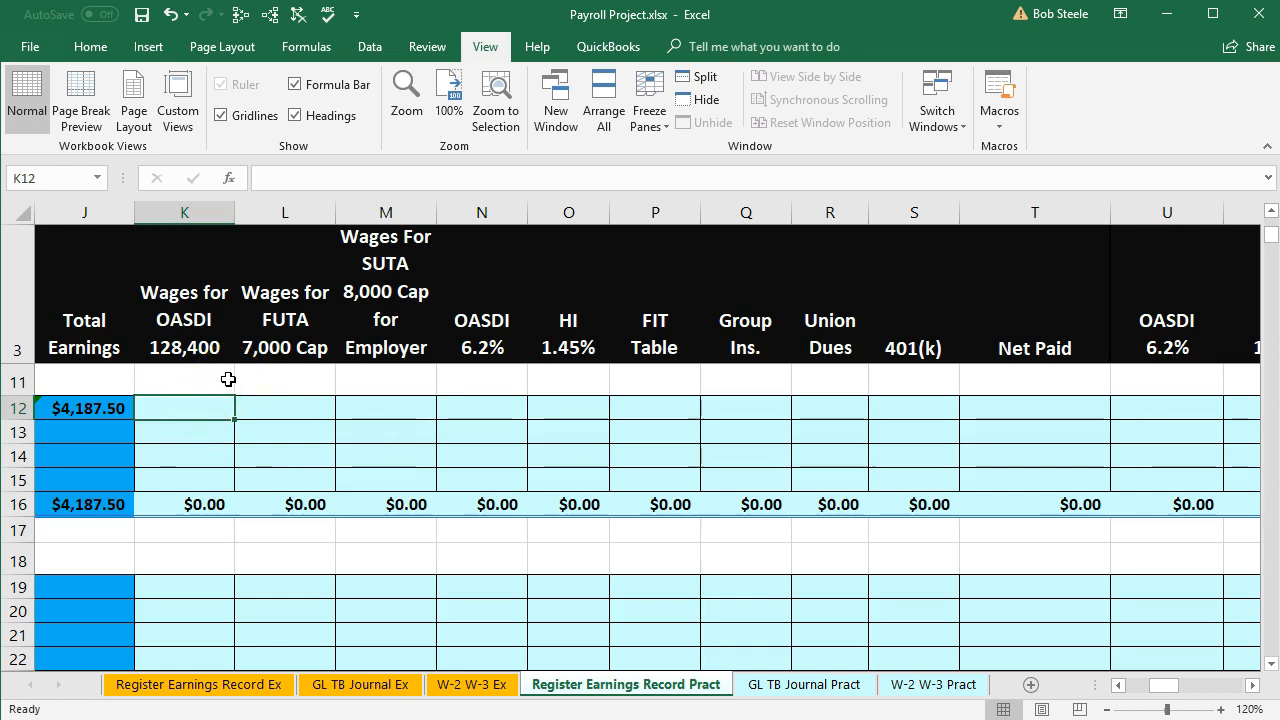
pyautogui.write('=')
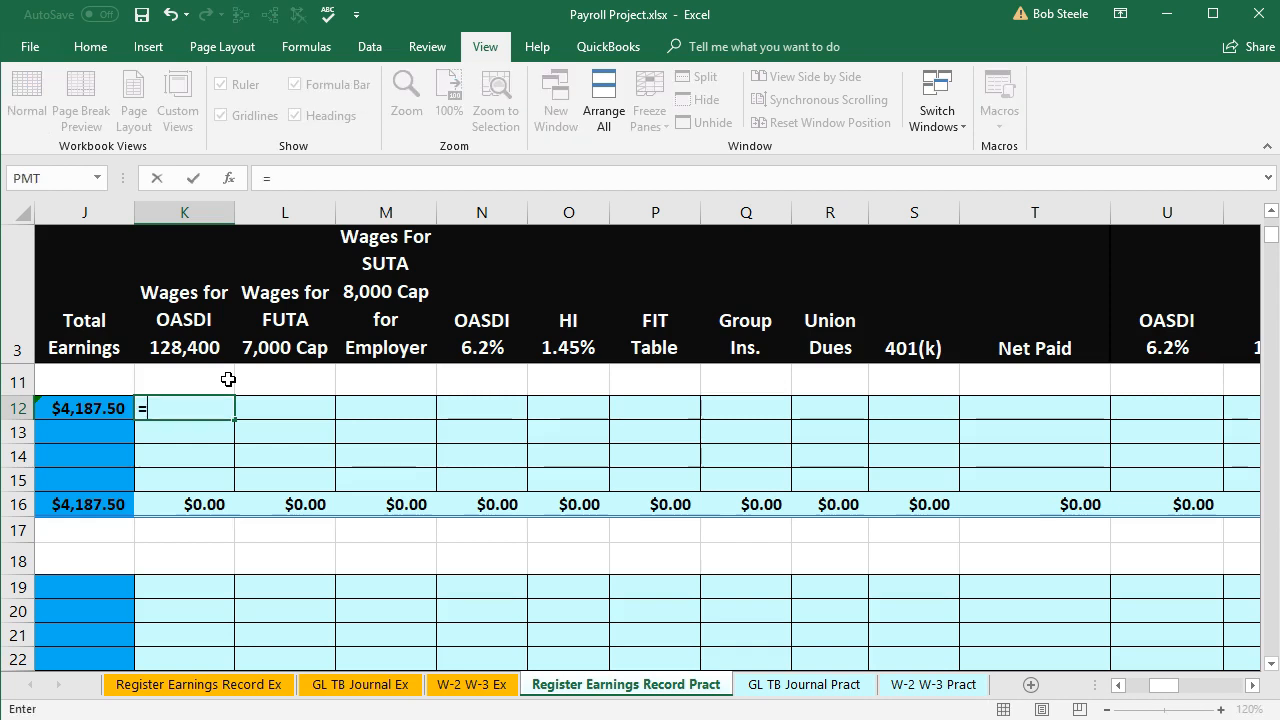
pyautogui.press('Left')
pyautogui.press('Return')
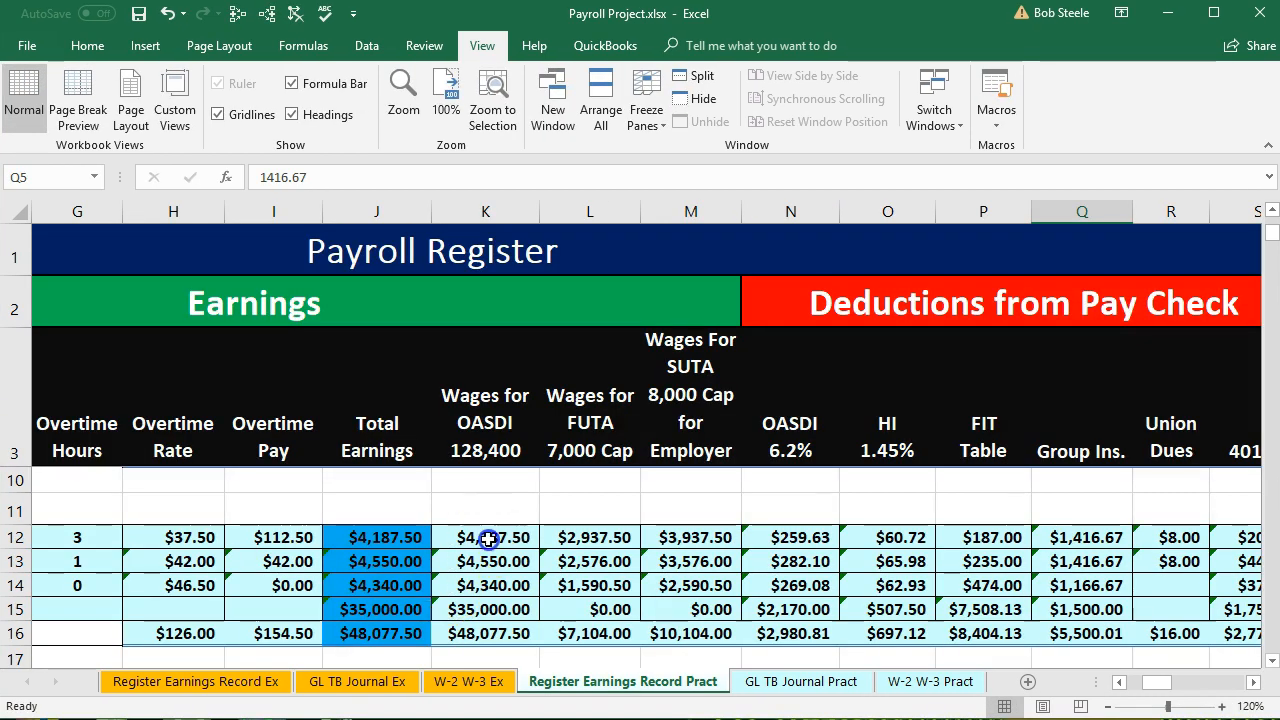
# Inspect the OASDI wages, total earnings and group insurance cells of the first September employee in row 12.
pyautogui.click(487, 539)
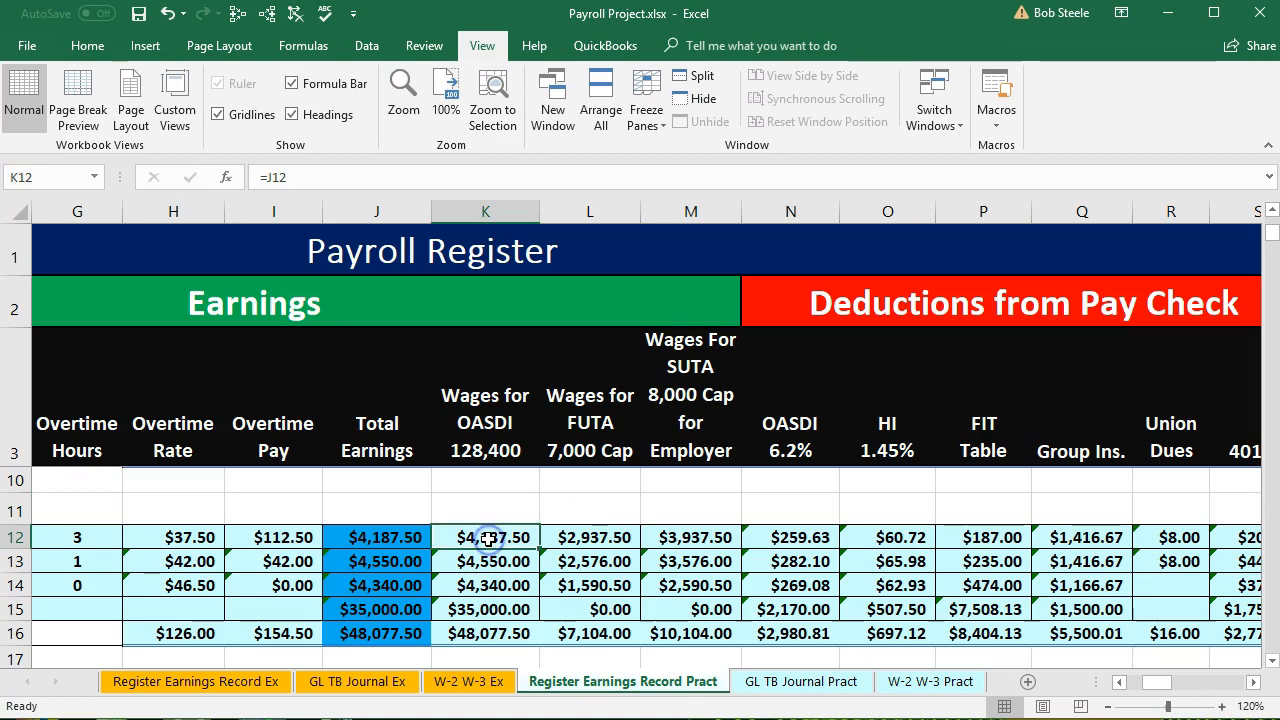
pyautogui.click(410, 541)
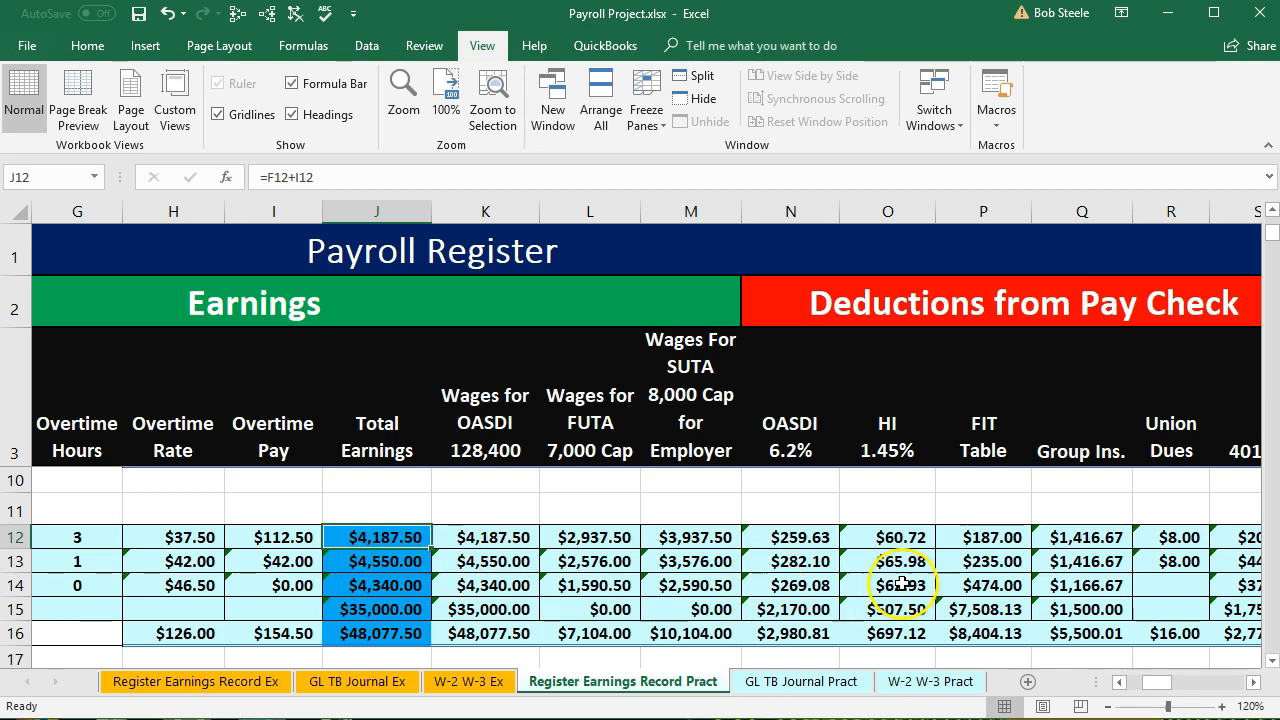
pyautogui.click(1082, 540)
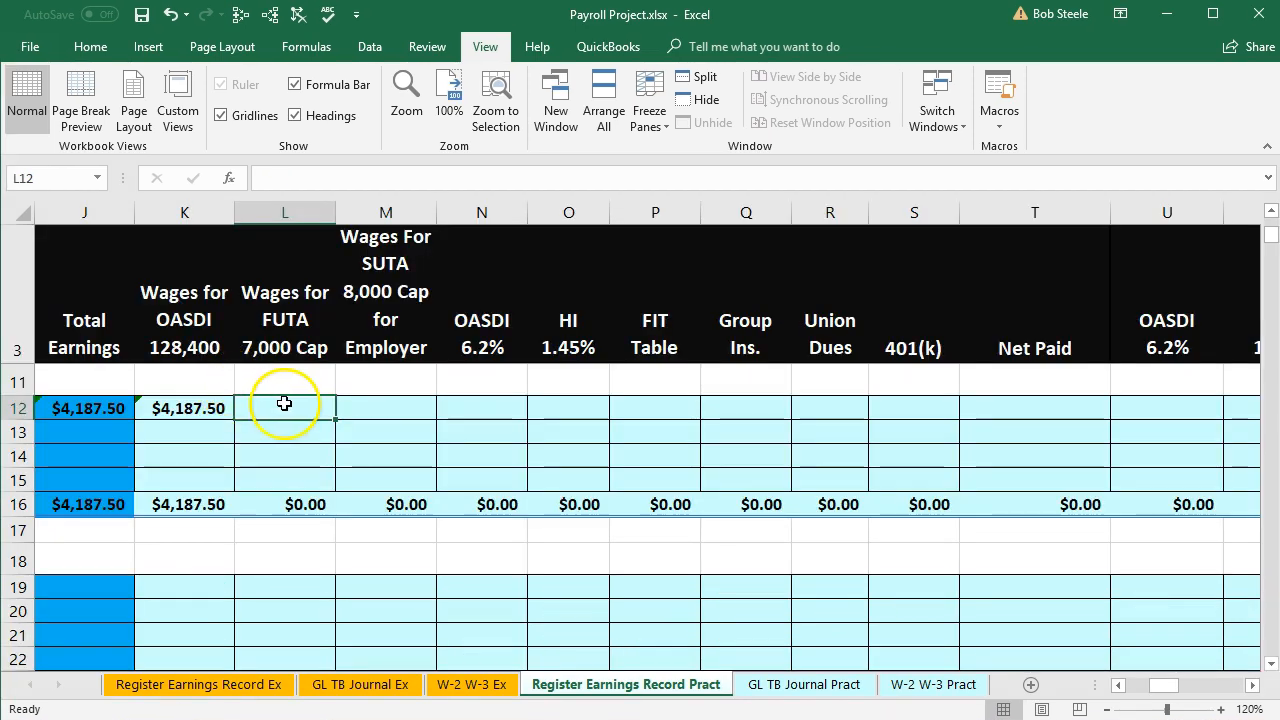
# Review the August FUTA wages and the first employee's year-to-date regular pay total in AF9 of the earnings record.
pyautogui.scroll(1, 460, 412)
pyautogui.scroll(2, 458, 416)
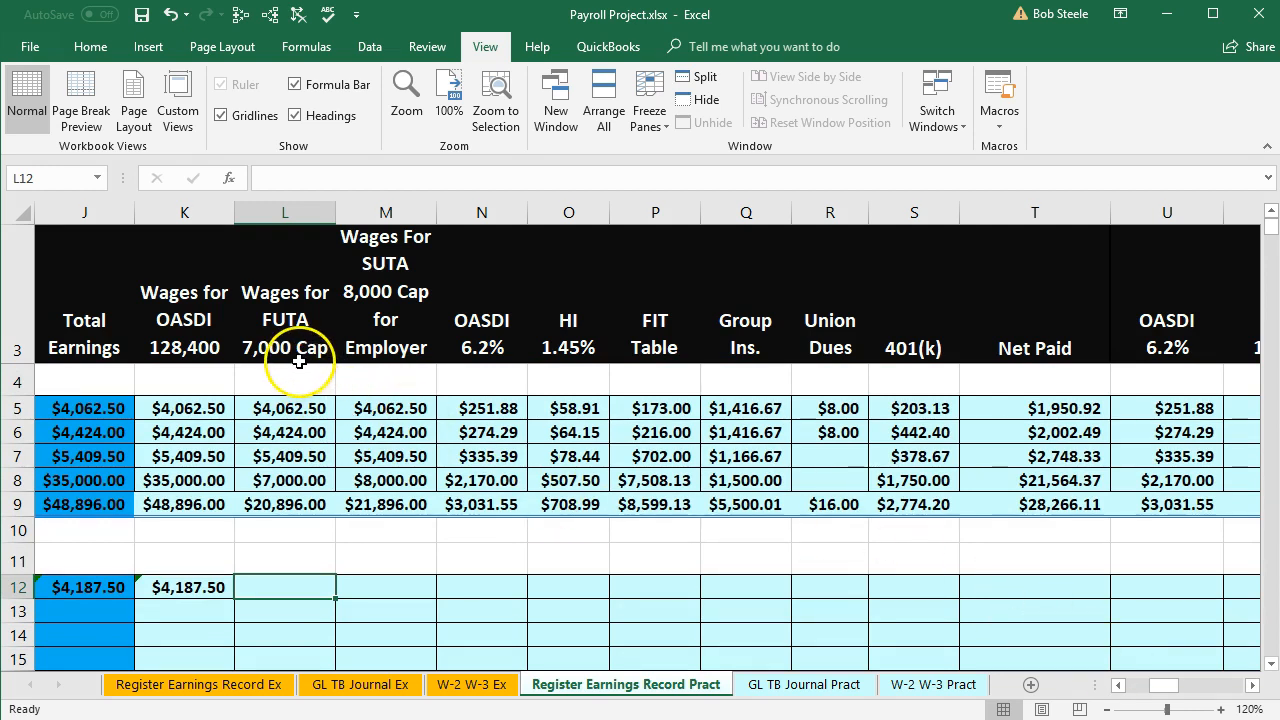
pyautogui.moveTo(1172, 686); pyautogui.dragTo(1212, 690)
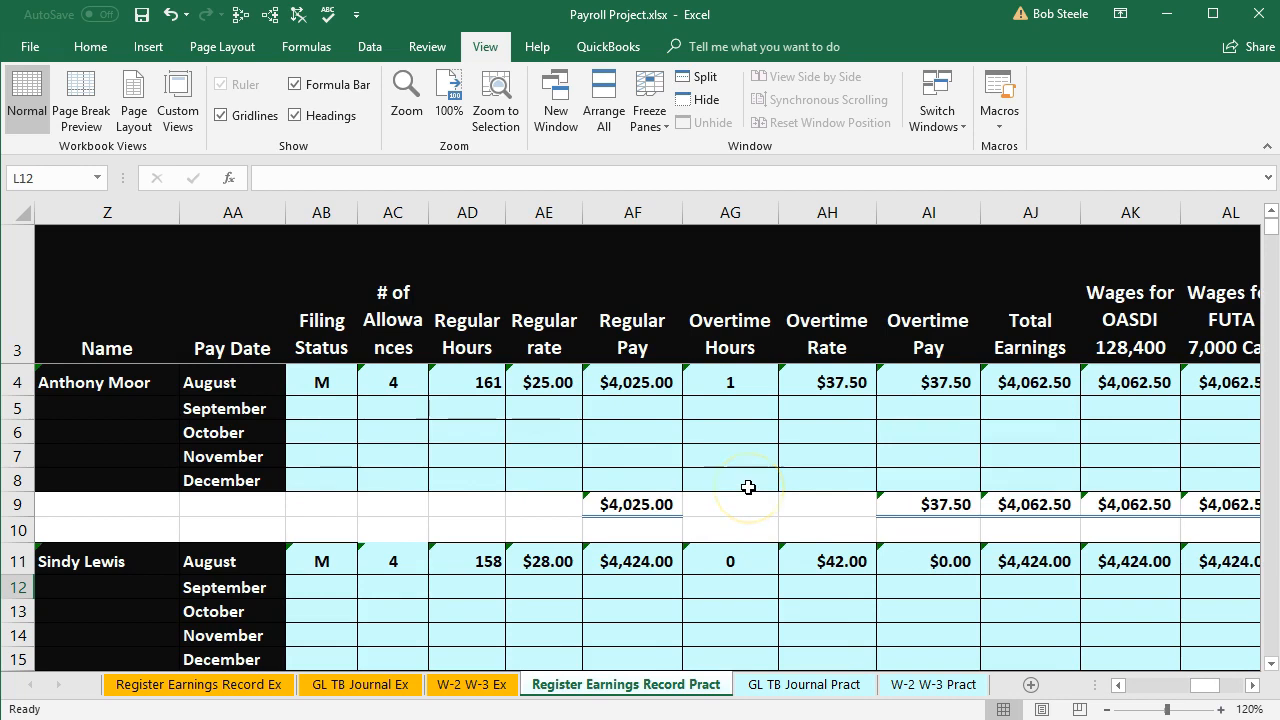
pyautogui.click(662, 505)
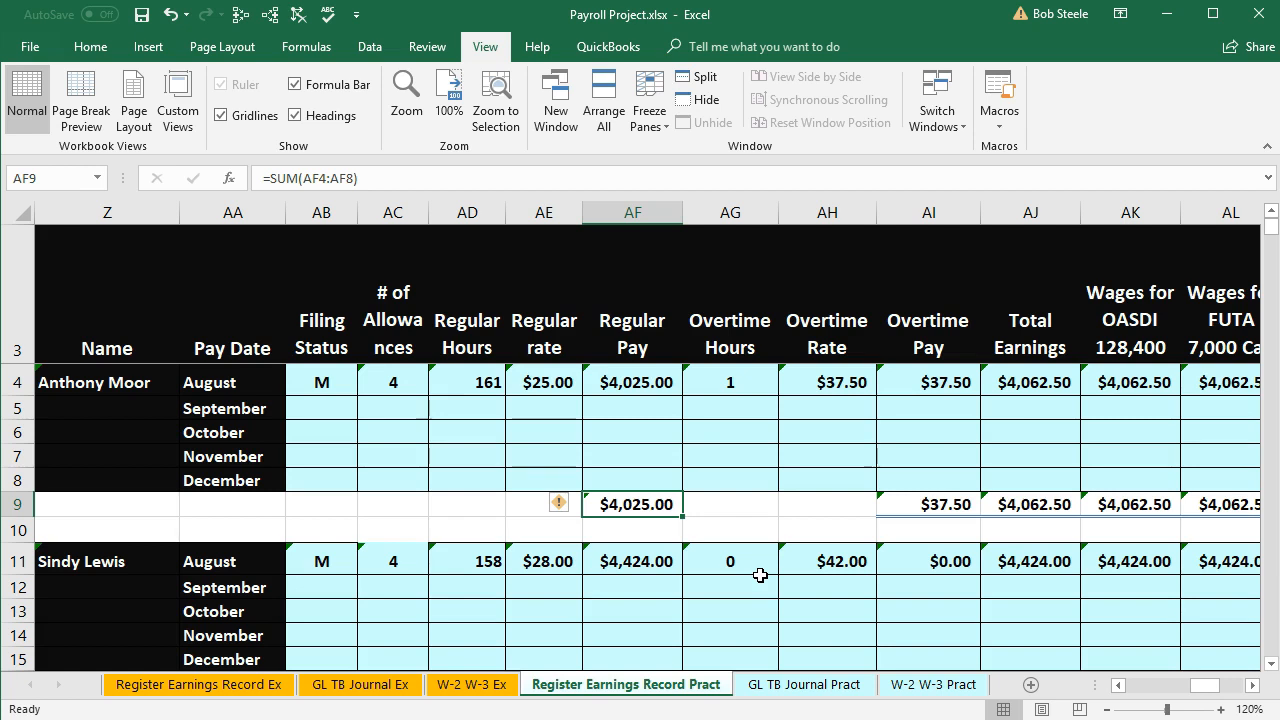
# Open Calculator and subtract 4025 from the 7,000 FUTA cap to work out the remaining taxable amount.
pyautogui.press('XF86Calculator')
pyautogui.moveTo(1279, 362); pyautogui.dragTo(953, 364)
pyautogui.write('7')
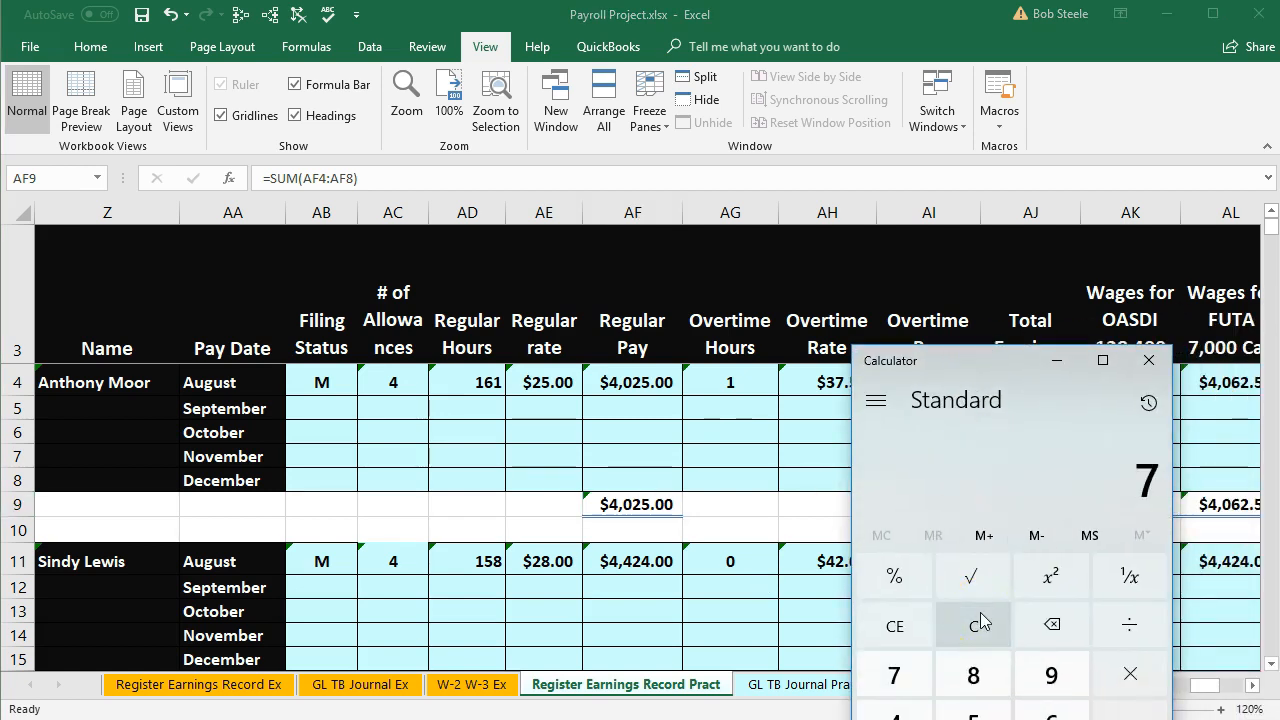
pyautogui.write(',000')
pyautogui.press('/')
pyautogui.press('-')
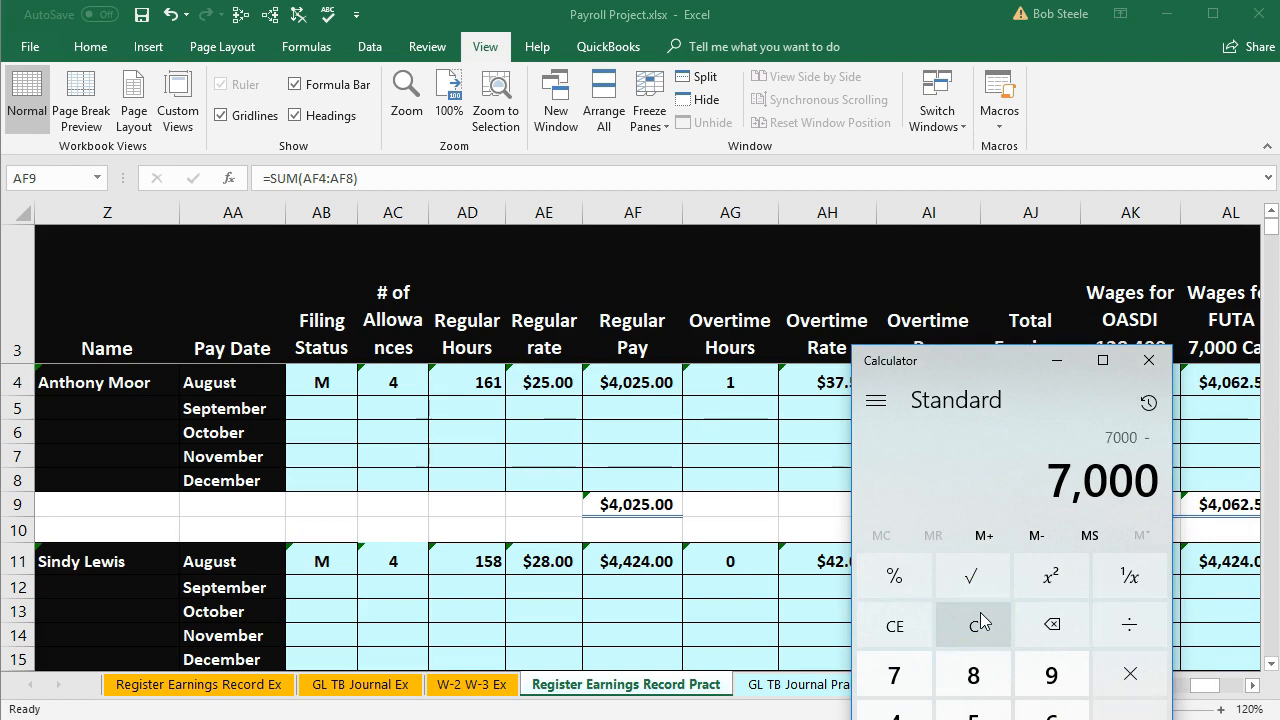
pyautogui.write('4025')
pyautogui.press('Return')
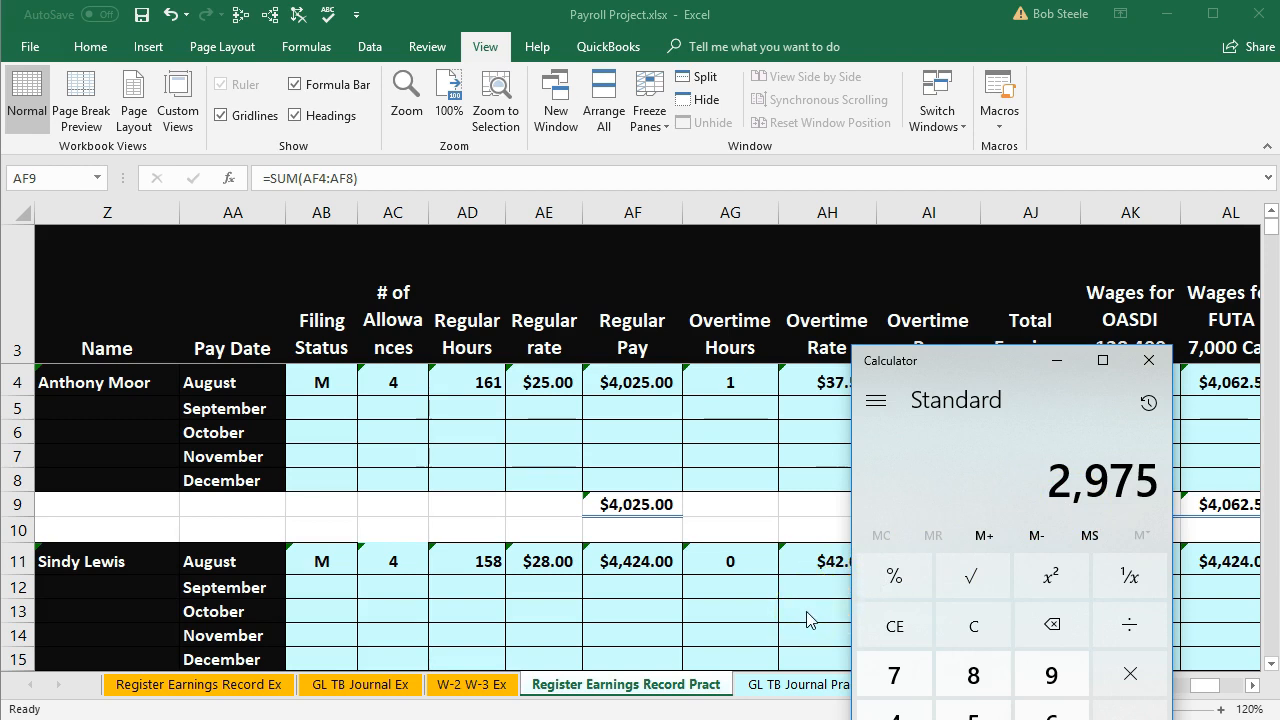
# Return to the workbook and check which cells the regular pay total in AF9 sums.
pyautogui.hotkey('alt', 'Tab')
pyautogui.press('F2')
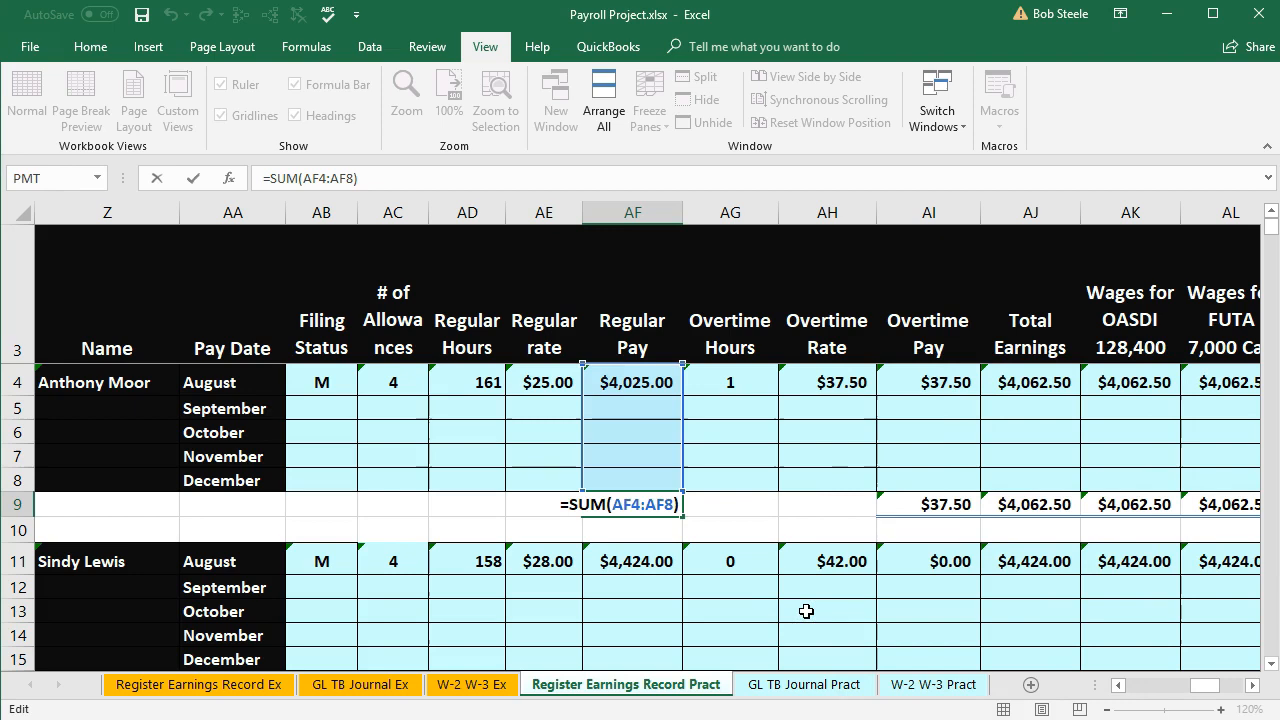
pyautogui.press('Return')
# Go back to the payroll register, check the August FUTA wages formula in L5 and select the September cell L12.
pyautogui.press('Left')
pyautogui.press('Left')
pyautogui.press('Left')
pyautogui.press('Left')
pyautogui.press('Left')
pyautogui.press('Left')
pyautogui.press('Left')
pyautogui.press('Left')
pyautogui.press('Left')
pyautogui.press('Left')
pyautogui.press('Left')
pyautogui.press('Left')
pyautogui.press('Left')
pyautogui.press('Left')
pyautogui.press('Left')
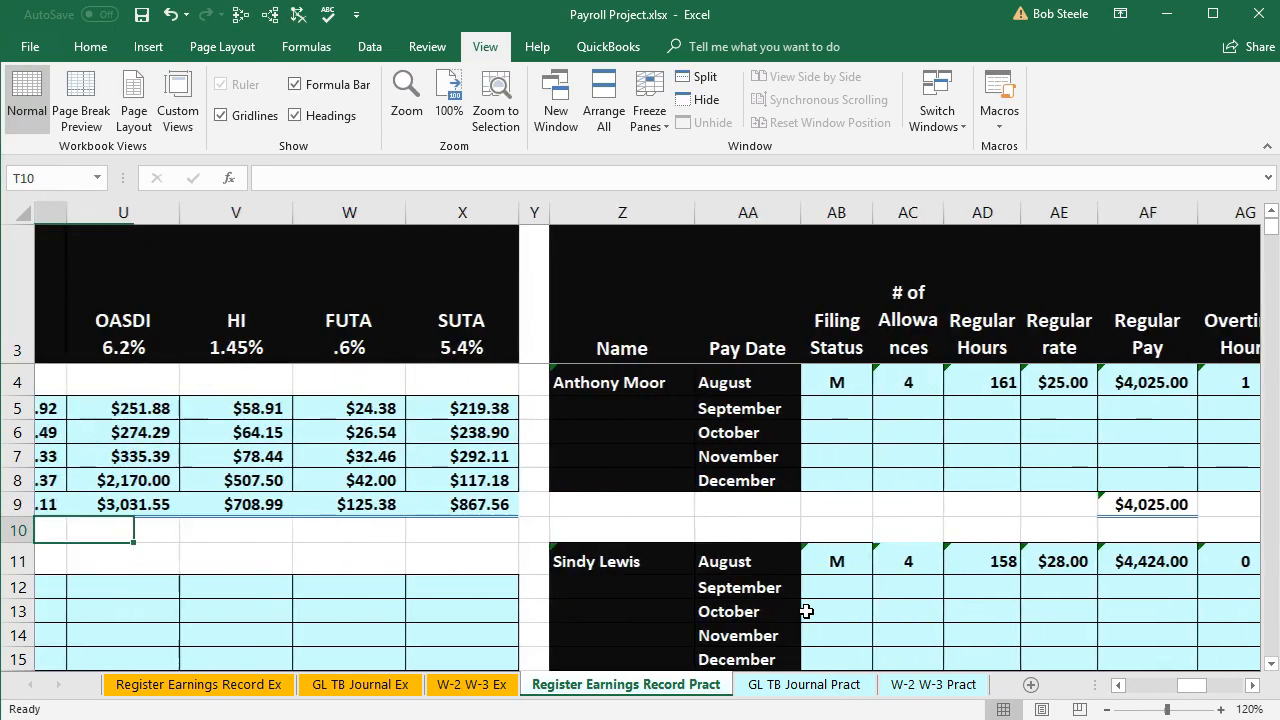
pyautogui.press('Left')
pyautogui.press('Left')
pyautogui.press('Left')
pyautogui.press('Left')
pyautogui.press('Left')
pyautogui.press('Left')
pyautogui.press('Left')
pyautogui.press('Left')
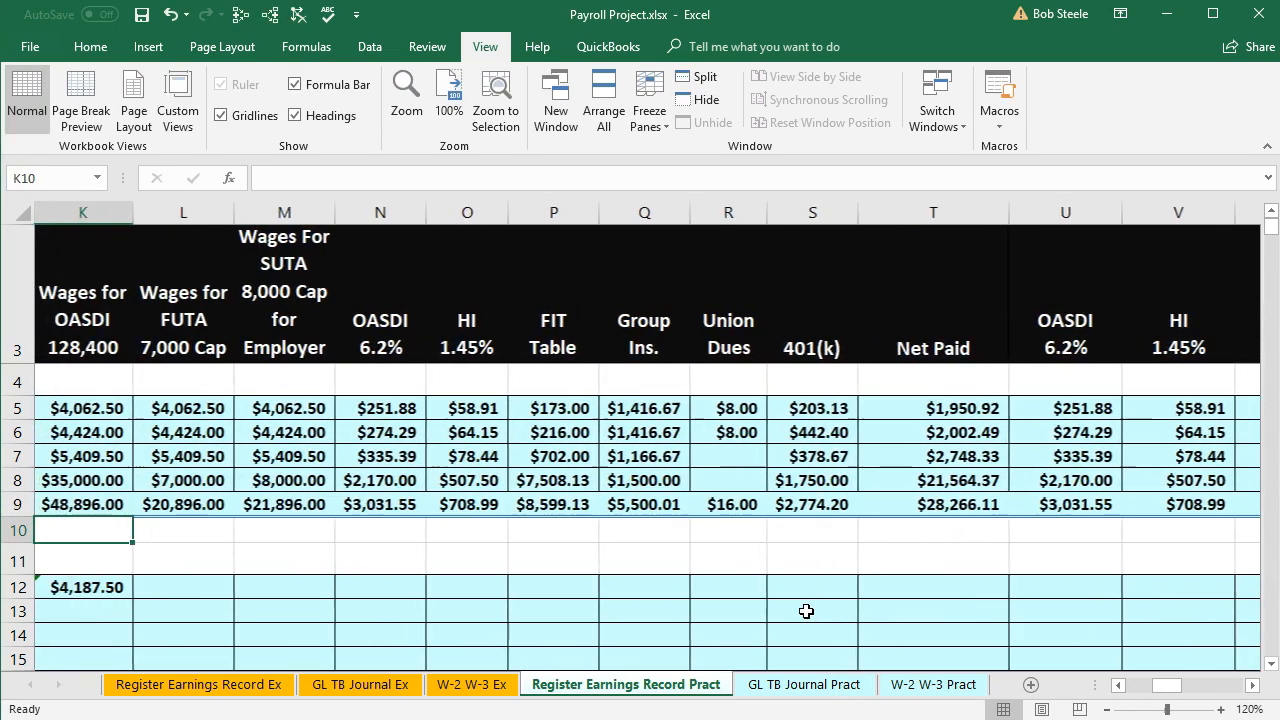
pyautogui.press('Left')
pyautogui.press('Down')
pyautogui.press('Down')
pyautogui.press('Down')
pyautogui.press('Down')
pyautogui.press('Down')
pyautogui.press('Down')
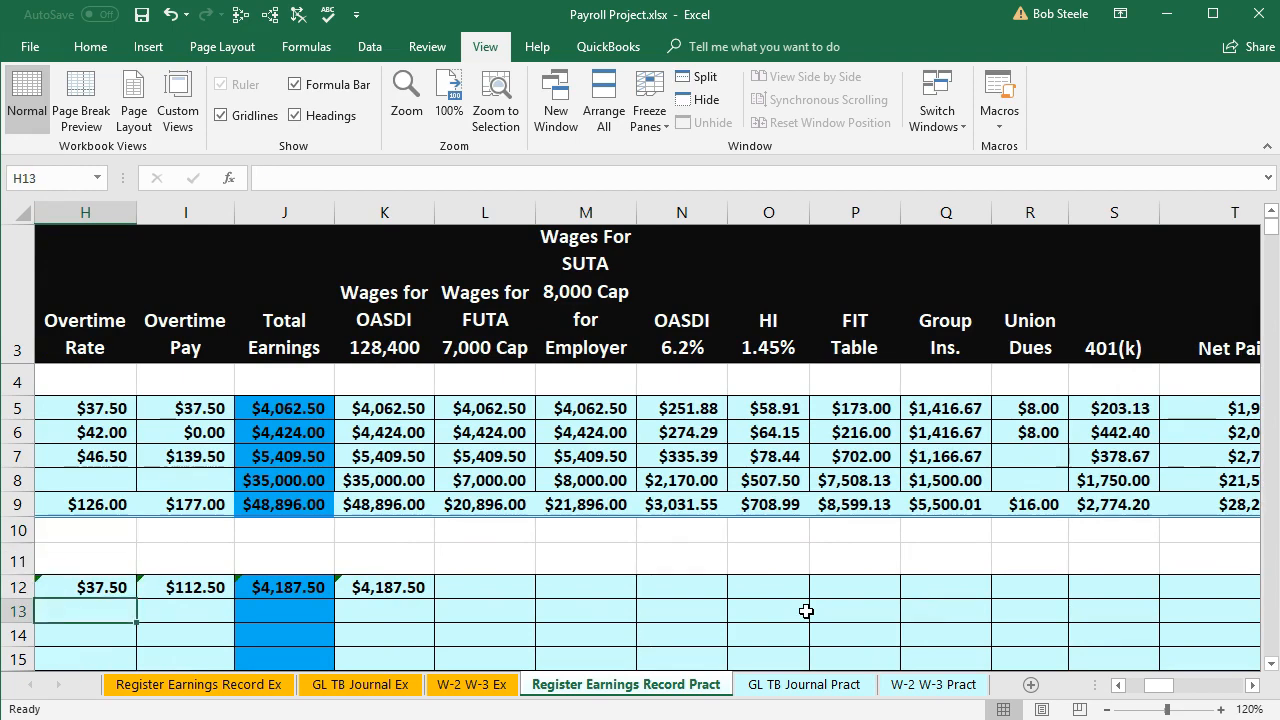
pyautogui.press('Down')
pyautogui.press('Up')
pyautogui.press('Up')
pyautogui.press('Up')
pyautogui.press('Up')
pyautogui.press('Up')
pyautogui.press('Up')
pyautogui.press('Up')
pyautogui.press('Up')
pyautogui.press('Up')
pyautogui.press('Up')
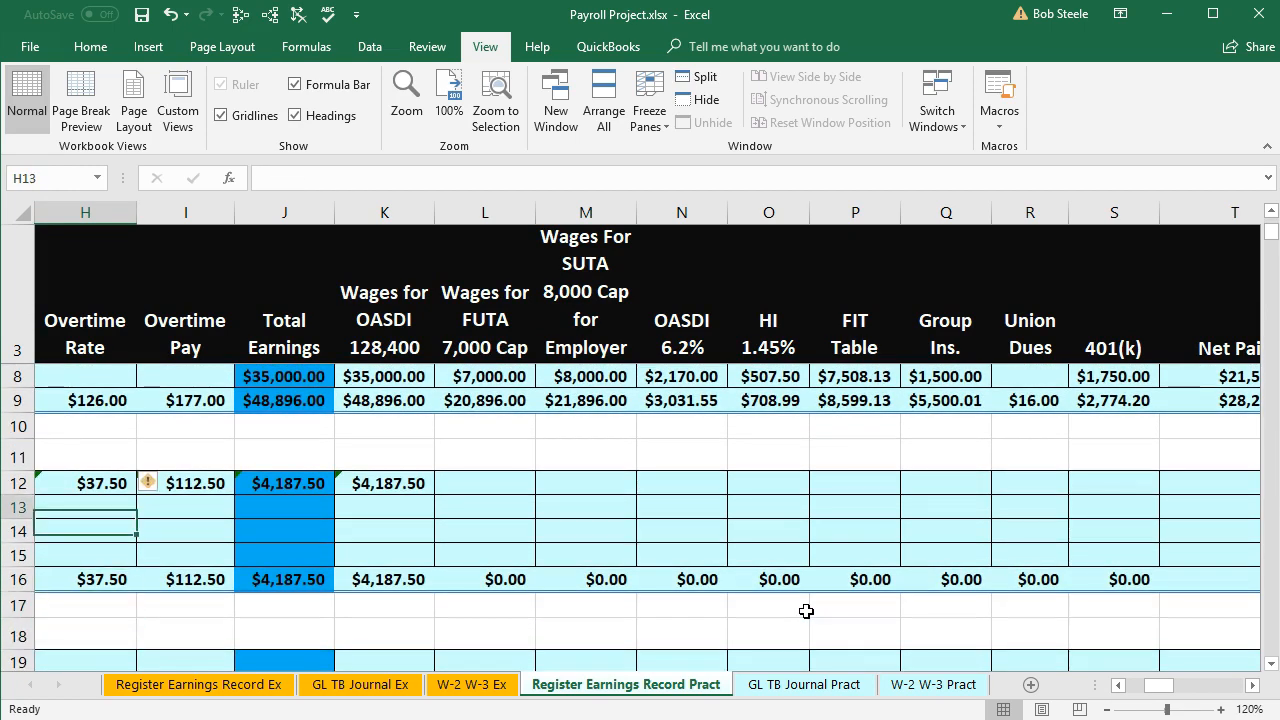
pyautogui.press('Up')
pyautogui.press('Up')
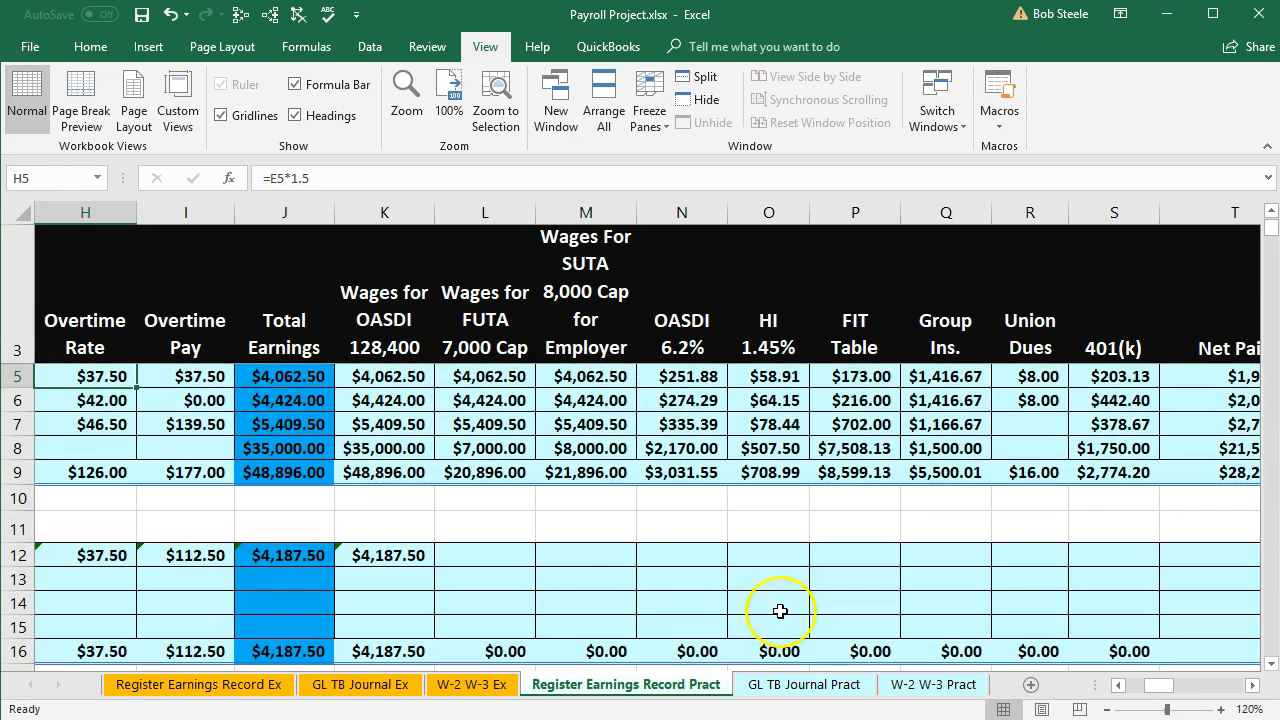
pyautogui.click(490, 376)
pyautogui.scroll(1, 480, 492)
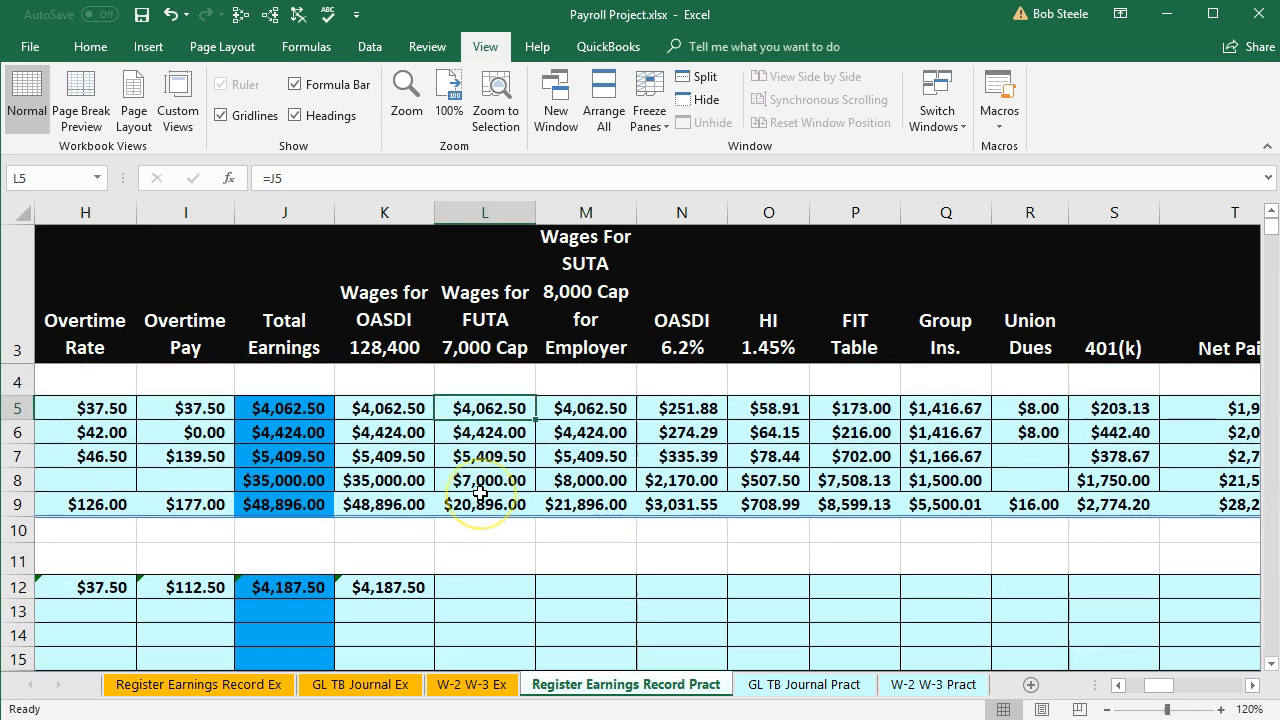
pyautogui.click(491, 590)
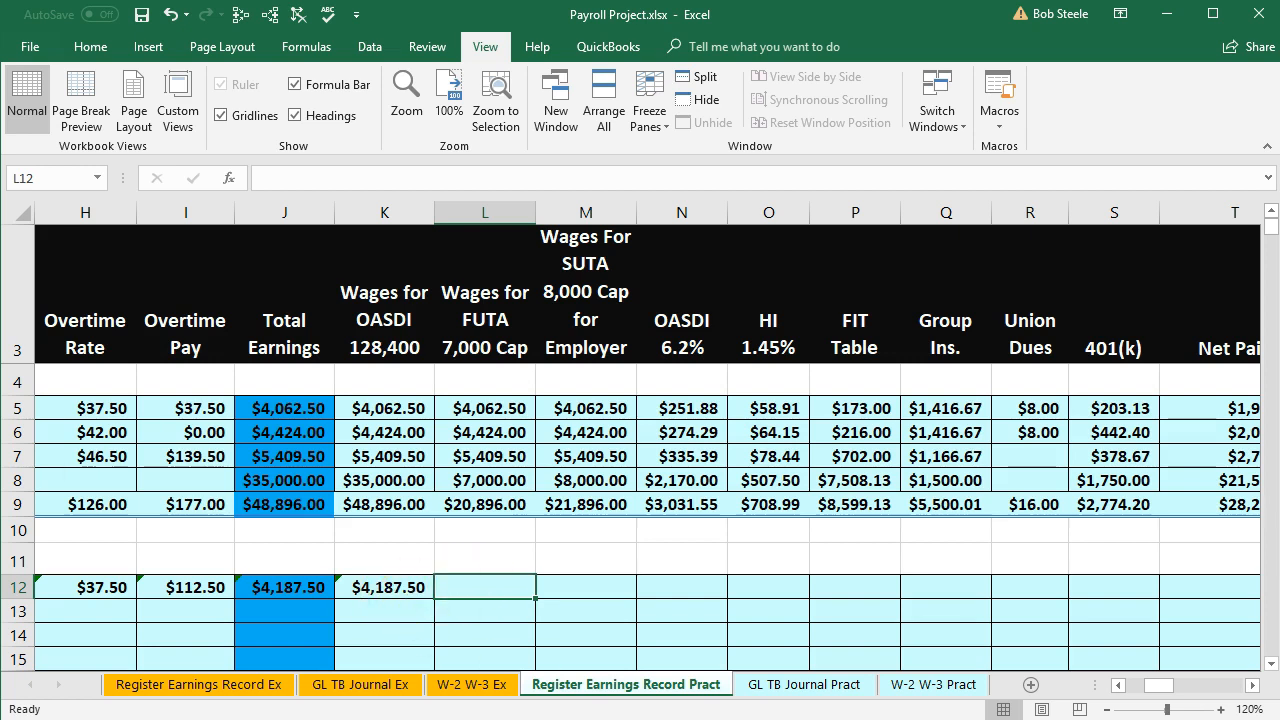
# Clear the Calculator entry and close Calculator to get back to the FUTA wages cell L12.
pyautogui.hotkey('alt', 'Tab')
pyautogui.press('Escape')
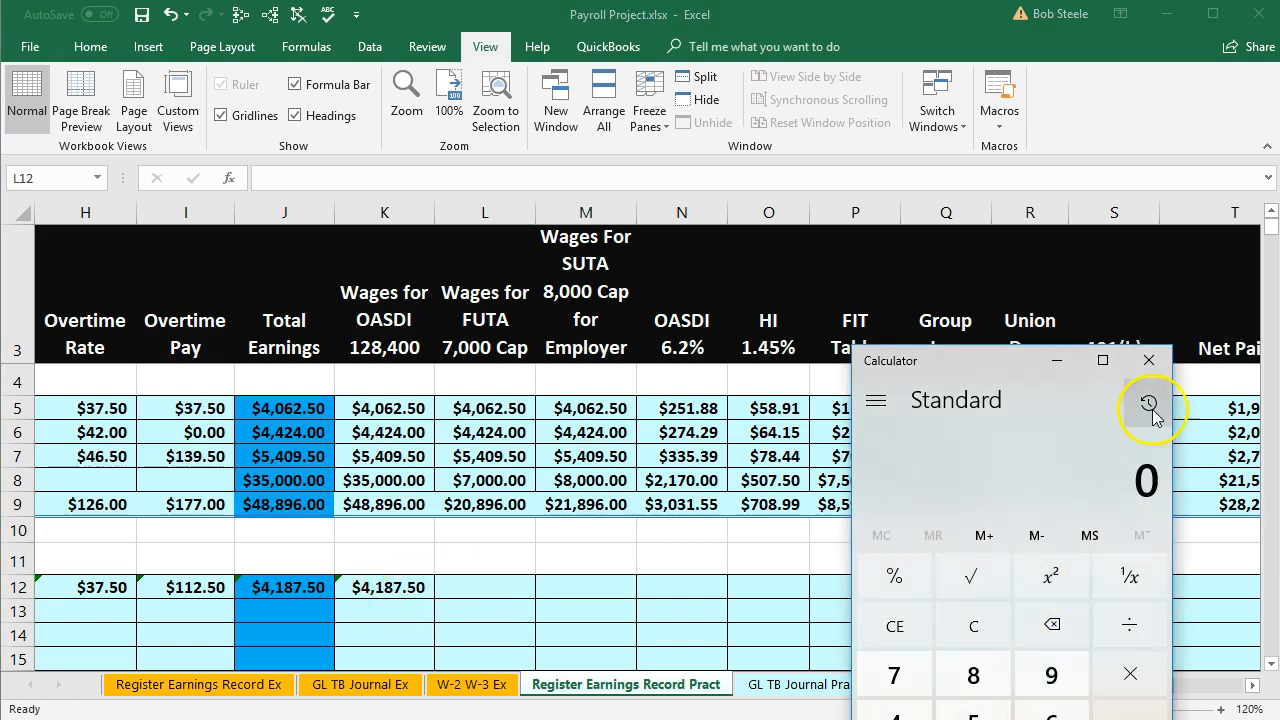
pyautogui.click(1148, 360)
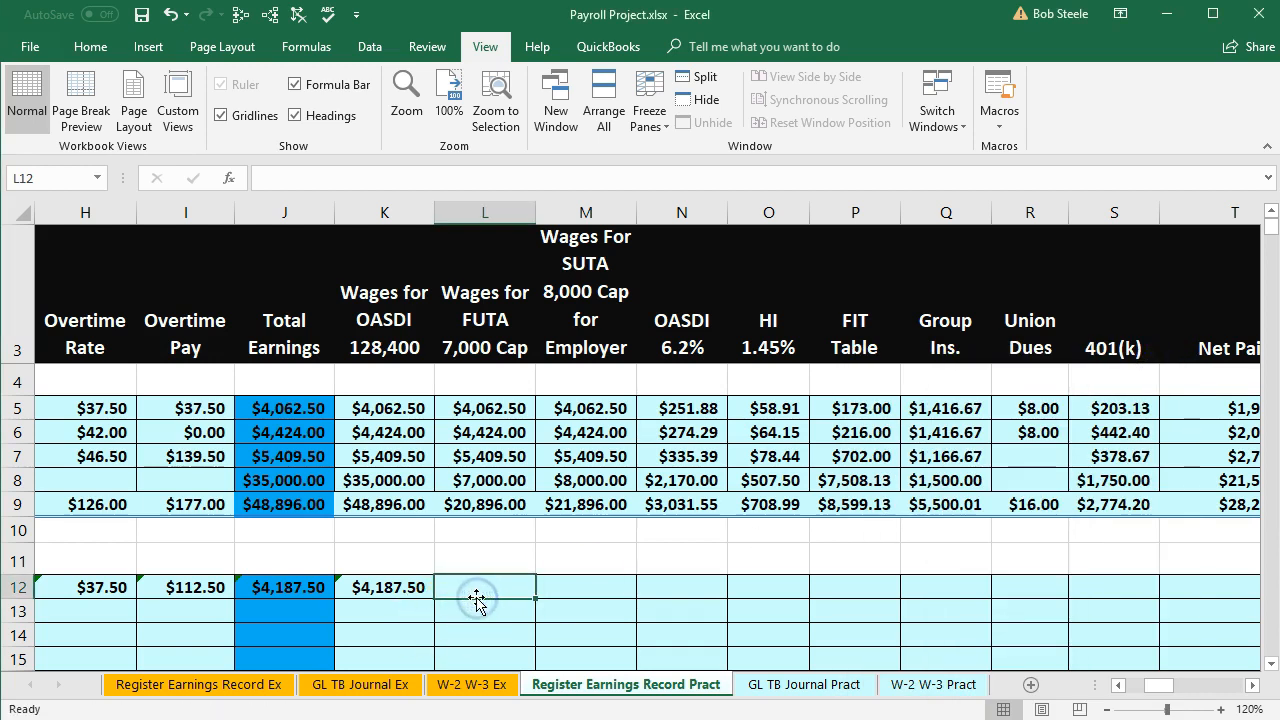
# Calculate the first employee's September FUTA wages in L12 as =7000-L5 and check the two months' sum against the cap.
pyautogui.write('=7000-')
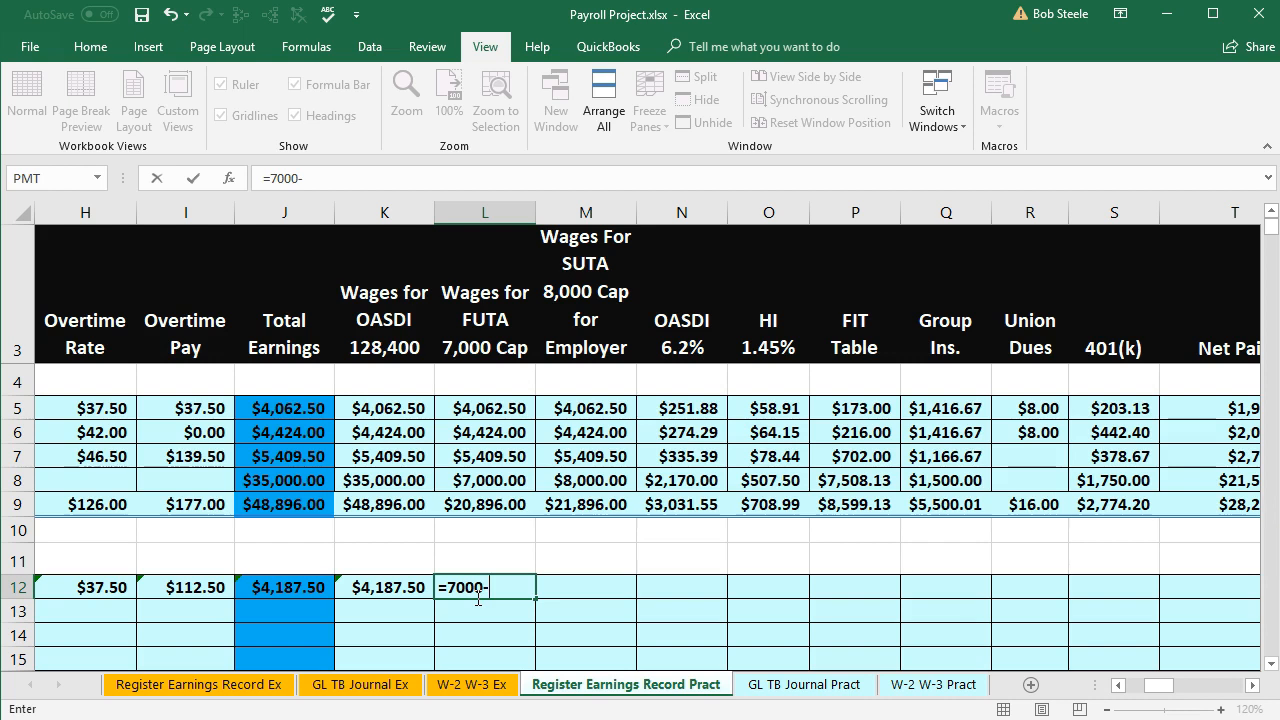
pyautogui.click(492, 408)
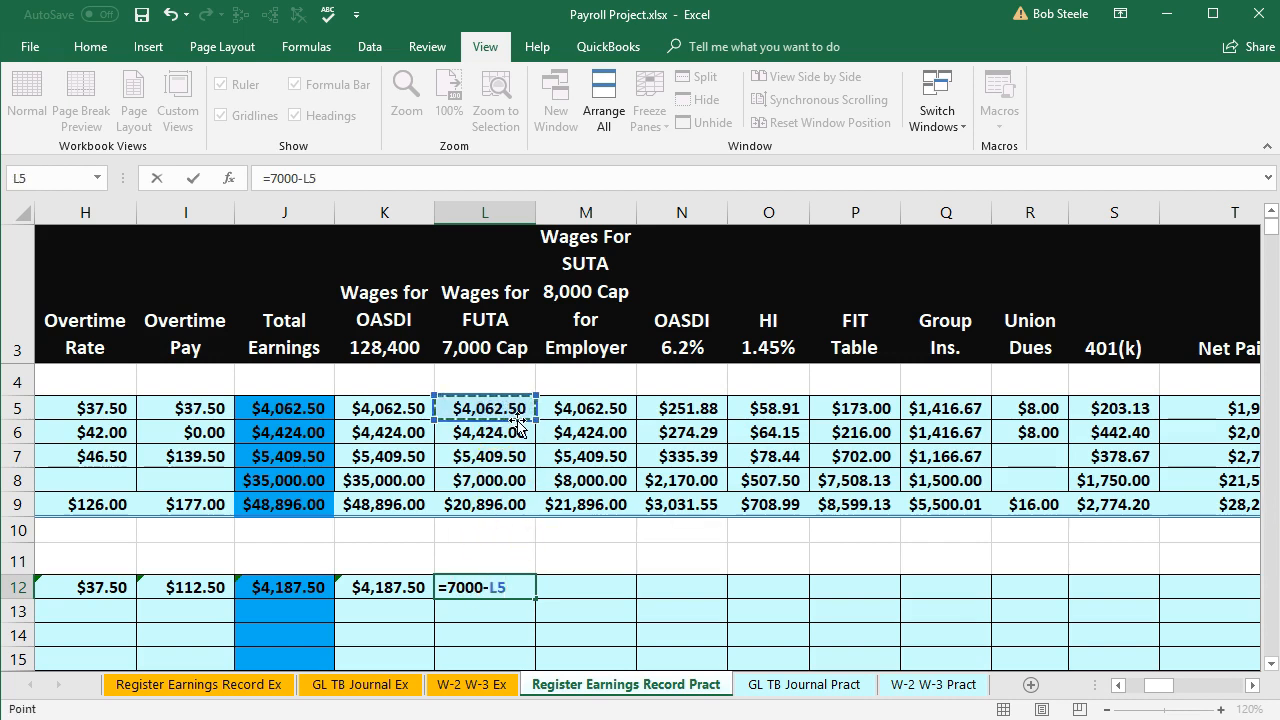
pyautogui.press('Return')
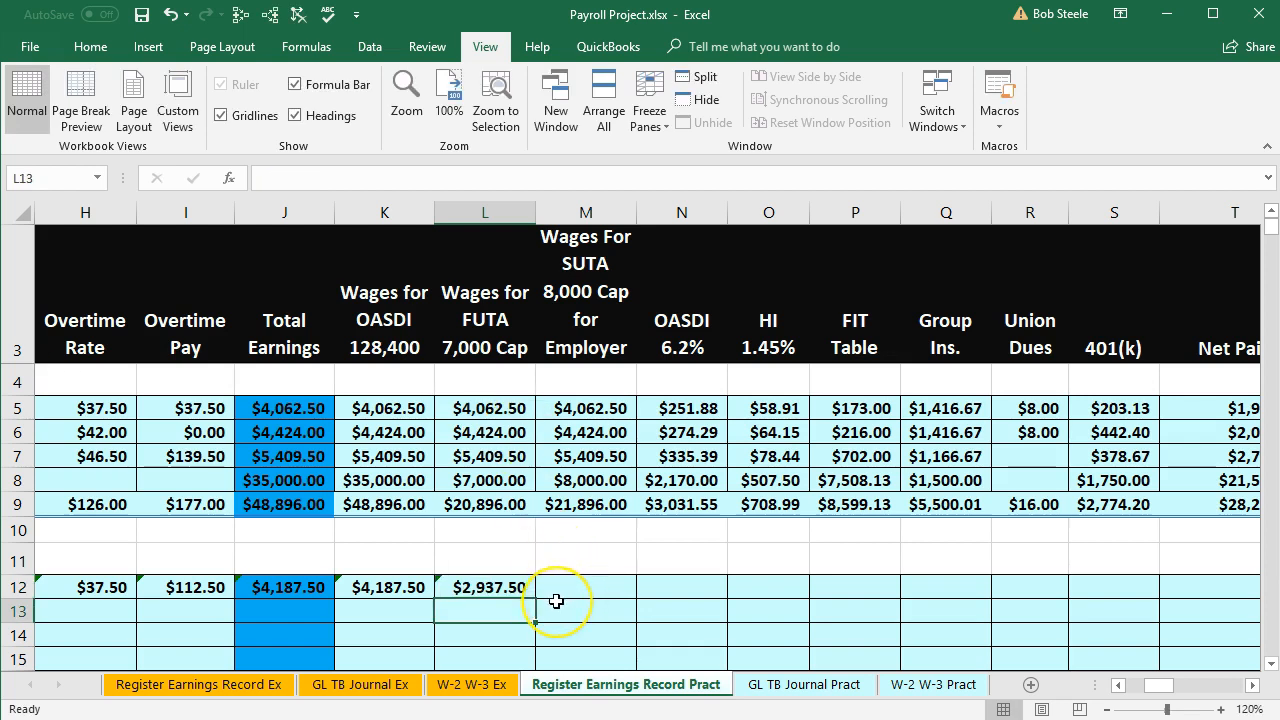
pyautogui.click(490, 587)
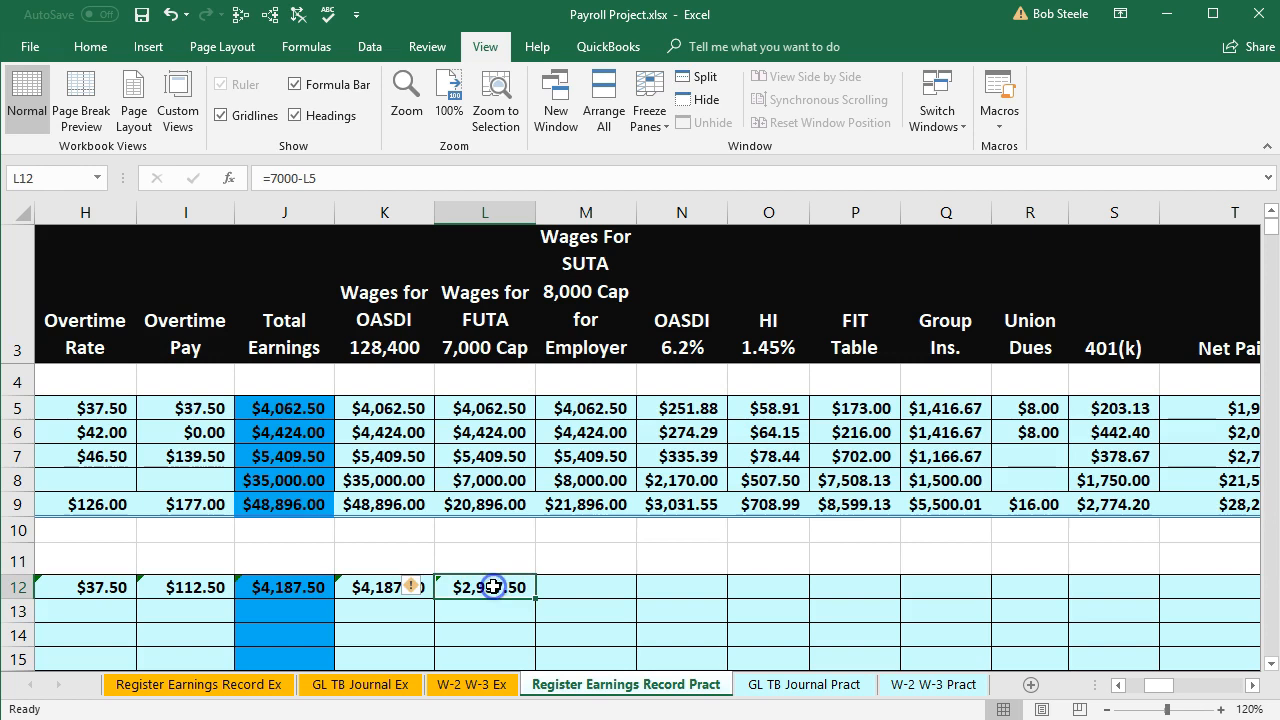
pyautogui.keyDown('ctrl'); pyautogui.click(470, 408); pyautogui.keyUp('ctrl')
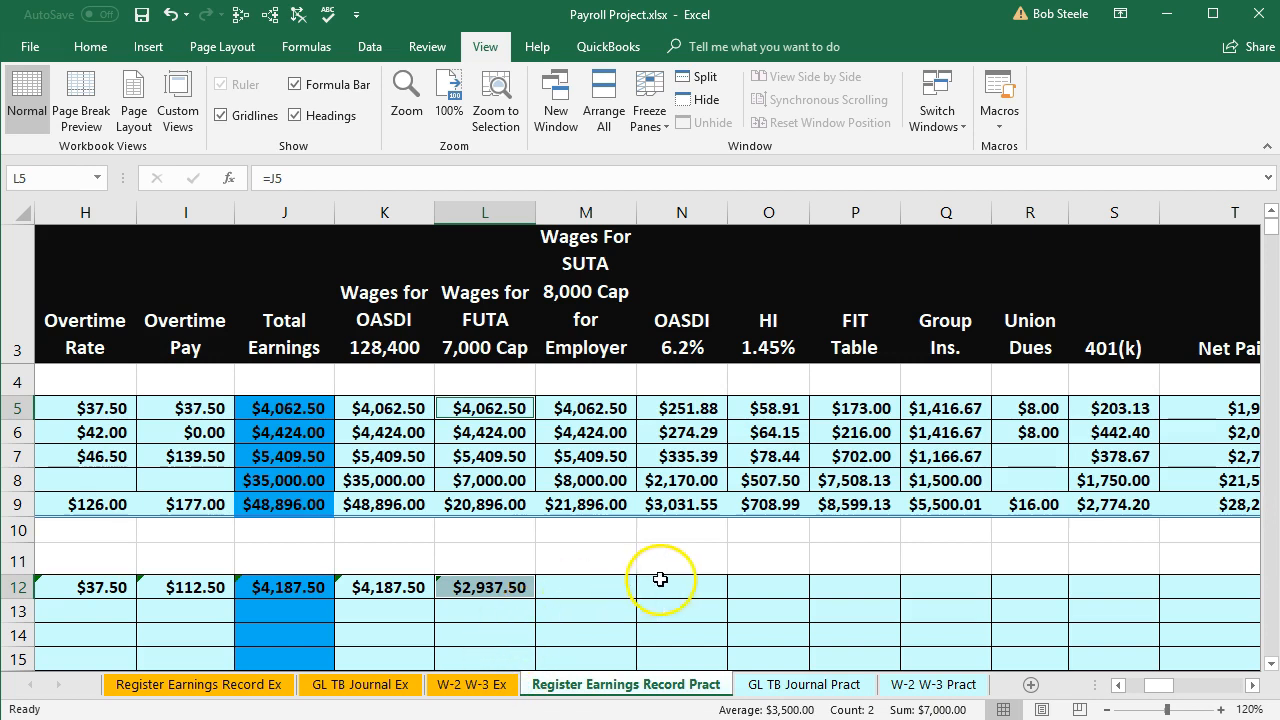
# Try the formula =7000-M5 for the first employee's September SUTA wages in M12.
pyautogui.click(608, 585)
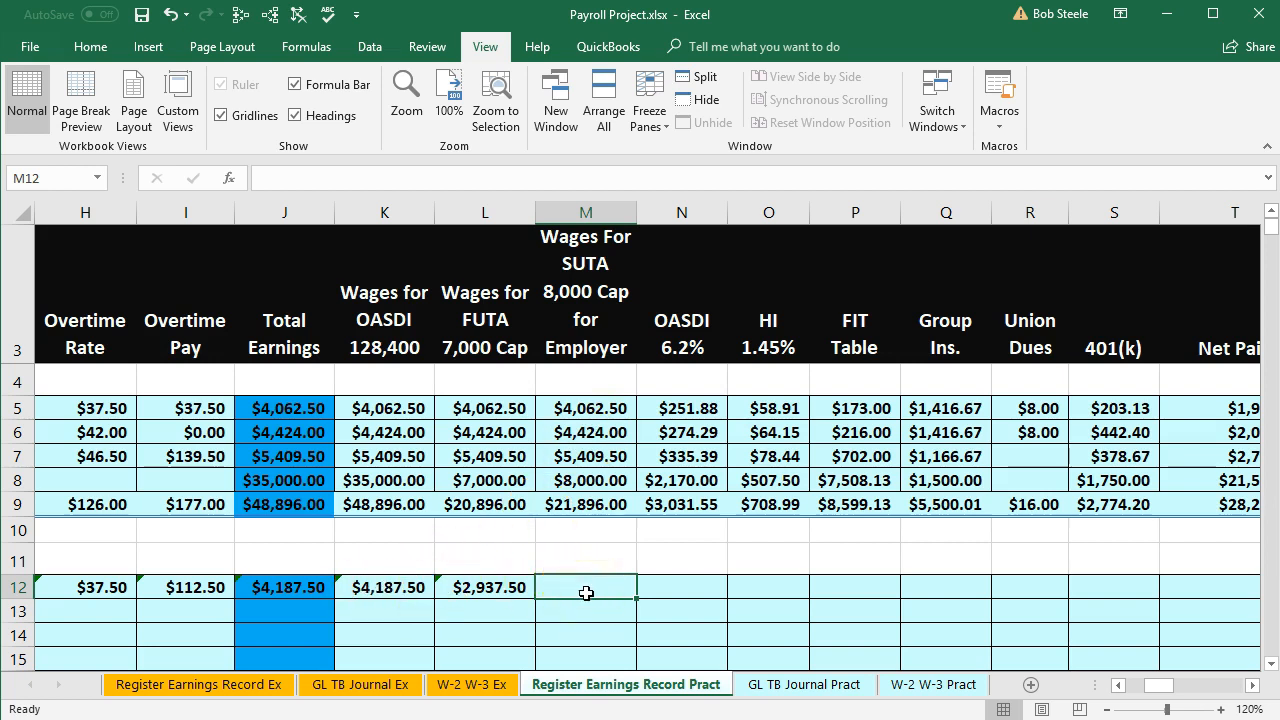
pyautogui.write('=7000-')
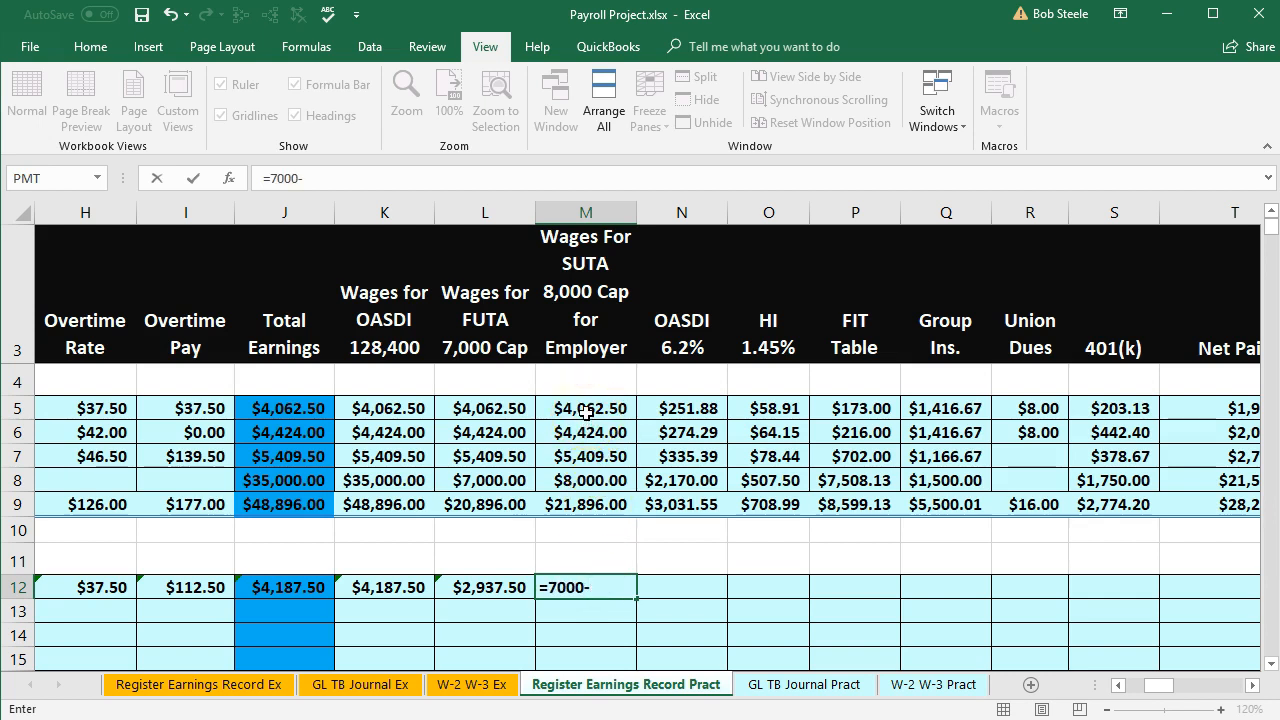
pyautogui.click(586, 410)
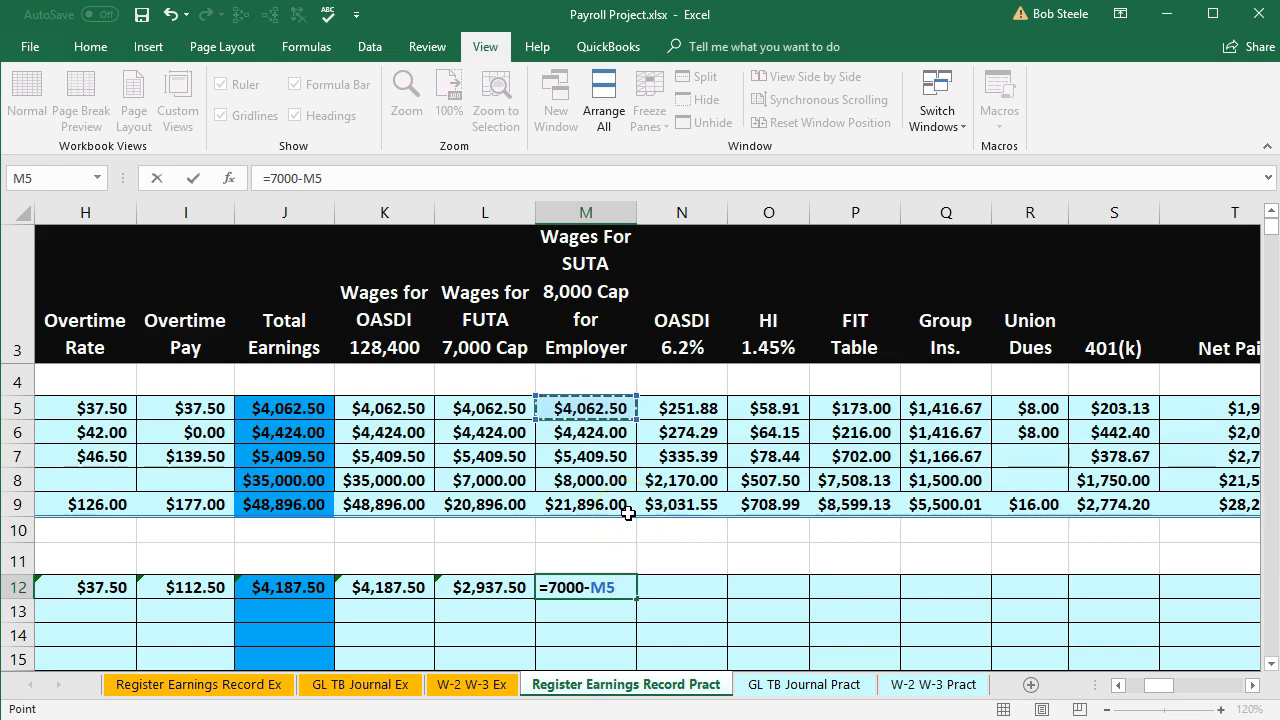
pyautogui.press('Return')
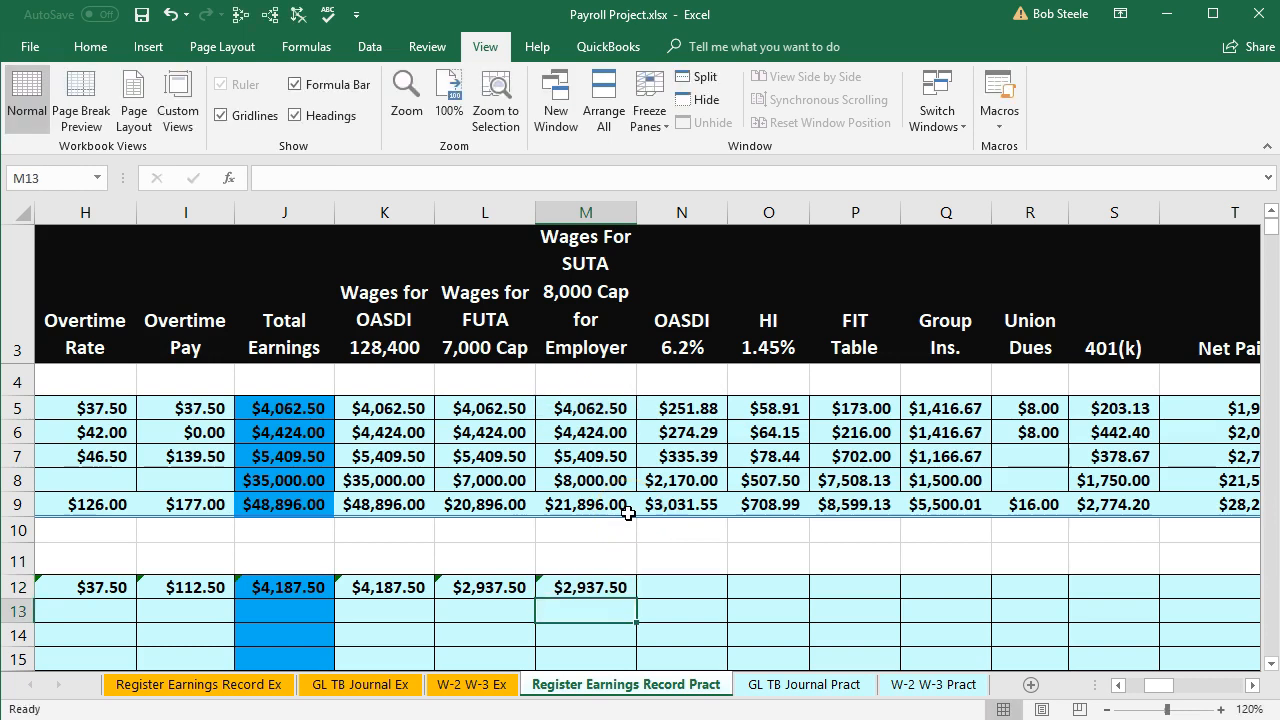
# Replace the SUTA wages formula in M12 with =8000-M5 and compare the result with the FUTA wages in L12.
pyautogui.click(593, 590)
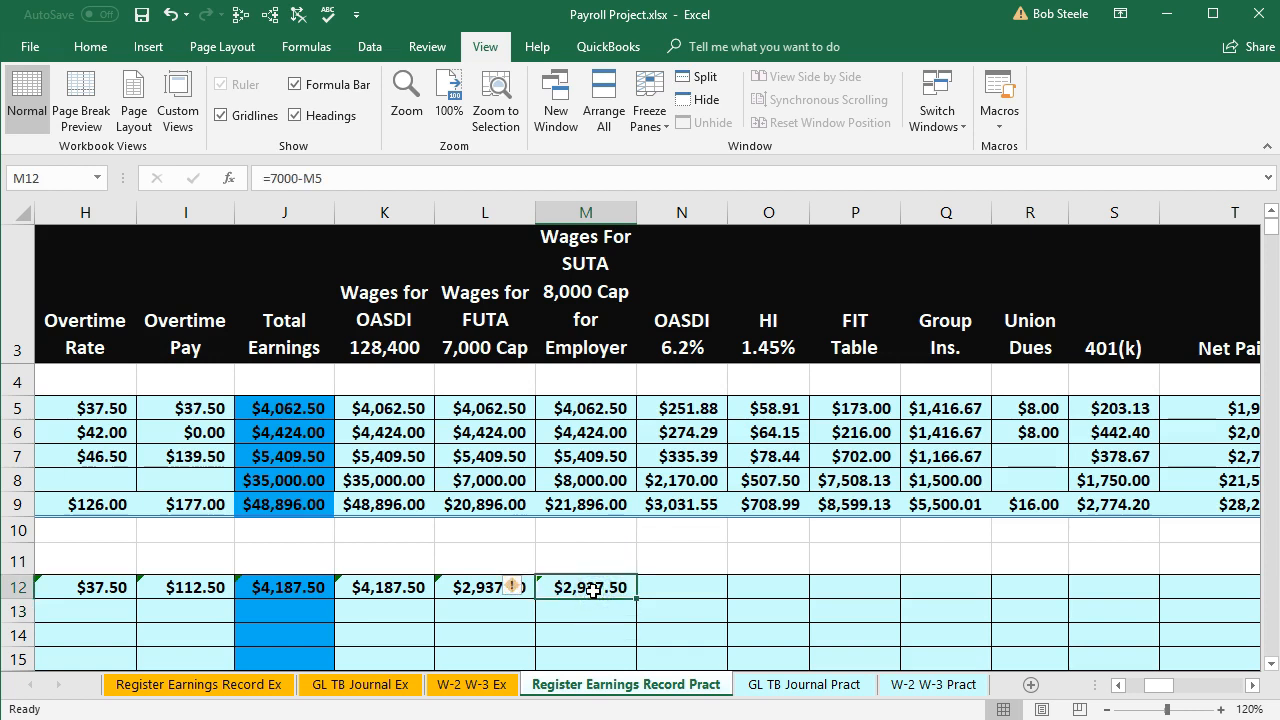
pyautogui.write('=8000-')
pyautogui.click(590, 409)
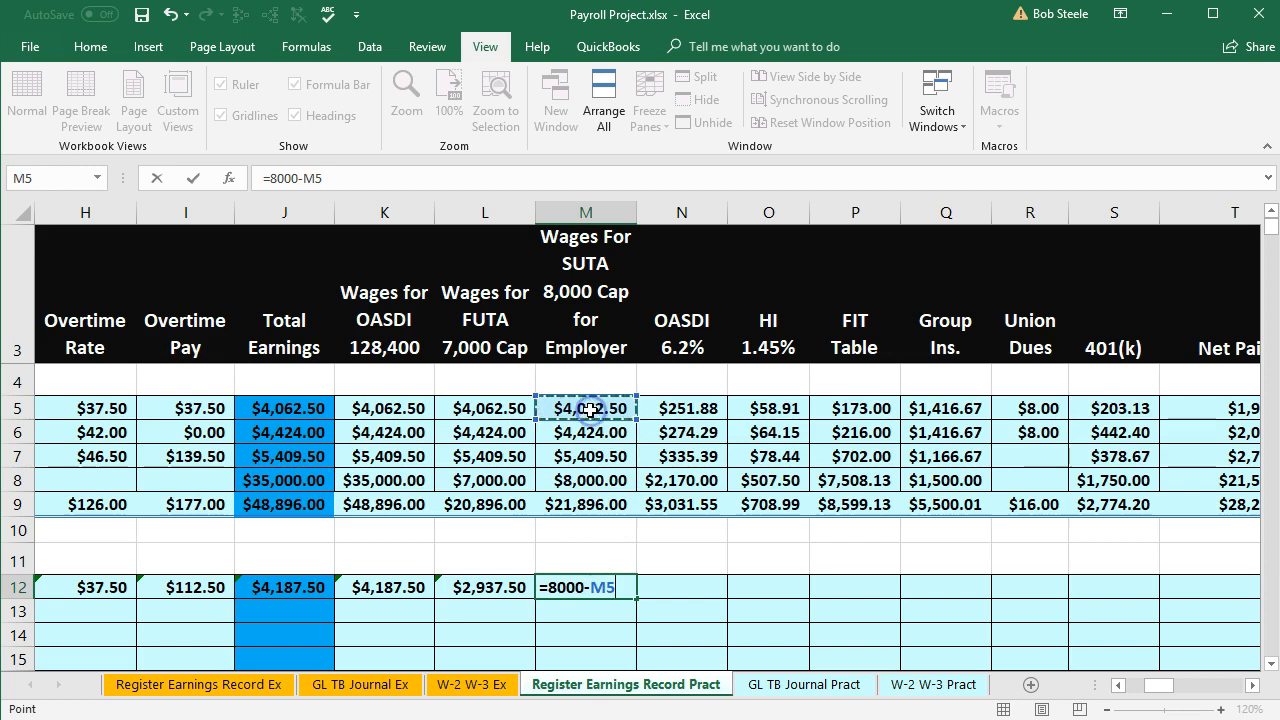
pyautogui.press('Return')
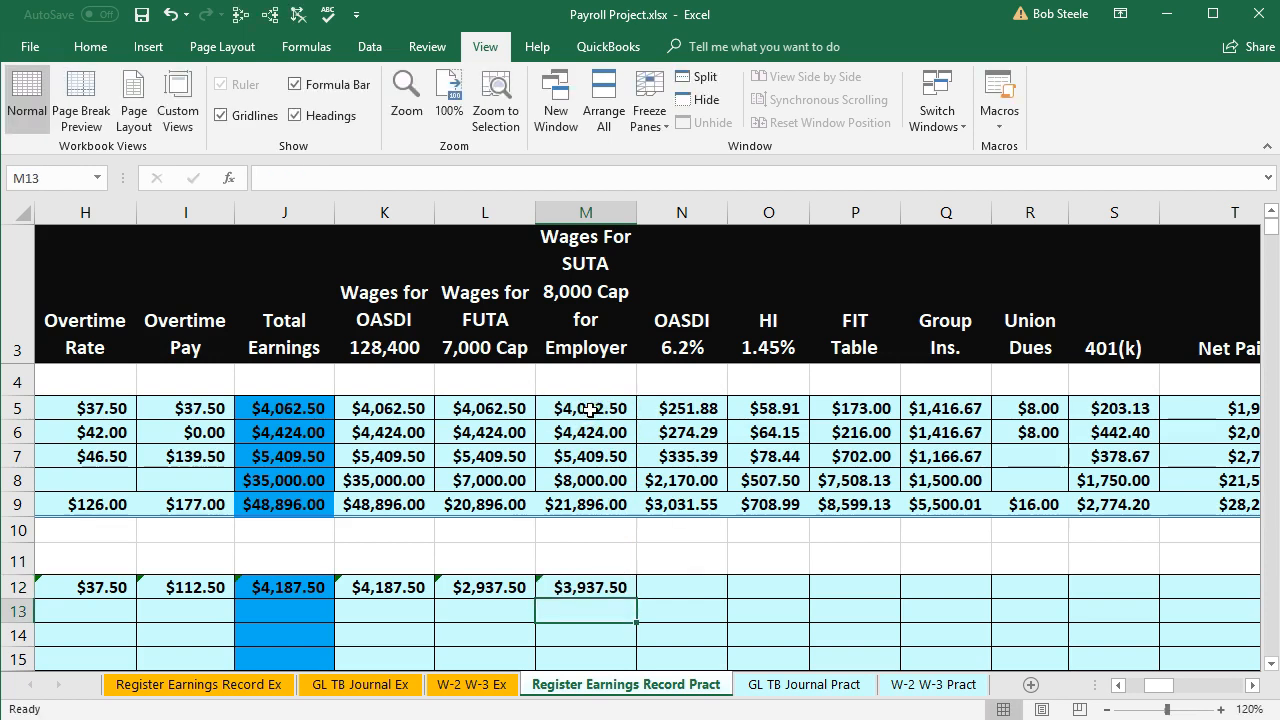
pyautogui.moveTo(490, 587); pyautogui.dragTo(549, 587)
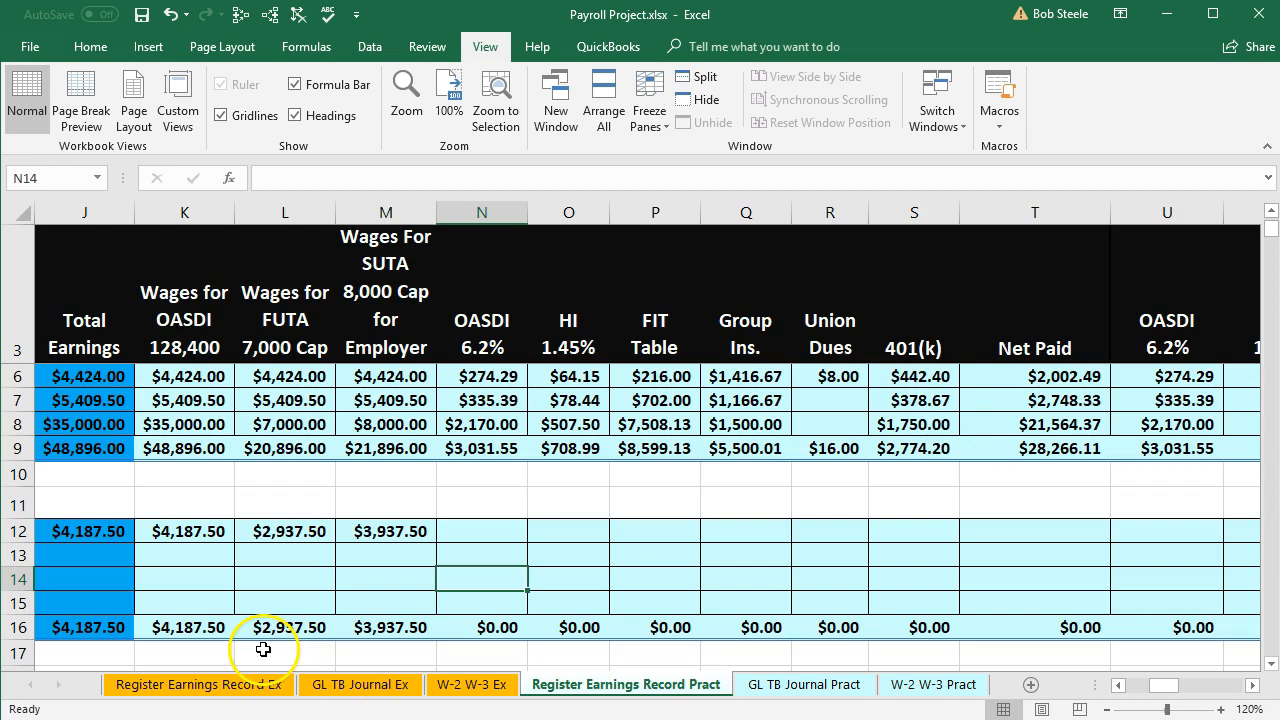
pyautogui.click(321, 572)
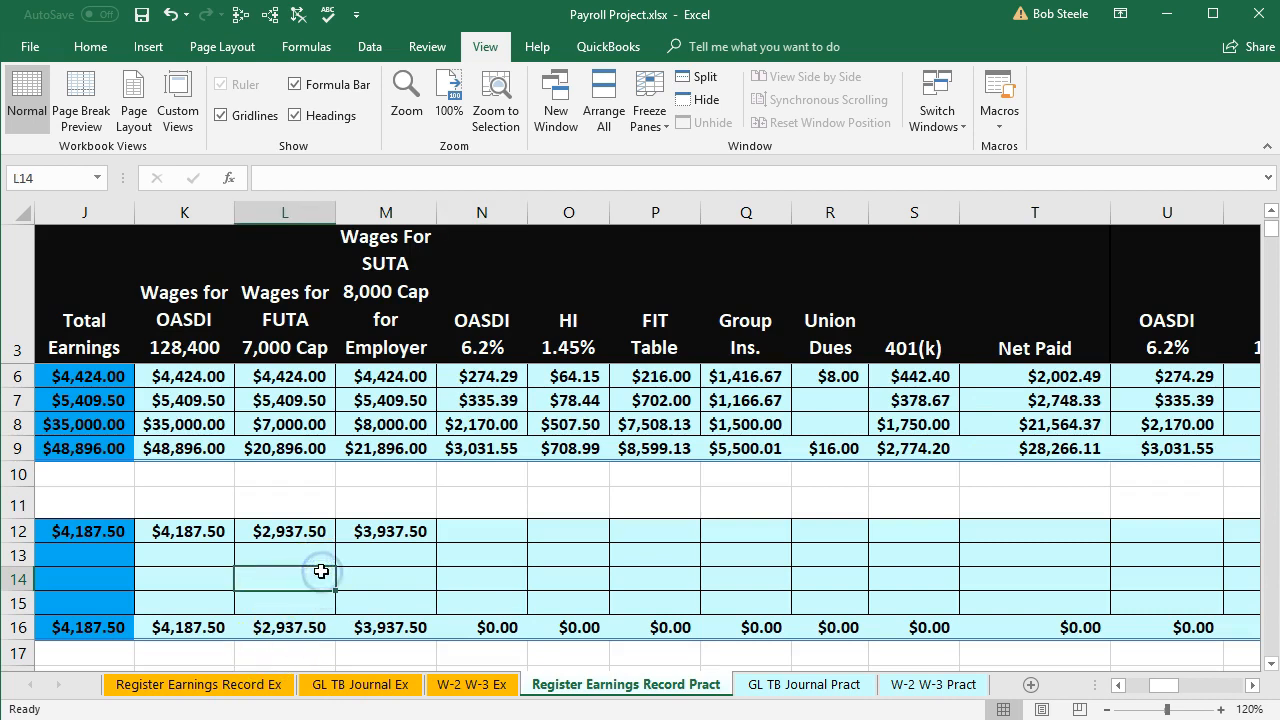
pyautogui.moveTo(305, 530); pyautogui.dragTo(364, 536)
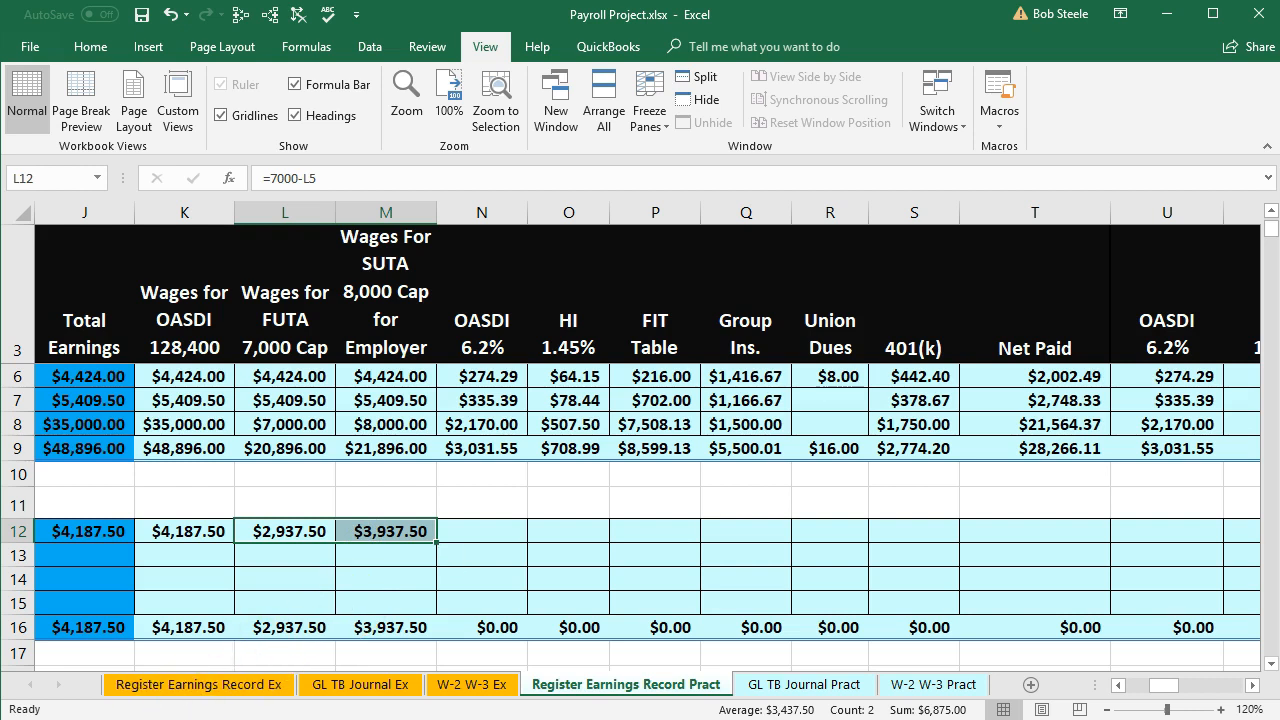
# Calculate the first employee's September OASDI deduction in N12 as the OASDI wages in K12 times the 6.2% rate.
pyautogui.click(497, 530)
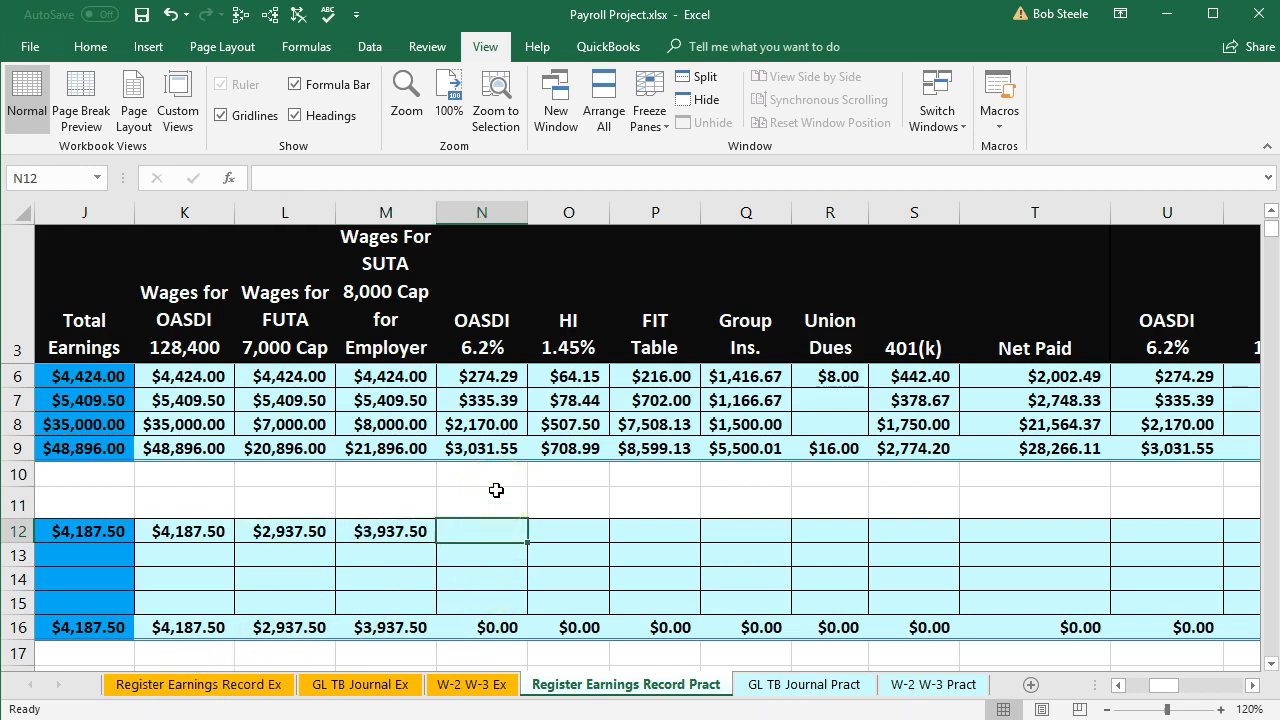
pyautogui.click(1270, 665)
pyautogui.click(1270, 665)
pyautogui.click(1270, 665)
pyautogui.click(1270, 665)
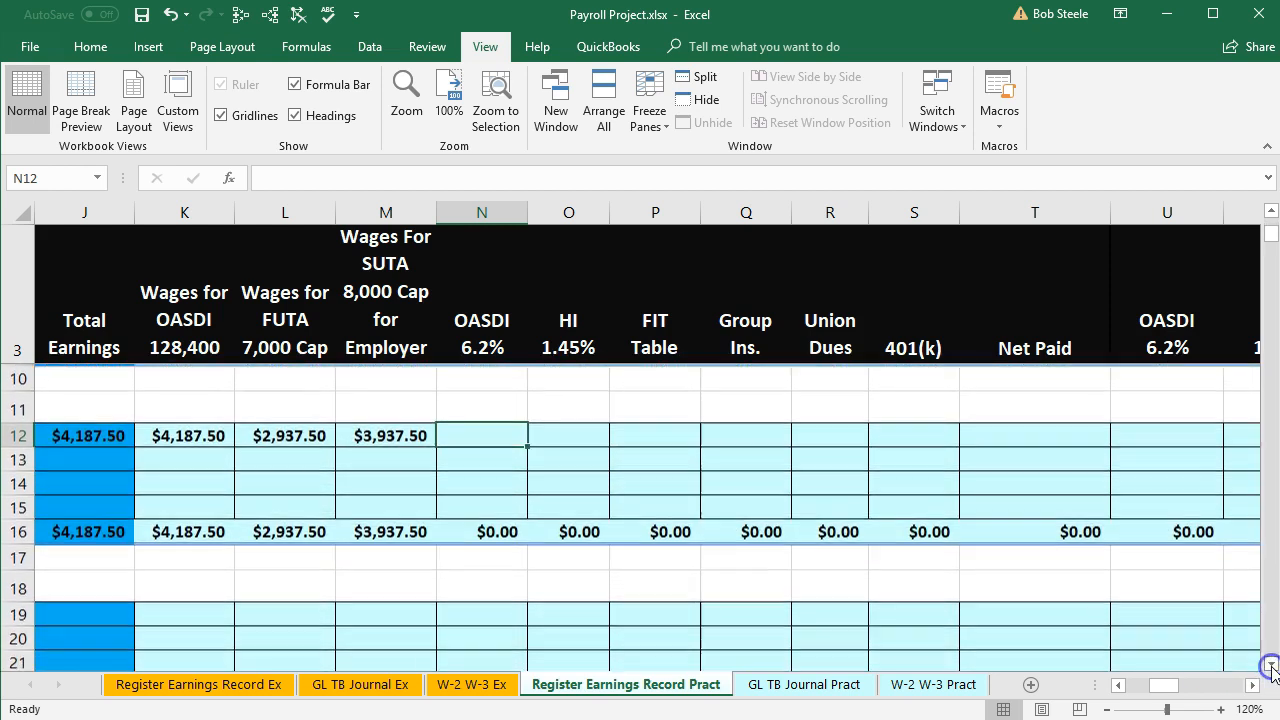
pyautogui.click(1270, 665)
pyautogui.click(1270, 665)
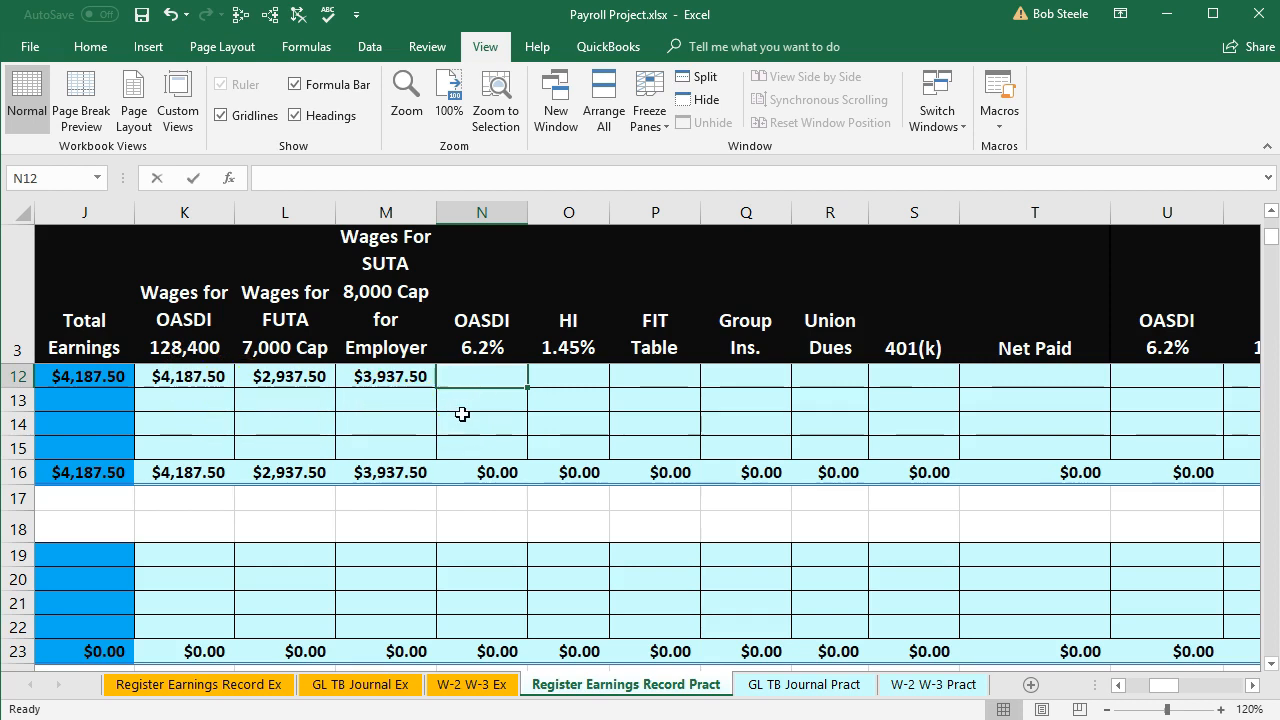
pyautogui.write('=')
pyautogui.click(190, 378)
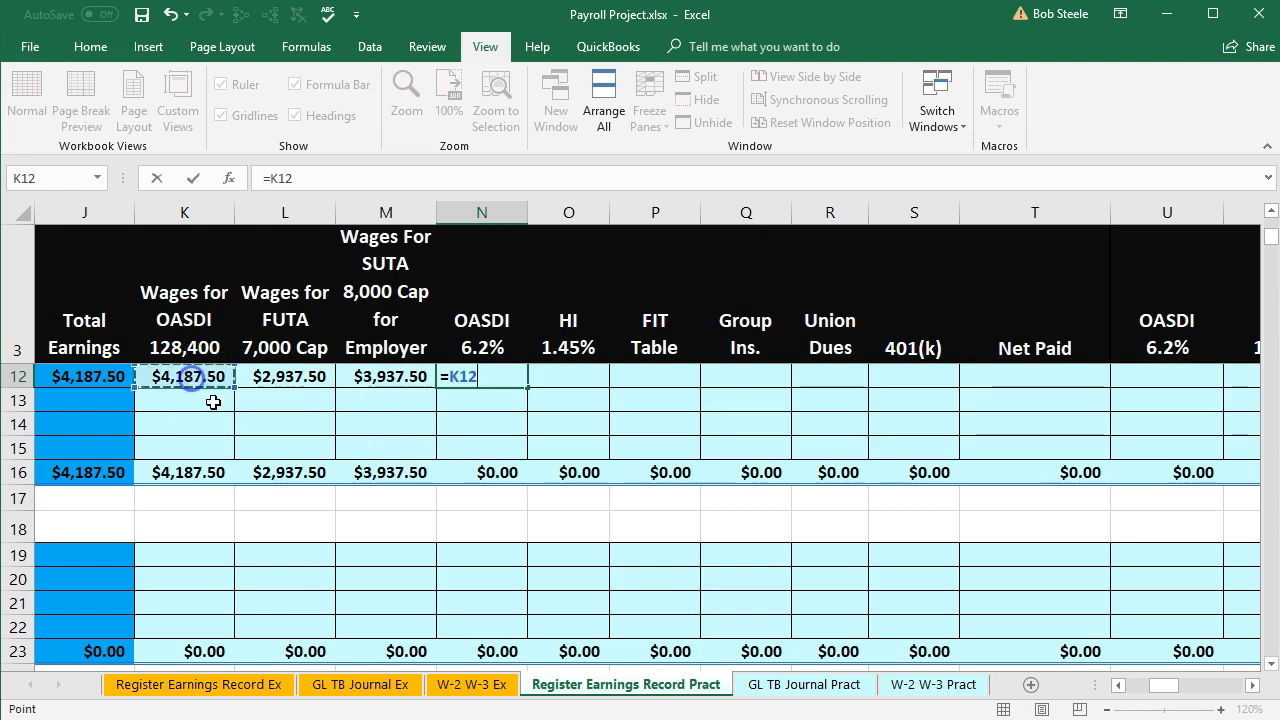
pyautogui.write('*')
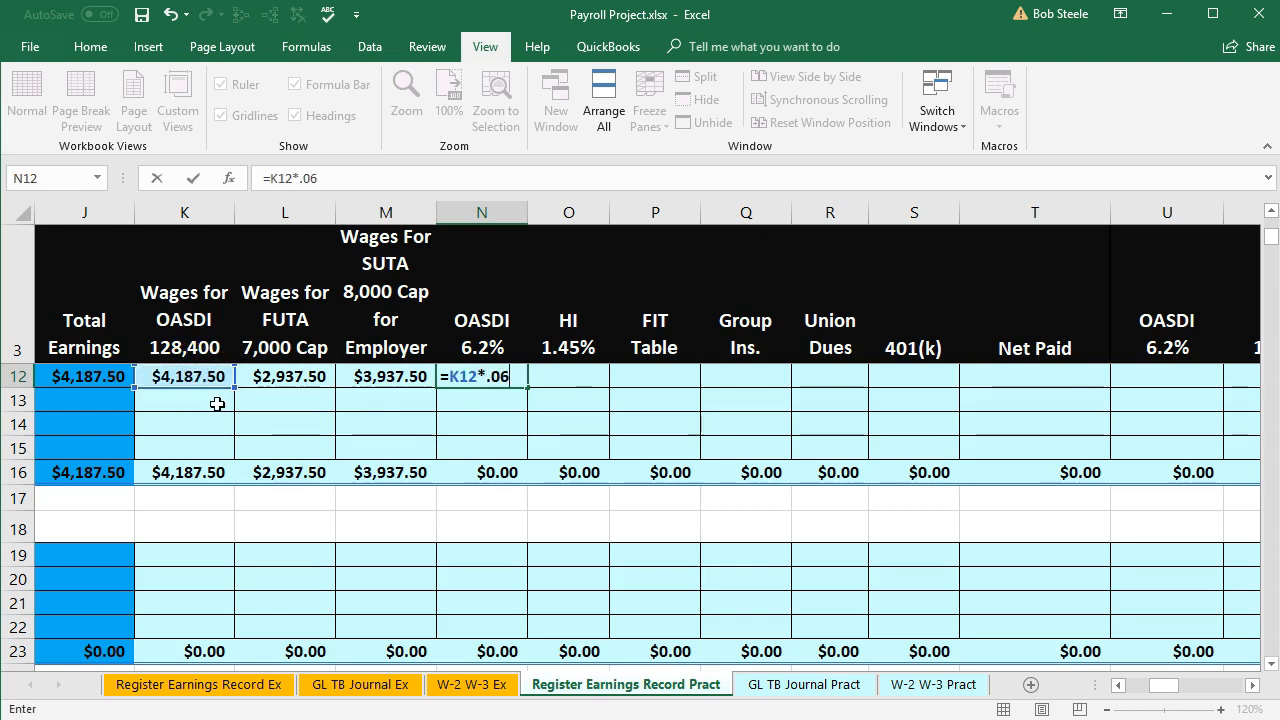
pyautogui.press('Tab')
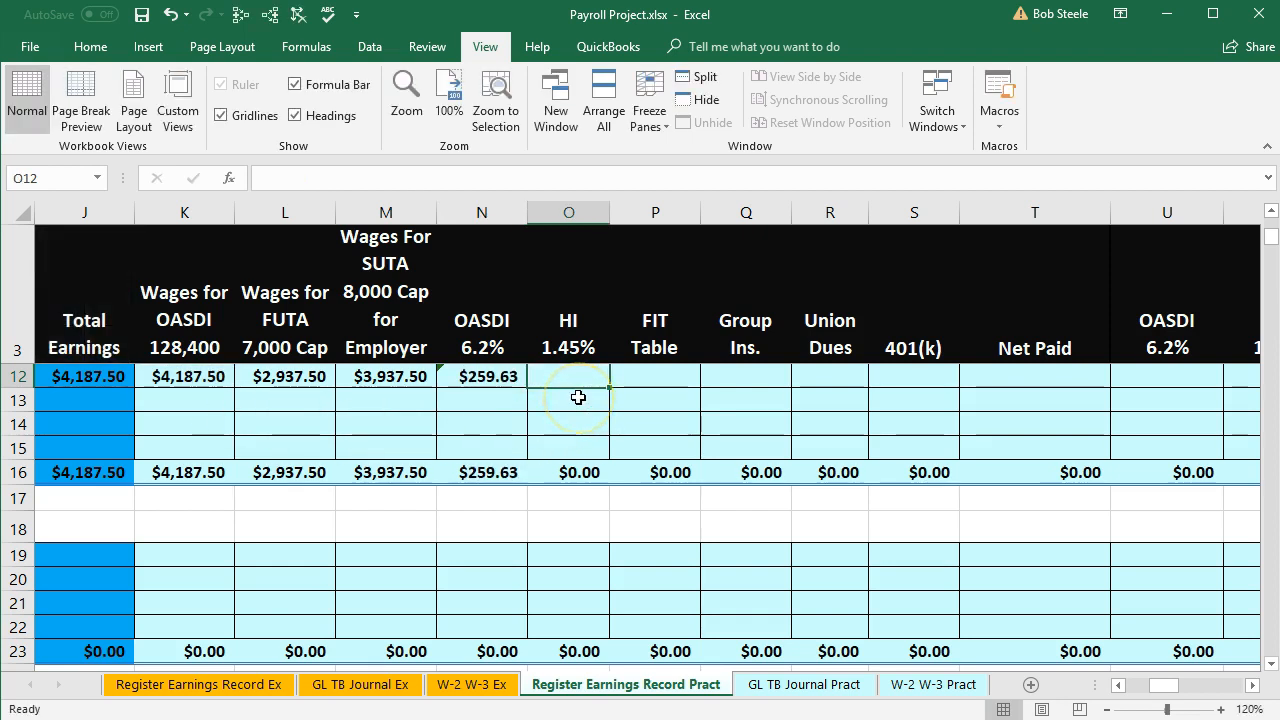
# Calculate the first employee's September HI deduction in O12 as the total earnings in J12 times 0.0145.
pyautogui.write('=')
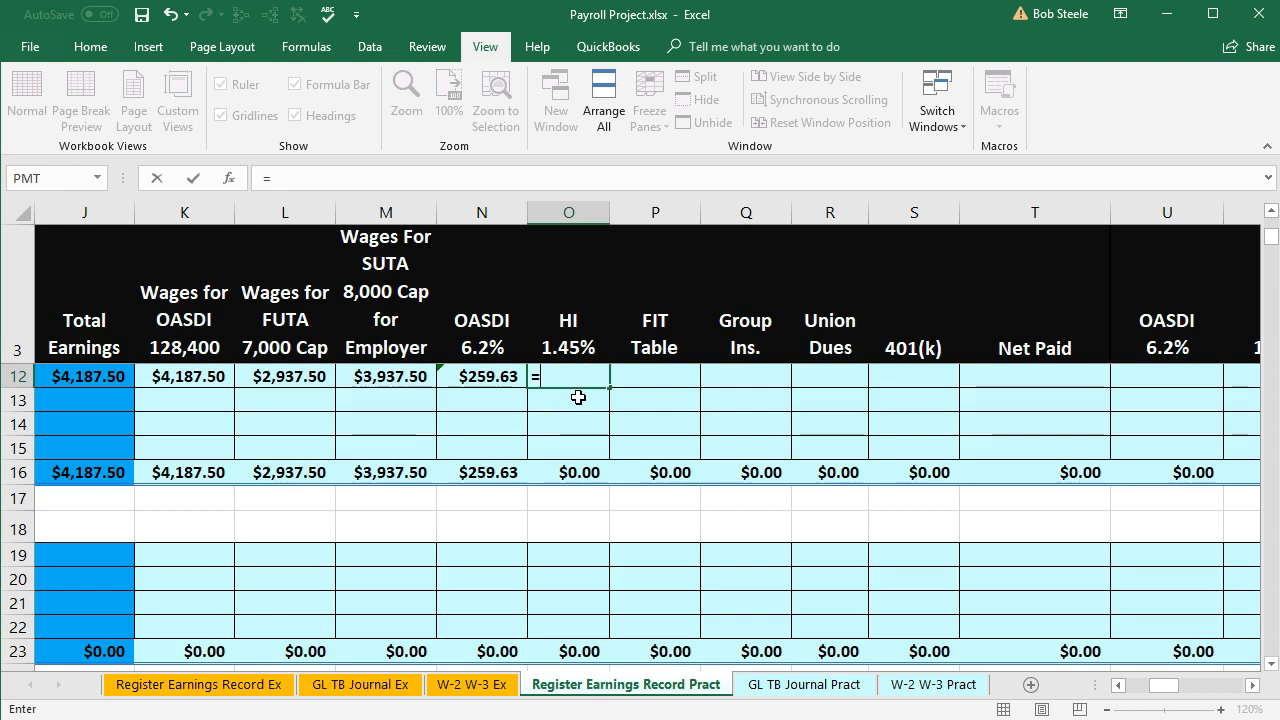
pyautogui.click(95, 379)
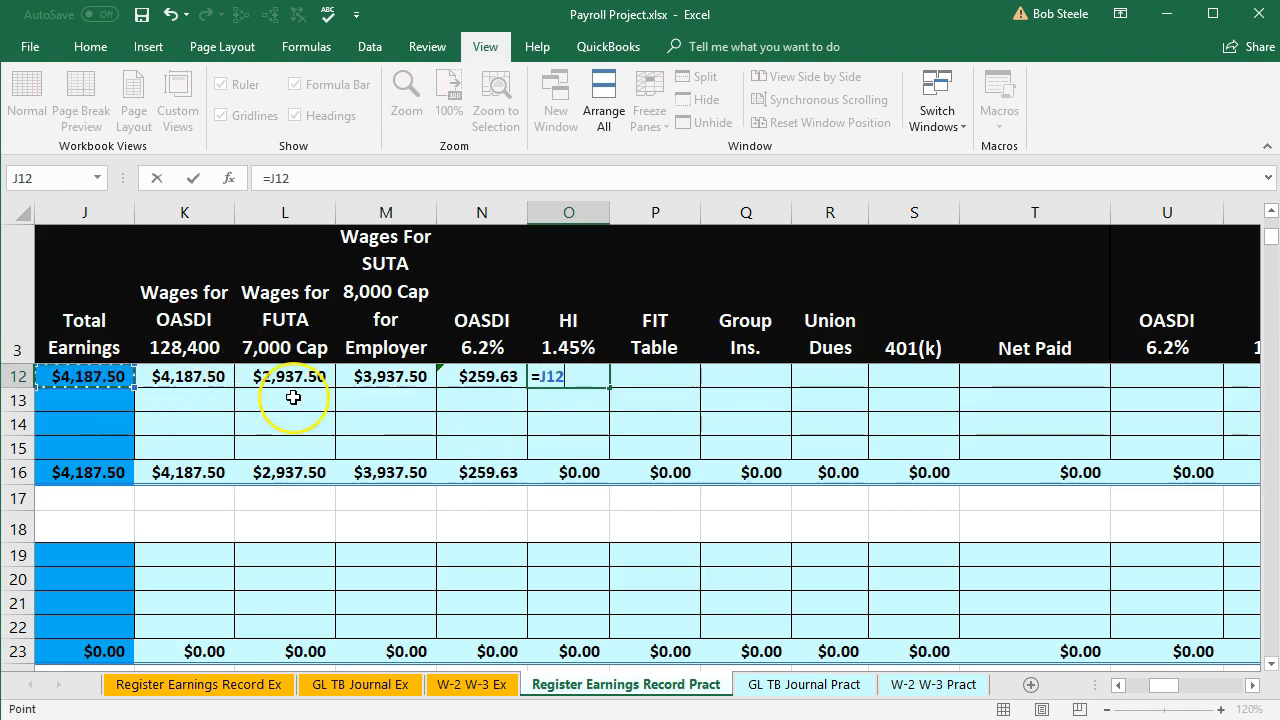
pyautogui.write('*')
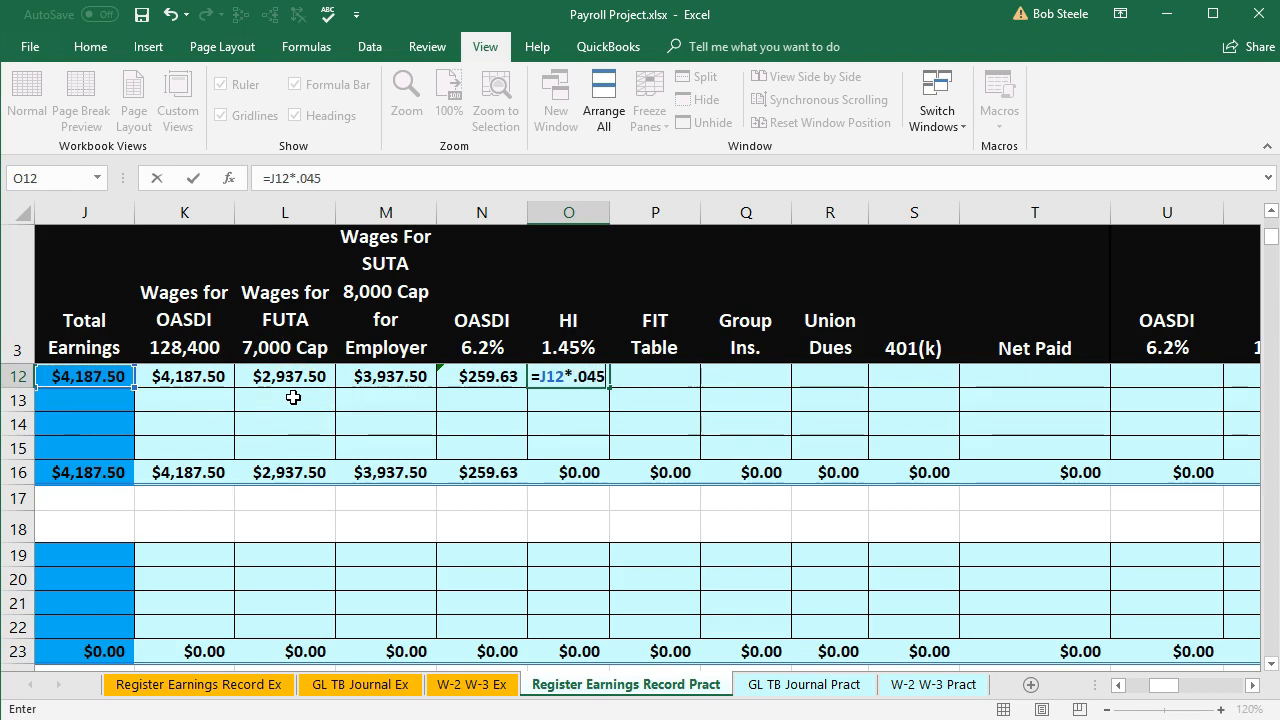
pyautogui.hotkey('ctrl', 'Return')
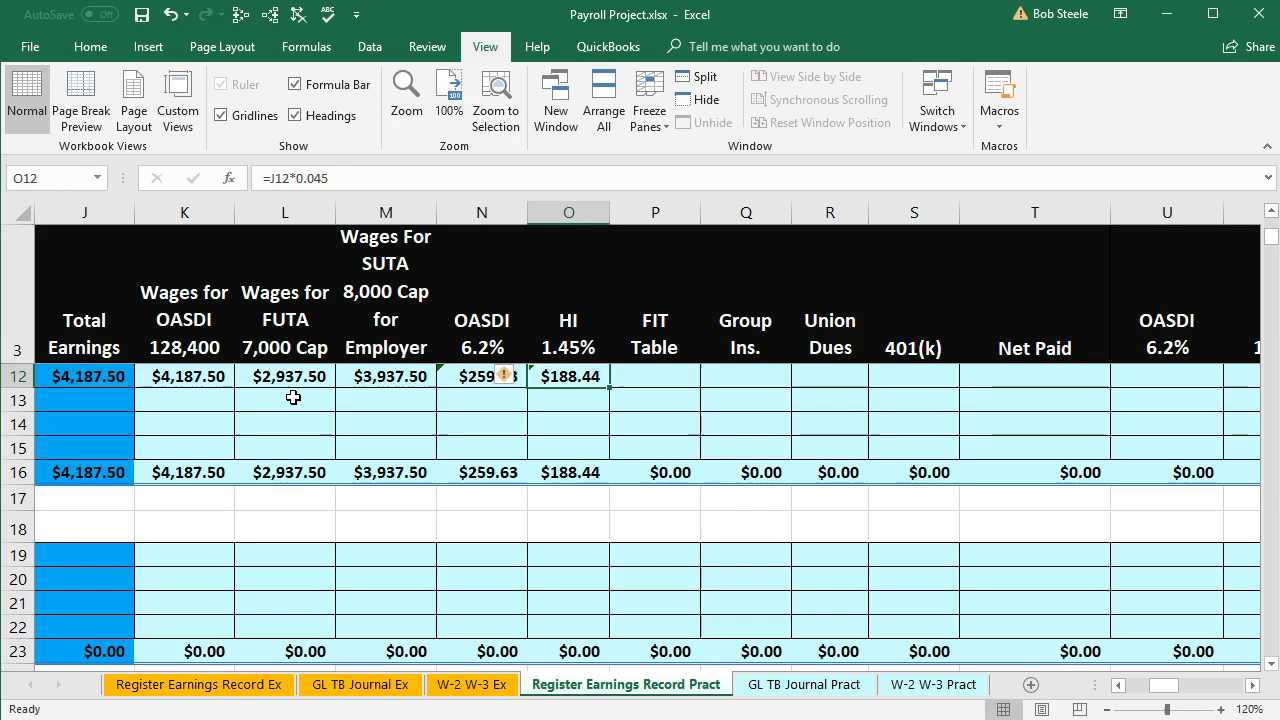
pyautogui.doubleClick(595, 380)
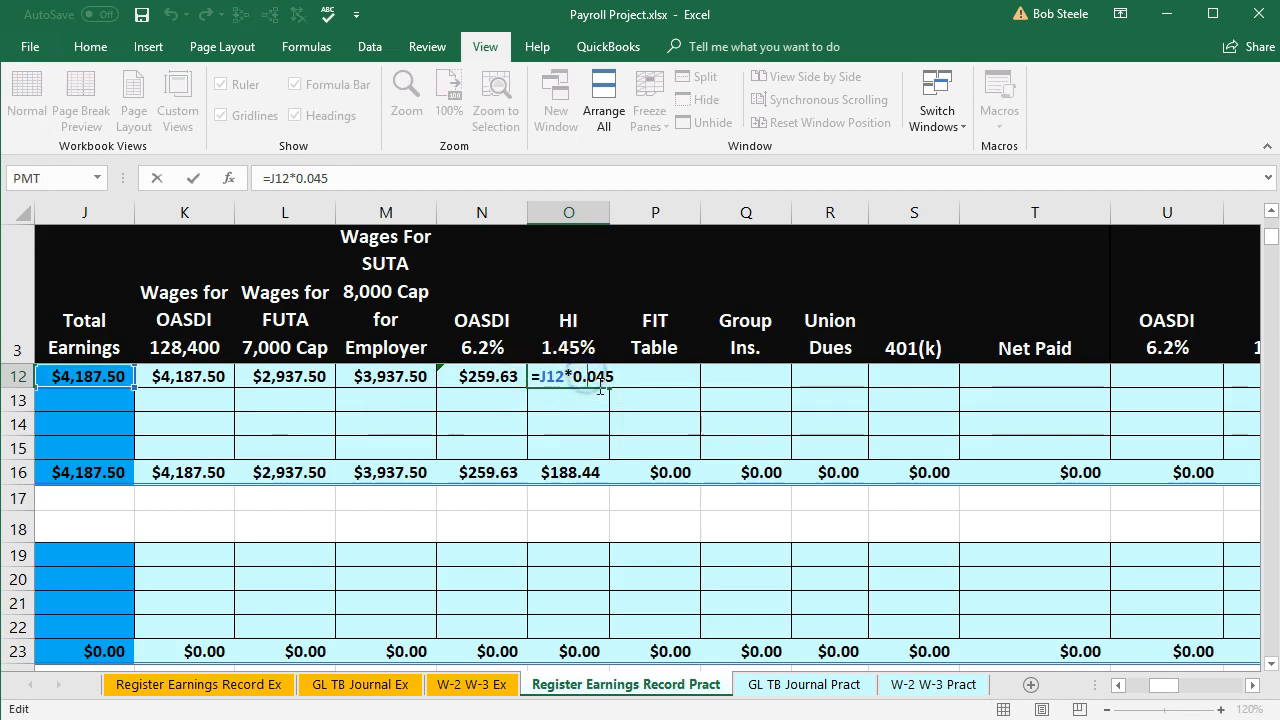
pyautogui.click(600, 386)
pyautogui.write('1')
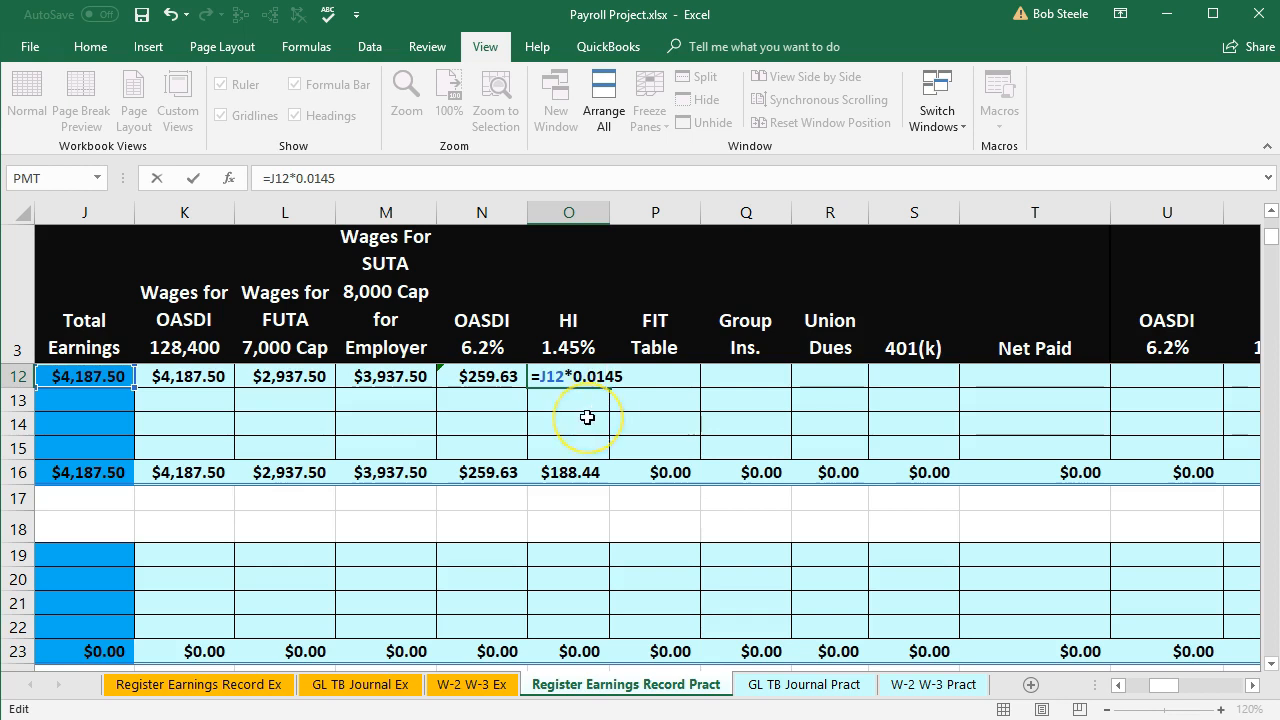
pyautogui.press('Tab')
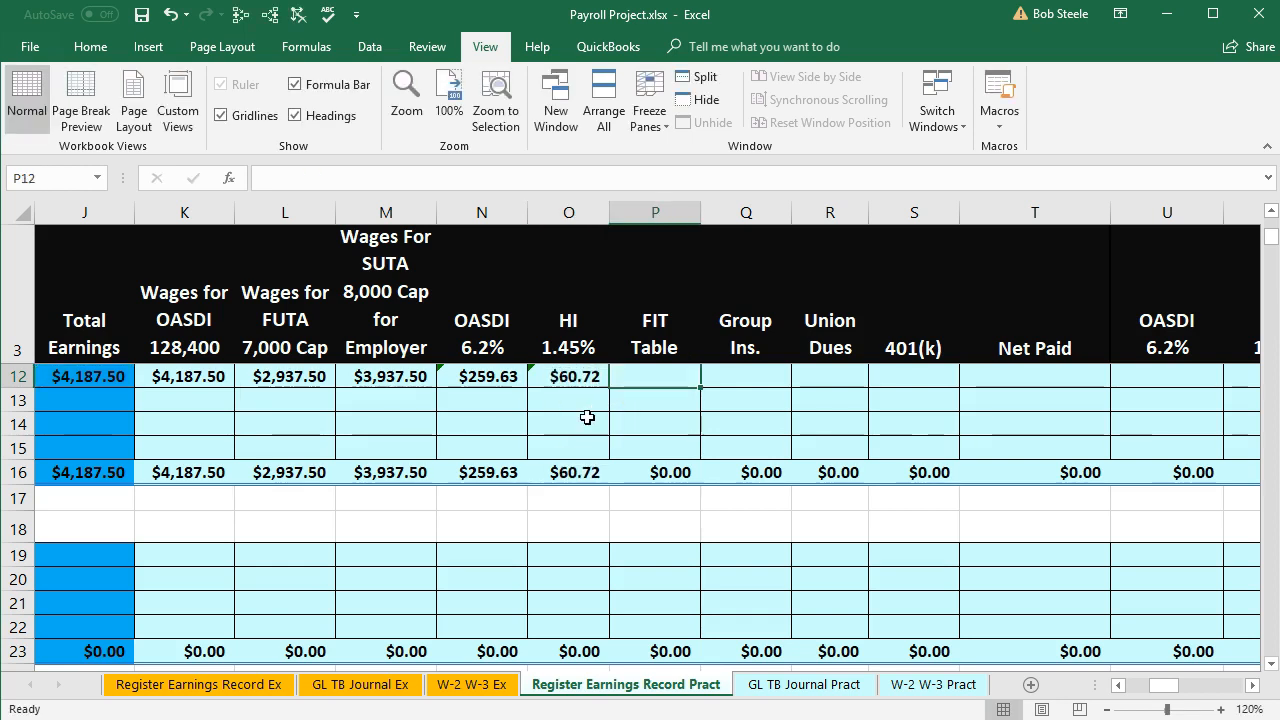
# Check the first employee's filing status in B12, allowances in C12 and total earnings in J12 for the FIT table lookup.
pyautogui.click(140, 719)
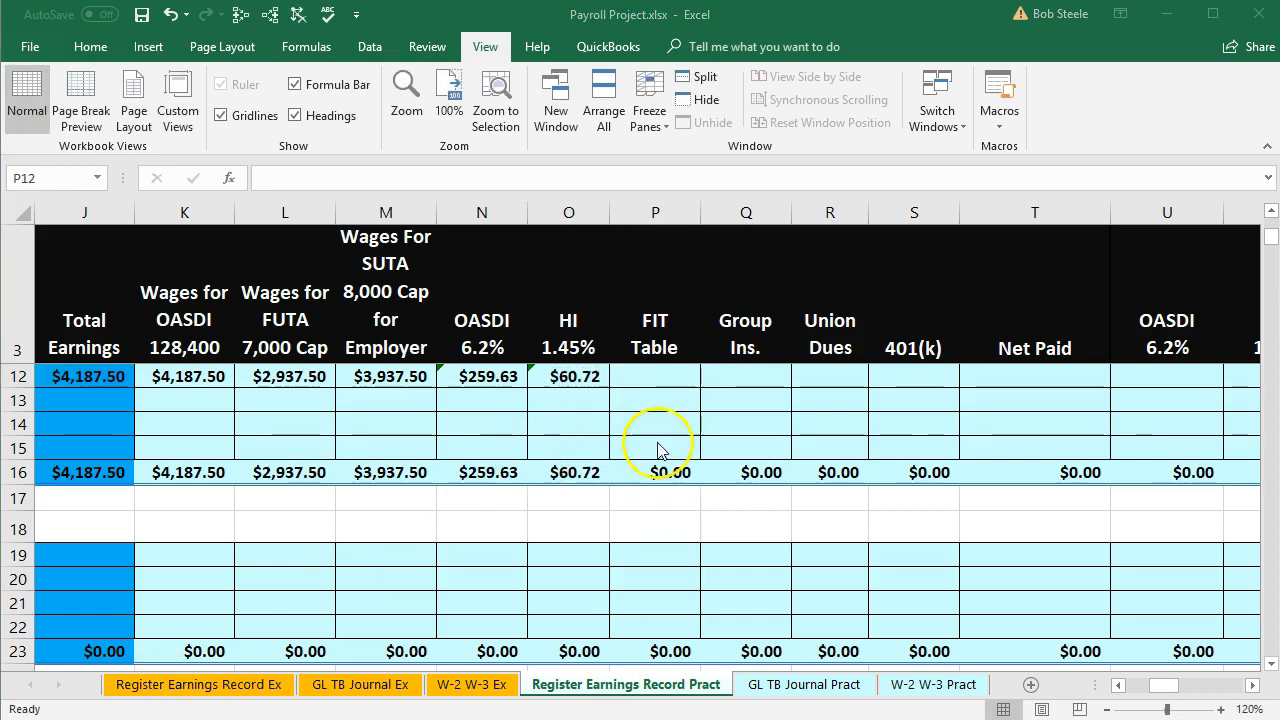
pyautogui.click(656, 378)
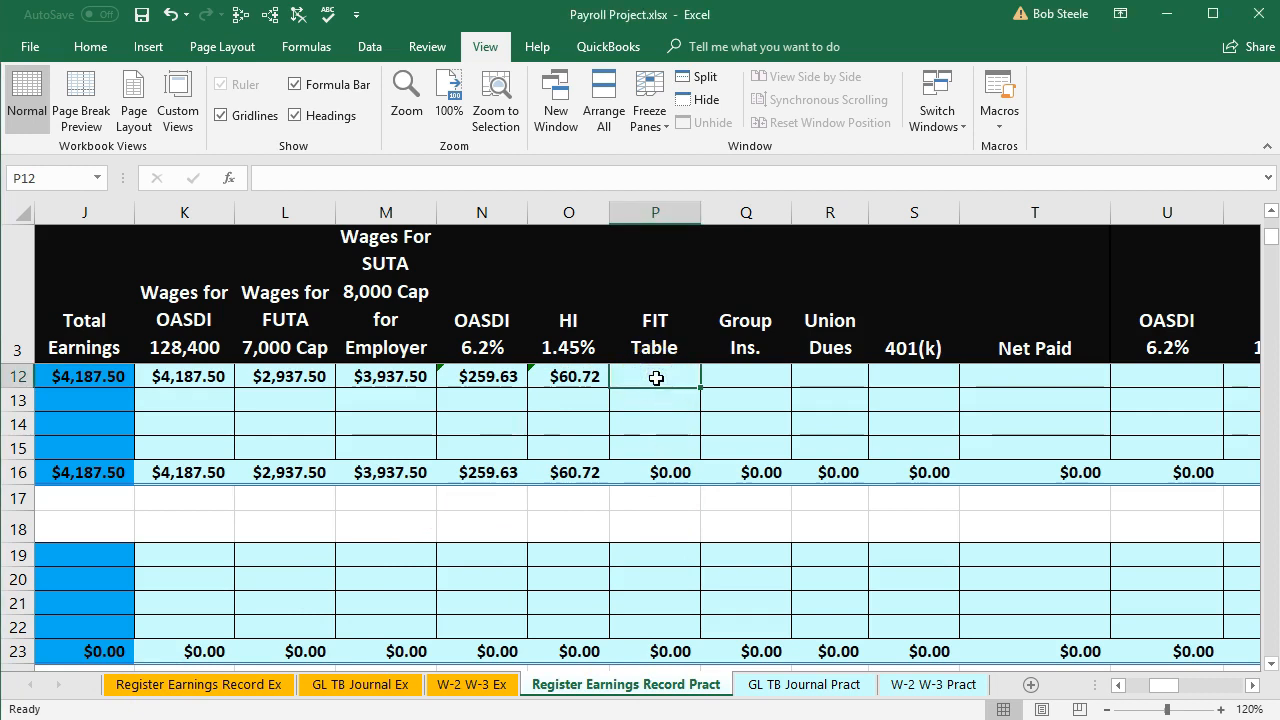
pyautogui.press('Left')
pyautogui.press('Left')
pyautogui.press('Left')
pyautogui.press('Left')
pyautogui.press('Left')
pyautogui.press('Left')
pyautogui.press('Left')
pyautogui.press('Left')
pyautogui.press('Left')
pyautogui.press('Left')
pyautogui.press('Left')
pyautogui.press('Left')
pyautogui.press('Left')
pyautogui.press('Left')
pyautogui.press('Left')
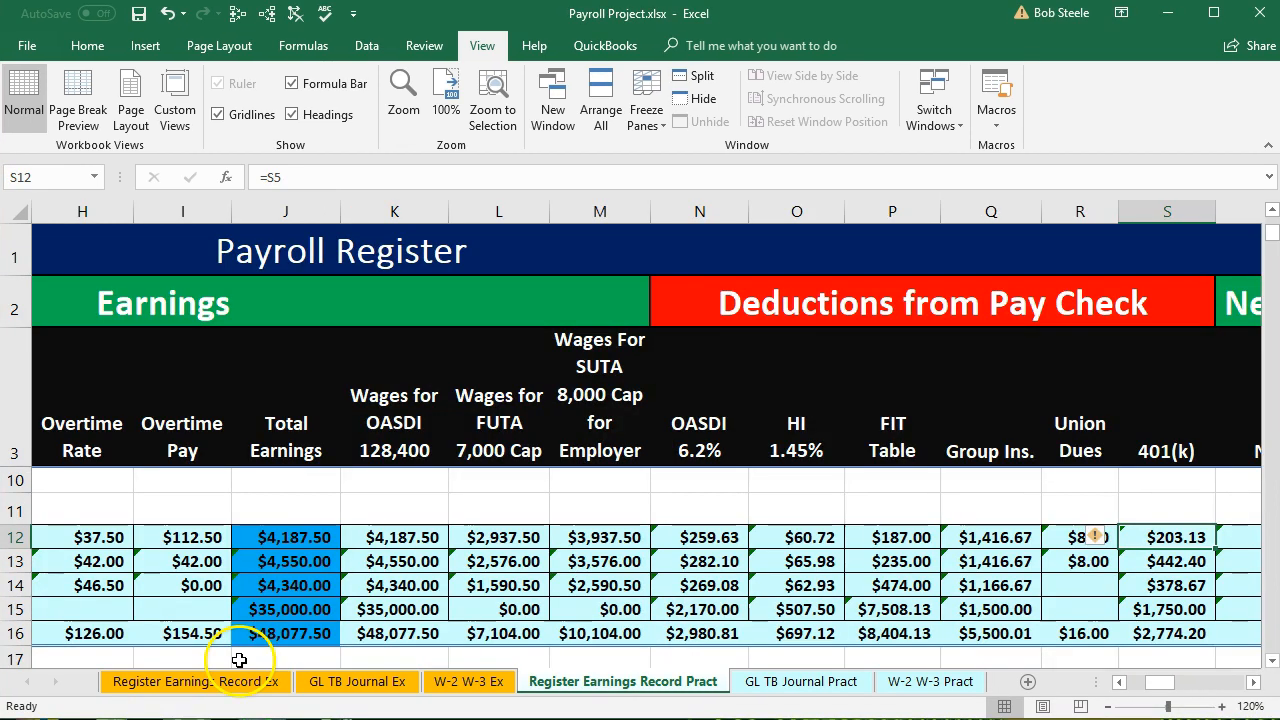
pyautogui.click(288, 538)
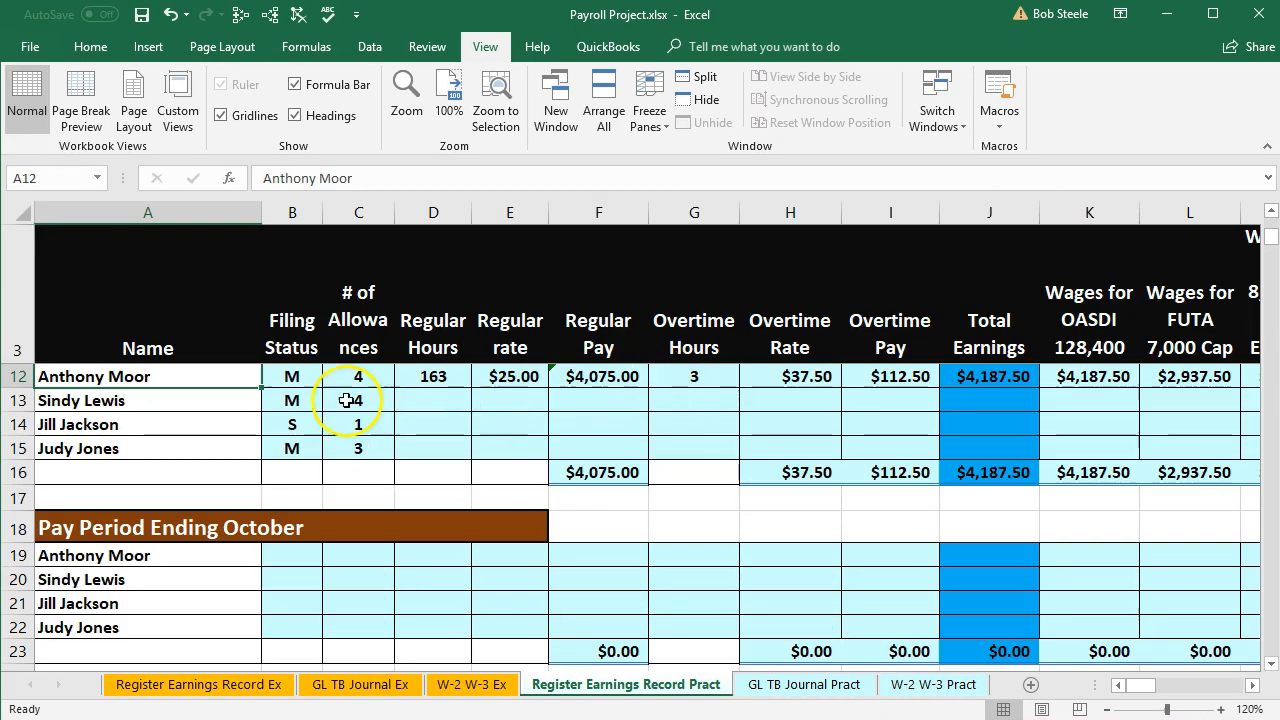
pyautogui.click(292, 376)
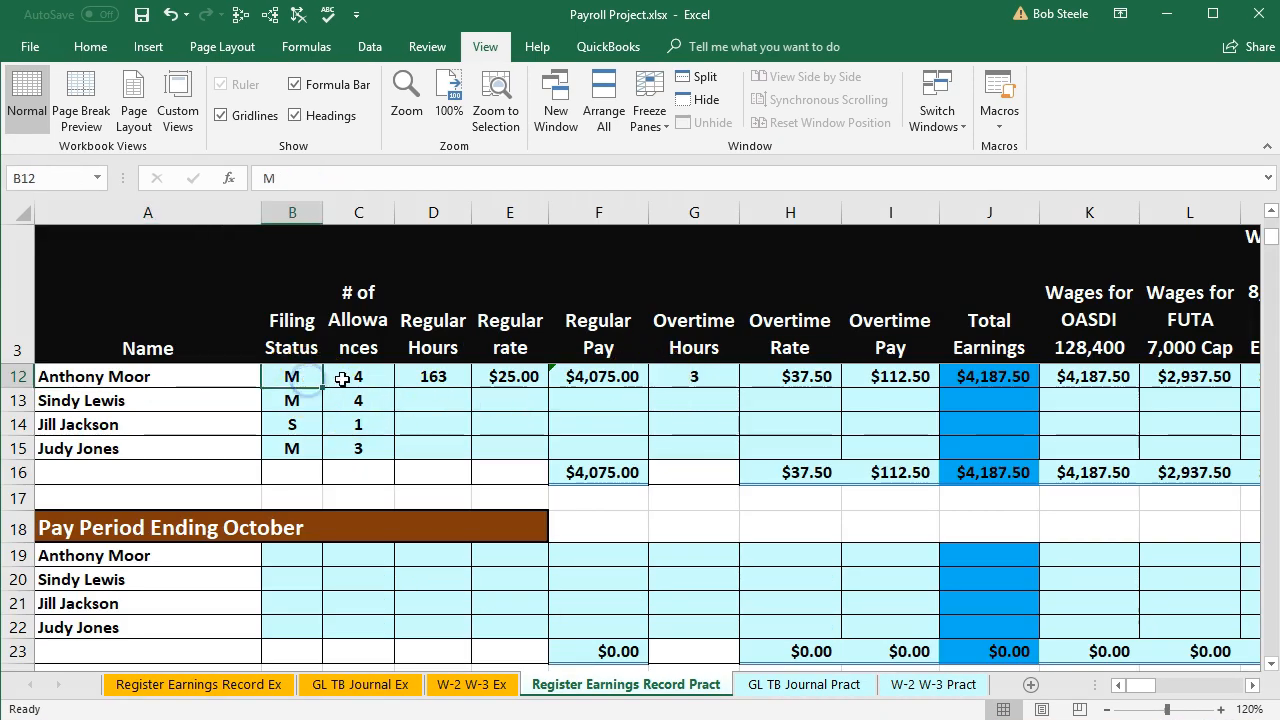
pyautogui.click(342, 379)
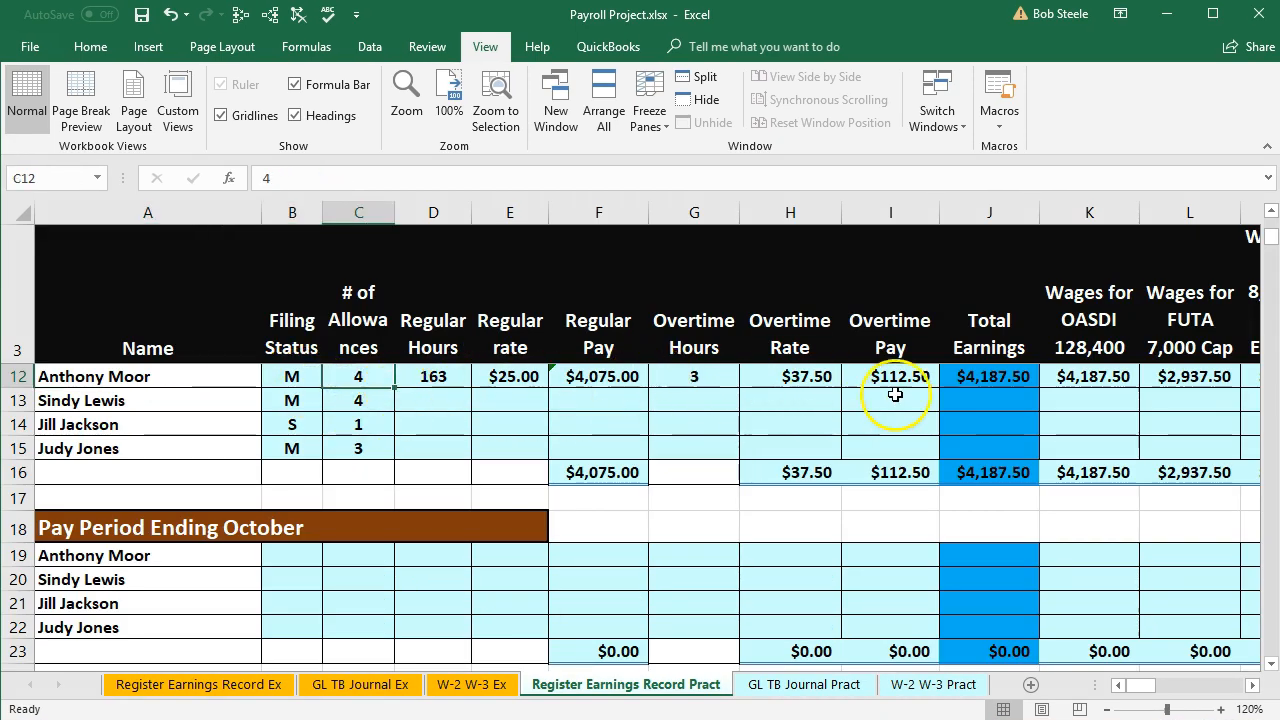
pyautogui.click(971, 379)
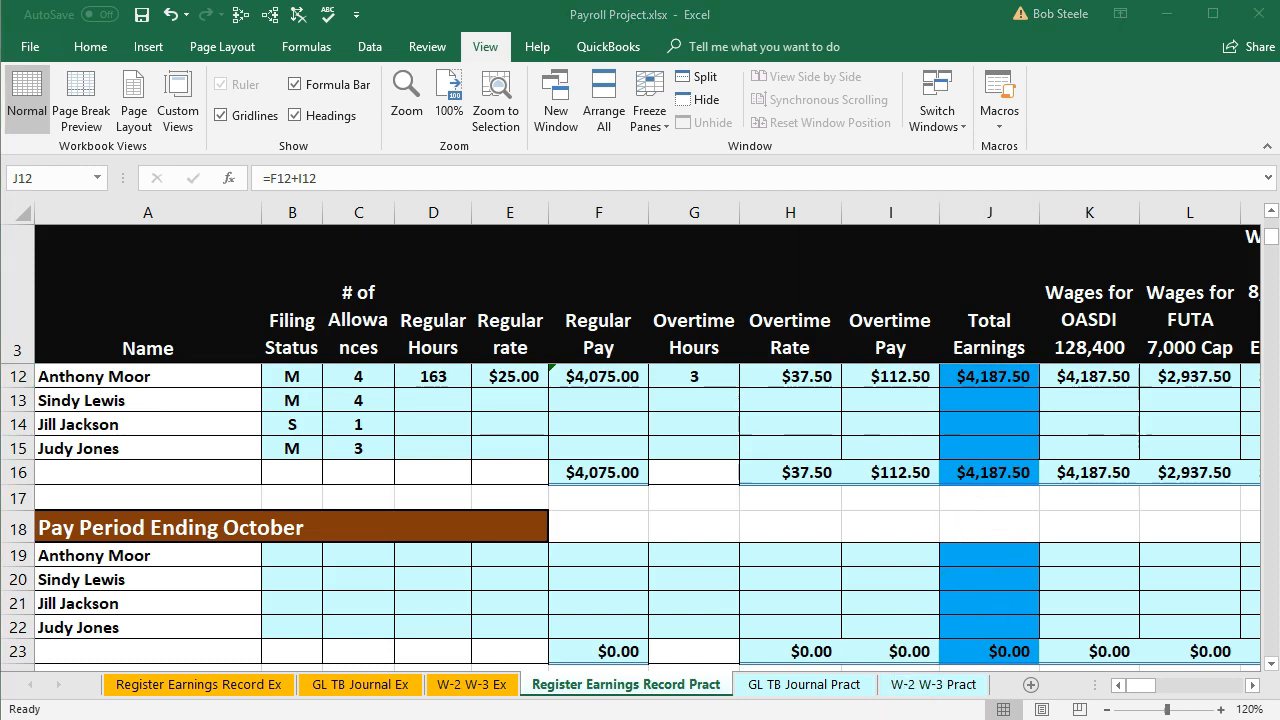
# Switch to Circle E.pdf in Adobe Acrobat and look up the married monthly withholding for wages of $4,187.50 with 4 allowances.
pyautogui.hotkey('alt', 'Tab')
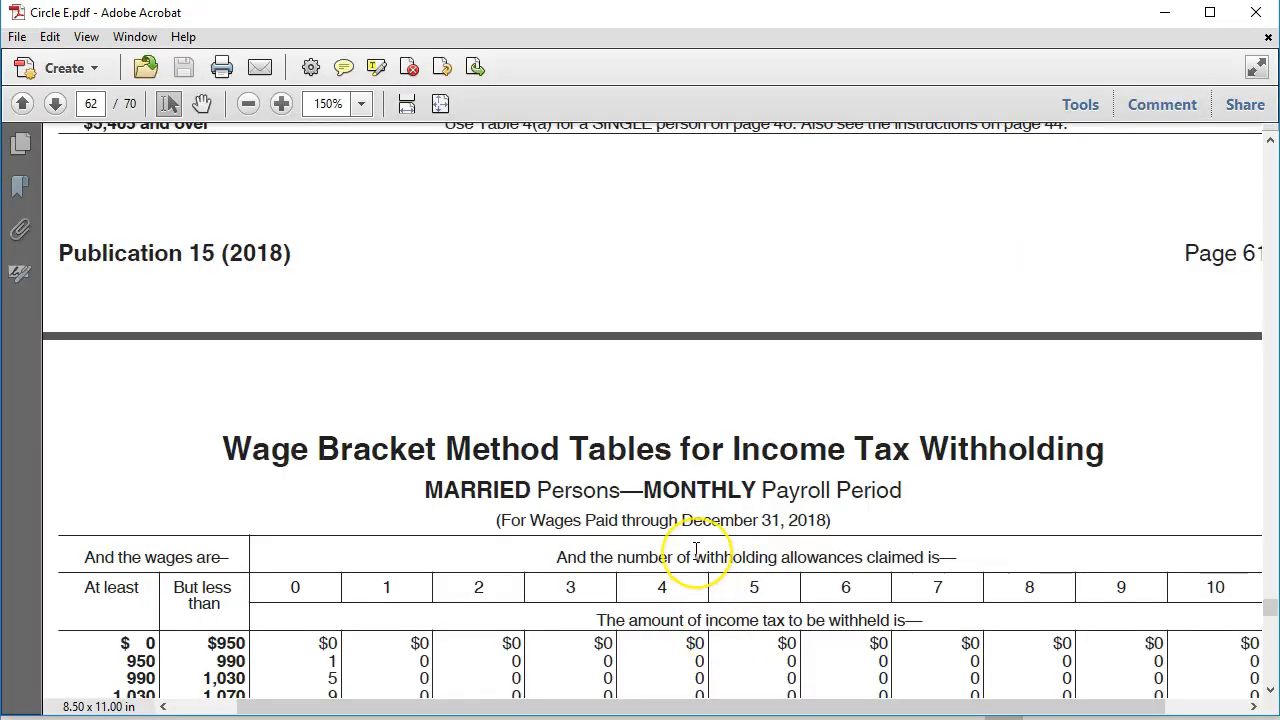
pyautogui.scroll(-2, 694, 558)
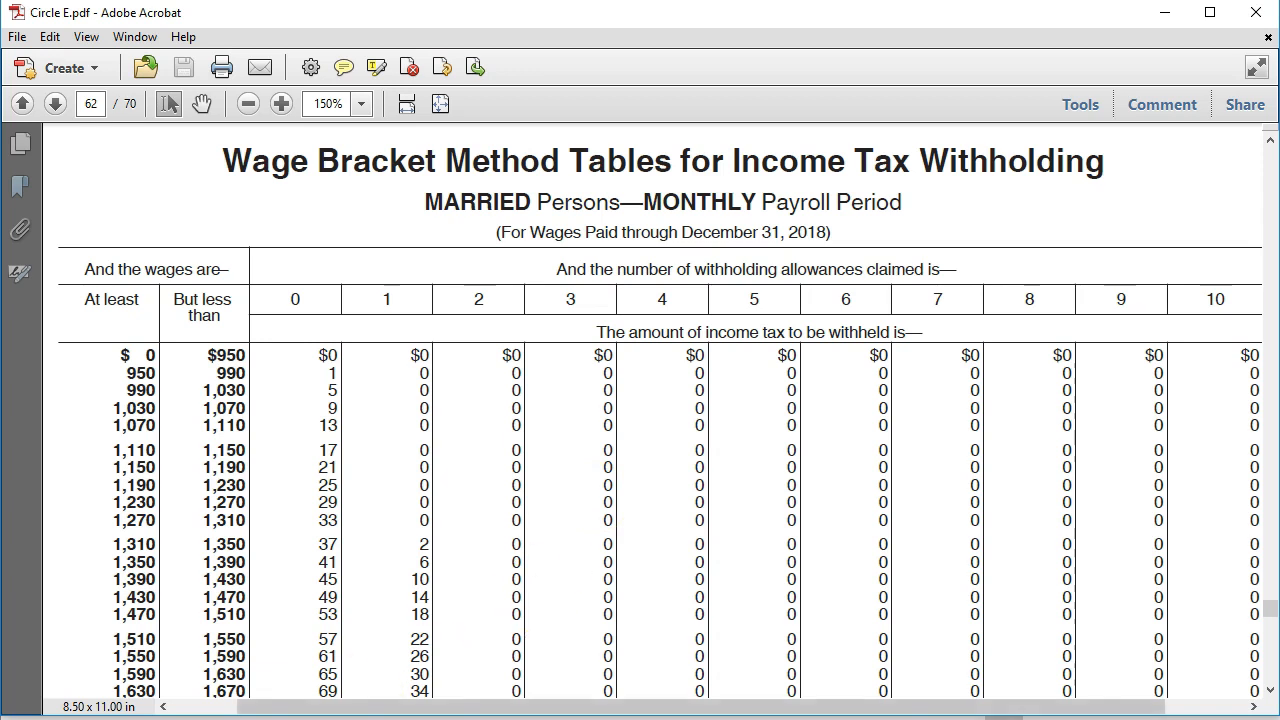
pyautogui.scroll(-10, 606, 430)
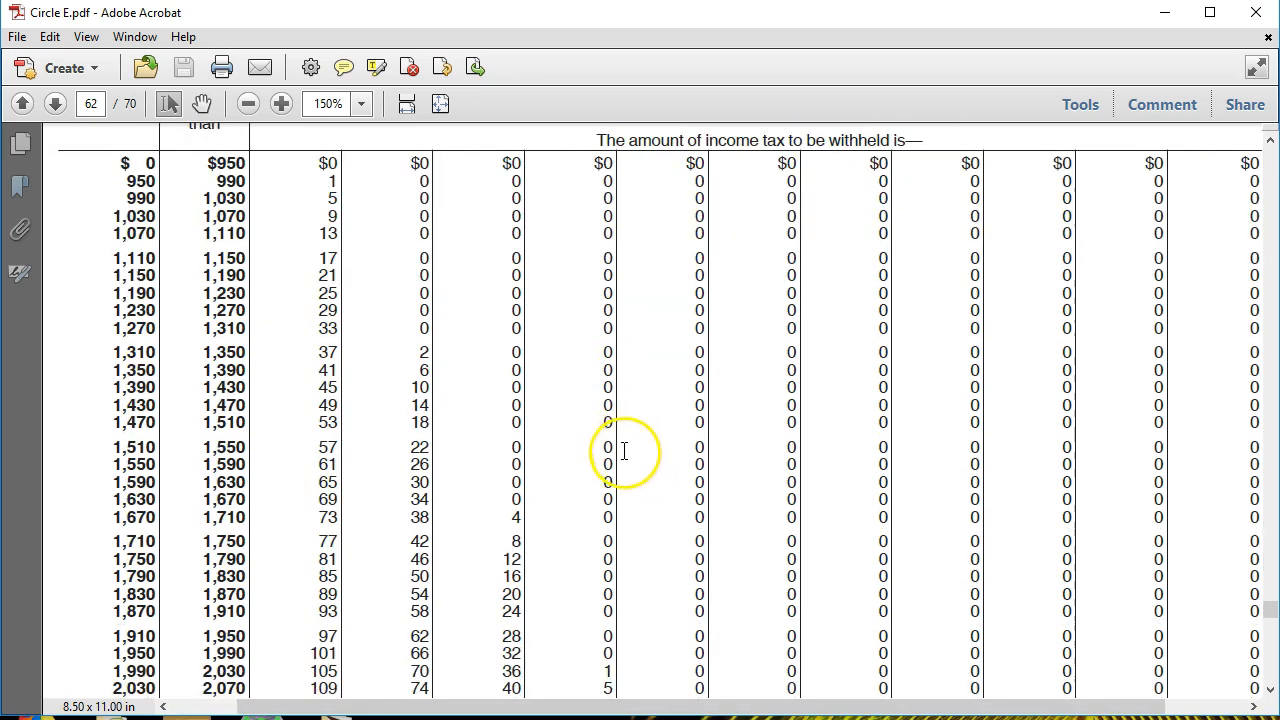
pyautogui.scroll(-14, 630, 483)
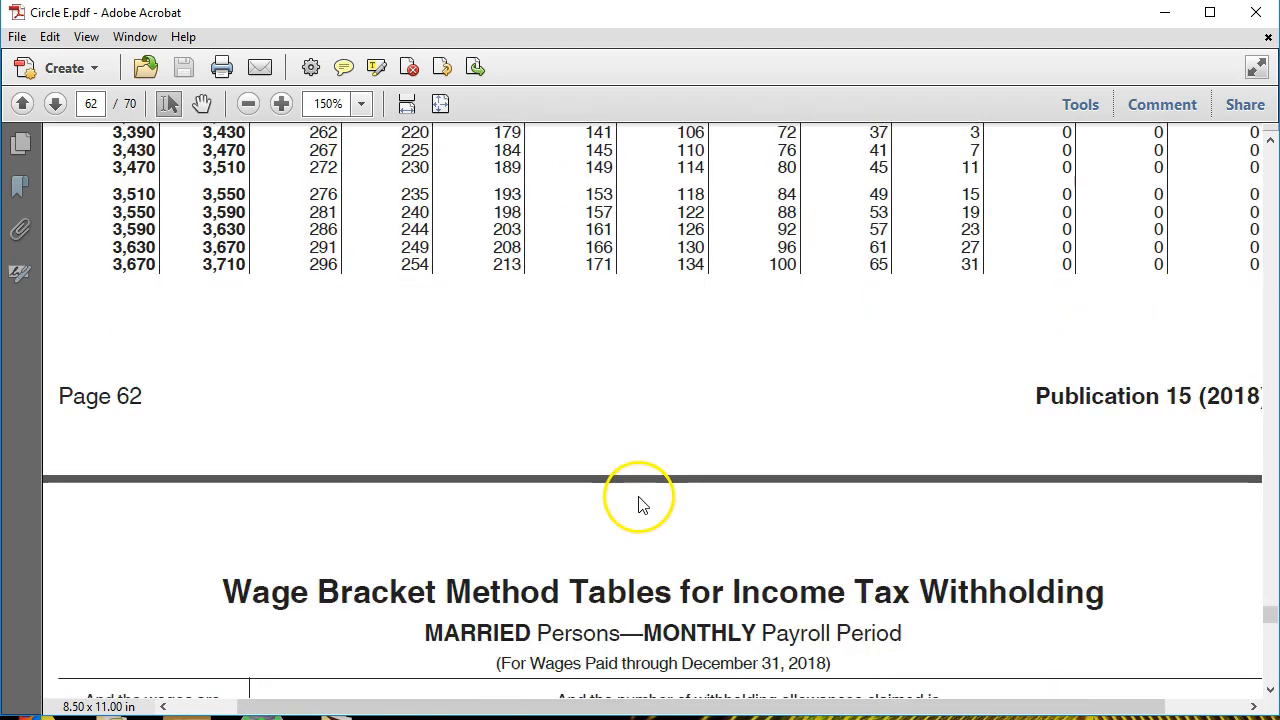
pyautogui.scroll(-2, 641, 505)
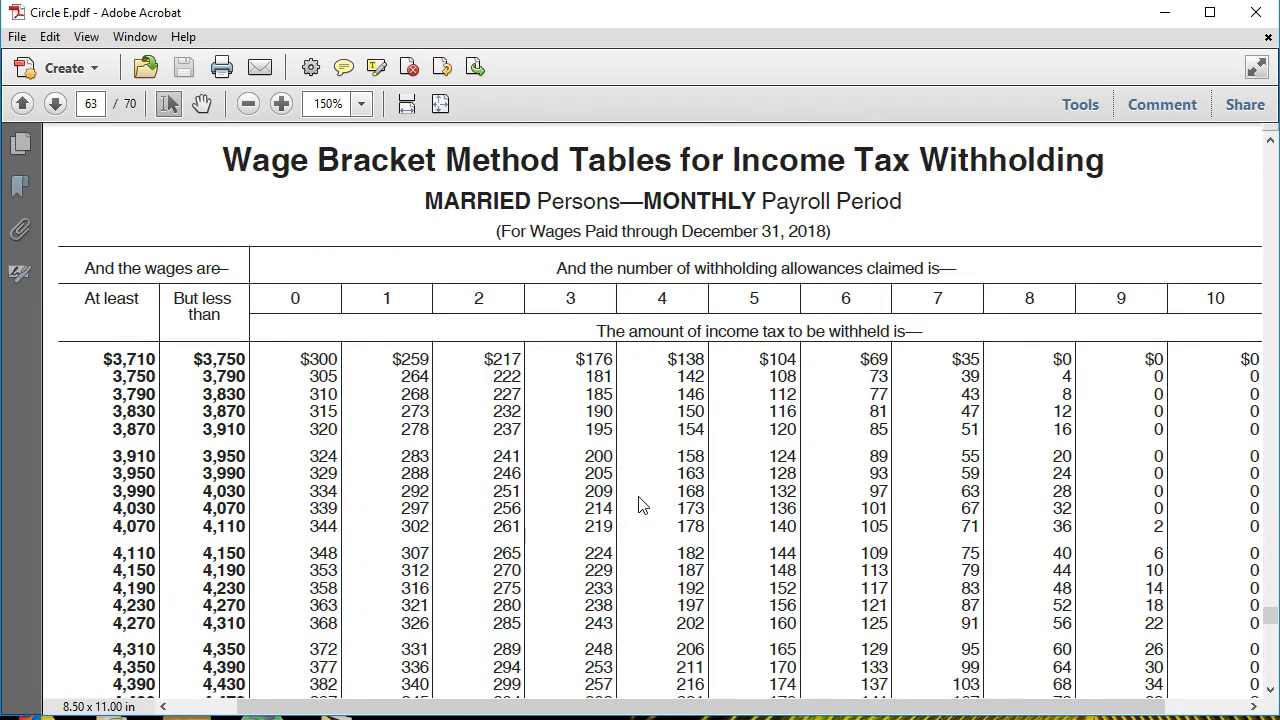
pyautogui.scroll(-1, 645, 505)
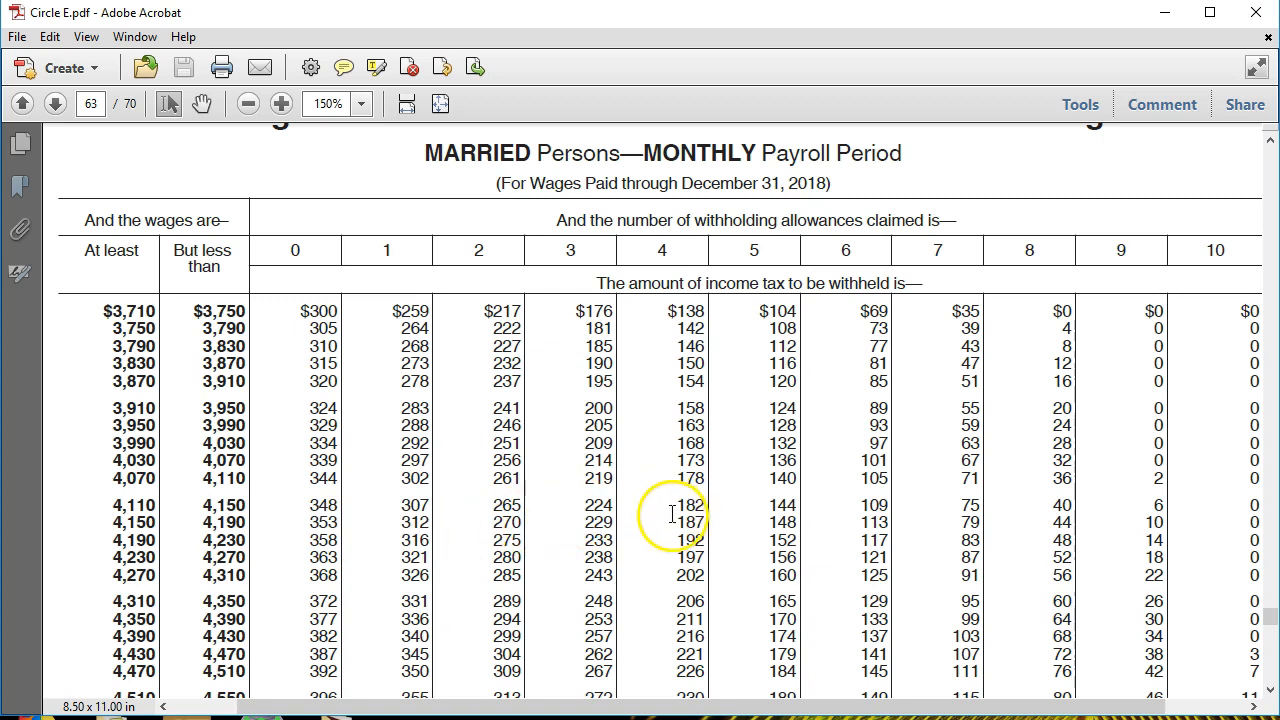
pyautogui.moveTo(679, 505); pyautogui.dragTo(696, 530)
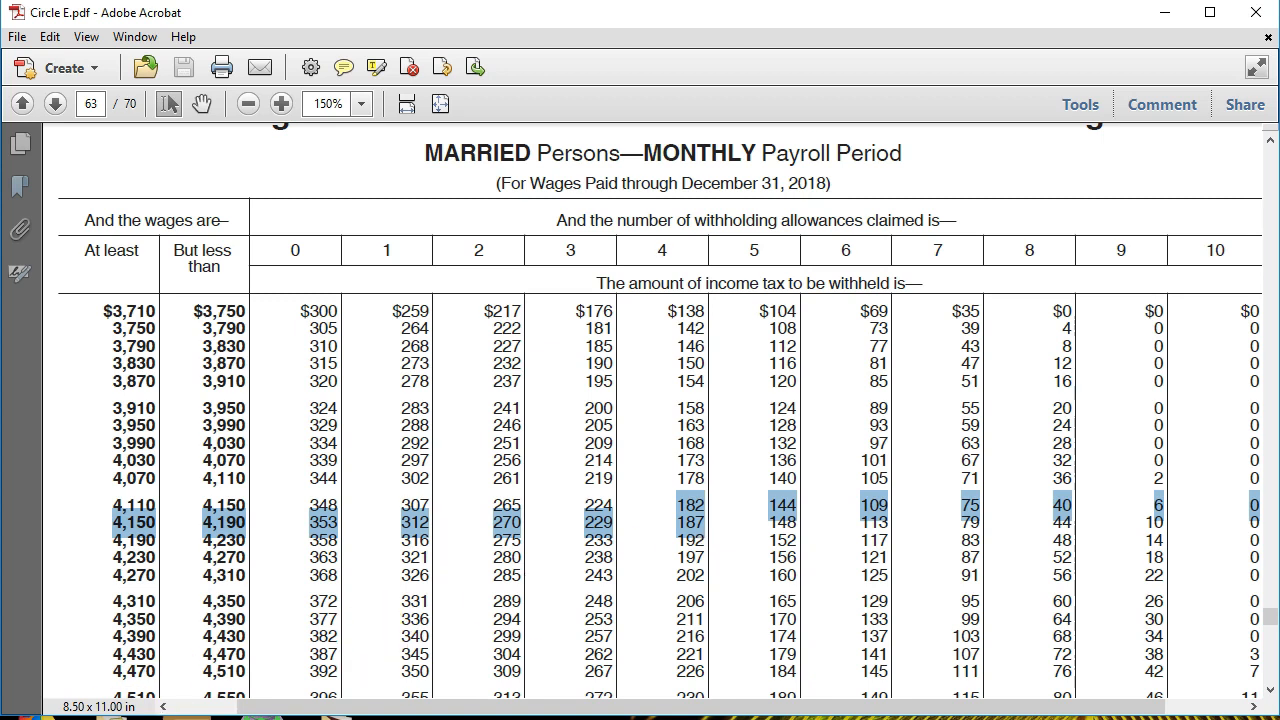
# Switch back to the payroll workbook in Excel and enter 187 as the first employee's September FIT deduction in P12.
pyautogui.click(489, 718)
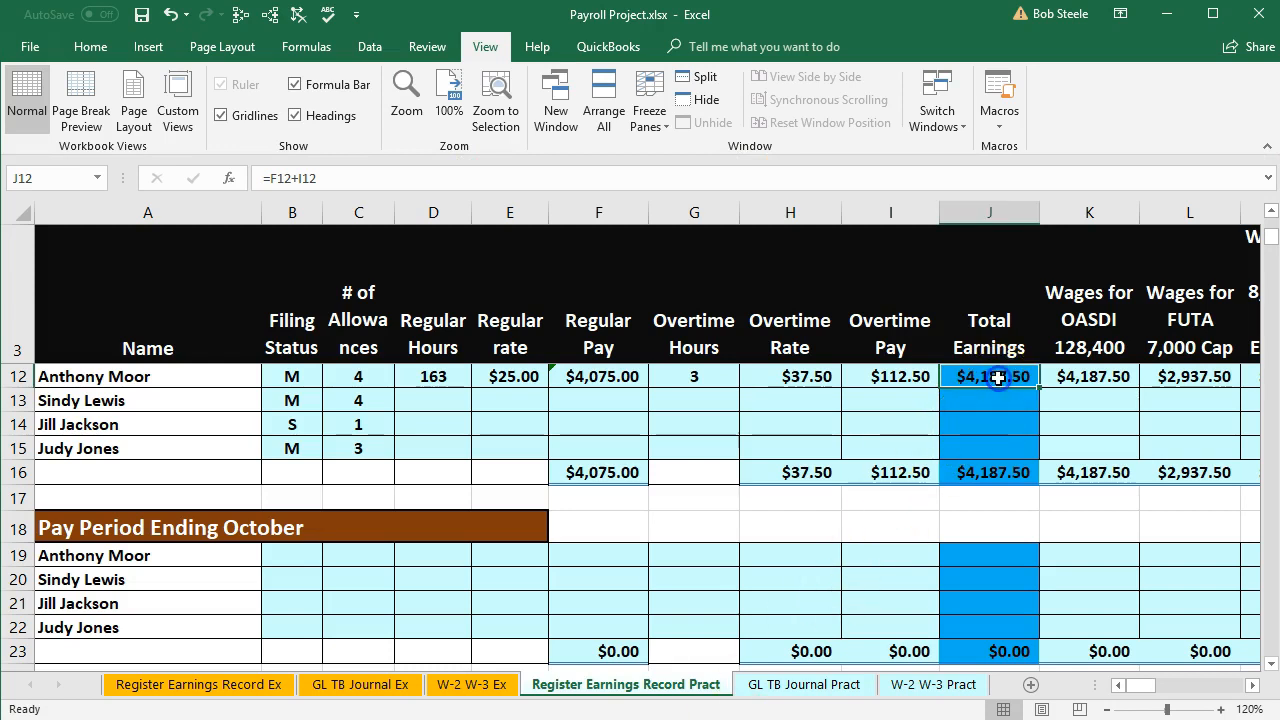
pyautogui.press('Right')
pyautogui.press('Right')
pyautogui.press('Right')
pyautogui.press('Right')
pyautogui.press('Right')
pyautogui.press('Right')
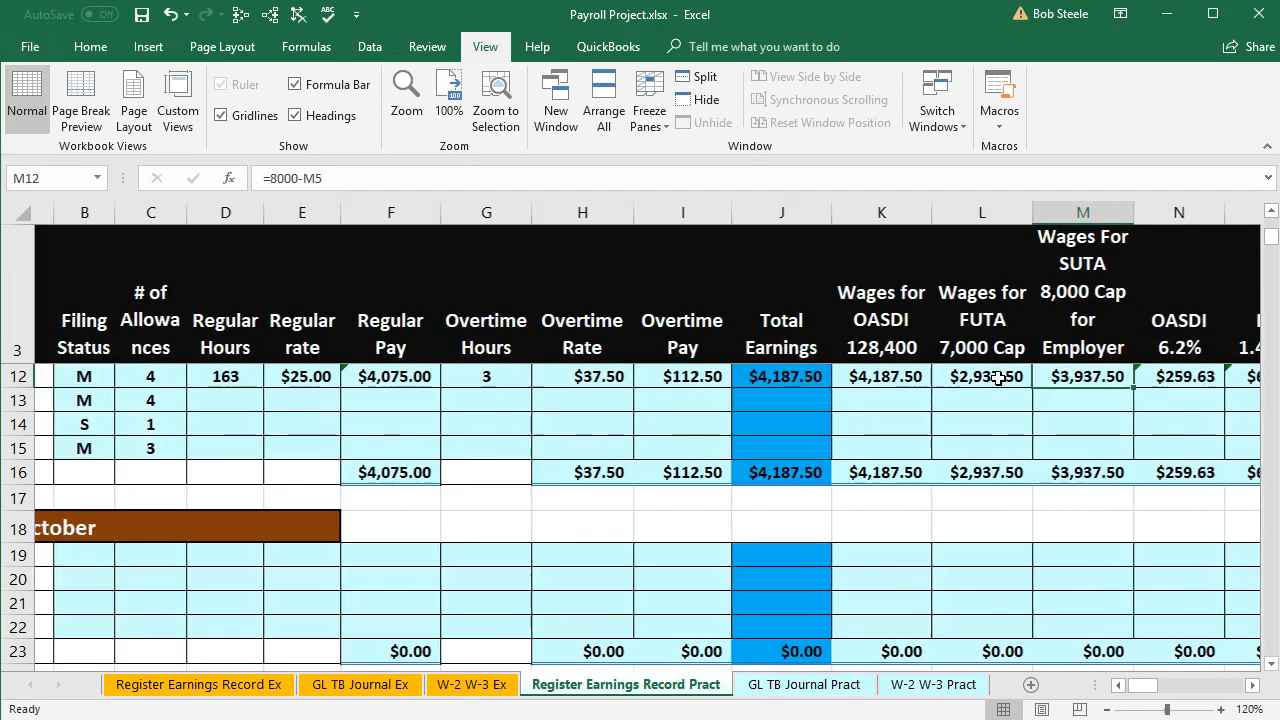
pyautogui.press('Right')
pyautogui.press('Right')
pyautogui.press('Right')
pyautogui.press('Right')
pyautogui.press('Right')
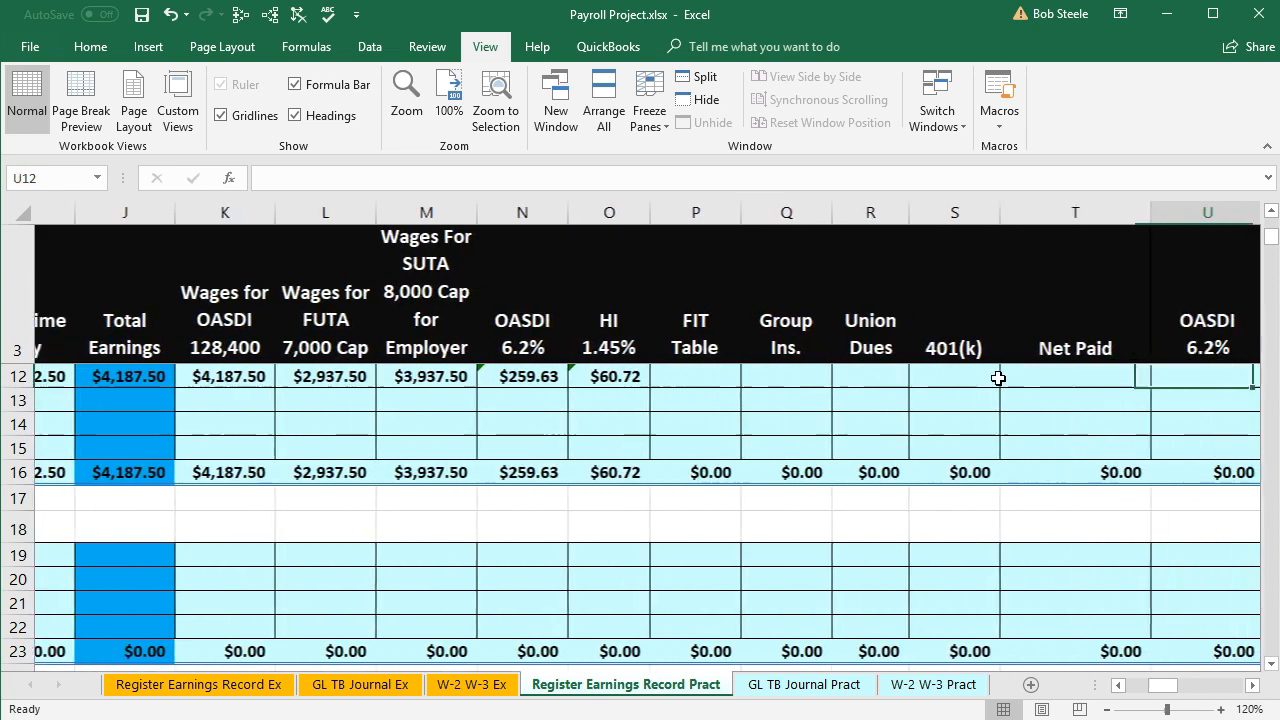
pyautogui.press('Left')
pyautogui.press('Left')
pyautogui.press('Left')
pyautogui.press('Left')
pyautogui.press('Left')
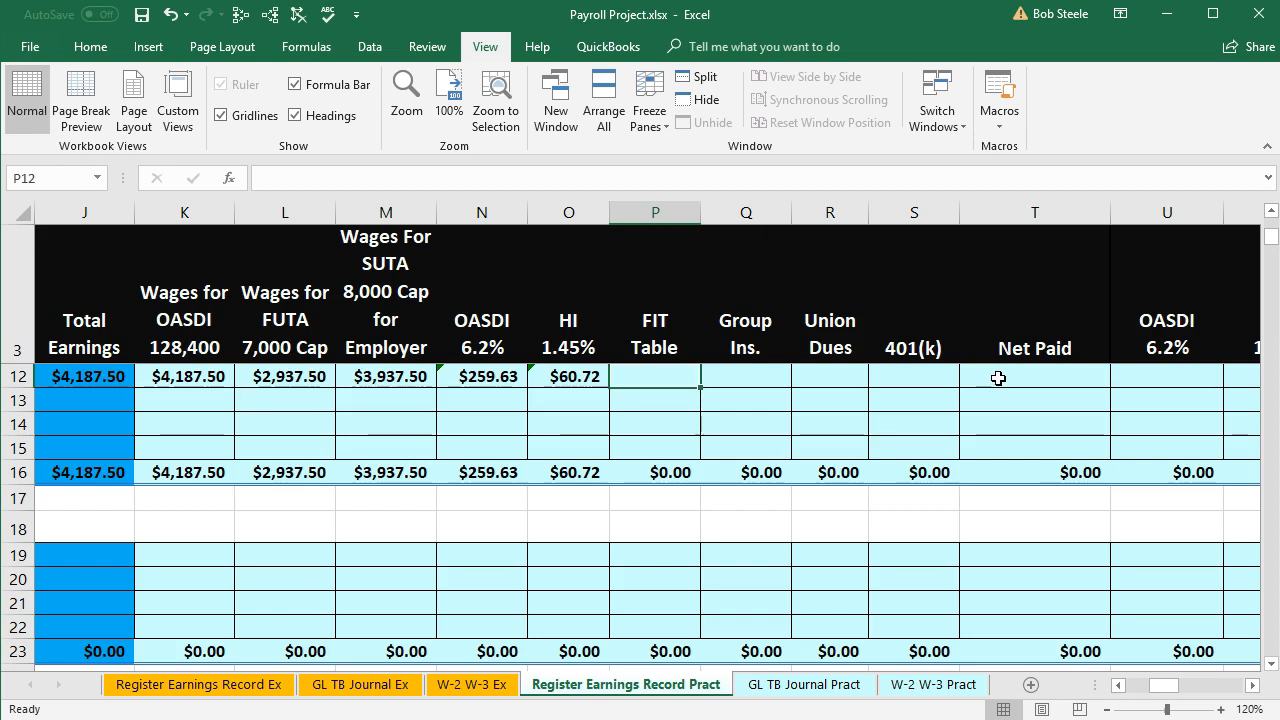
pyautogui.write('187')
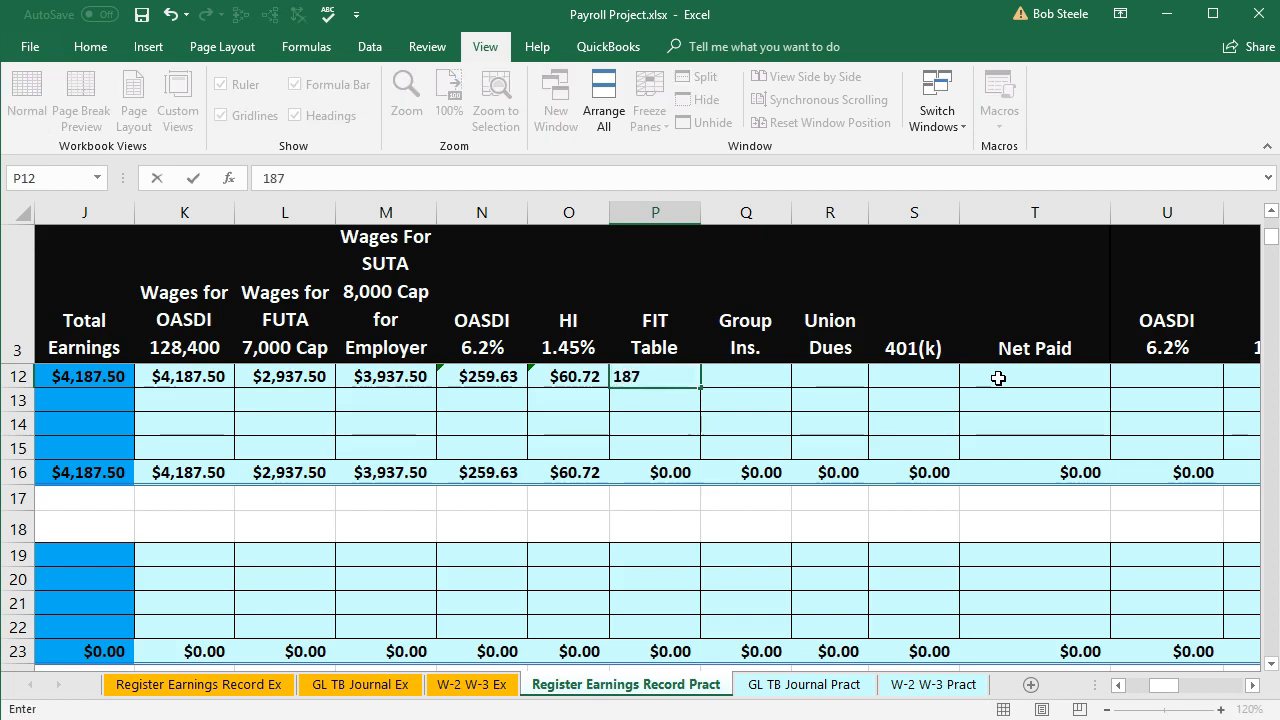
pyautogui.press('Return')
pyautogui.press('Up')
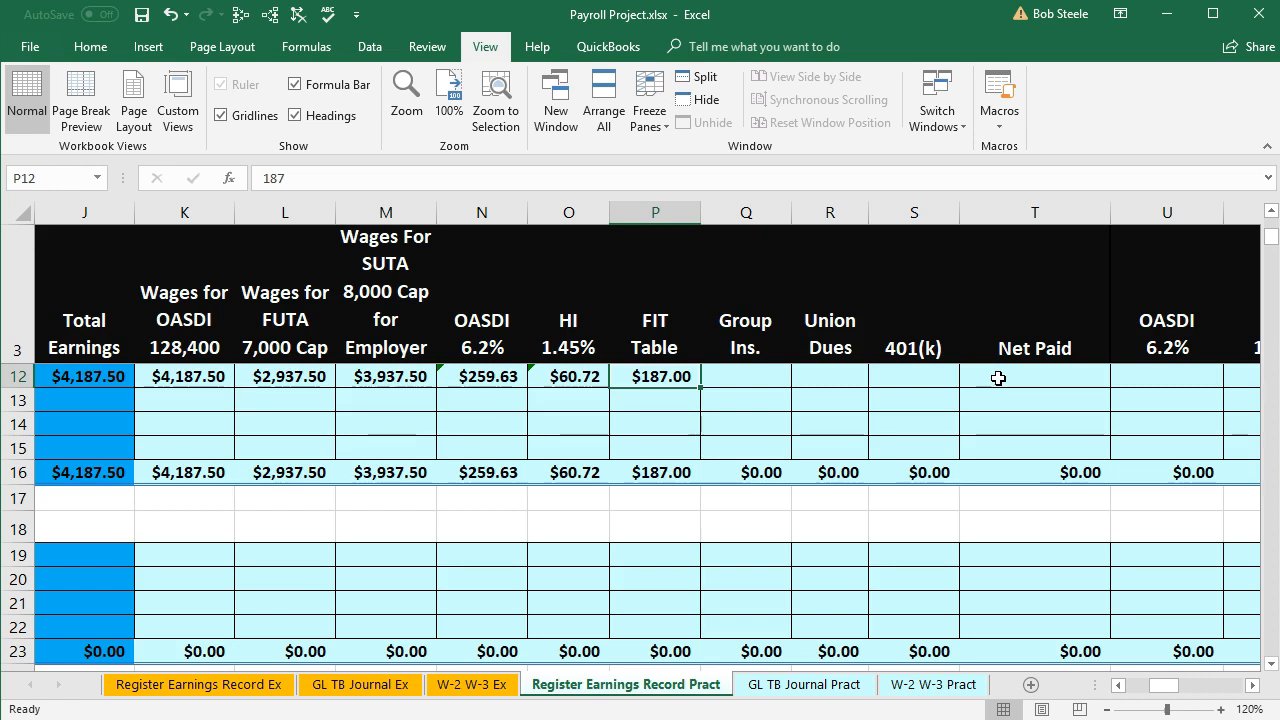
# Link the first employee's September group insurance deduction in Q12 to the previous period's amount with =Q5.
pyautogui.click(492, 346)
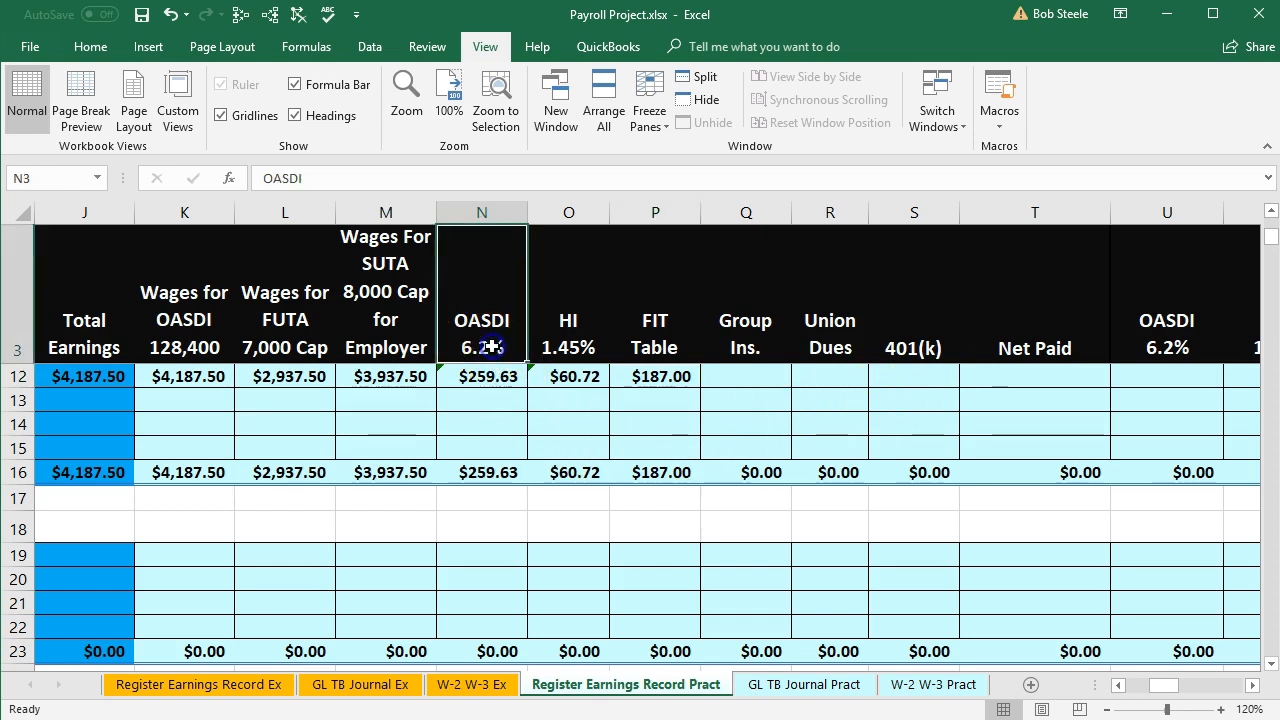
pyautogui.click(568, 340)
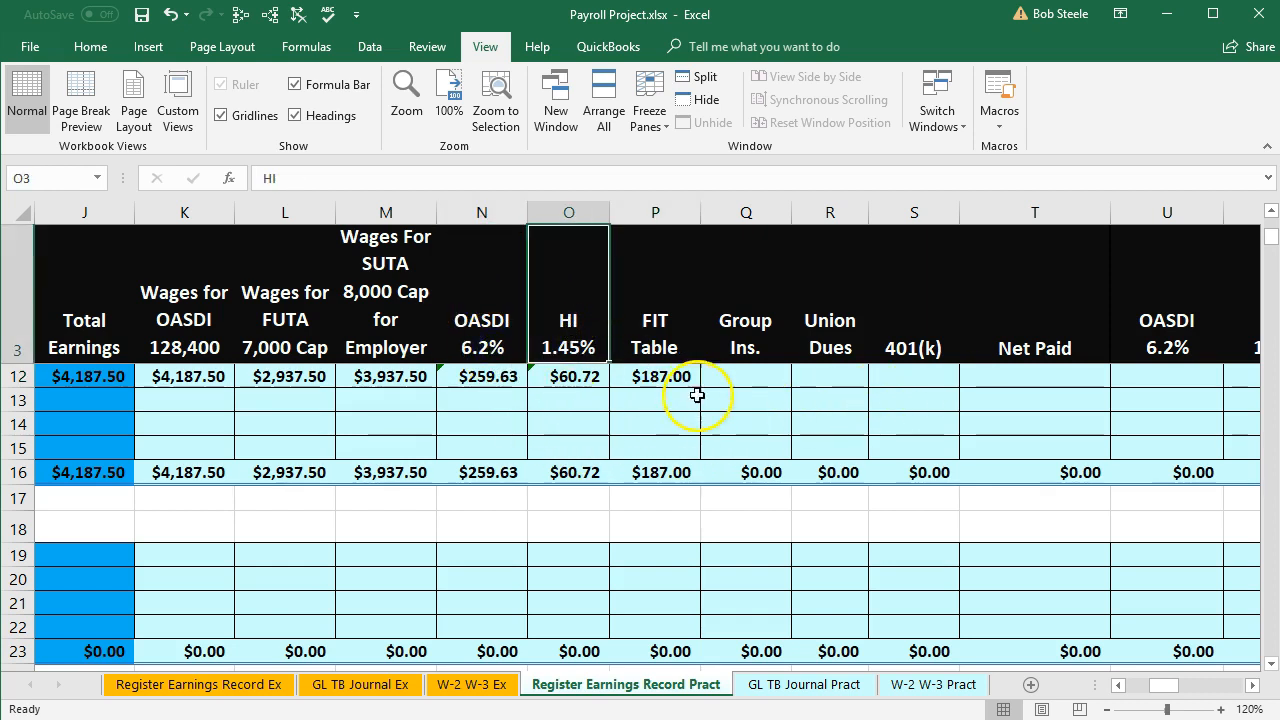
pyautogui.click(748, 377)
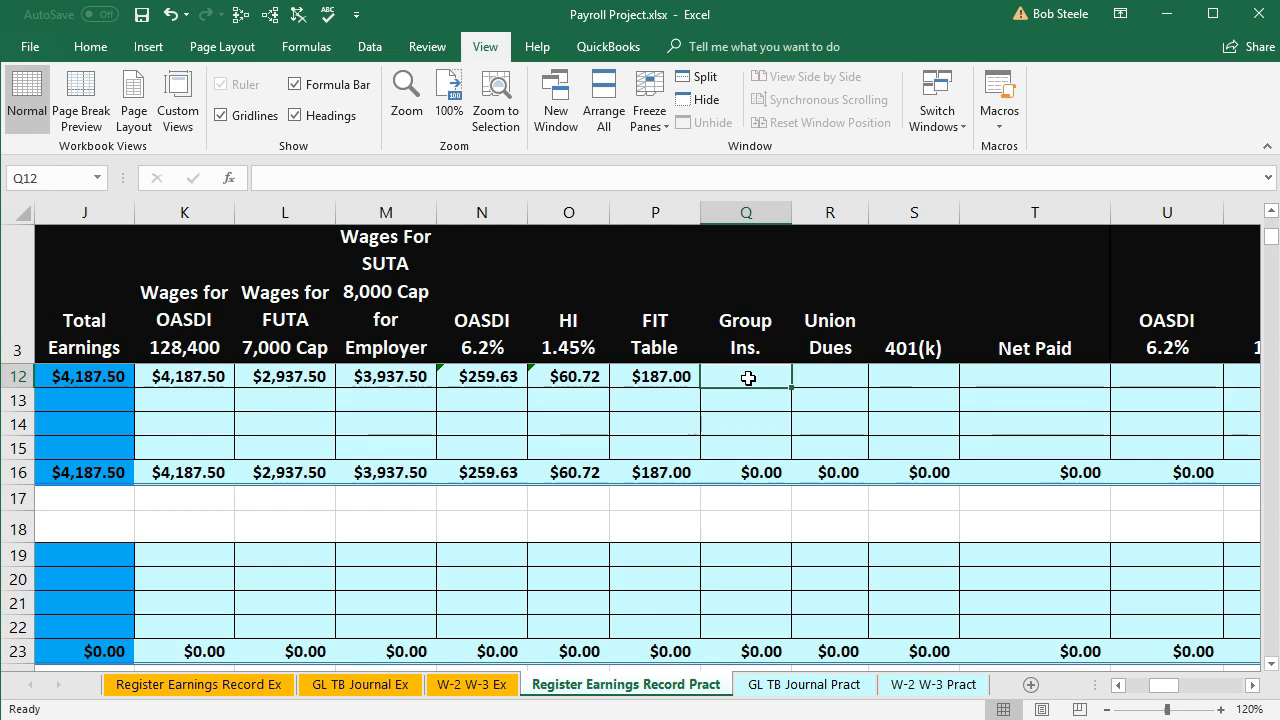
pyautogui.moveTo(482, 336); pyautogui.dragTo(534, 352)
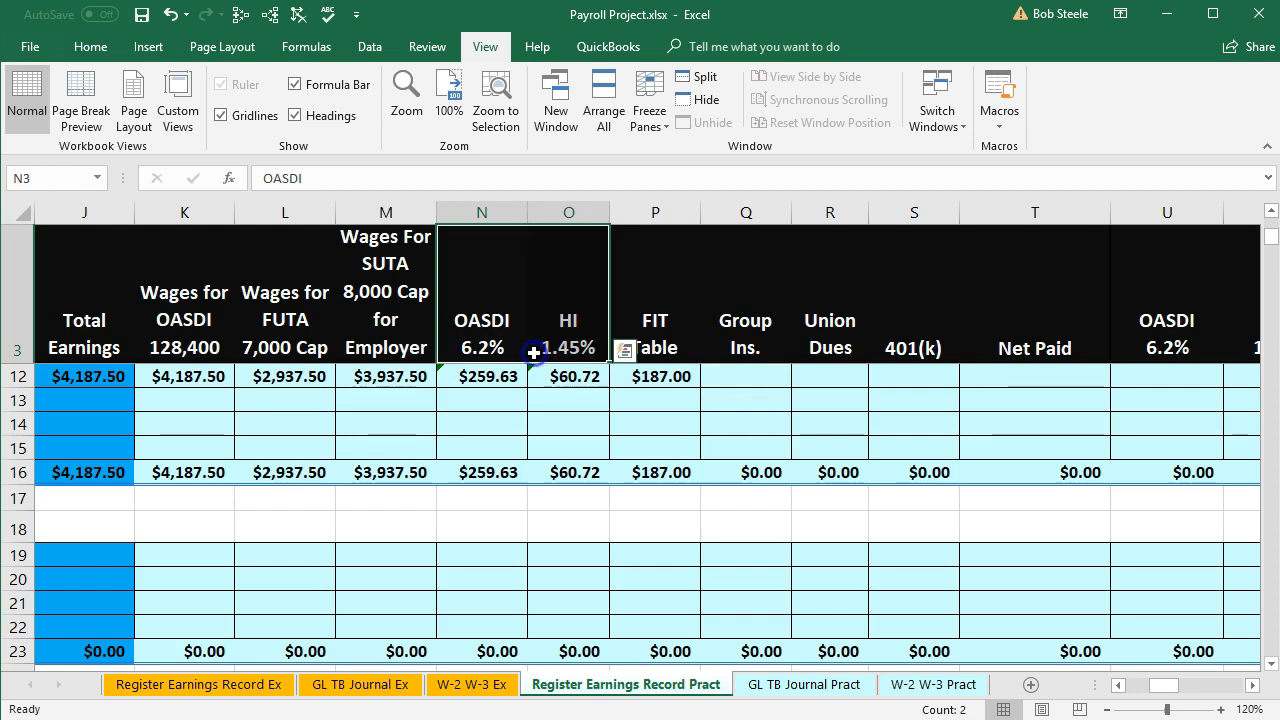
pyautogui.click(733, 392)
pyautogui.click(737, 380)
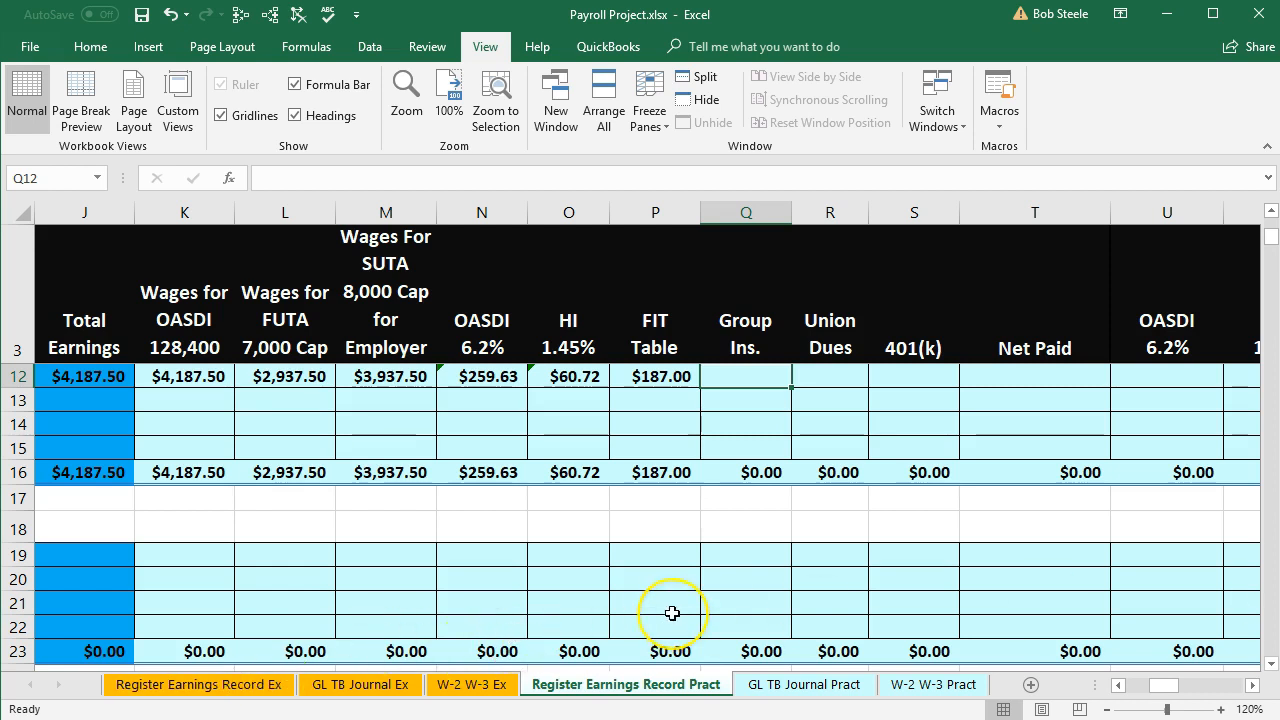
pyautogui.write('=')
pyautogui.press('Up')
pyautogui.press('Up')
pyautogui.press('Up')
pyautogui.press('Up')
pyautogui.press('Up')
pyautogui.press('Up')
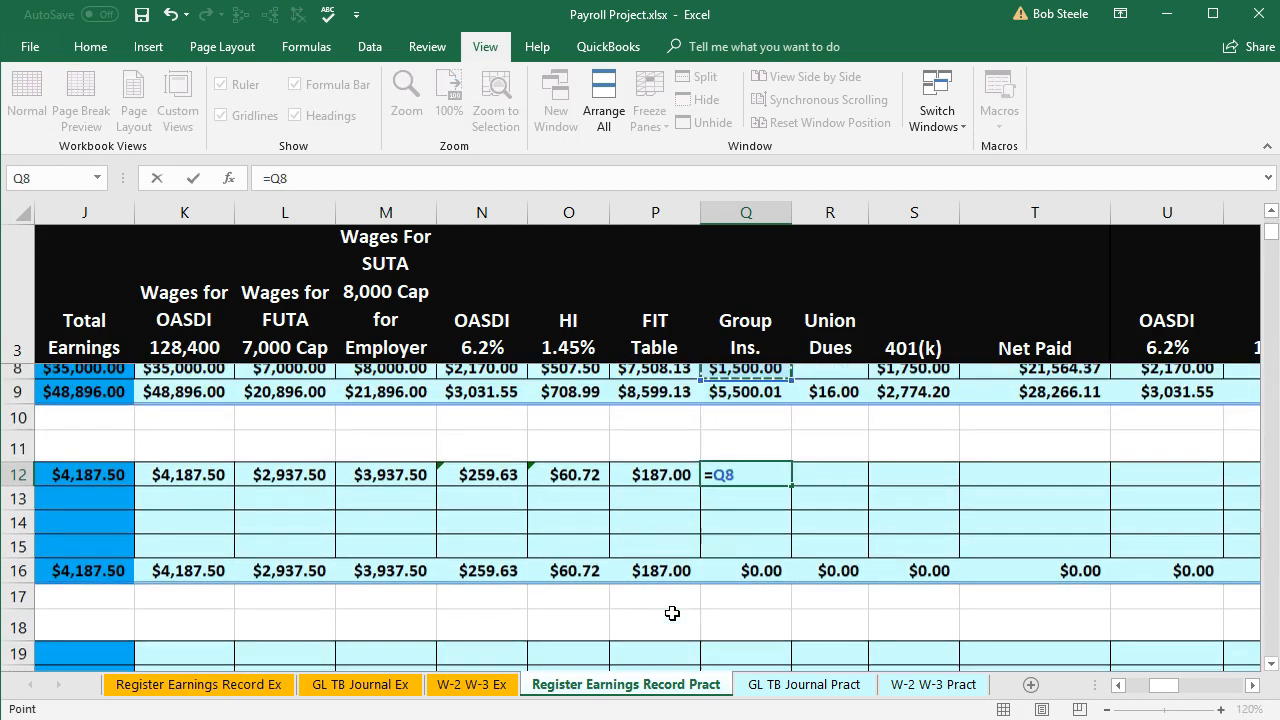
pyautogui.press('Up')
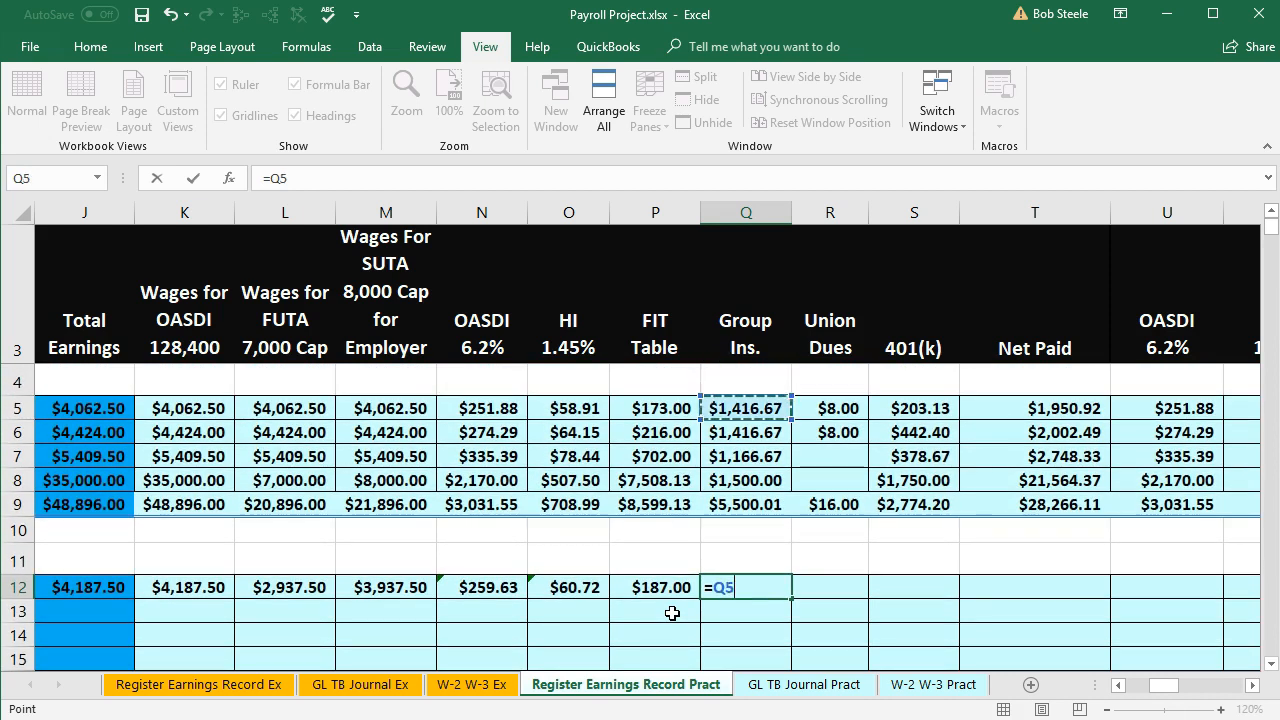
pyautogui.press('Tab')
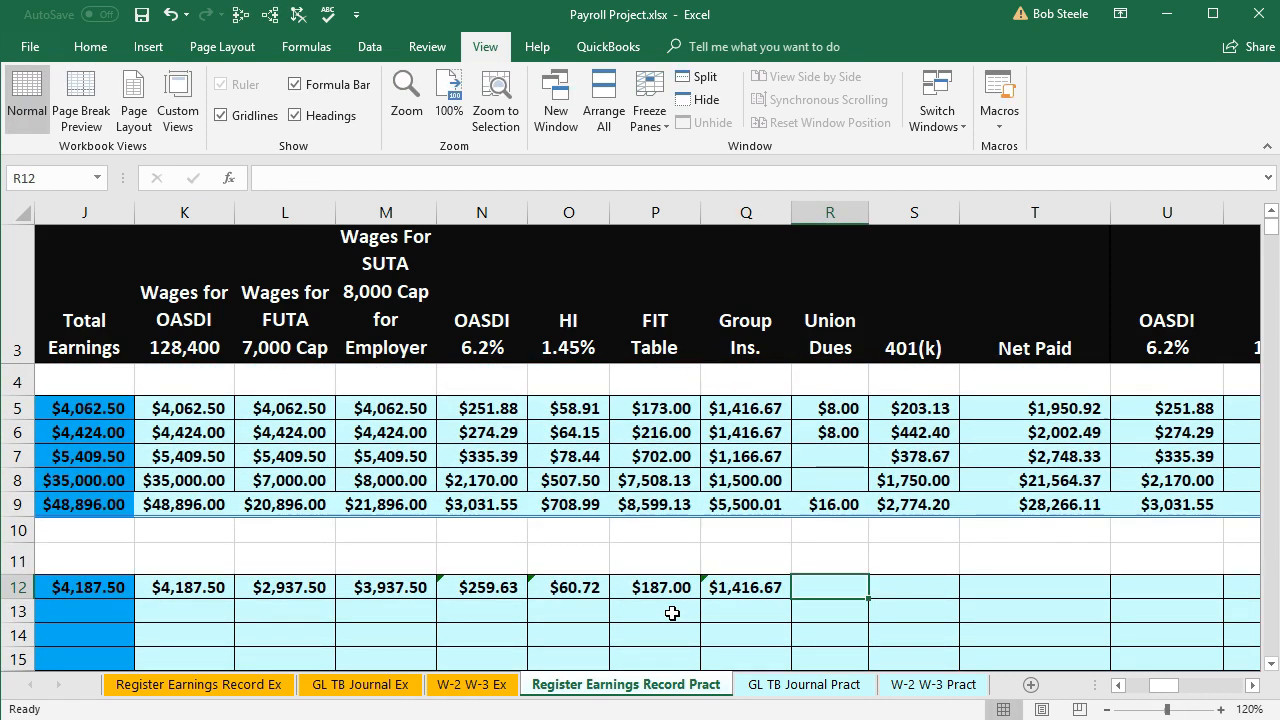
# Link the first employee's September union dues in R12 to R5 and the 401(k) deduction in S12 to S5.
pyautogui.write('=')
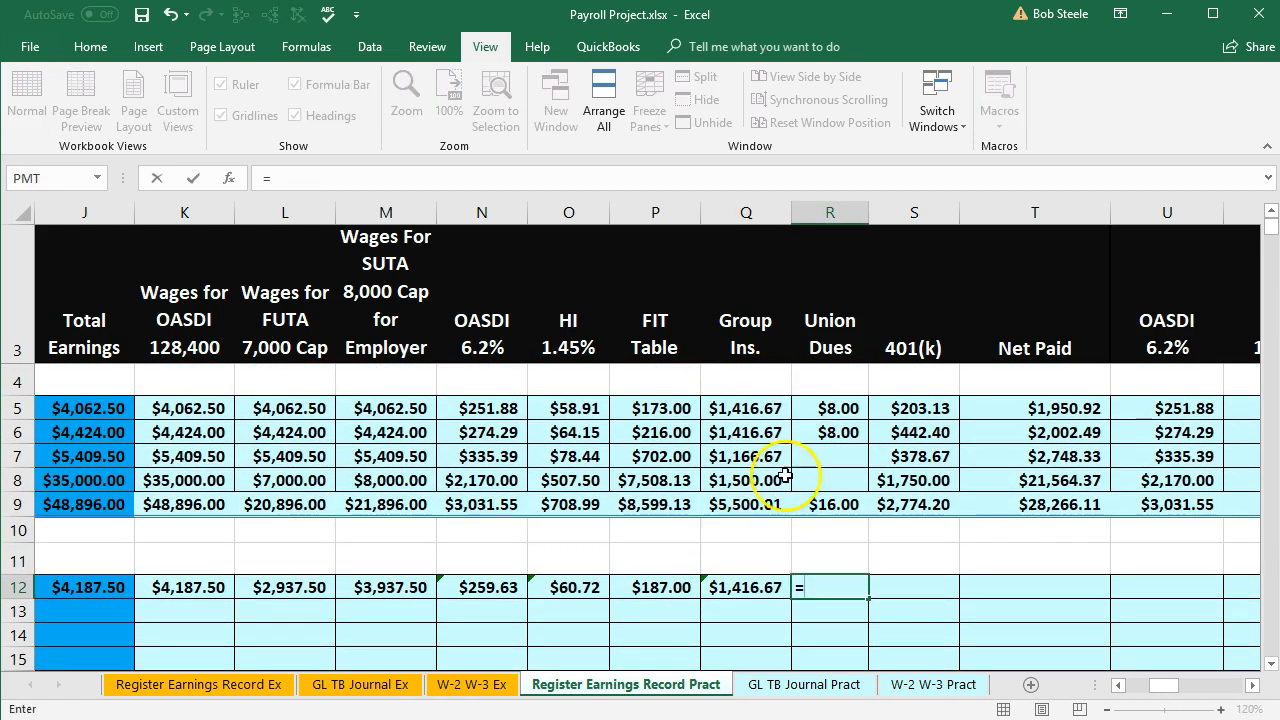
pyautogui.click(818, 411)
pyautogui.press('Tab')
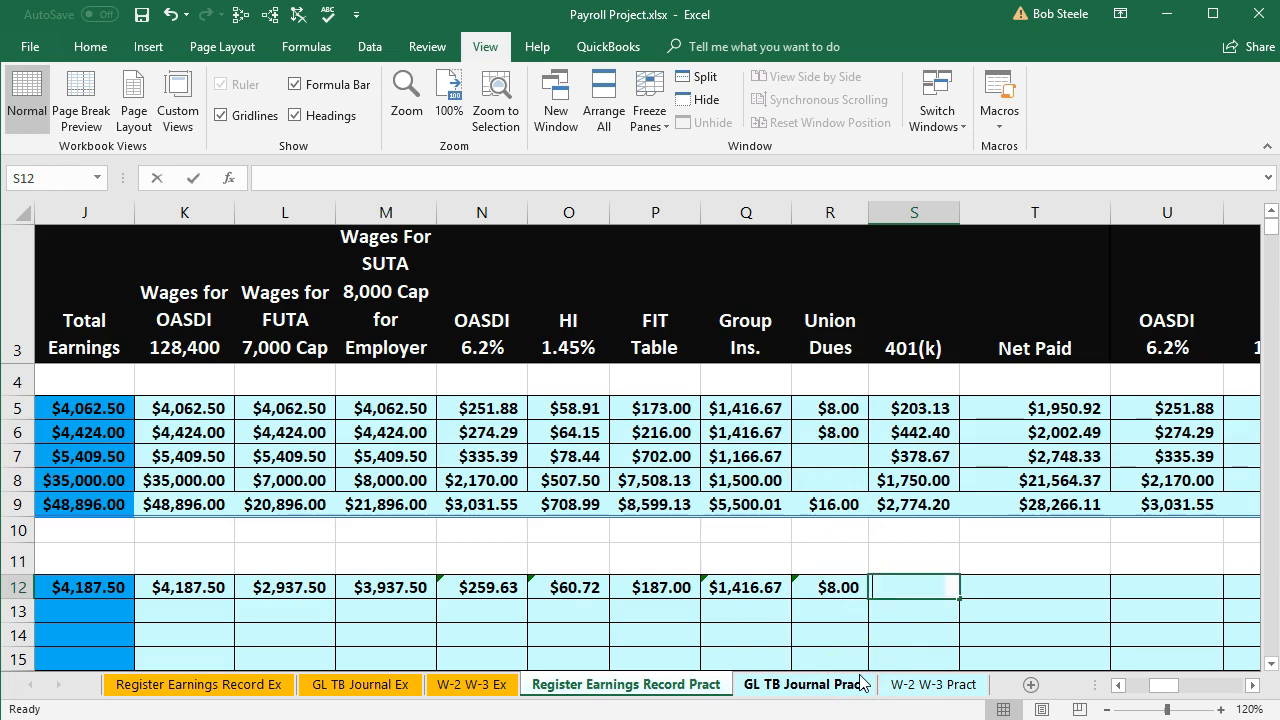
pyautogui.write('=')
pyautogui.click(913, 410)
pyautogui.press('Tab')
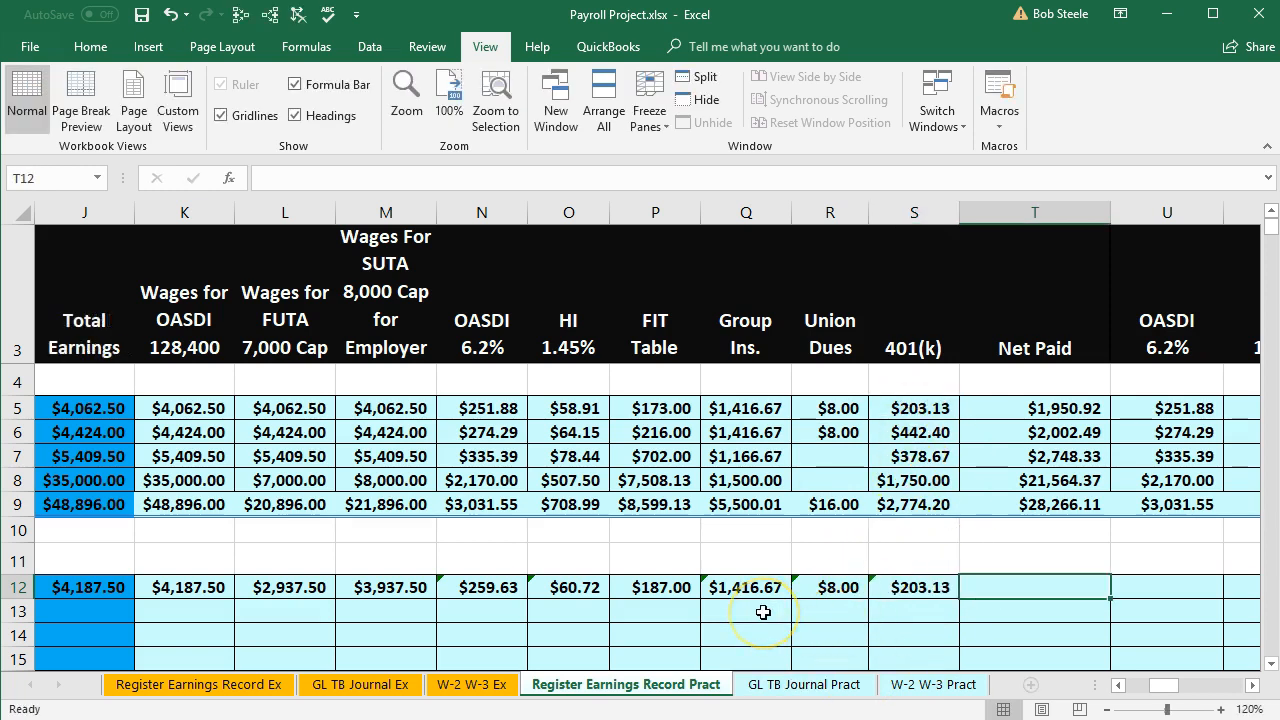
# Calculate the first employee's September net pay in T12 with =J12-SUM(N12:S12).
pyautogui.scroll(-3, 762, 608)
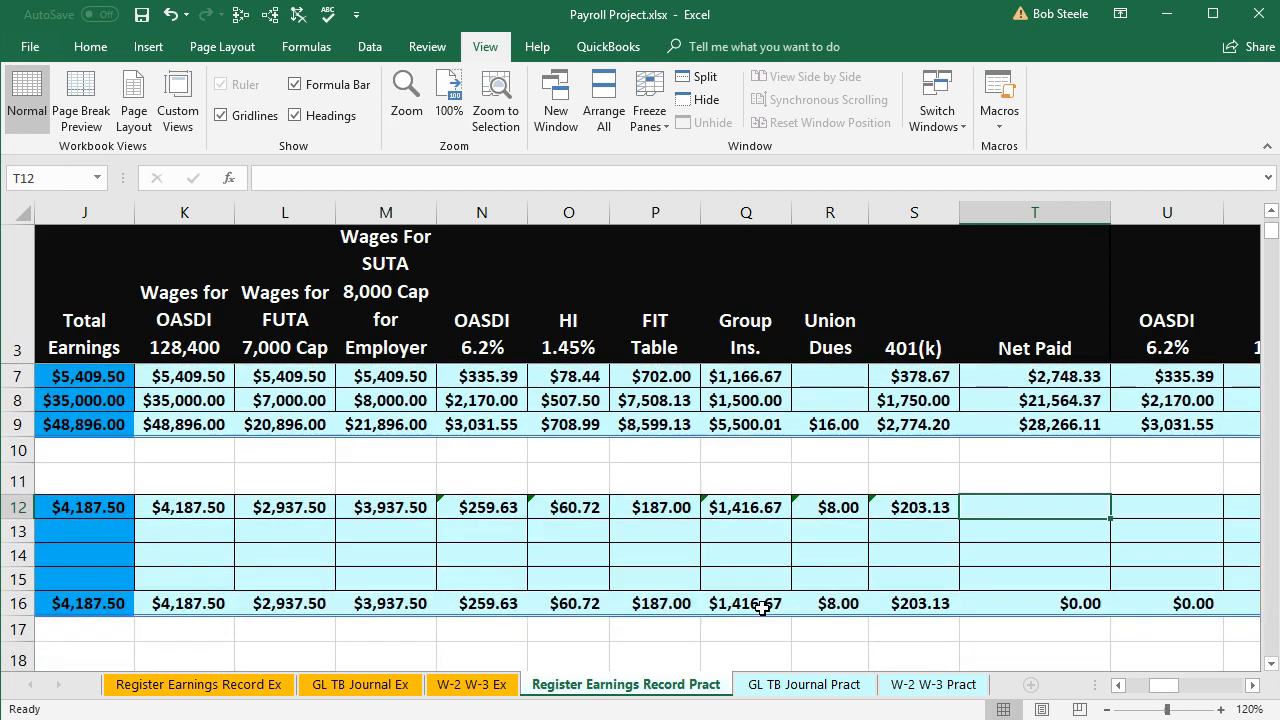
pyautogui.scroll(1, 770, 606)
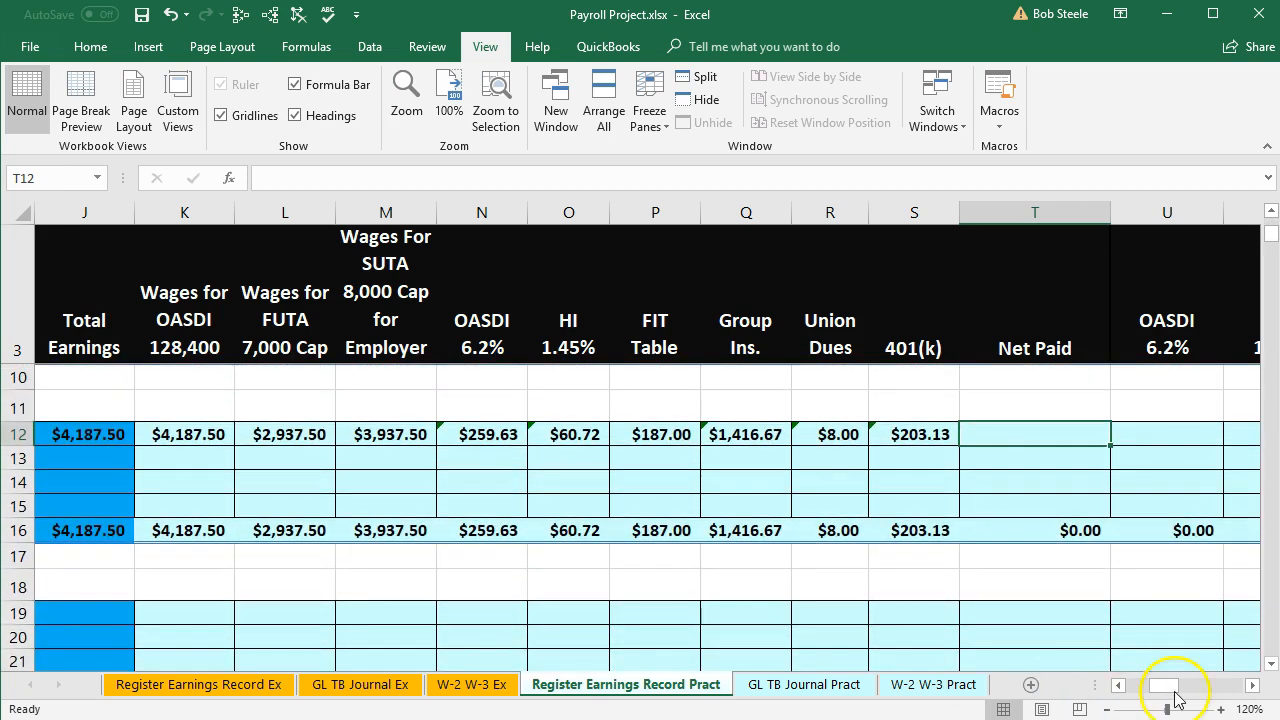
pyautogui.click(1271, 664)
pyautogui.click(1271, 664)
pyautogui.click(1058, 384)
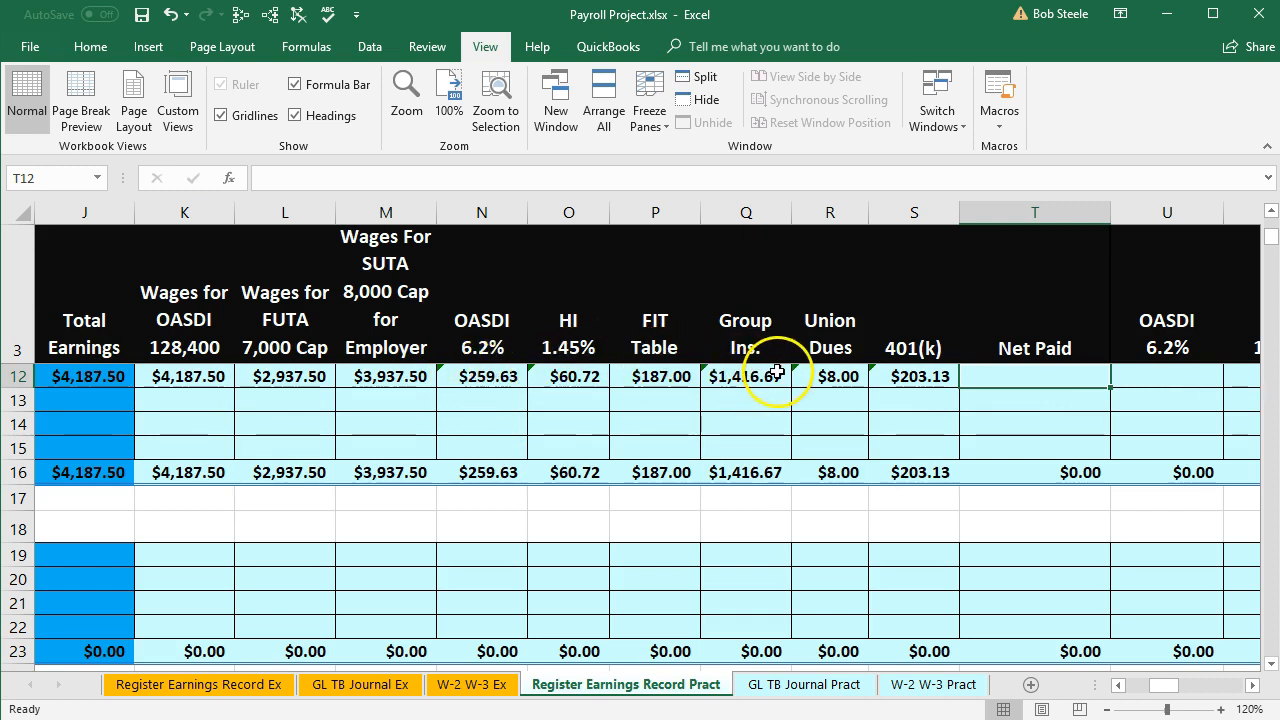
pyautogui.click(1021, 371)
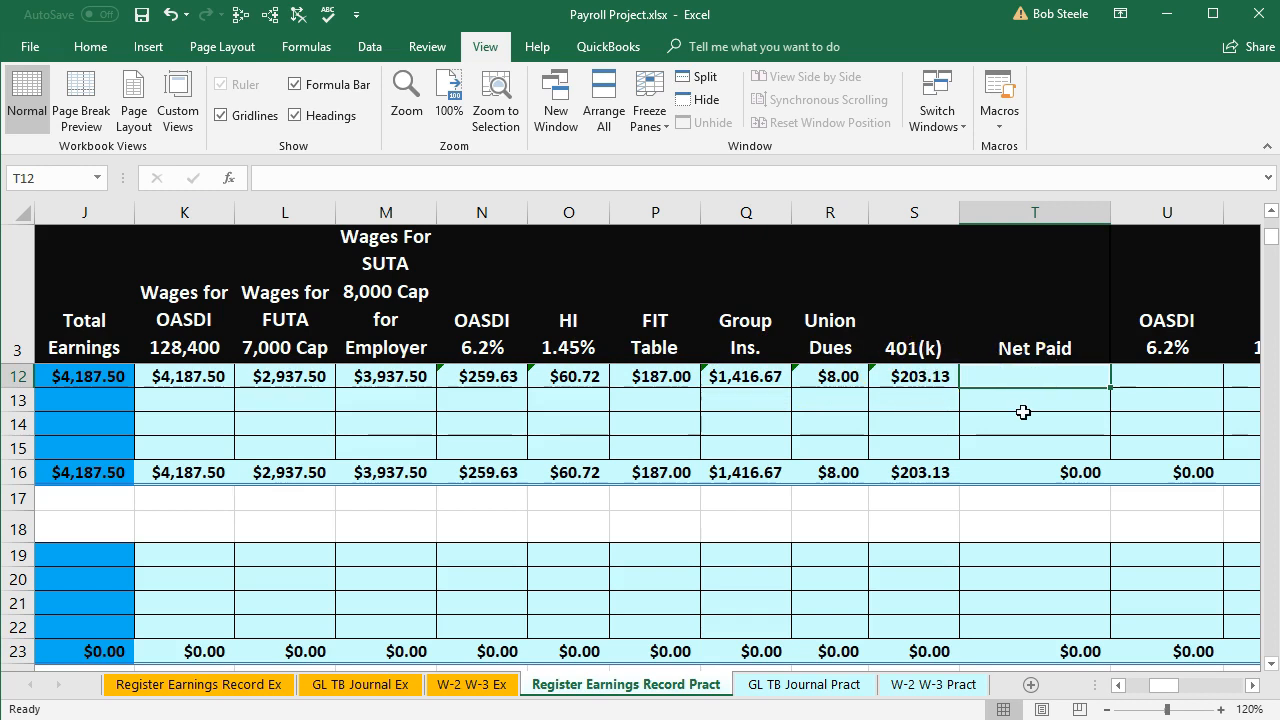
pyautogui.write('=')
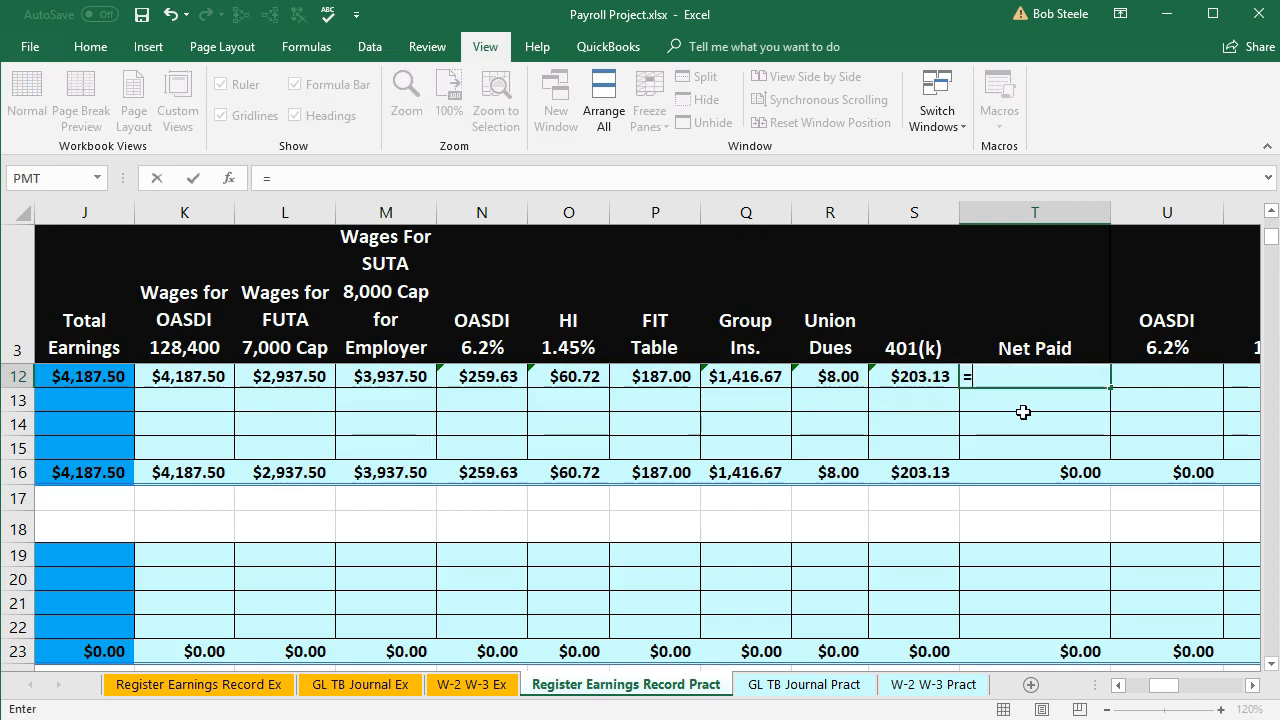
pyautogui.click(68, 383)
pyautogui.write('-')
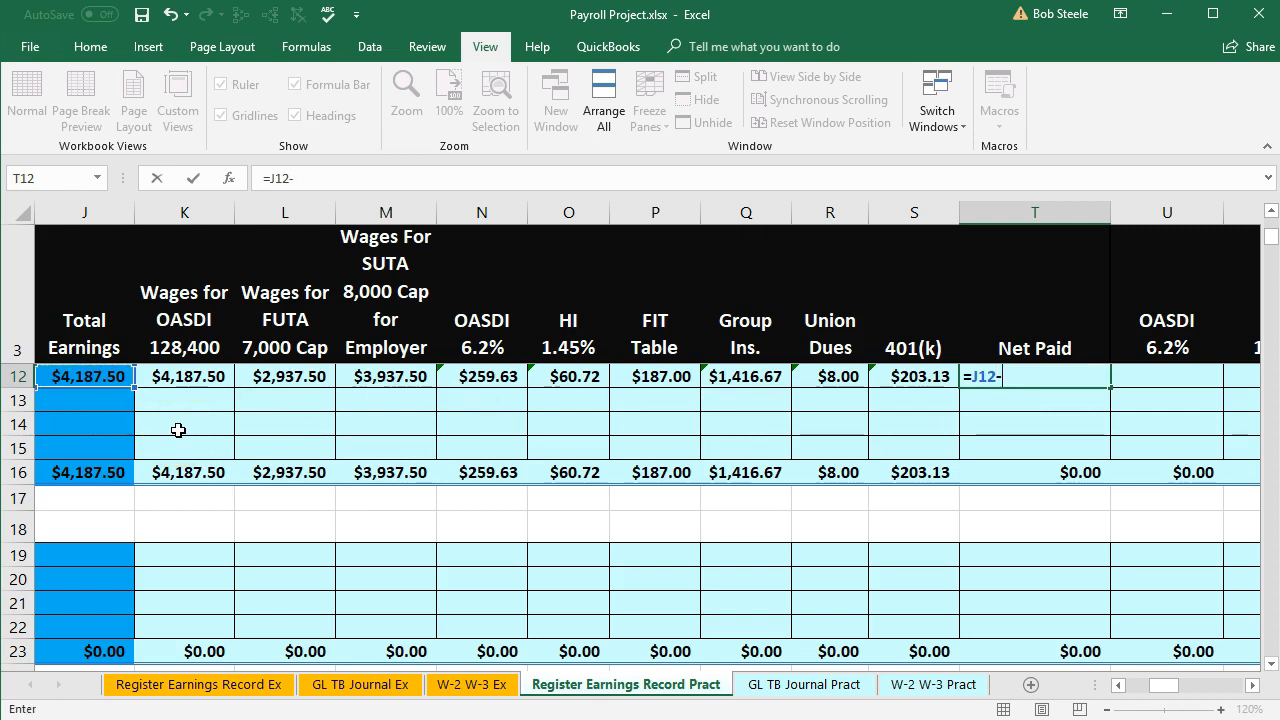
pyautogui.write('su')
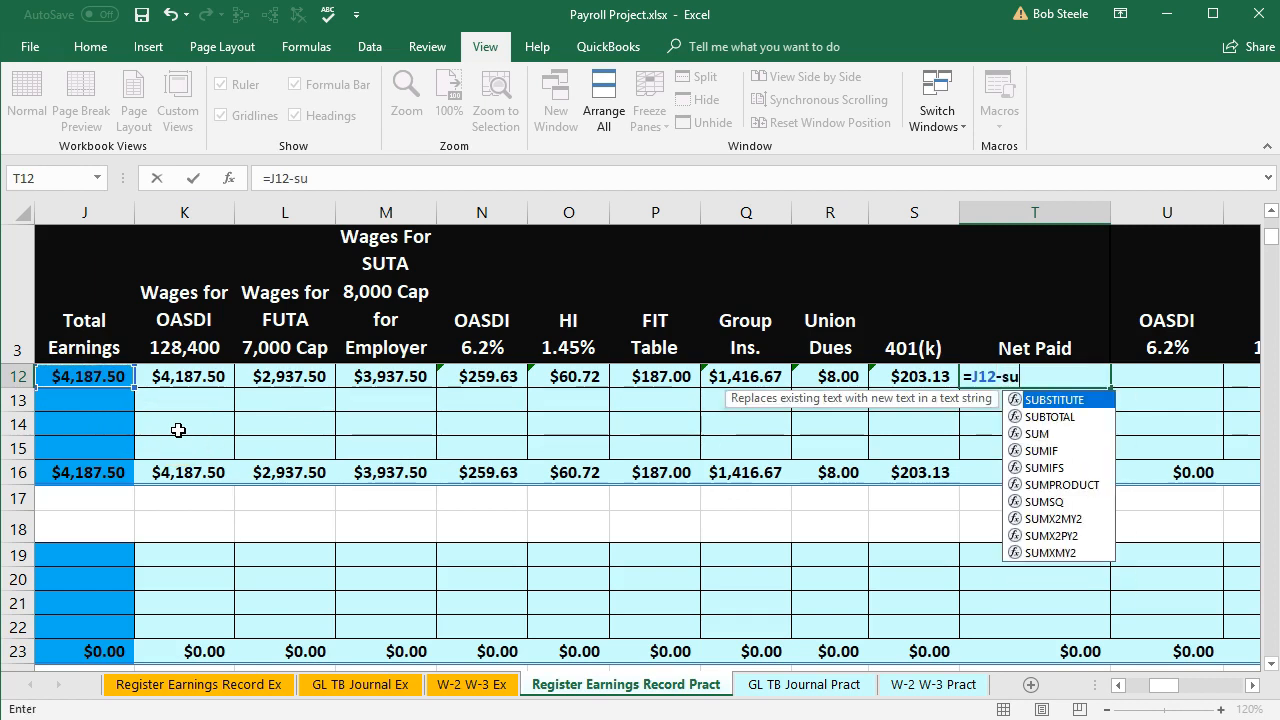
pyautogui.write('m')
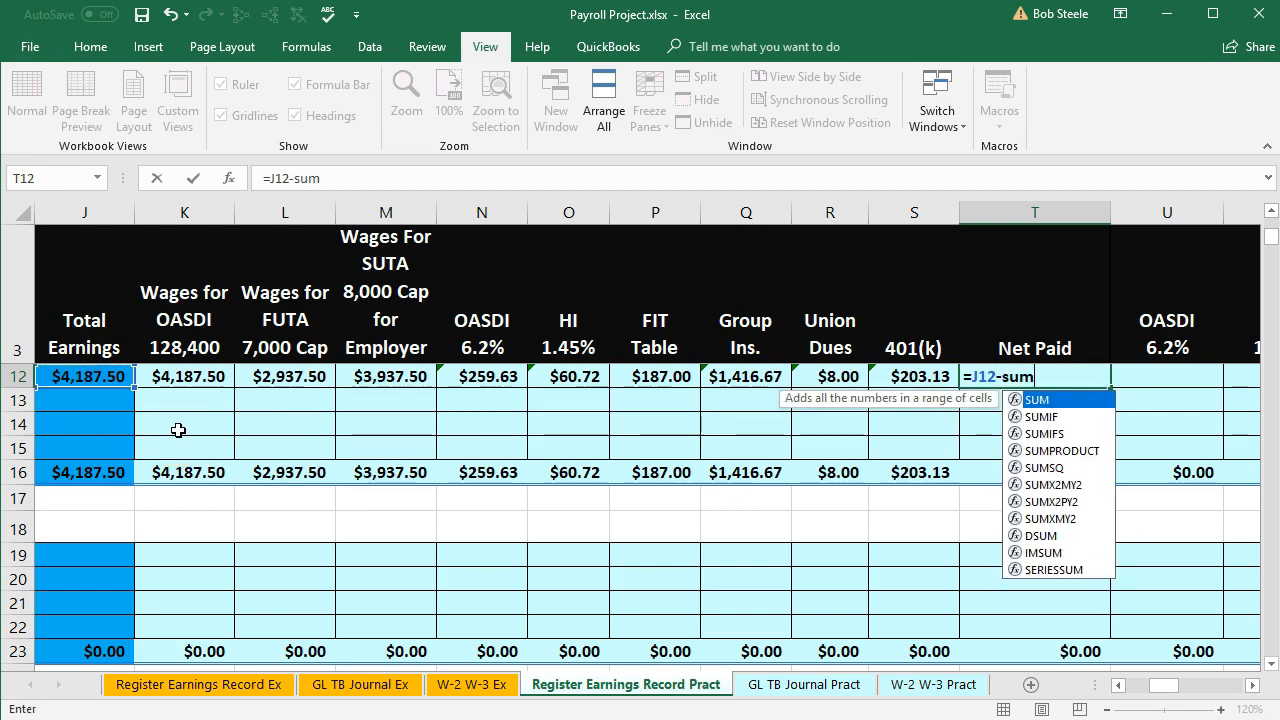
pyautogui.doubleClick(1030, 400)
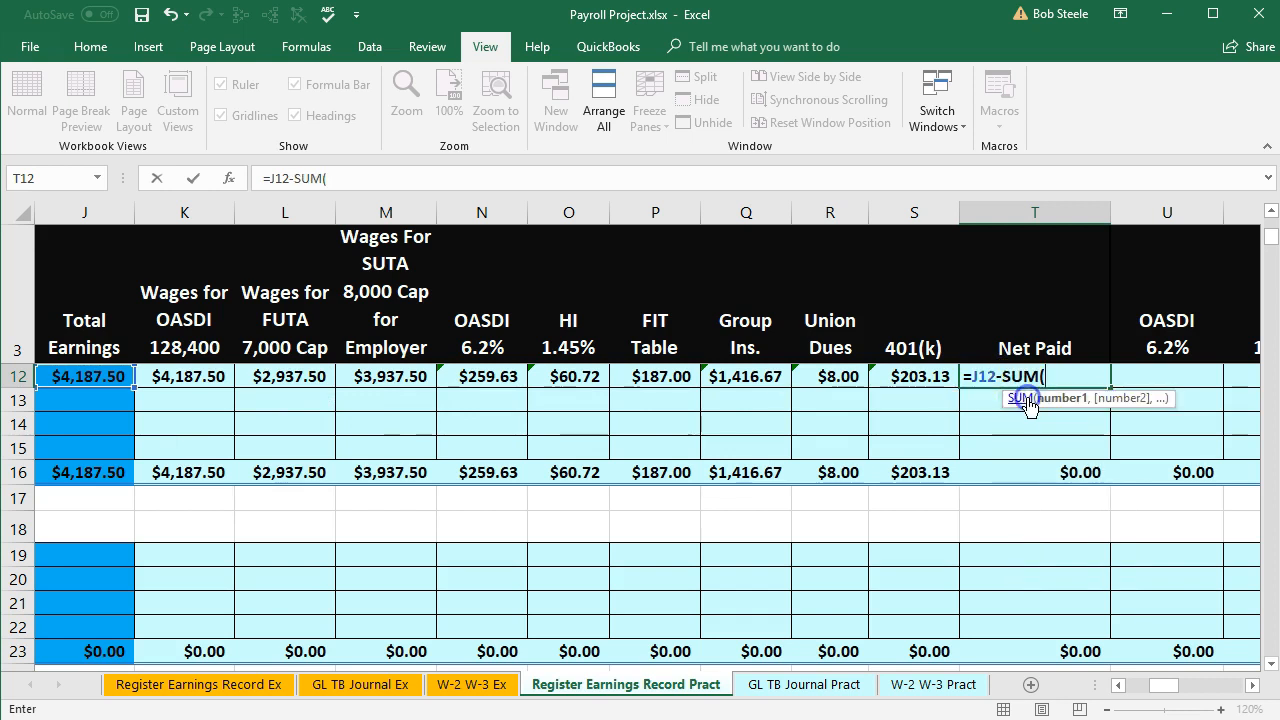
pyautogui.click(481, 376)
pyautogui.moveTo(481, 376); pyautogui.dragTo(913, 366)
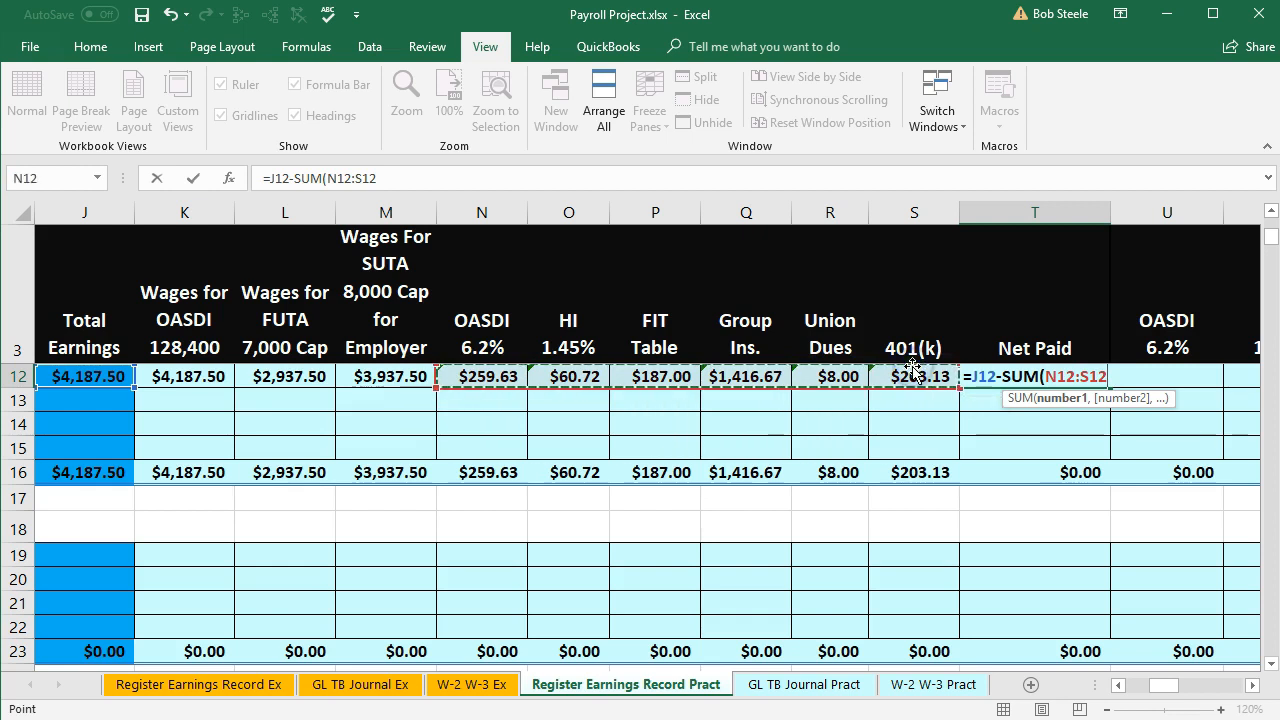
pyautogui.write(')')
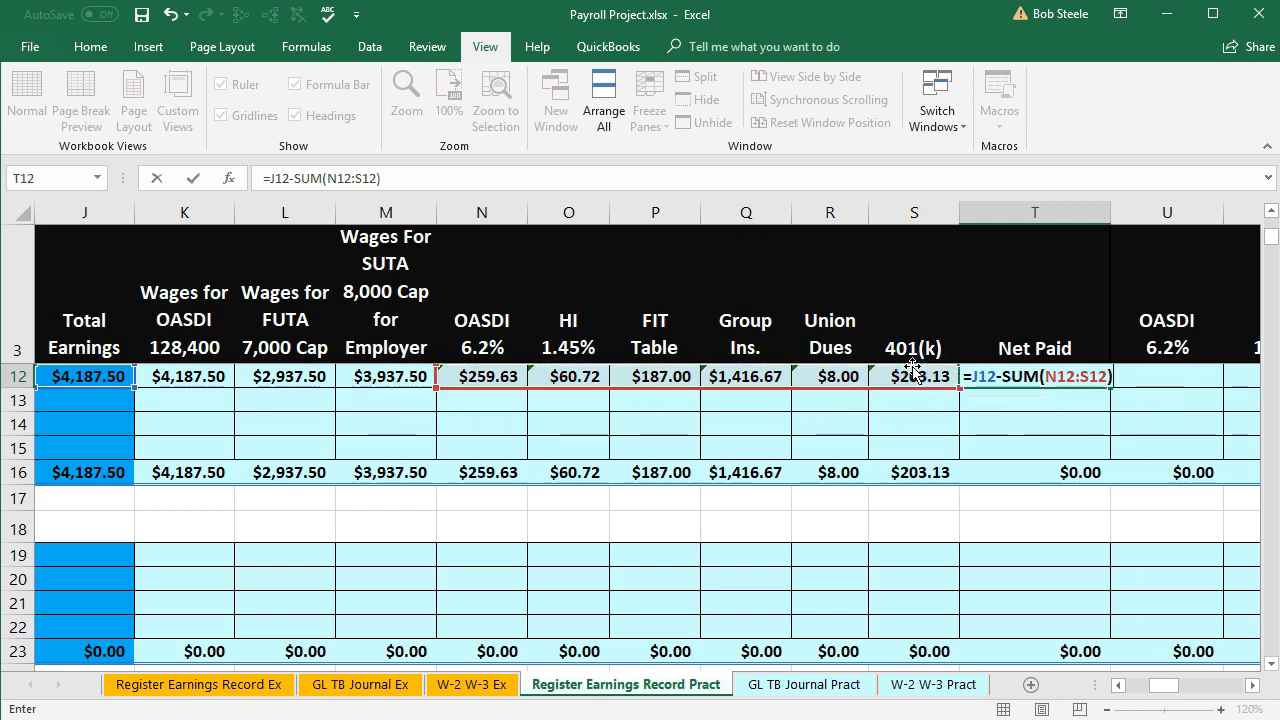
pyautogui.click(940, 385)
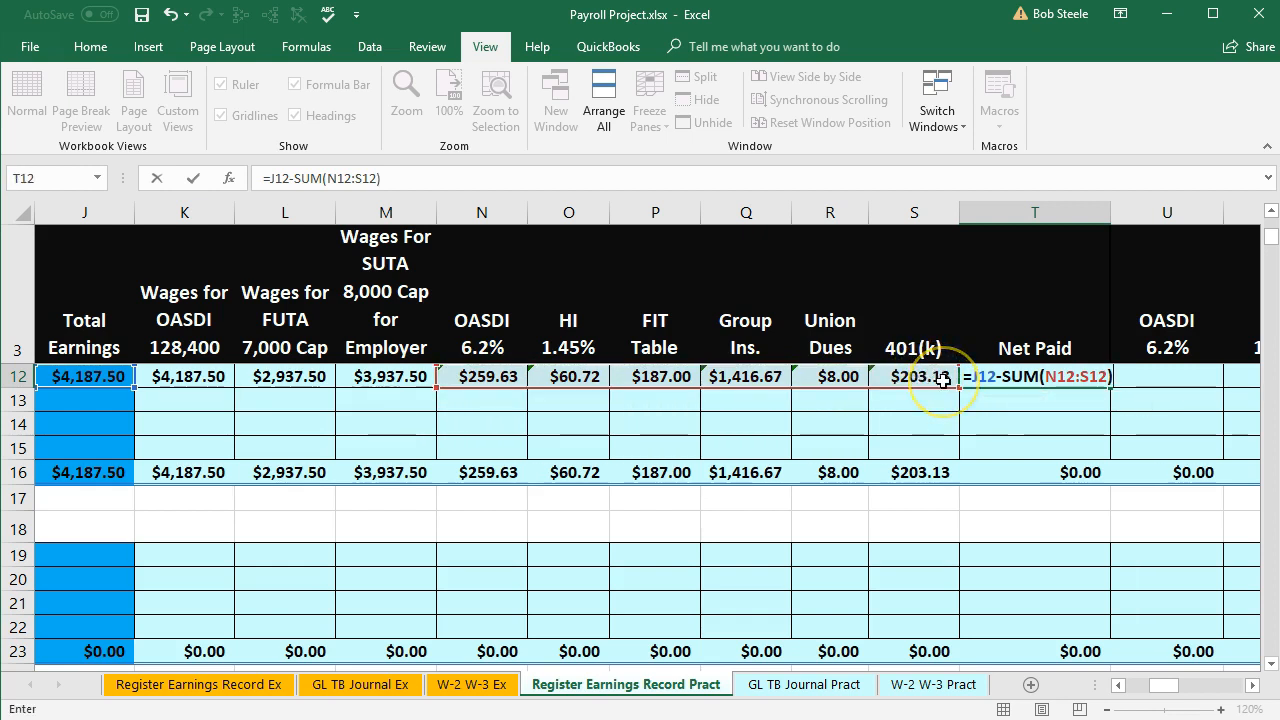
pyautogui.click(105, 384)
pyautogui.moveTo(471, 380); pyautogui.dragTo(935, 378)
pyautogui.click(1003, 380)
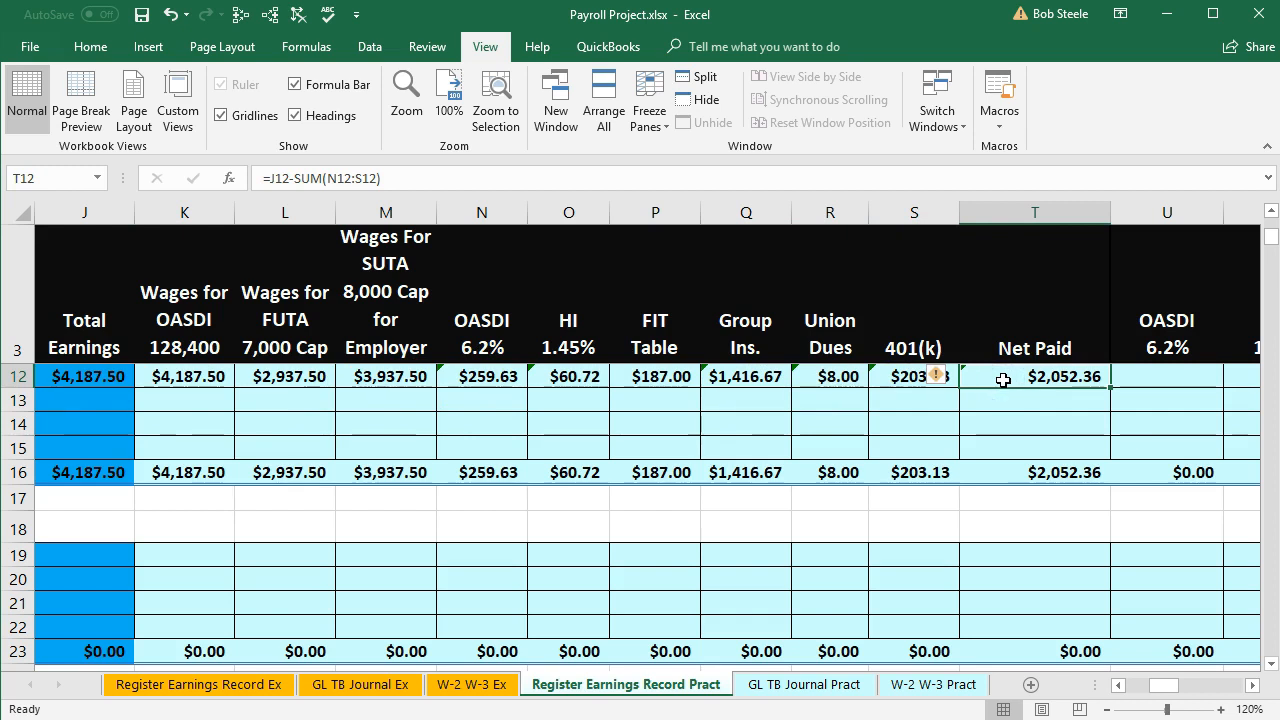
# Calculate the first employee's September employer OASDI in U12 with =K12*.062.
pyautogui.press('Right')
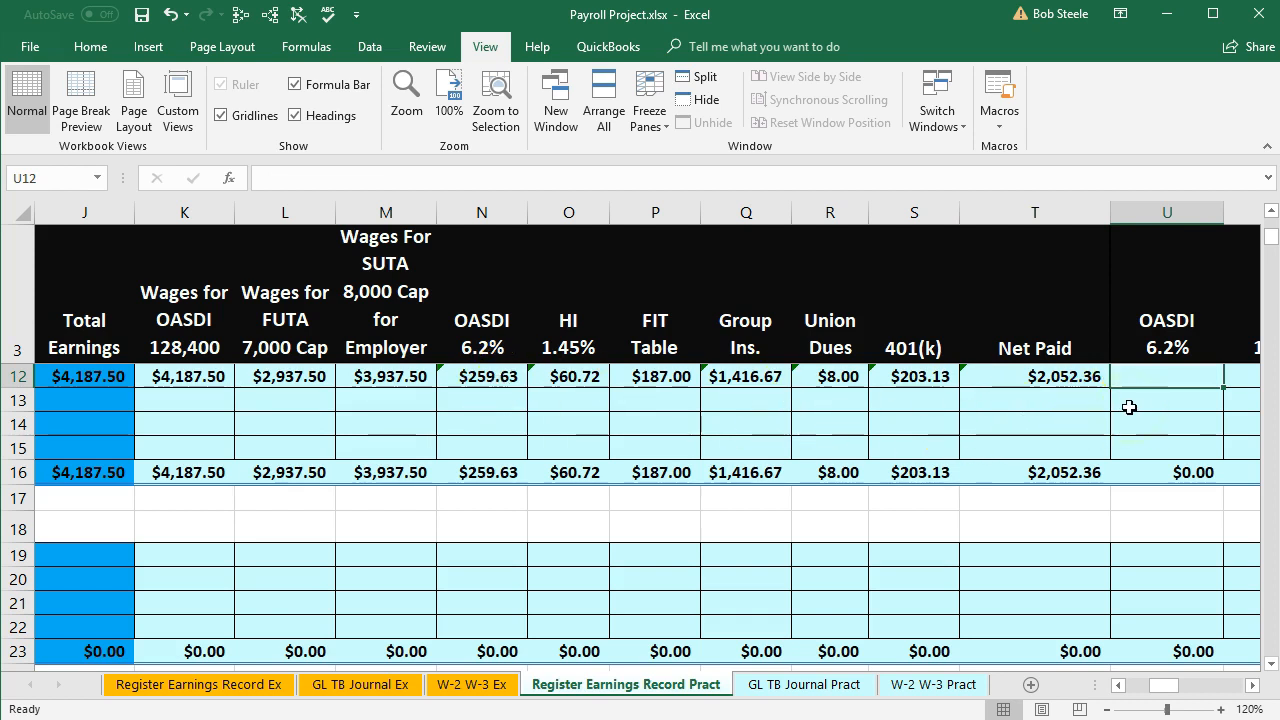
pyautogui.write('=')
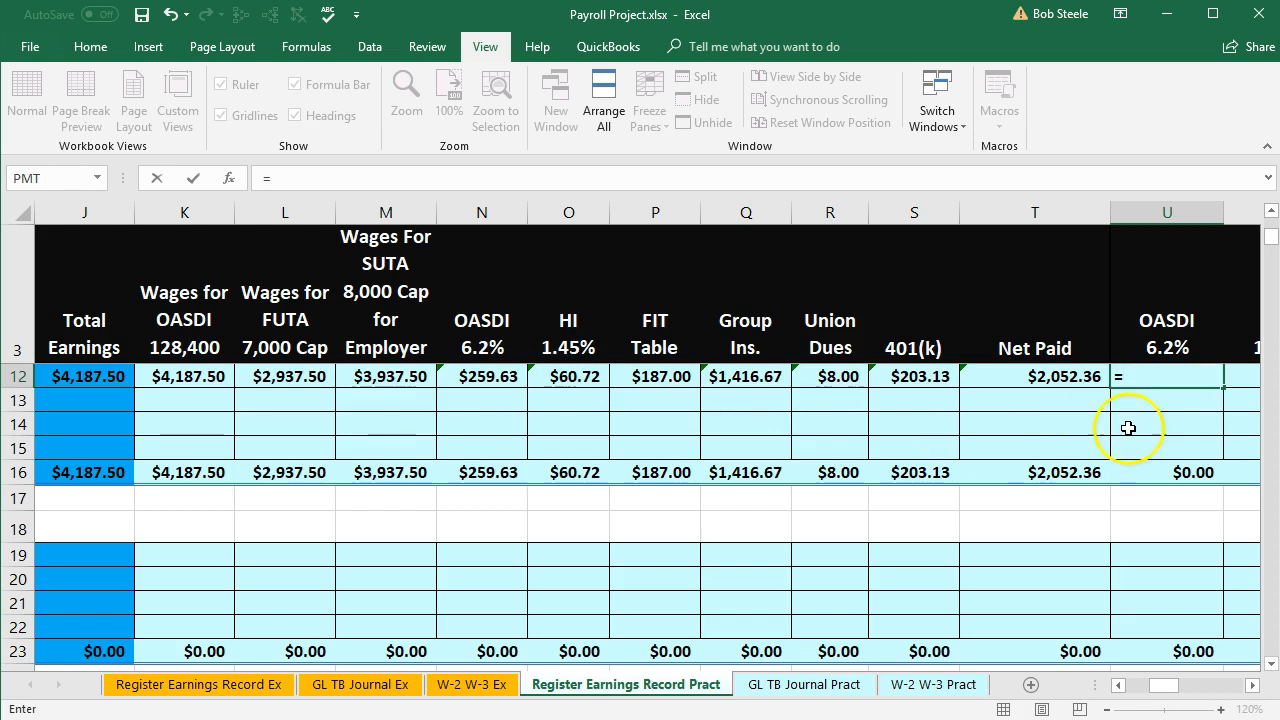
pyautogui.click(171, 380)
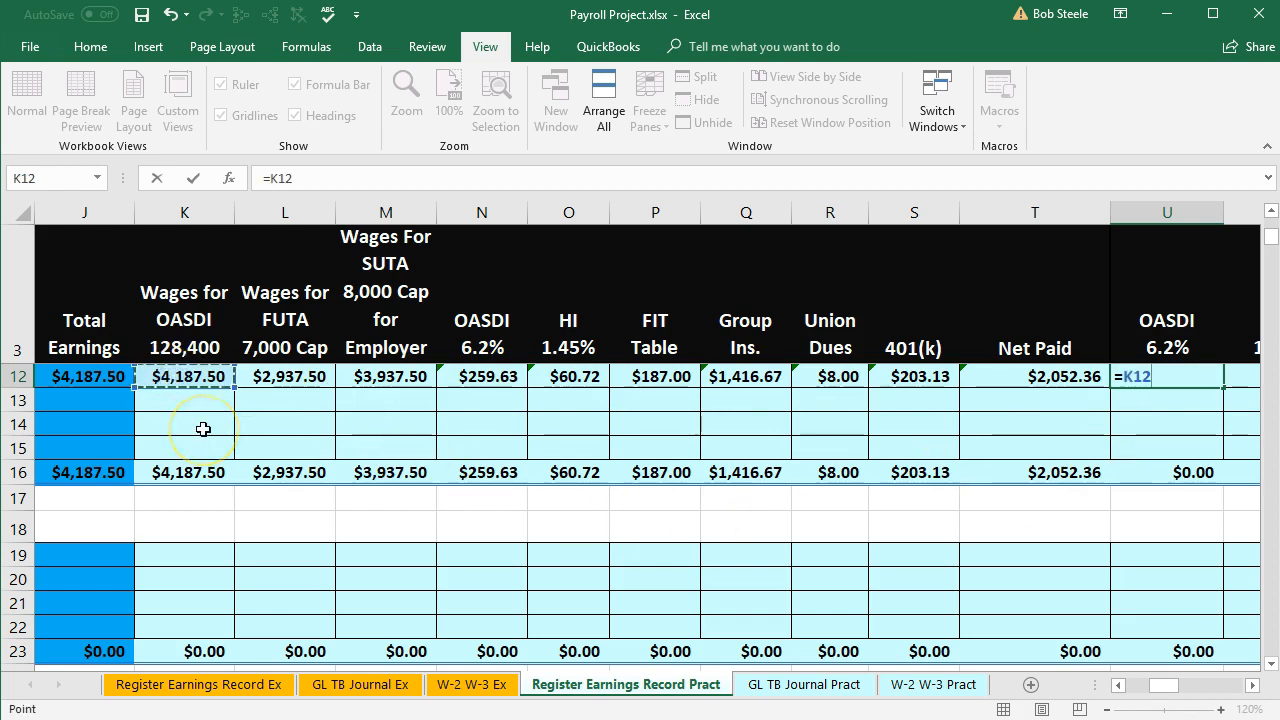
pyautogui.write('*.062')
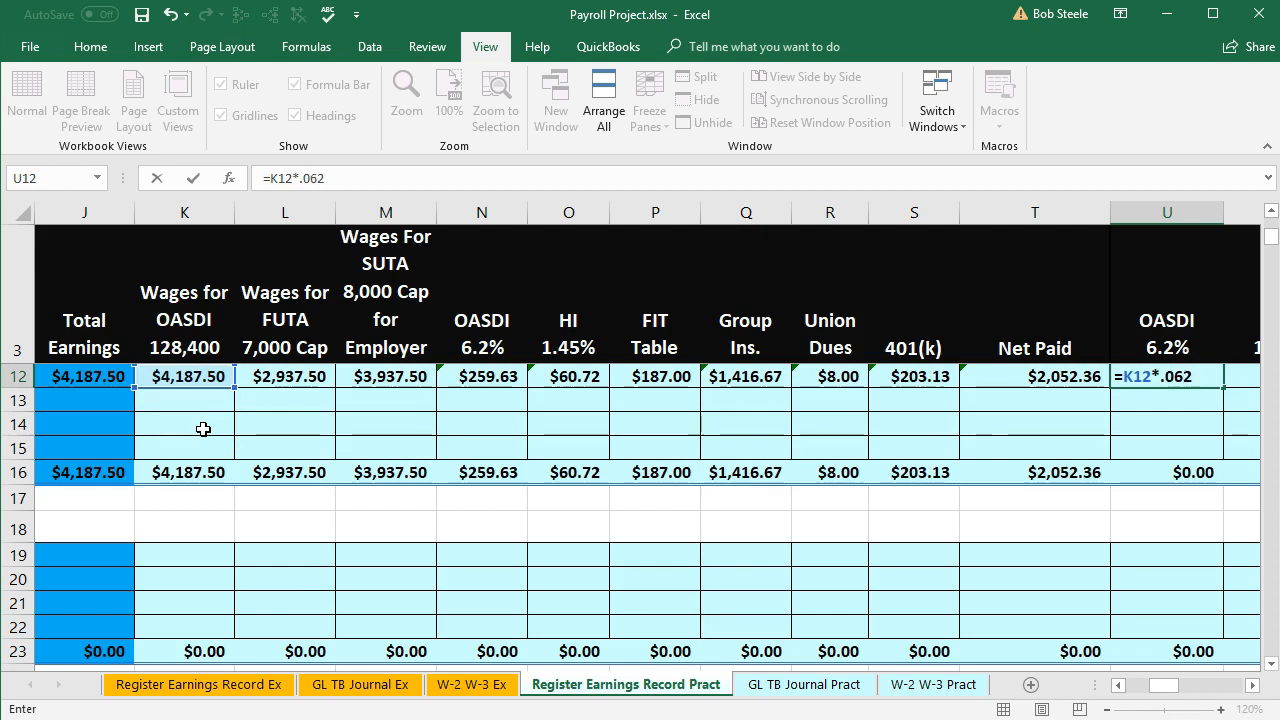
pyautogui.press('Tab')
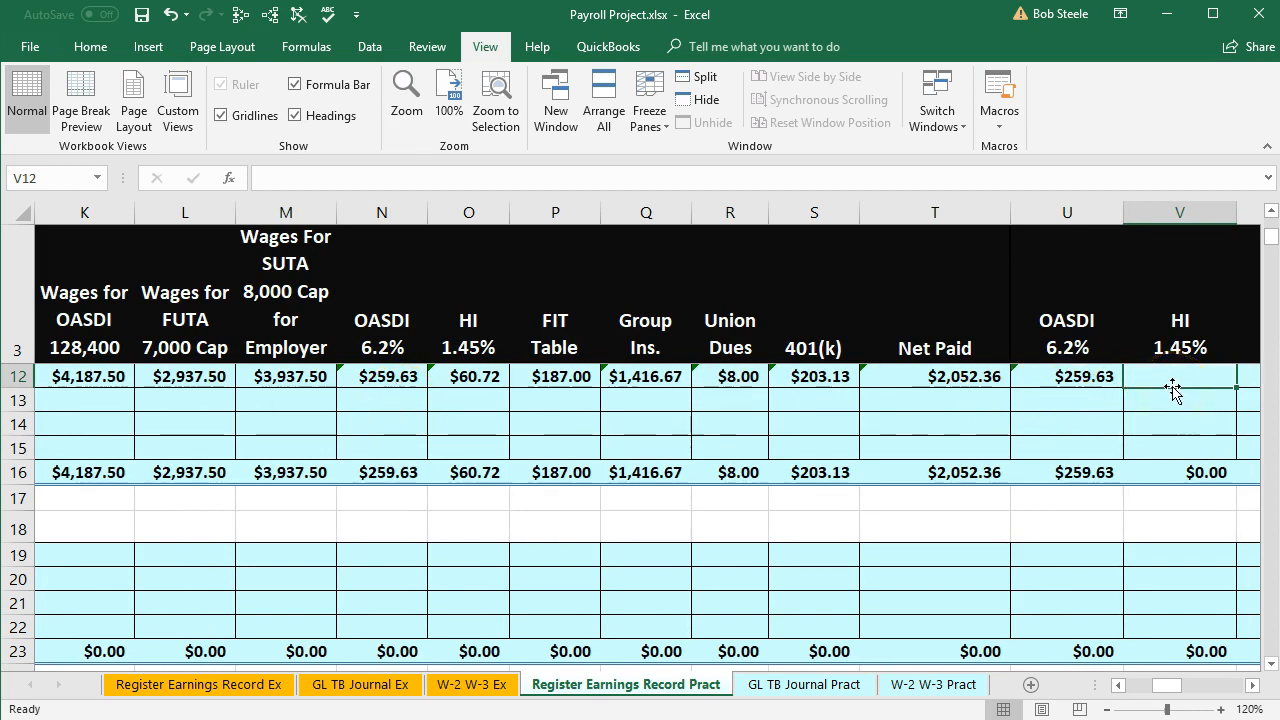
# Calculate the first employee's September employer HI in V12 from total earnings with =J12*.0145.
pyautogui.write('=')
pyautogui.press('Left')
pyautogui.press('Left')
pyautogui.press('Left')
pyautogui.press('Left')
pyautogui.press('Left')
pyautogui.press('Left')
pyautogui.press('Left')
pyautogui.press('Left')
pyautogui.press('Left')
pyautogui.press('Left')
pyautogui.press('Left')
pyautogui.press('Left')
pyautogui.press('Left')
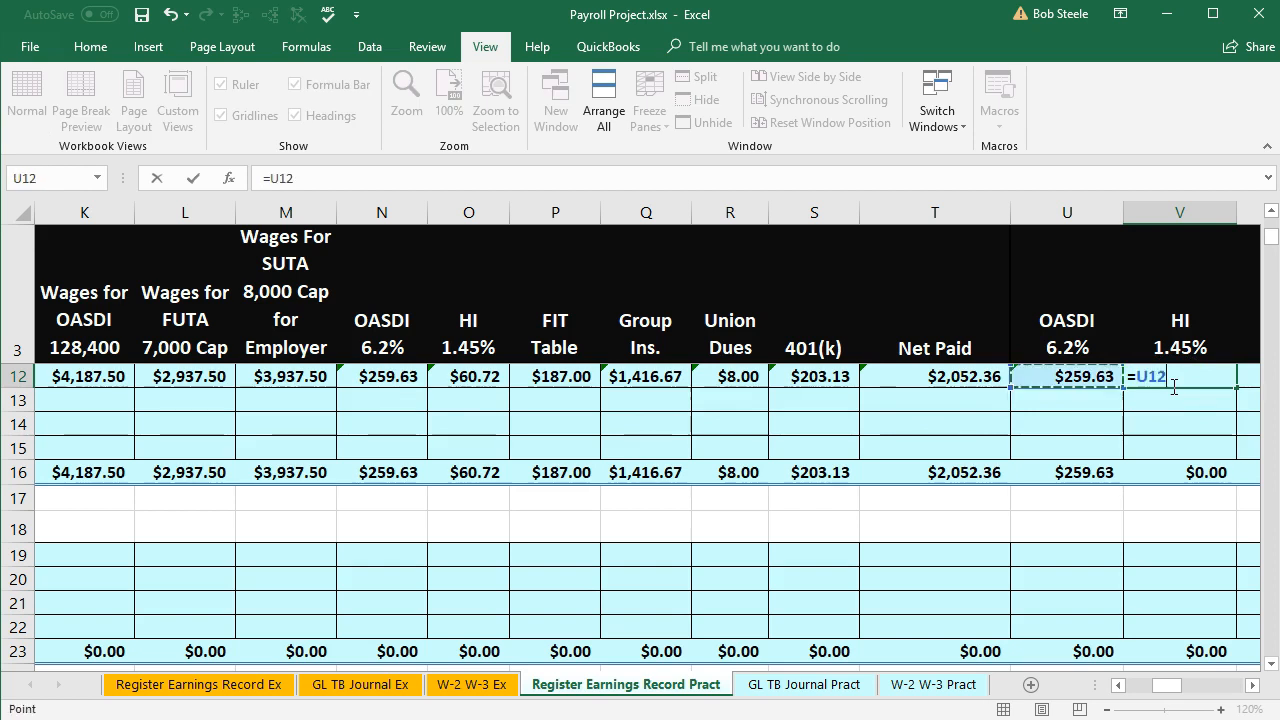
pyautogui.press('Right')
pyautogui.write('*')
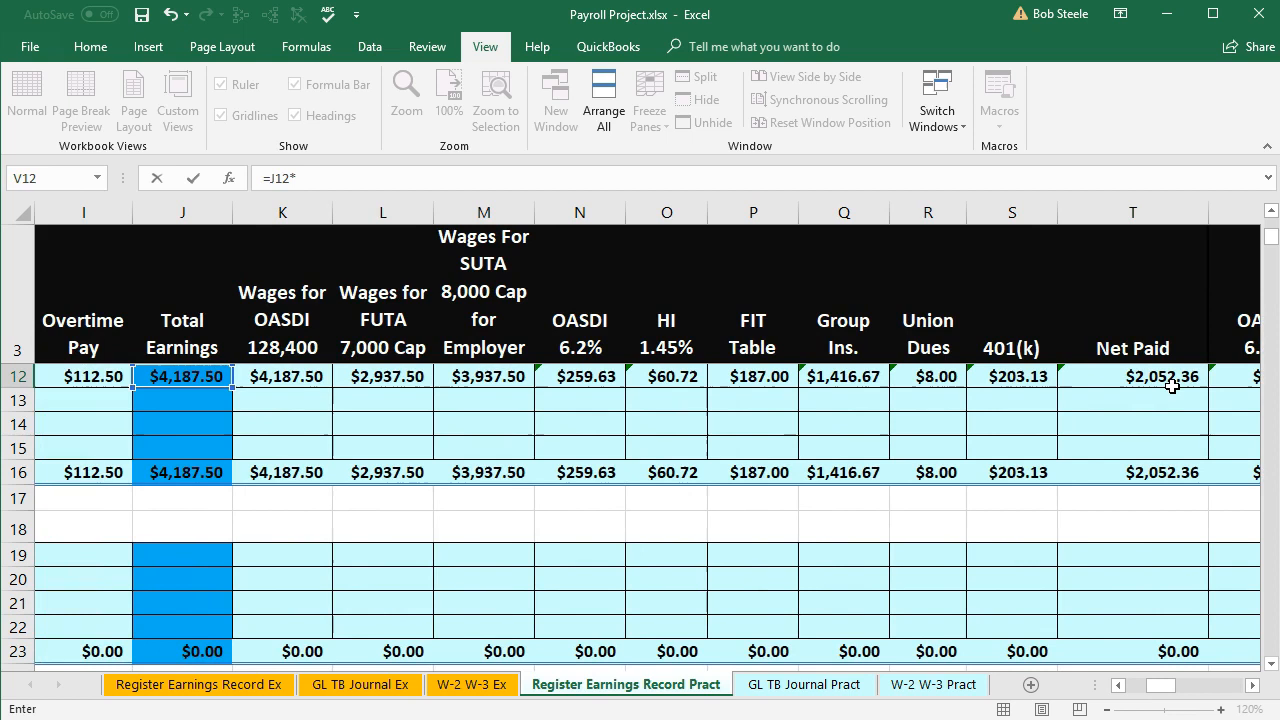
pyautogui.click(1252, 686)
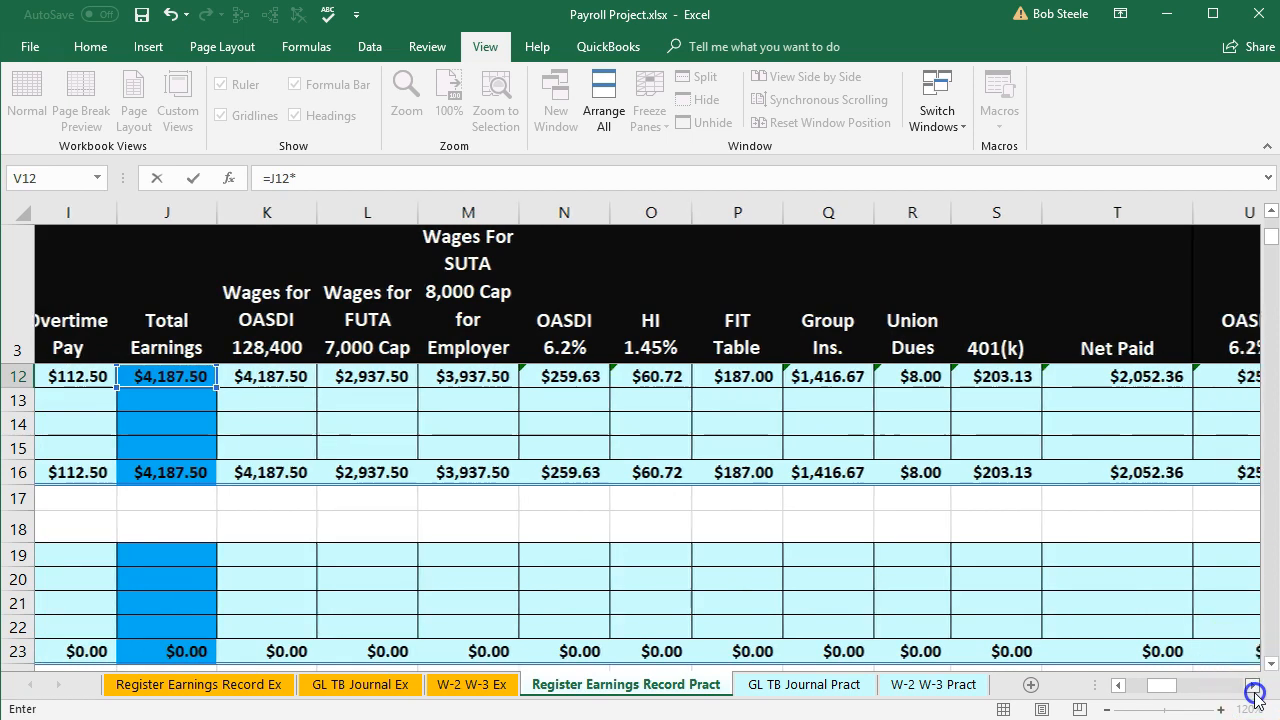
pyautogui.click(1253, 688)
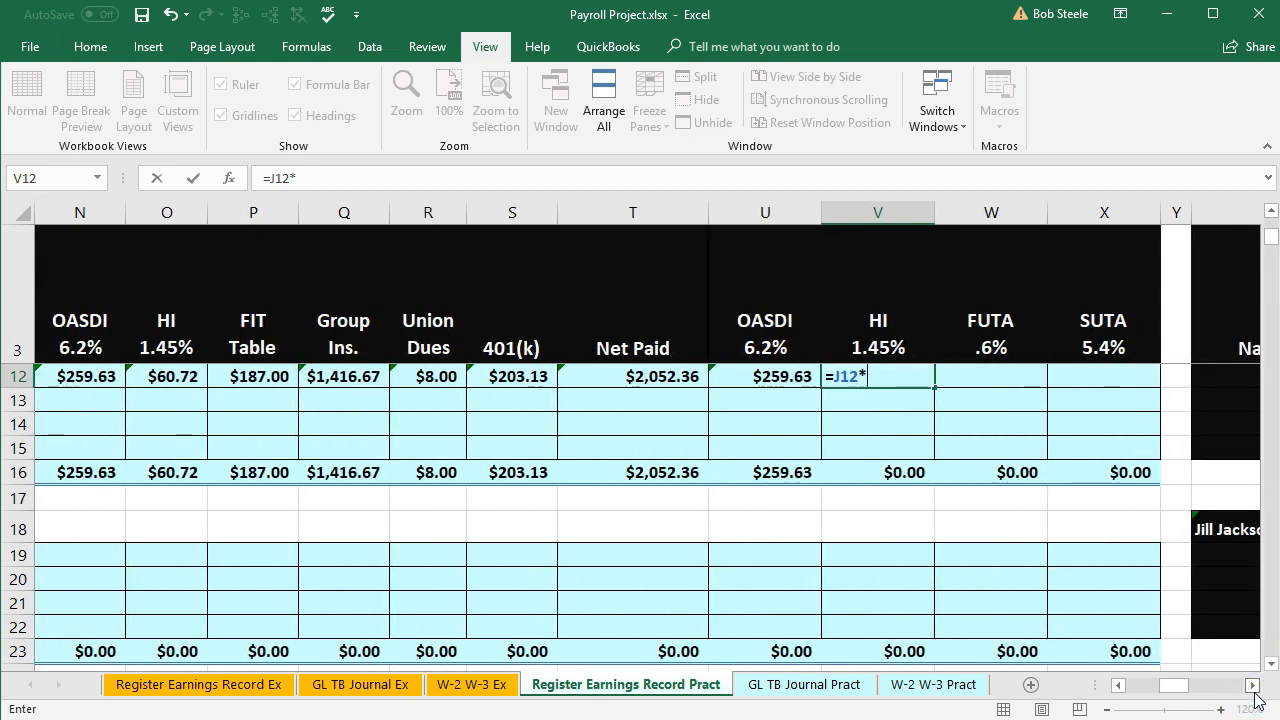
pyautogui.write('.0145')
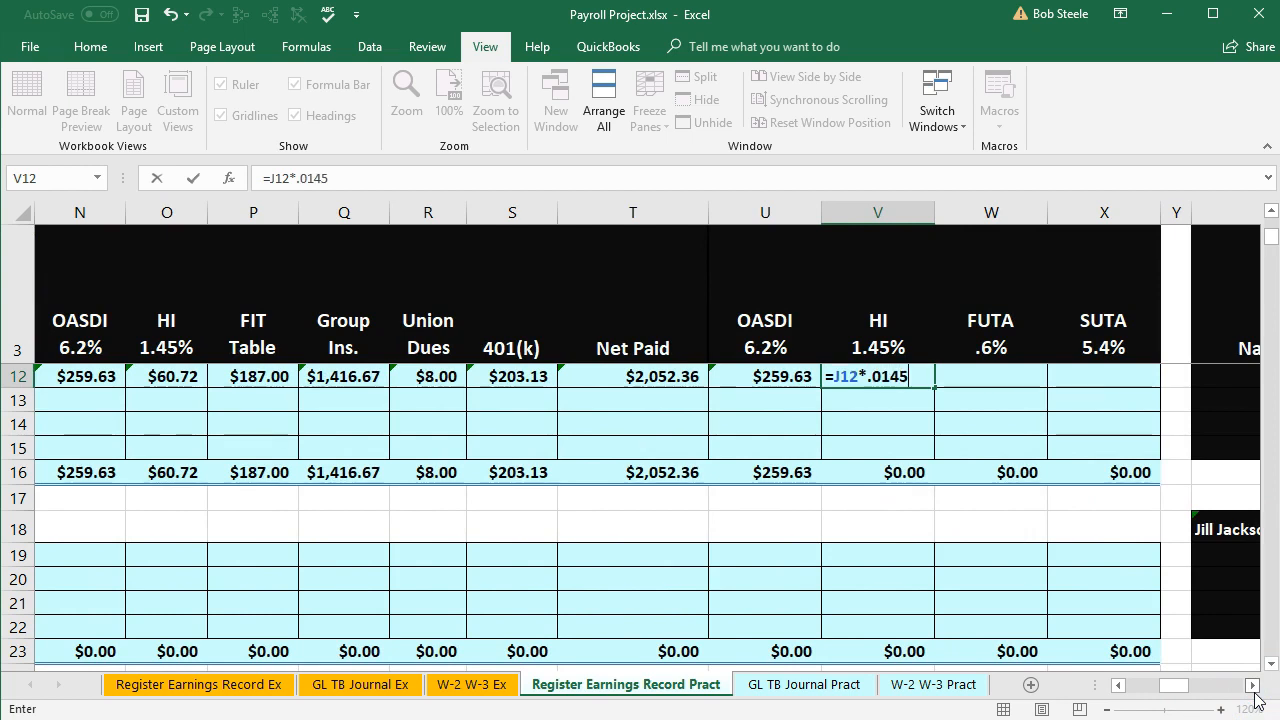
pyautogui.press('Return')
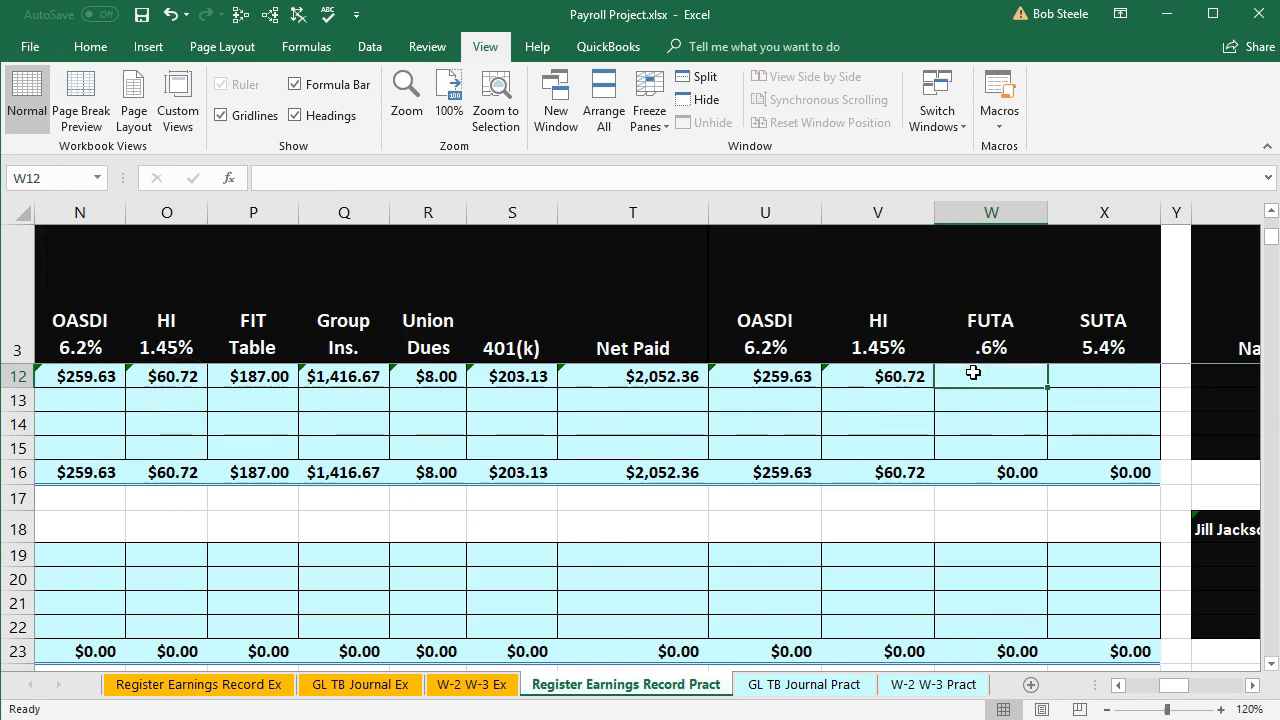
# Calculate the first employee's September FUTA tax in W12 from the FUTA wages with =L12*.006.
pyautogui.write('=')
pyautogui.press('Left')
pyautogui.press('Left')
pyautogui.press('Left')
pyautogui.press('Left')
pyautogui.press('Left')
pyautogui.press('Left')
pyautogui.press('Left')
pyautogui.press('Left')
pyautogui.press('Left')
pyautogui.press('Left')
pyautogui.press('Left')
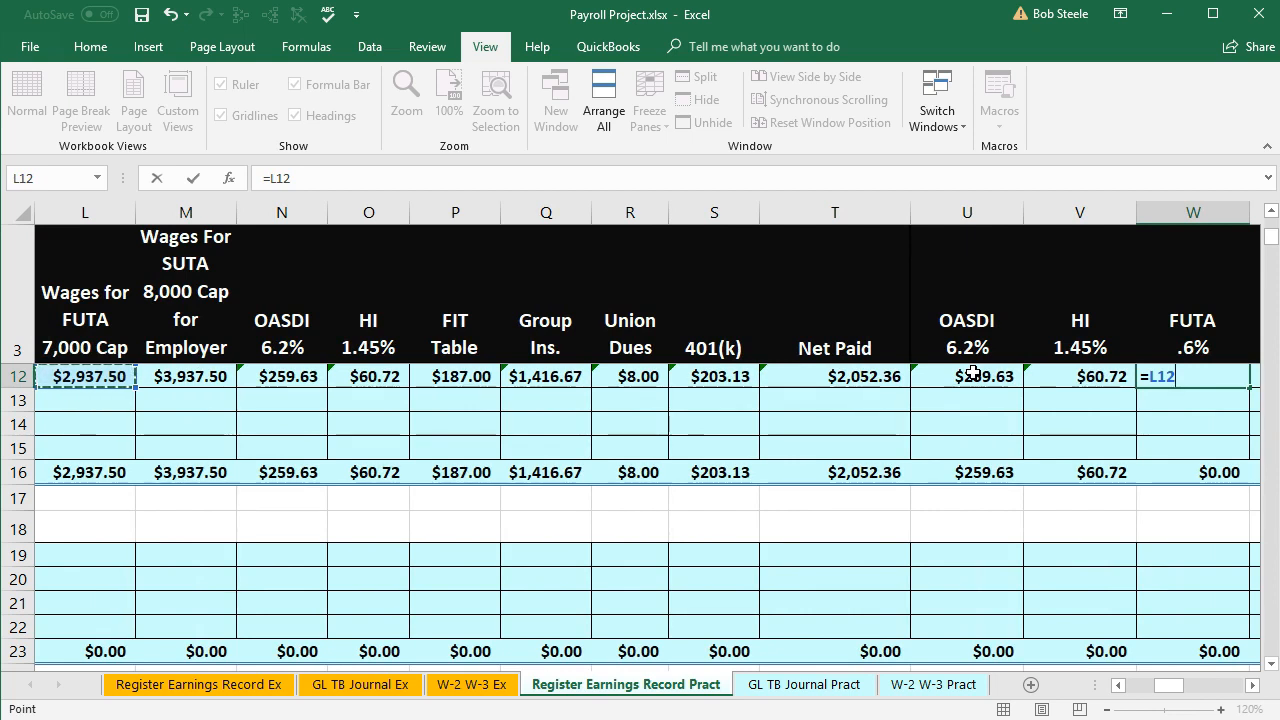
pyautogui.write('*')
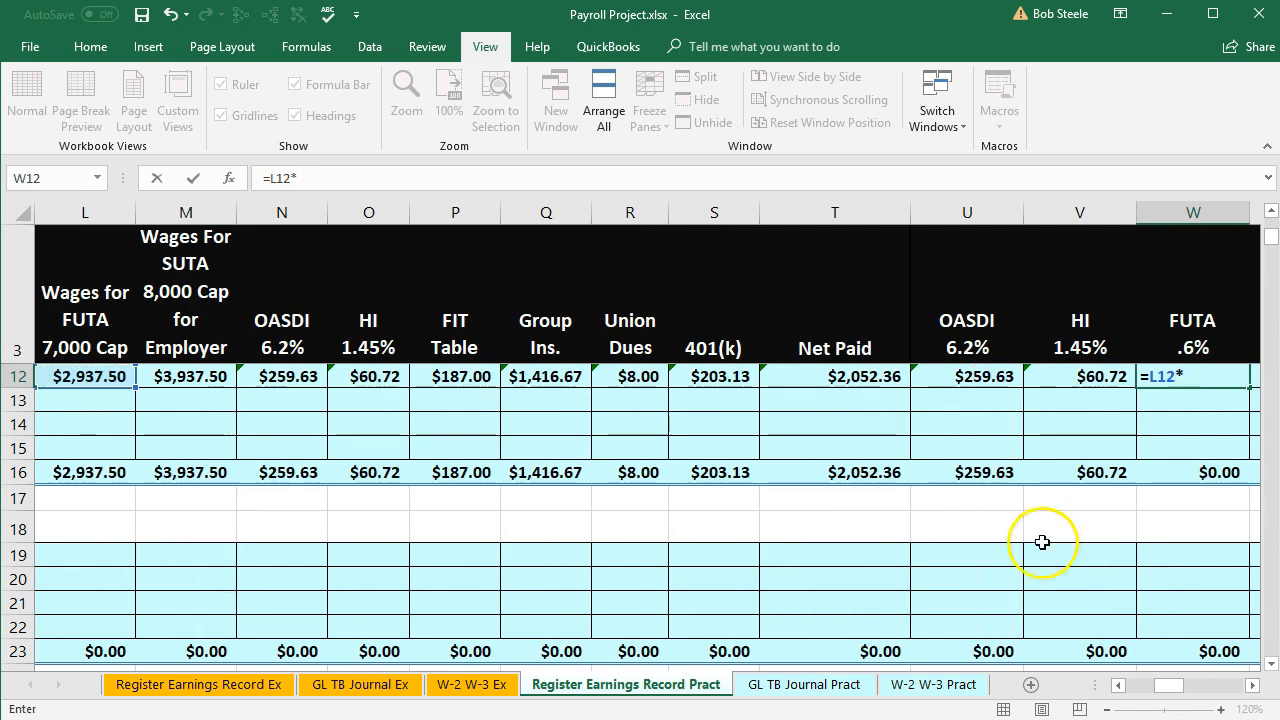
pyautogui.write('.0')
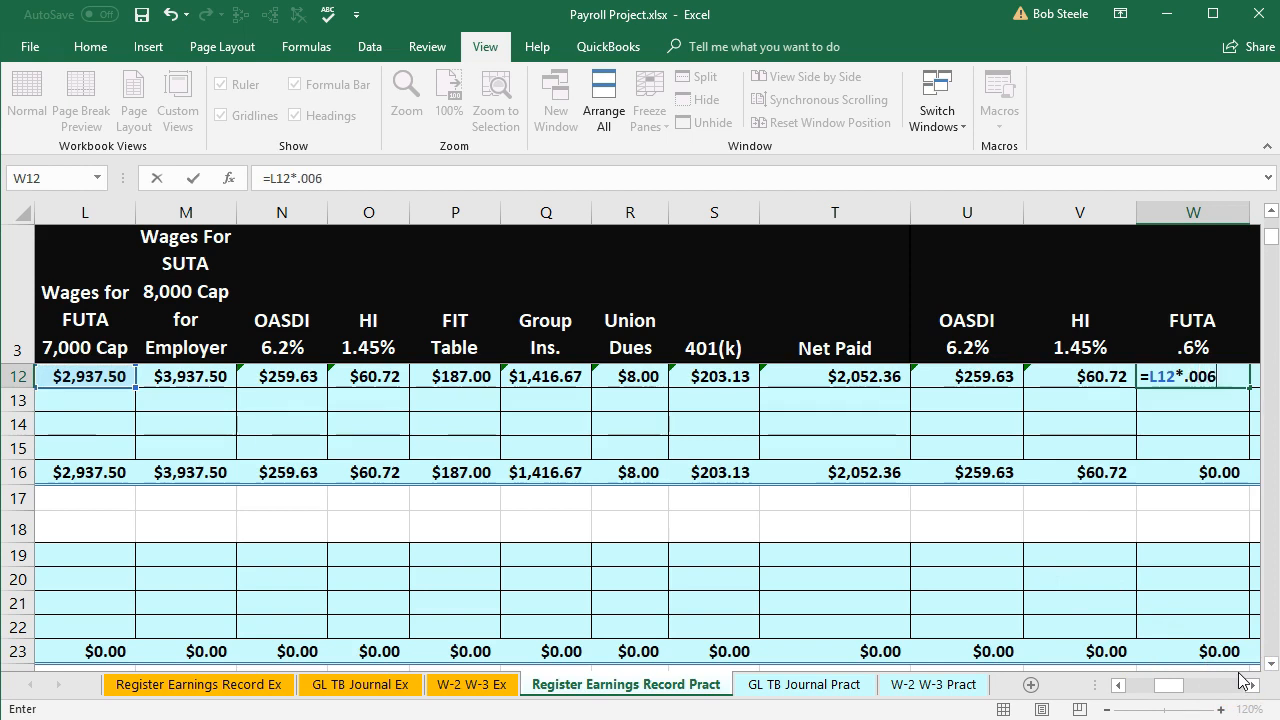
pyautogui.write('06')
pyautogui.press('Tab')
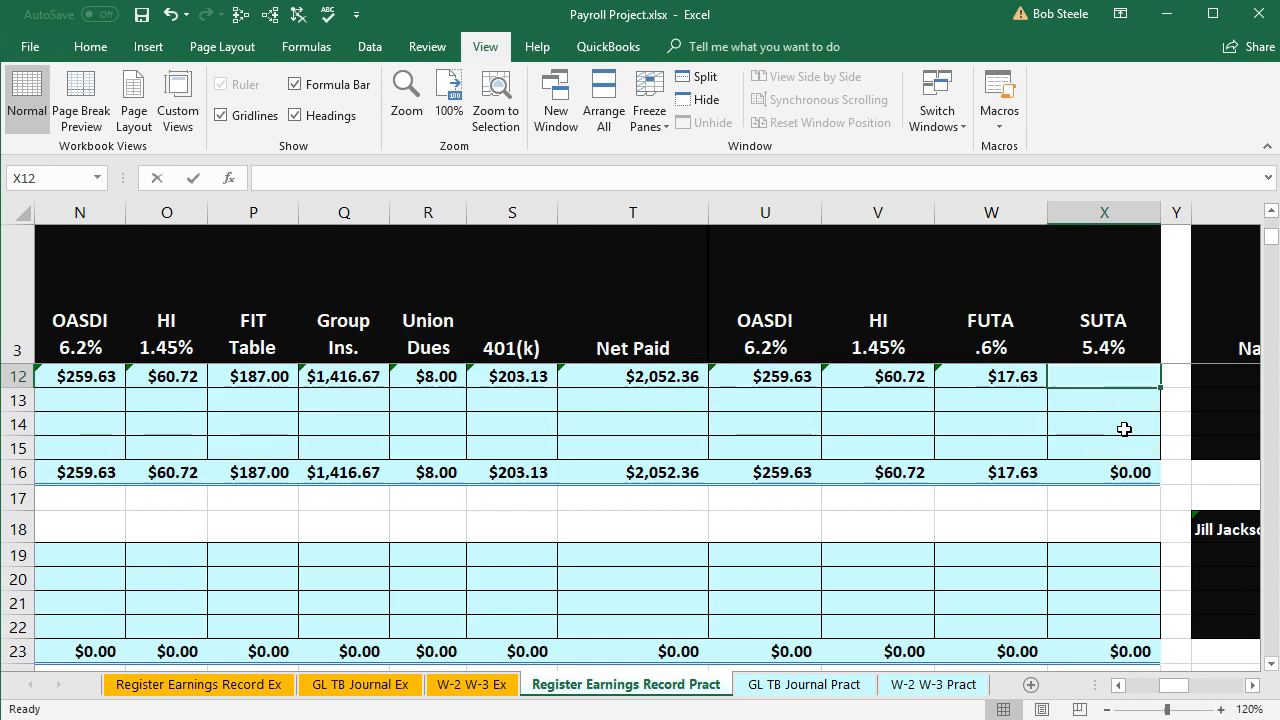
# Calculate the first employee's September SUTA tax in X12 from the SUTA wages with =M12*.054.
pyautogui.write('=')
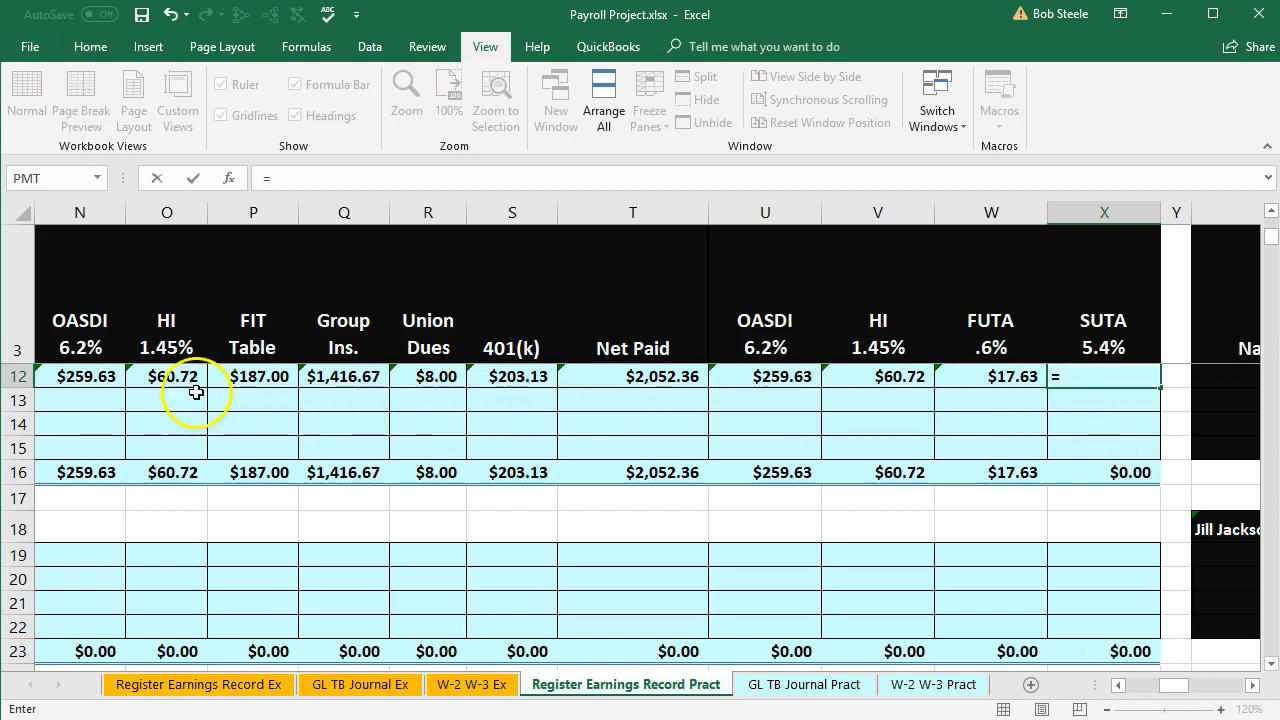
pyautogui.click(86, 376)
pyautogui.press('Left')
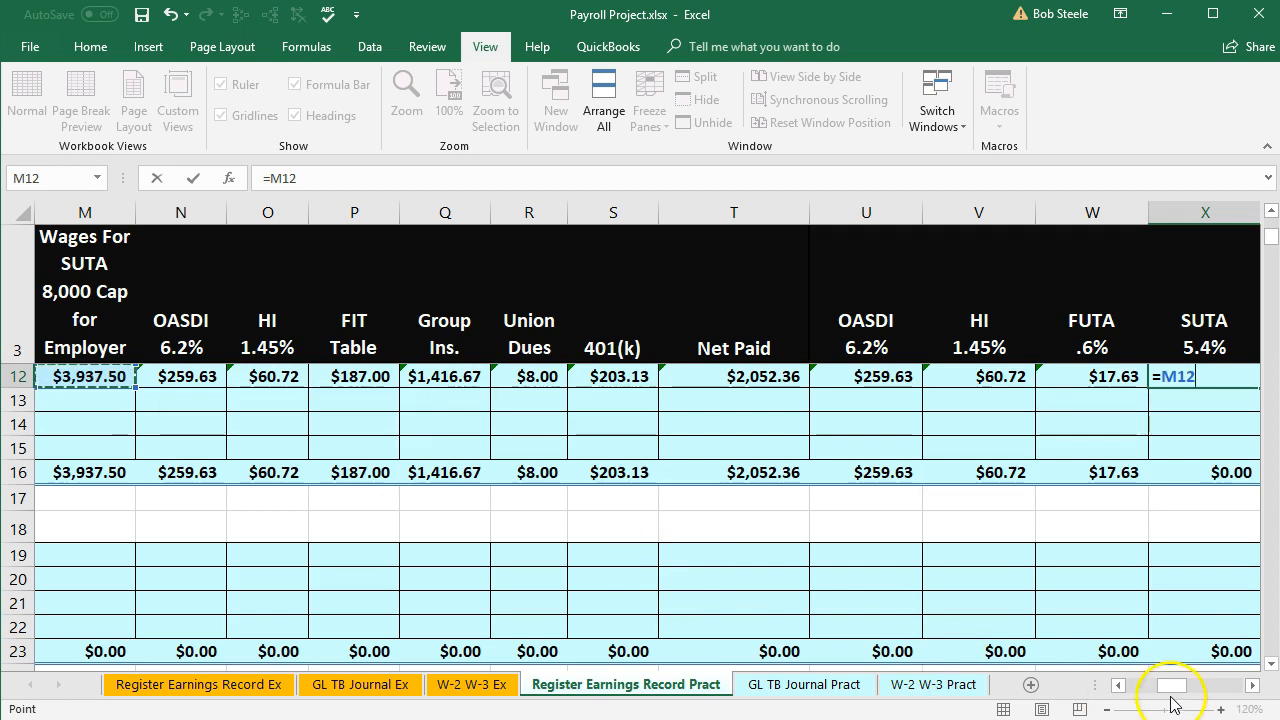
pyautogui.click(1255, 686)
pyautogui.click(1255, 686)
pyautogui.write('*')
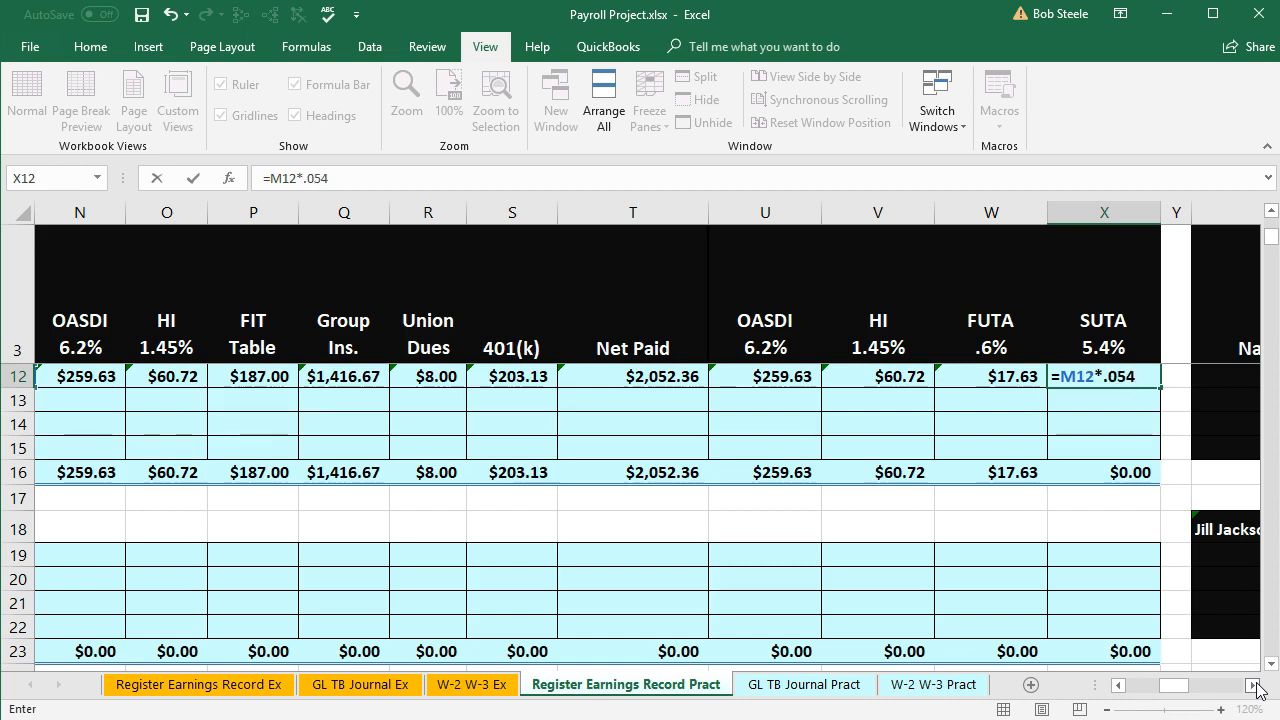
pyautogui.press('Return')
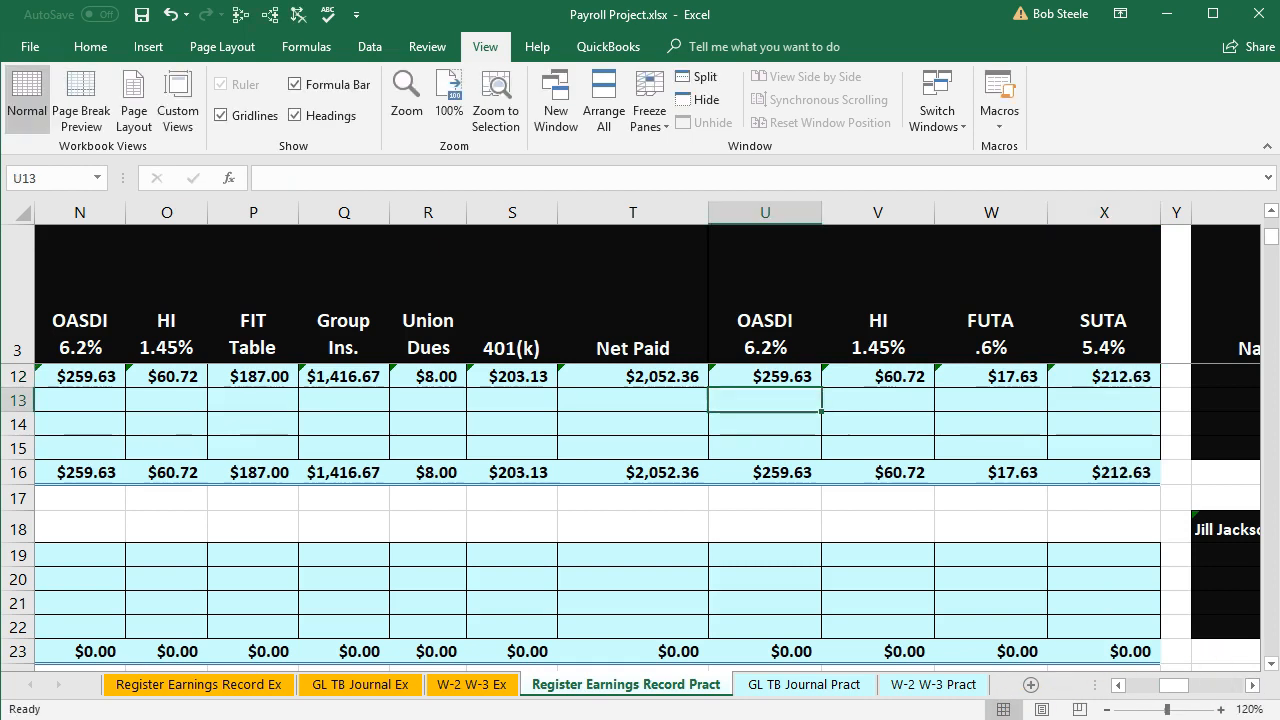
# Enter the second employee's September regular hours as 161 in D13 and regular rate as 28 in E13.
pyautogui.click(978, 404)
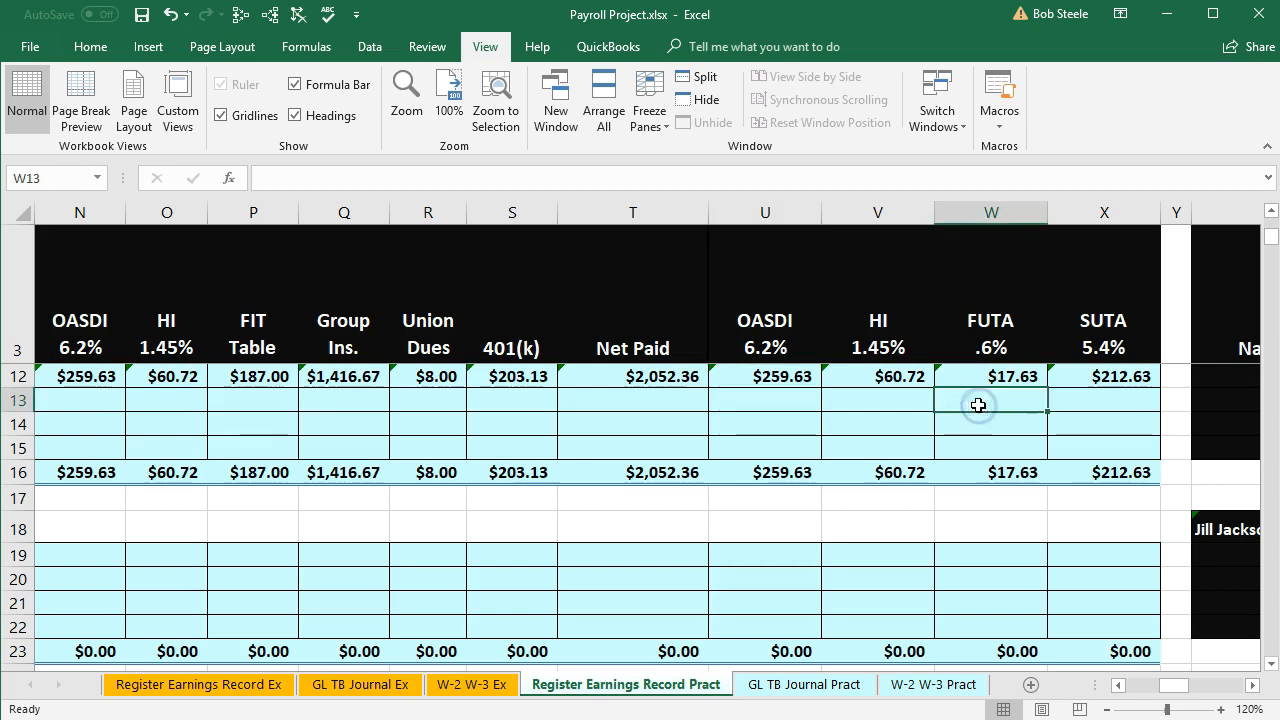
pyautogui.press('Left')
pyautogui.press('Left')
pyautogui.press('Left')
pyautogui.press('Left')
pyautogui.press('Left')
pyautogui.press('Left')
pyautogui.press('Left')
pyautogui.press('Left')
pyautogui.press('Left')
pyautogui.press('Left')
pyautogui.press('Left')
pyautogui.press('Left')
pyautogui.press('Left')
pyautogui.press('Left')
pyautogui.press('Left')
pyautogui.press('Left')
pyautogui.press('Left')
pyautogui.press('Left')
pyautogui.press('Left')
pyautogui.press('Left')
pyautogui.press('Left')
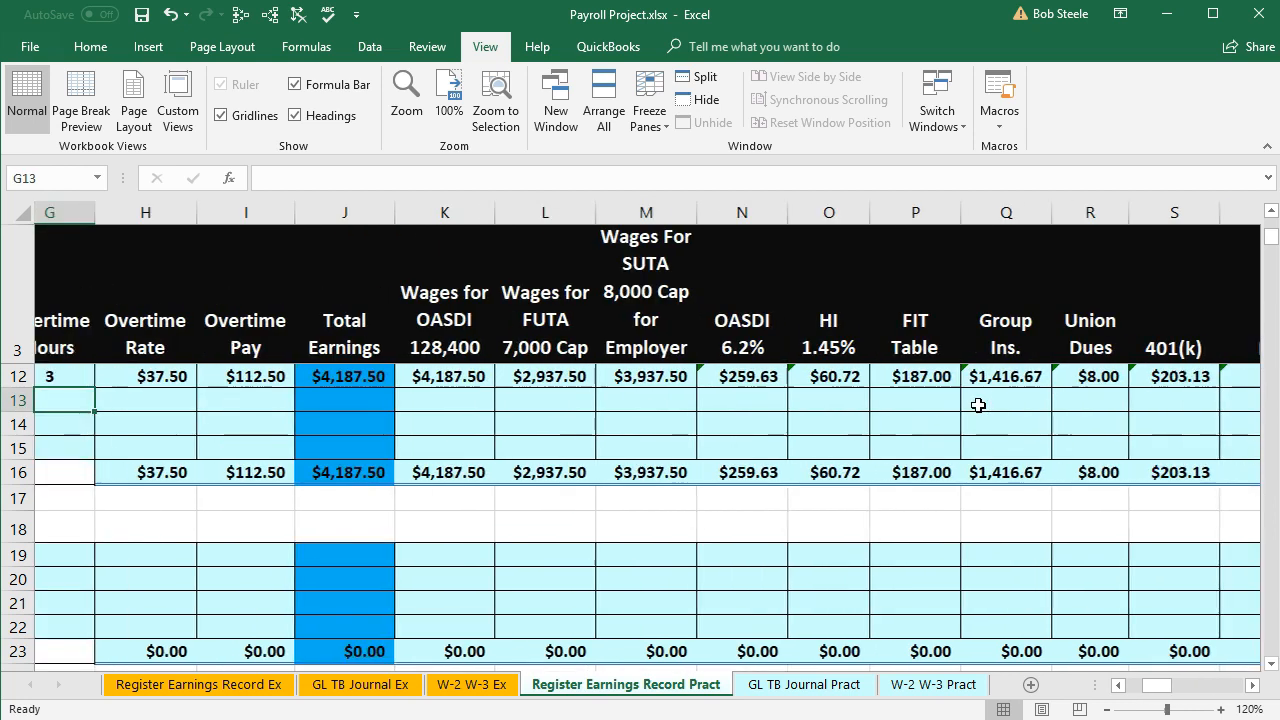
pyautogui.press('Left')
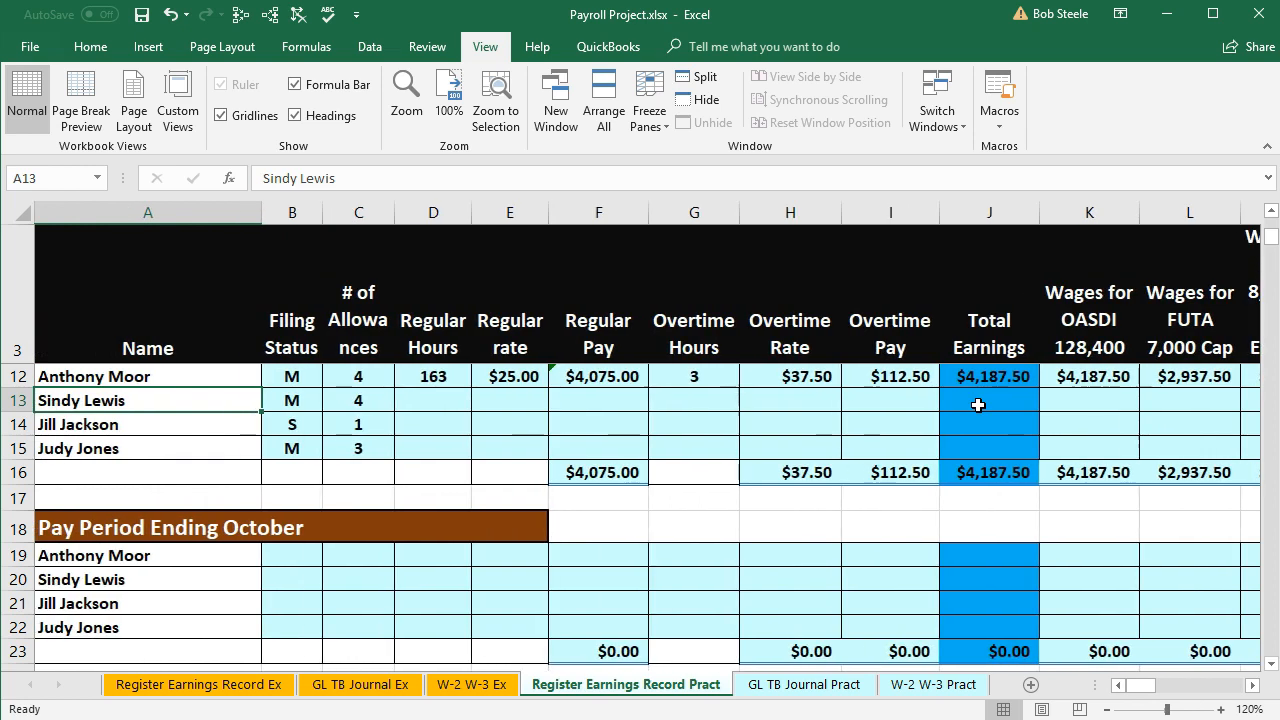
pyautogui.press('Right')
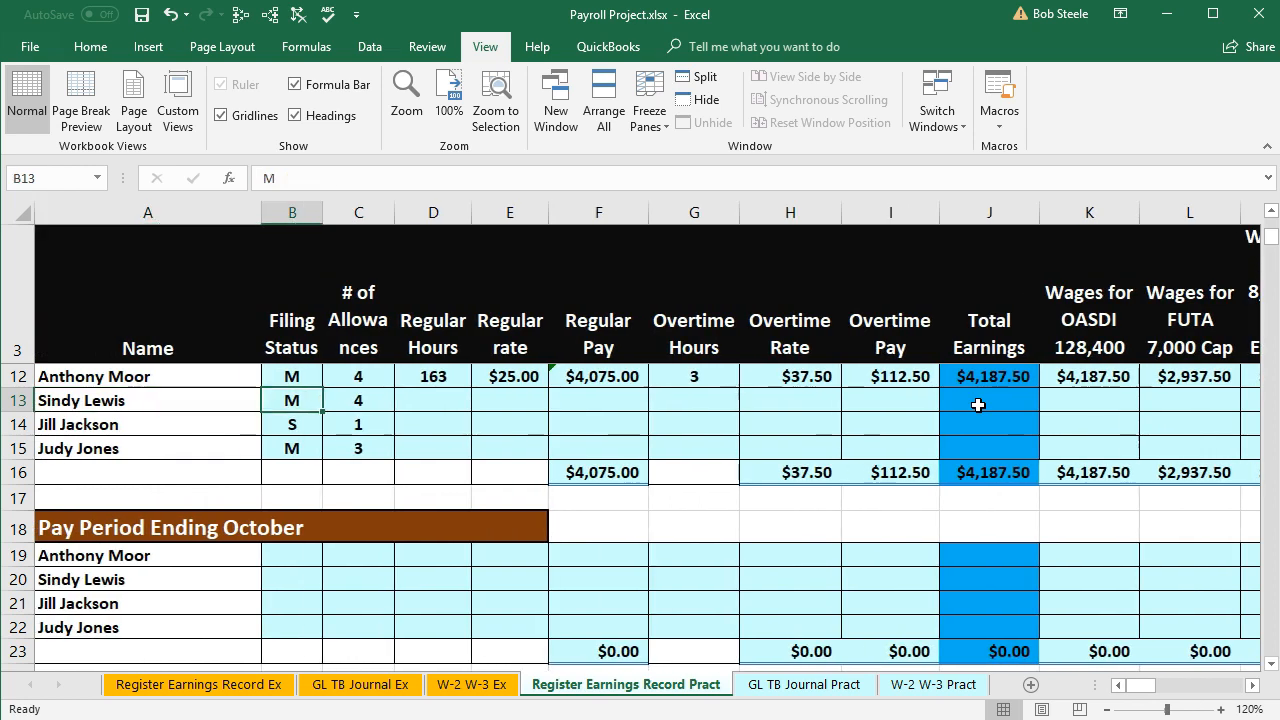
pyautogui.press('Right')
pyautogui.press('Right')
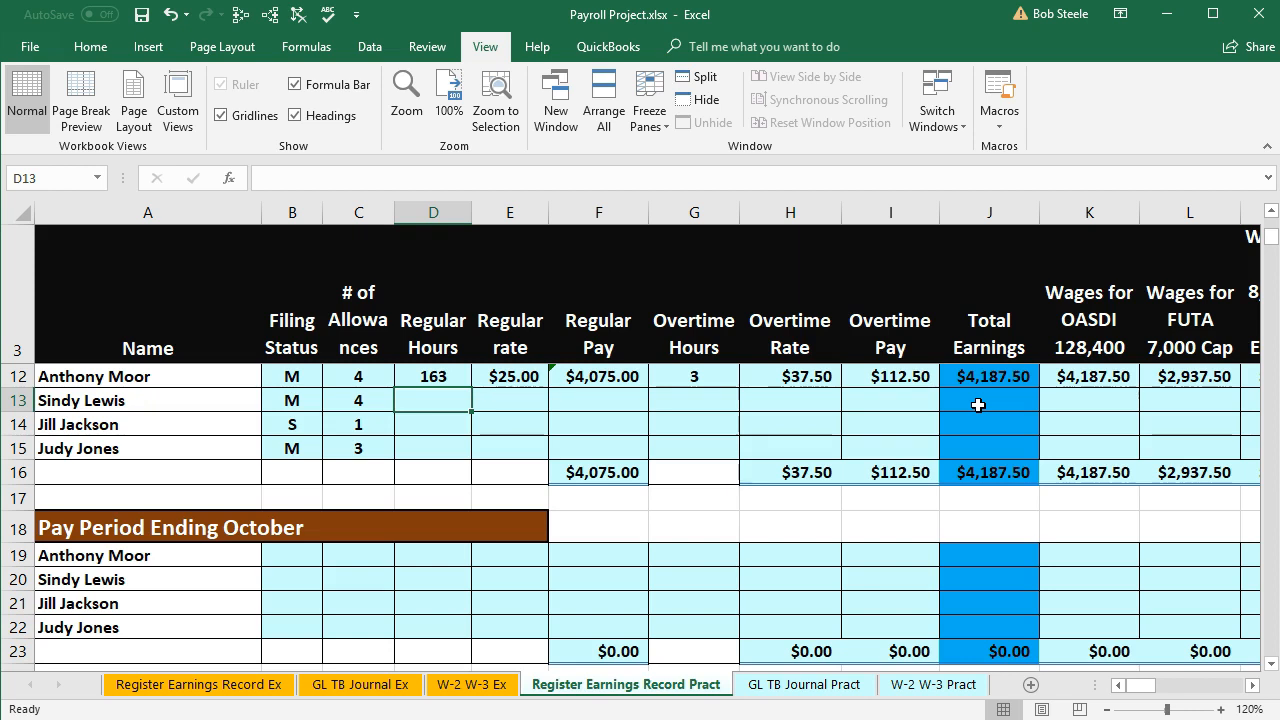
pyautogui.write('161')
pyautogui.press('Right')
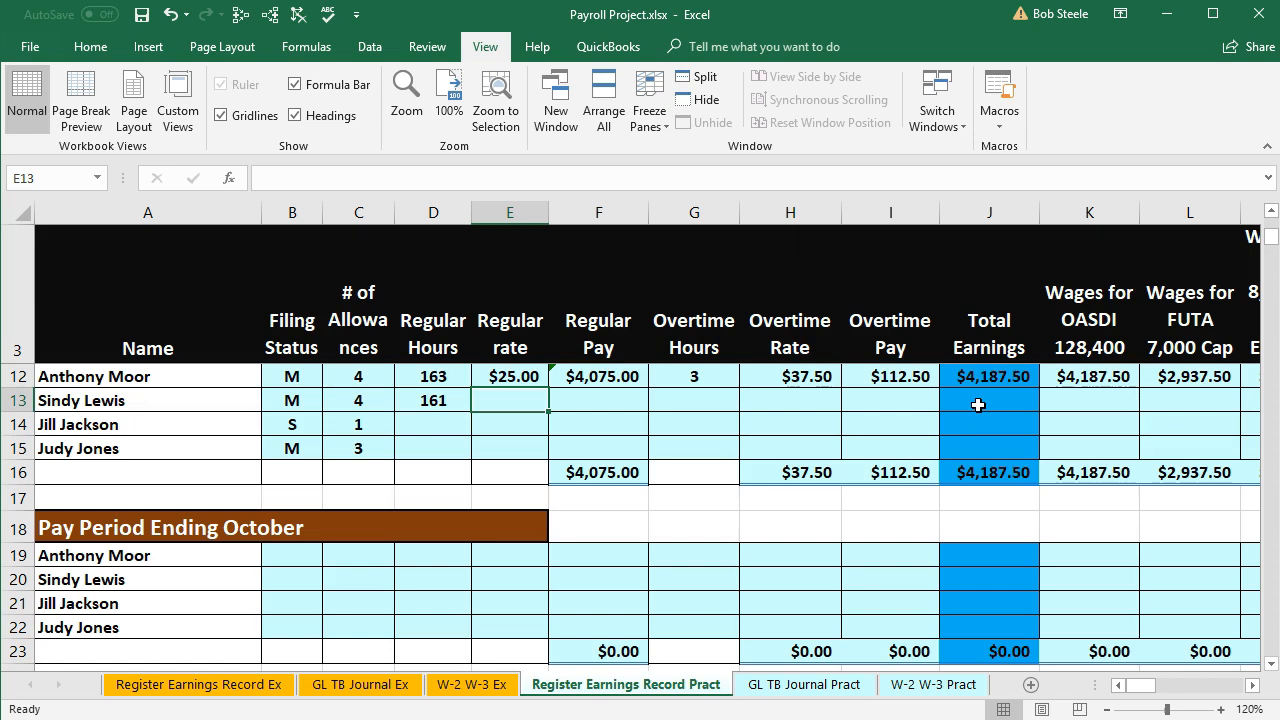
pyautogui.write('28')
pyautogui.press('Right')
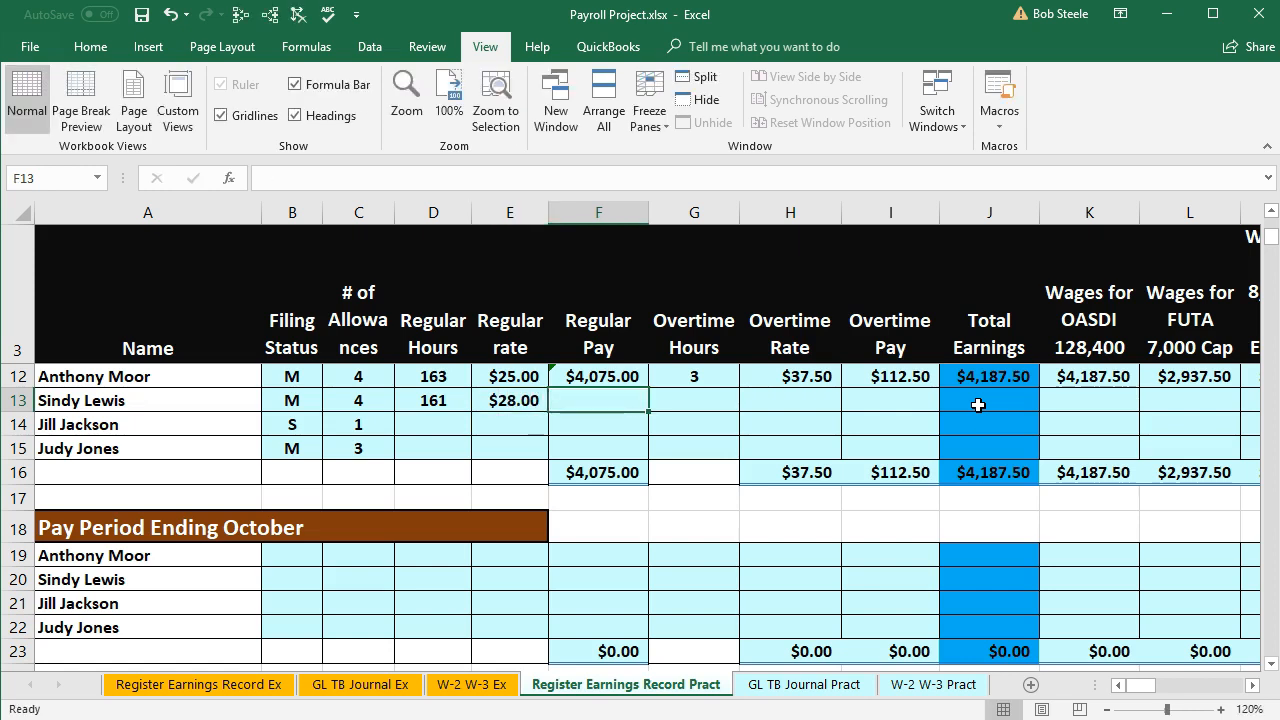
# Calculate the second employee's September regular pay in F13 with =D13*E13.
pyautogui.write('=')
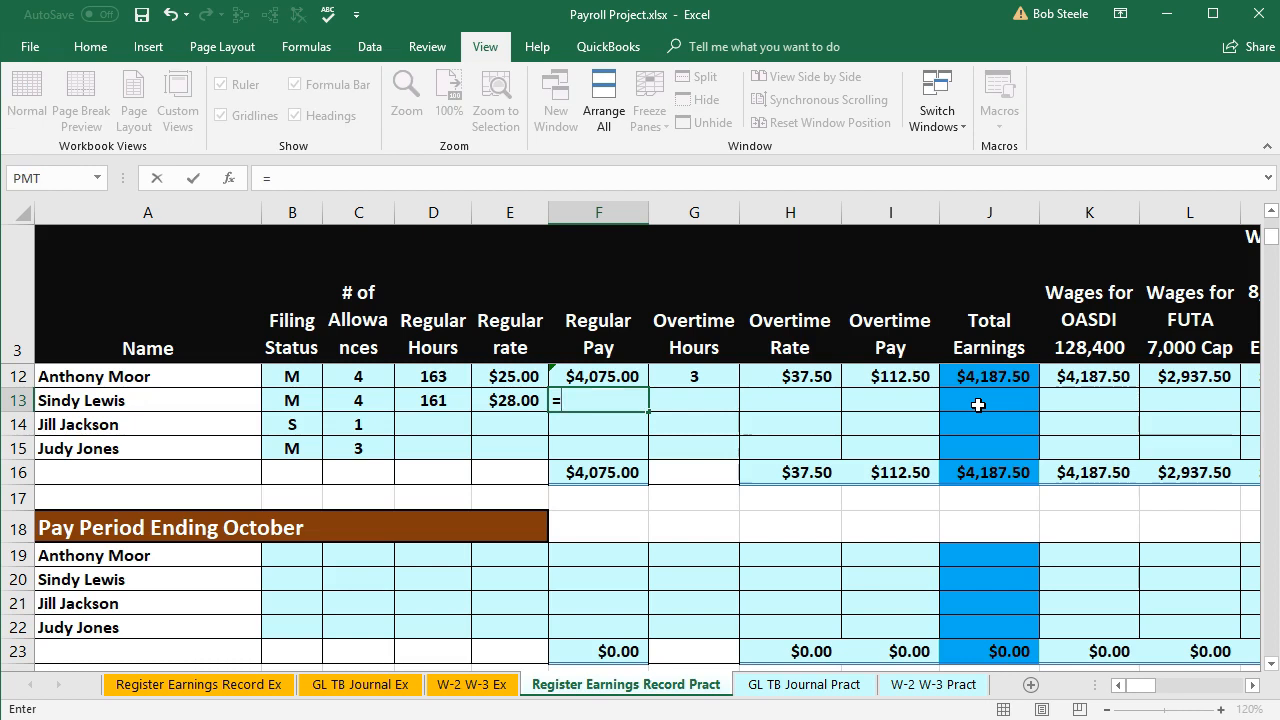
pyautogui.click(440, 402)
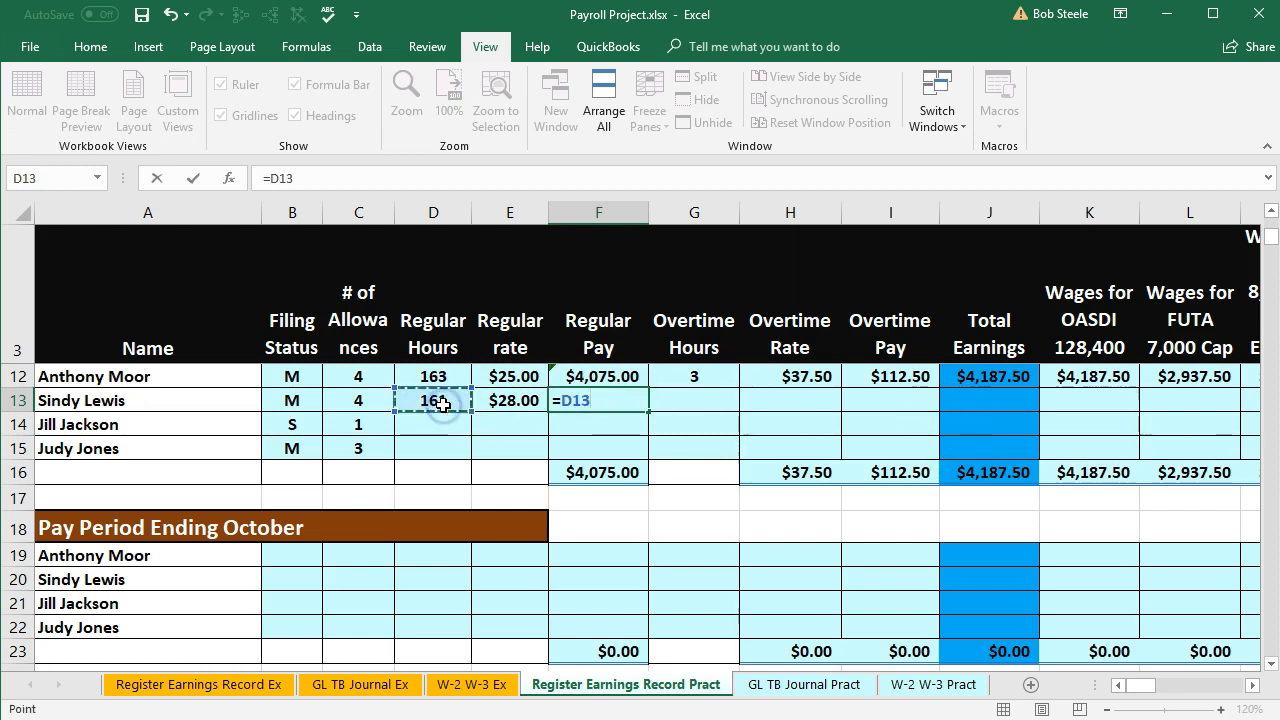
pyautogui.write('*')
pyautogui.click(496, 398)
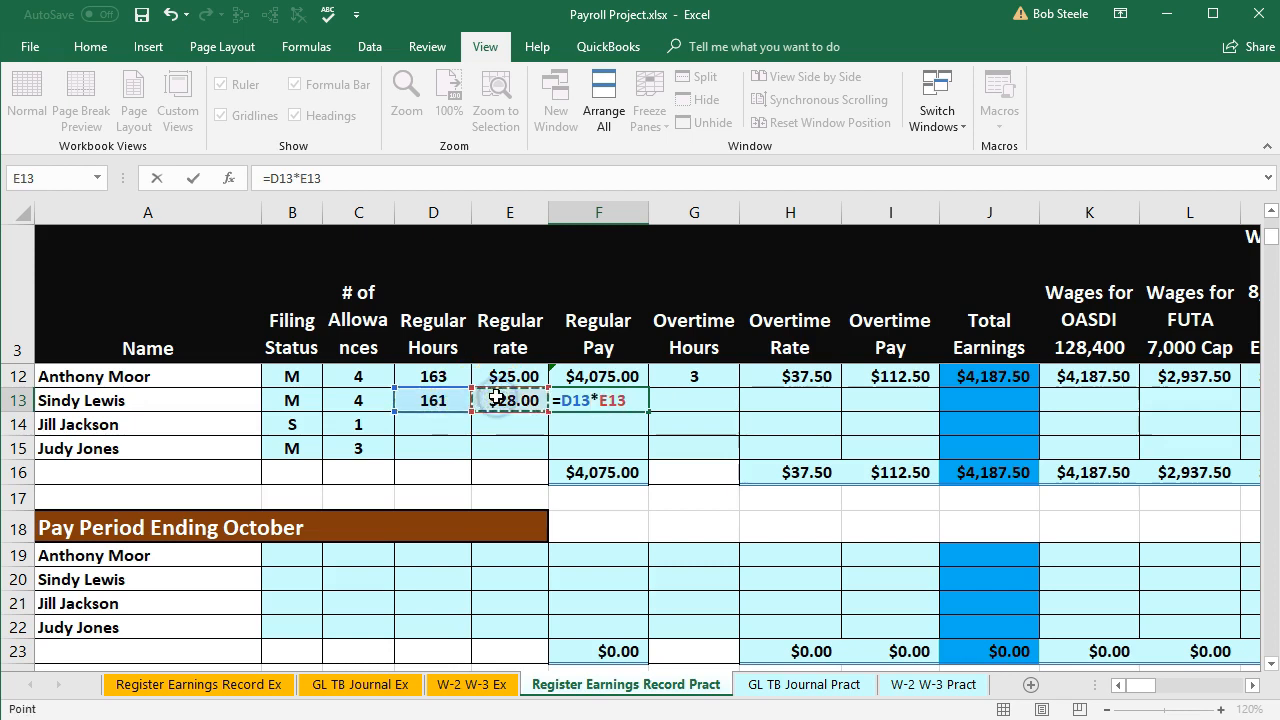
pyautogui.press('Tab')
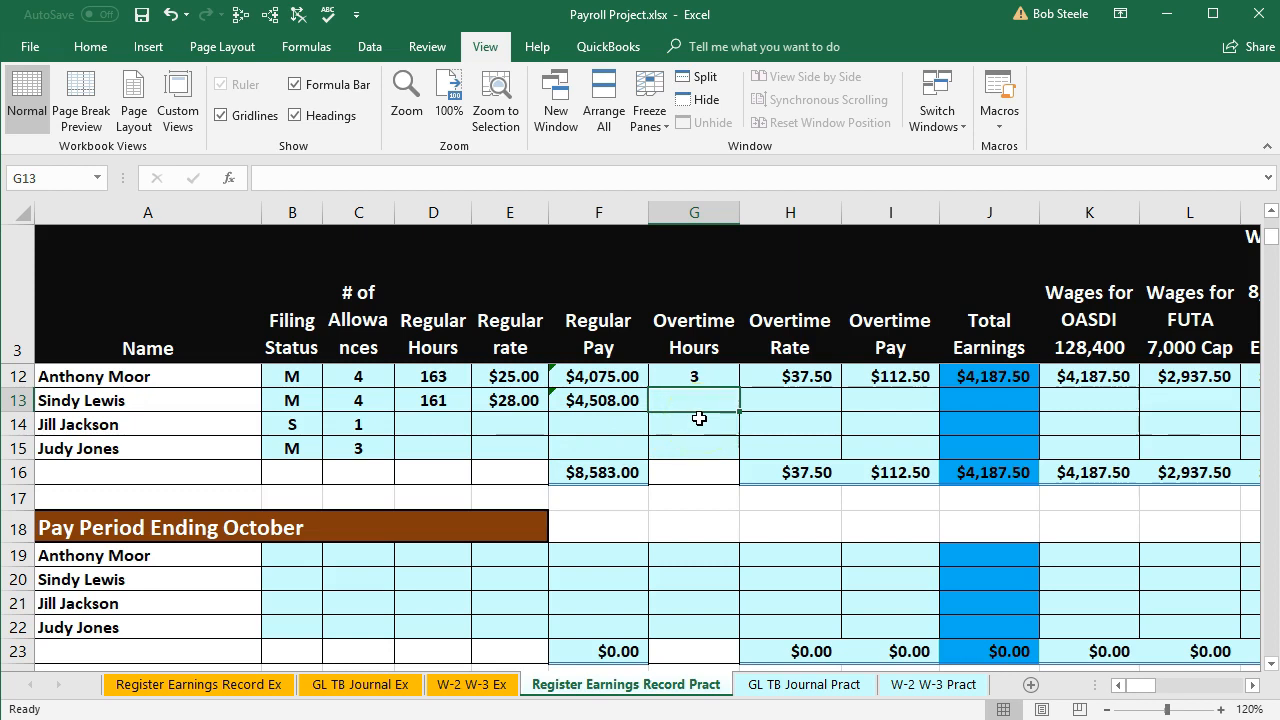
# Enter 1 overtime hour in G13 for the second employee and calculate the overtime rate in H13 with =E13*1.5.
pyautogui.write('1')
pyautogui.press('Tab')
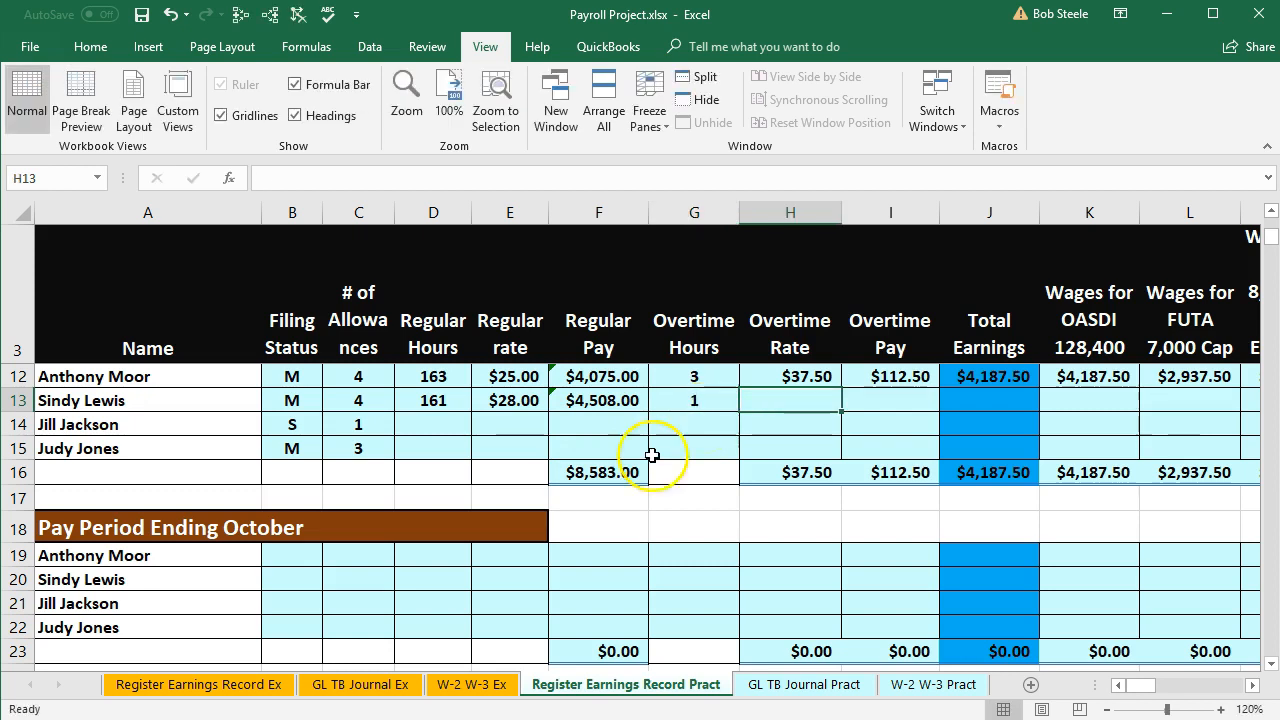
pyautogui.scroll(1, 806, 452)
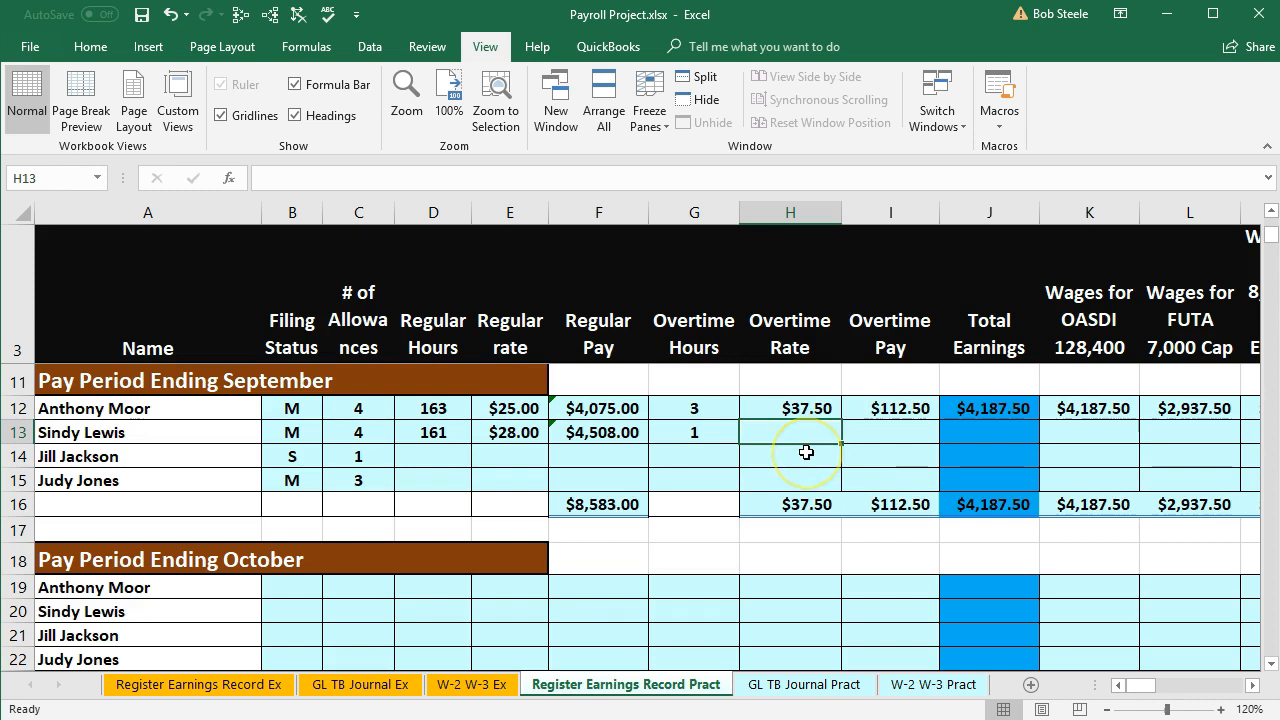
pyautogui.write('=')
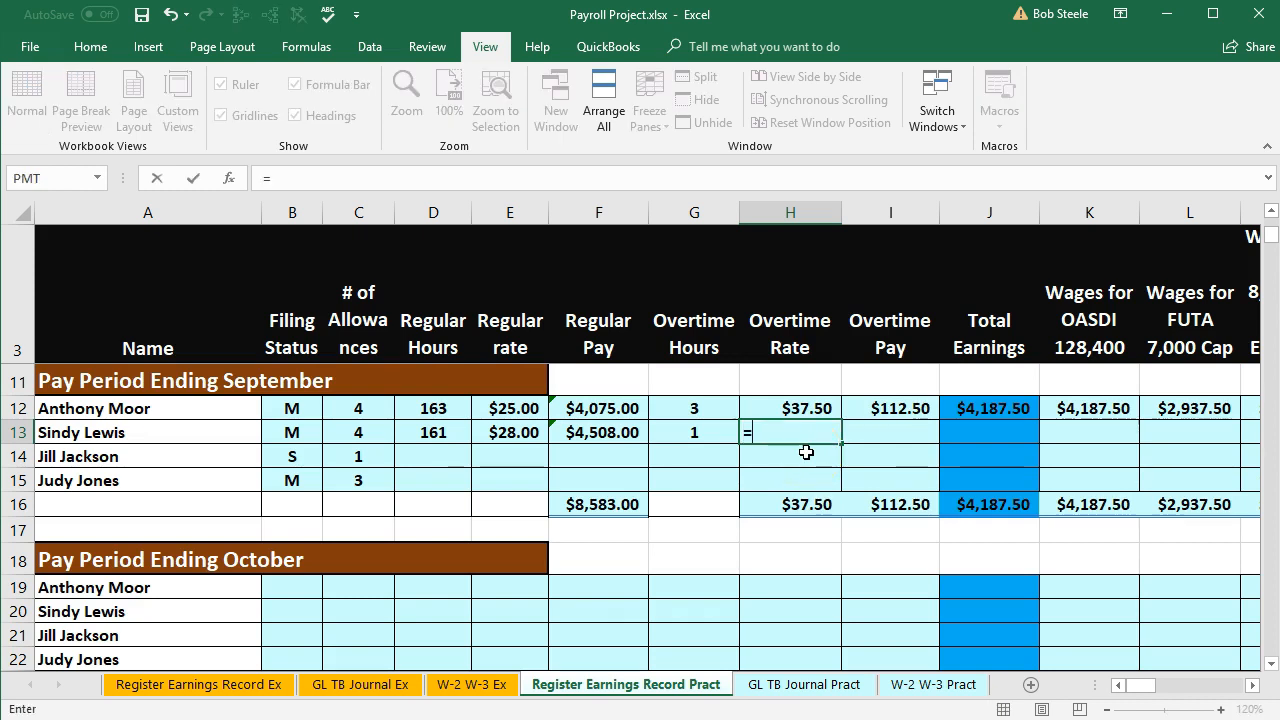
pyautogui.click(497, 437)
pyautogui.write('*')
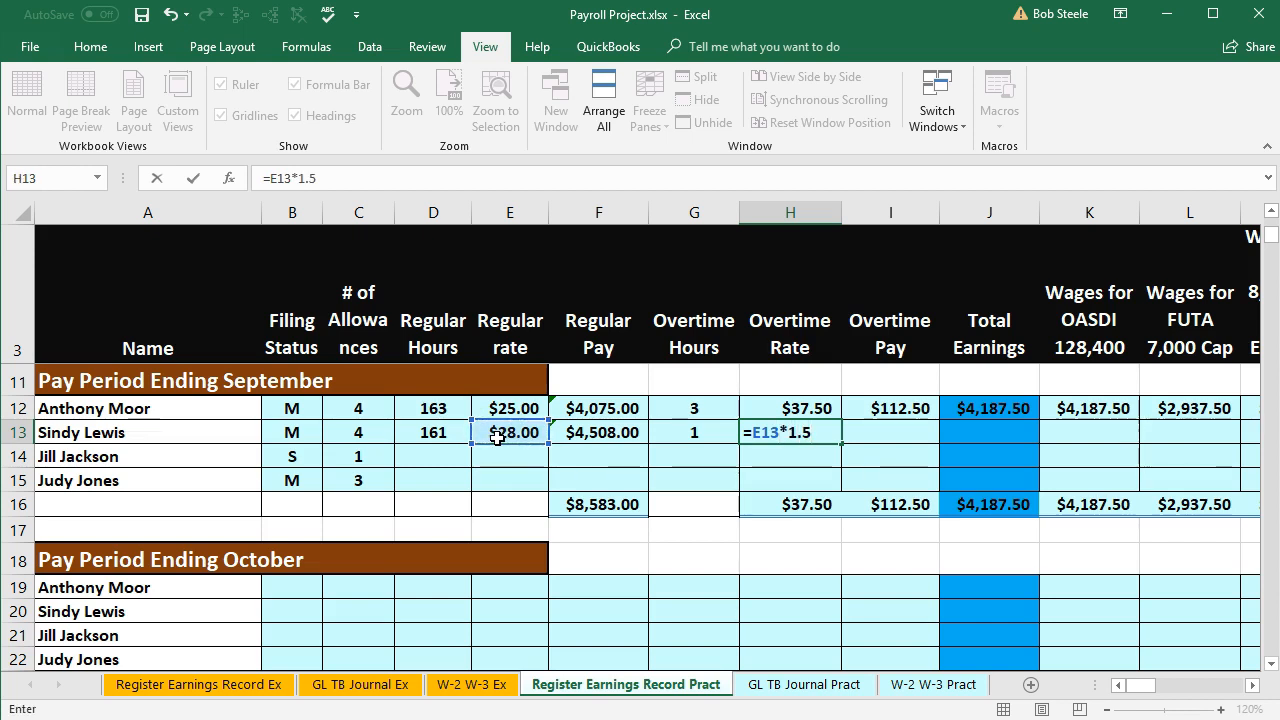
pyautogui.press('Tab')
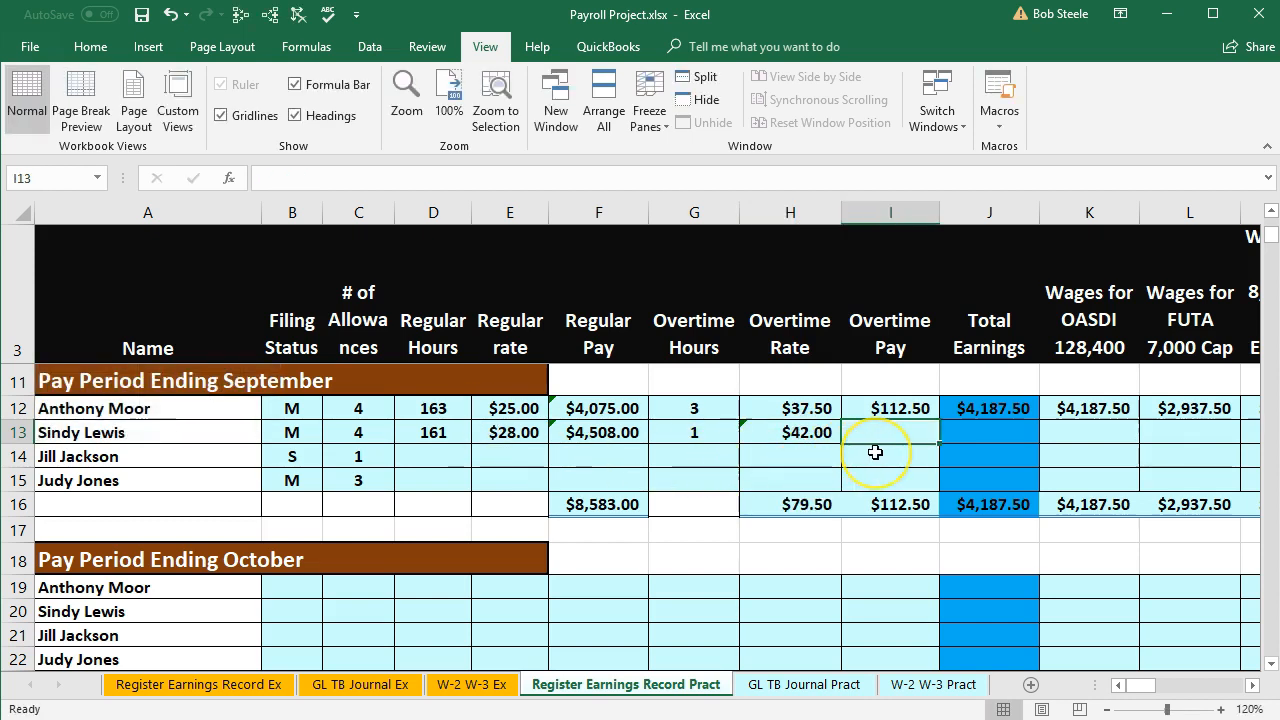
# Calculate the second employee's September overtime pay in I13 with =G13*H13.
pyautogui.write('=')
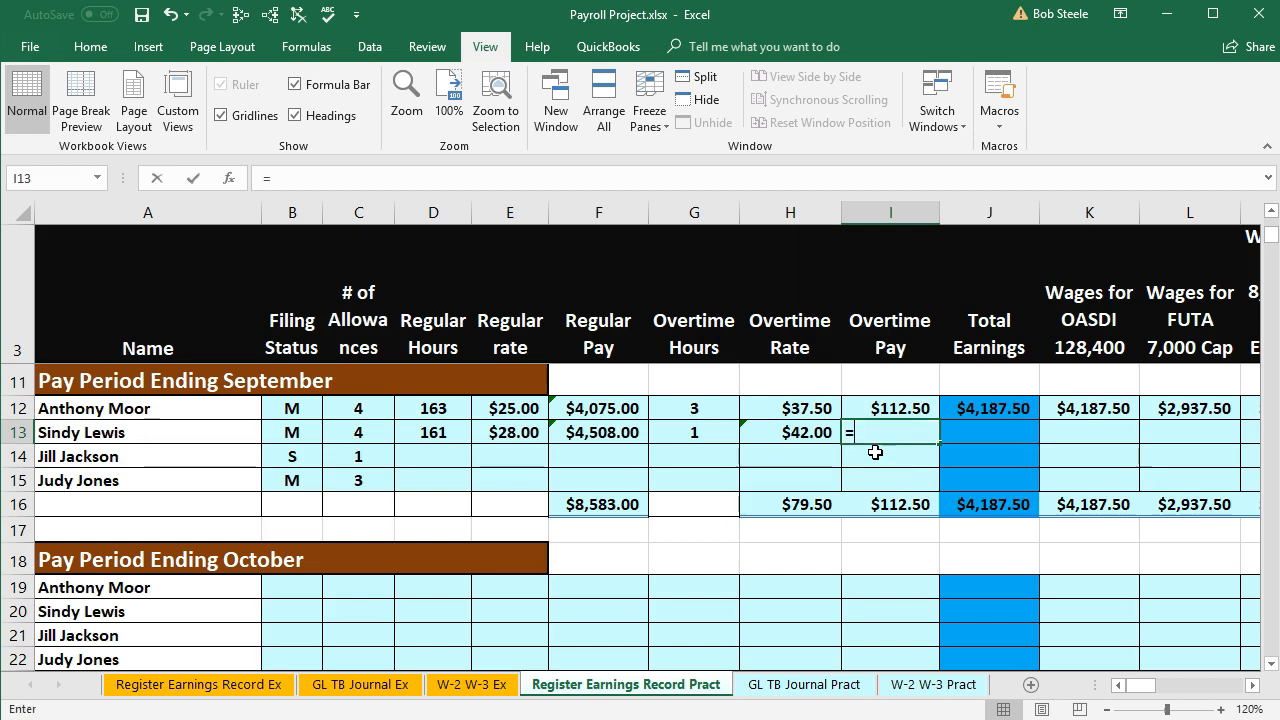
pyautogui.click(700, 434)
pyautogui.write('*')
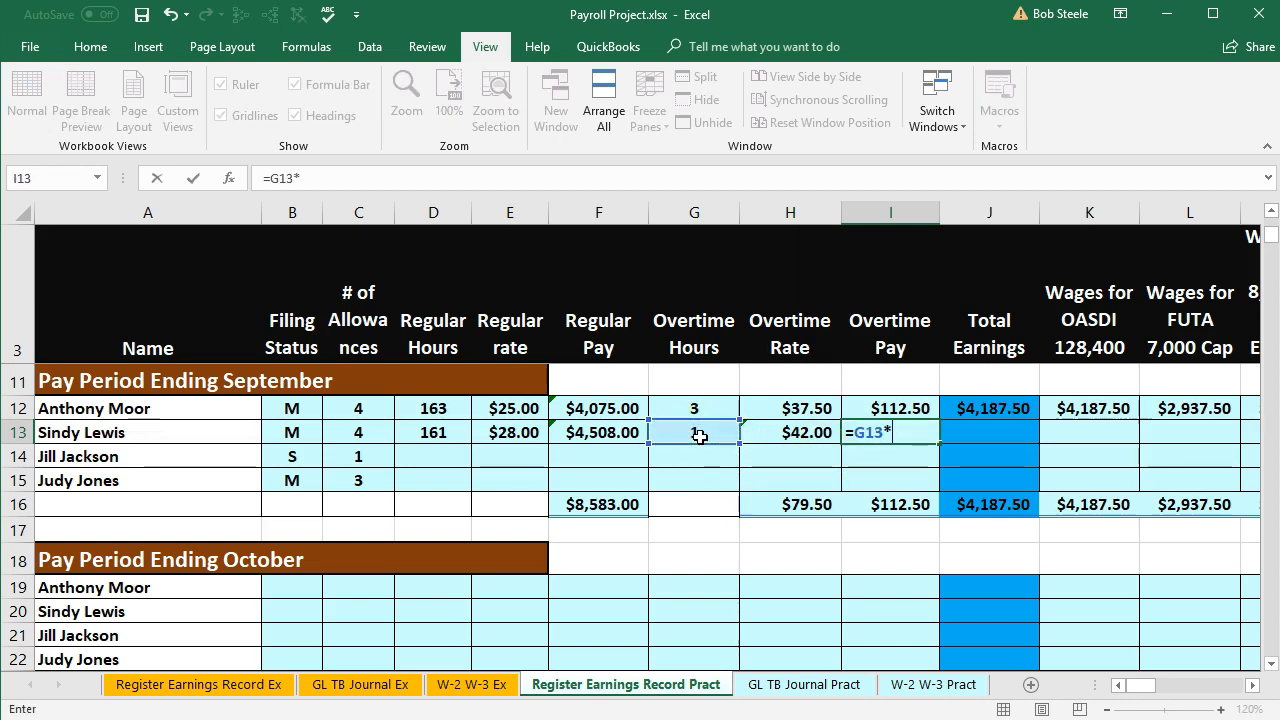
pyautogui.click(793, 437)
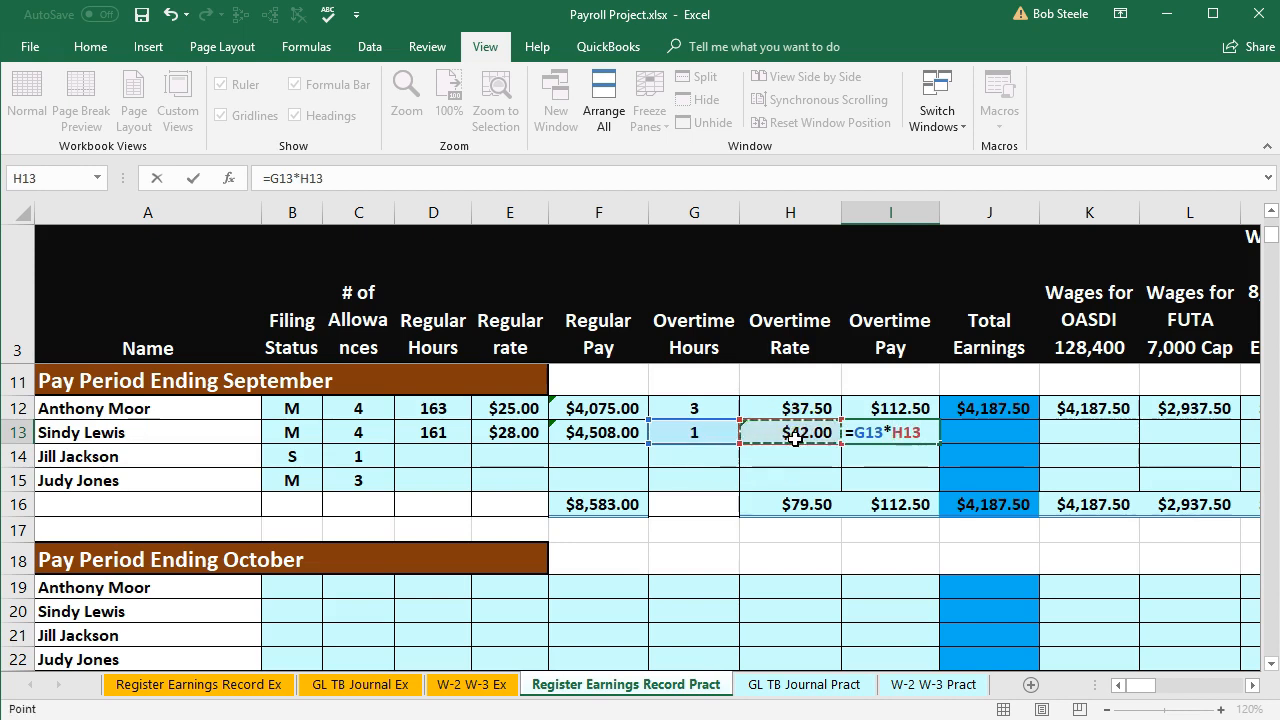
pyautogui.press('Tab')
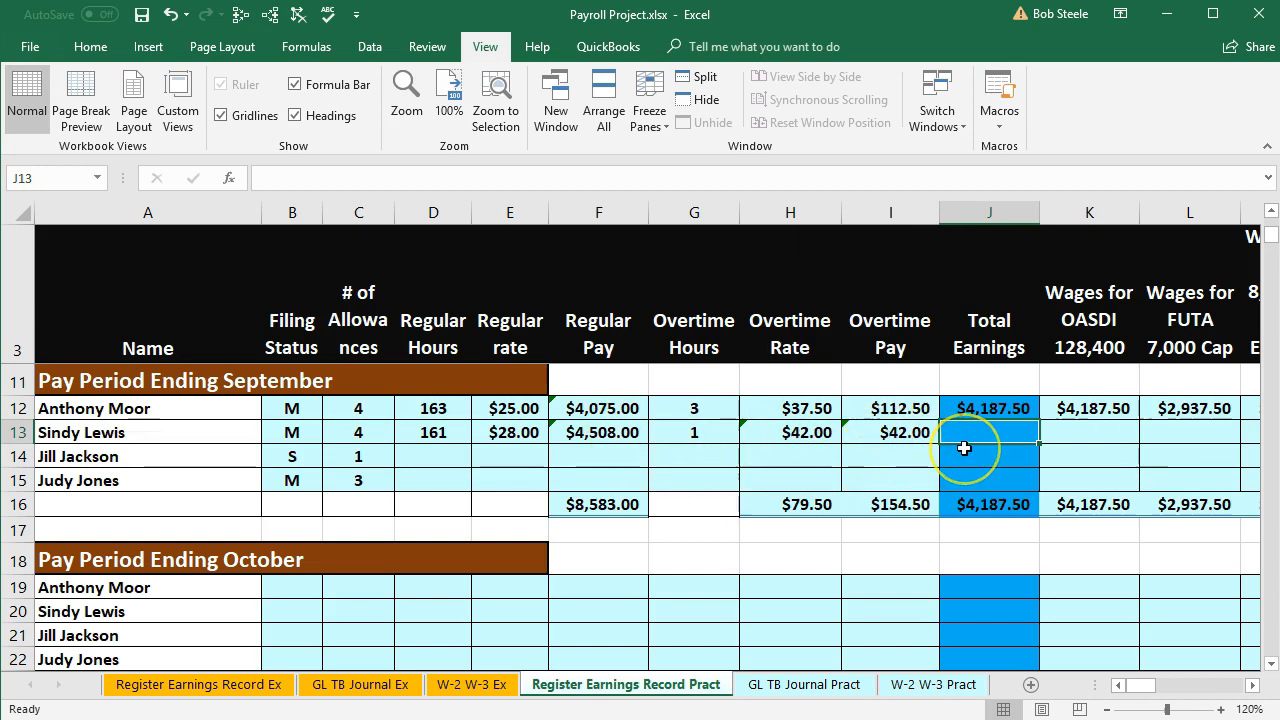
# Calculate the second employee's September total earnings in J13 with =F13+I13.
pyautogui.write('=')
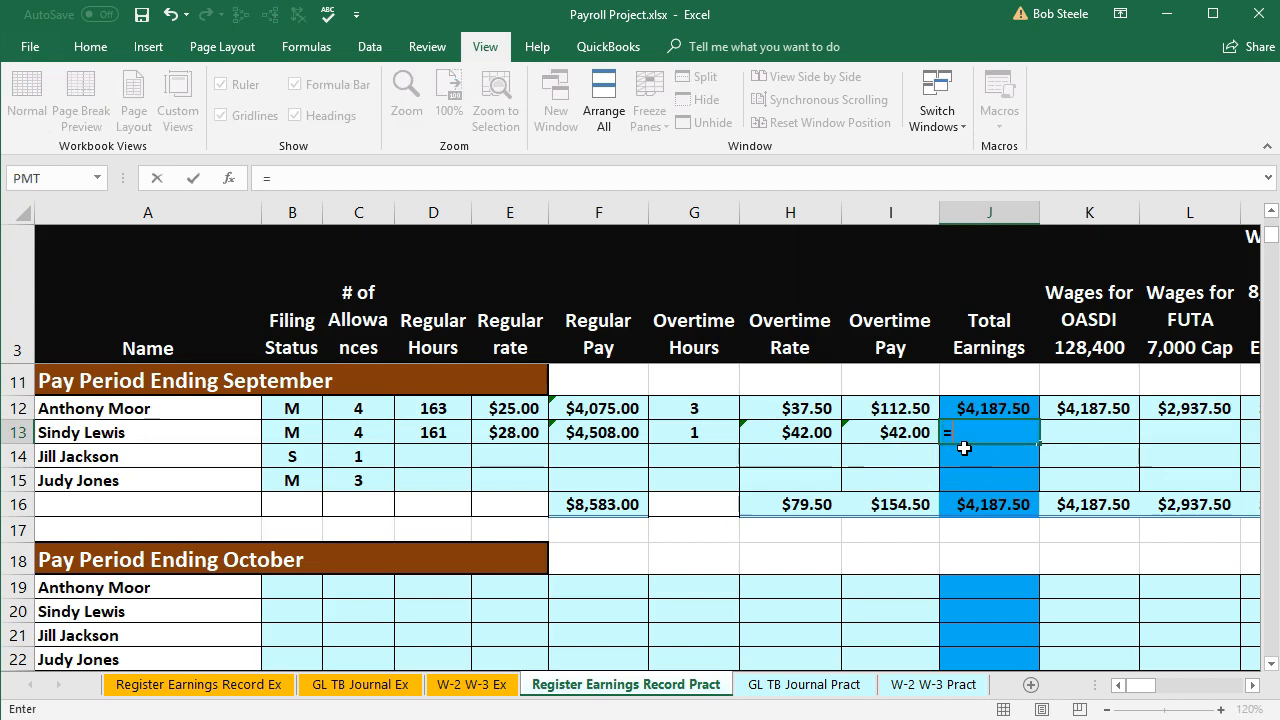
pyautogui.click(610, 432)
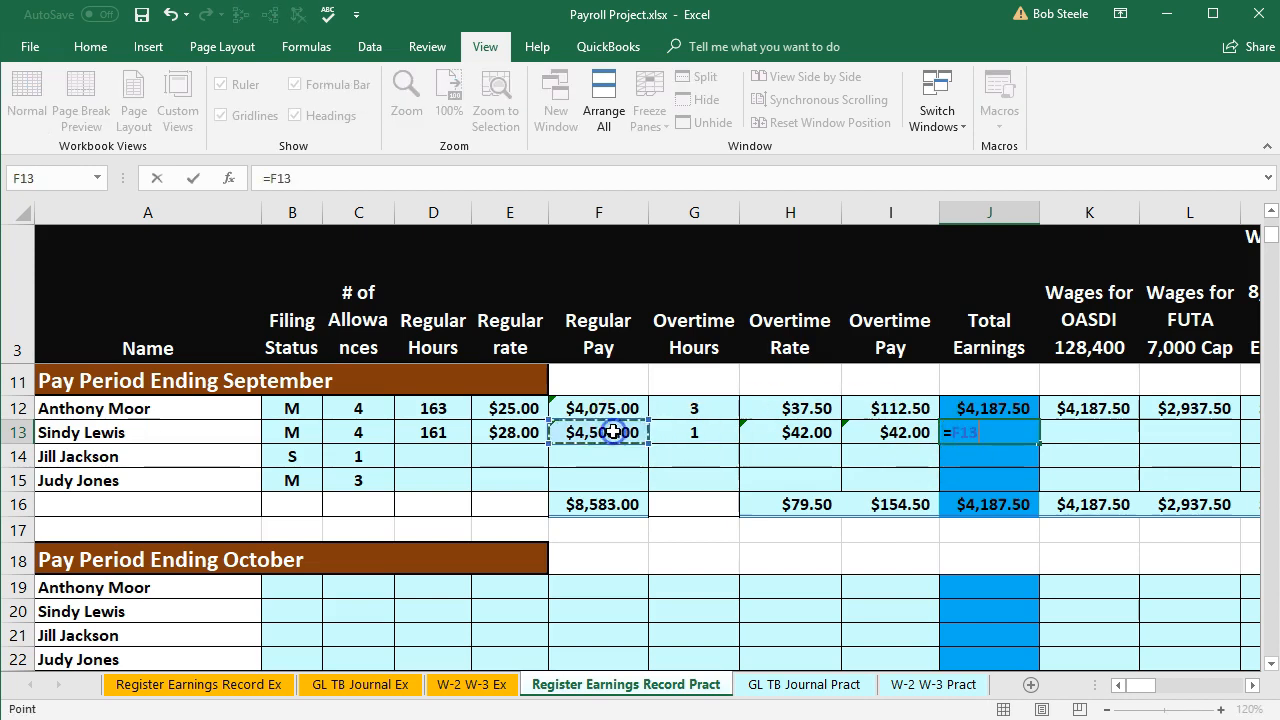
pyautogui.write('+')
pyautogui.click(886, 437)
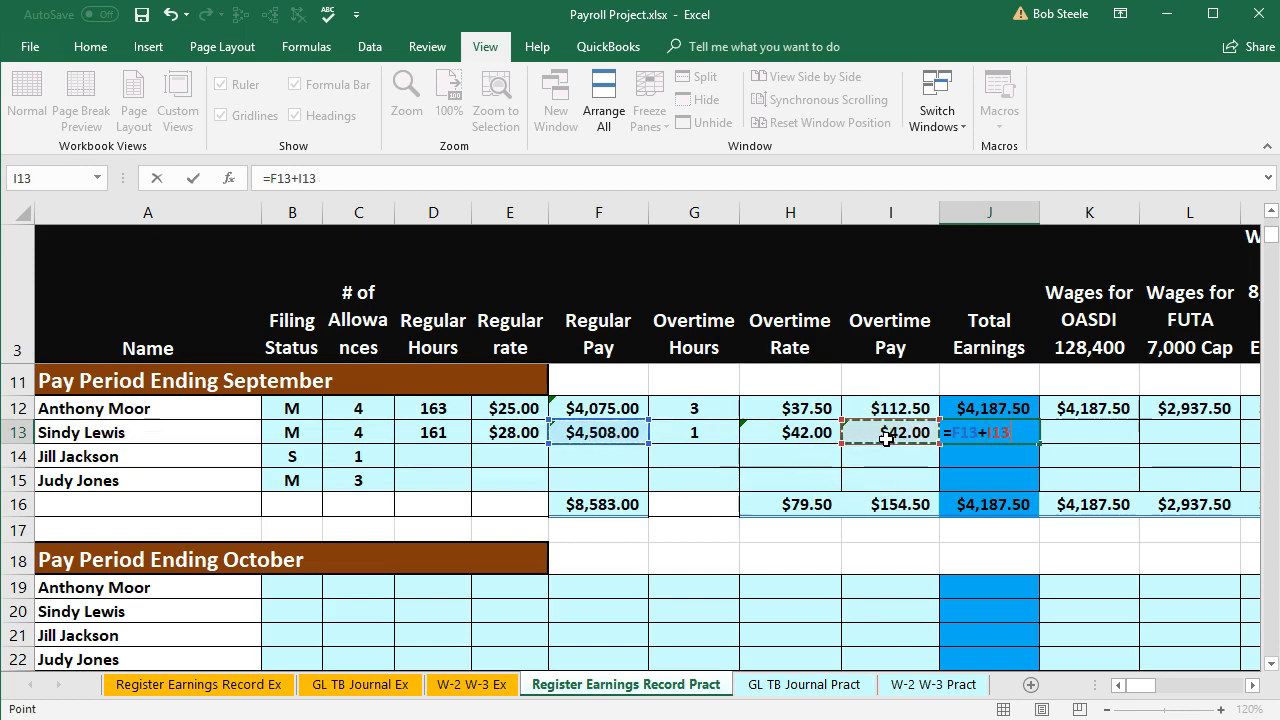
pyautogui.press('Tab')
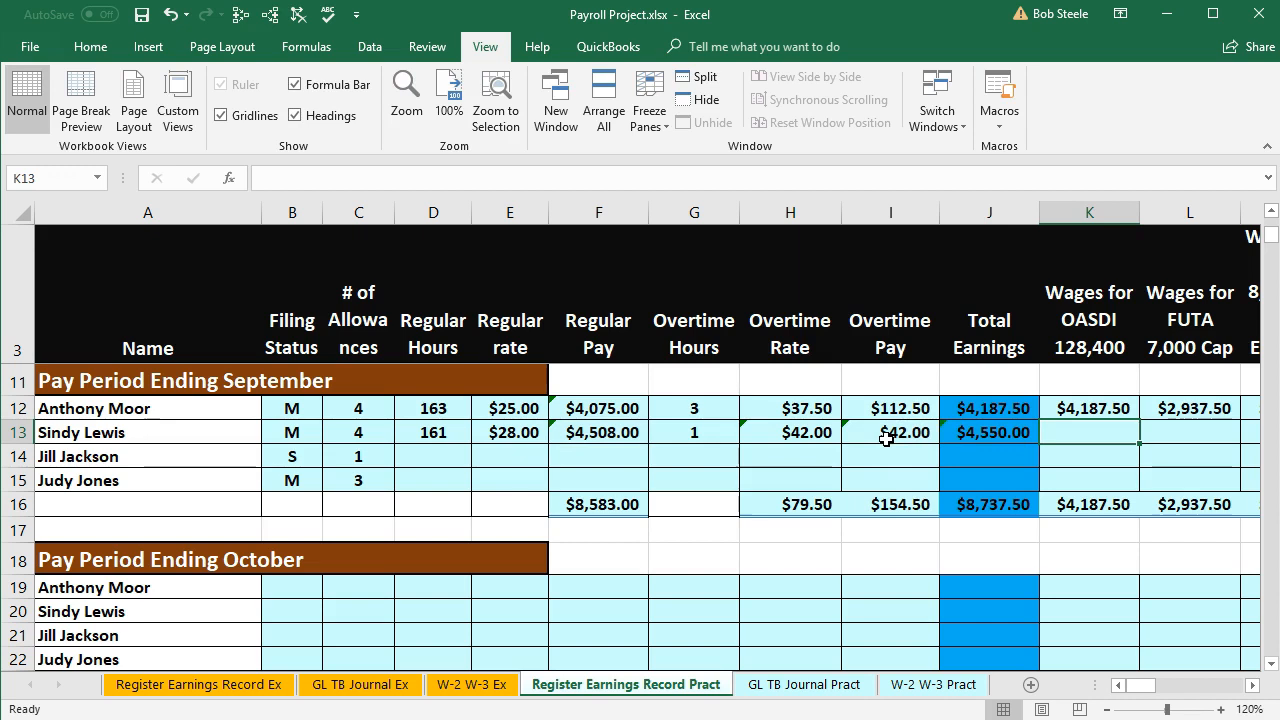
# Set the second employee's September OASDI wages in K13 equal to the total earnings in J13.
pyautogui.click(1252, 685)
pyautogui.click(1252, 685)
pyautogui.click(1252, 685)
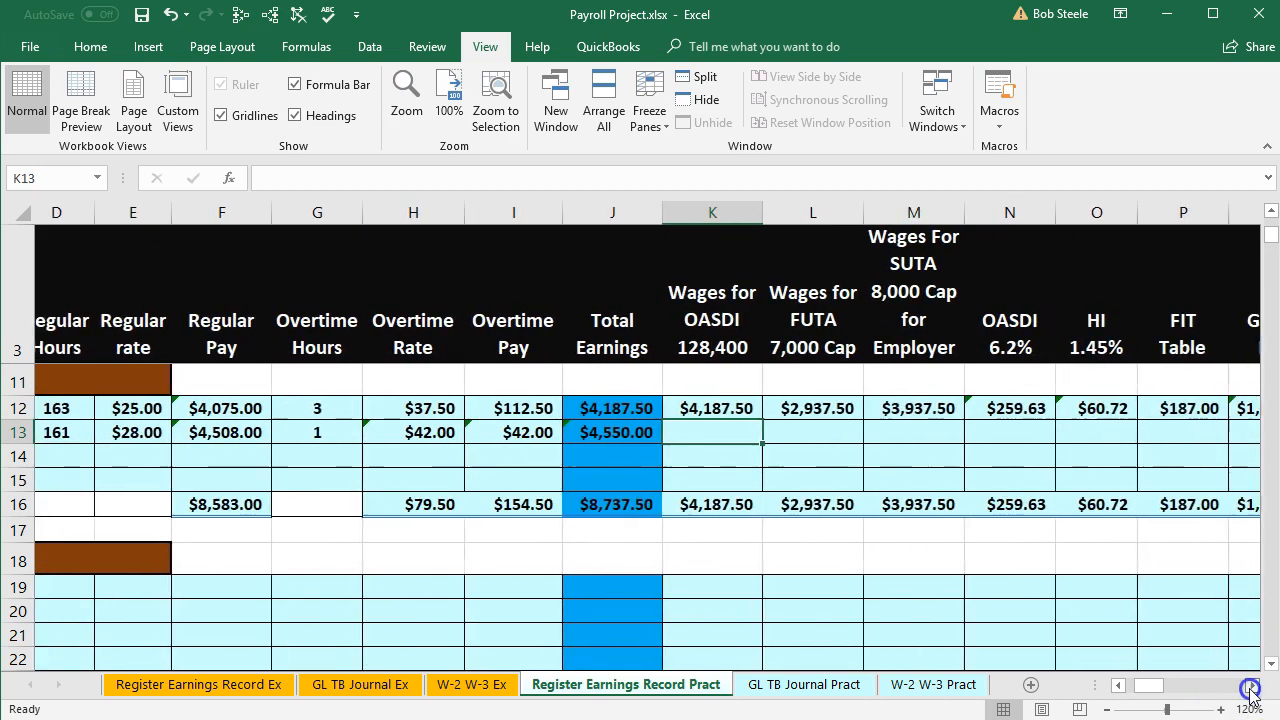
pyautogui.click(1252, 685)
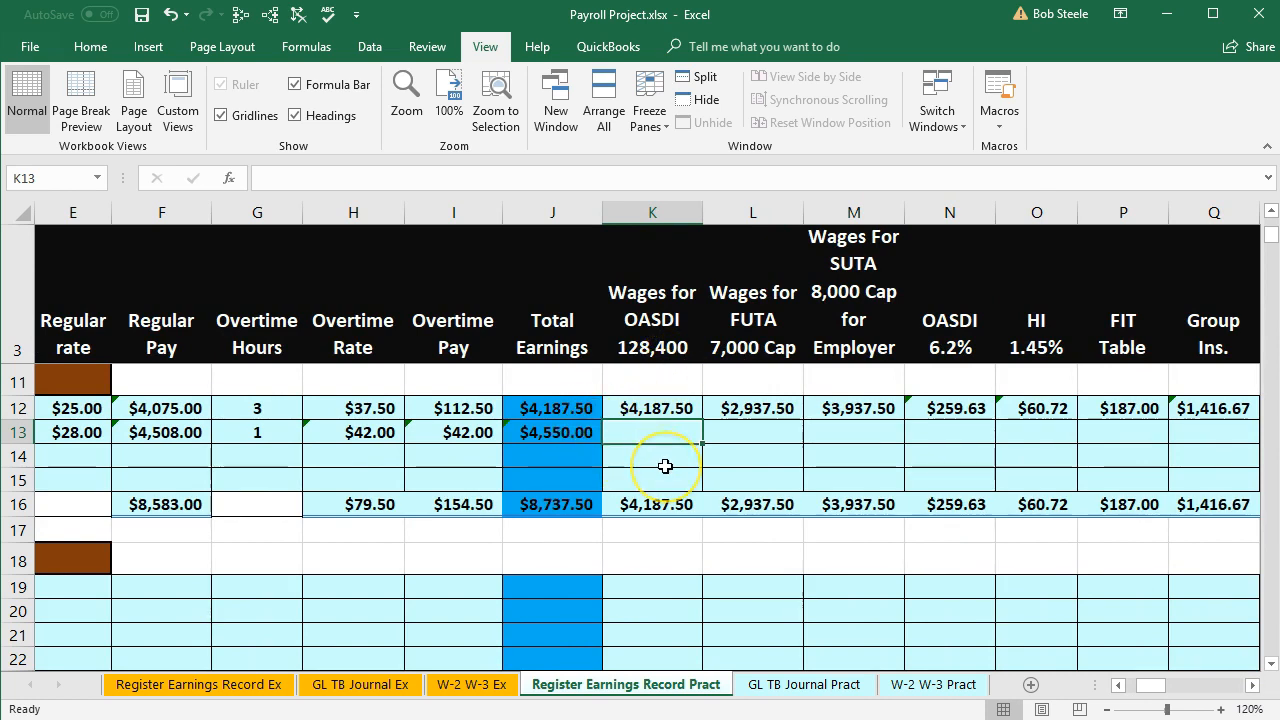
pyautogui.write('=')
pyautogui.click(581, 432)
pyautogui.press('Tab')
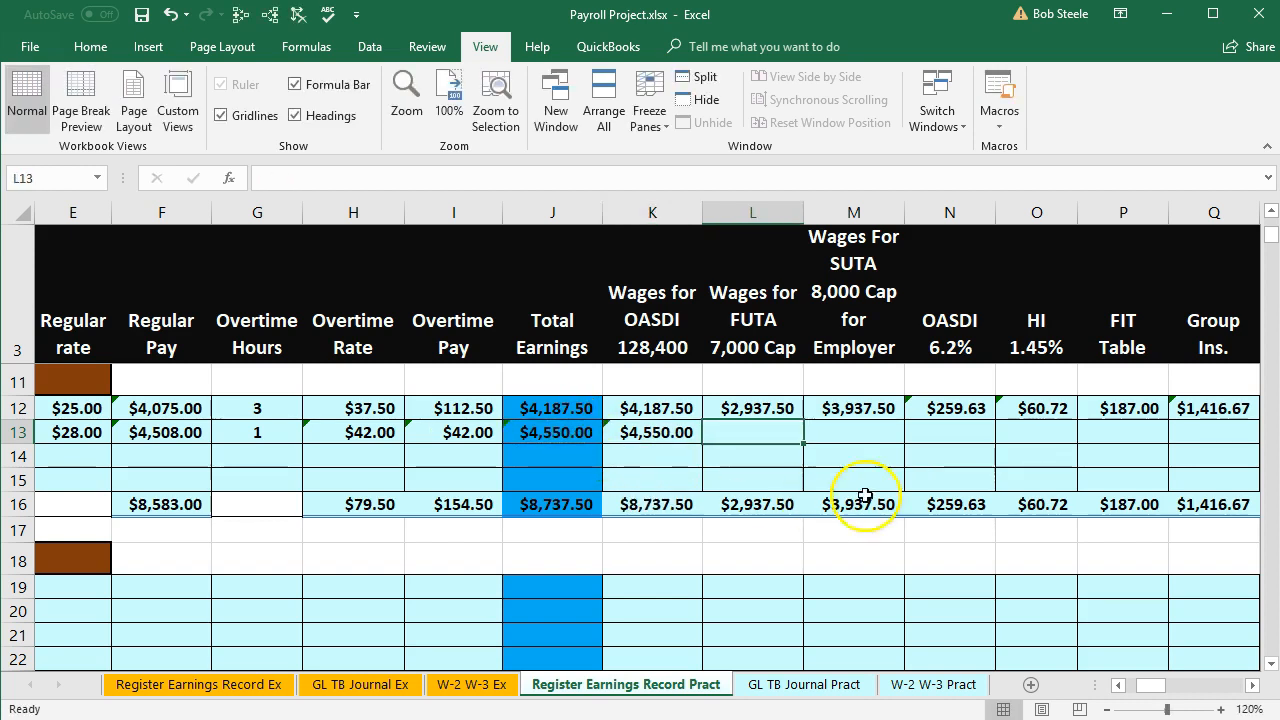
# Calculate the second employee's September FUTA wages in L13 with =7000-L6, and check the combined sum of L13 and L6.
pyautogui.click(1252, 685)
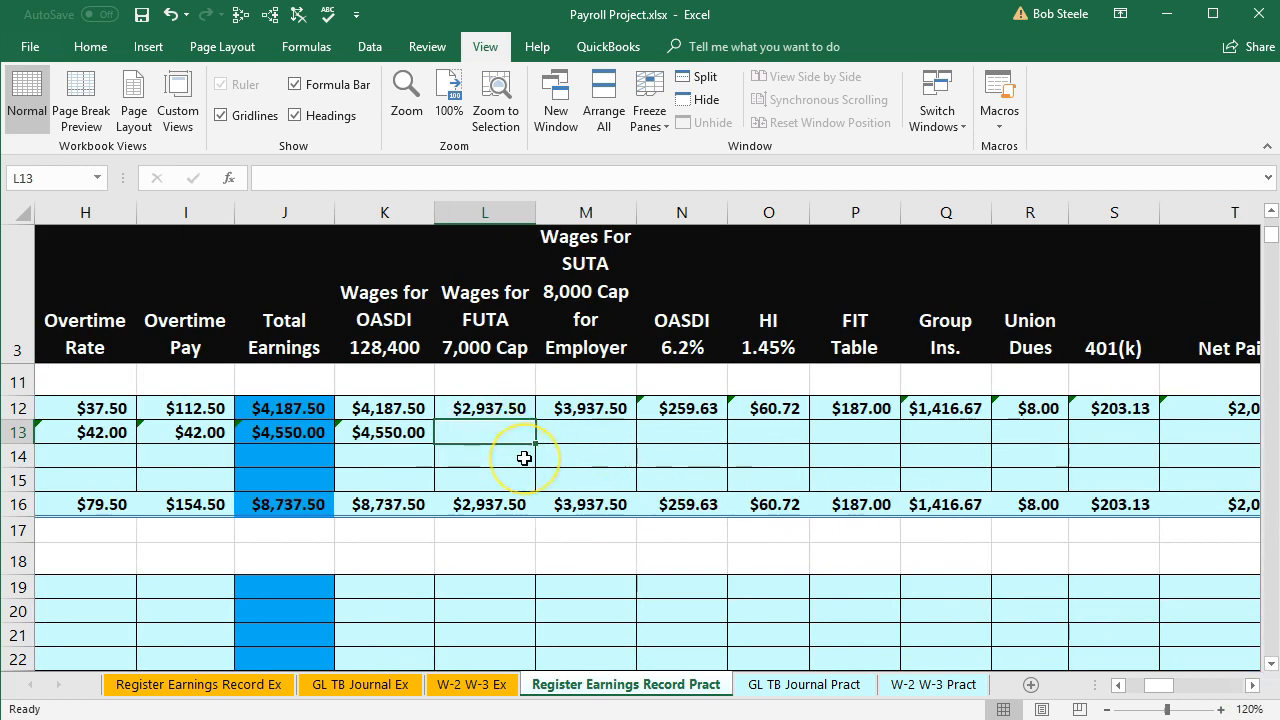
pyautogui.scroll(2, 524, 458)
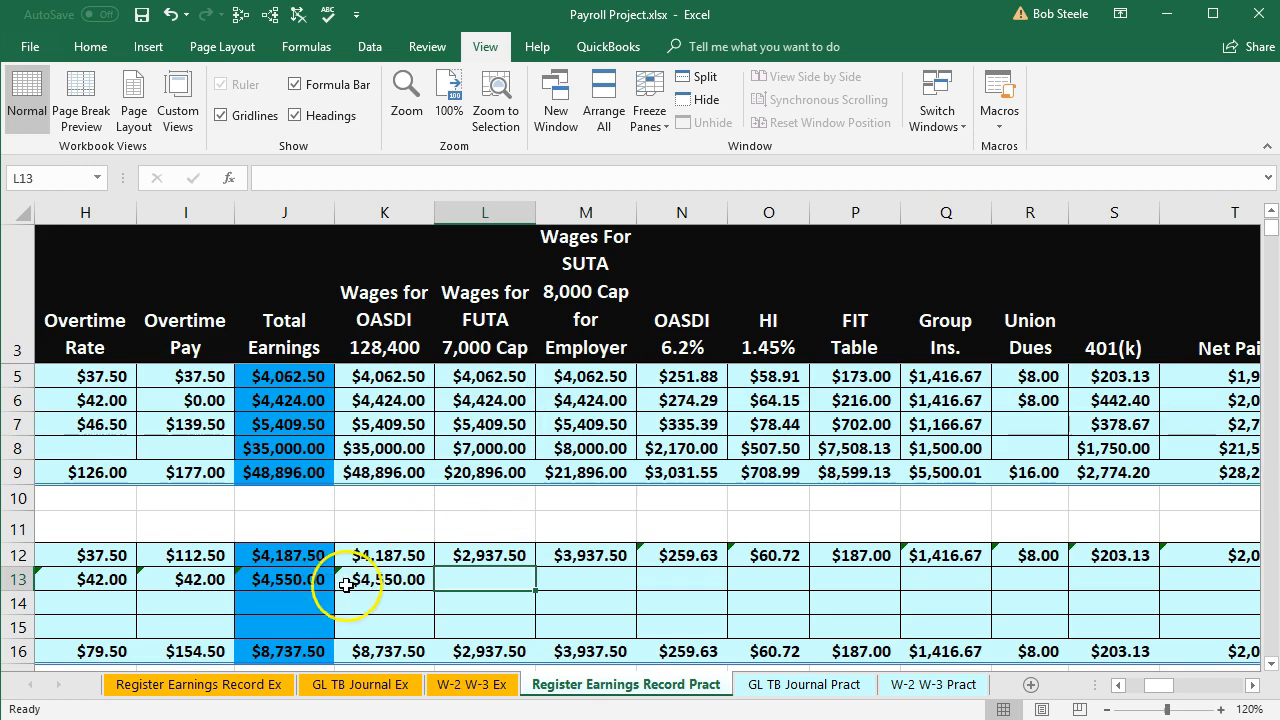
pyautogui.write('=')
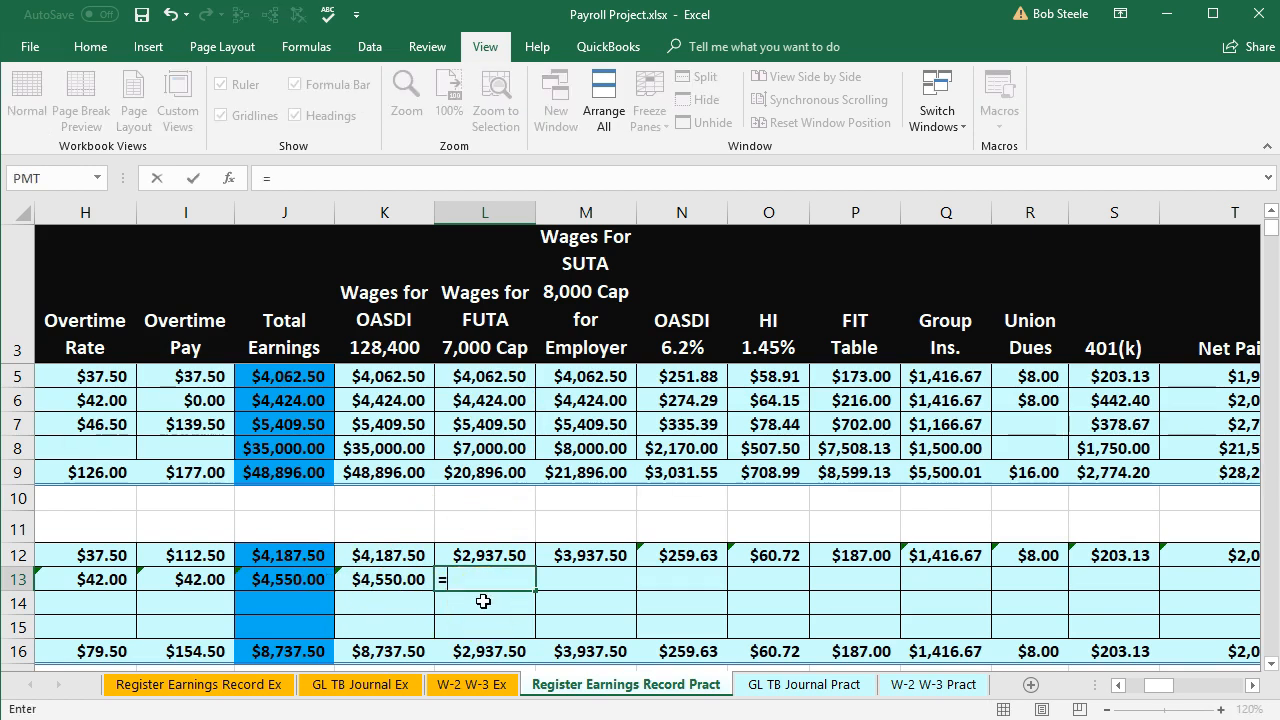
pyautogui.write('7000-')
pyautogui.click(490, 398)
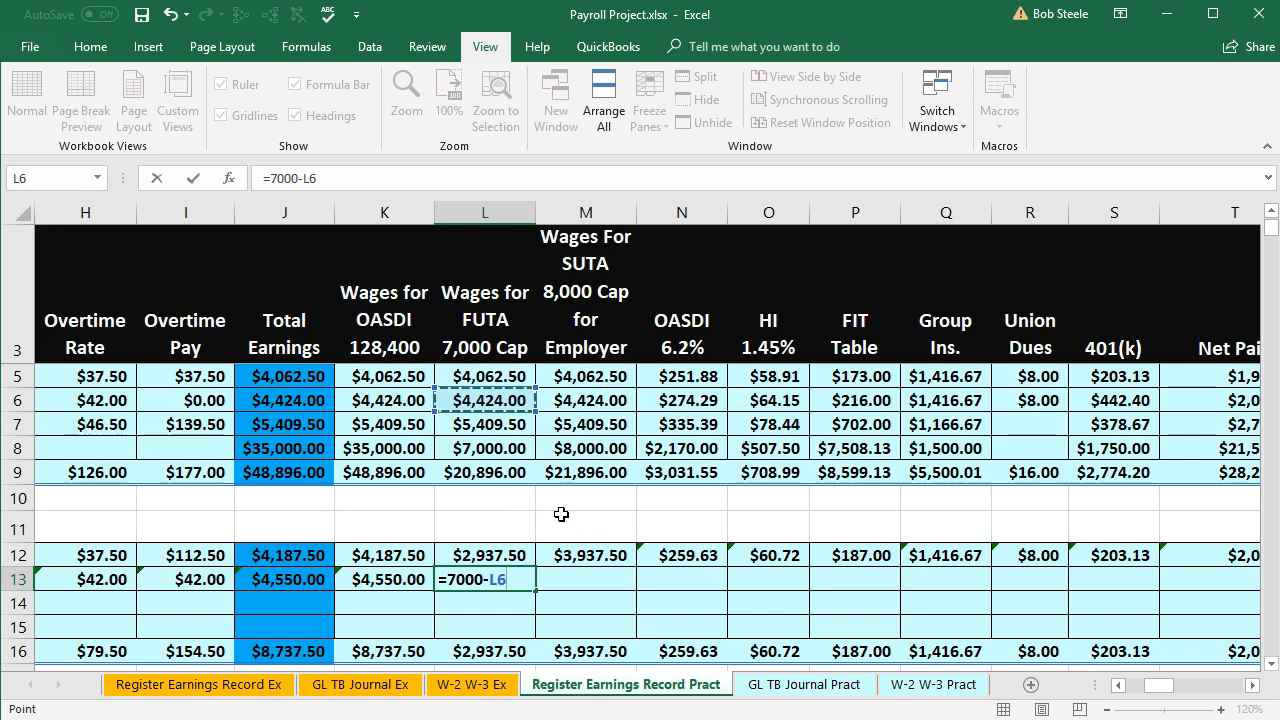
pyautogui.press('Tab')
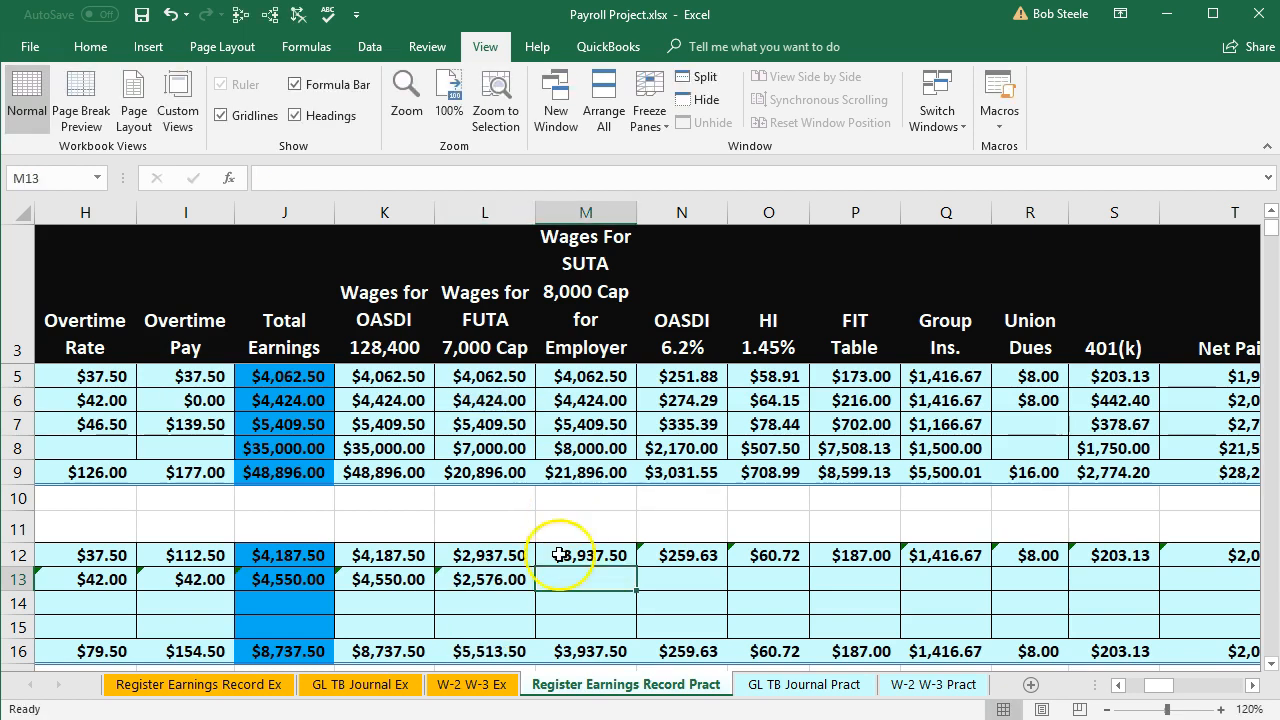
pyautogui.click(505, 580)
pyautogui.keyDown('ctrl'); pyautogui.click(497, 399); pyautogui.keyUp('ctrl')
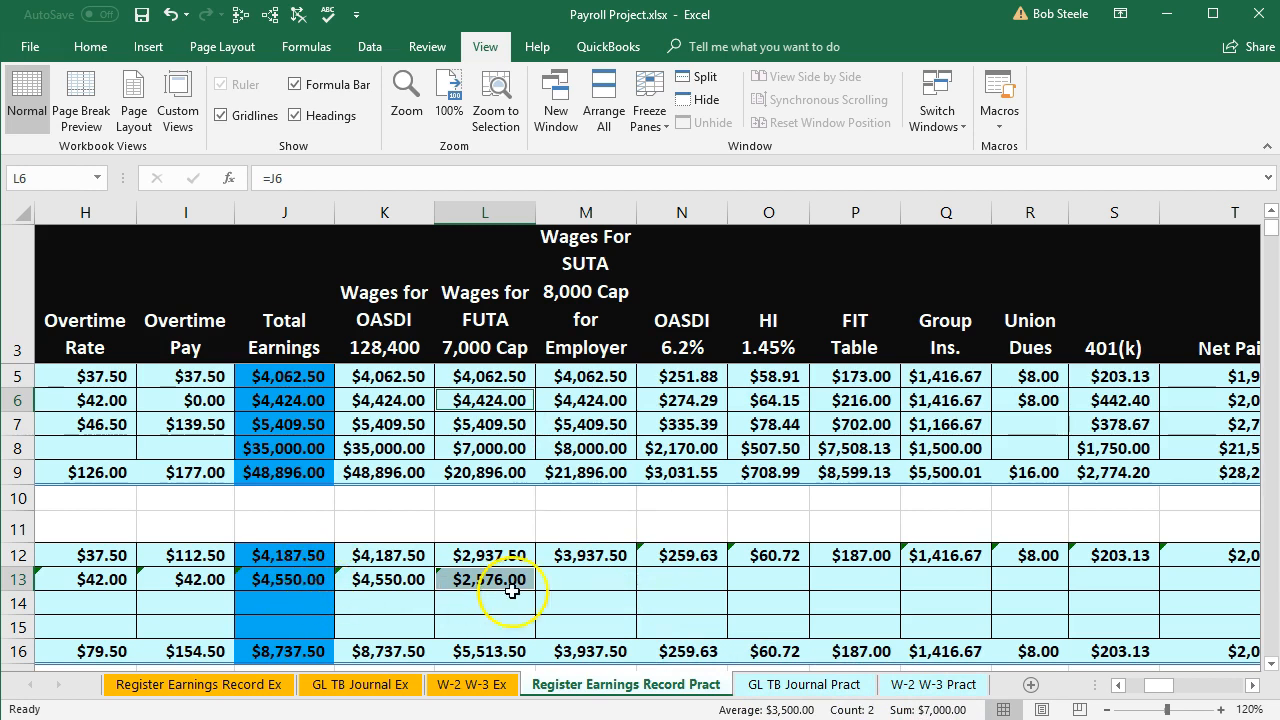
# Calculate the second employee's September SUTA wages in M13 with =8000-M6, and check the combined sum of M13 and M6.
pyautogui.click(577, 584)
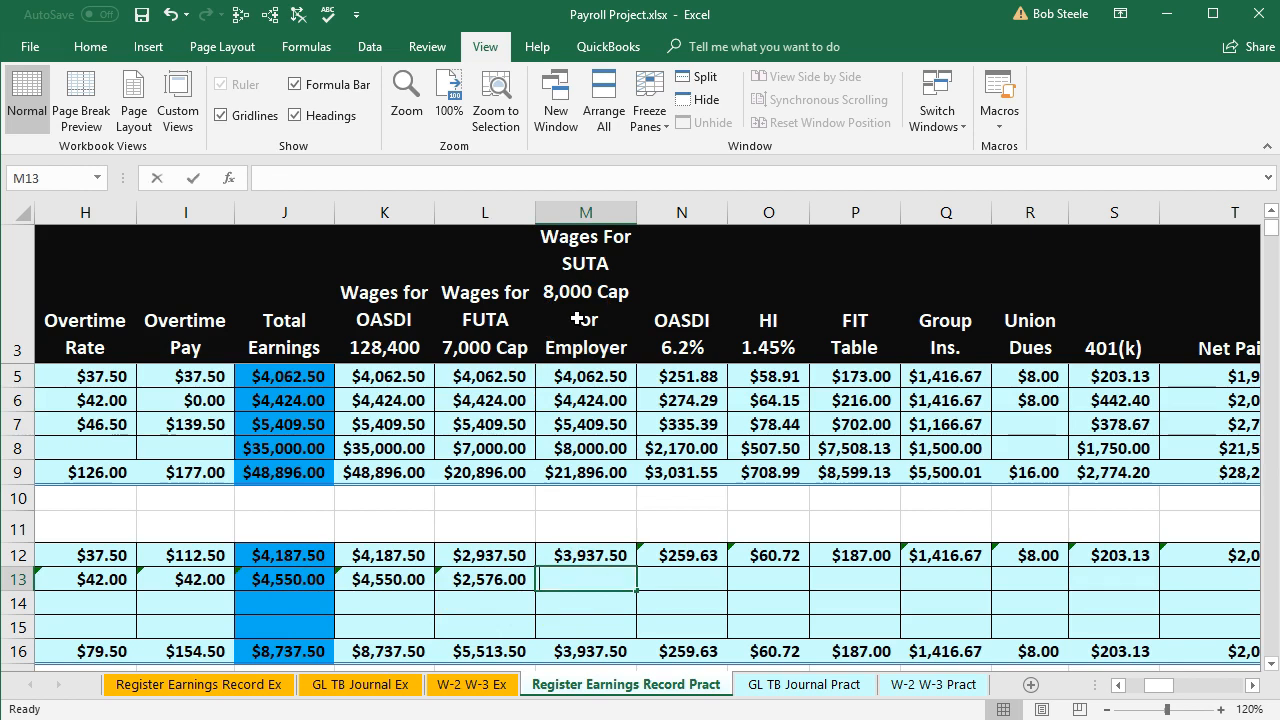
pyautogui.write('=80')
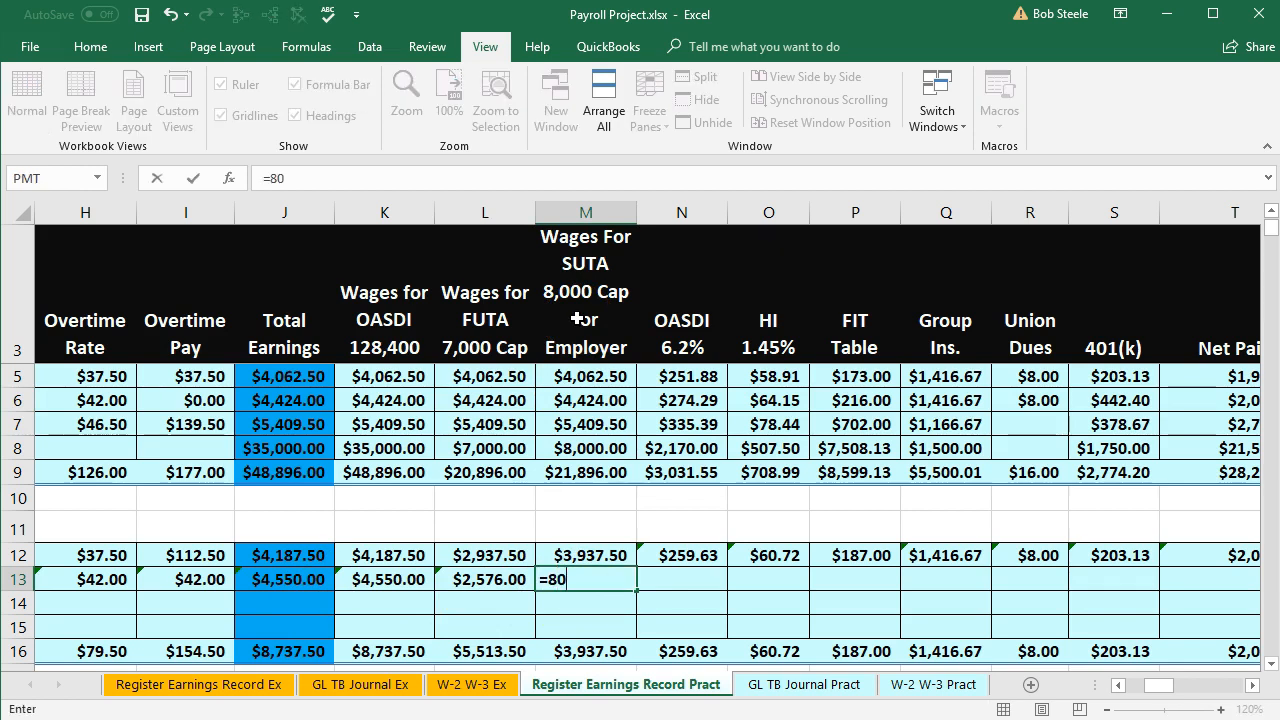
pyautogui.write('00-')
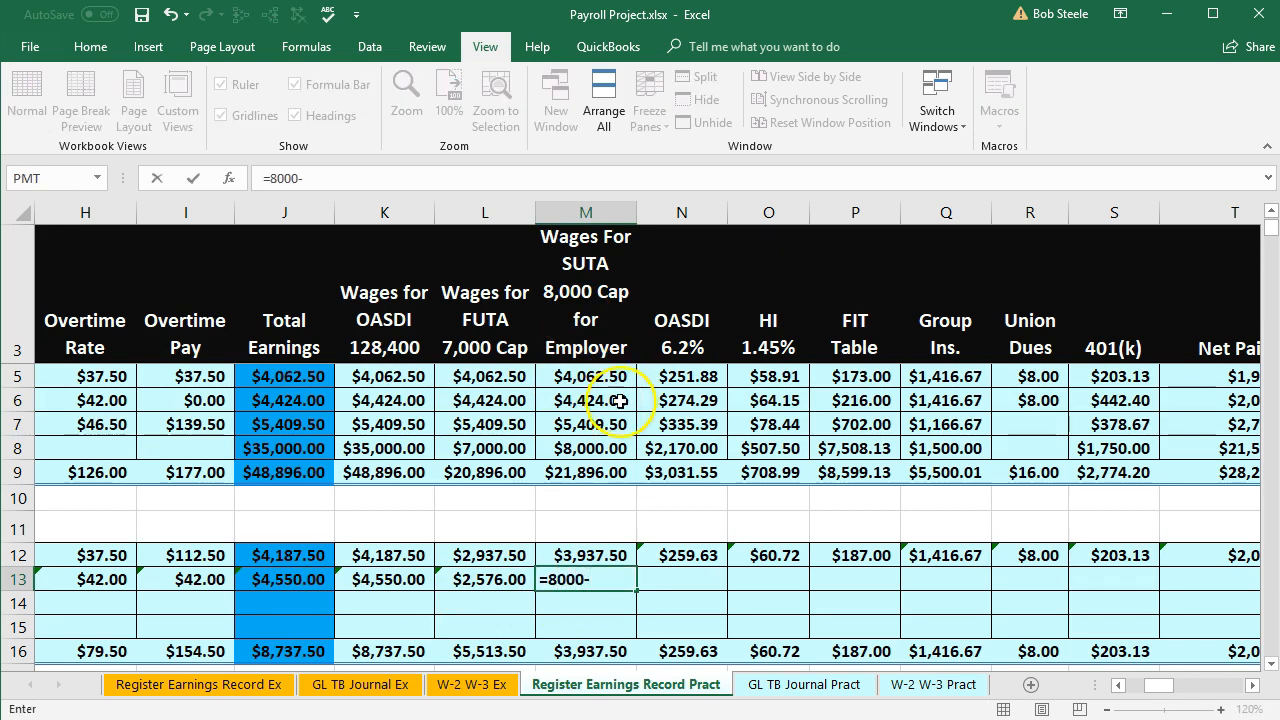
pyautogui.click(592, 400)
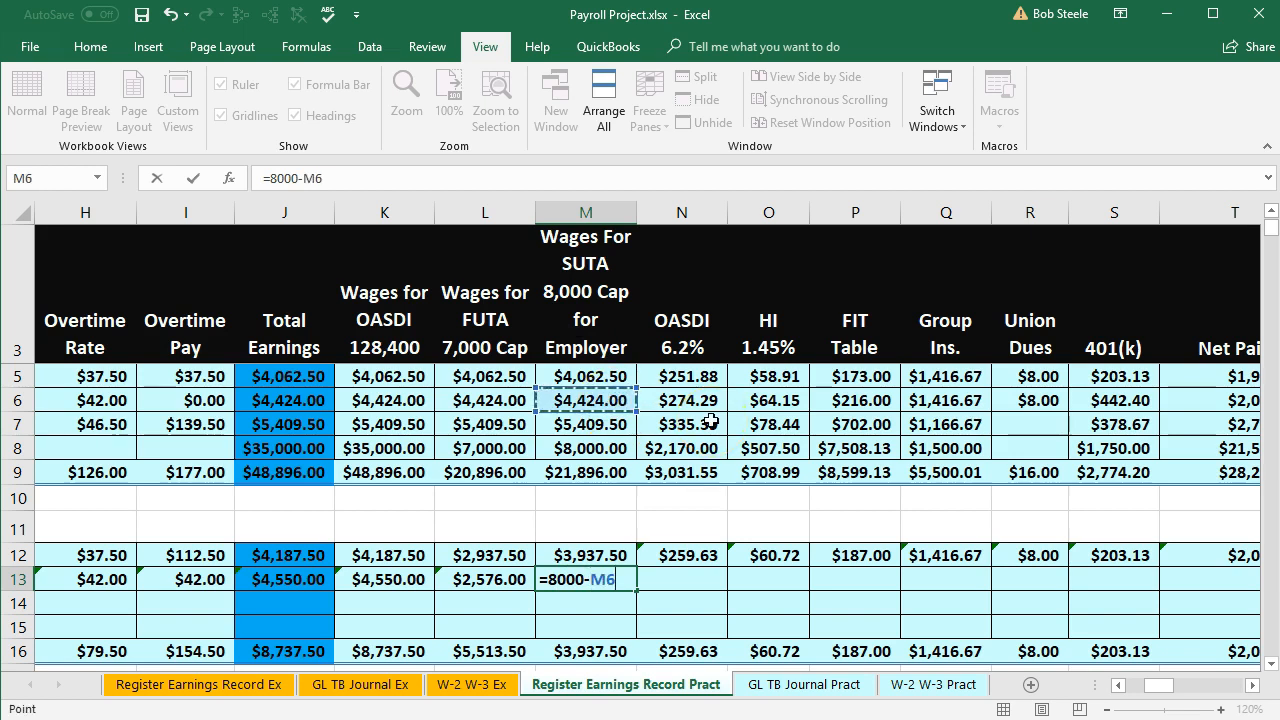
pyautogui.press('Return')
pyautogui.click(600, 580)
pyautogui.keyDown('ctrl'); pyautogui.click(592, 400); pyautogui.keyUp('ctrl')
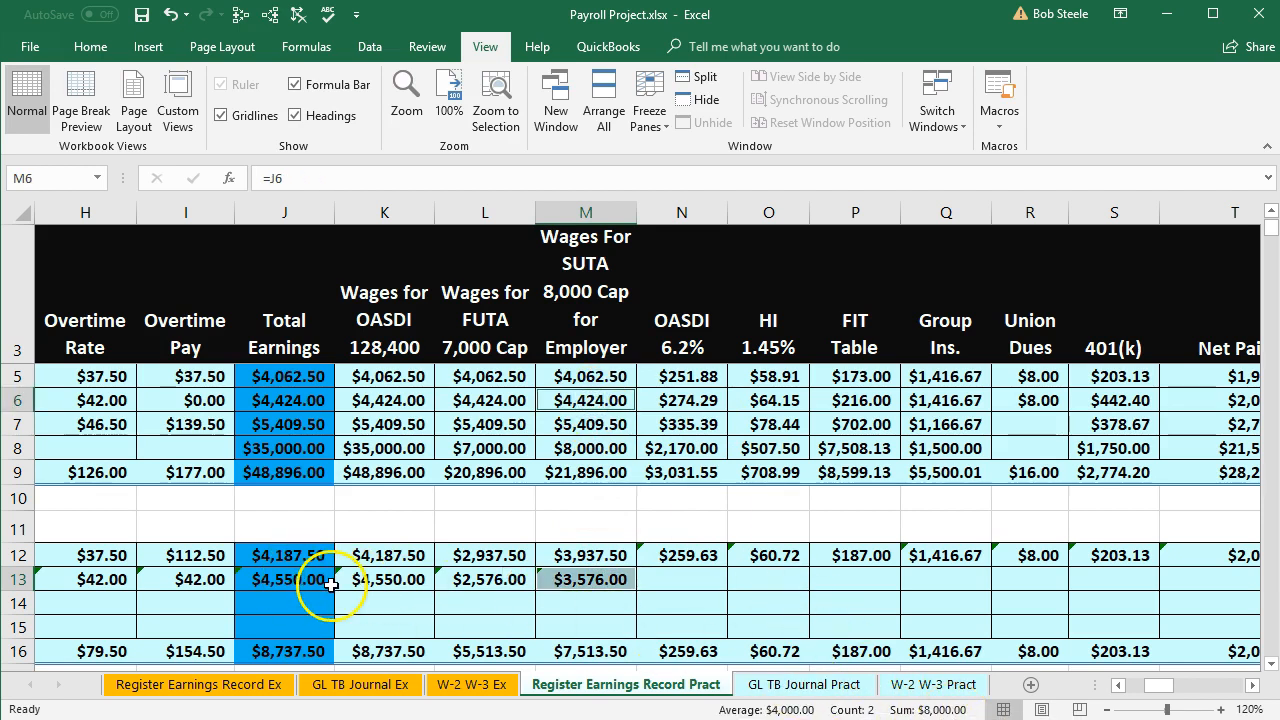
# Calculate the second employee's September OASDI withholding in N13 with =K13*.062.
pyautogui.click(715, 578)
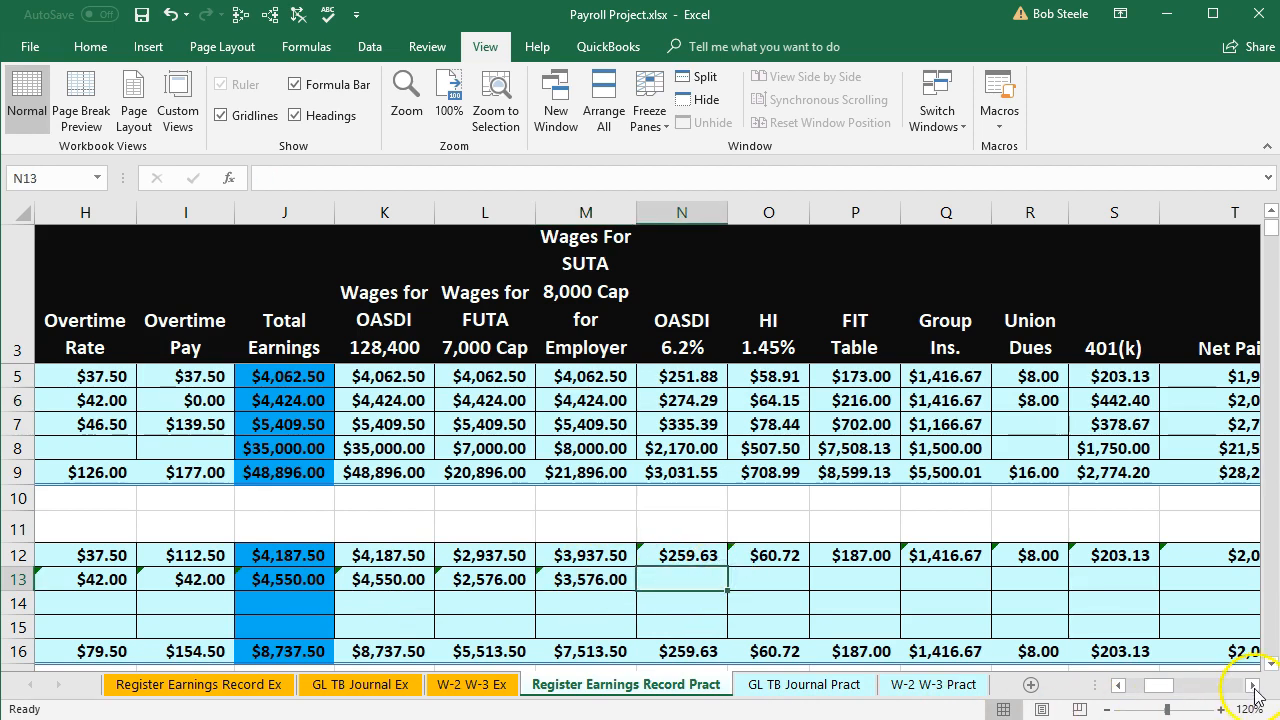
pyautogui.click(1270, 663)
pyautogui.click(1270, 663)
pyautogui.click(1270, 663)
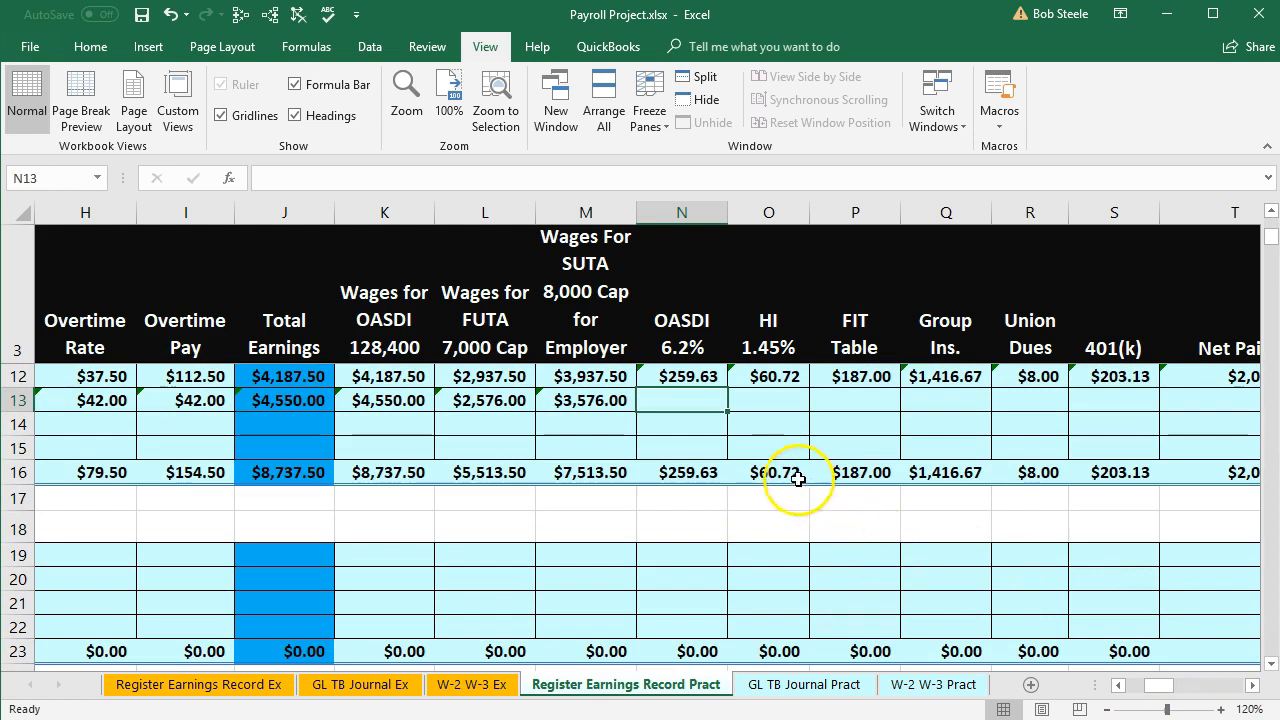
pyautogui.click(674, 405)
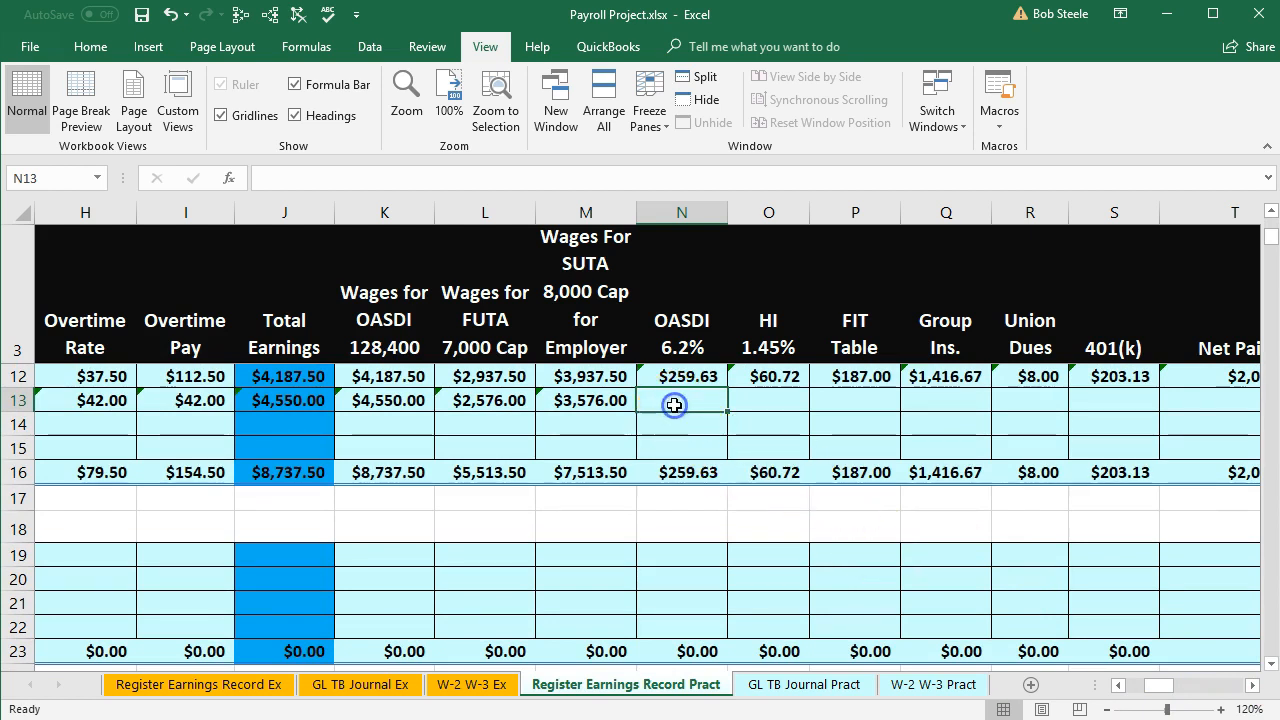
pyautogui.write('=')
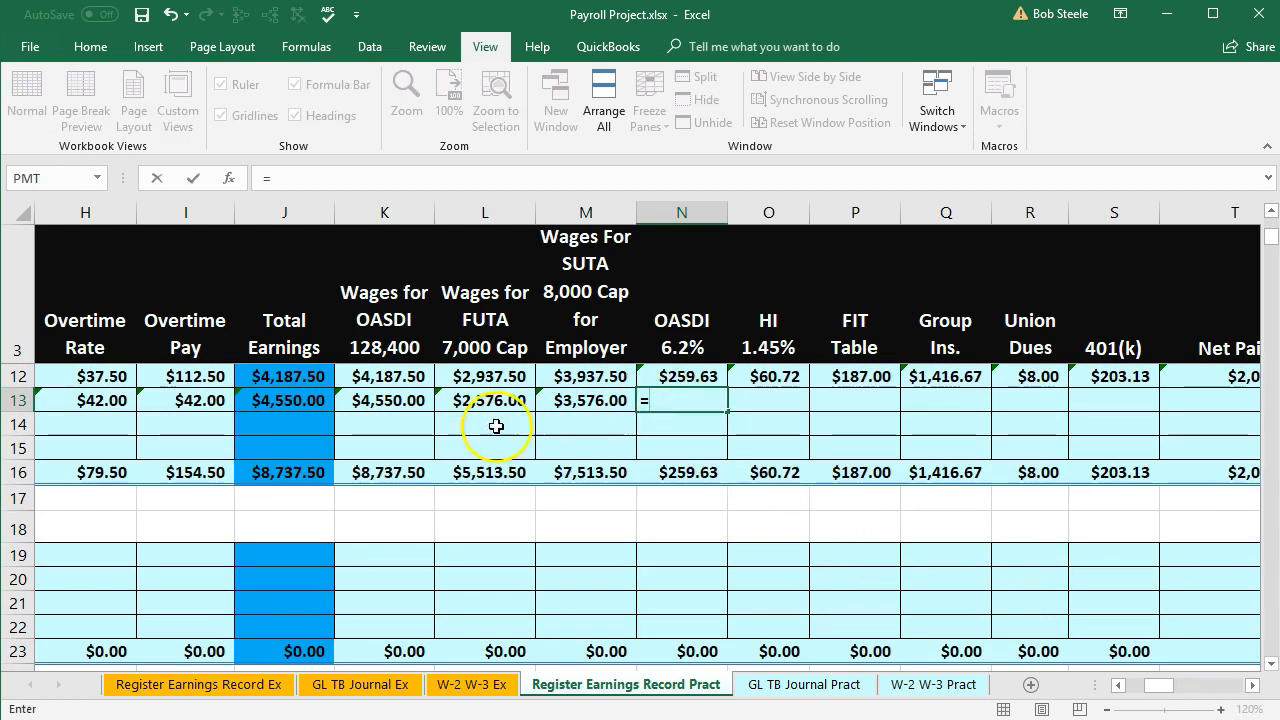
pyautogui.click(392, 399)
pyautogui.write('*')
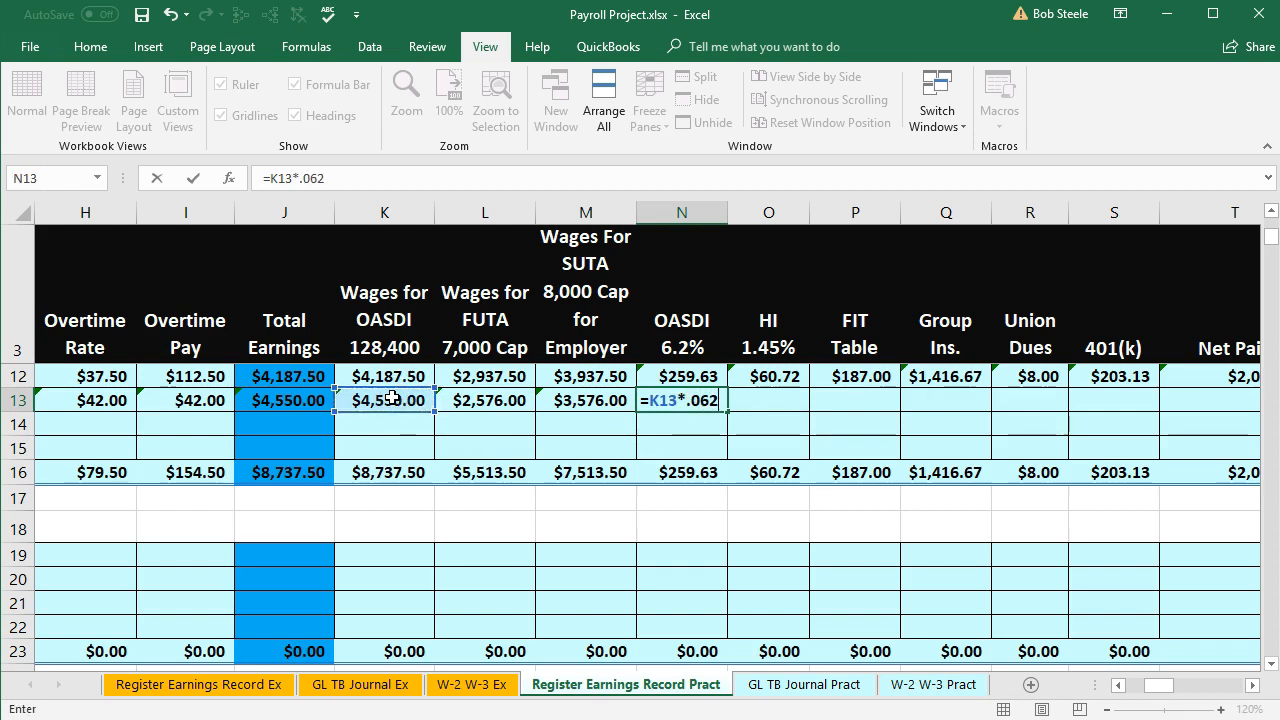
pyautogui.press('Tab')
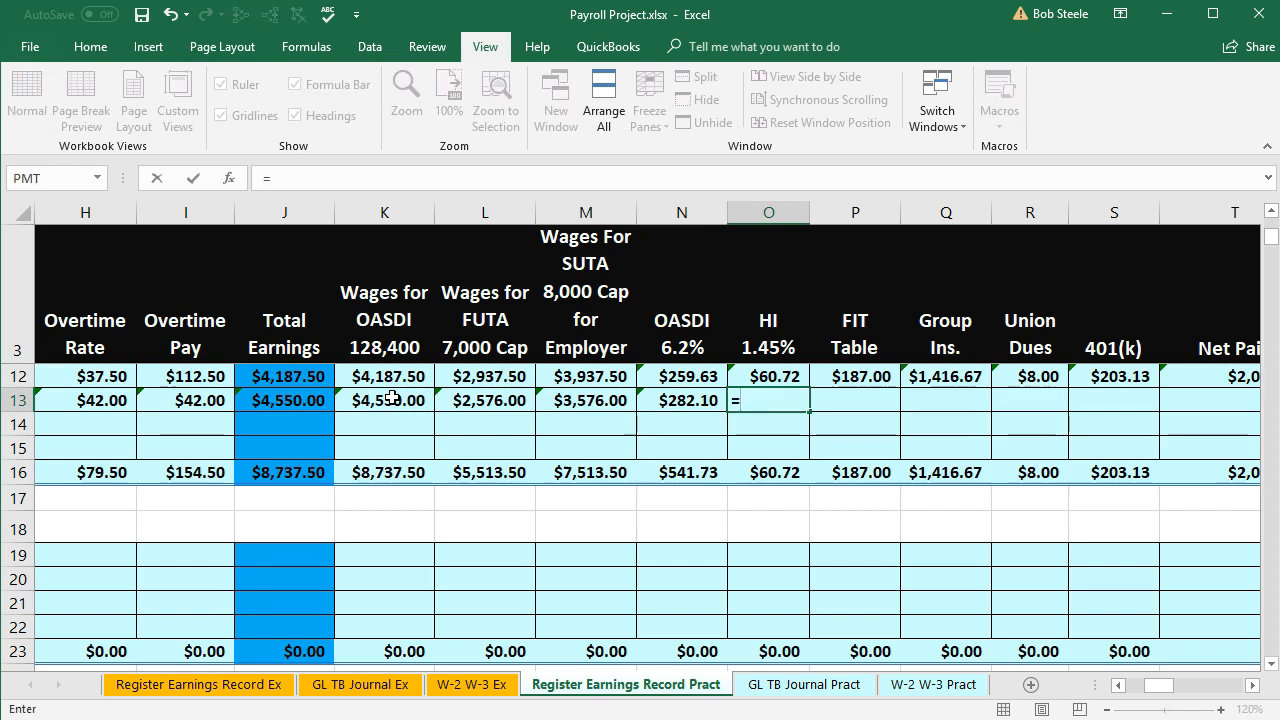
# Calculate the second employee's September HI withholding in O13 with =J13*.0145.
pyautogui.click(310, 401)
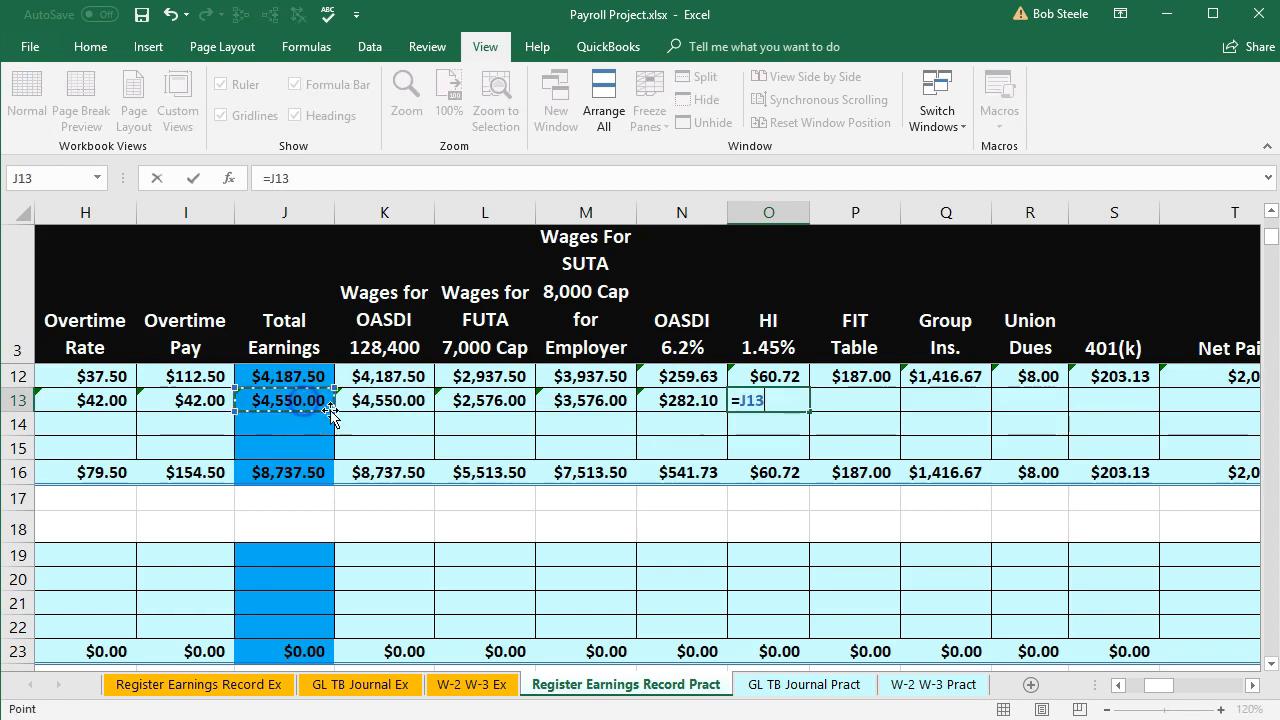
pyautogui.write('*')
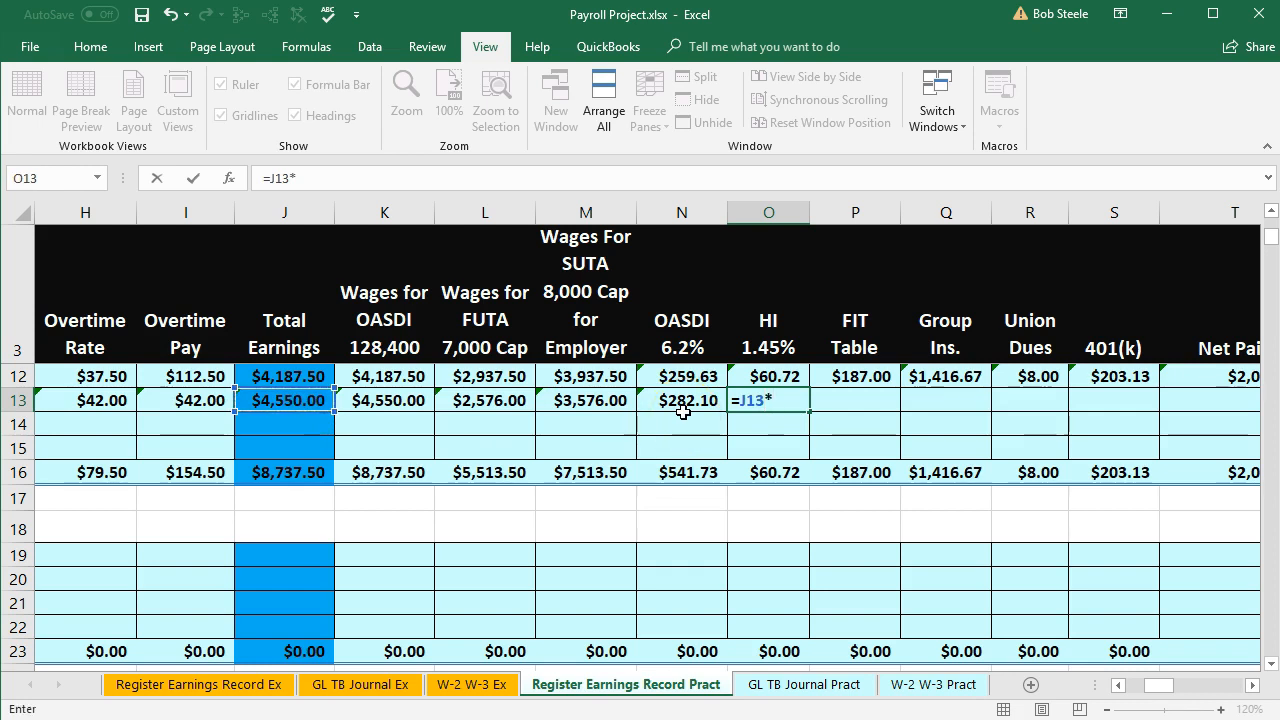
pyautogui.write('.0145')
pyautogui.press('Tab')
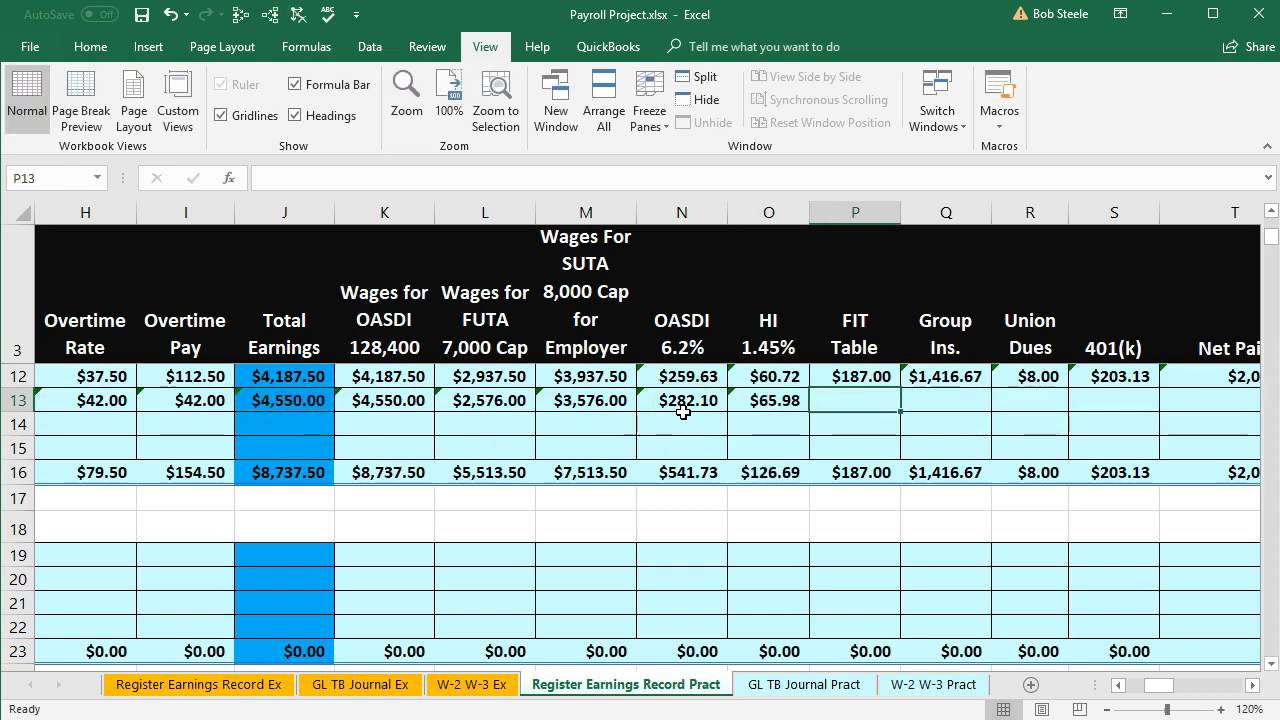
# Check the second employee's filing status and number of allowances in row 13.
pyautogui.press('Left')
pyautogui.press('Left')
pyautogui.press('Left')
pyautogui.press('Left')
pyautogui.press('Left')
pyautogui.press('Left')
pyautogui.press('Left')
pyautogui.press('Left')
pyautogui.press('Left')
pyautogui.press('Left')
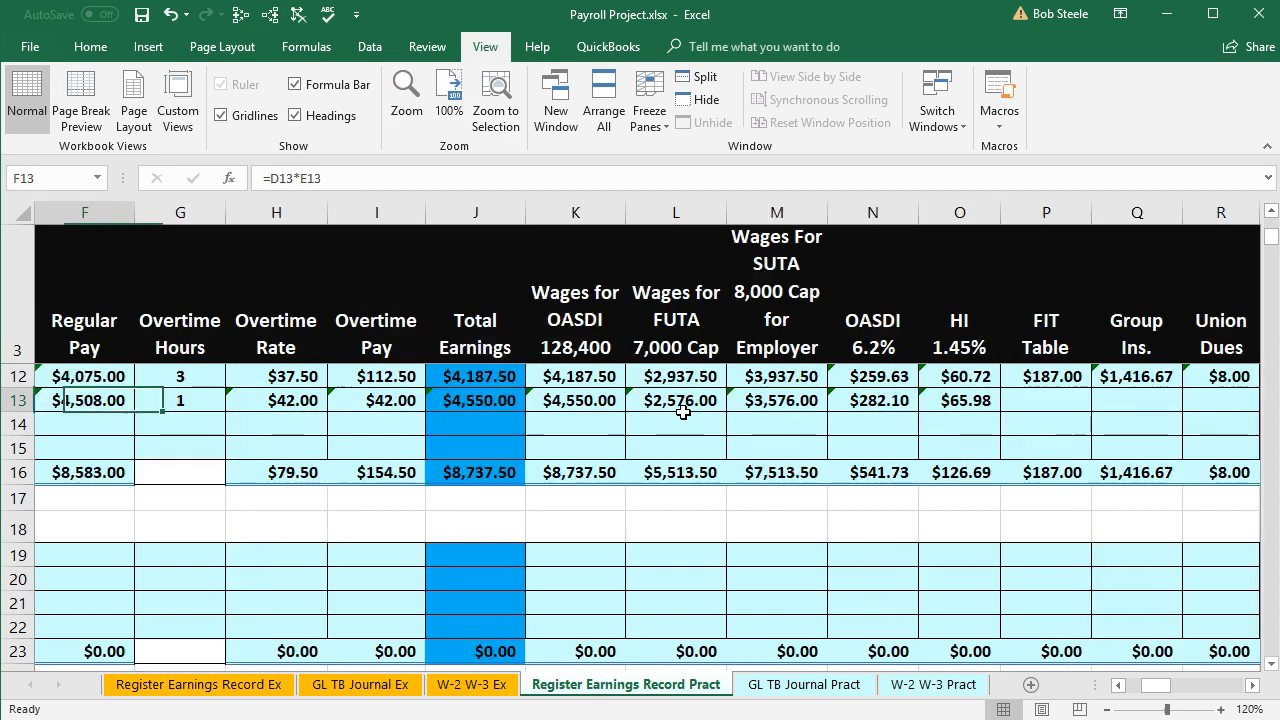
pyautogui.press('Left')
pyautogui.press('Left')
pyautogui.press('Left')
pyautogui.press('Left')
pyautogui.press('Left')
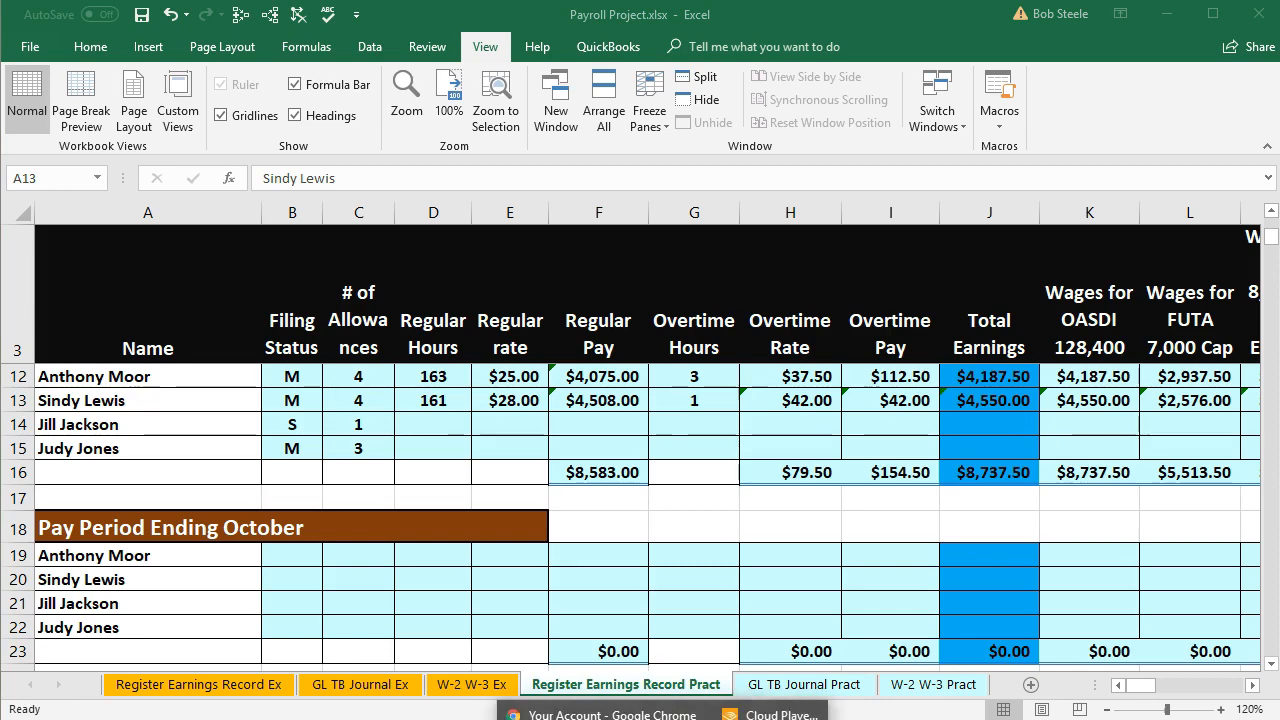
# Switch to Circle E.pdf in Adobe Acrobat and highlight the married monthly withholding for wages of 4,550 to 4,590 with 4 allowances.
pyautogui.click(500, 718)
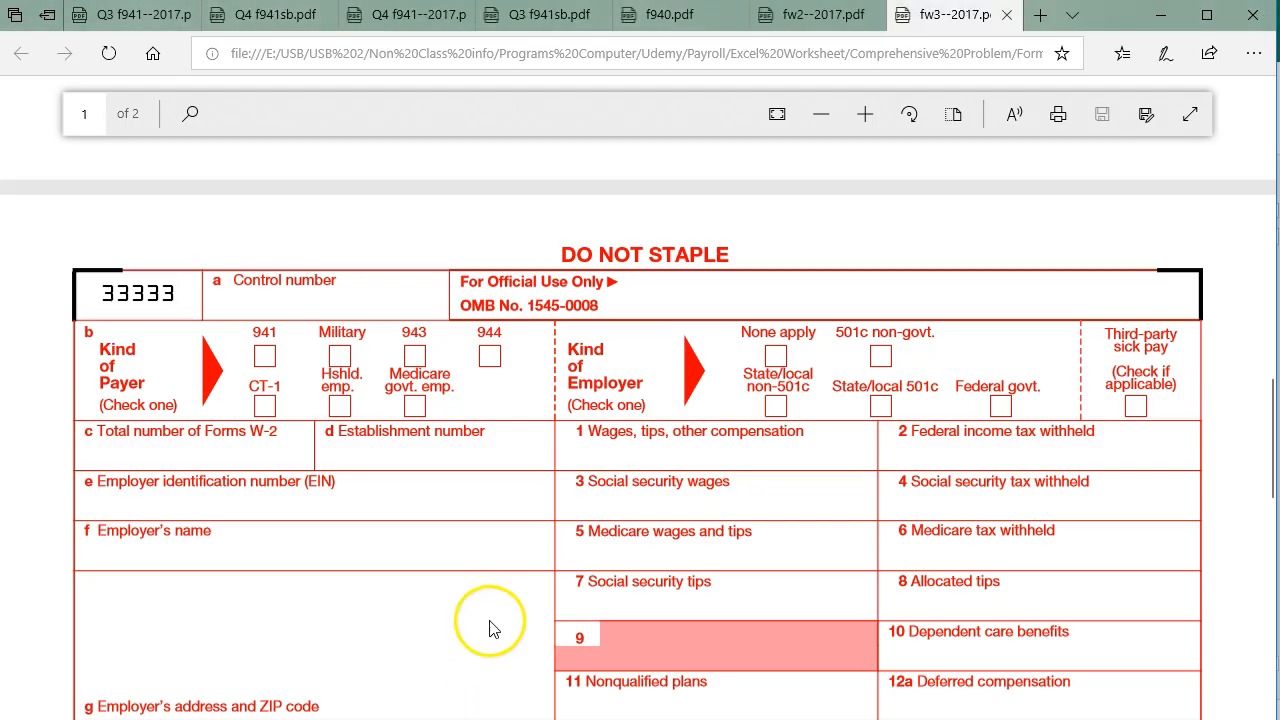
pyautogui.click(500, 718)
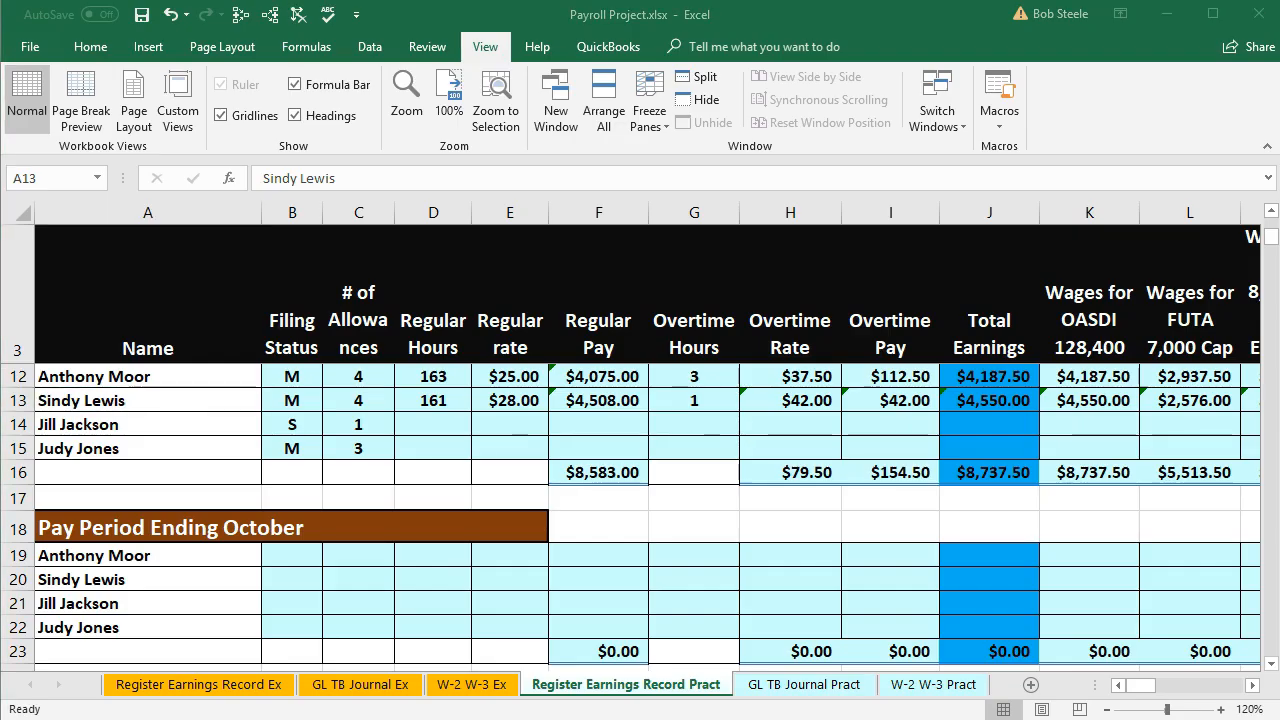
pyautogui.click(690, 718)
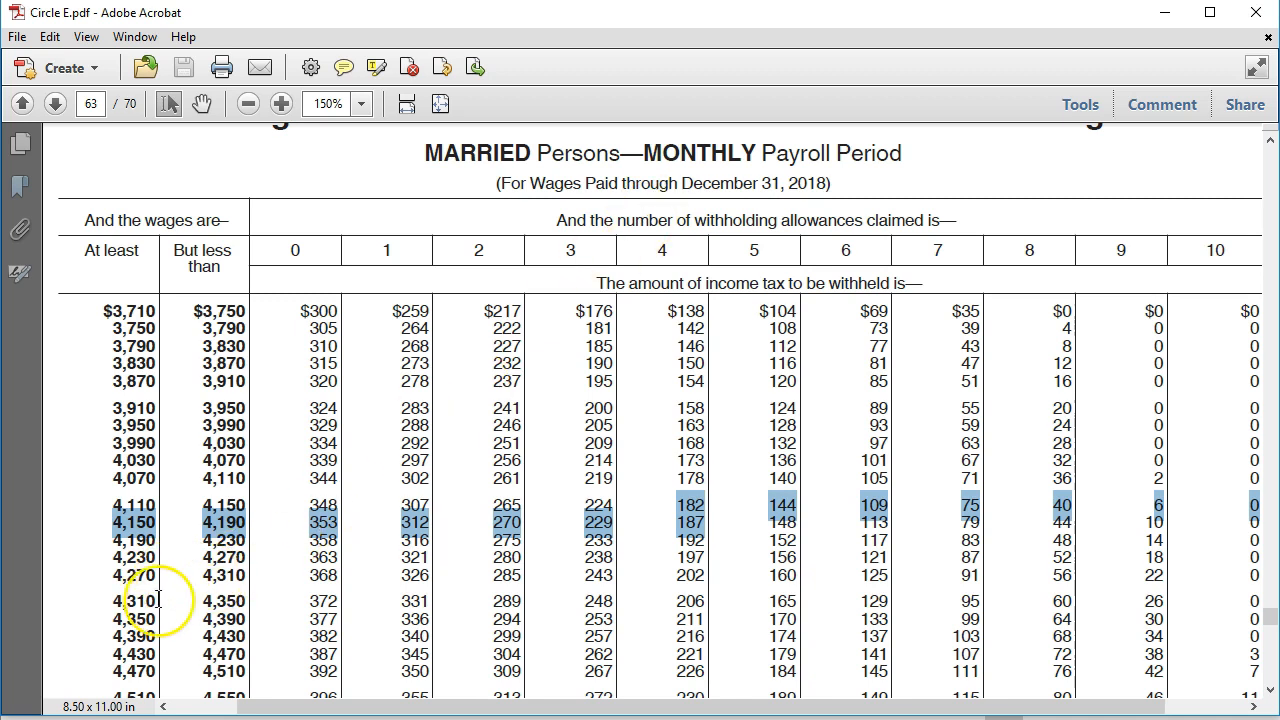
pyautogui.scroll(-1, 160, 600)
pyautogui.scroll(-1, 140, 675)
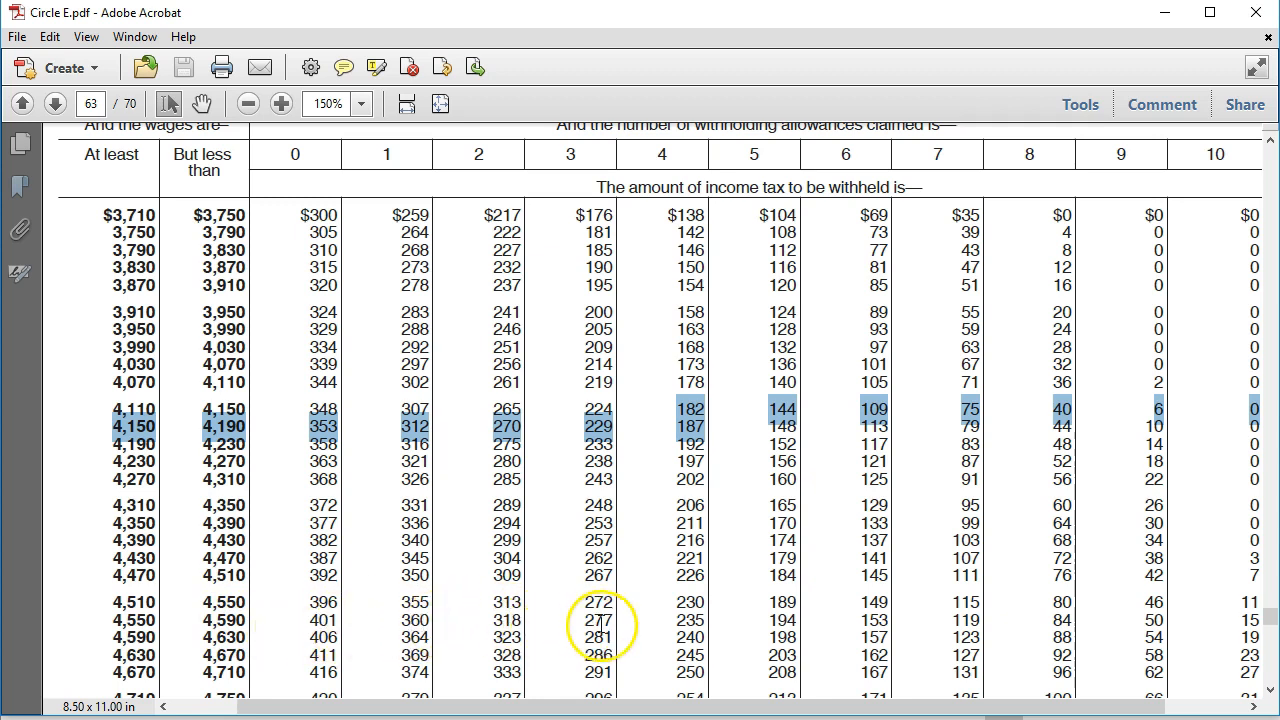
pyautogui.moveTo(680, 618); pyautogui.dragTo(705, 624)
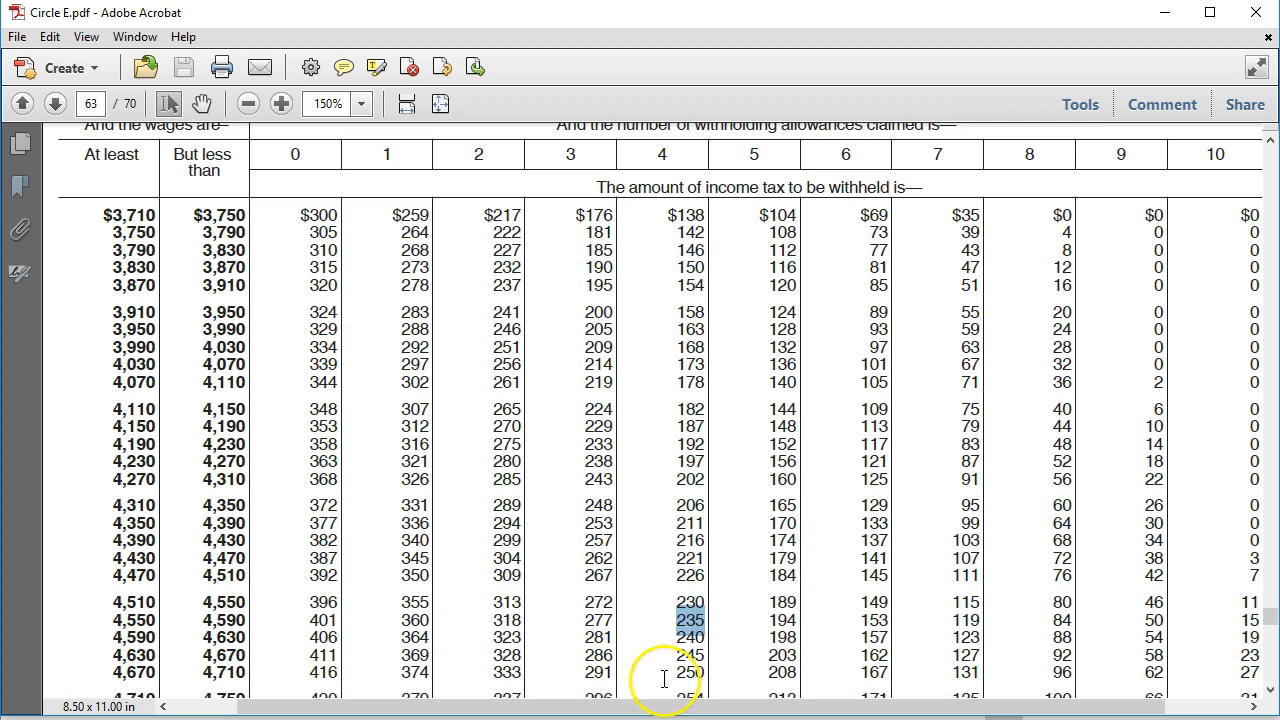
# Return to the Excel payroll register and enter 235 as the second employee's September FIT in P13.
pyautogui.hotkey('alt', 'Tab')
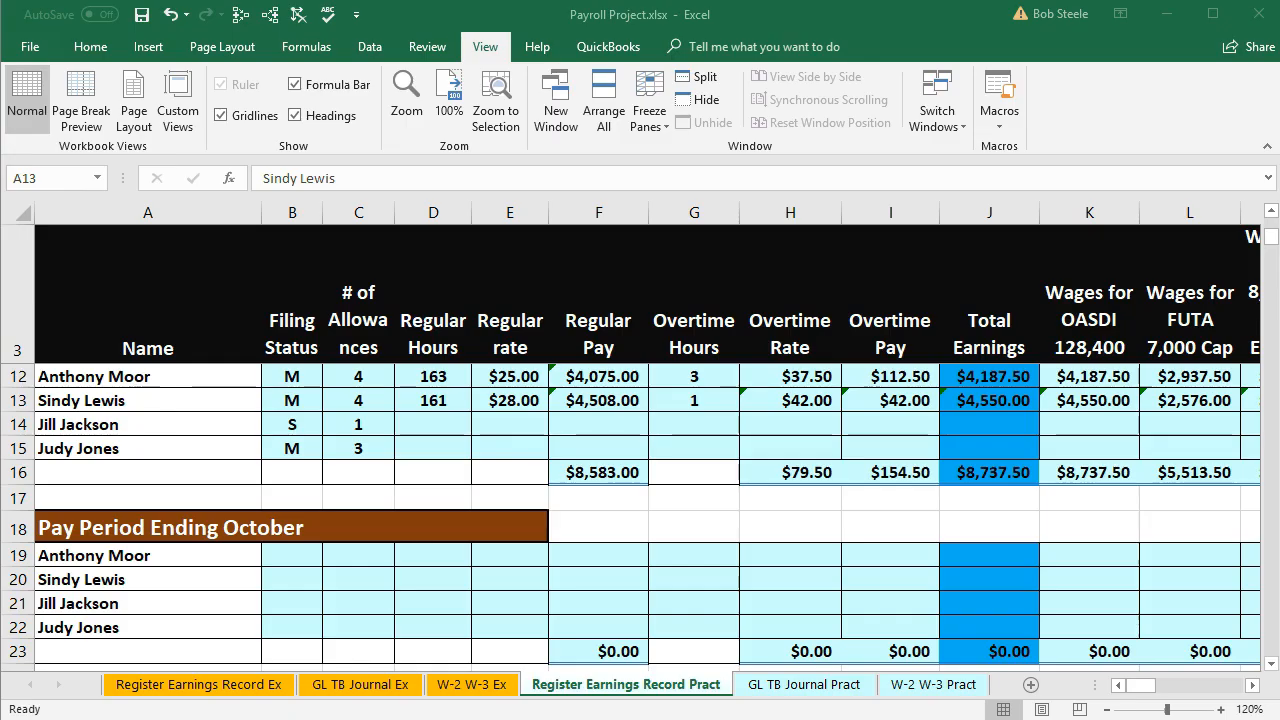
pyautogui.click(952, 406)
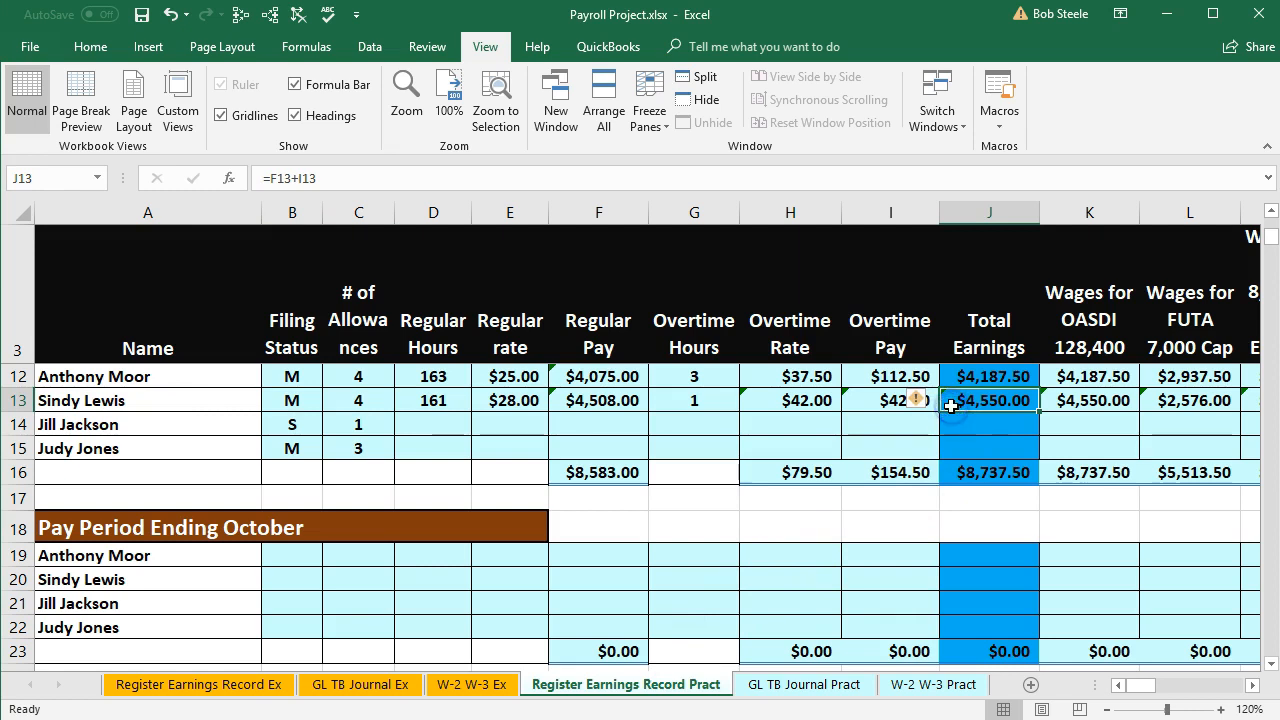
pyautogui.press('Right')
pyautogui.press('Right')
pyautogui.press('Right')
pyautogui.press('Right')
pyautogui.press('Right')
pyautogui.press('Right')
pyautogui.press('Right')
pyautogui.press('Right')
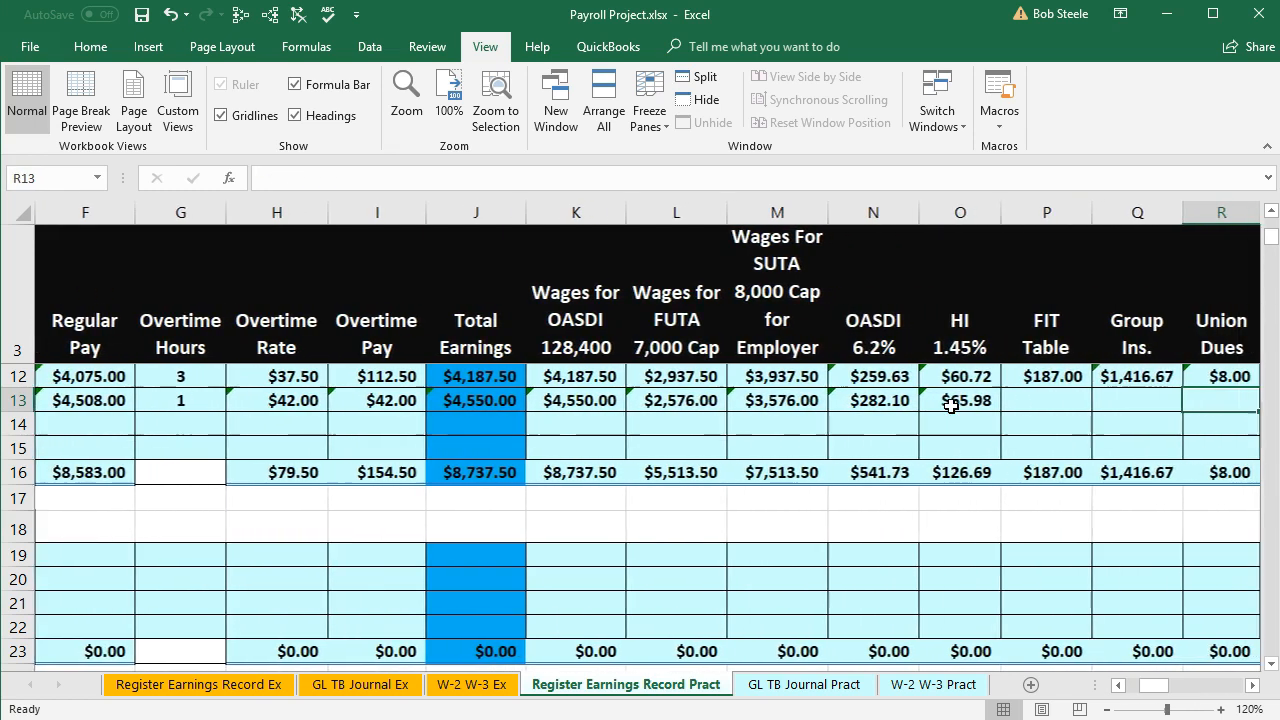
pyautogui.press('Left')
pyautogui.press('Left')
pyautogui.write('23')
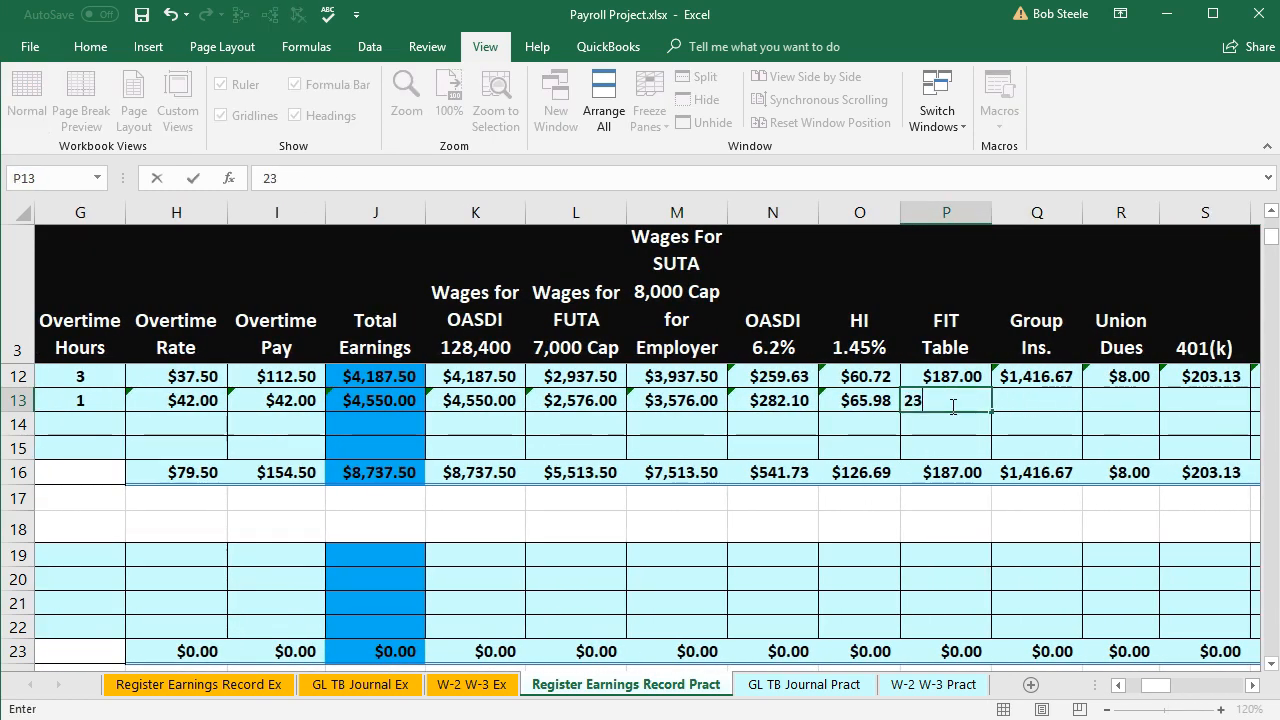
pyautogui.press('Right')
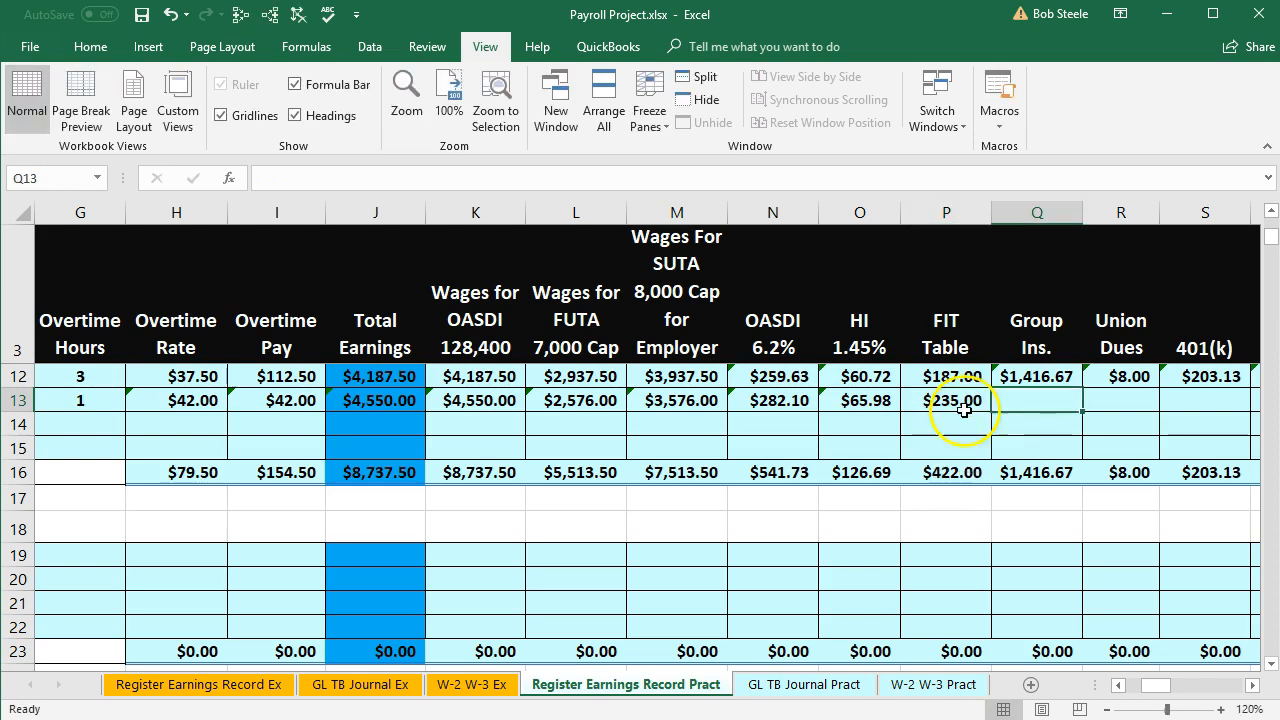
# Carry over the second employee's group insurance and union dues from the prior month with =Q6 in Q13 and =R6 in R13.
pyautogui.scroll(3, 1060, 546)
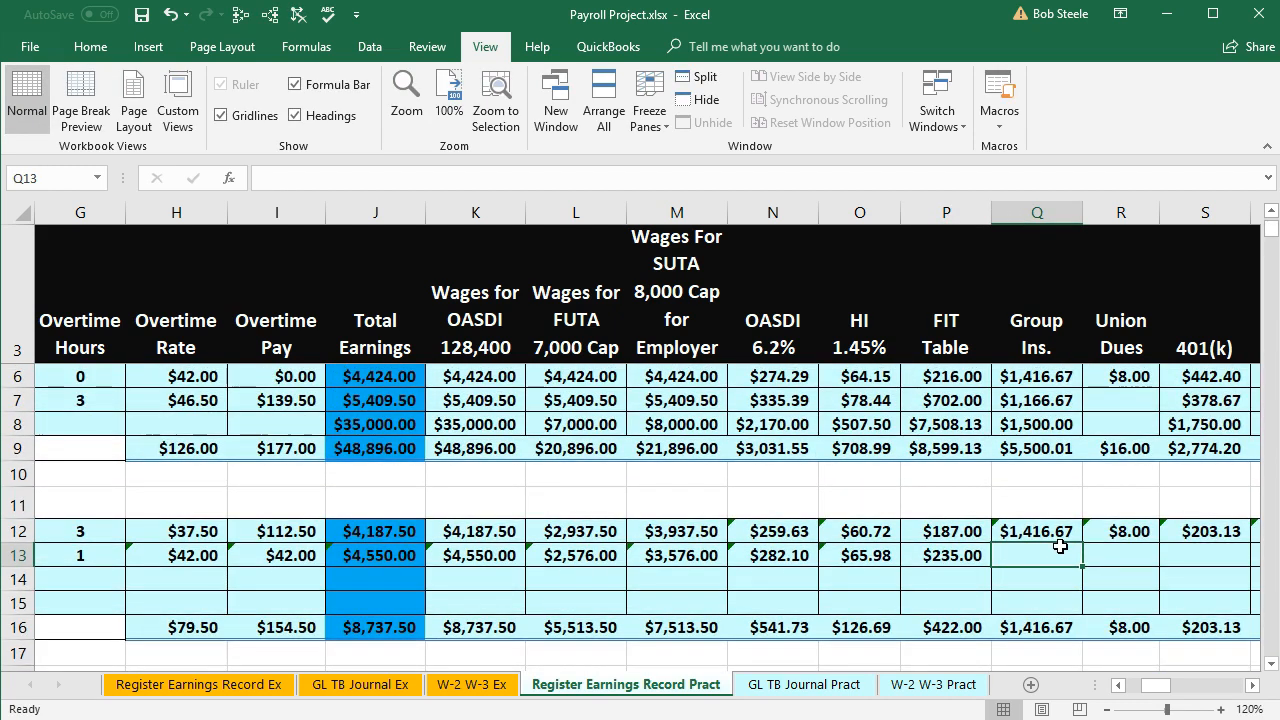
pyautogui.write('=')
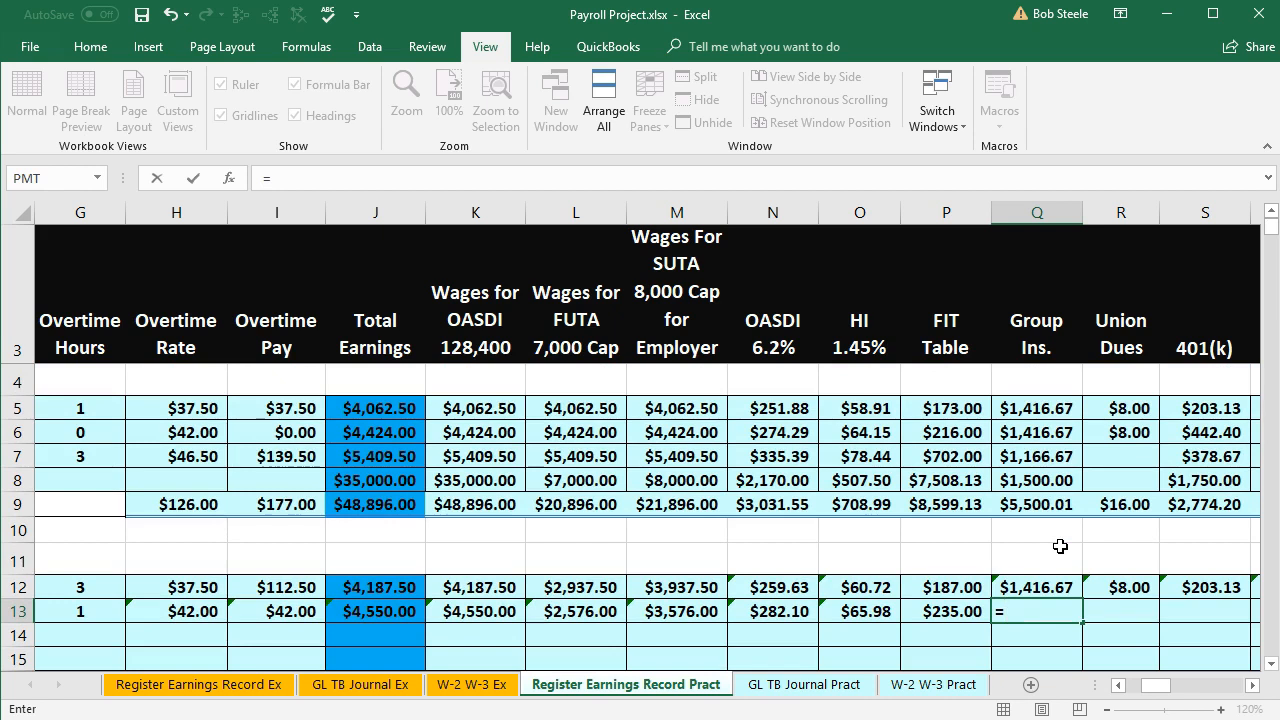
pyautogui.click(1032, 432)
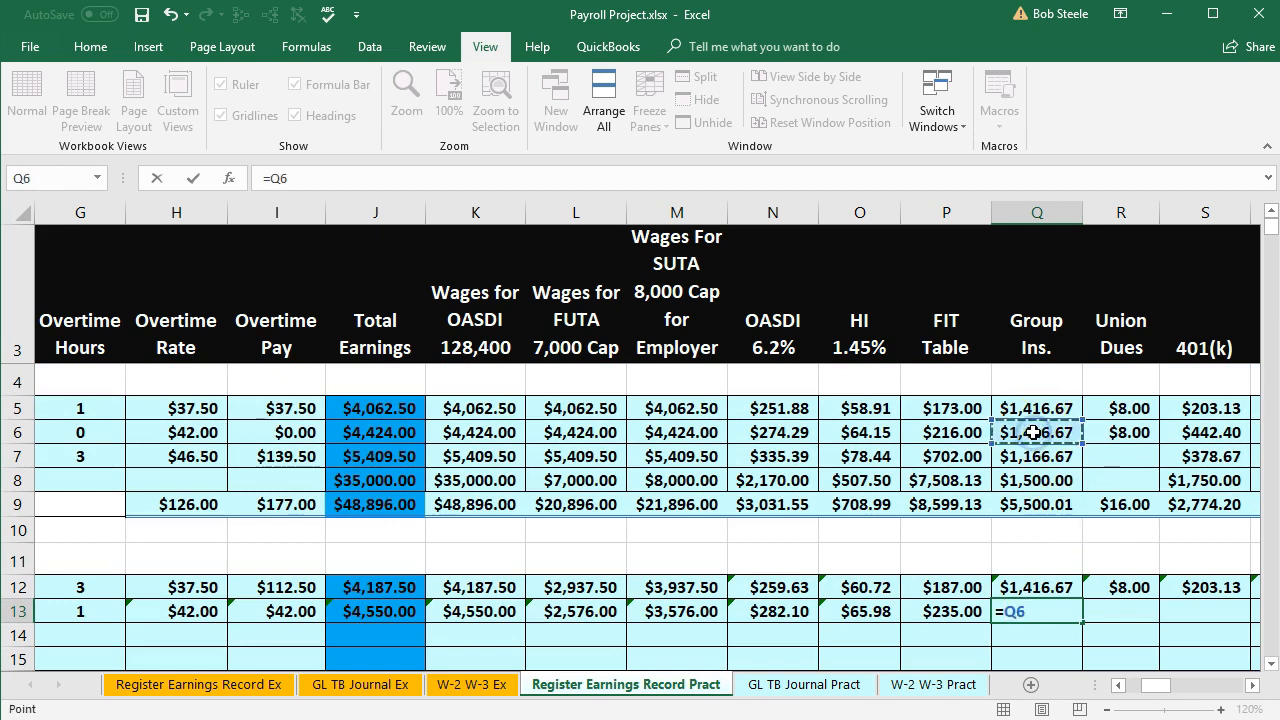
pyautogui.press('Tab')
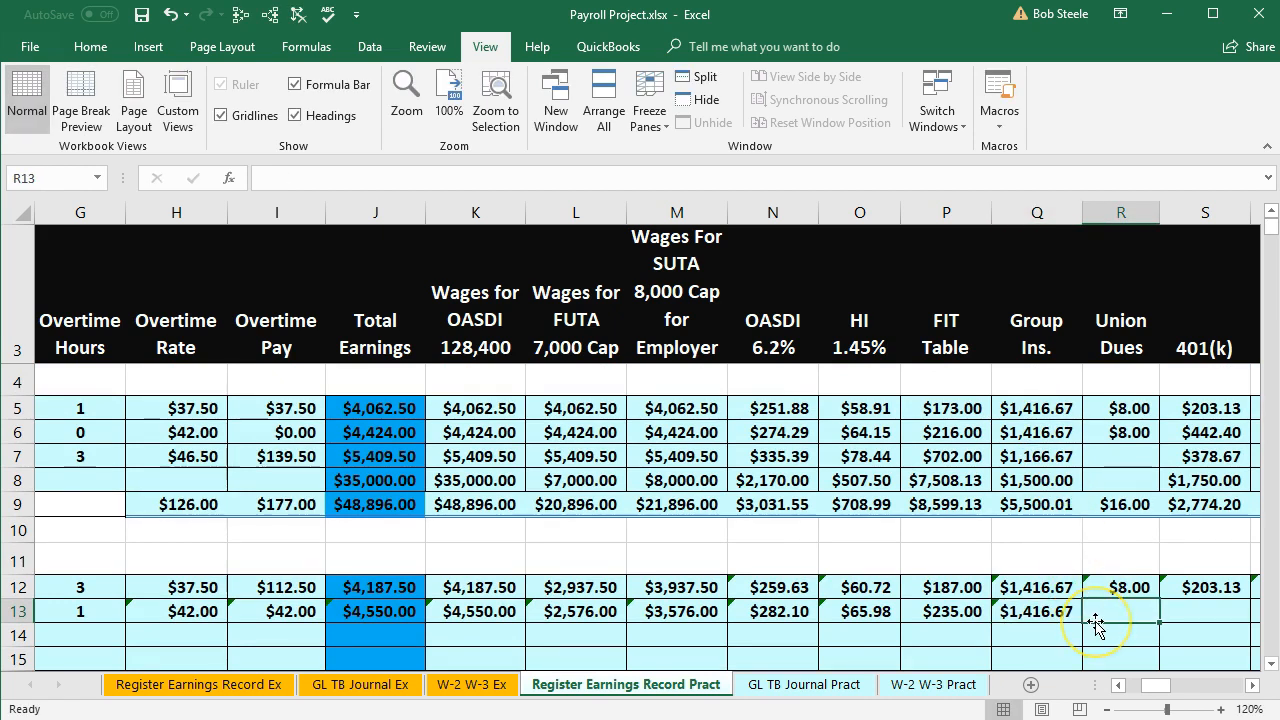
pyautogui.write('=')
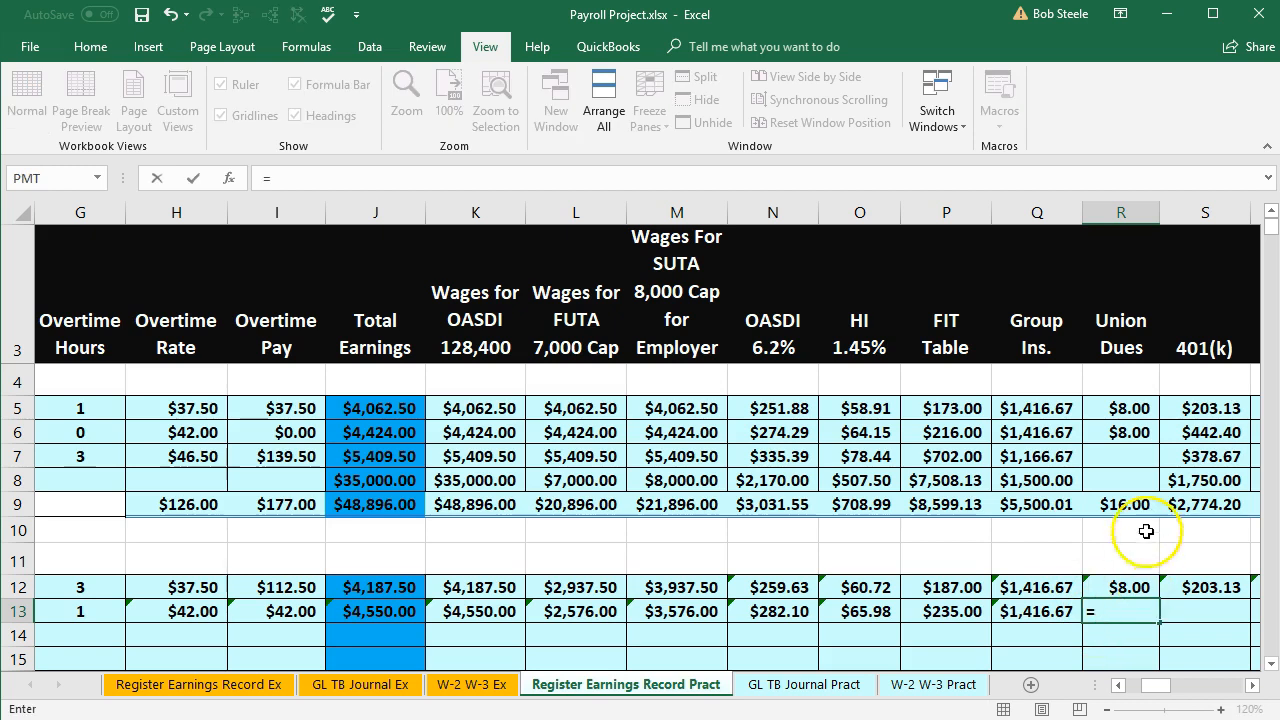
pyautogui.click(1122, 436)
pyautogui.press('Tab')
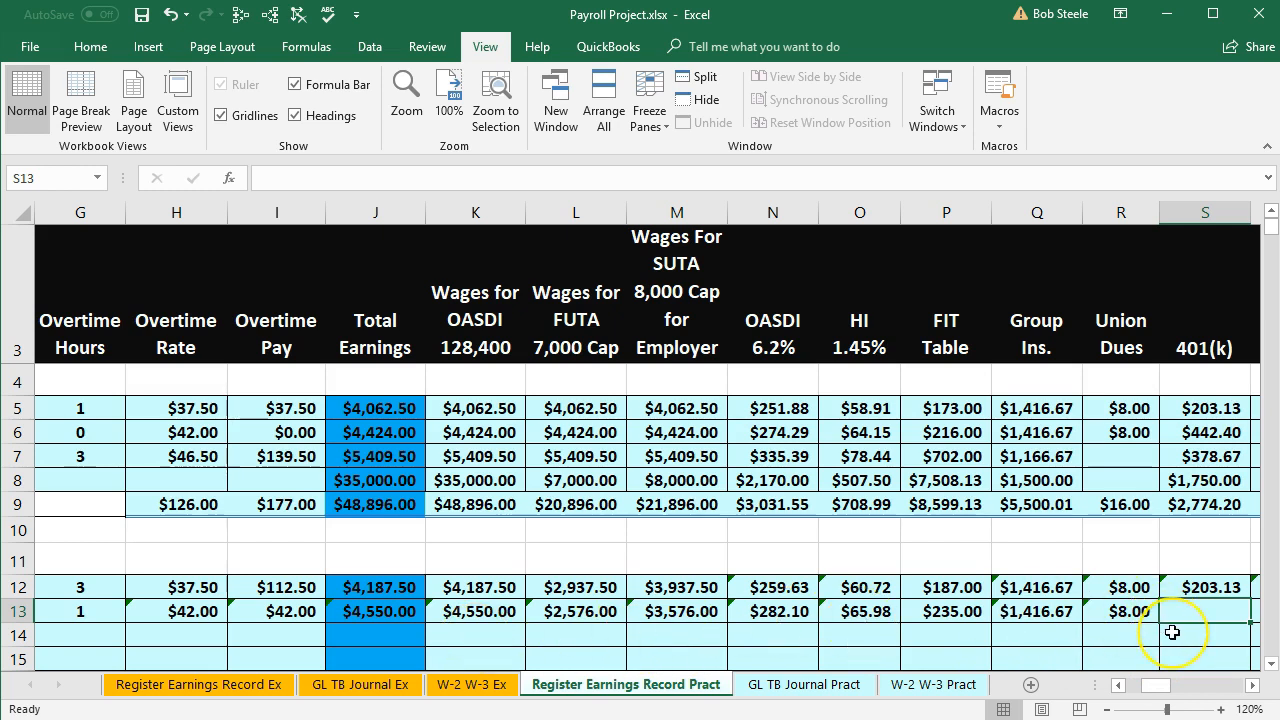
# Set the second employee's September 401(k) deduction in S13 equal to the prior month's amount in S6.
pyautogui.write('=')
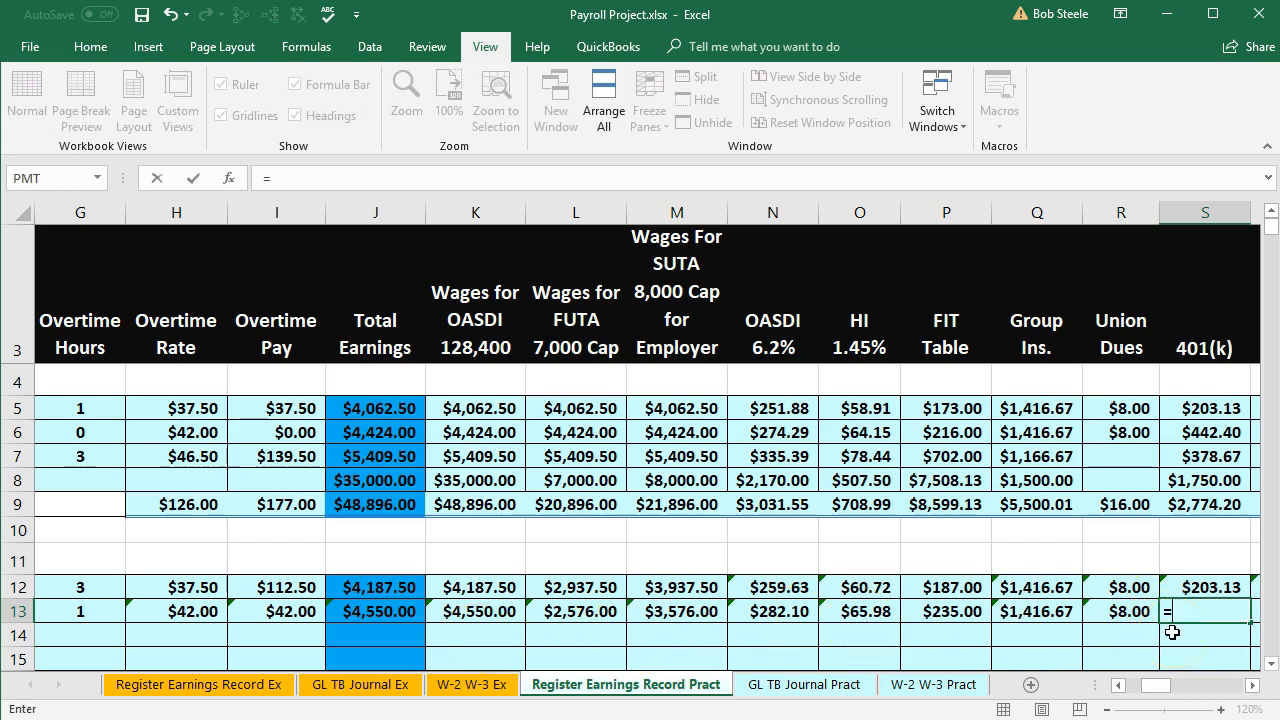
pyautogui.click(1203, 434)
pyautogui.press('Tab')
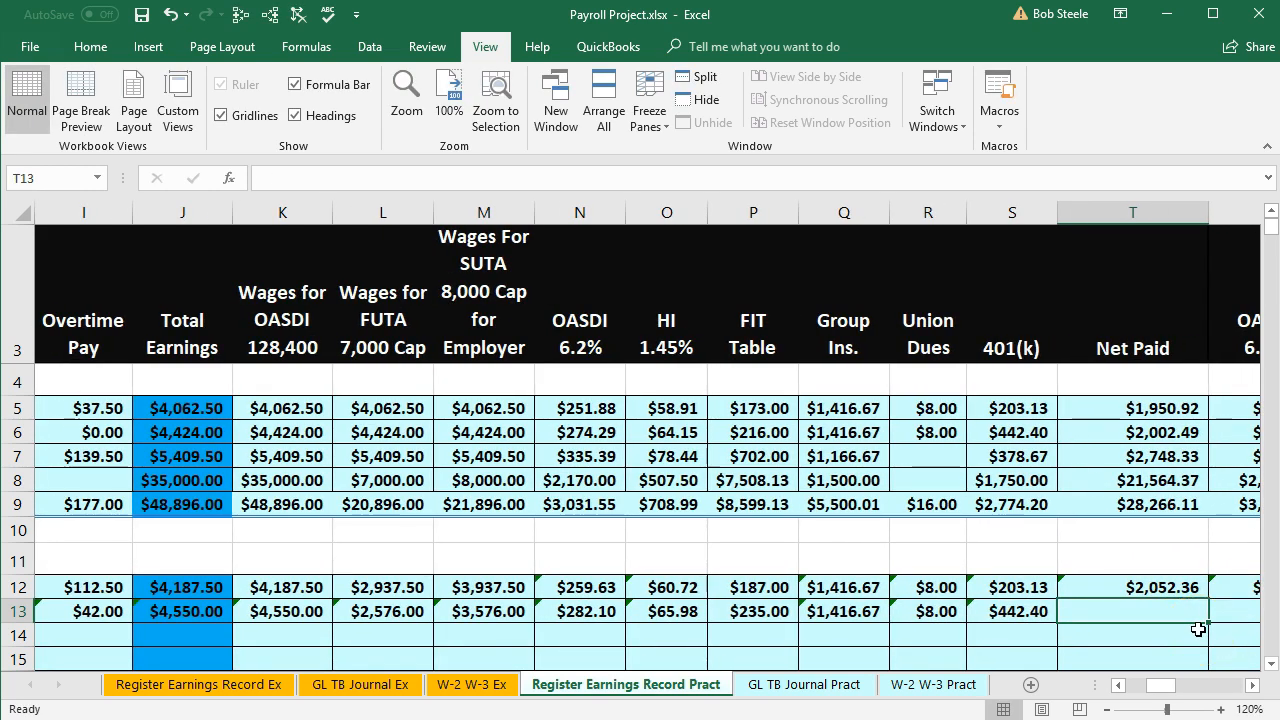
# Calculate the second employee's September net pay in T13.
pyautogui.click(1272, 663)
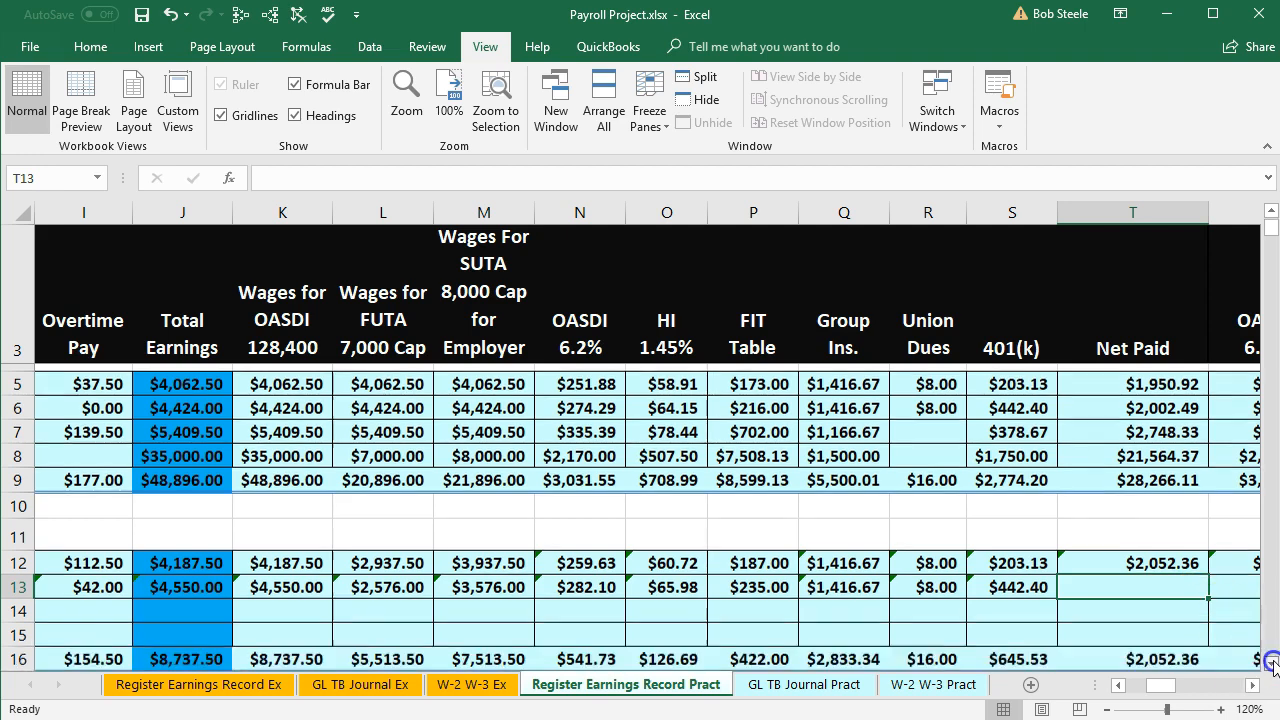
pyautogui.click(1272, 663)
pyautogui.click(1272, 663)
pyautogui.click(1272, 663)
pyautogui.click(1272, 663)
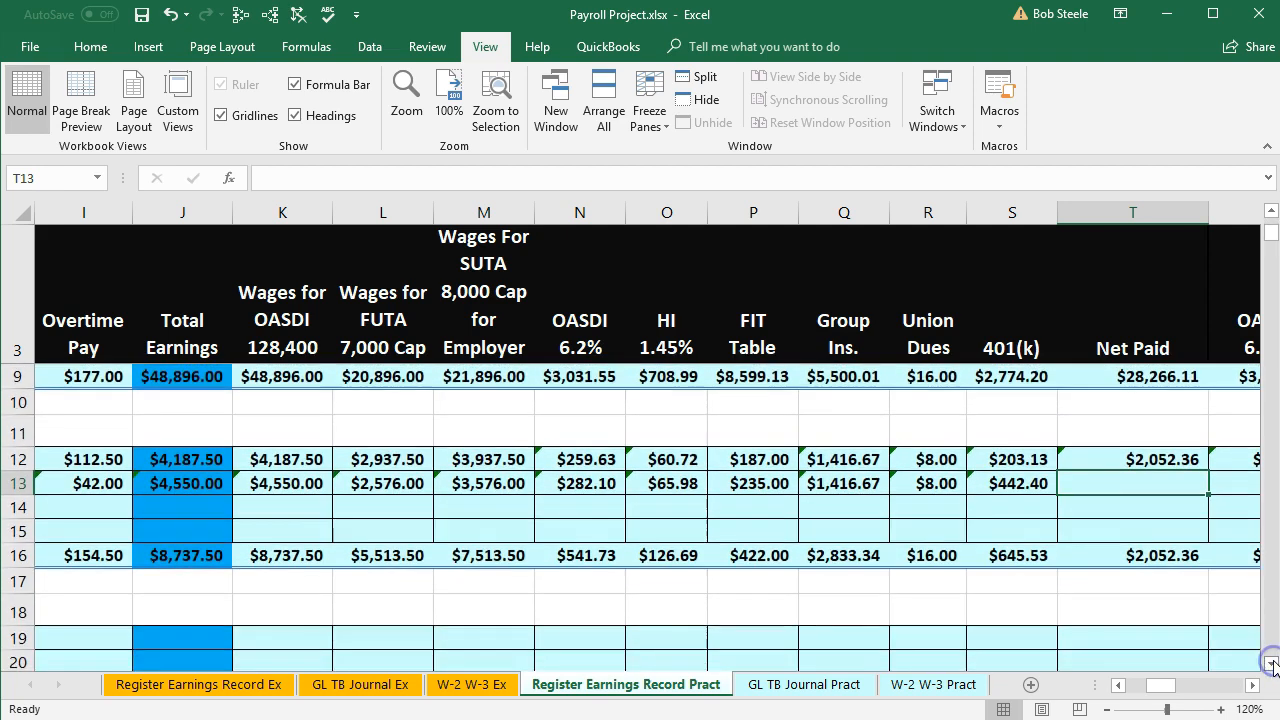
pyautogui.click(1272, 663)
pyautogui.click(1272, 663)
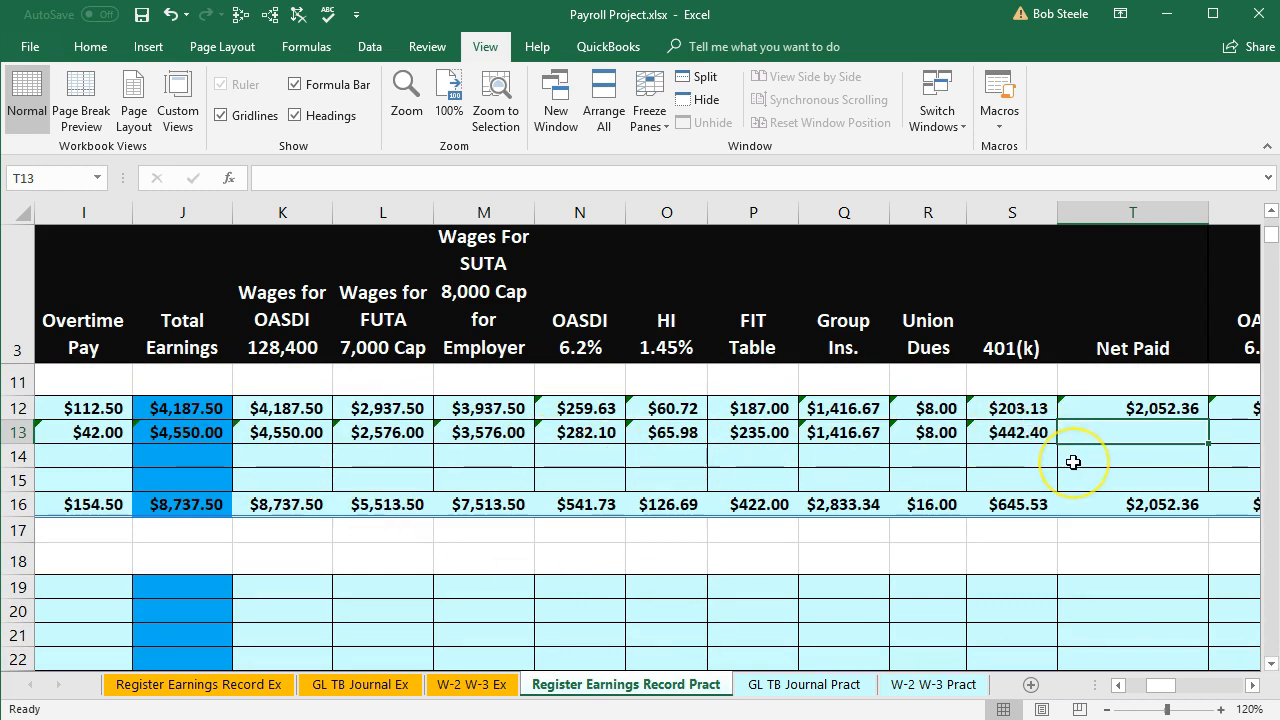
# Calculate the September net paid in T13 as total earnings minus all deductions, using =J13-SUM(N13:S13).
pyautogui.write('=')
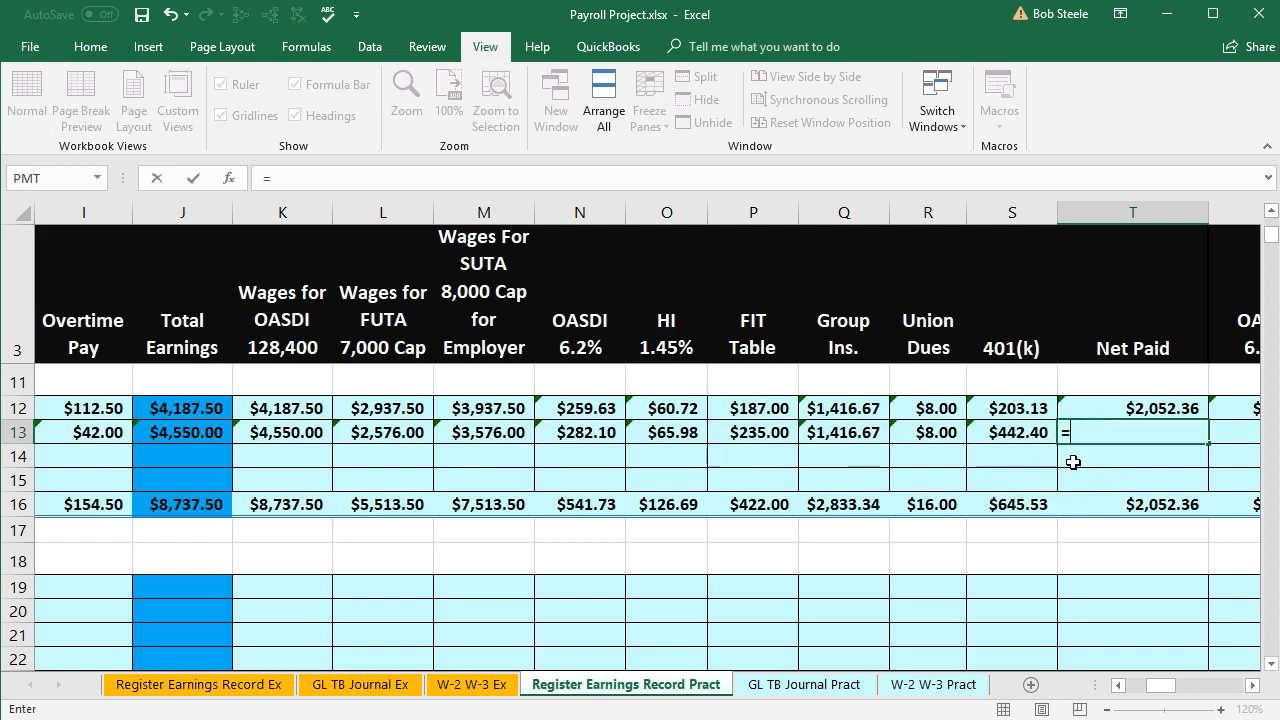
pyautogui.click(190, 432)
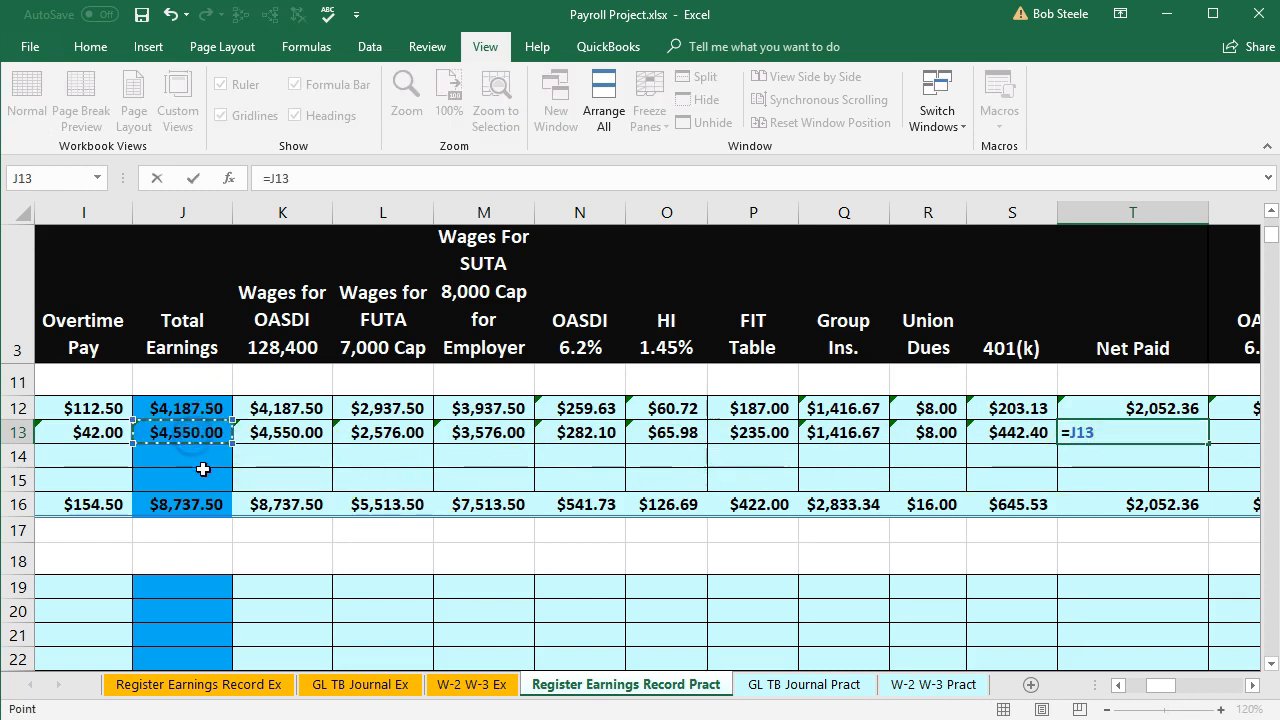
pyautogui.write('-sum')
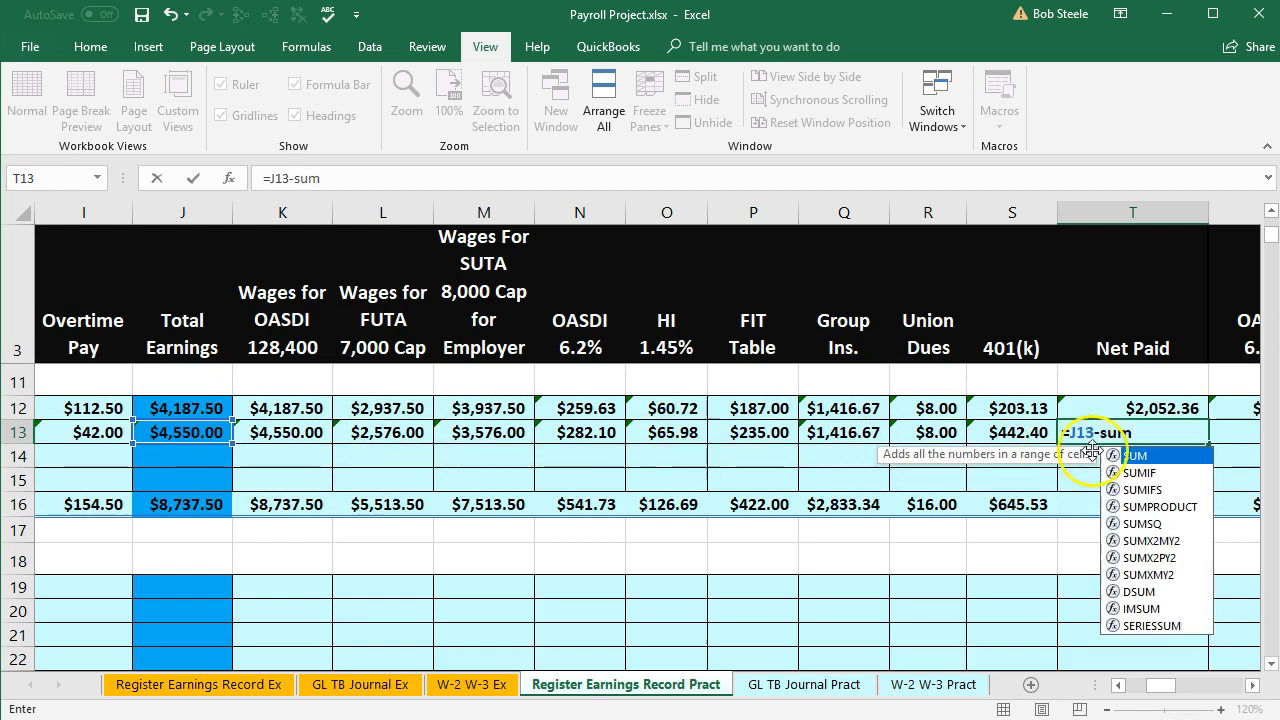
pyautogui.doubleClick(1134, 456)
pyautogui.moveTo(585, 430); pyautogui.dragTo(1002, 432)
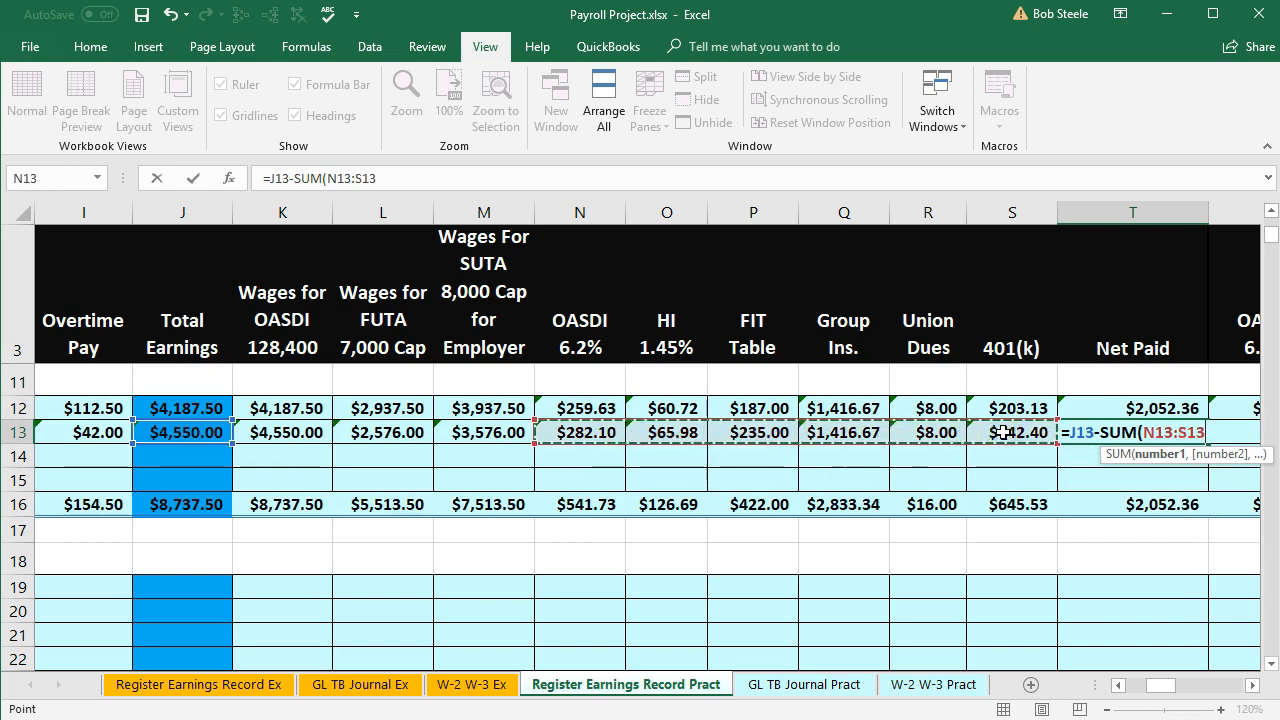
pyautogui.press('Return')
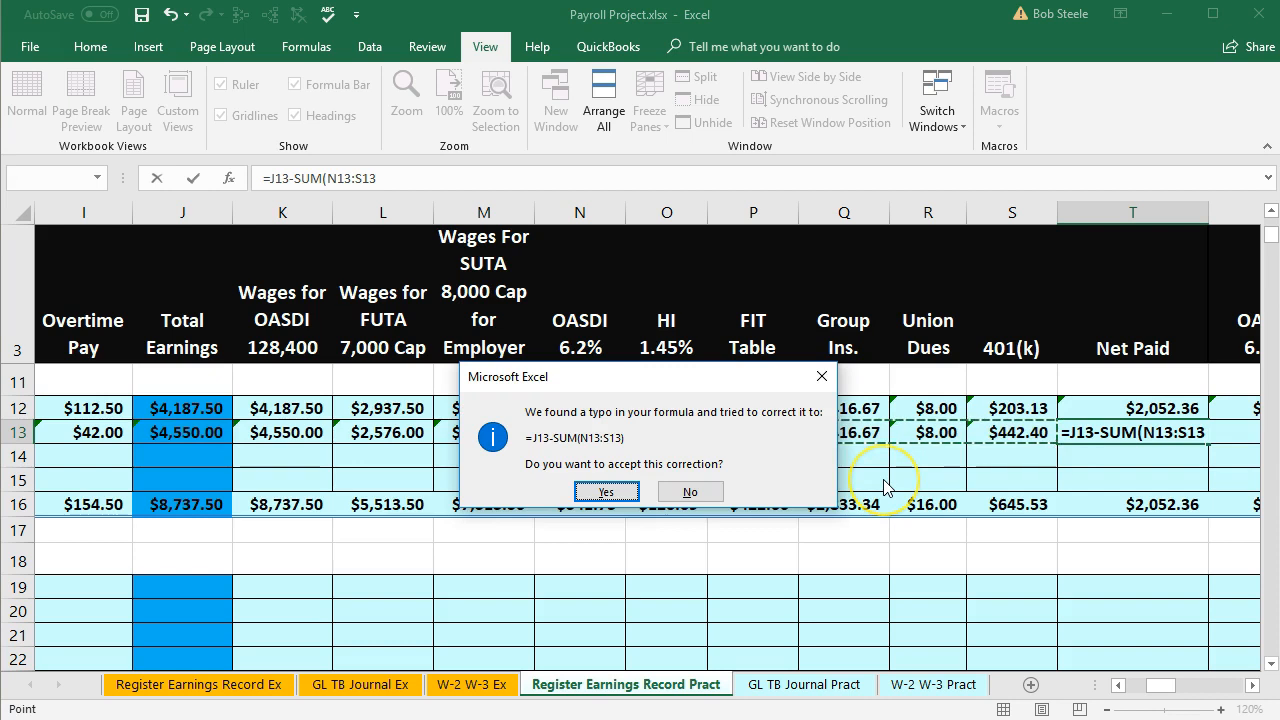
pyautogui.press('Return')
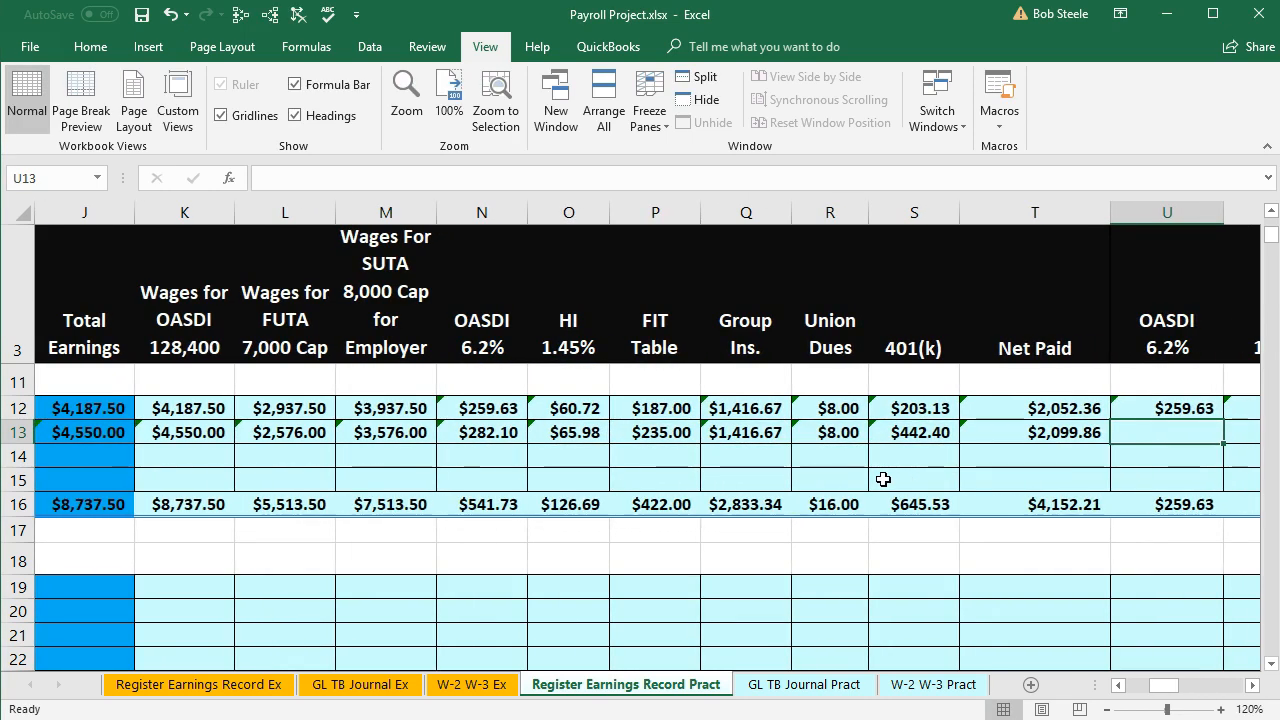
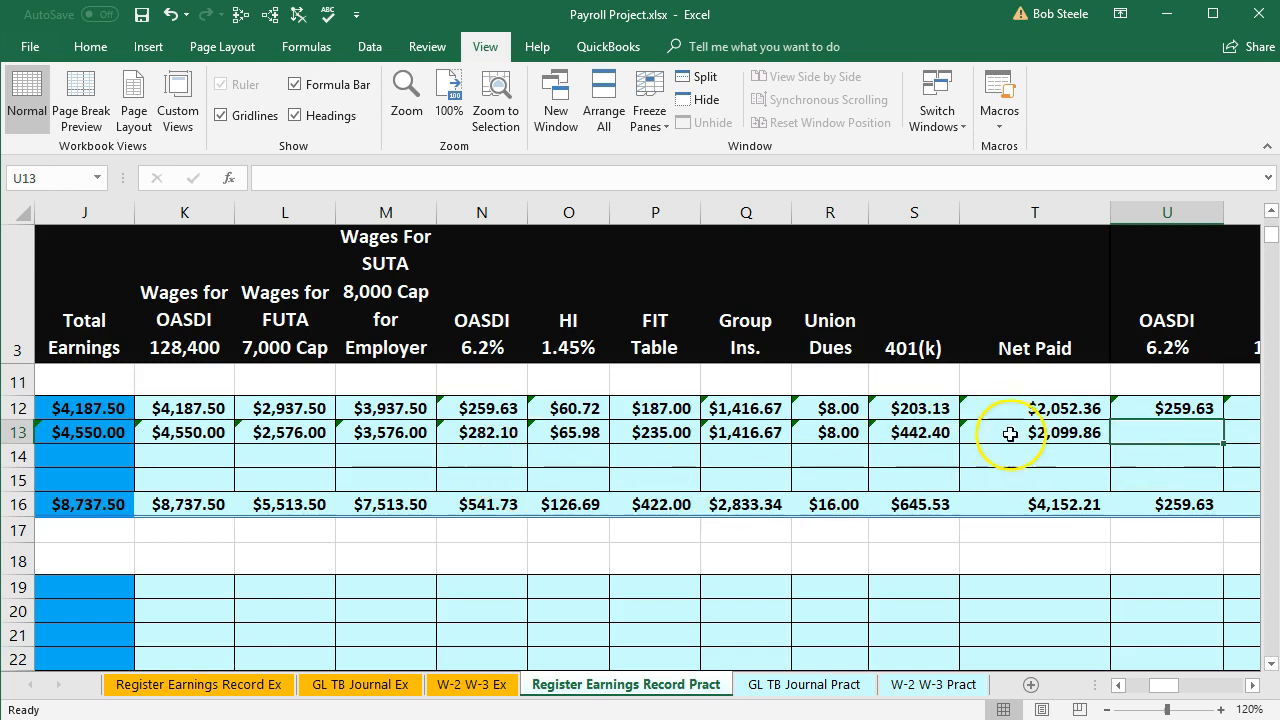
# Calculate the employer OASDI in U13 by multiplying the OASDI wages by 6.2%, using =K13*.062.
pyautogui.write('=')
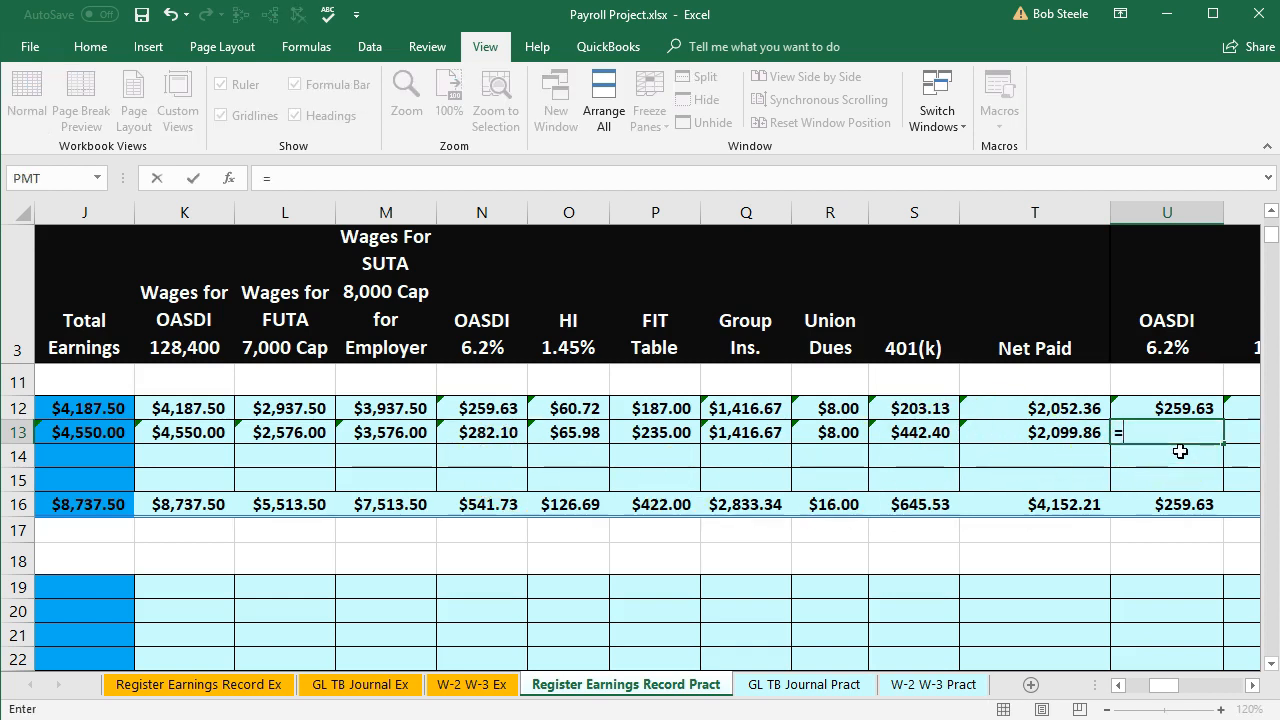
pyautogui.click(212, 436)
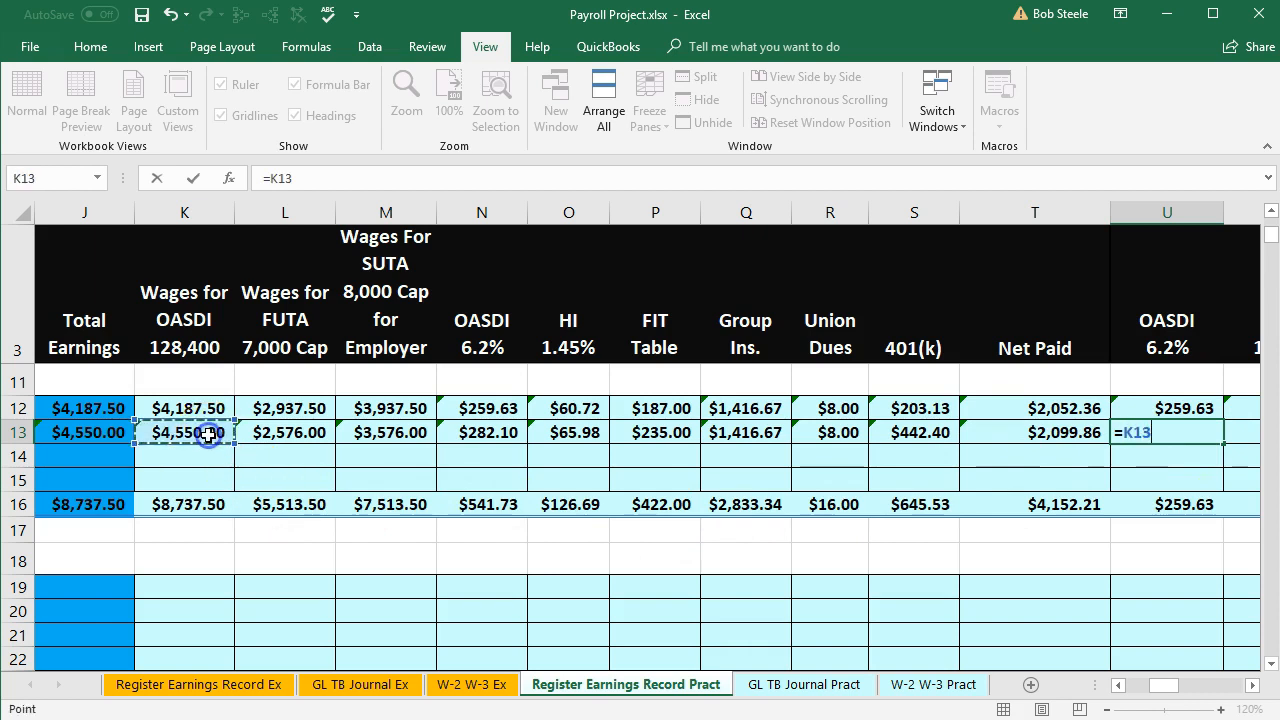
pyautogui.write('*')
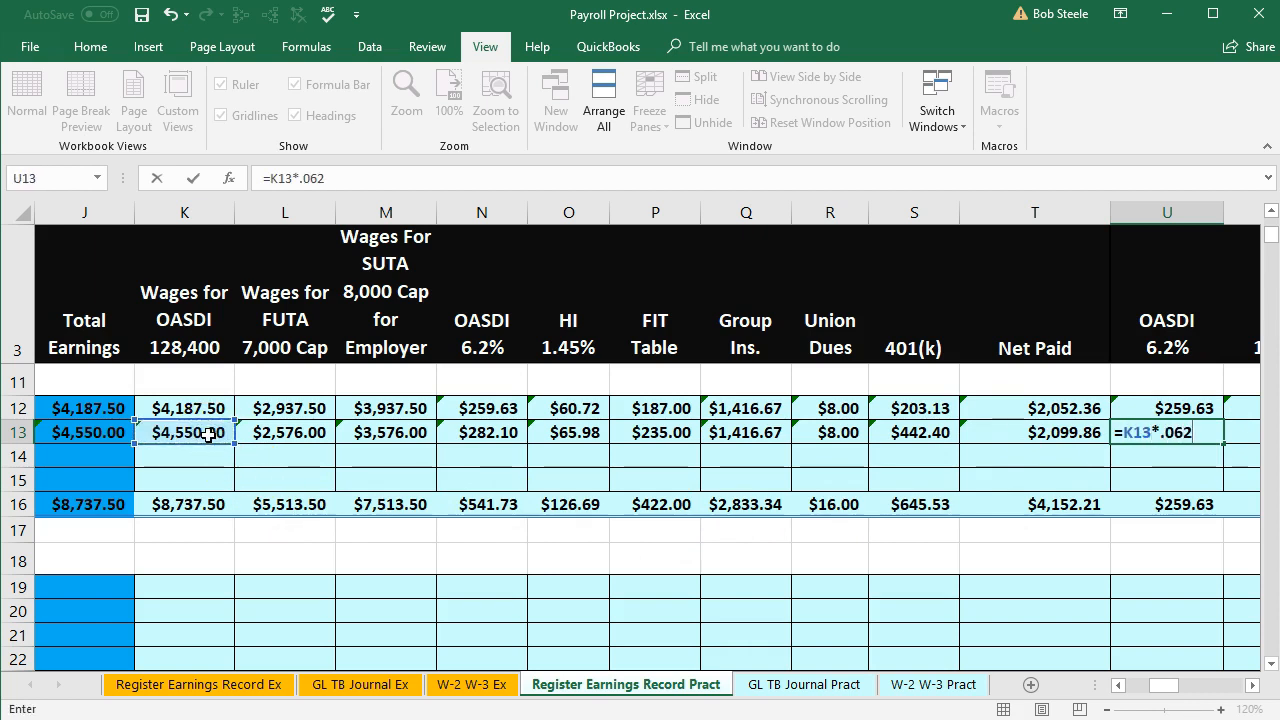
pyautogui.write('.062')
pyautogui.press('Tab')
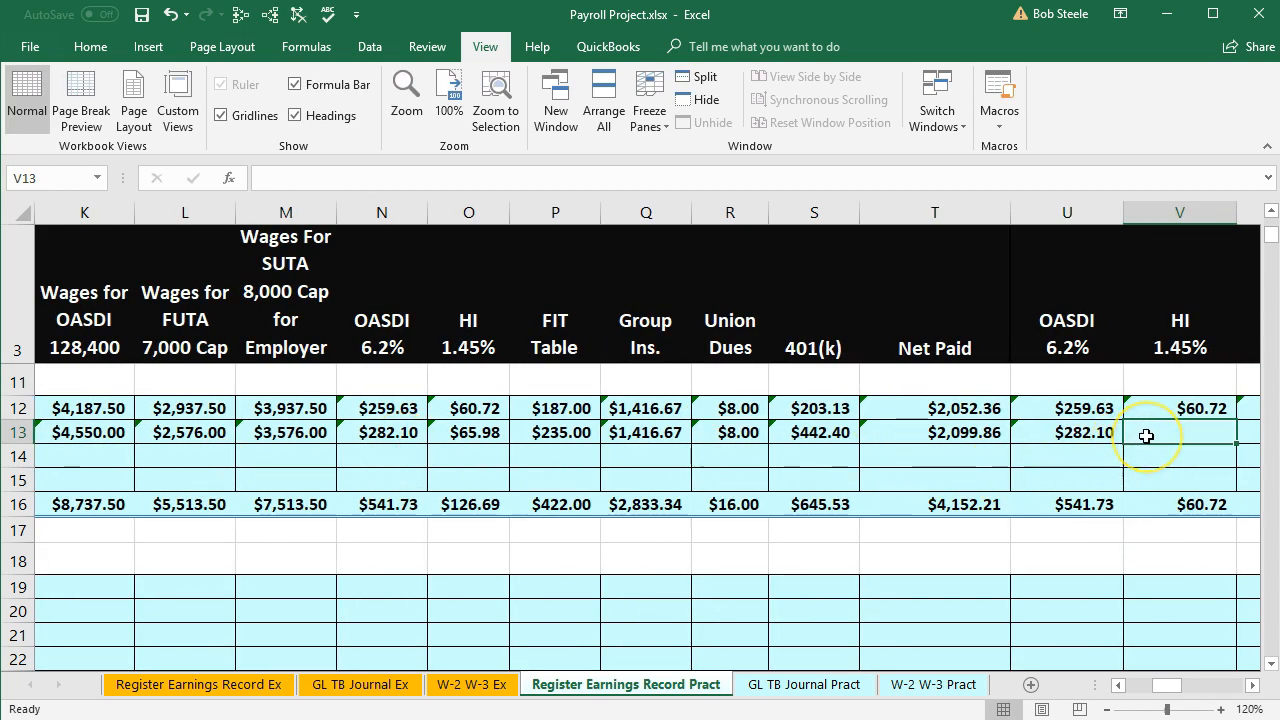
# Calculate the employer HI in V13 by multiplying the total earnings in J13 by the 1.45% rate.
pyautogui.write('=')
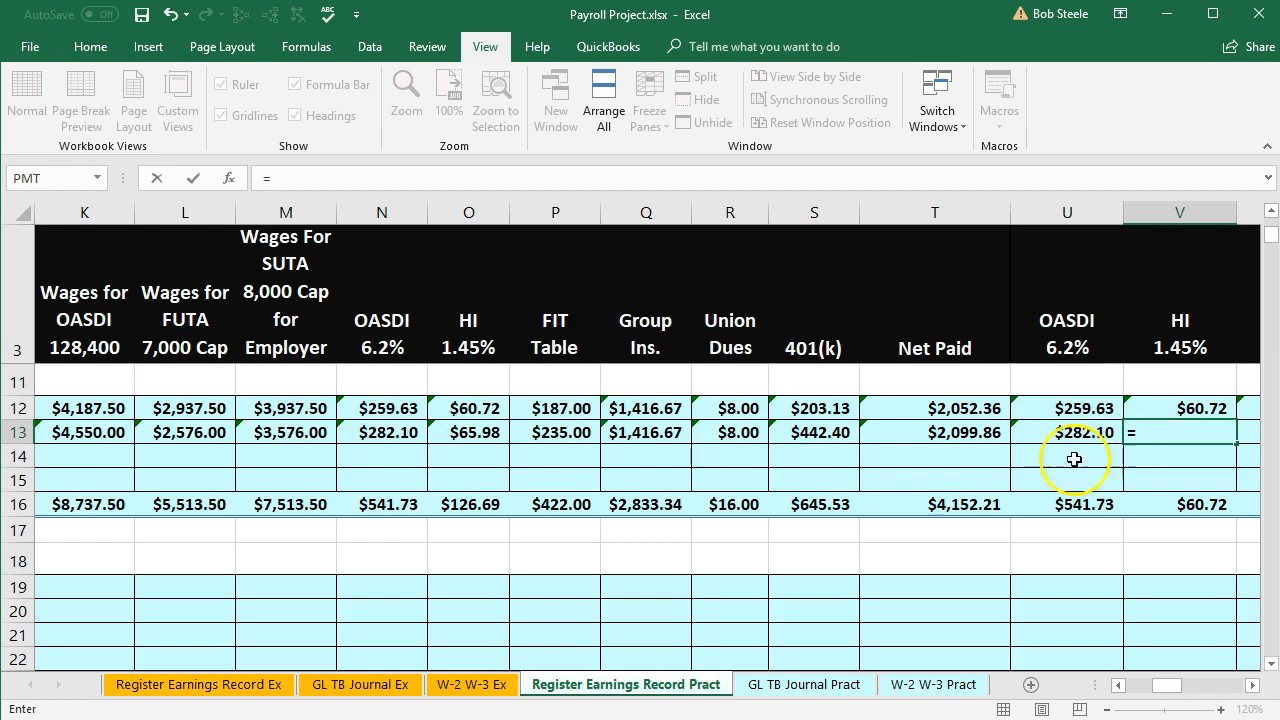
pyautogui.click(106, 432)
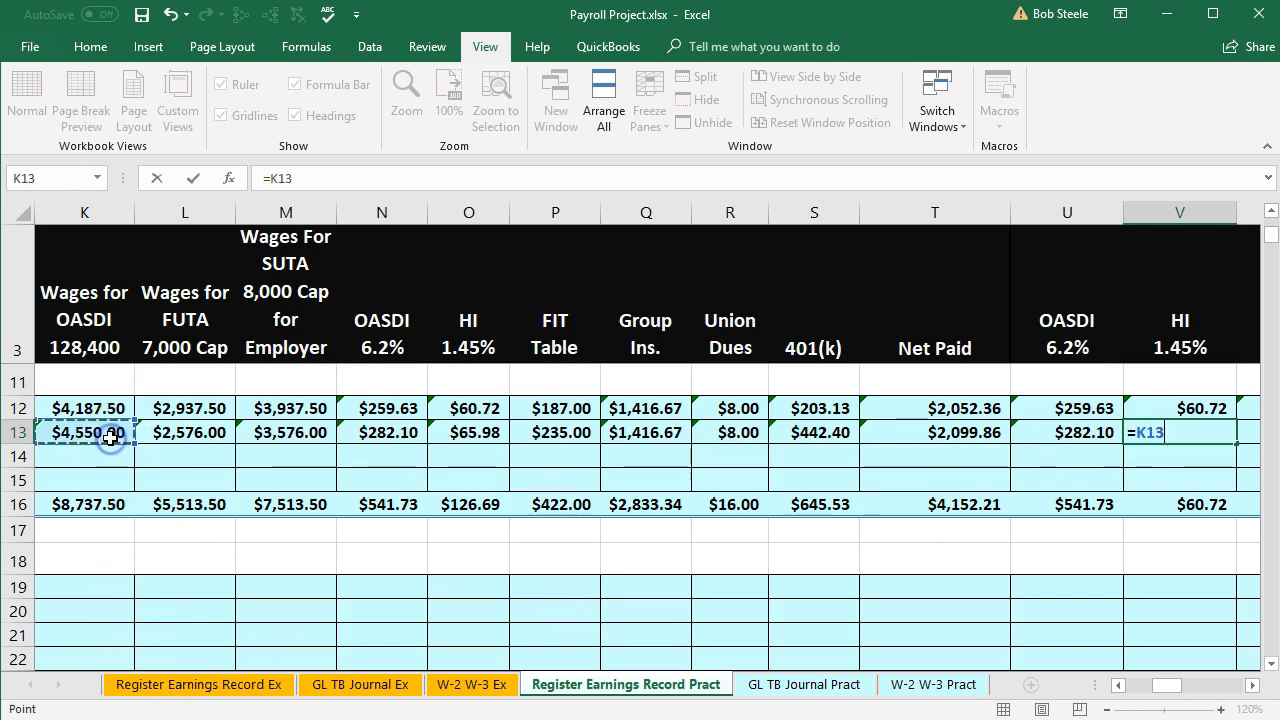
pyautogui.press('Left')
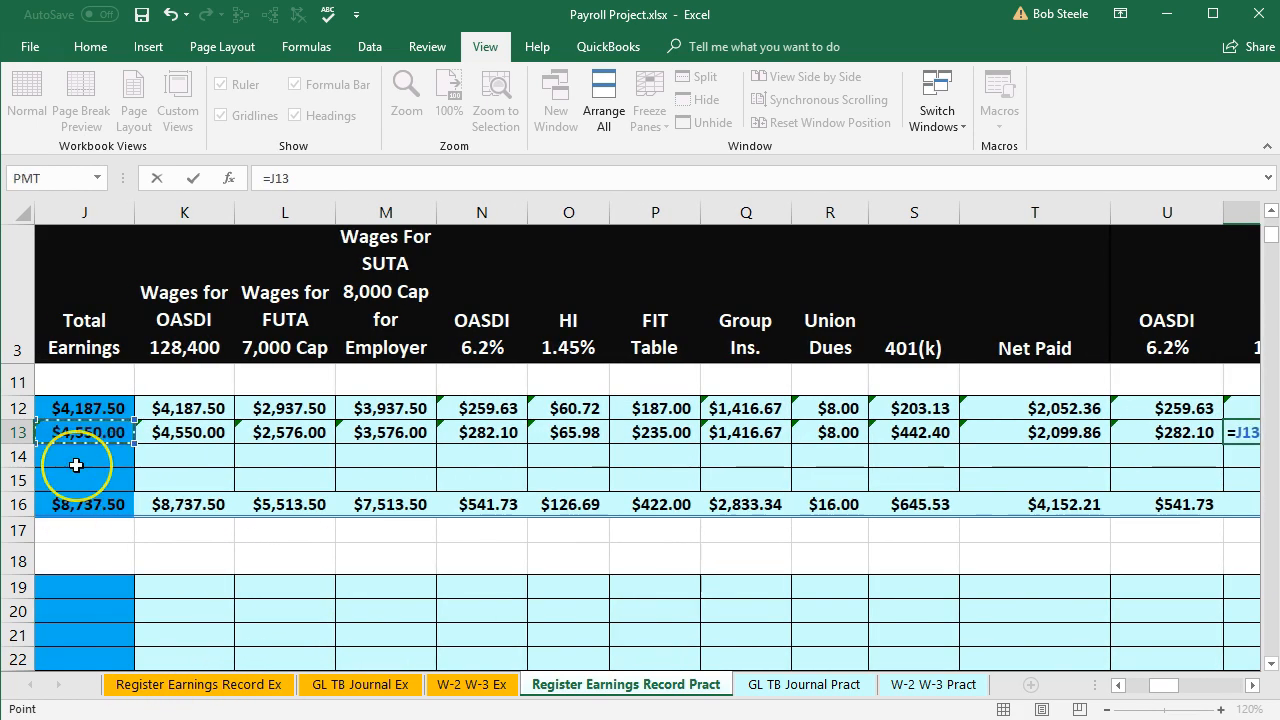
pyautogui.write('*')
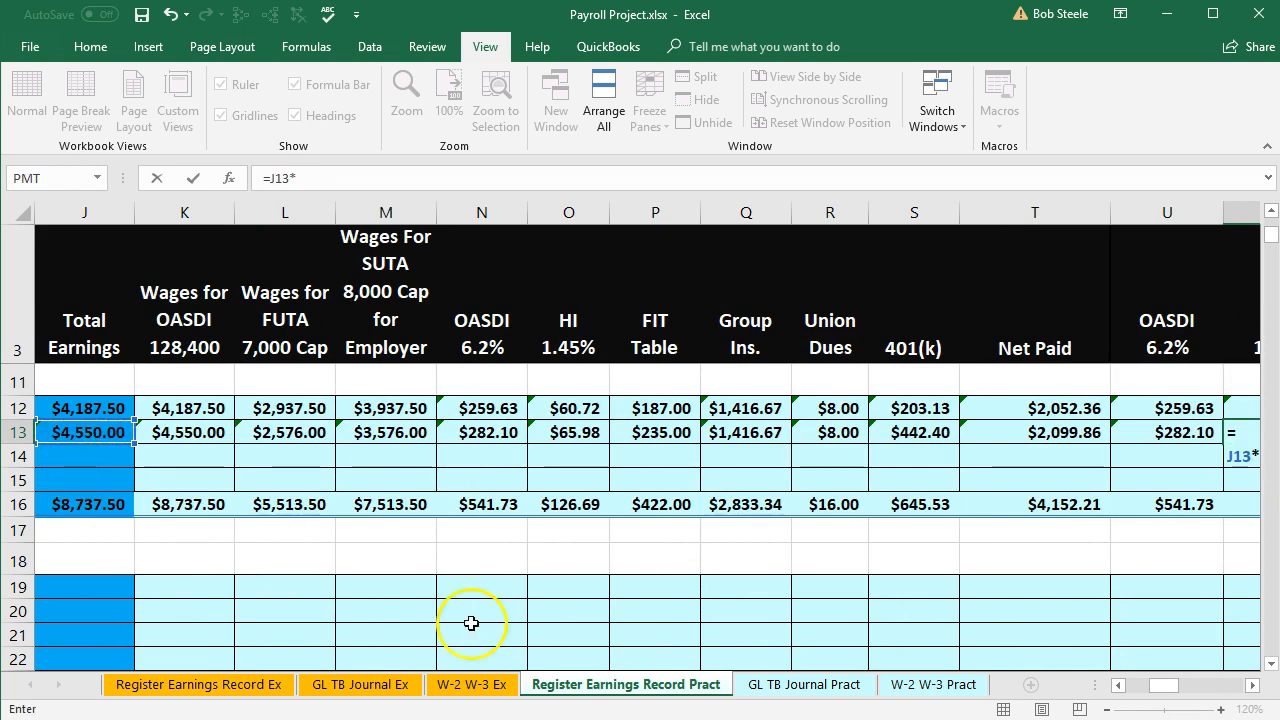
pyautogui.click(1252, 685)
pyautogui.click(1252, 685)
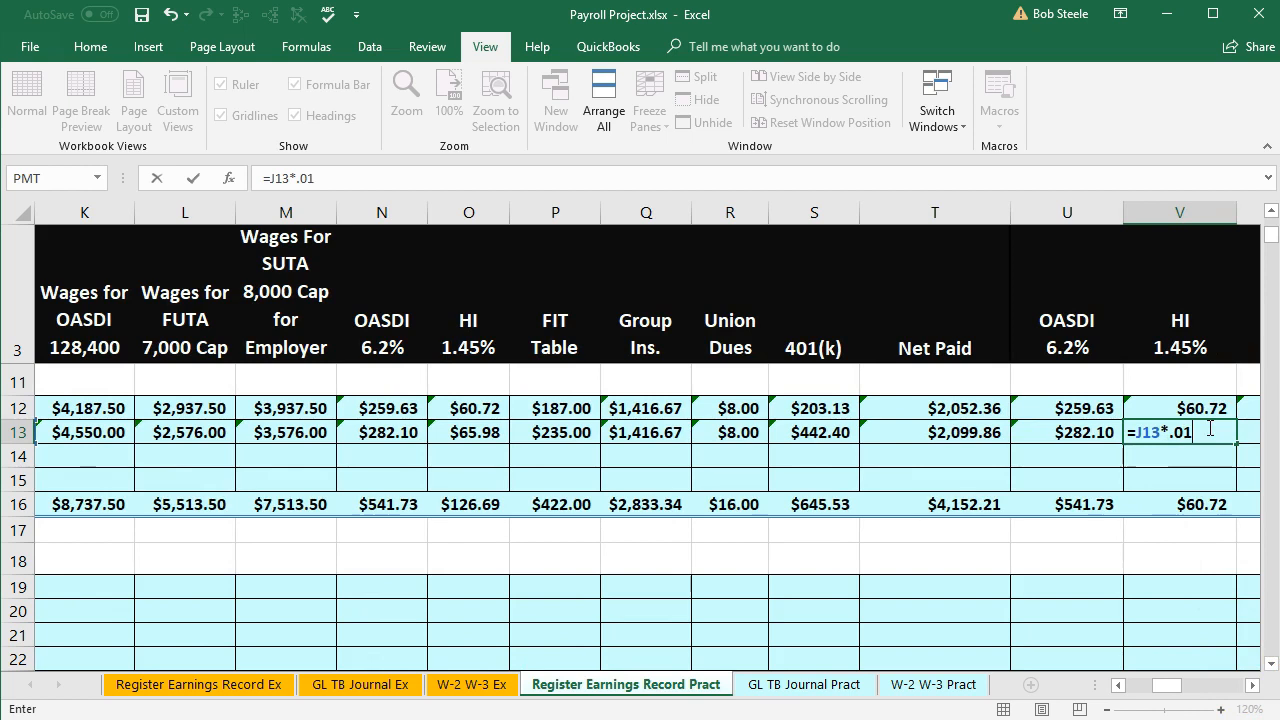
pyautogui.press('Tab')
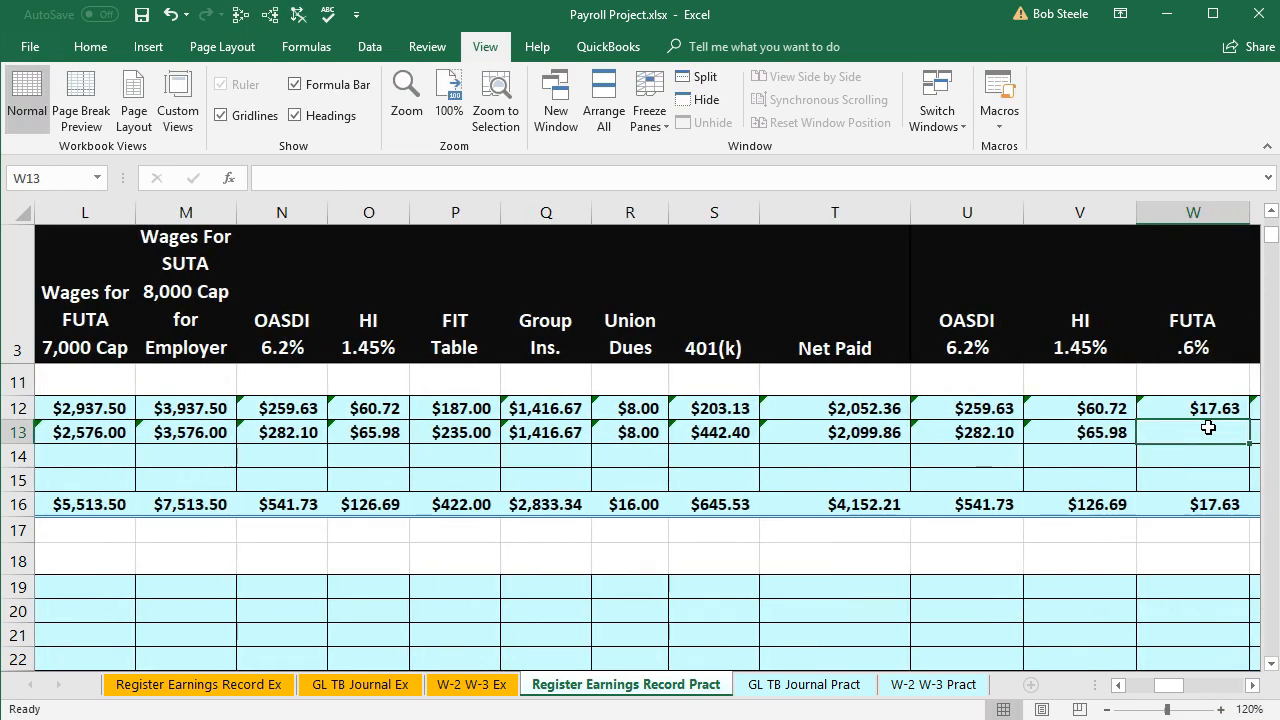
# Calculate the FUTA tax in W13 by multiplying the FUTA wages by 0.6%, using =L13*.006.
pyautogui.write('=')
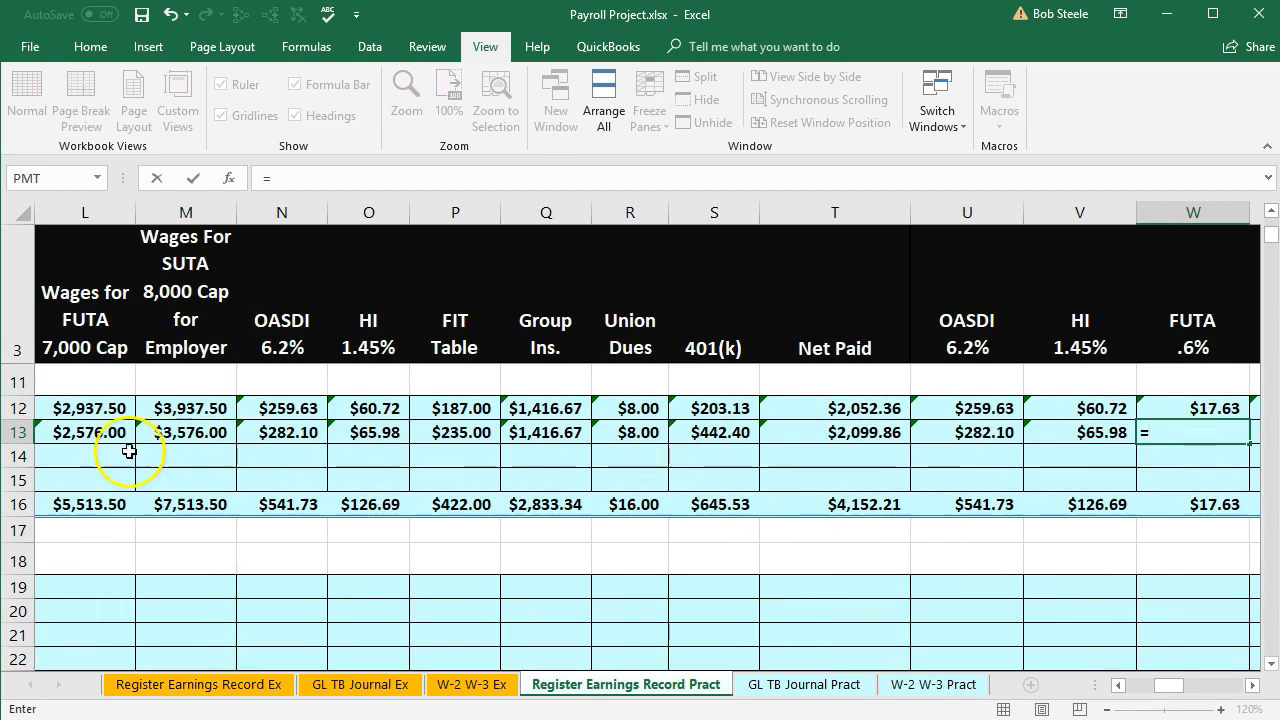
pyautogui.click(97, 434)
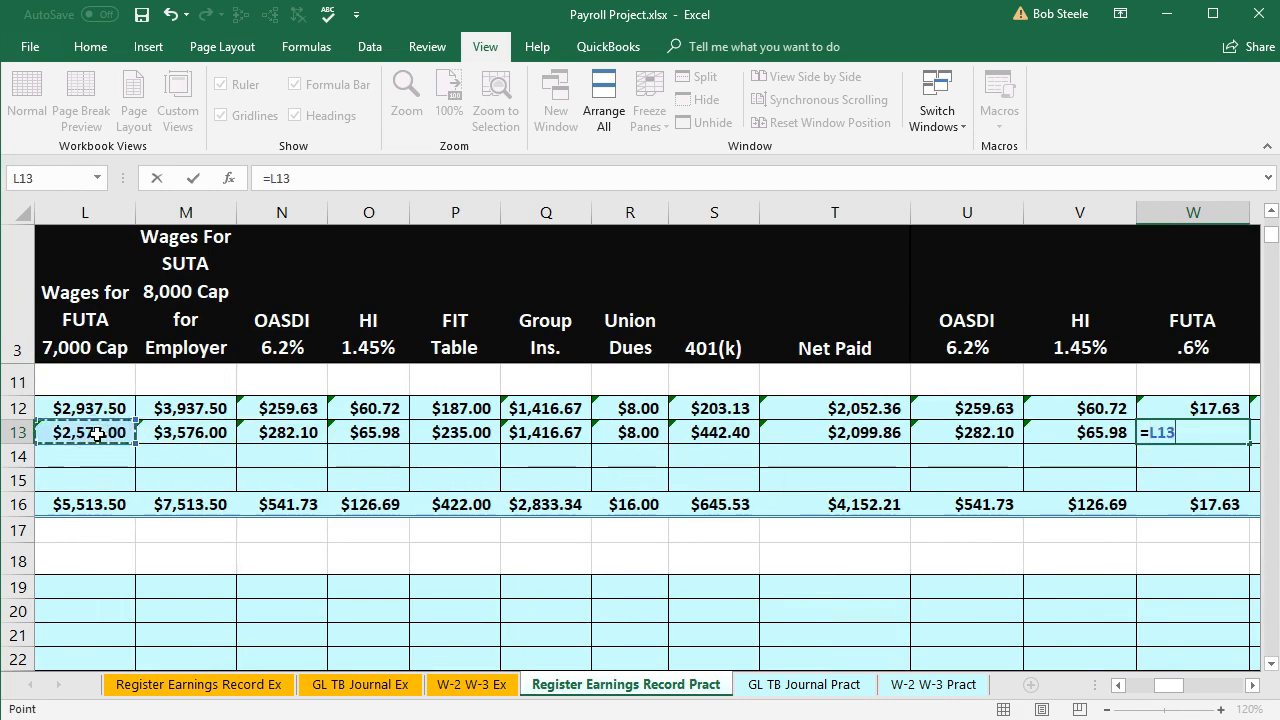
pyautogui.write('*.006')
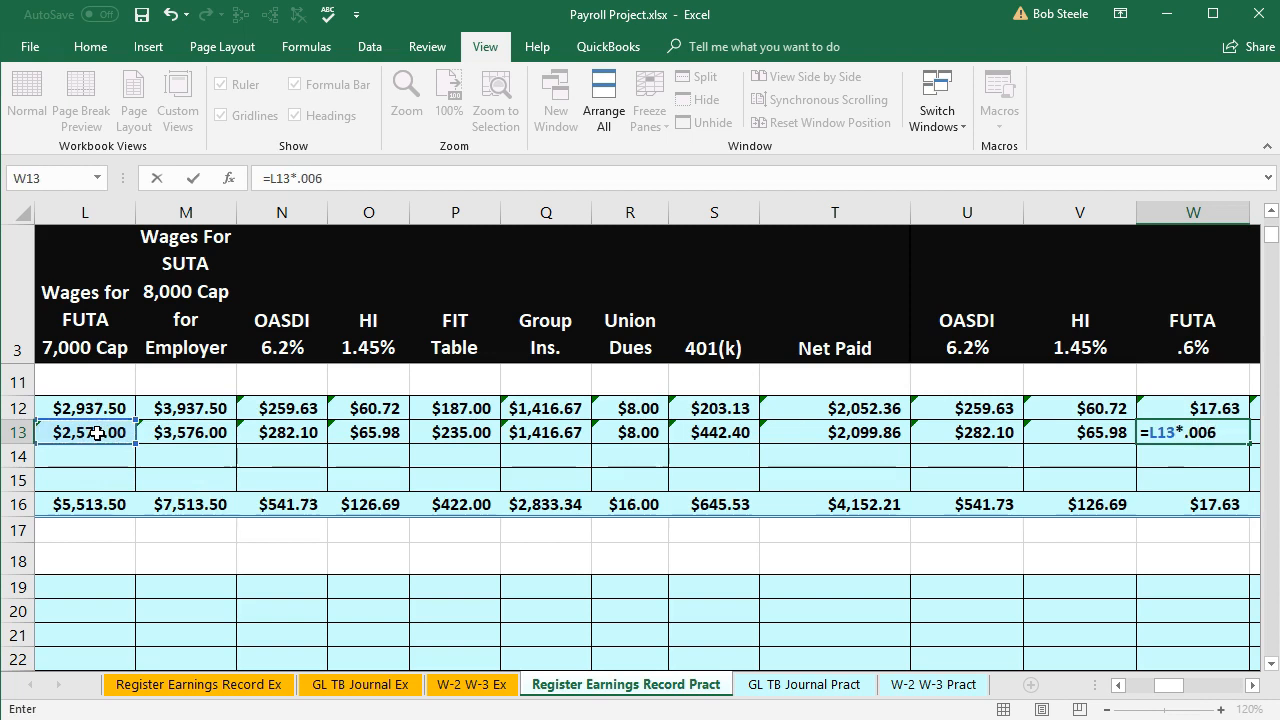
pyautogui.press('Tab')
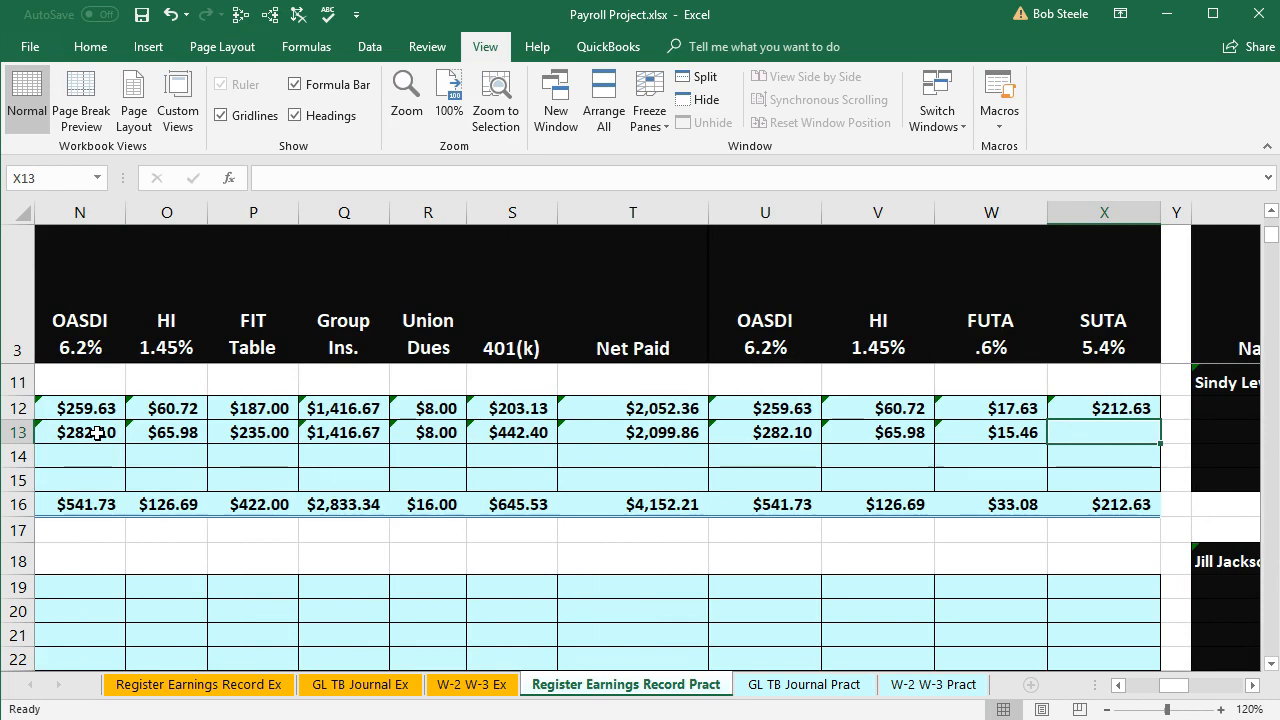
pyautogui.write('=')
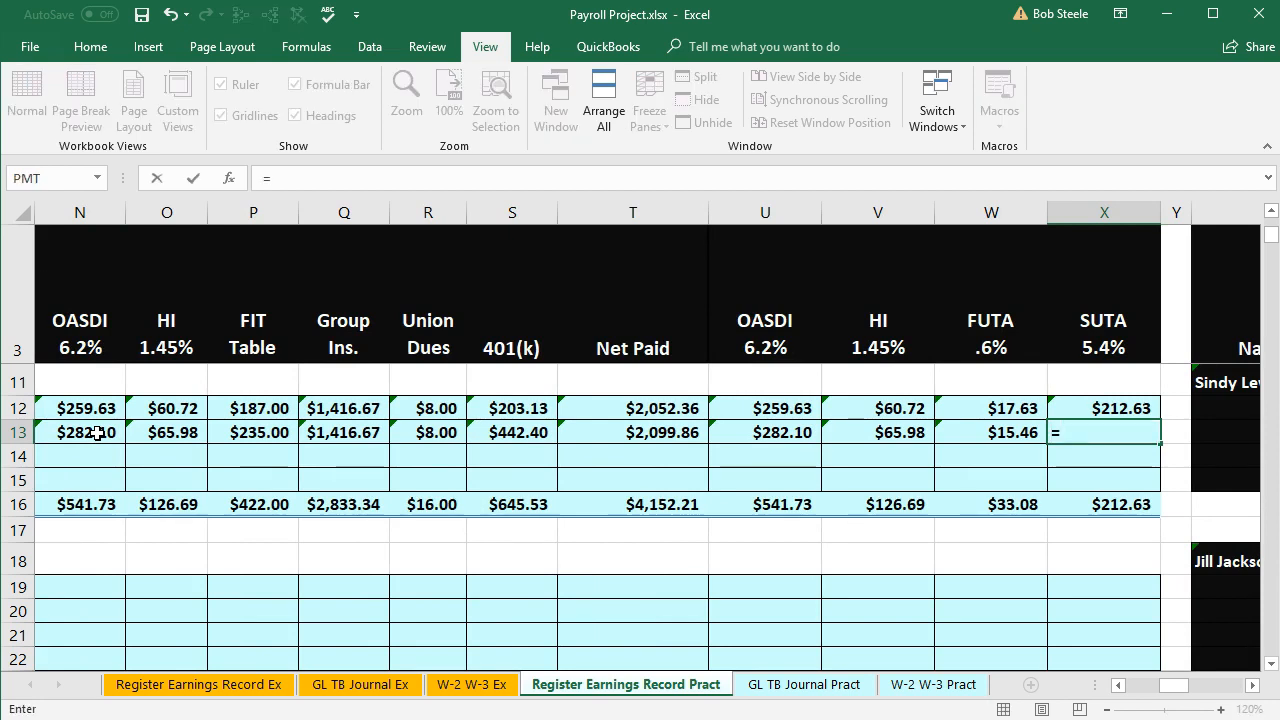
pyautogui.click(85, 432)
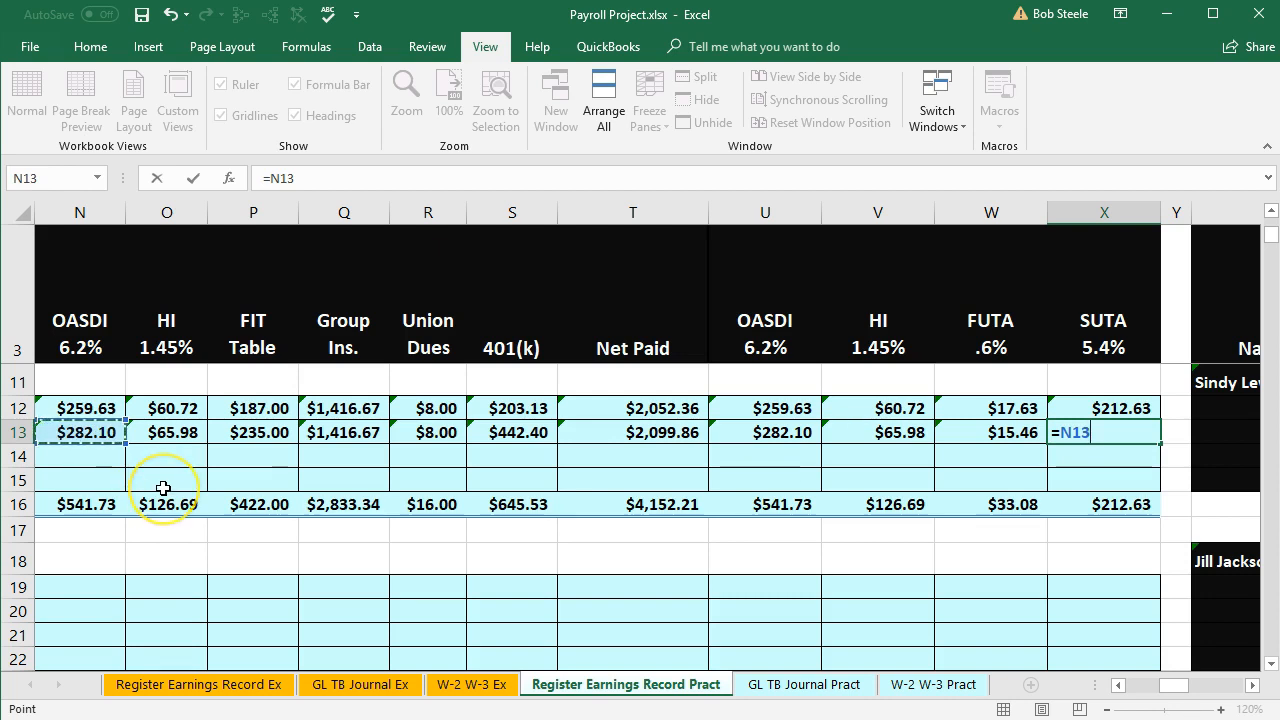
pyautogui.write('*')
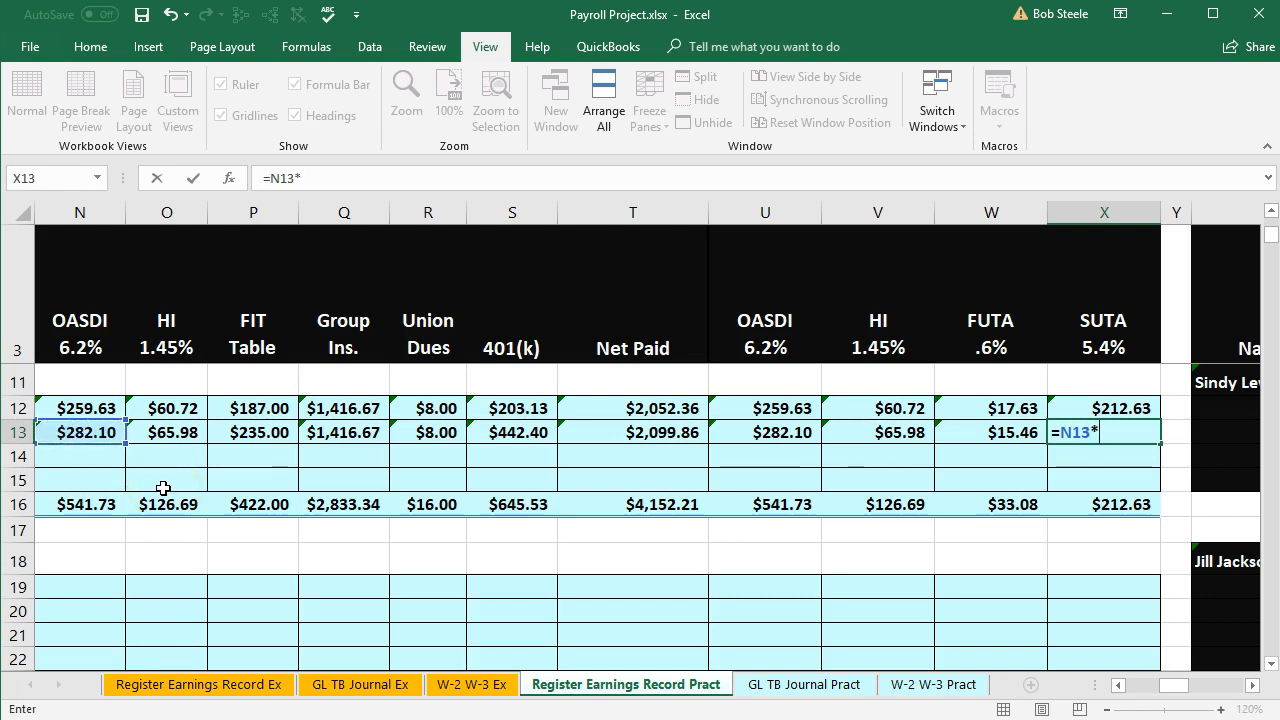
pyautogui.write('.054')
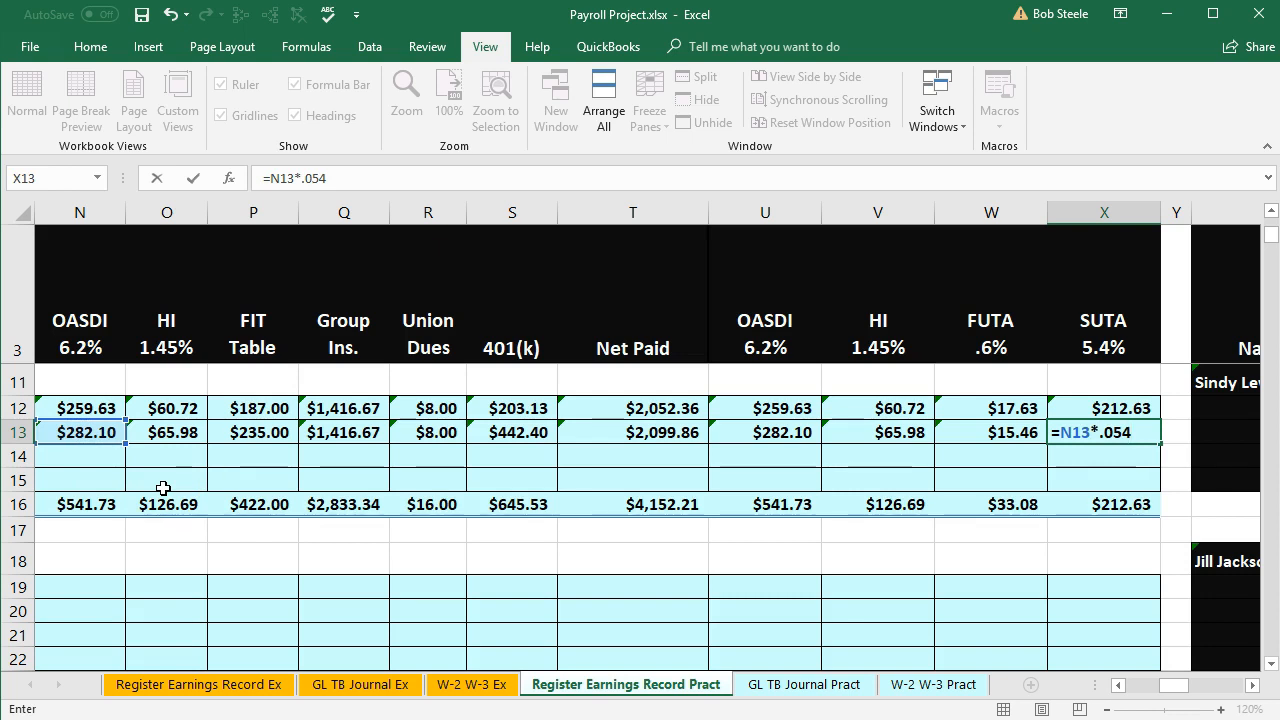
pyautogui.press('Return')
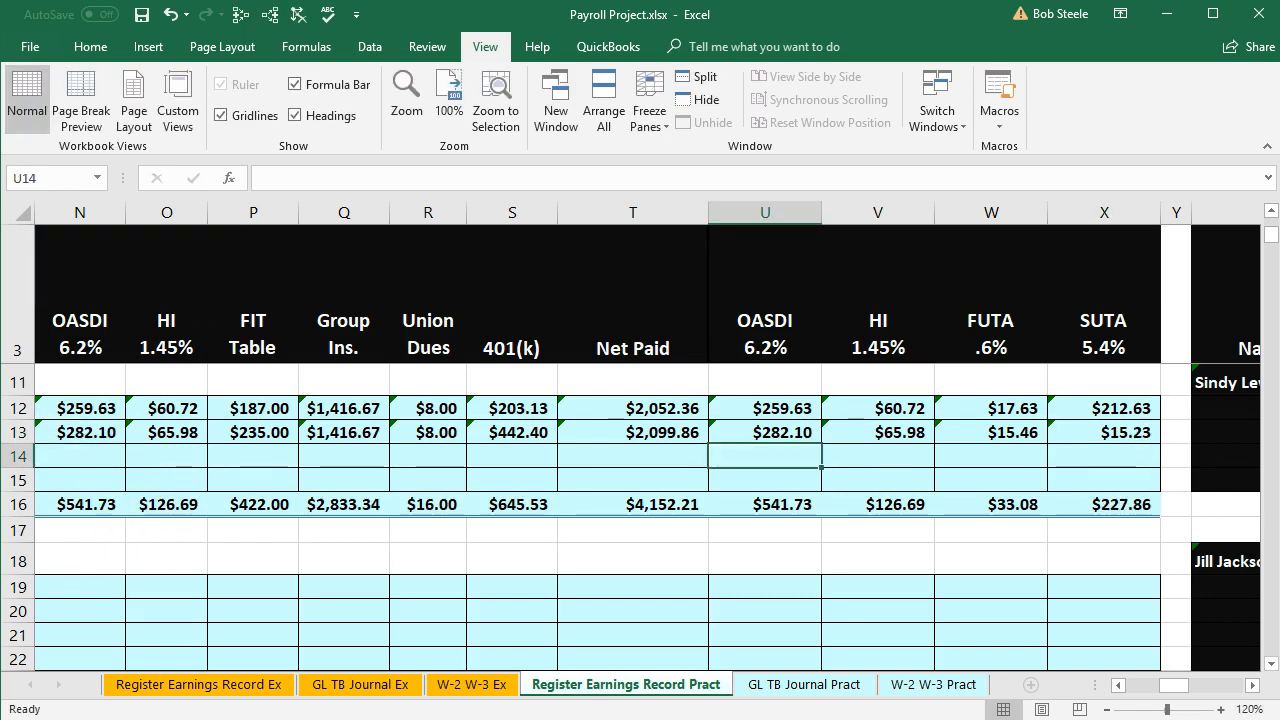
pyautogui.click(1096, 430)
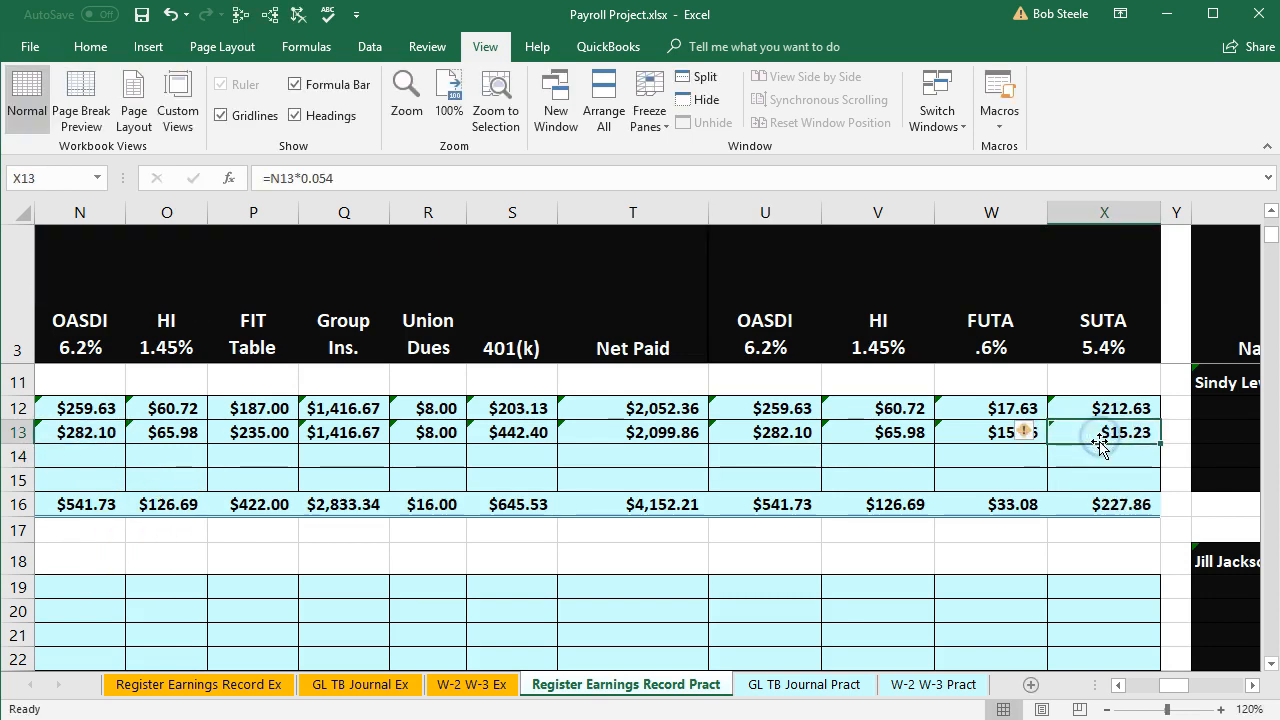
pyautogui.press('Delete')
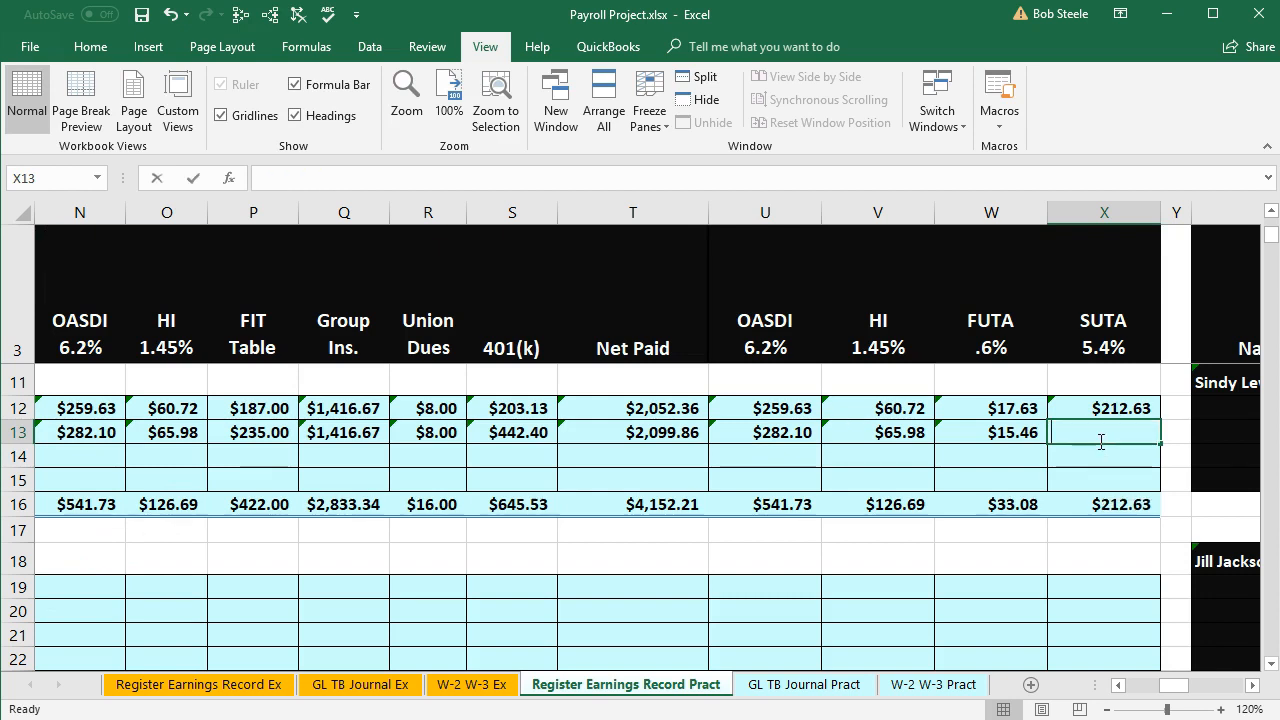
# Calculate the SUTA tax in X13 by multiplying the SUTA wages by 5.4%, using =M13*.054.
pyautogui.write('=')
pyautogui.press('Left')
pyautogui.press('Left')
pyautogui.press('Left')
pyautogui.press('Left')
pyautogui.press('Left')
pyautogui.press('Left')
pyautogui.press('Left')
pyautogui.press('Left')
pyautogui.press('Left')
pyautogui.press('Left')
pyautogui.press('Left')
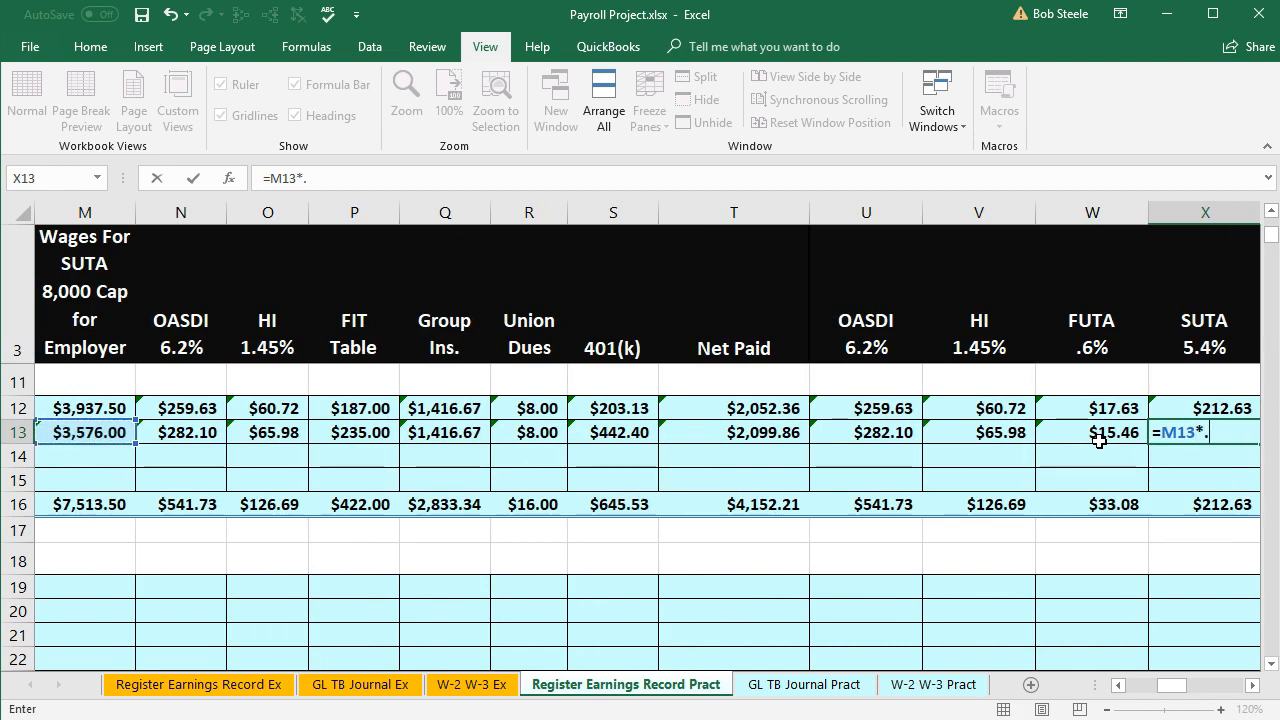
pyautogui.write('54')
pyautogui.press('Return')
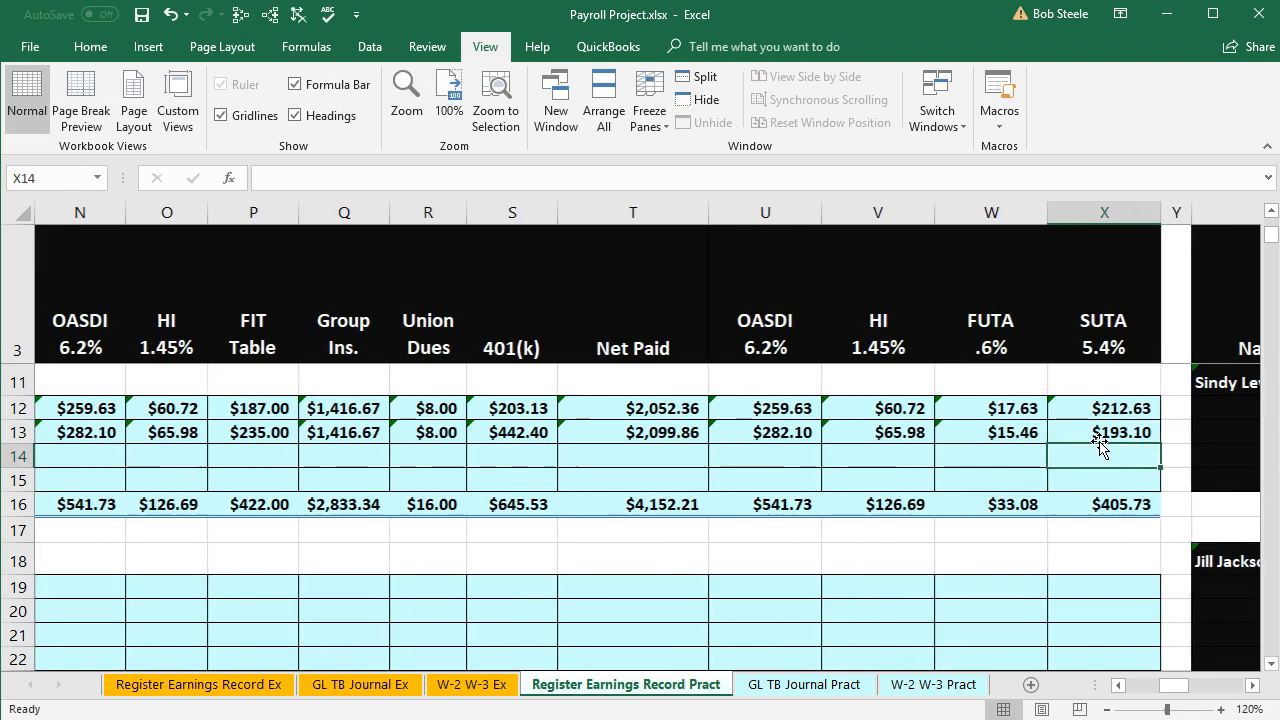
pyautogui.click(1100, 435)
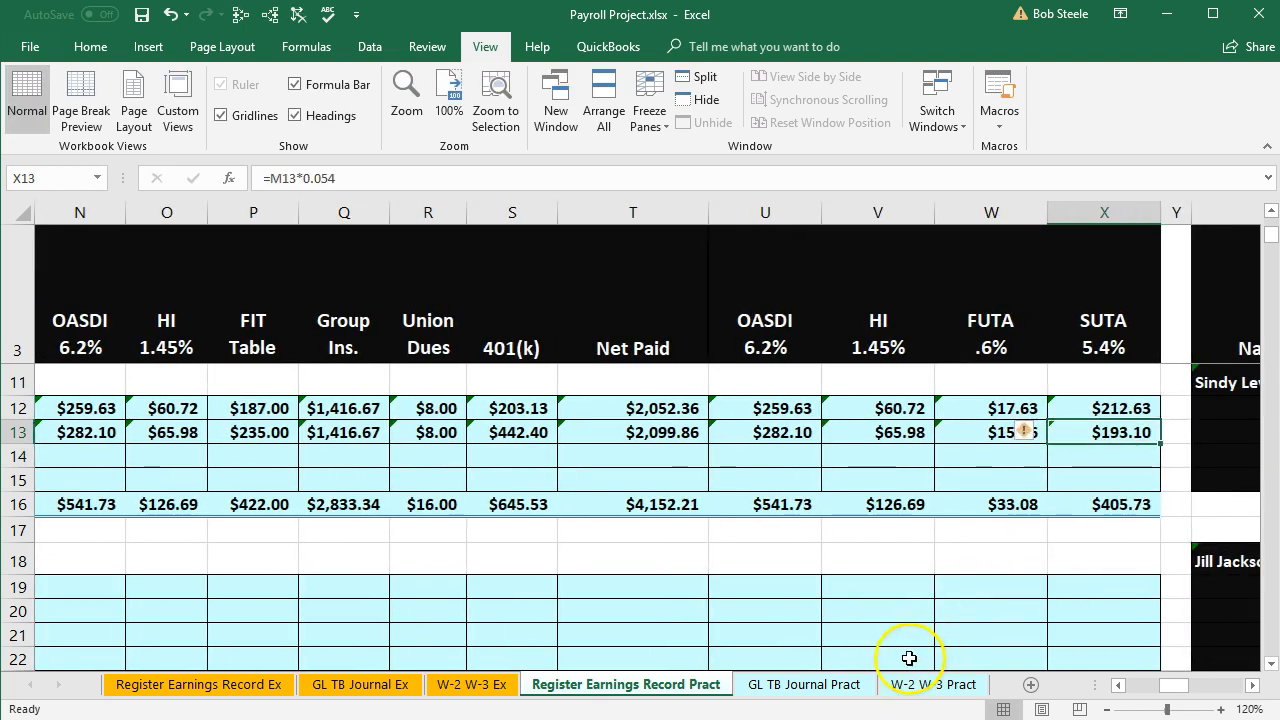
# For the third September employee, enter 140 regular hours in D14 and a regular rate of 31 in E14.
pyautogui.press('Down')
pyautogui.press('Left')
pyautogui.press('Left')
pyautogui.press('Left')
pyautogui.press('Left')
pyautogui.press('Left')
pyautogui.press('Left')
pyautogui.press('Left')
pyautogui.press('Left')
pyautogui.press('Left')
pyautogui.press('Left')
pyautogui.press('Left')
pyautogui.press('Left')
pyautogui.press('Left')
pyautogui.press('Left')
pyautogui.press('Left')
pyautogui.press('Left')
pyautogui.press('Left')
pyautogui.press('Left')
pyautogui.press('Left')
pyautogui.press('Left')
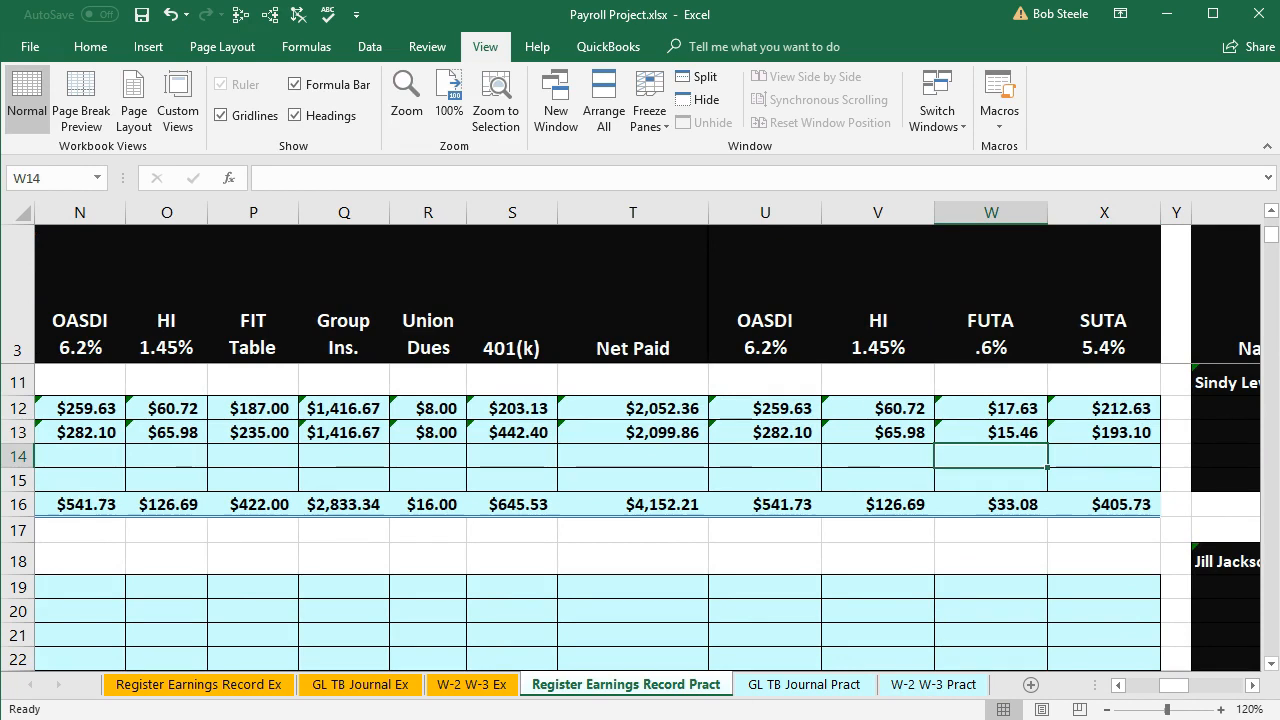
pyautogui.press('Right')
pyautogui.press('Right')
pyautogui.press('Right')
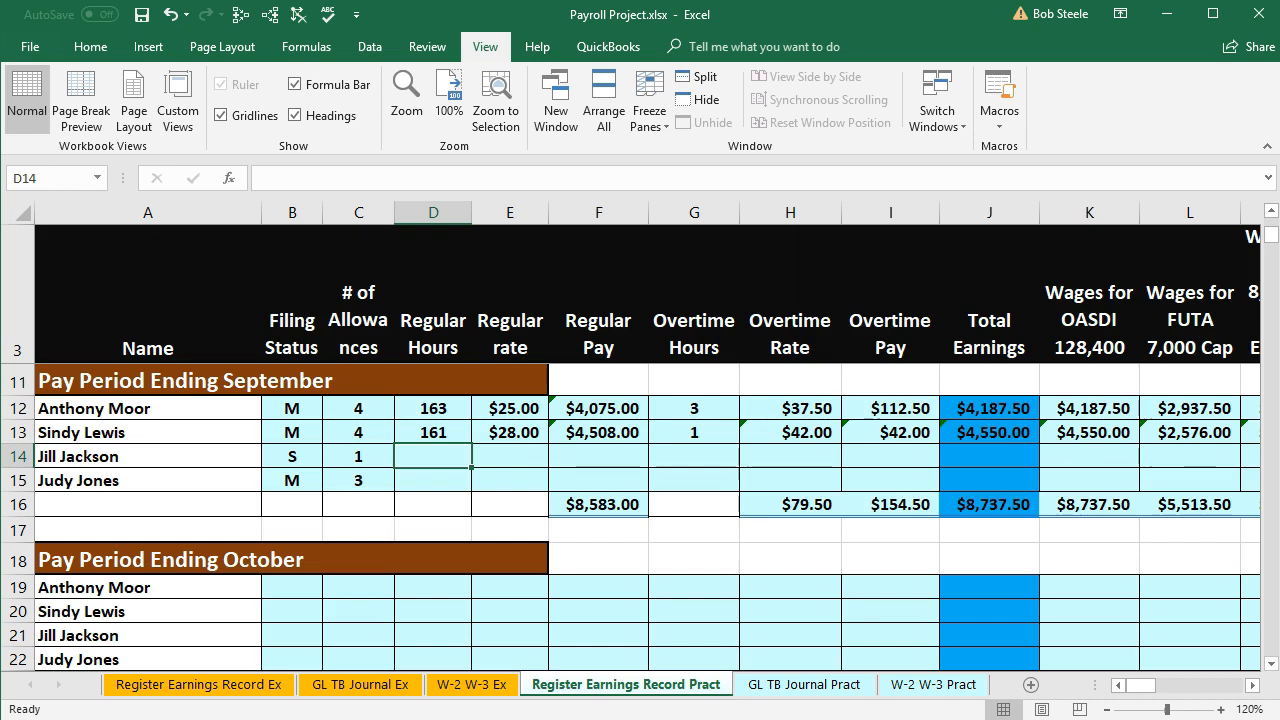
pyautogui.write('140')
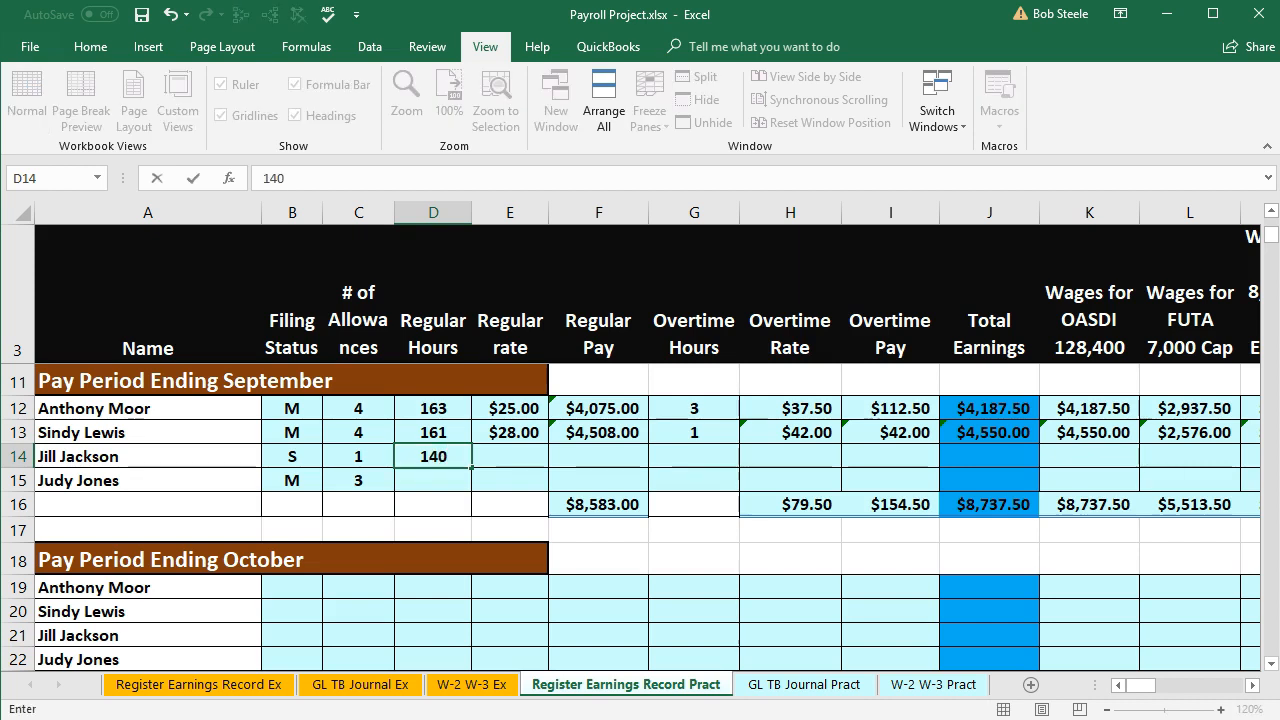
pyautogui.press('Tab')
pyautogui.write('31')
pyautogui.press('Tab')
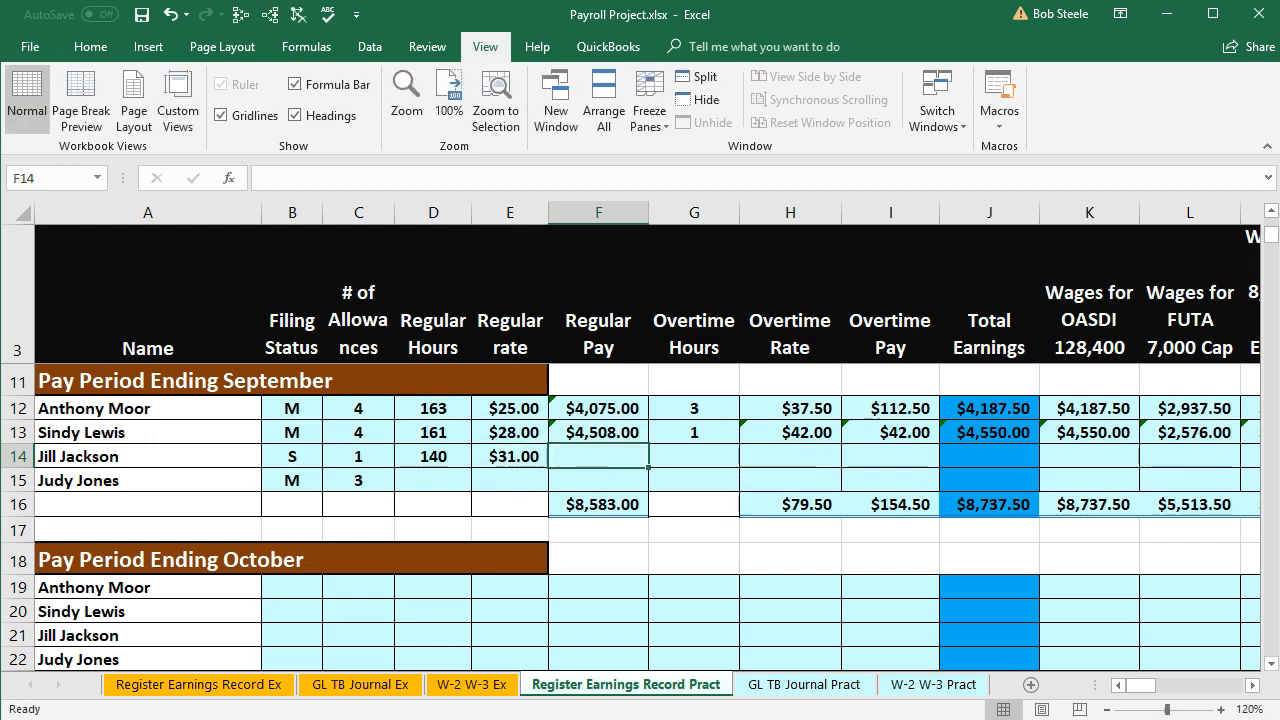
# Calculate the third September employee's regular pay in F14 by multiplying regular hours by the regular rate, using =D14*E14.
pyautogui.write('=')
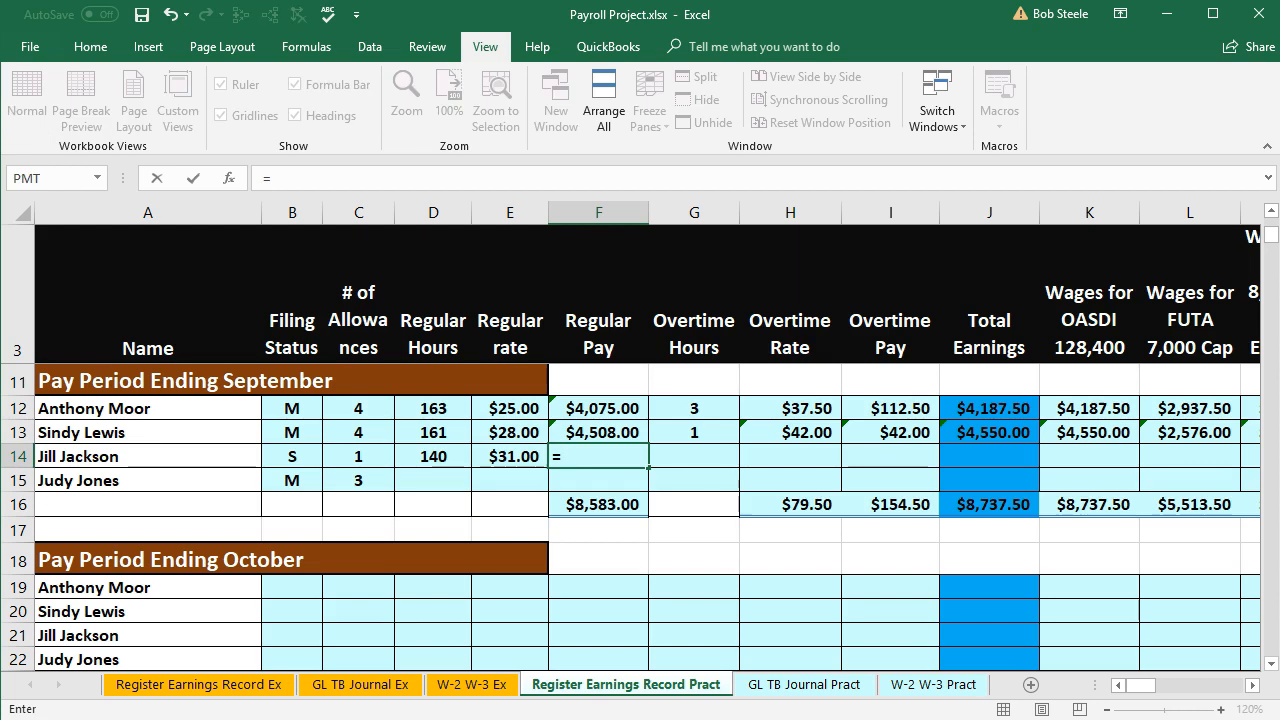
pyautogui.click(430, 456)
pyautogui.write('*')
pyautogui.press('Left')
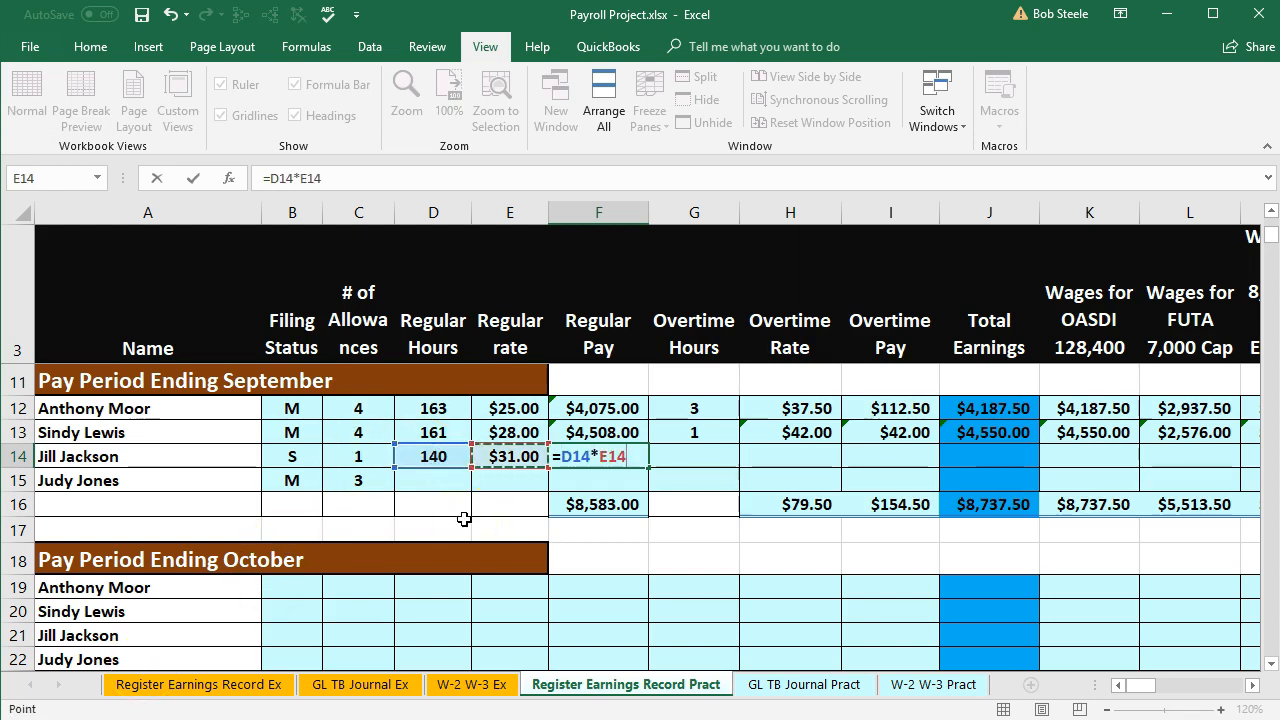
pyautogui.press('Tab')
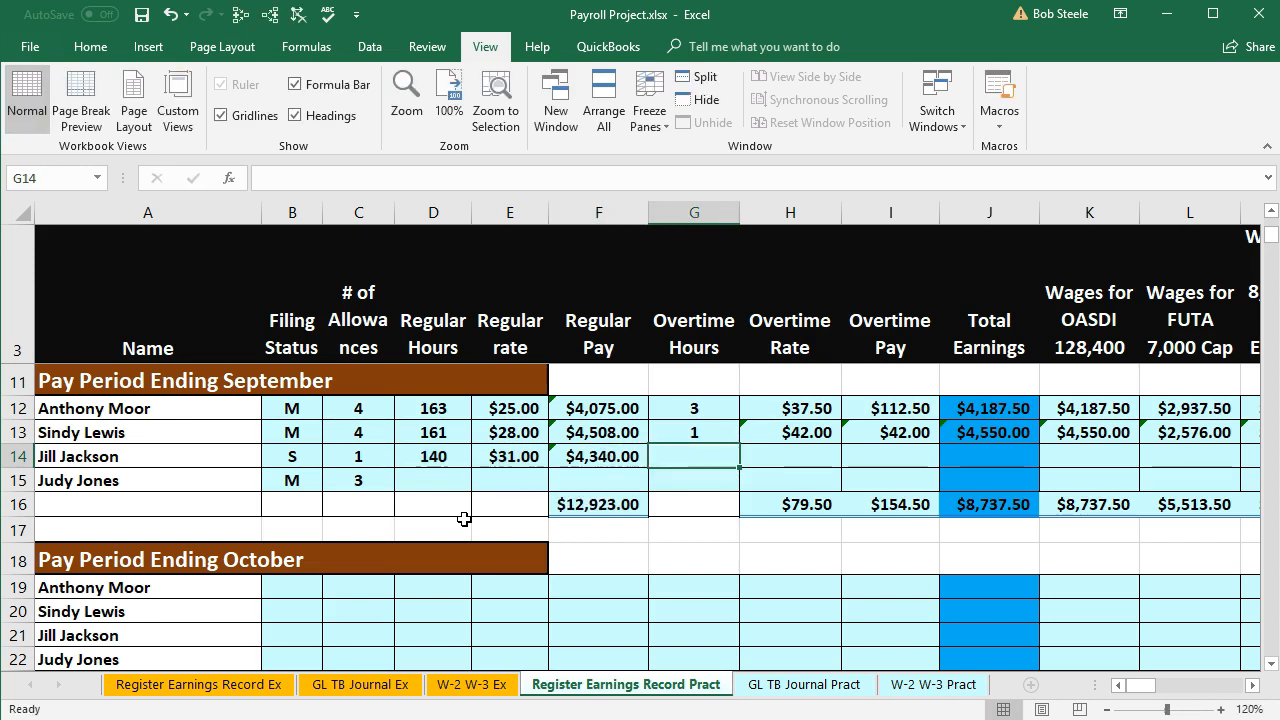
# Enter 0 overtime hours in G14 and calculate the overtime rate in H14 as time and a half, using =E14*1.5.
pyautogui.write('0')
pyautogui.press('Tab')
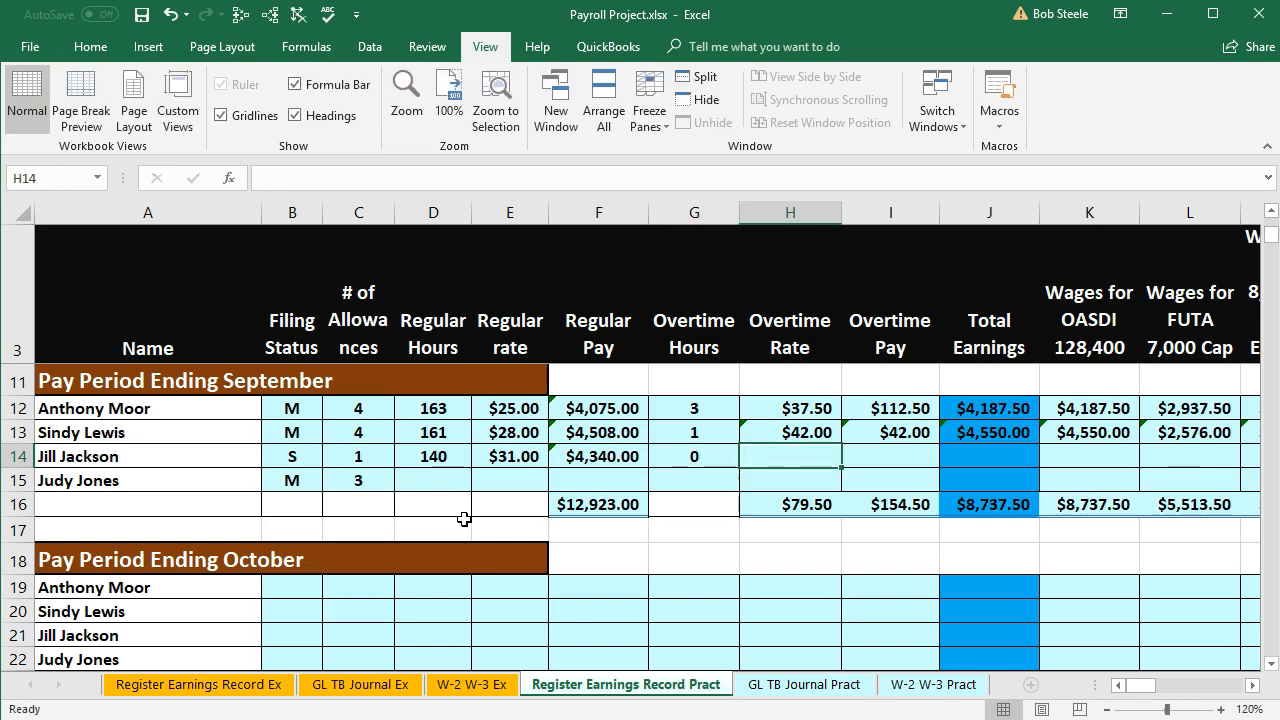
pyautogui.write('=')
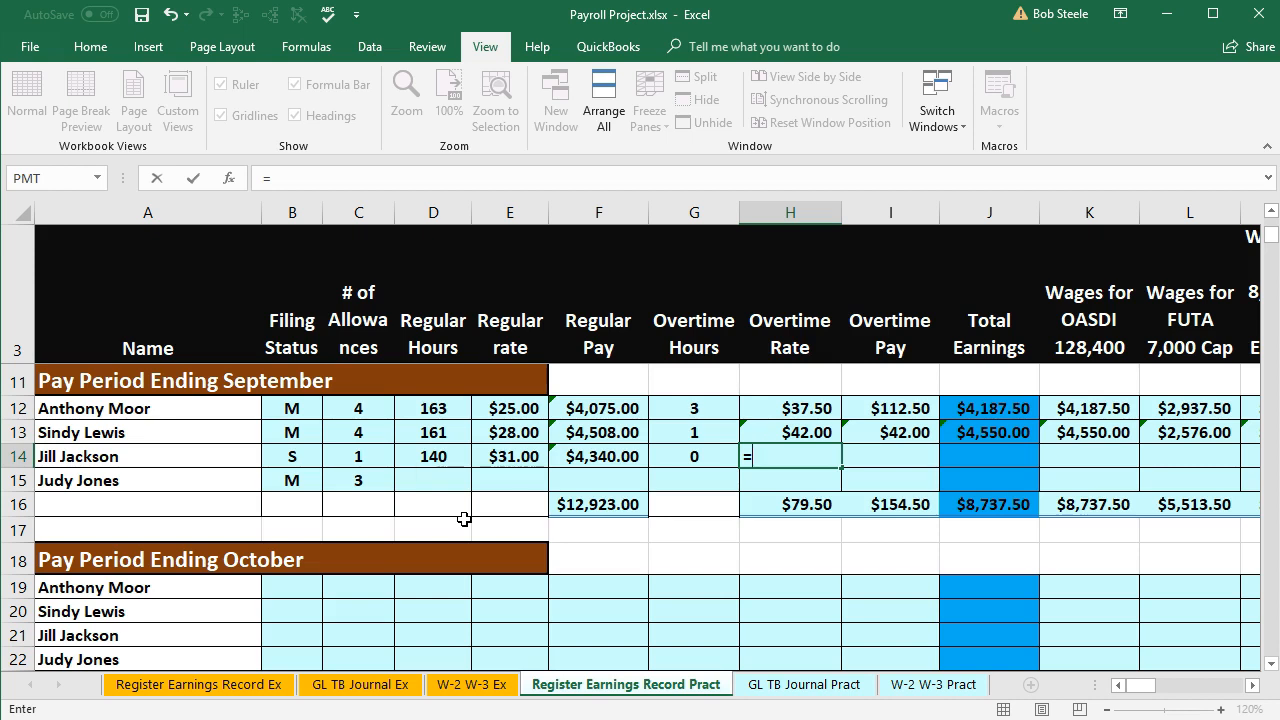
pyautogui.press('Left')
pyautogui.press('Left')
pyautogui.press('Left')
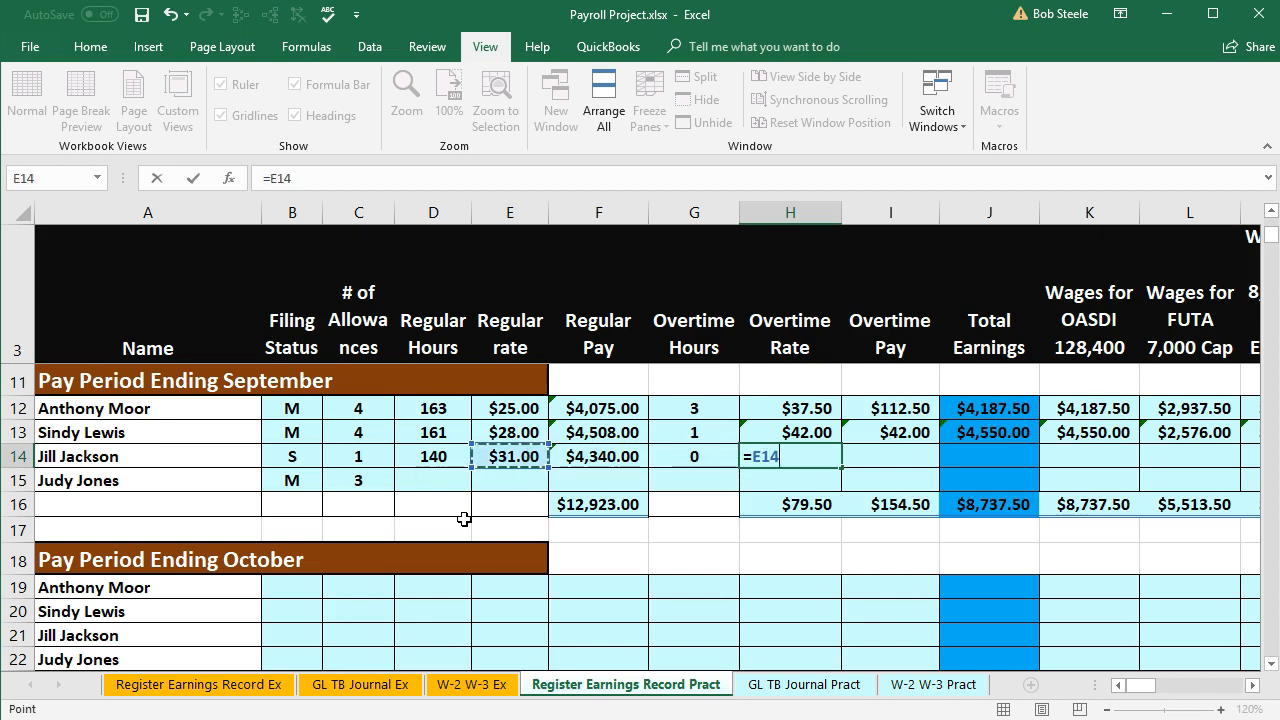
pyautogui.write('*')
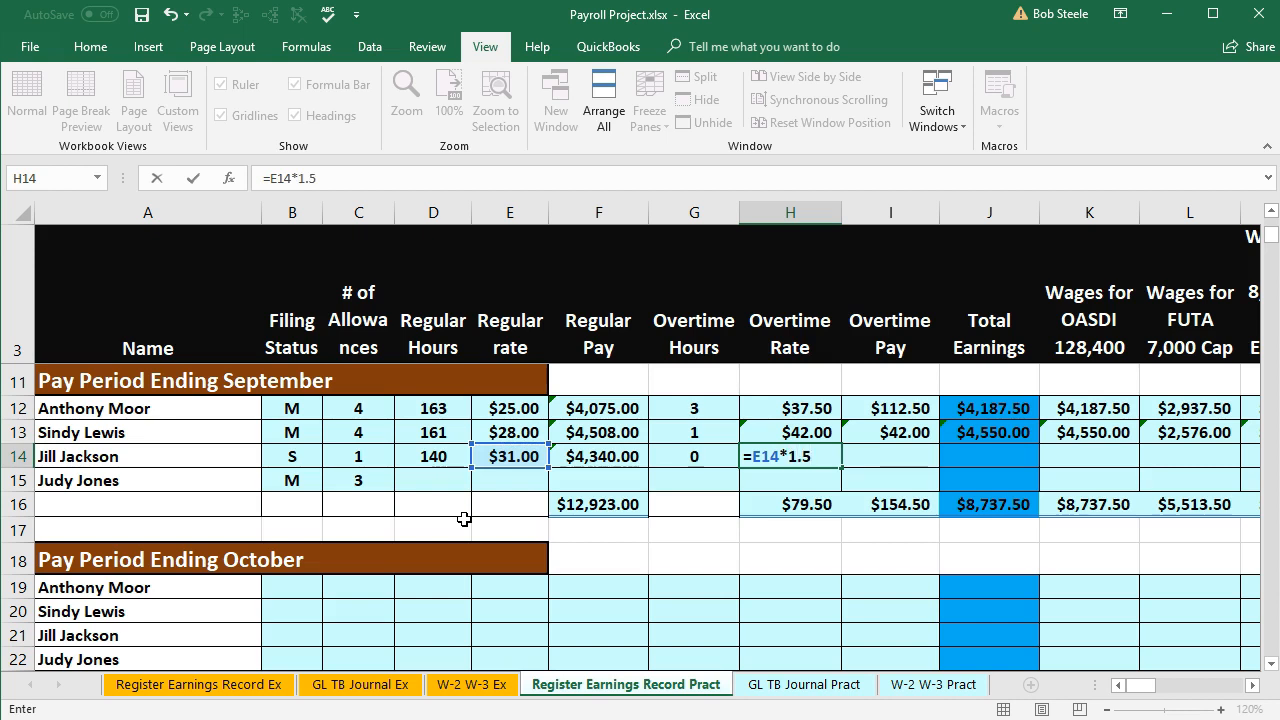
pyautogui.press('Tab')
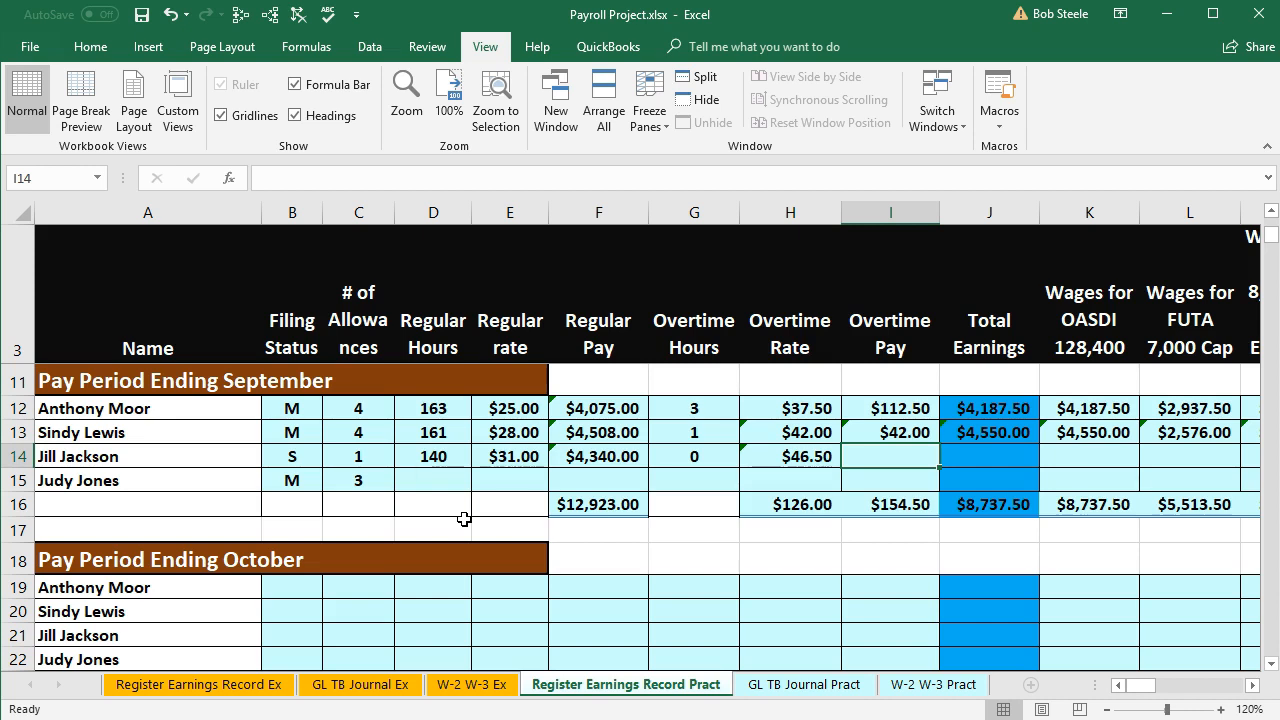
# Calculate the overtime pay in I14 by multiplying overtime hours by the overtime rate, using =G14*H14.
pyautogui.write('=')
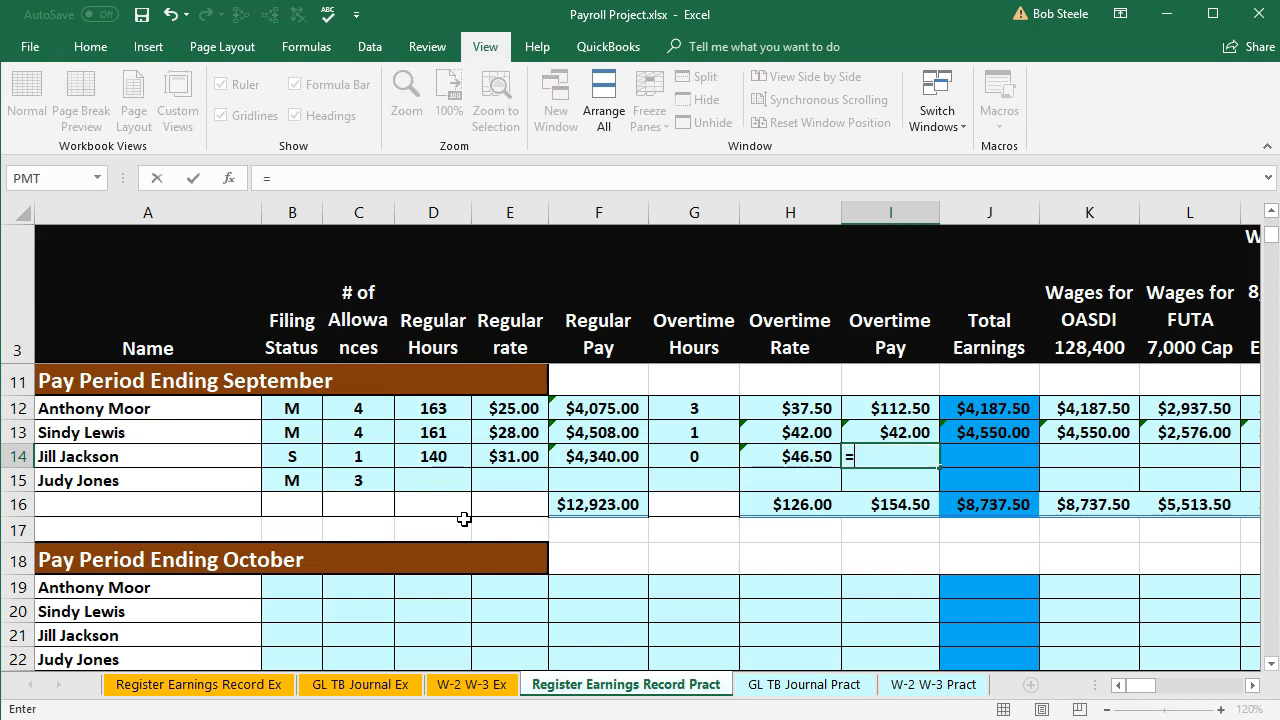
pyautogui.press('Left')
pyautogui.press('Left')
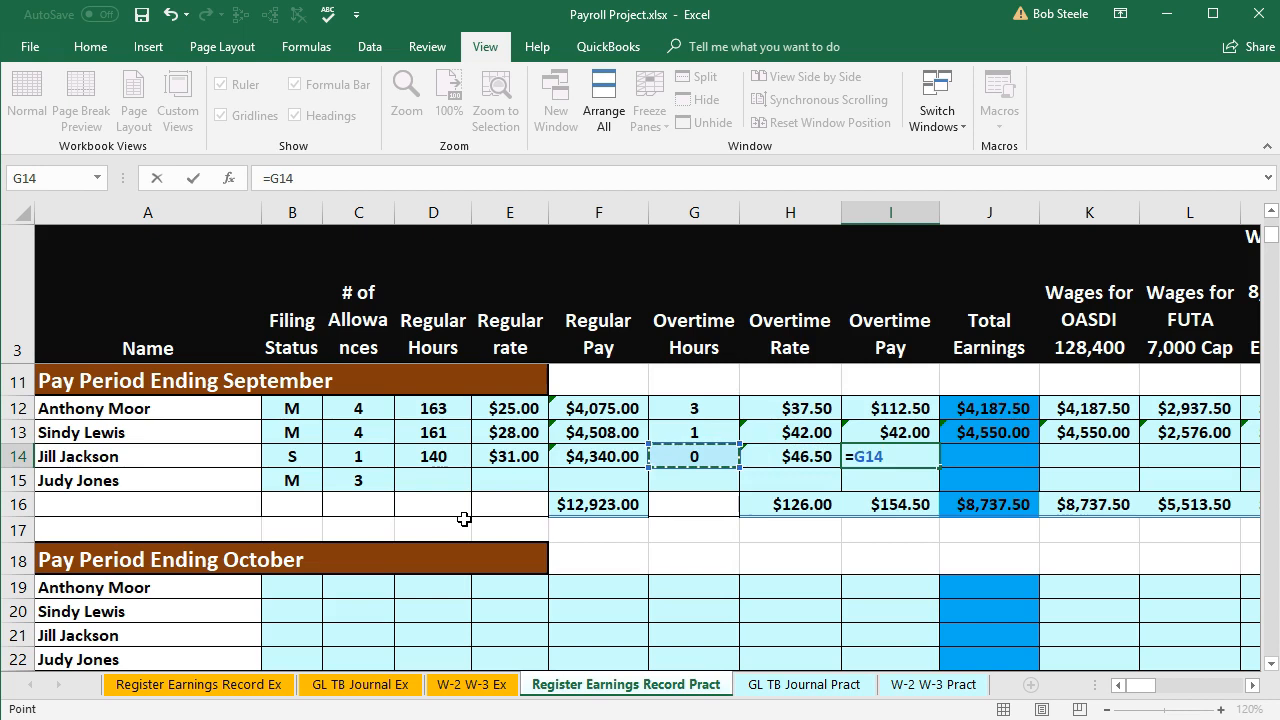
pyautogui.write('*')
pyautogui.press('Left')
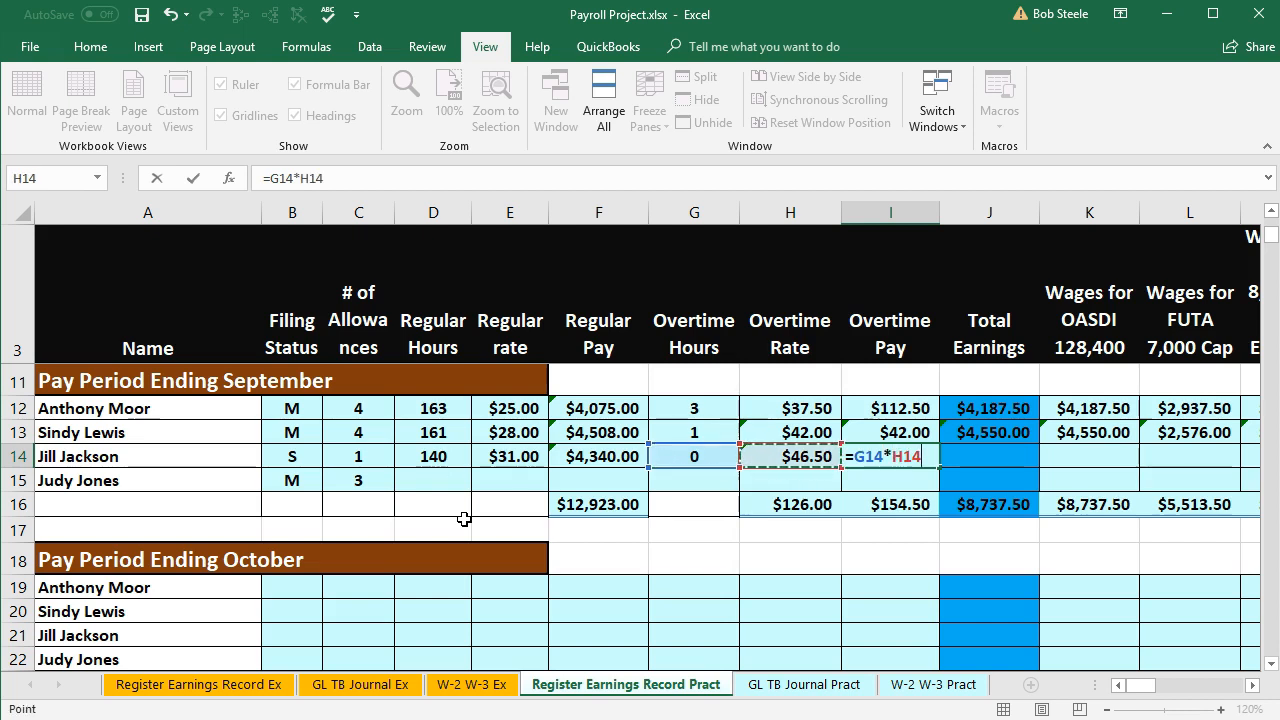
pyautogui.press('Tab')
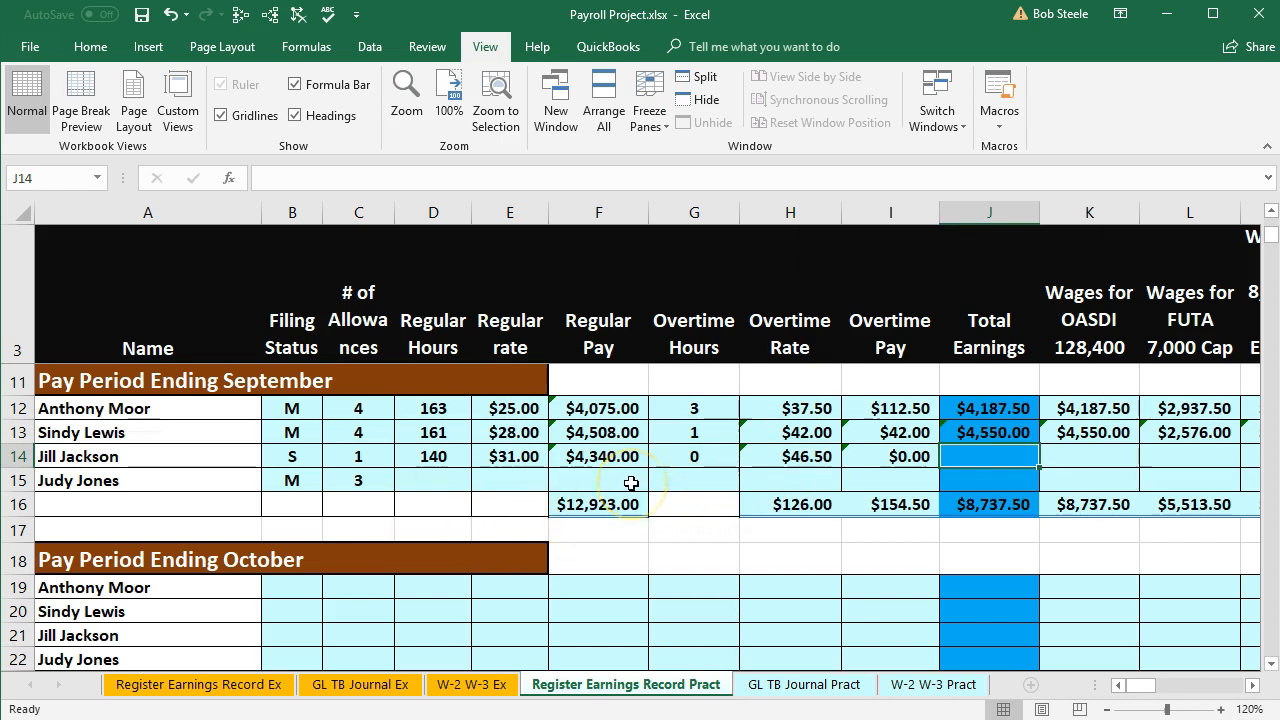
# Calculate the total earnings in J14 by adding regular pay and overtime pay, using =F14+I14.
pyautogui.write('=')
pyautogui.click(606, 455)
pyautogui.write('+')
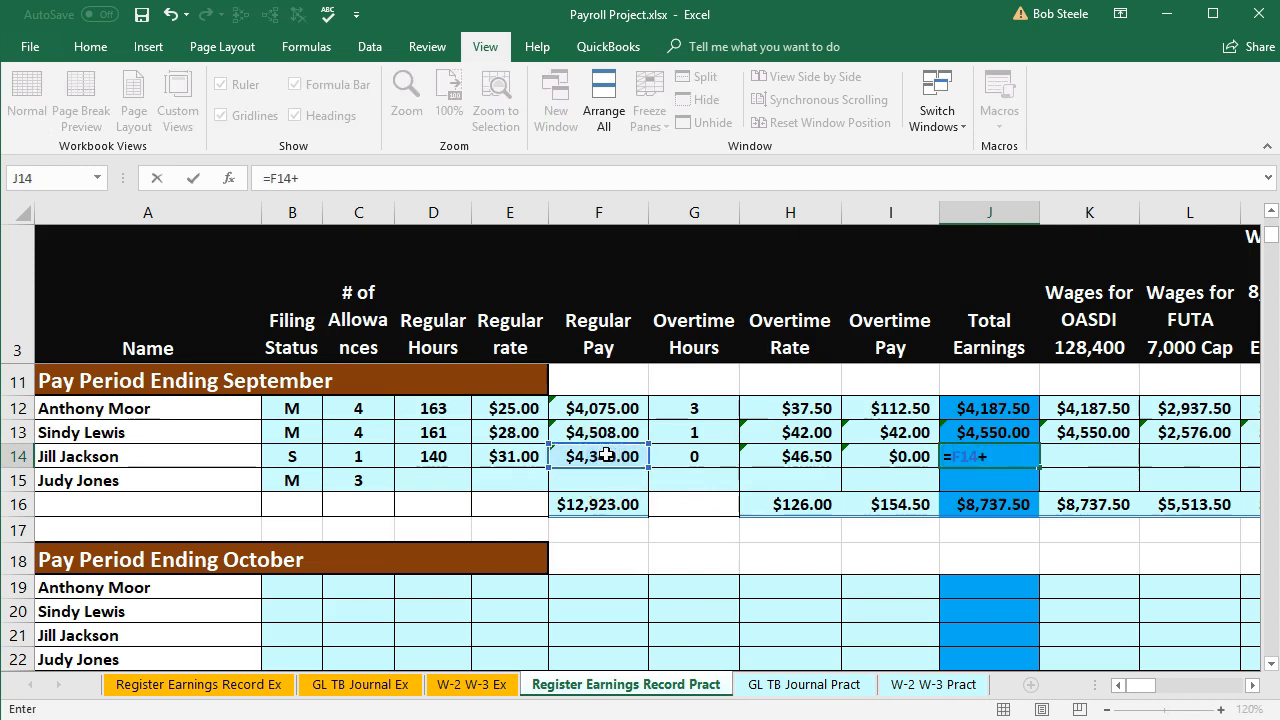
pyautogui.click(879, 461)
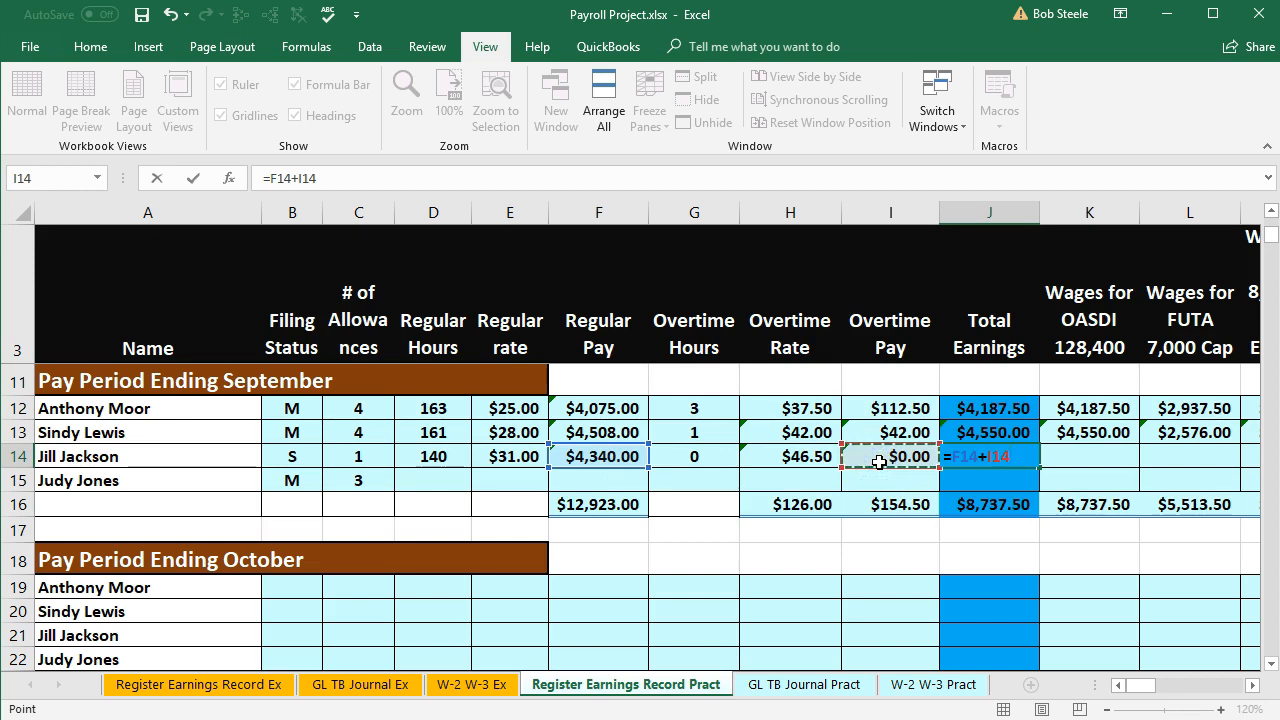
pyautogui.press('Tab')
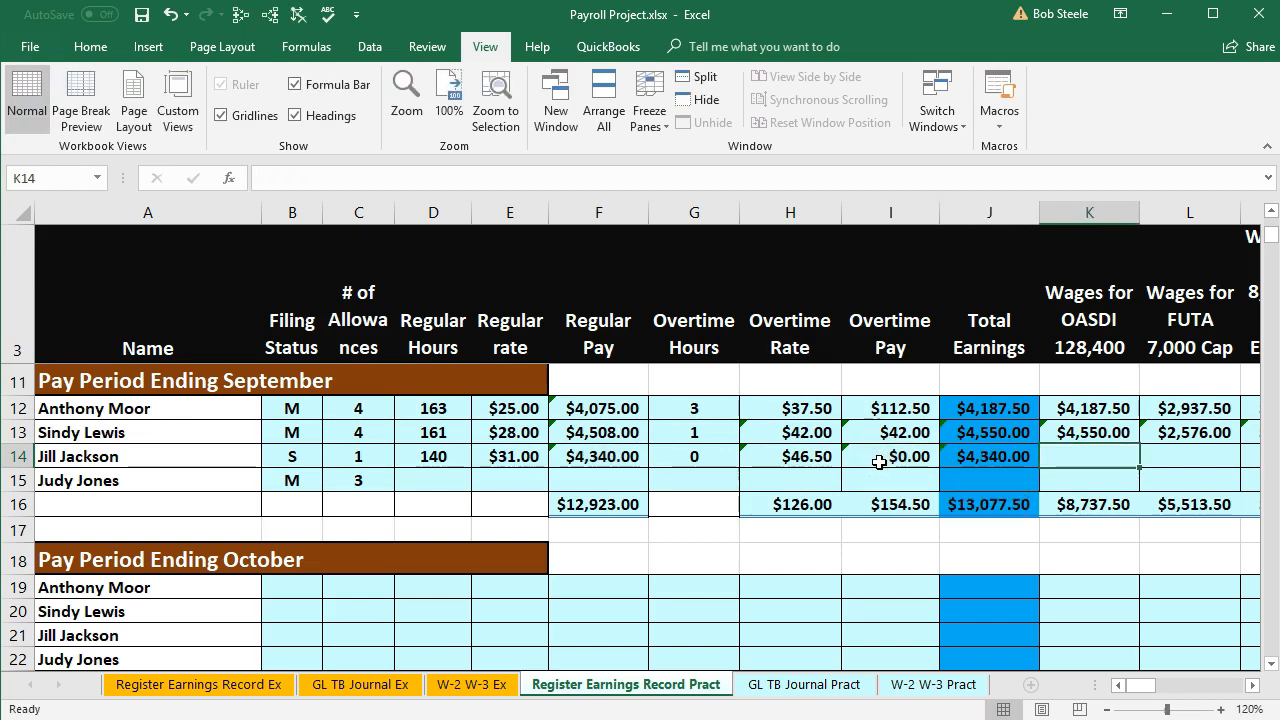
# Set the wages for OASDI in K14 equal to the total earnings, using =J14.
pyautogui.write('=')
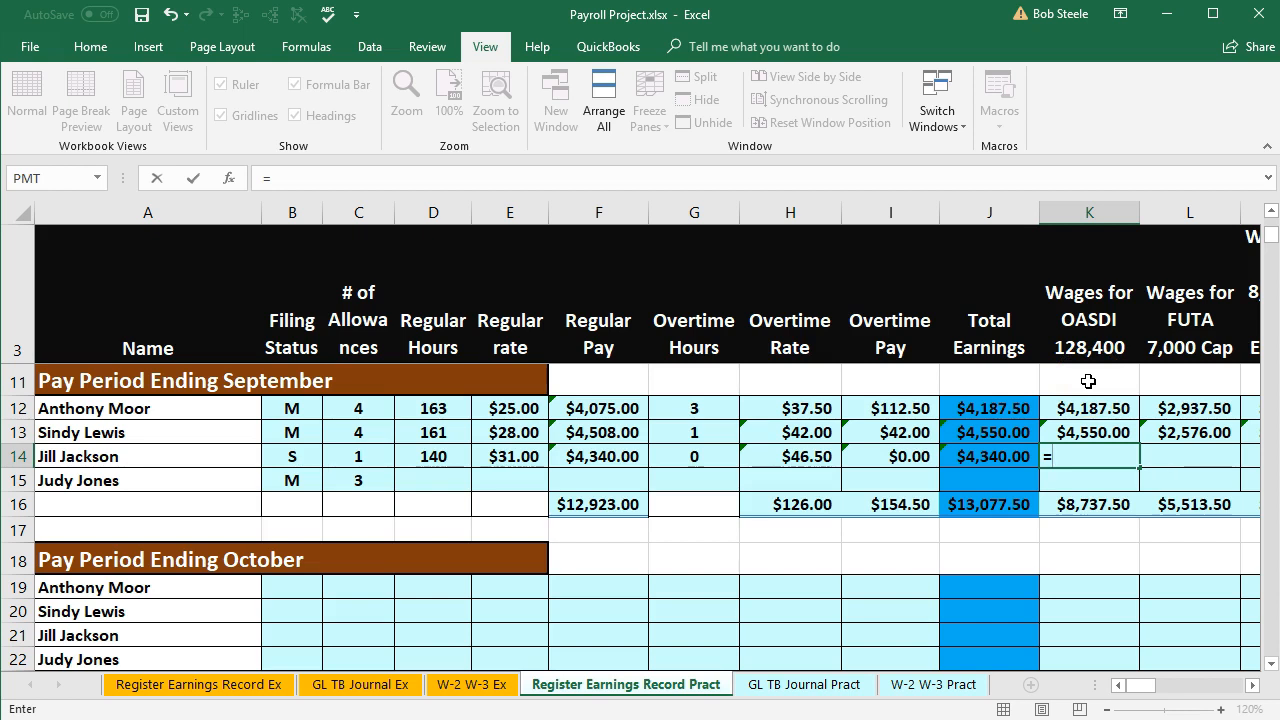
pyautogui.click(1020, 456)
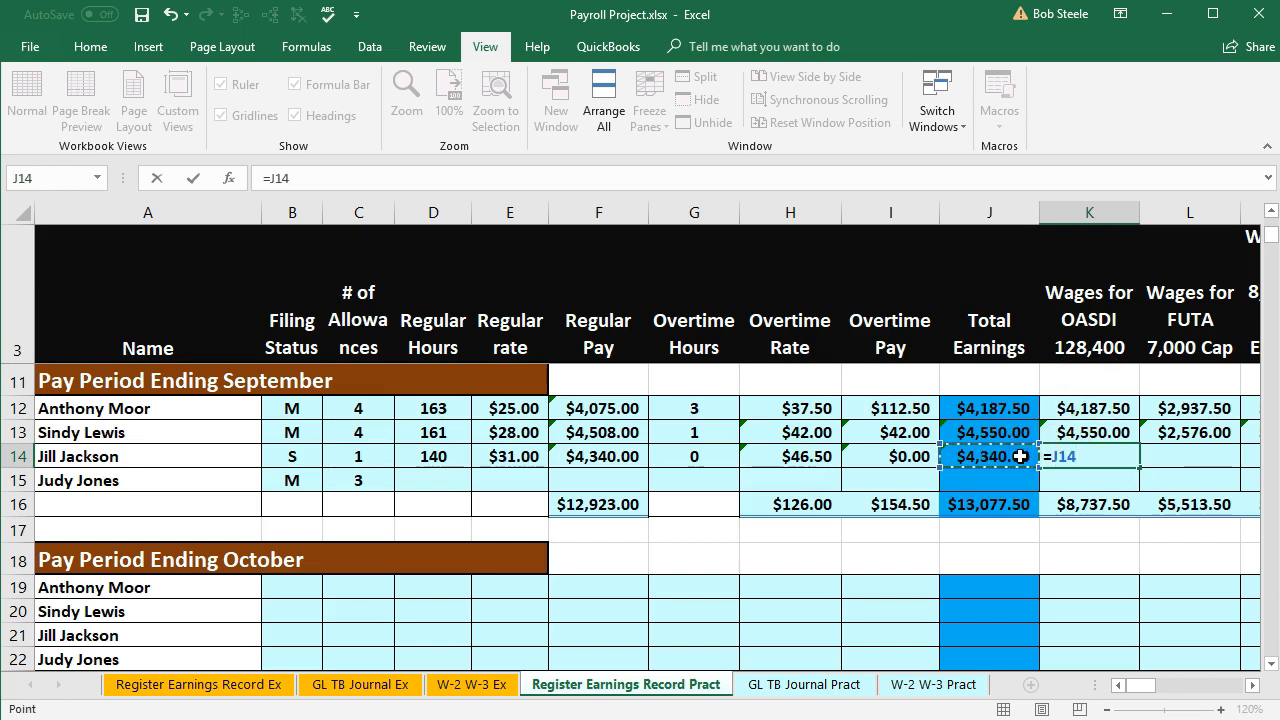
pyautogui.press('Return')
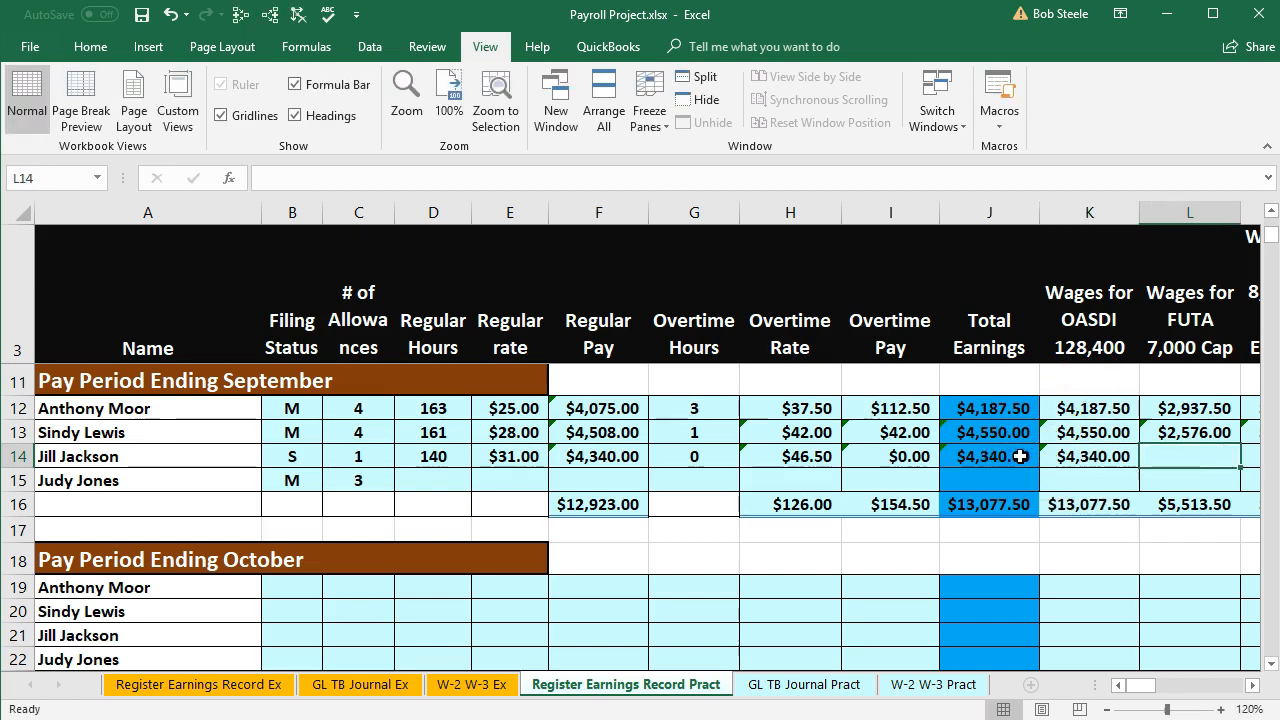
# Calculate the remaining FUTA wages in L14 with =7000-L7, and check the combined sum of L7 and L14 against the cap.
pyautogui.click(1252, 685)
pyautogui.click(1252, 685)
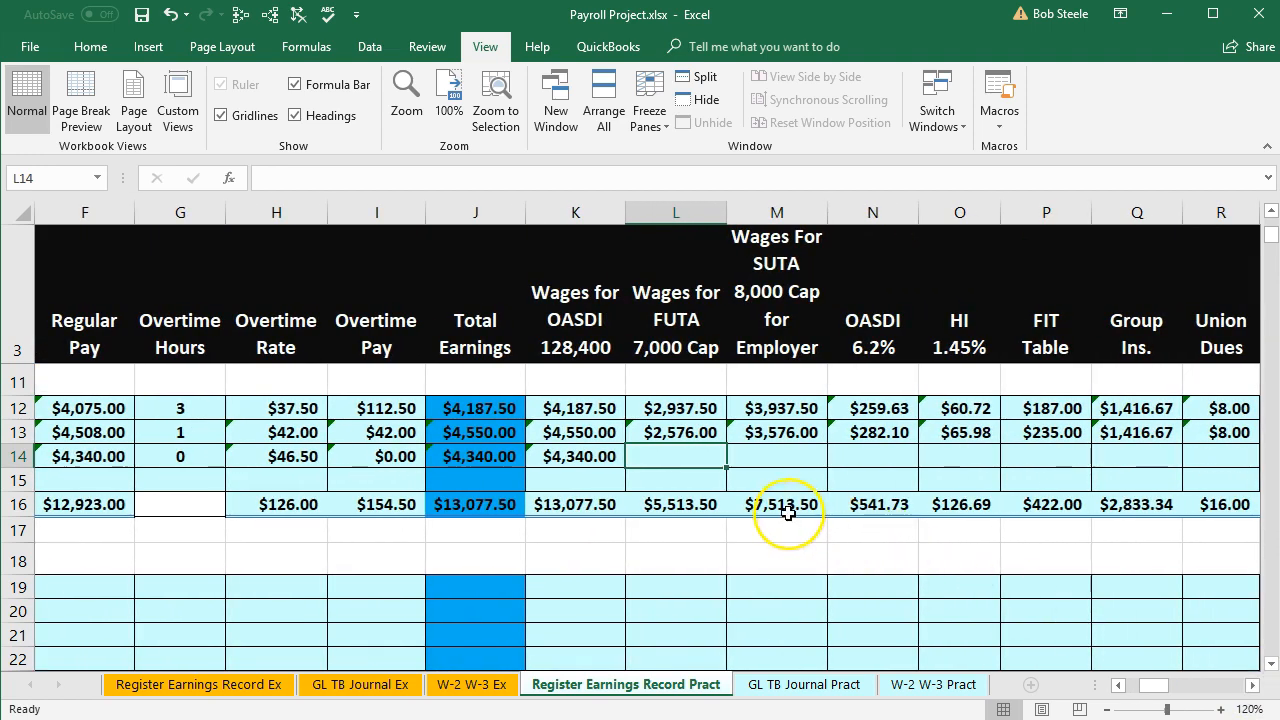
pyautogui.scroll(2, 788, 512)
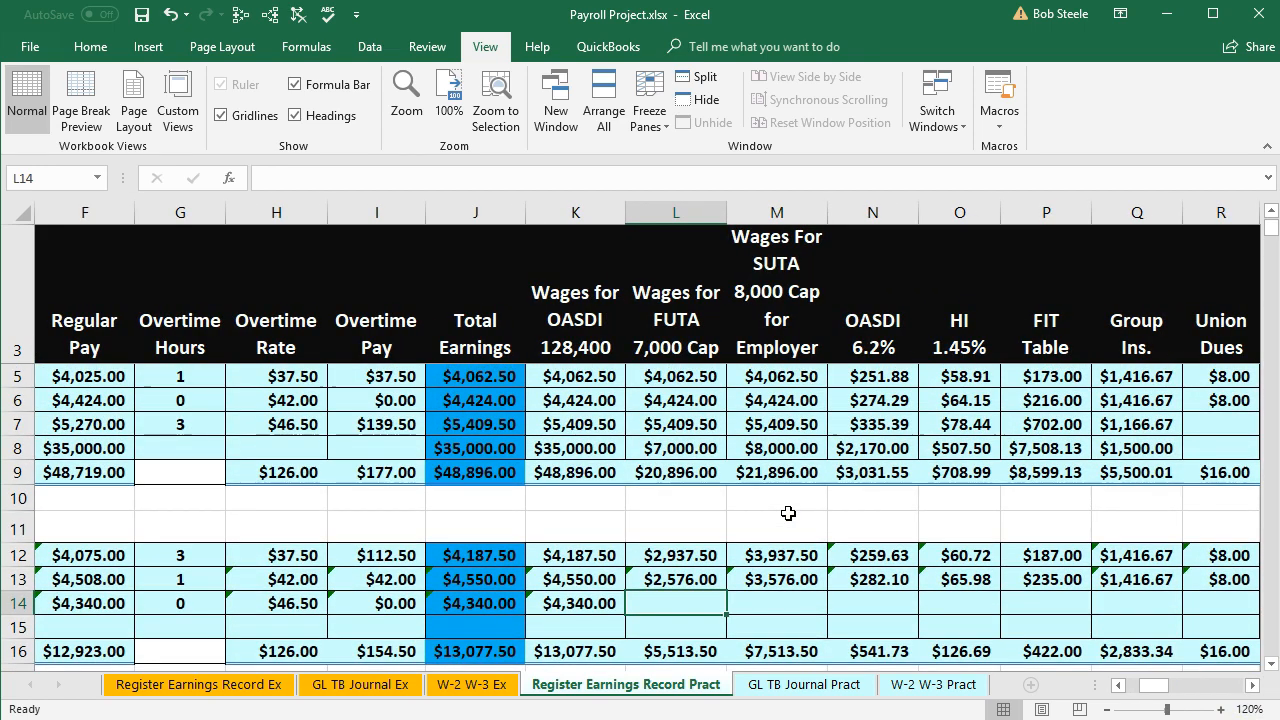
pyautogui.write('=7000-')
pyautogui.click(690, 424)
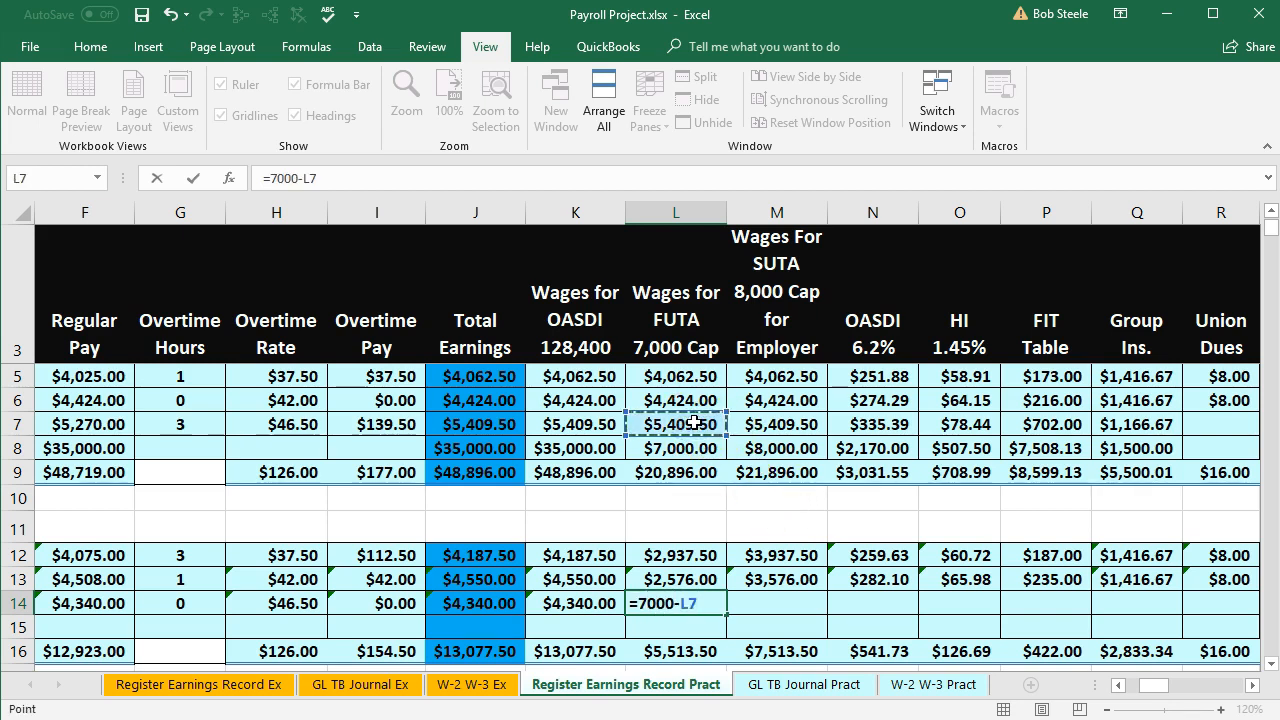
pyautogui.press('Tab')
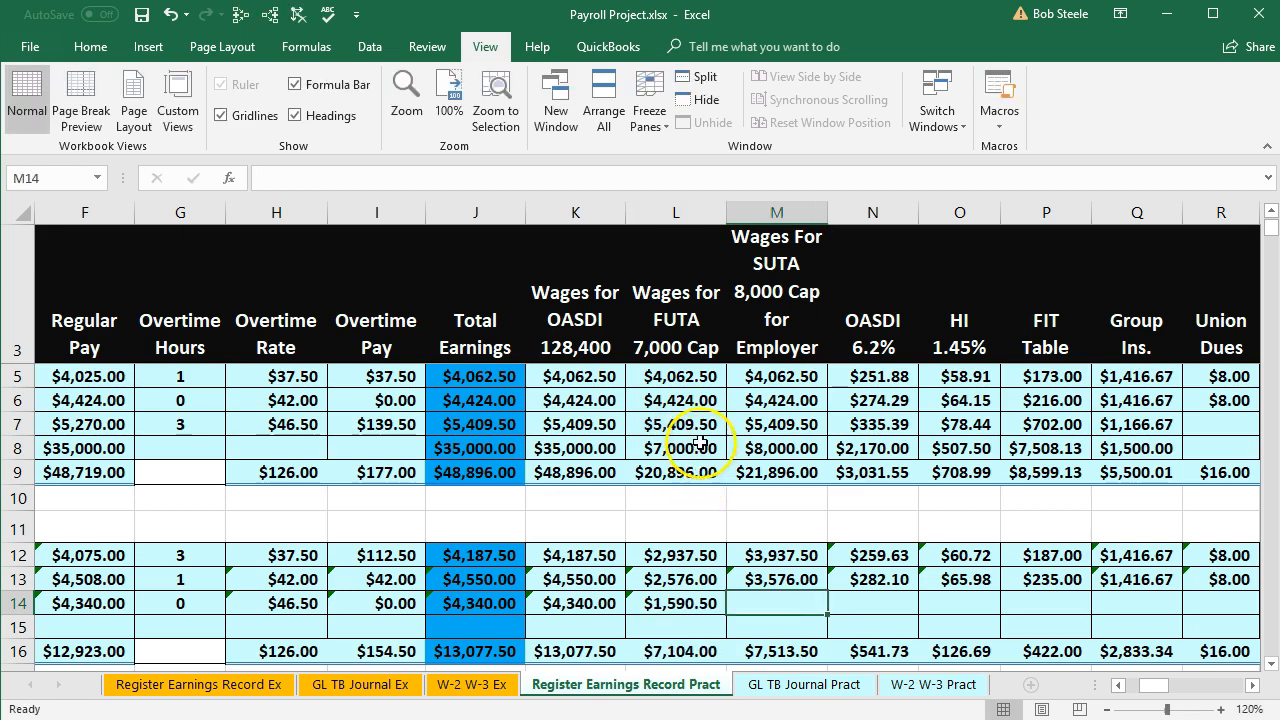
pyautogui.click(691, 424)
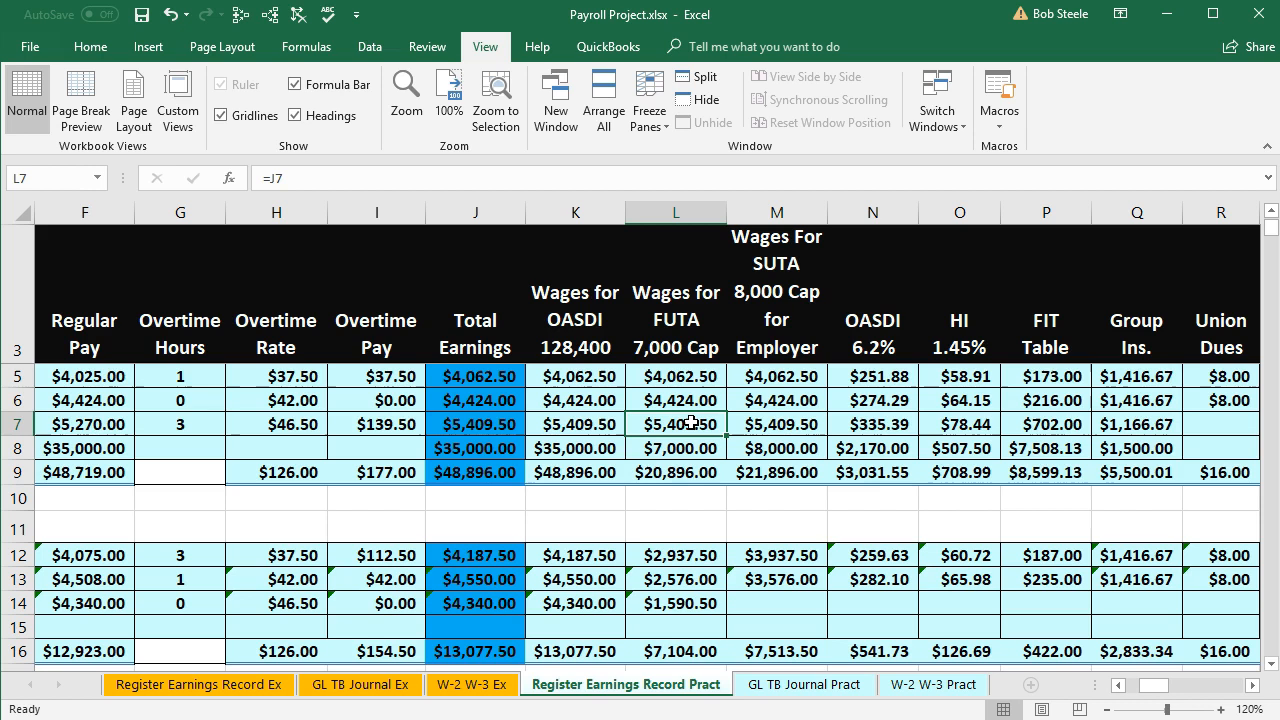
pyautogui.keyDown('ctrl'); pyautogui.click(677, 603); pyautogui.keyUp('ctrl')
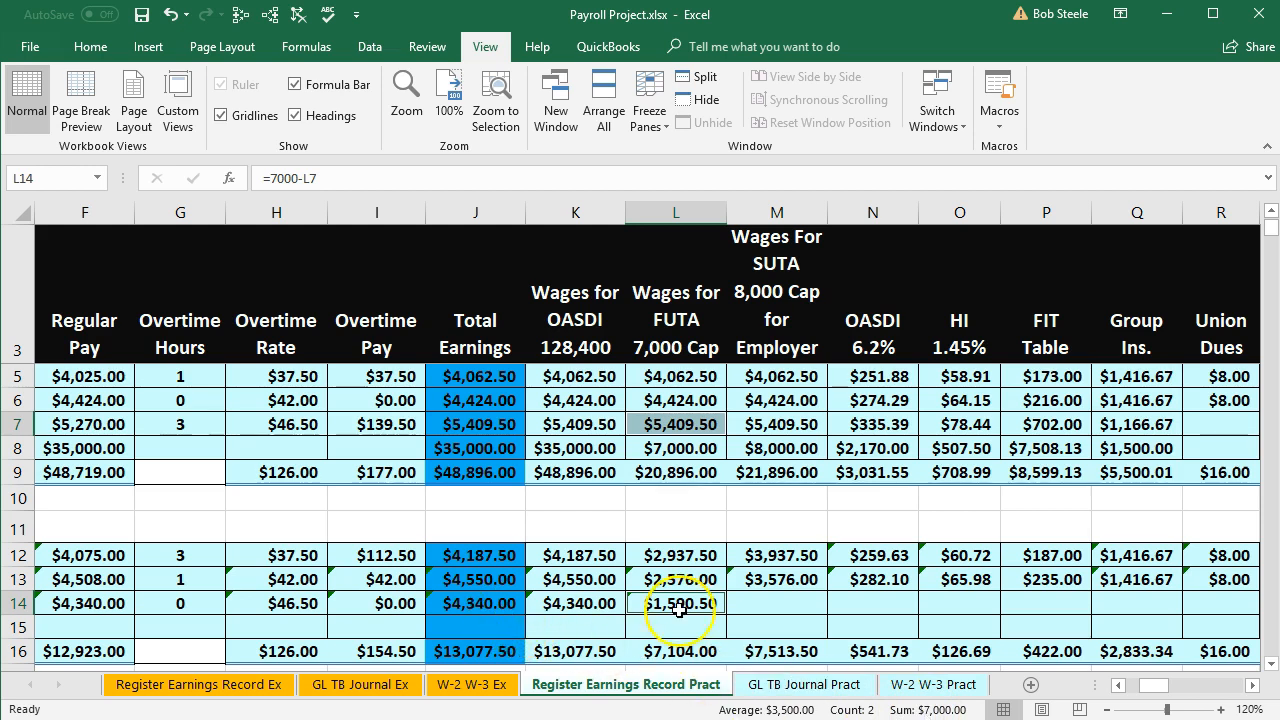
# Calculate the remaining SUTA wages in M14 with =8000-M7, and check the combined sum of M7 and M14 against the cap.
pyautogui.click(808, 604)
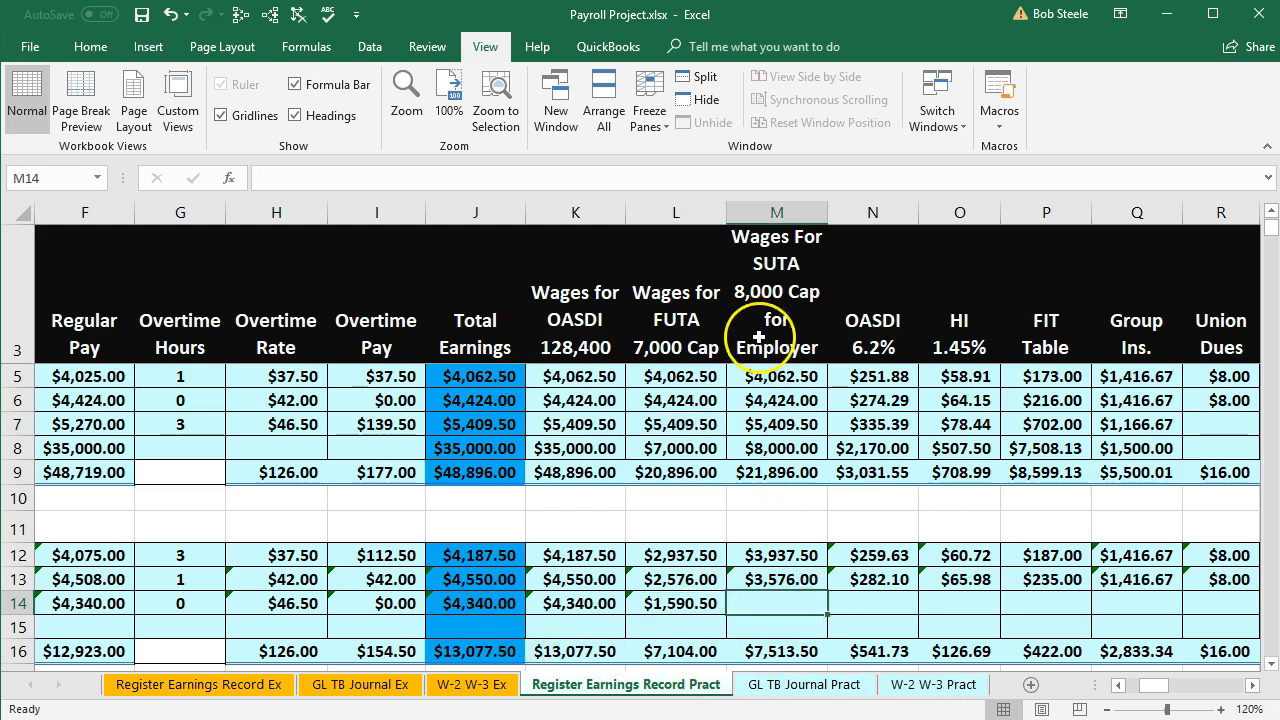
pyautogui.write('=8000')
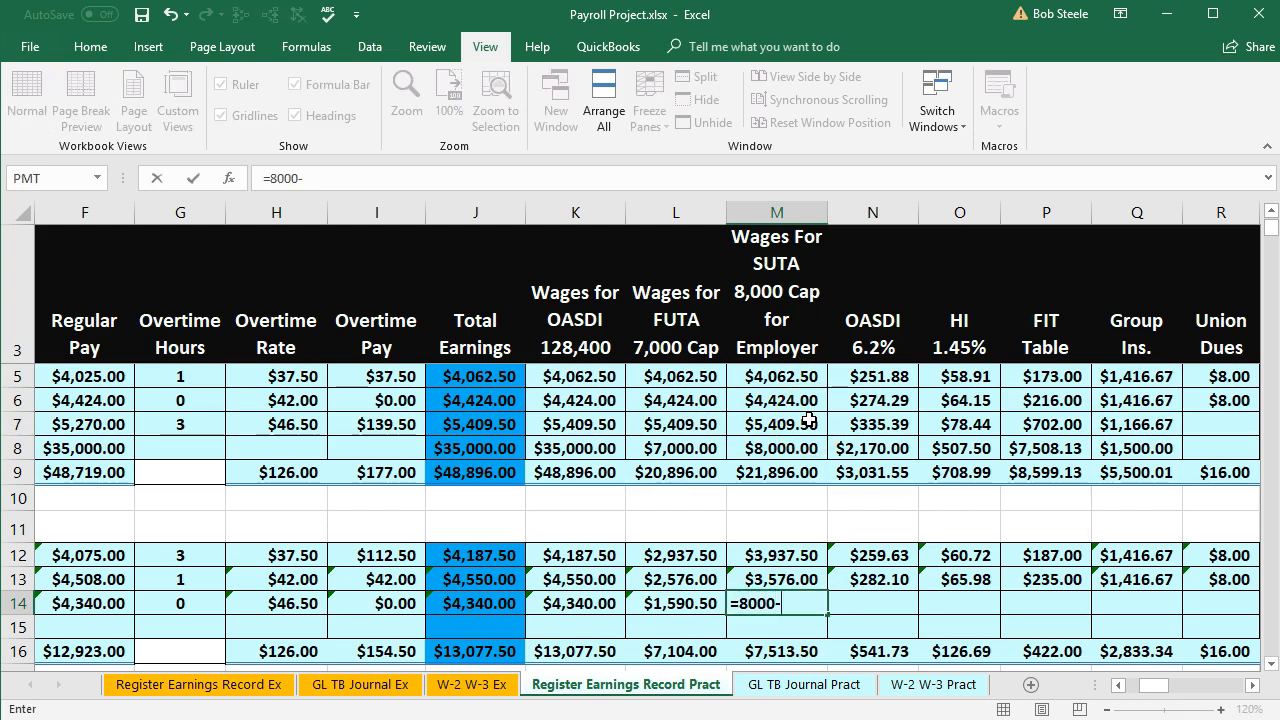
pyautogui.write('-')
pyautogui.click(806, 422)
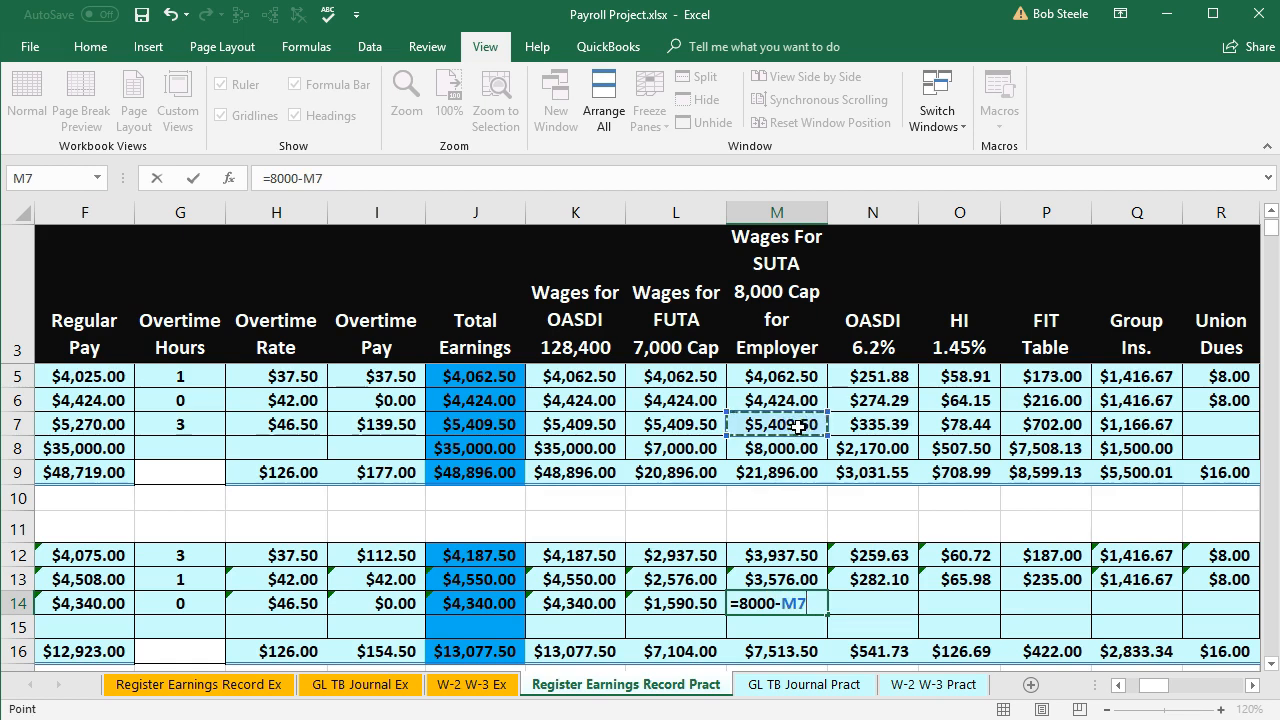
pyautogui.press('Tab')
pyautogui.click(779, 603)
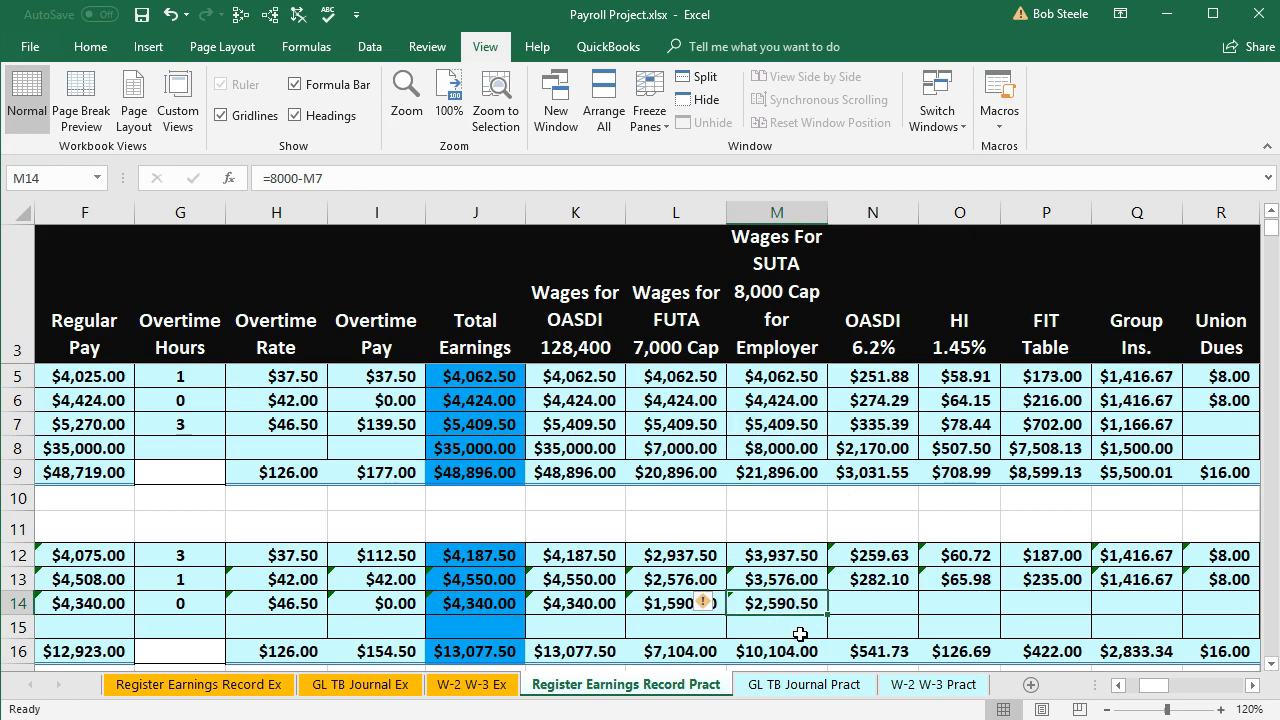
pyautogui.keyDown('ctrl'); pyautogui.click(779, 424); pyautogui.keyUp('ctrl')
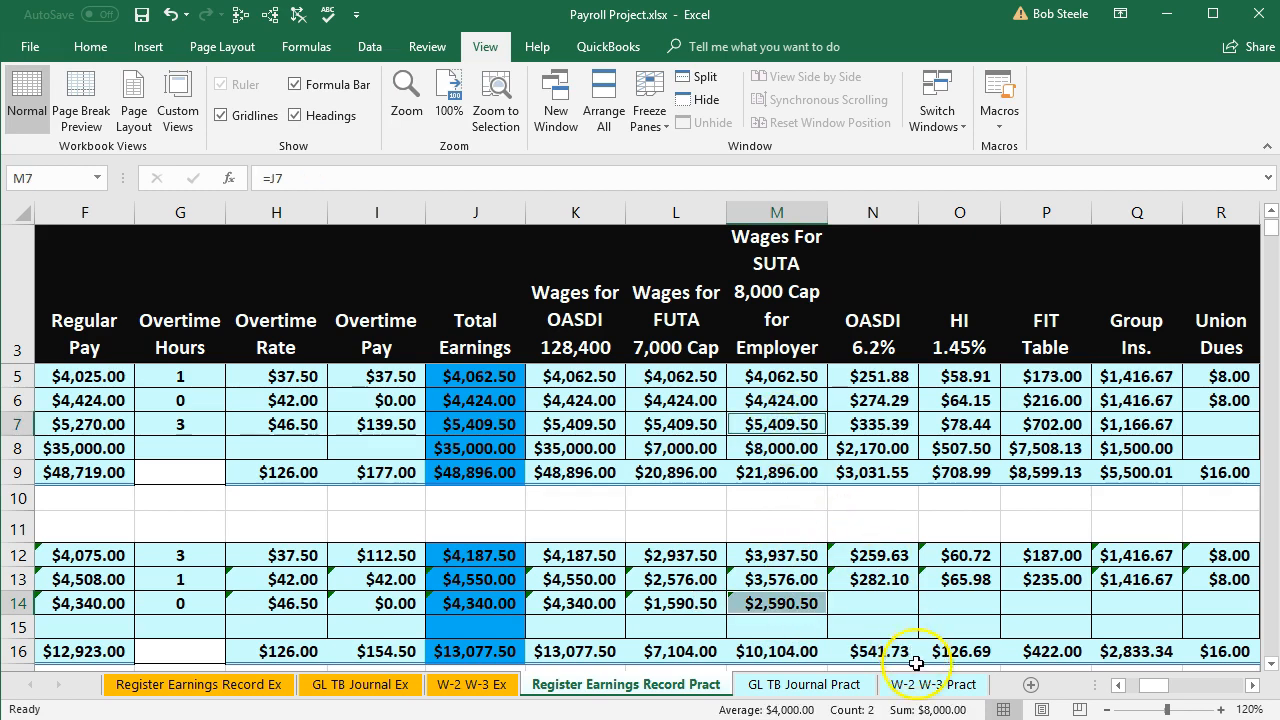
# Calculate the OASDI withholding in N14 as 6.2% of the OASDI wages, using =K14*.062.
pyautogui.click(873, 595)
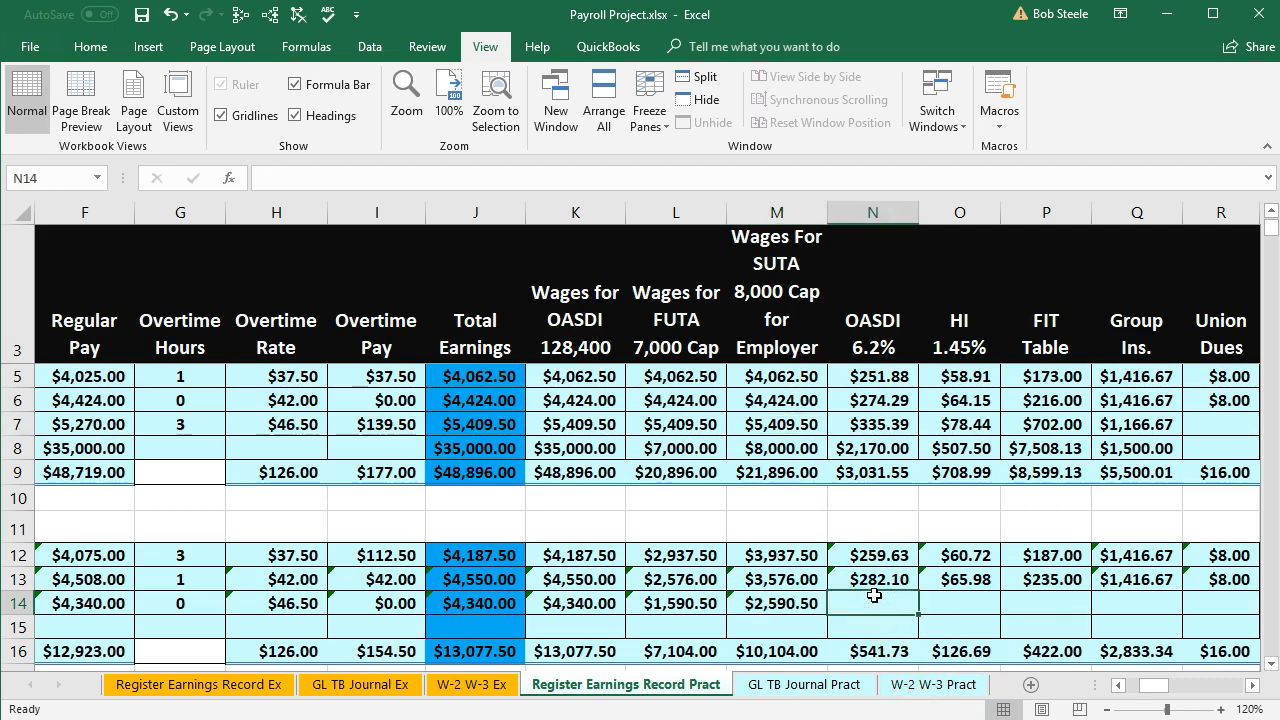
pyautogui.scroll(-2, 1020, 586)
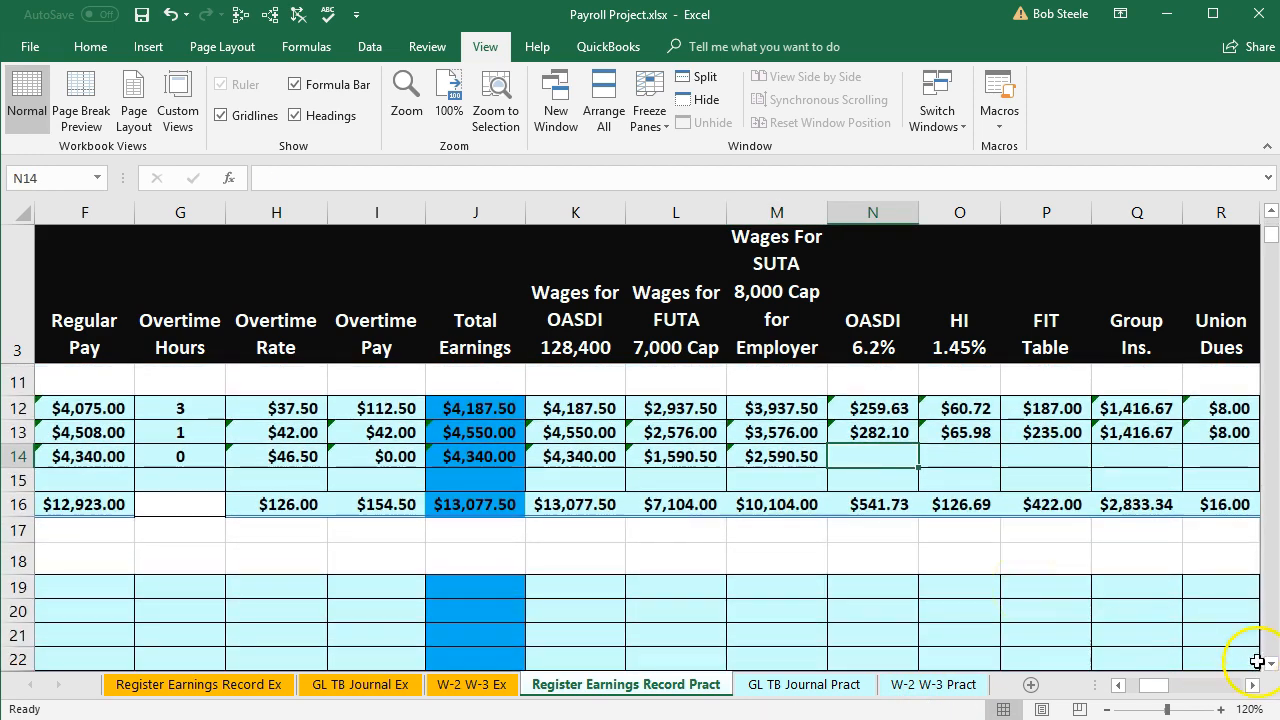
pyautogui.click(1271, 662)
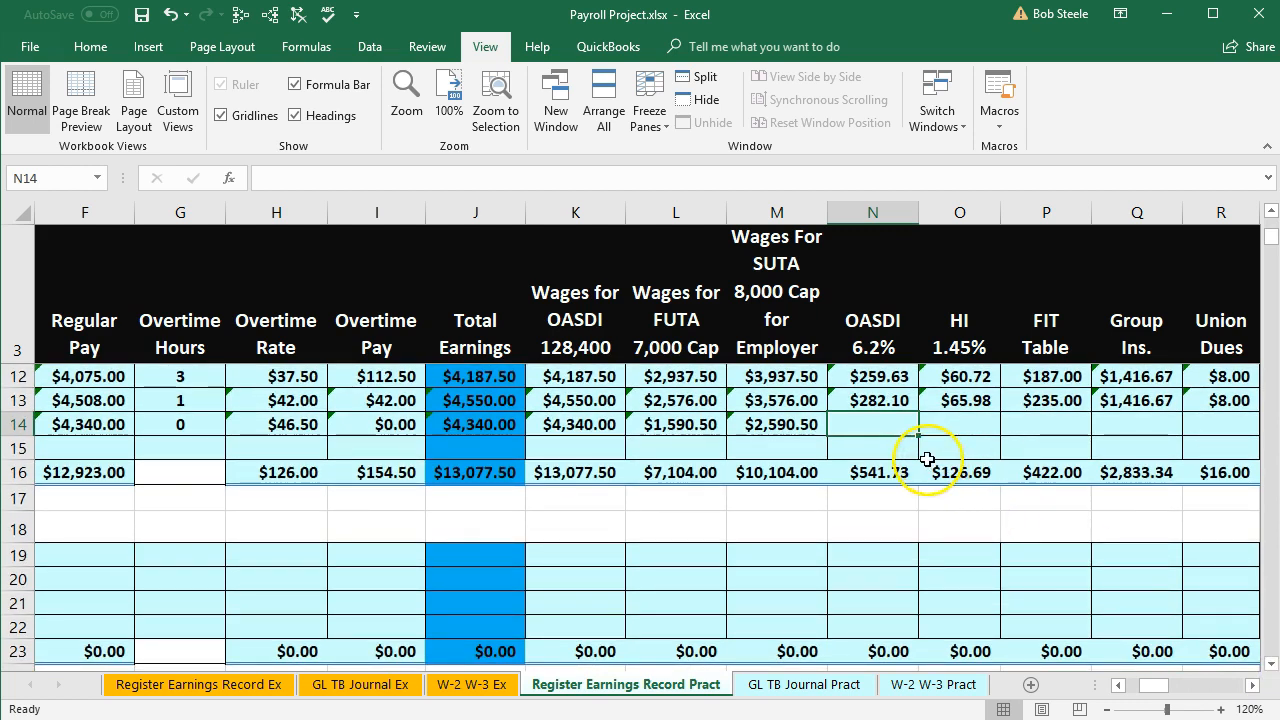
pyautogui.write('=')
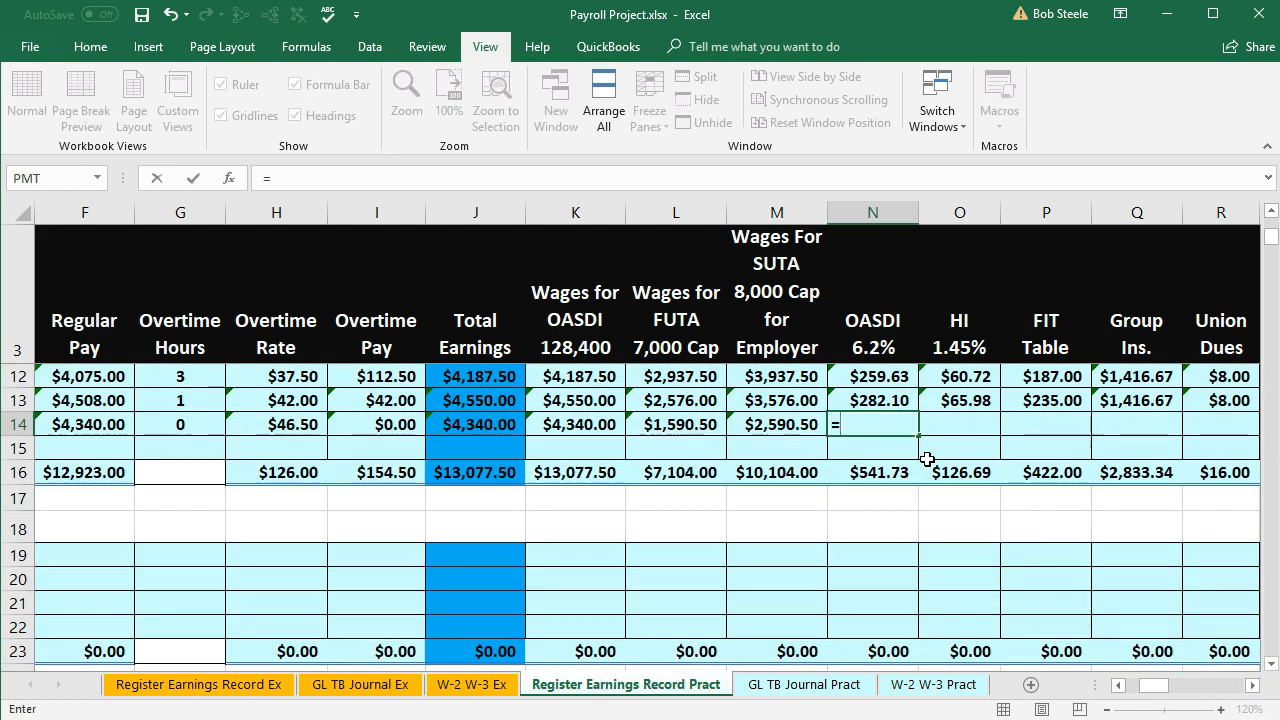
pyautogui.click(606, 424)
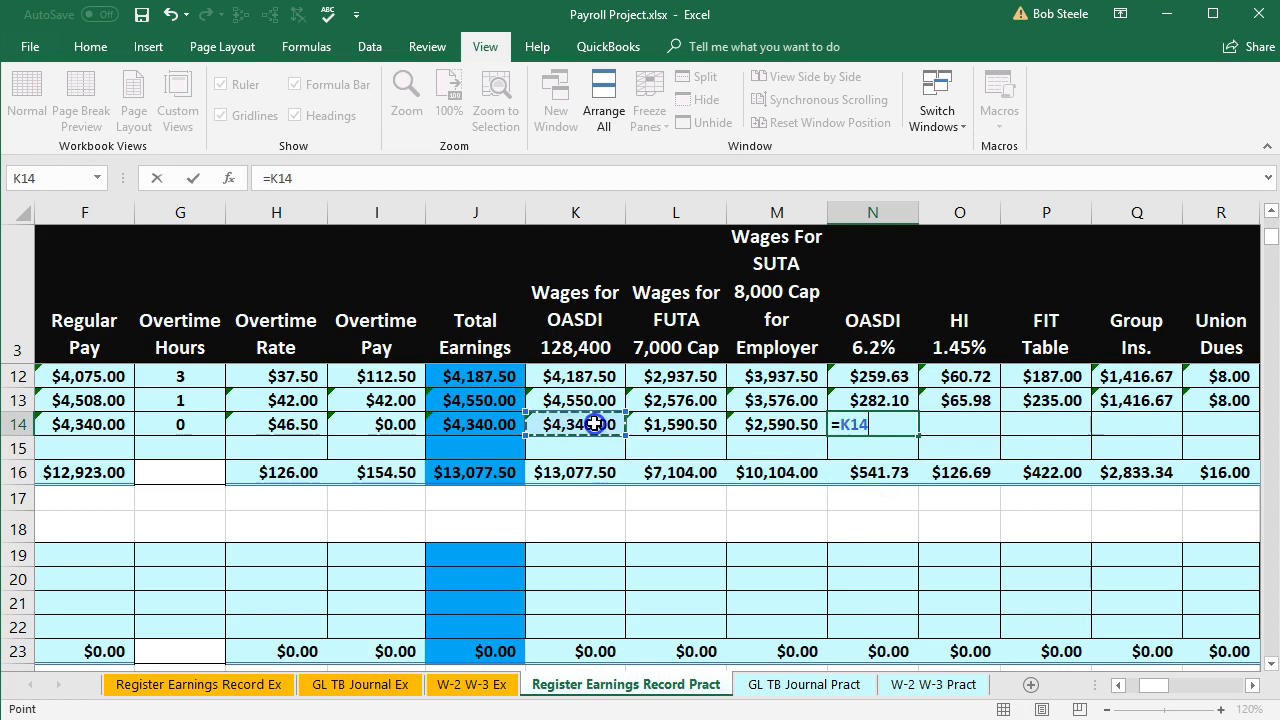
pyautogui.write('*')
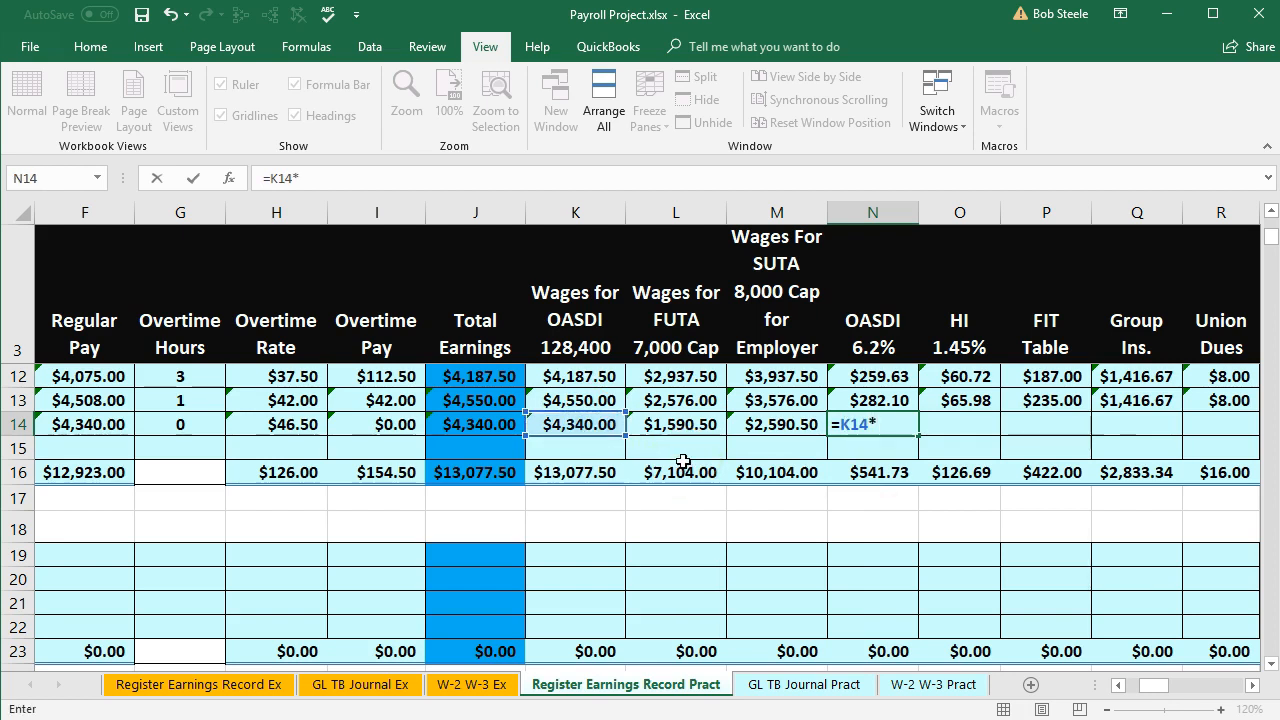
pyautogui.write('.062')
pyautogui.press('Tab')
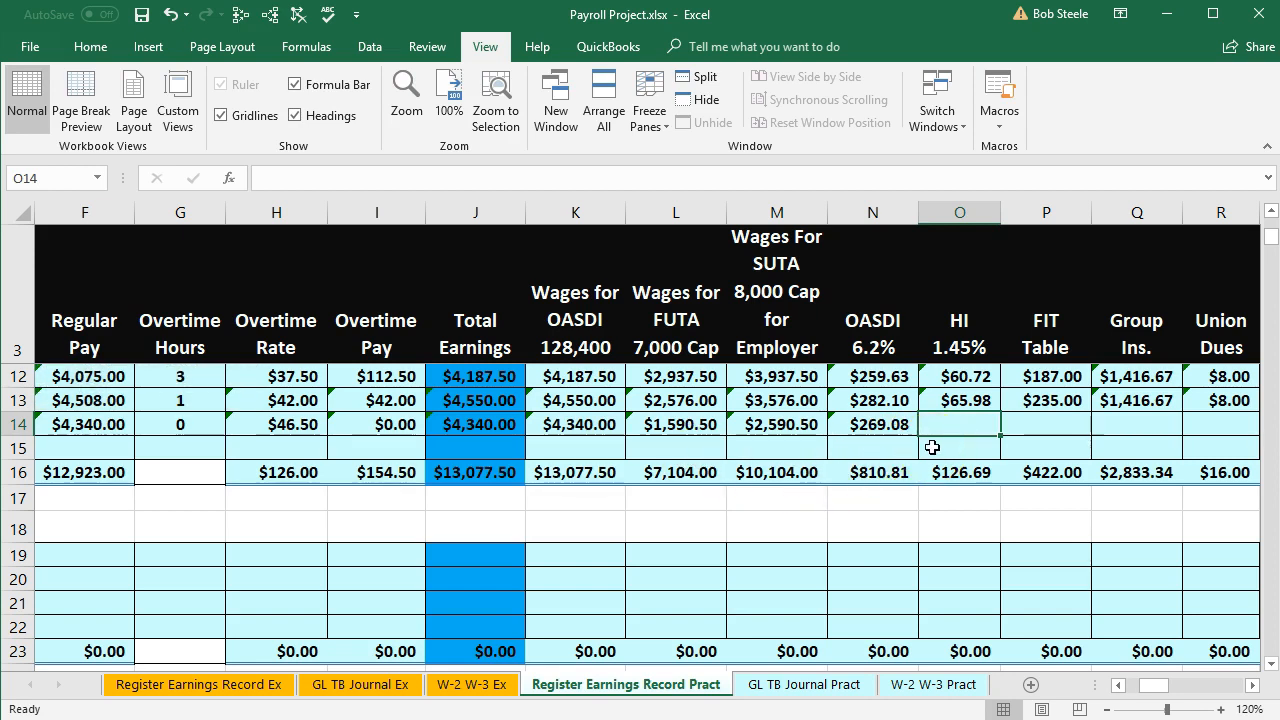
# Calculate the HI withholding in O14 as 1.45% of total earnings, using =J14*.0145.
pyautogui.write('=')
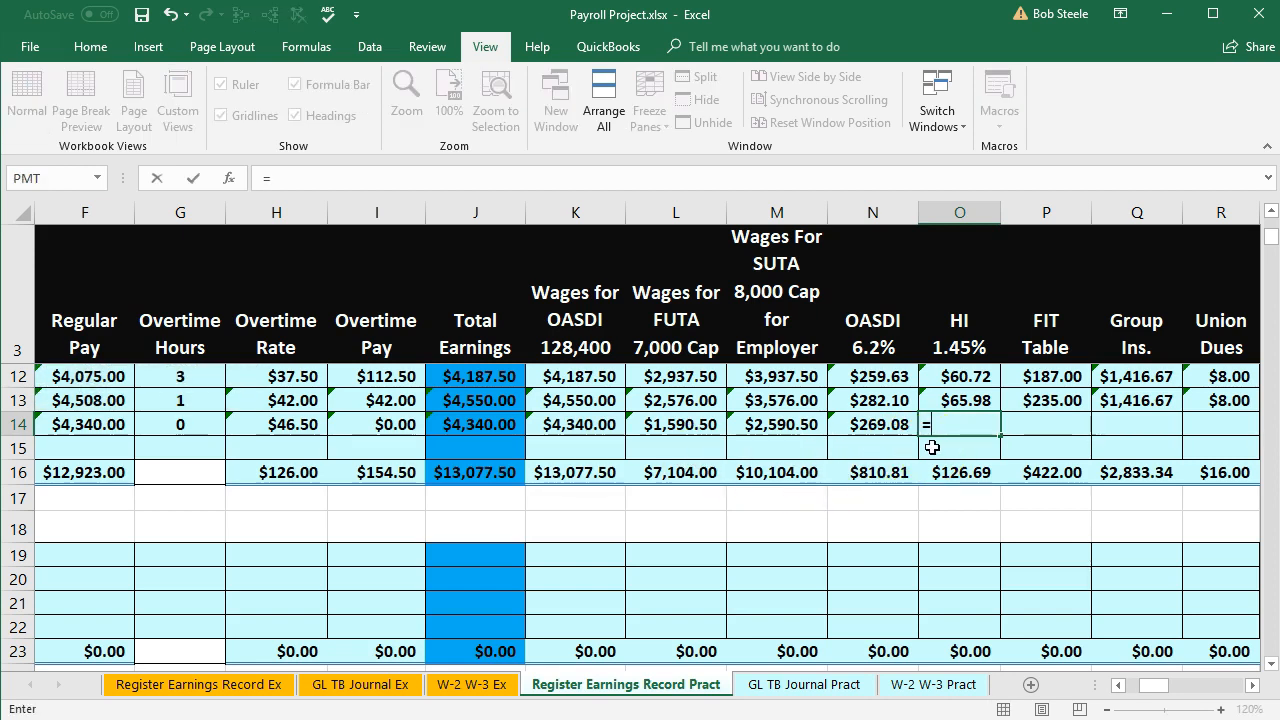
pyautogui.click(497, 426)
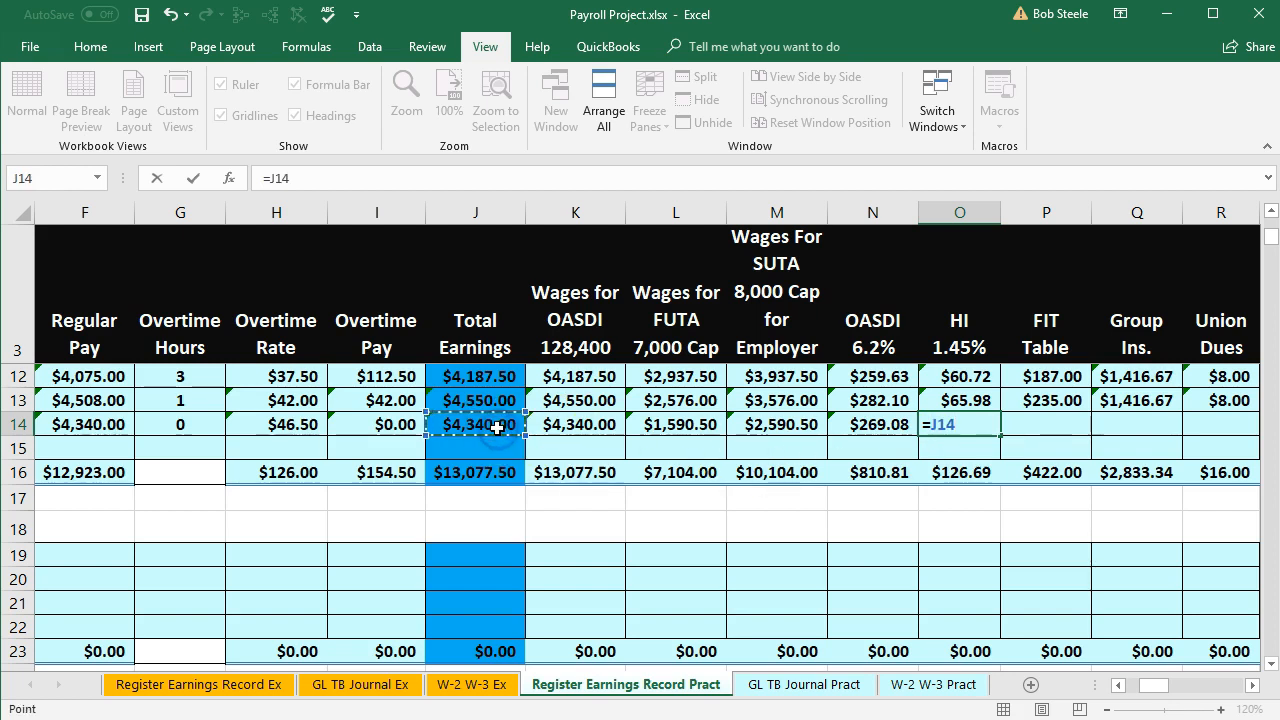
pyautogui.write('*.0145')
pyautogui.press('Tab')
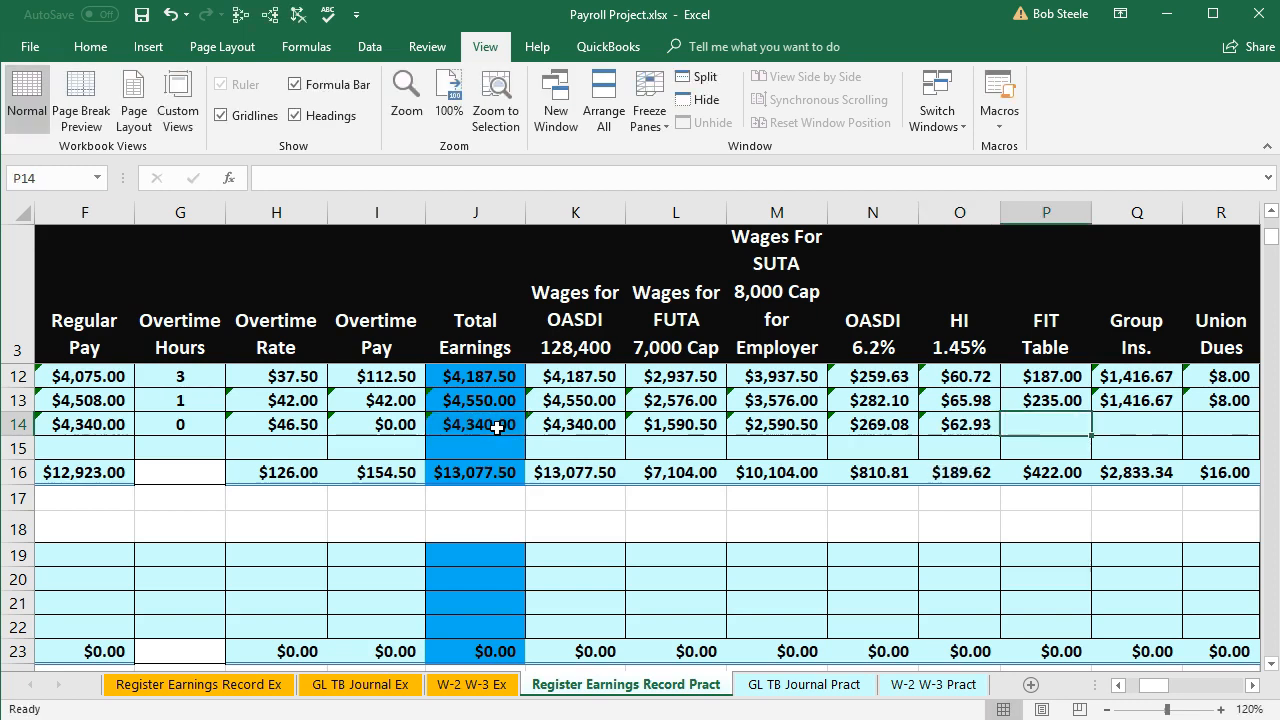
# Switch to Circle E.pdf in Acrobat and look up the single, monthly withholding for one allowance and wages of $4,340.
pyautogui.moveTo(1151, 688); pyautogui.dragTo(1104, 690)
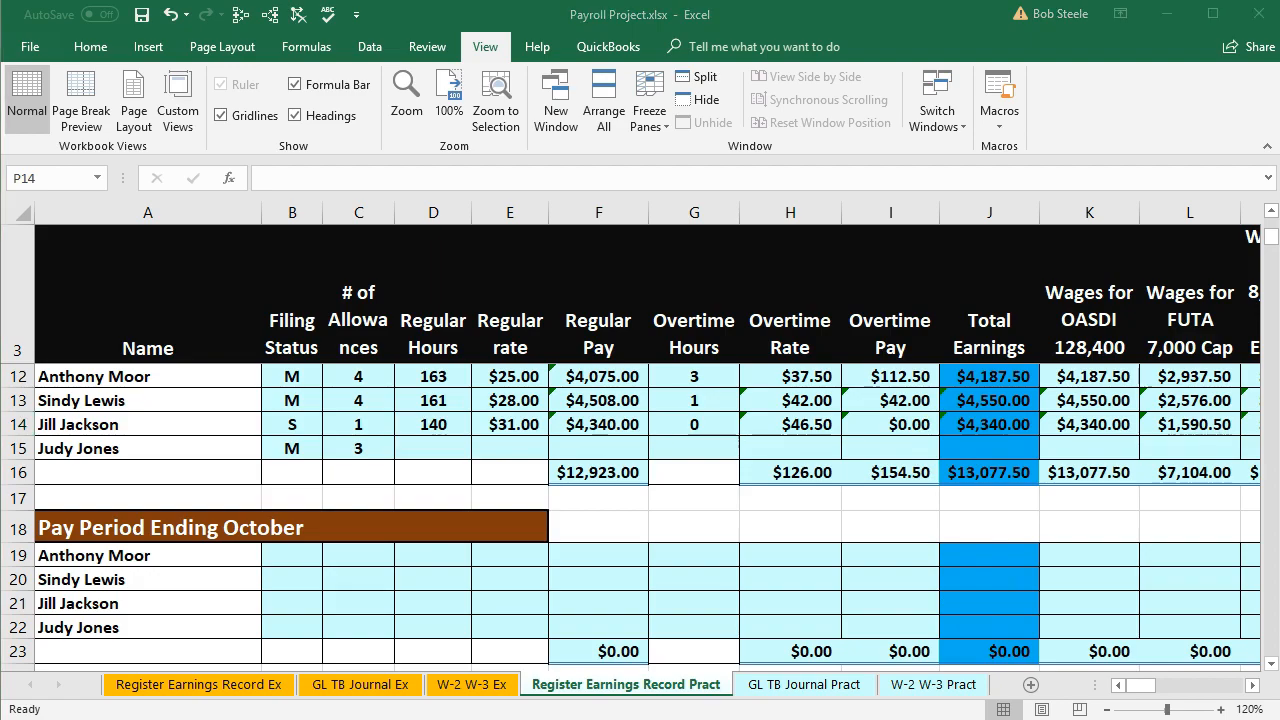
pyautogui.hotkey('alt', 'Tab')
pyautogui.scroll(9, 578, 543)
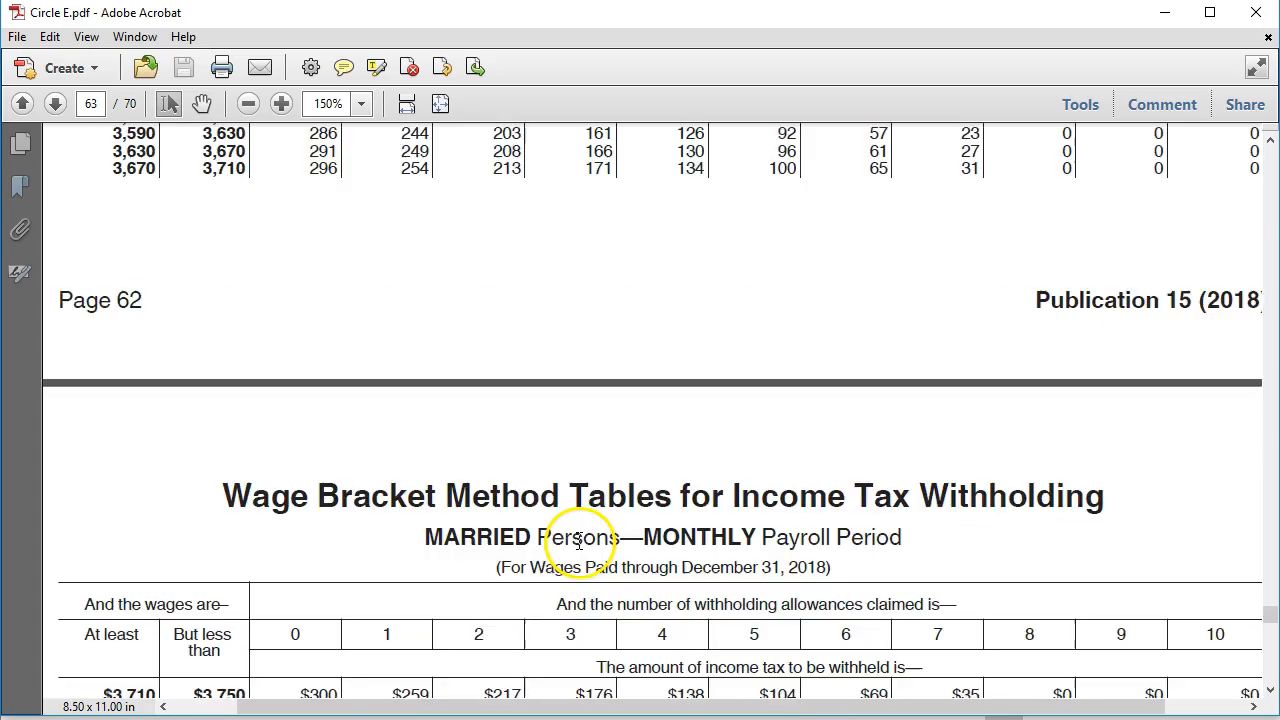
pyautogui.scroll(15, 578, 549)
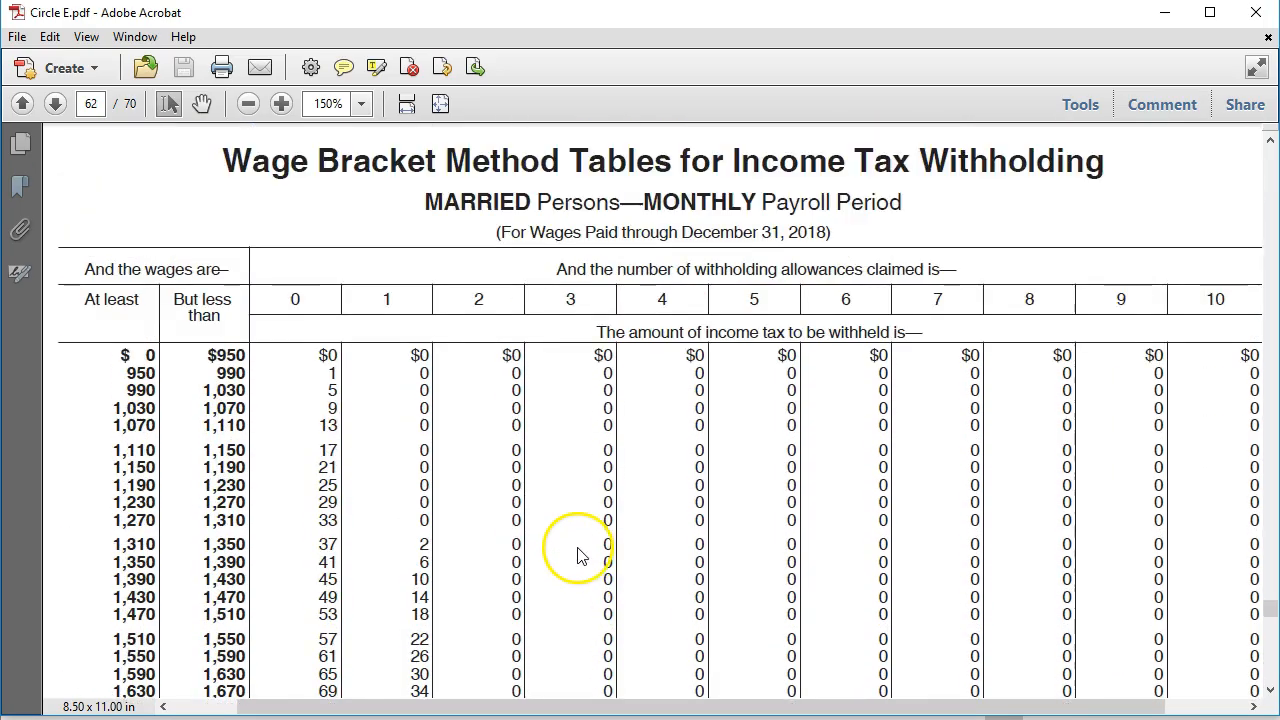
pyautogui.scroll(10, 577, 546)
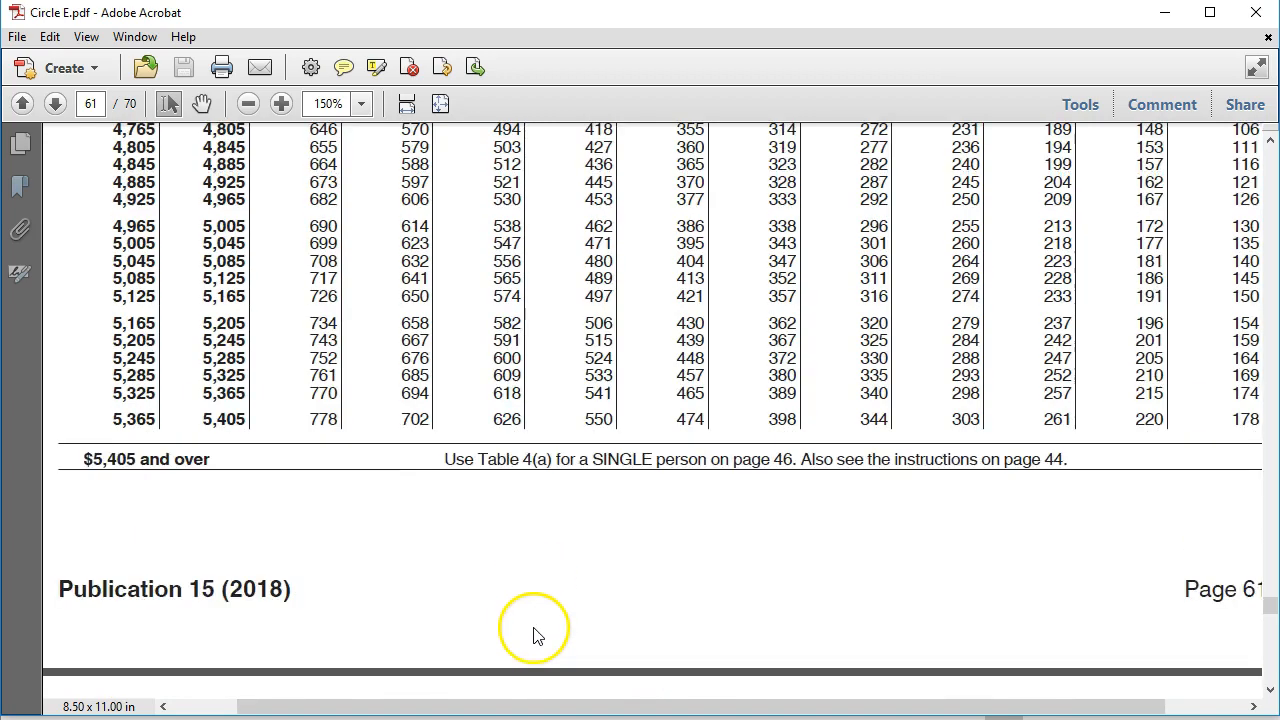
pyautogui.scroll(6, 534, 624)
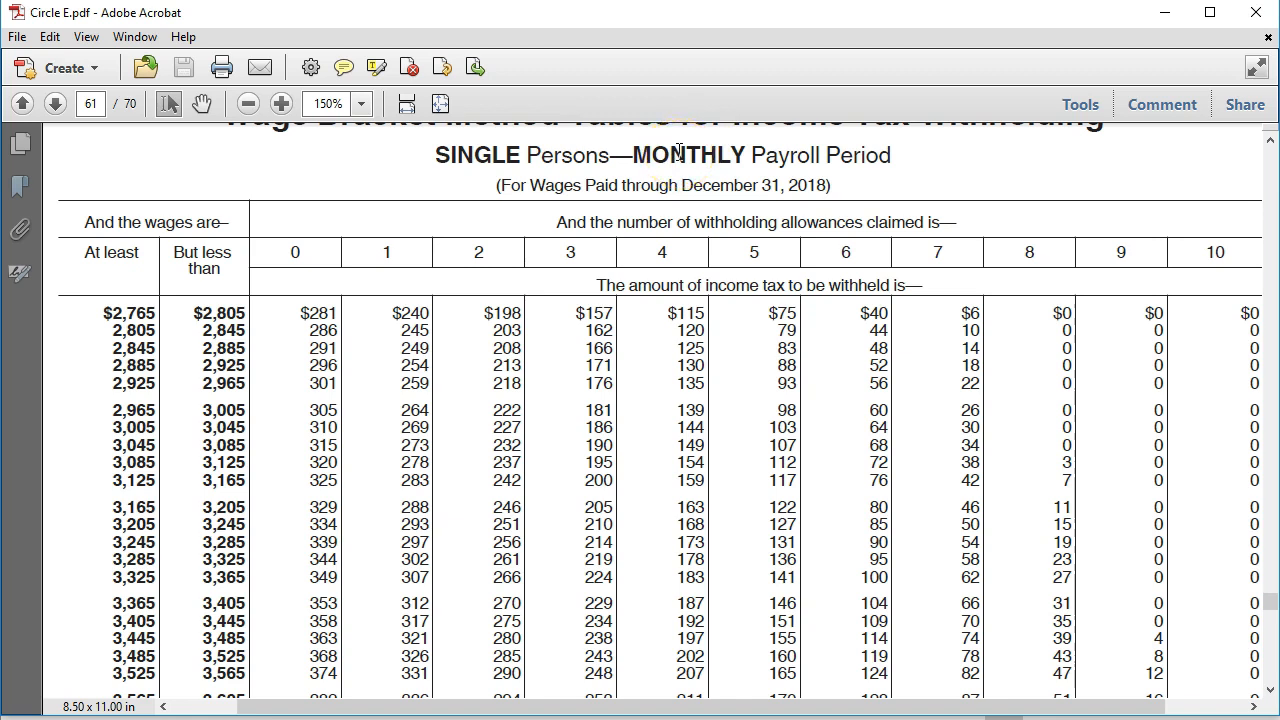
pyautogui.scroll(-2, 343, 490)
pyautogui.scroll(1, 365, 430)
pyautogui.scroll(-2, 375, 448)
pyautogui.scroll(-4, 378, 453)
pyautogui.scroll(-3, 300, 552)
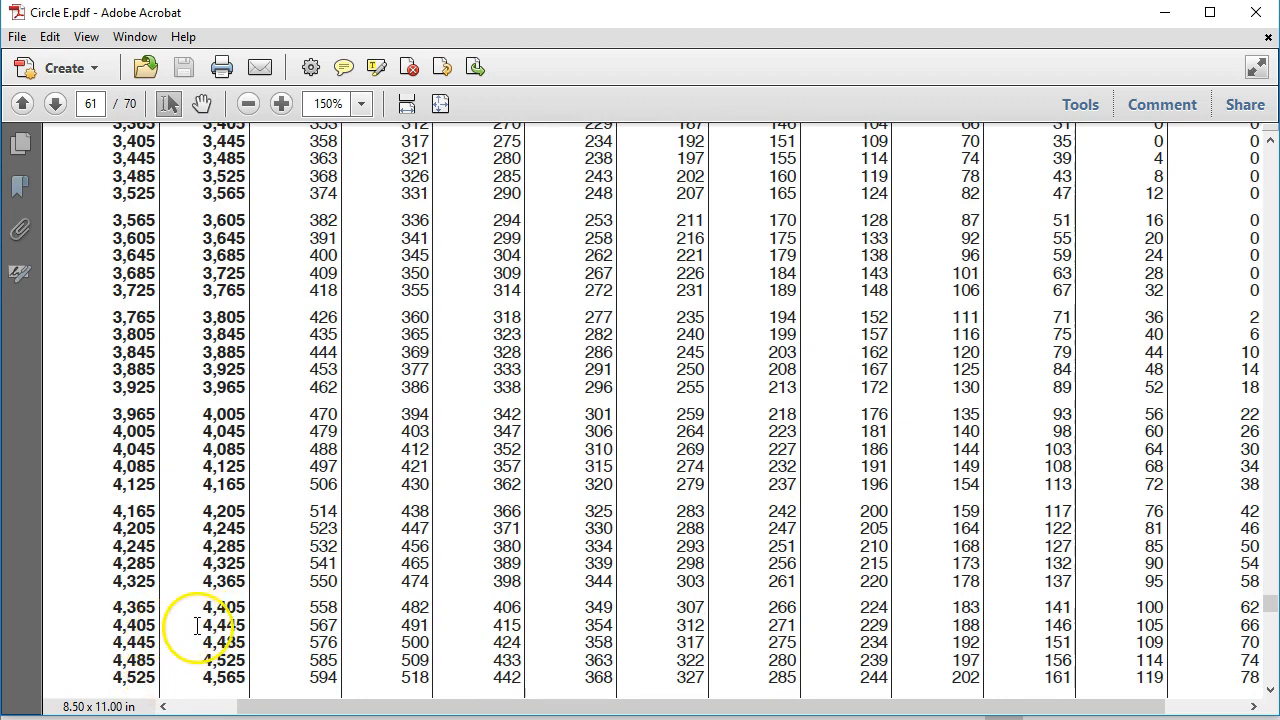
pyautogui.moveTo(398, 626)
pyautogui.mouseDown()
pyautogui.moveTo(425, 625)
pyautogui.moveTo(337, 624)
pyautogui.mouseUp()
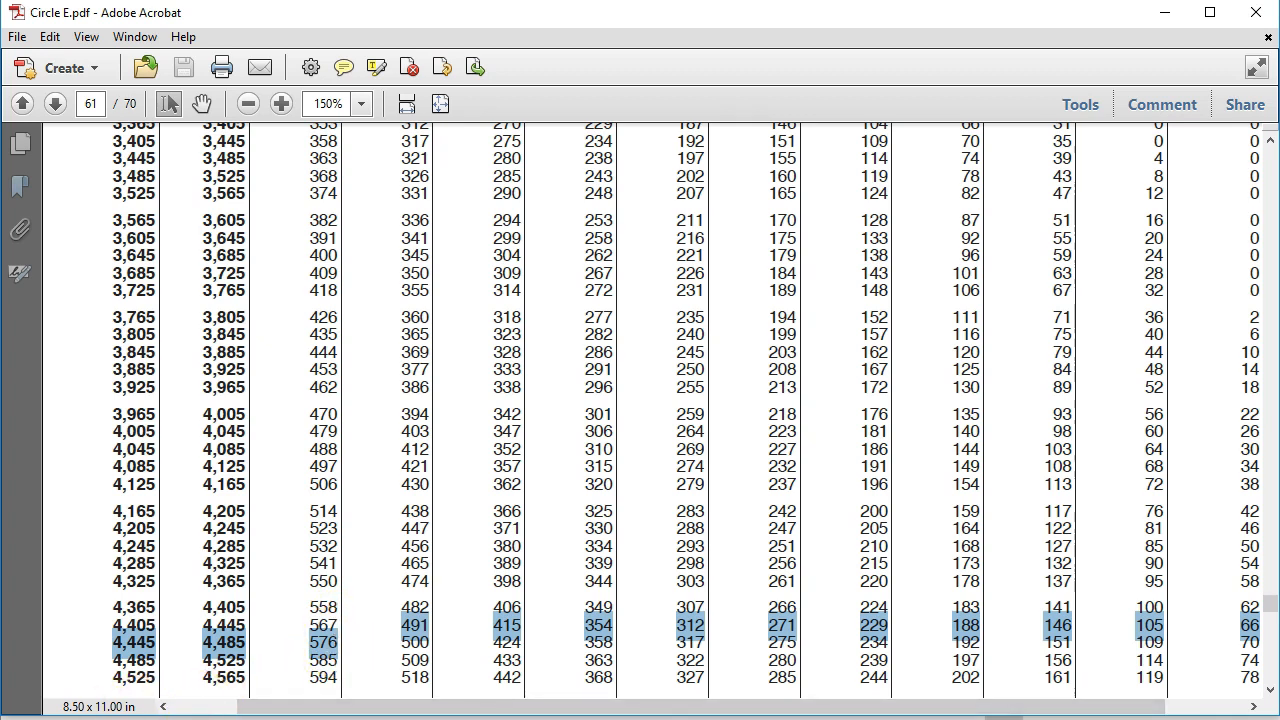
pyautogui.scroll(-2, 171, 563)
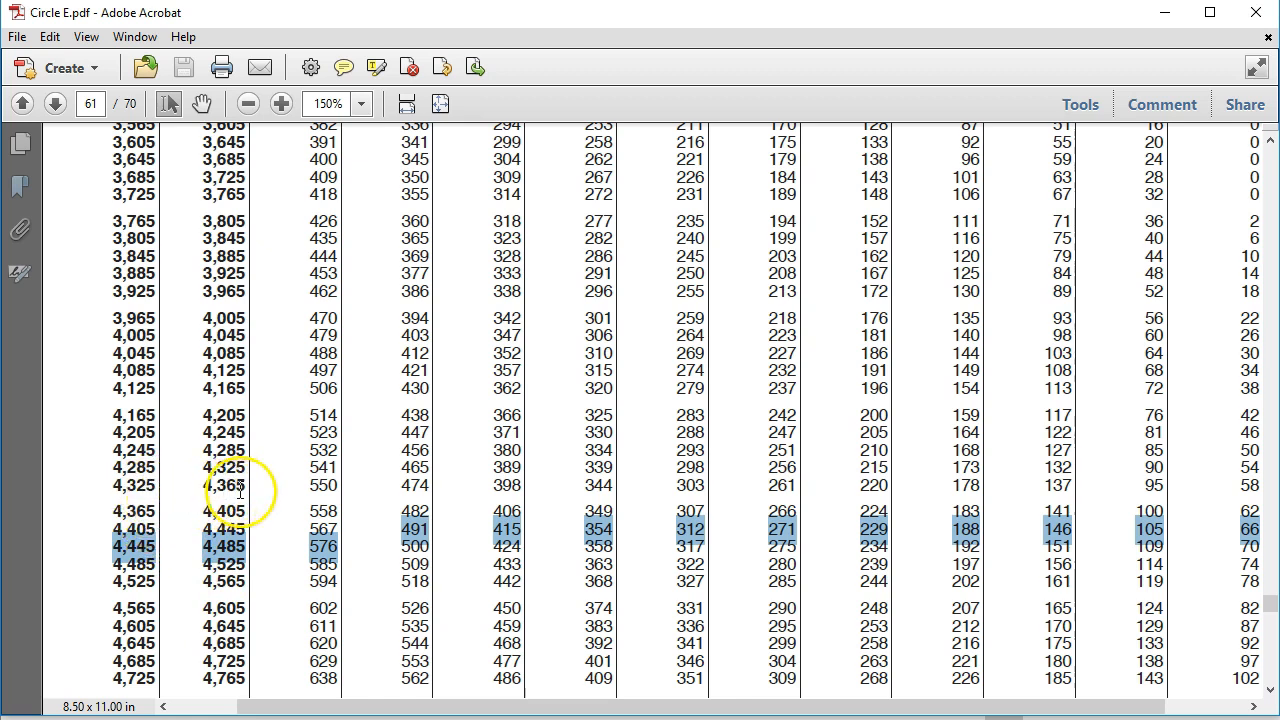
pyautogui.moveTo(400, 485); pyautogui.dragTo(432, 489)
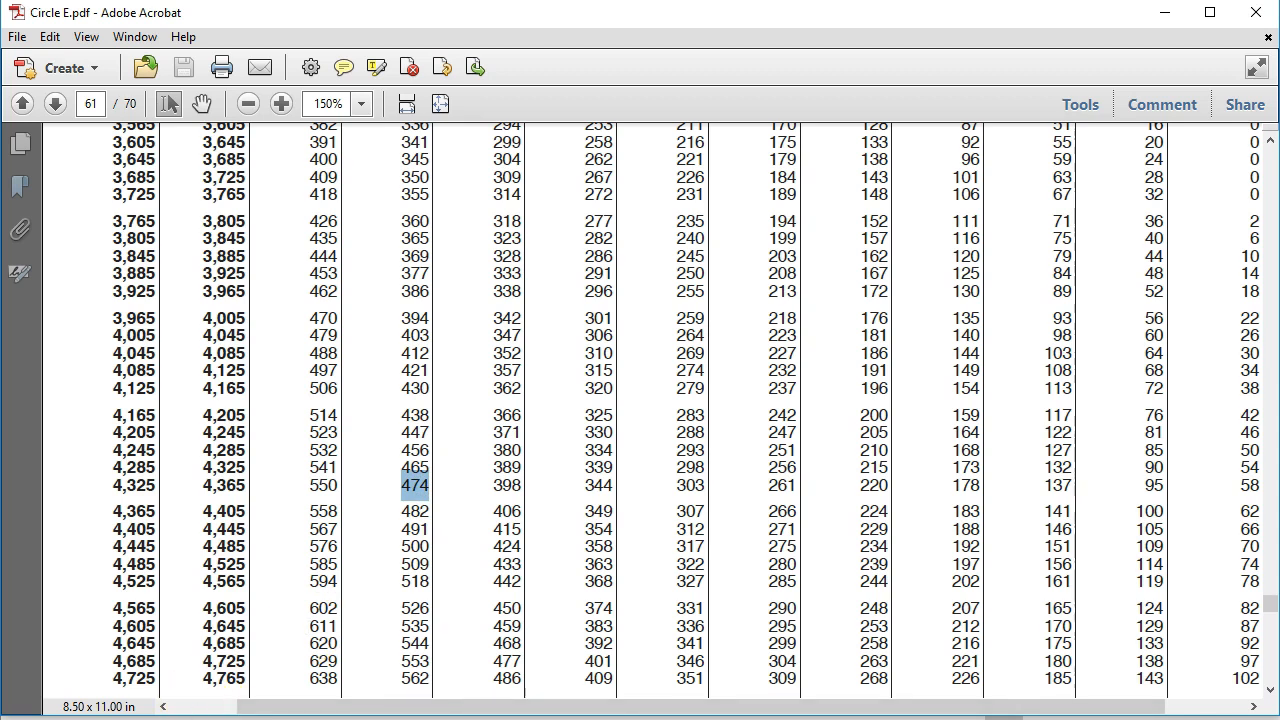
# Return to the payroll workbook in Excel and enter 474 as the federal income tax in P14.
pyautogui.hotkey('alt', 'Tab')
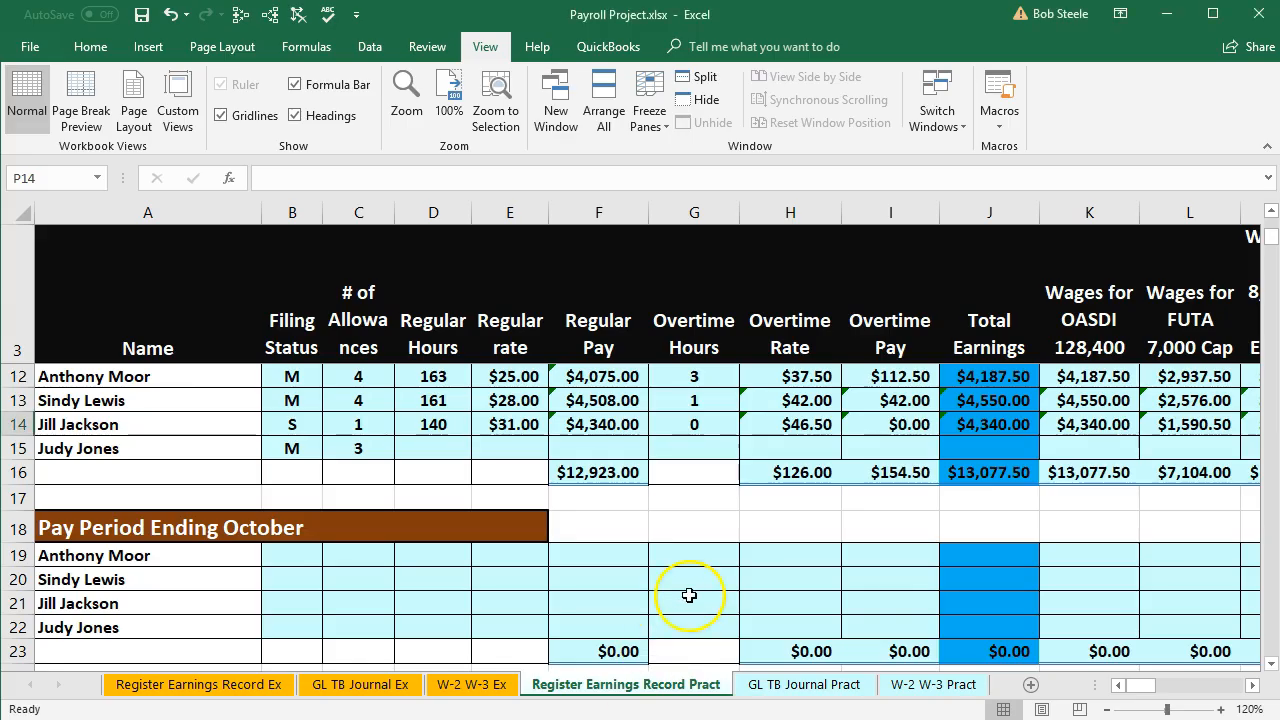
pyautogui.click(980, 424)
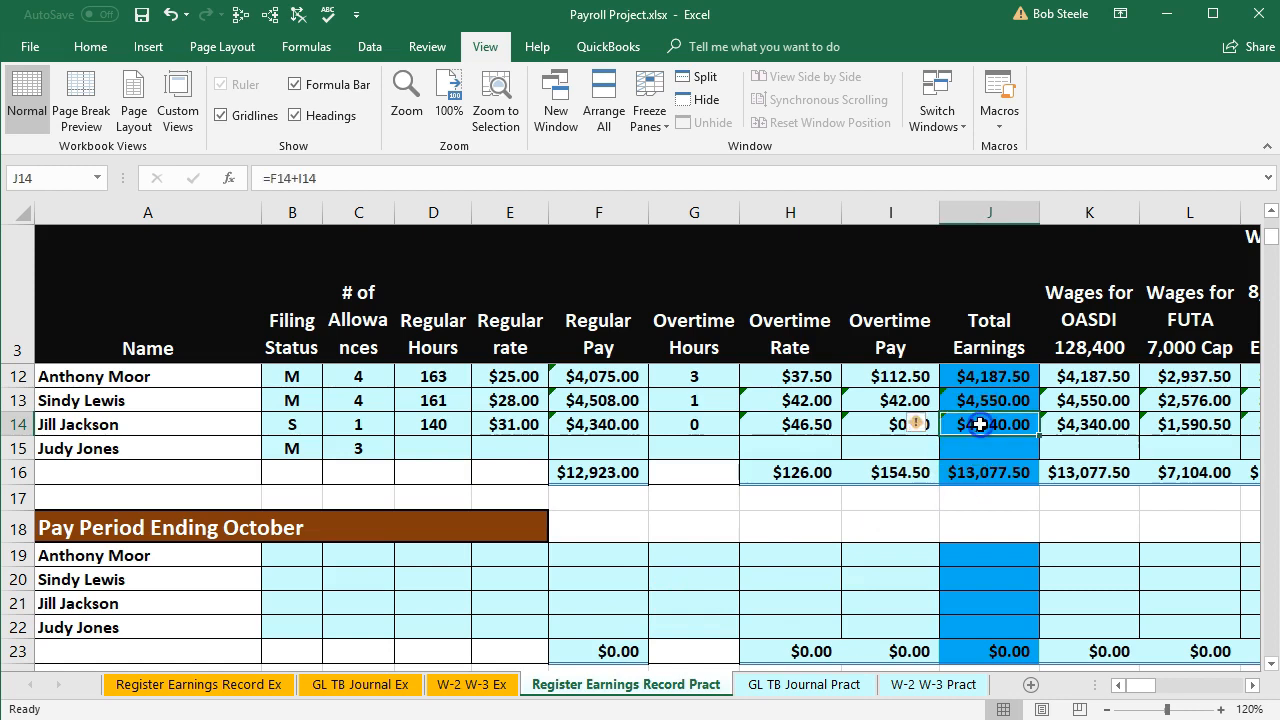
pyautogui.press('Right')
pyautogui.press('Right')
pyautogui.press('Right')
pyautogui.press('Right')
pyautogui.press('Right')
pyautogui.press('Right')
pyautogui.press('Right')
pyautogui.press('Right')
pyautogui.press('Right')
pyautogui.press('Right')
pyautogui.press('Right')
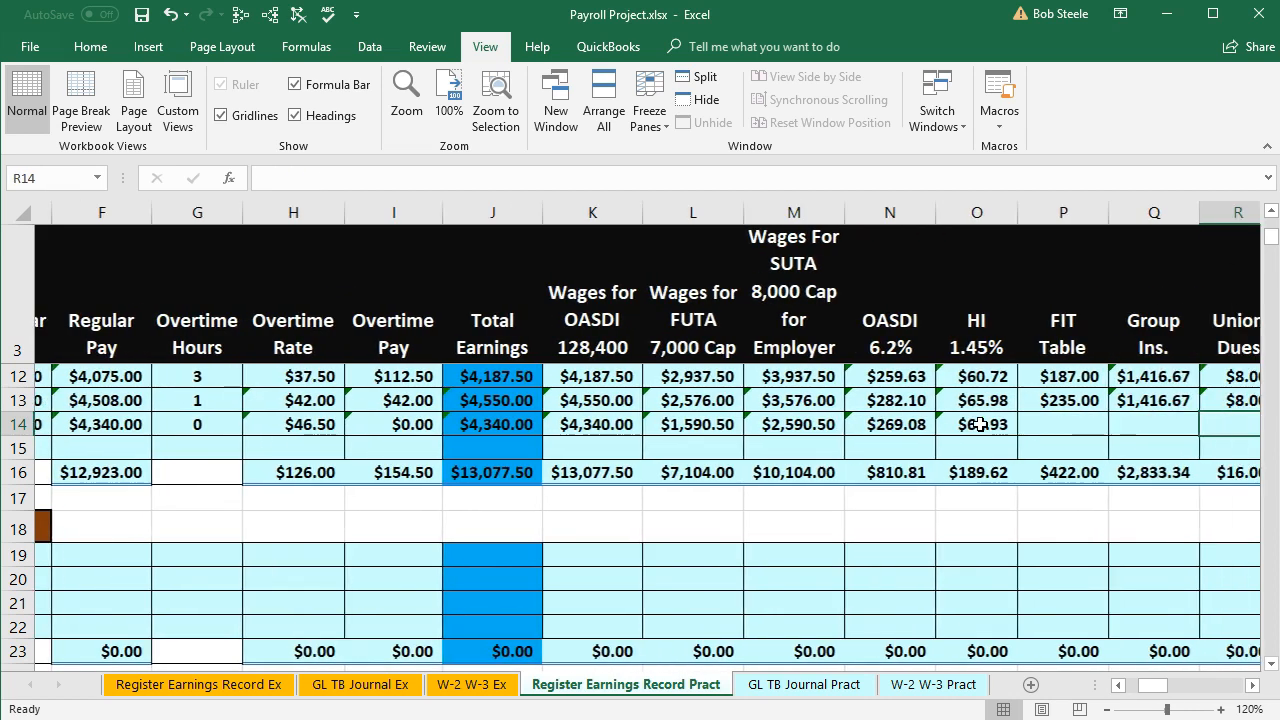
pyautogui.press('Left')
pyautogui.press('Left')
pyautogui.press('Left')
pyautogui.press('Left')
pyautogui.press('Left')
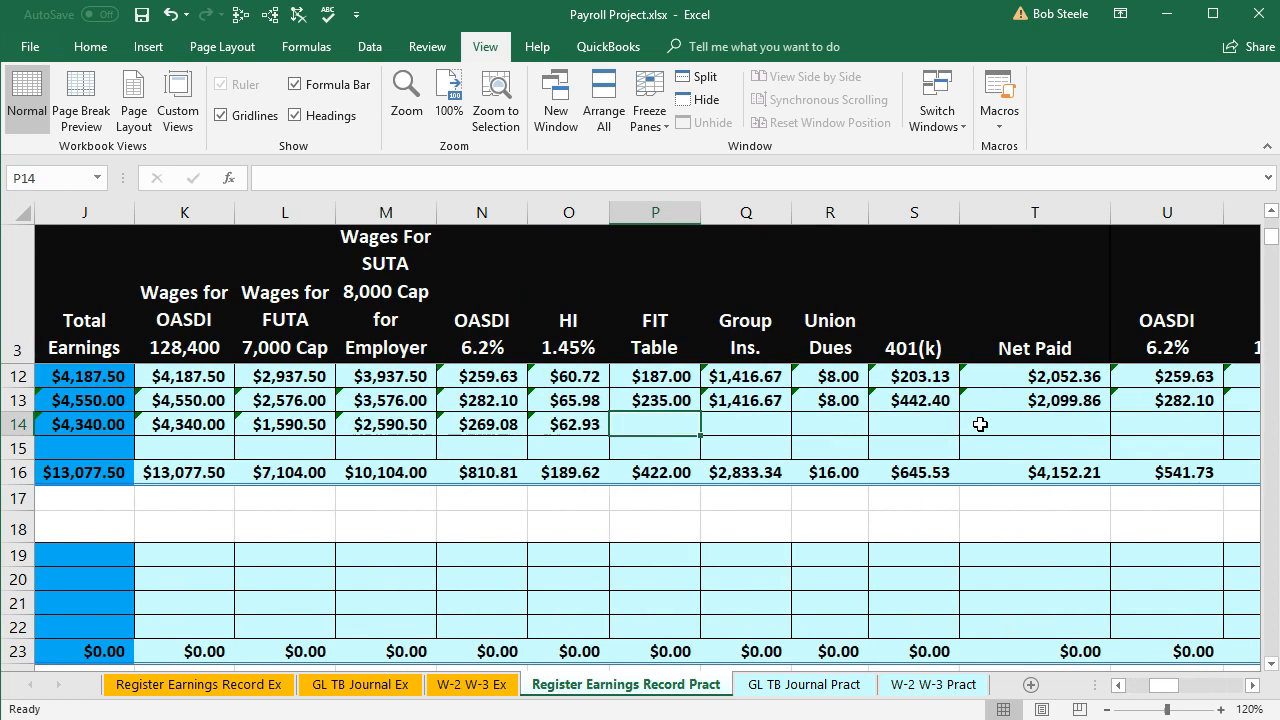
pyautogui.write('474')
pyautogui.press('Right')
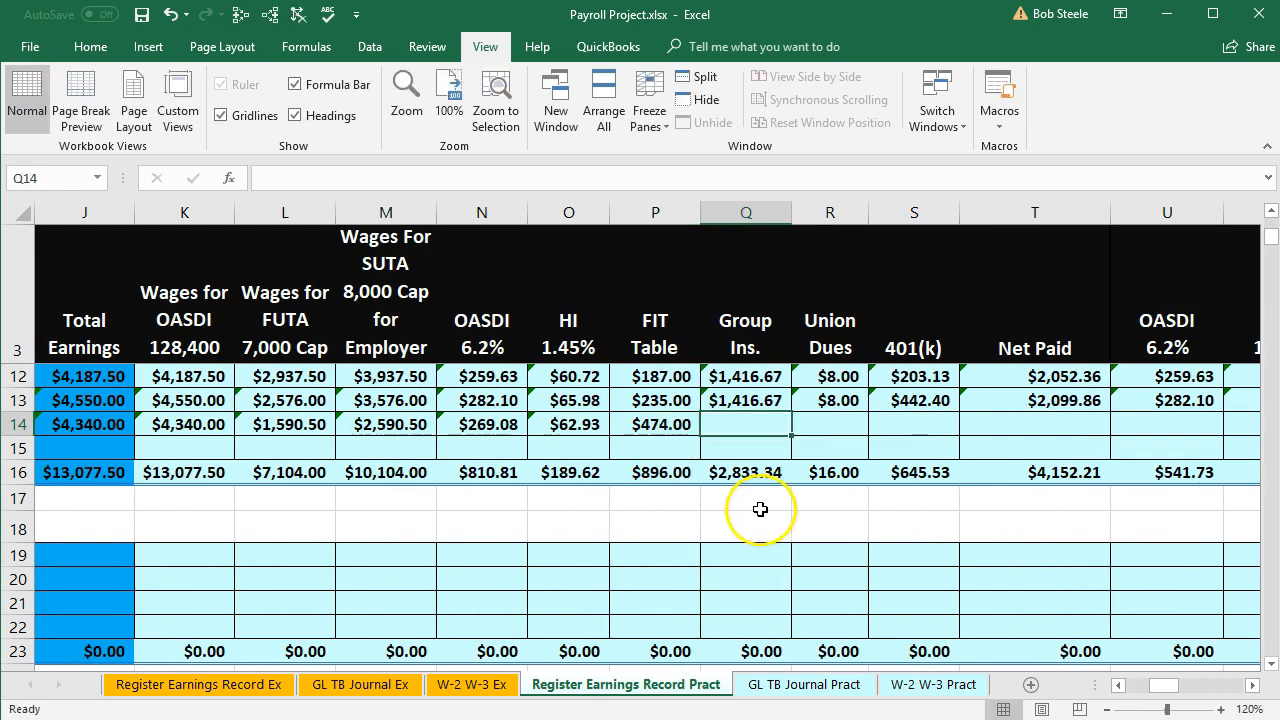
# Set the group insurance deduction in Q14 equal to the employee's prior-period amount, using =Q7.
pyautogui.write('=')
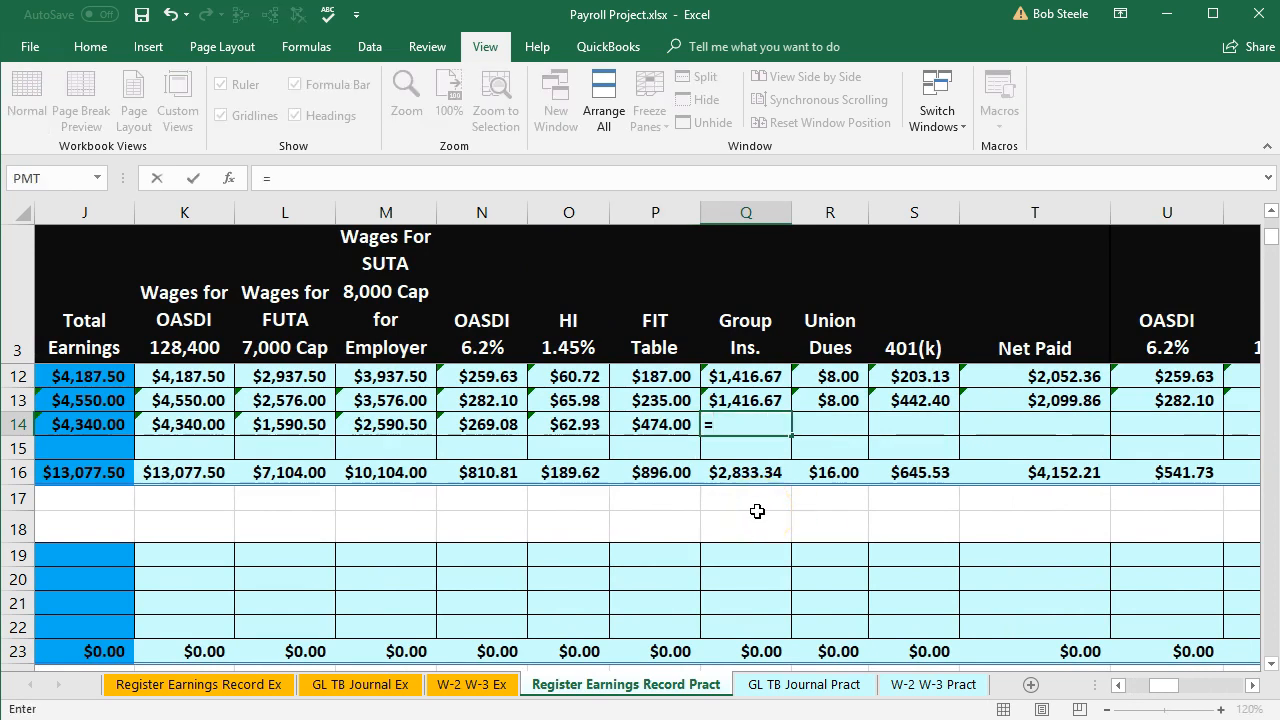
pyautogui.scroll(3, 757, 511)
pyautogui.click(755, 465)
pyautogui.press('Tab')
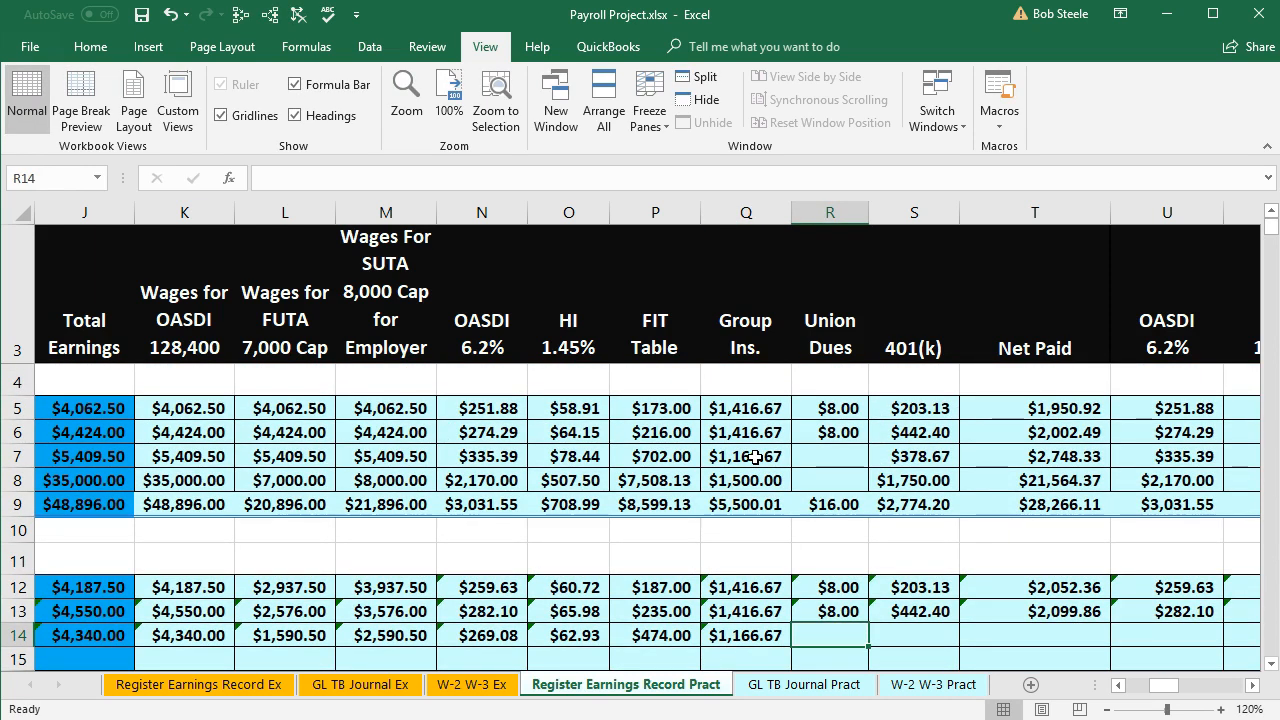
# Skip the union dues and set the 401(k) deduction in S14 equal to the prior-period amount, using =S7.
pyautogui.press('Tab')
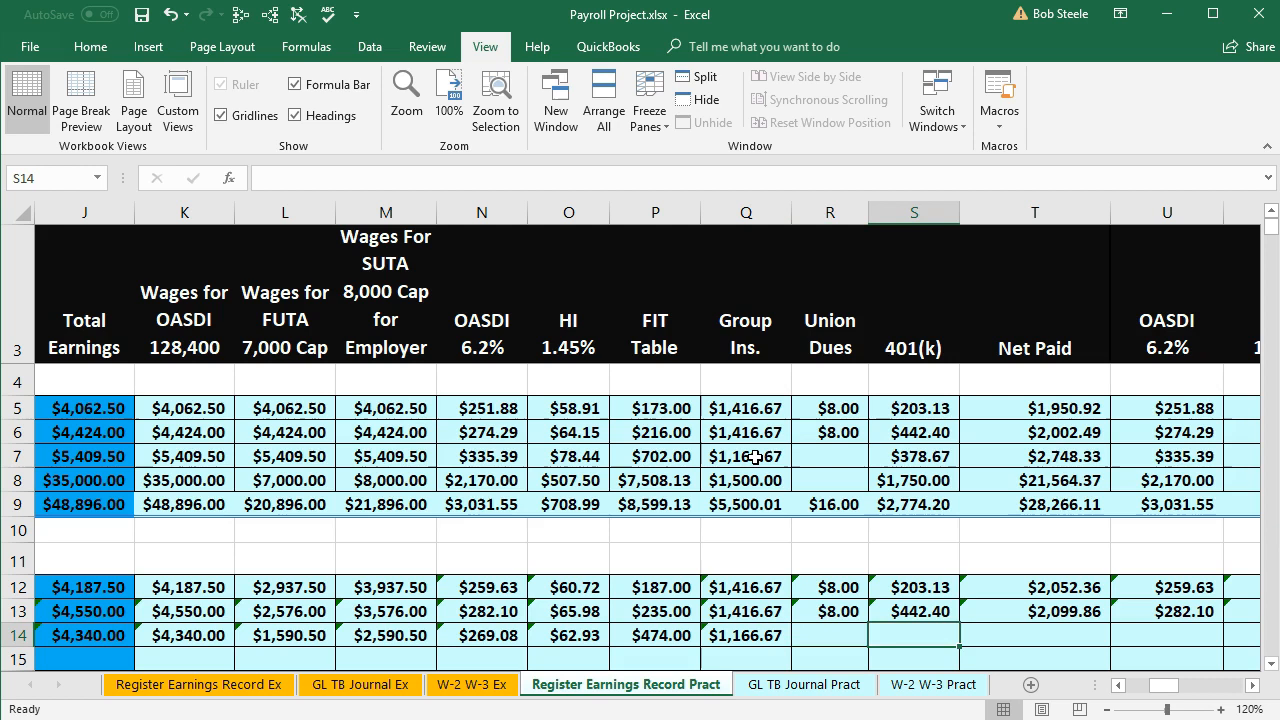
pyautogui.write('=')
pyautogui.click(907, 450)
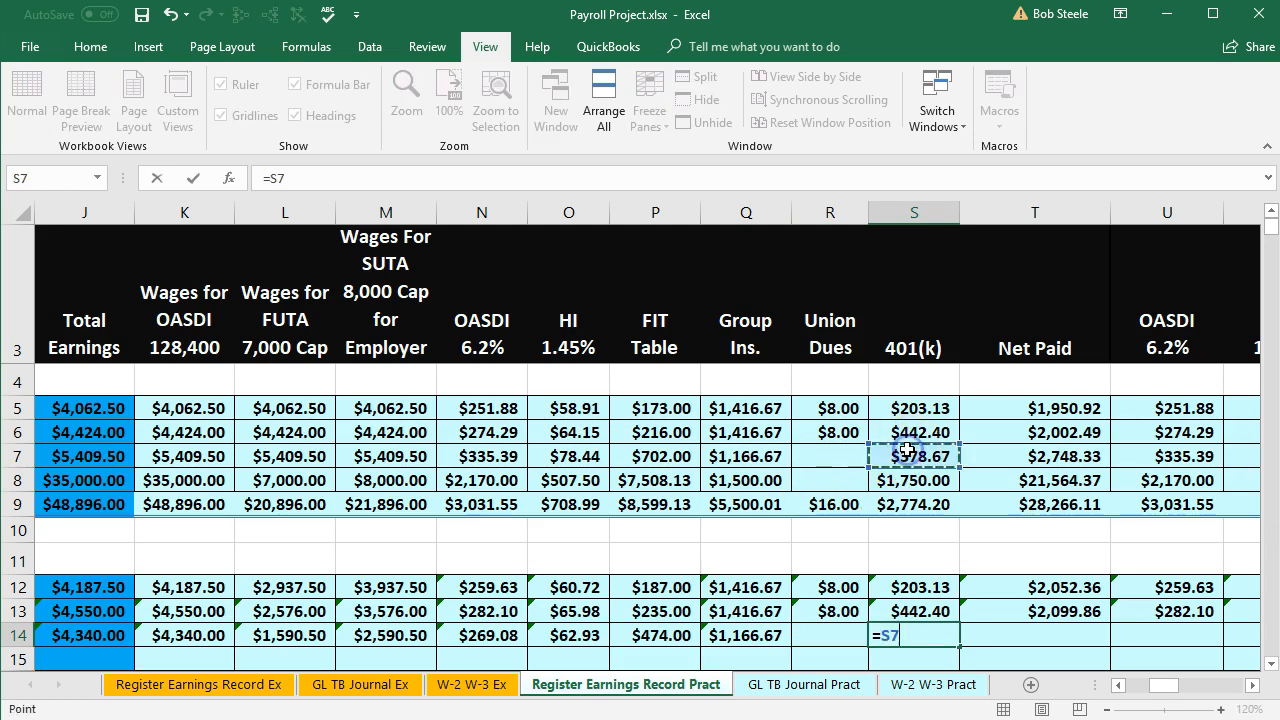
pyautogui.press('Tab')
# Calculate the employee's net pay in T14 as total earnings minus all deductions, using =J14-SUM(N14:S14).
pyautogui.scroll(-1, 907, 450)
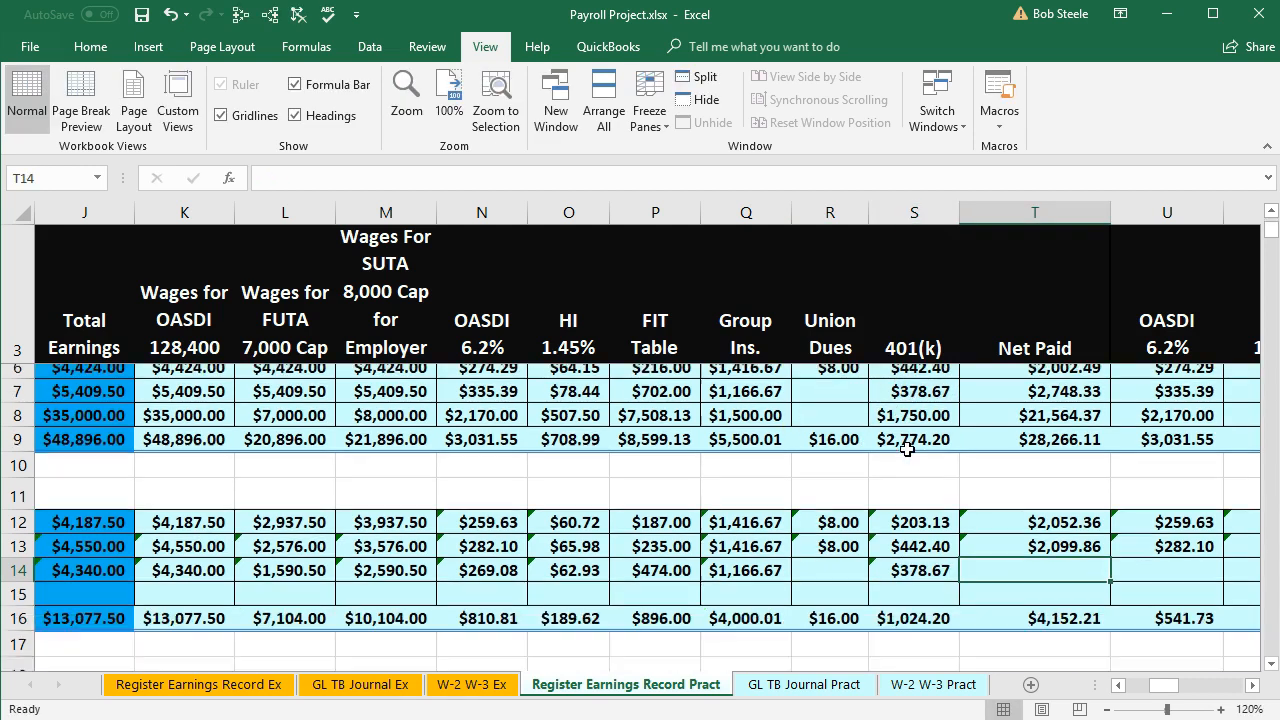
pyautogui.click(1270, 663)
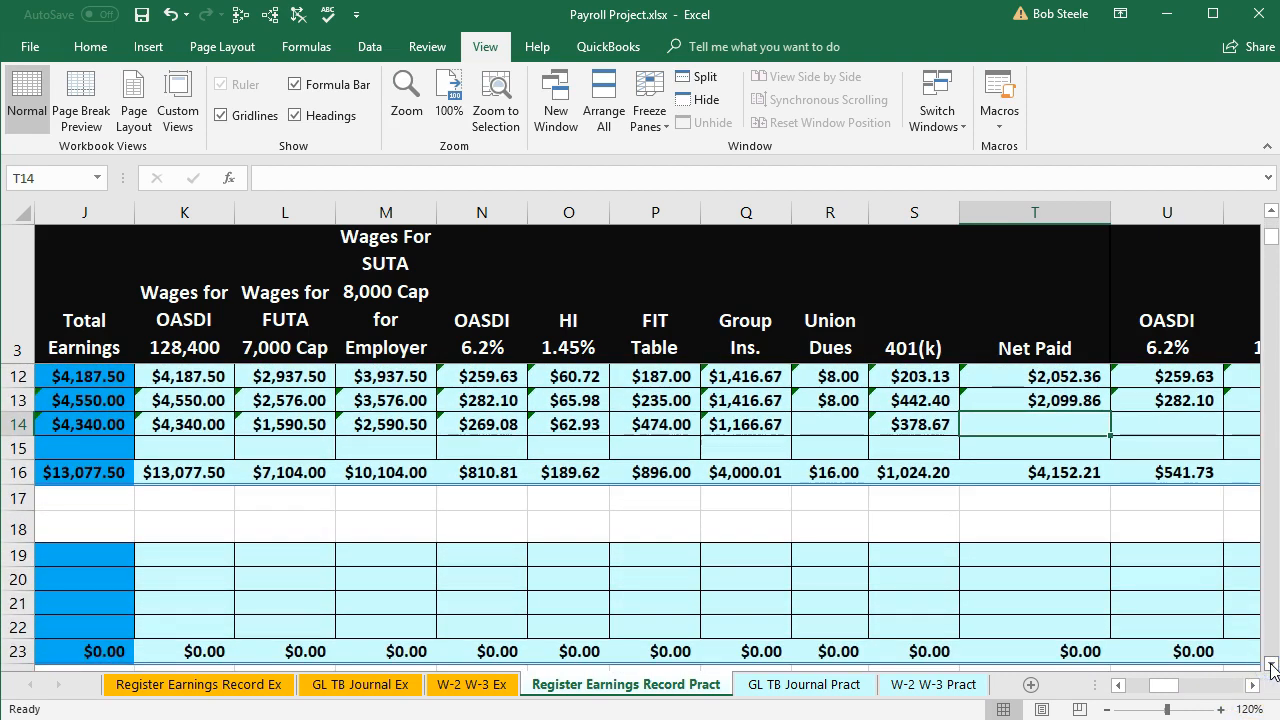
pyautogui.write('=')
pyautogui.click(90, 425)
pyautogui.write('-')
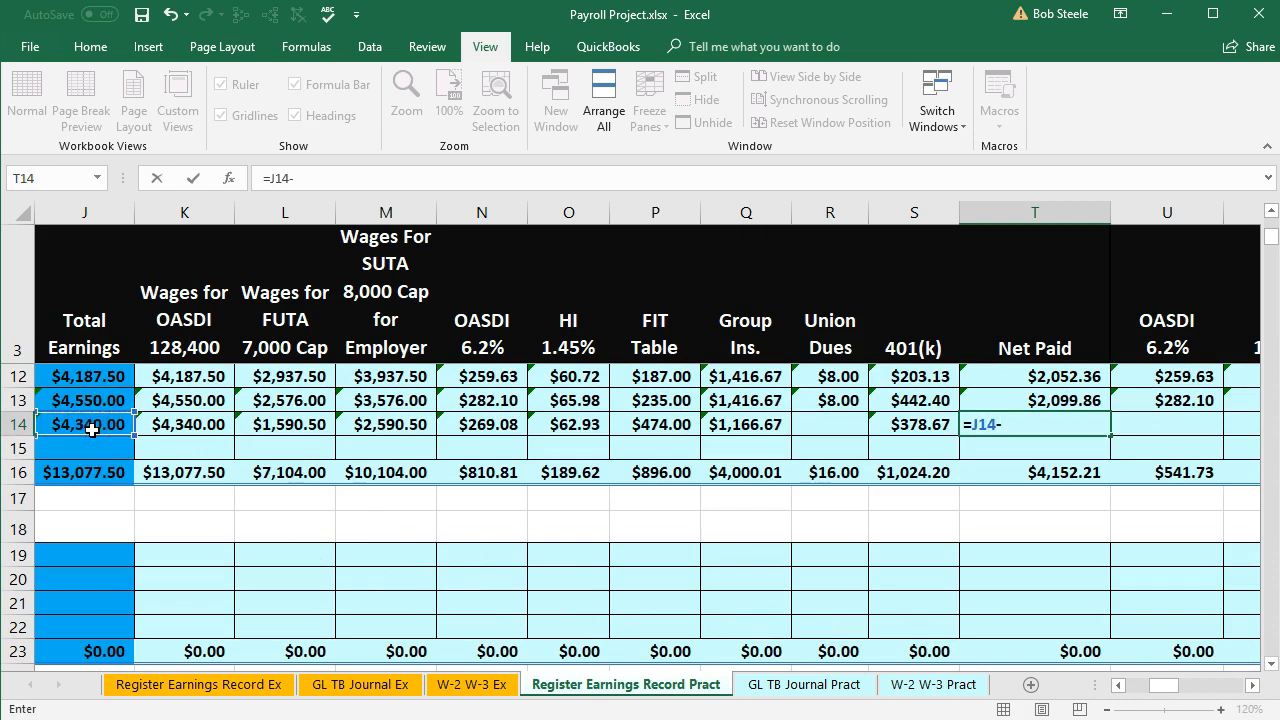
pyautogui.write('sum')
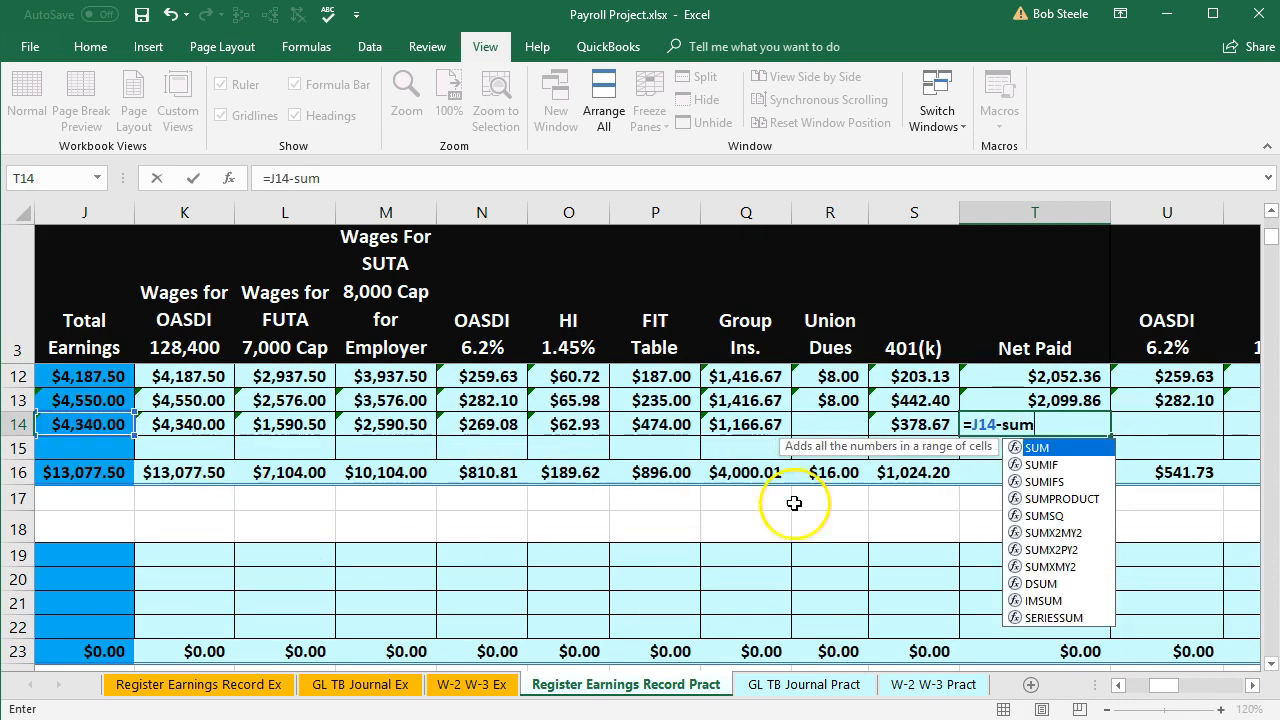
pyautogui.doubleClick(1022, 448)
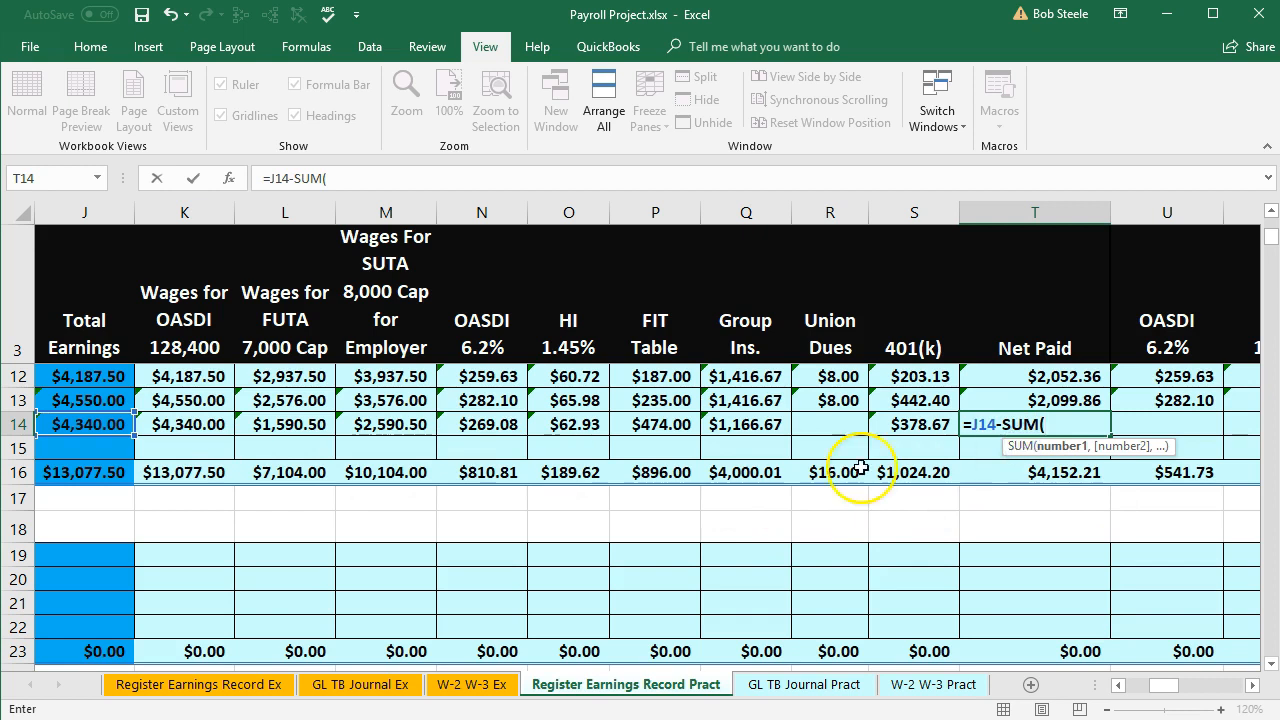
pyautogui.click(481, 424)
pyautogui.moveTo(481, 424); pyautogui.dragTo(889, 421)
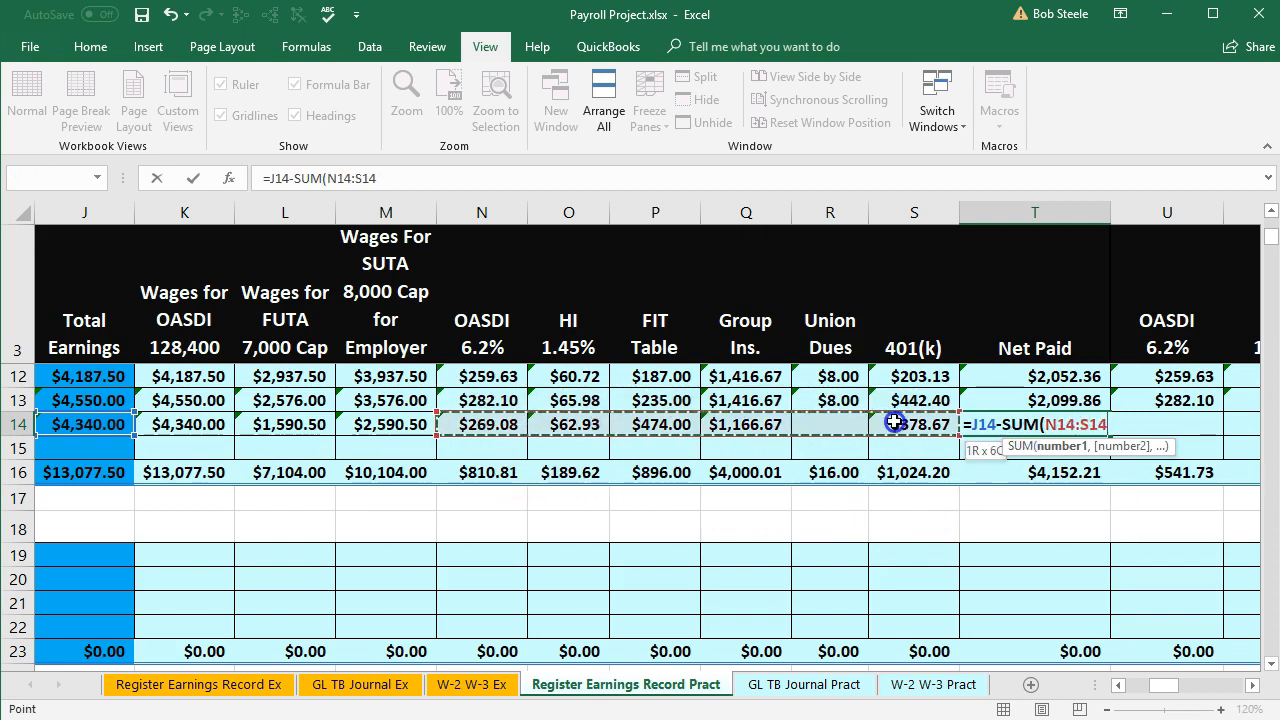
pyautogui.press('Return')
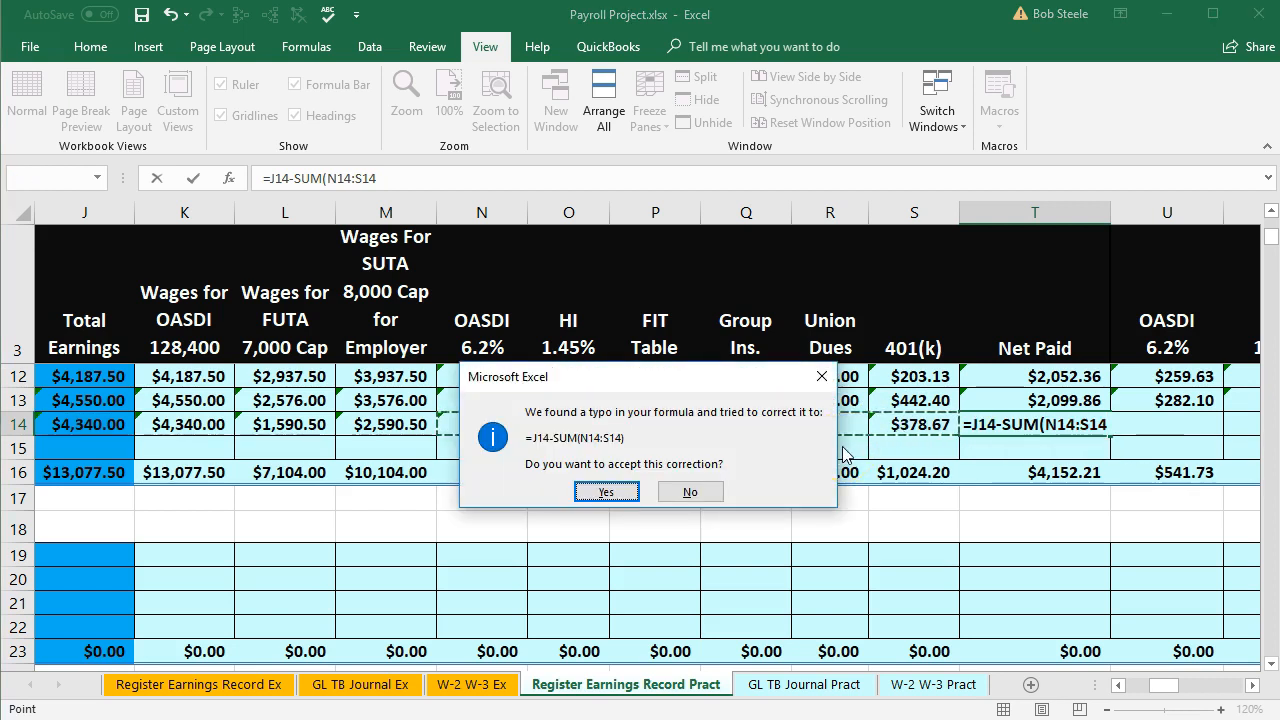
pyautogui.press('Return')
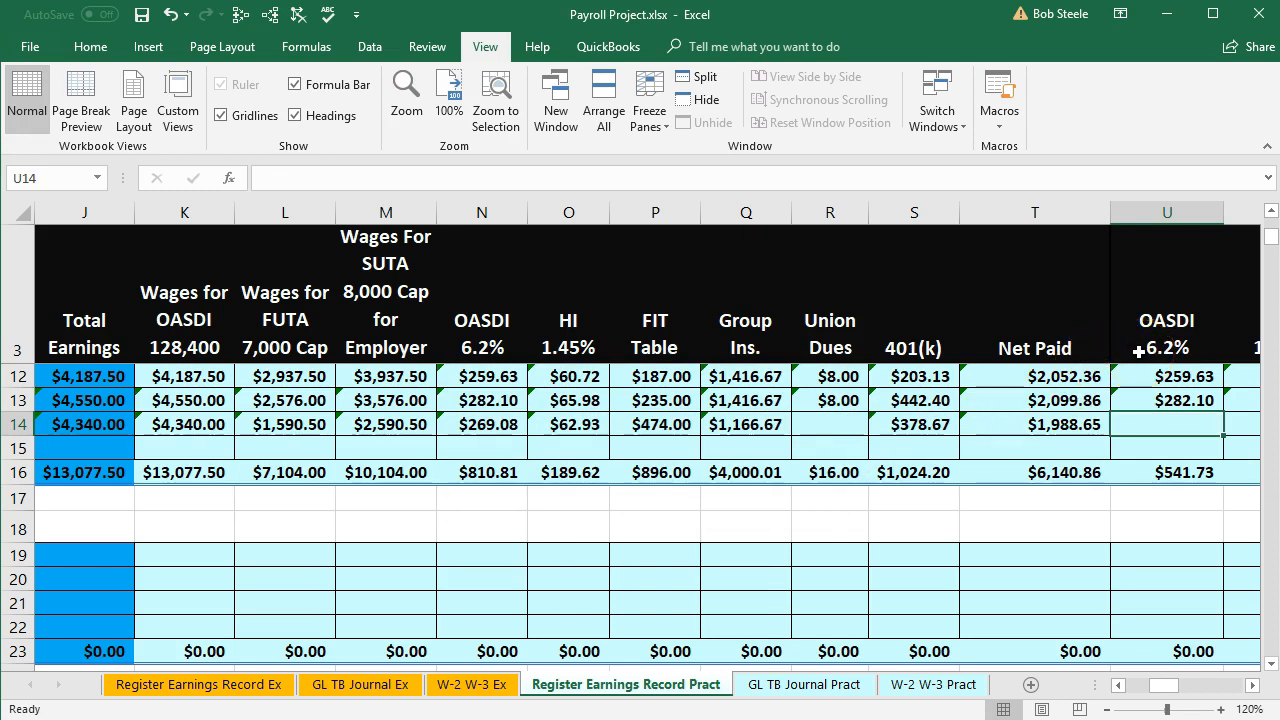
# Calculate the employer OASDI tax in U14 by multiplying the OASDI wages in K14 by 6.2%.
pyautogui.write('=')
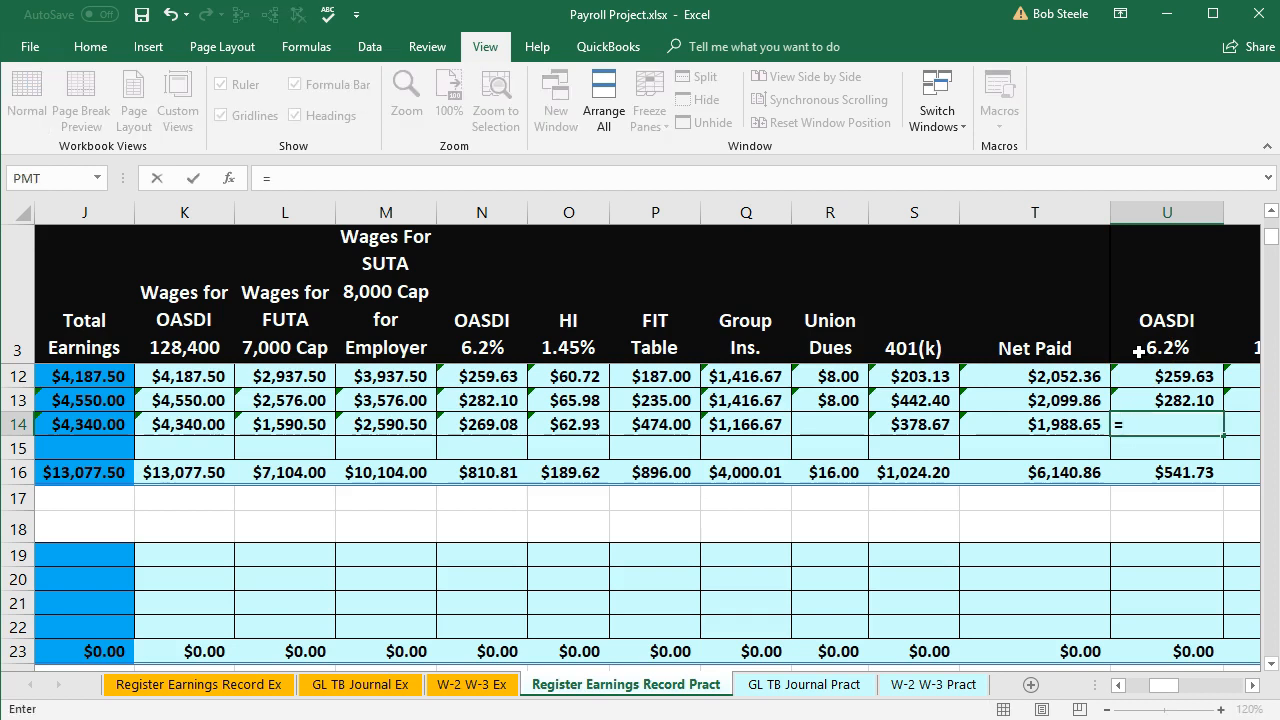
pyautogui.click(192, 426)
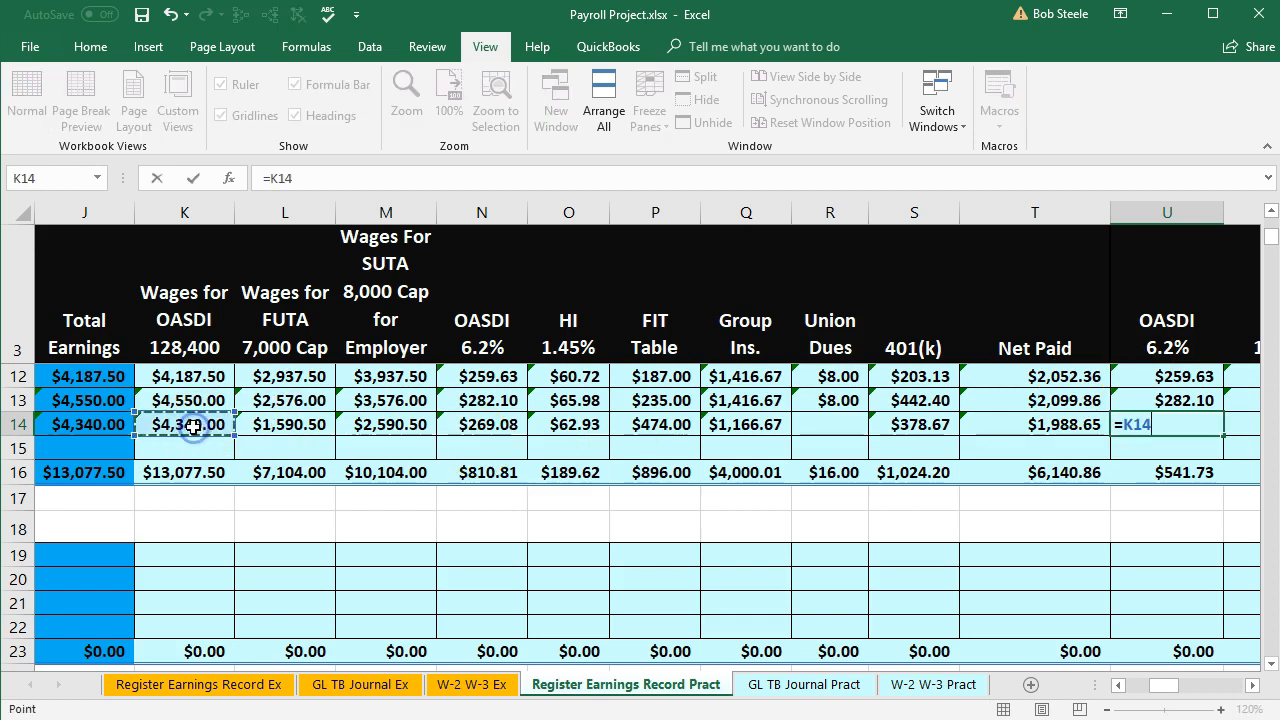
pyautogui.write('*')
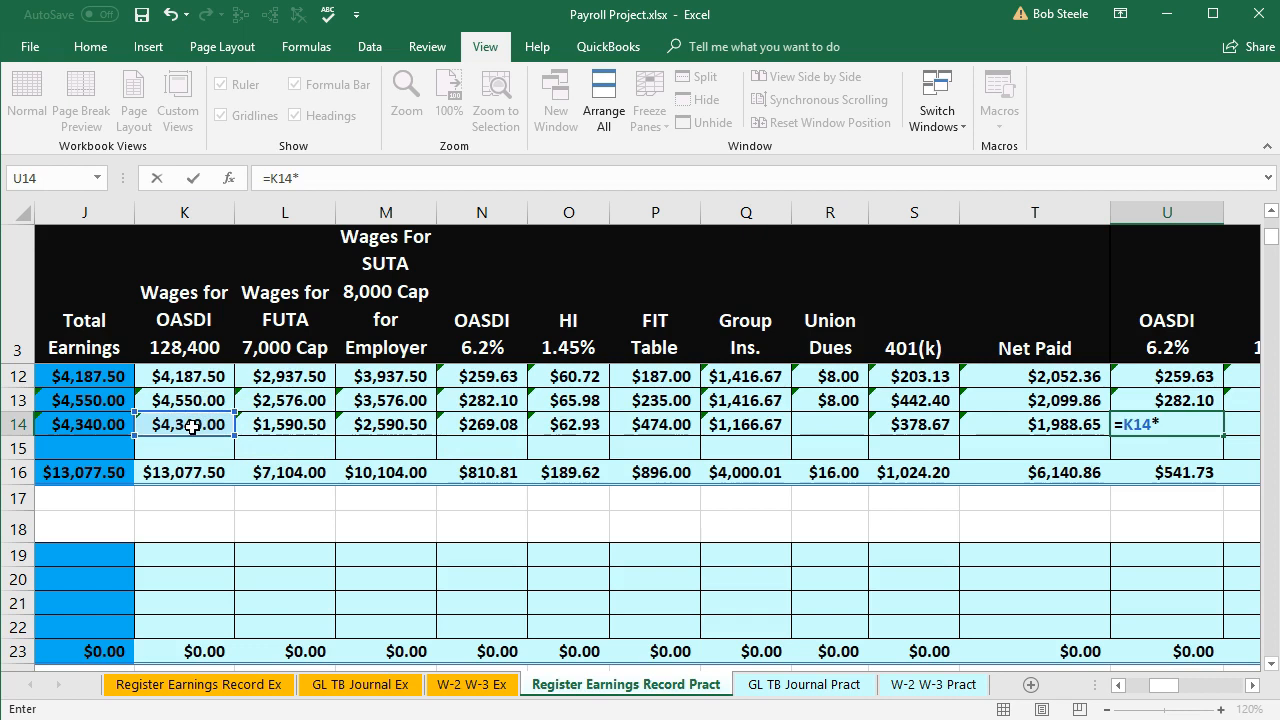
pyautogui.press('Tab')
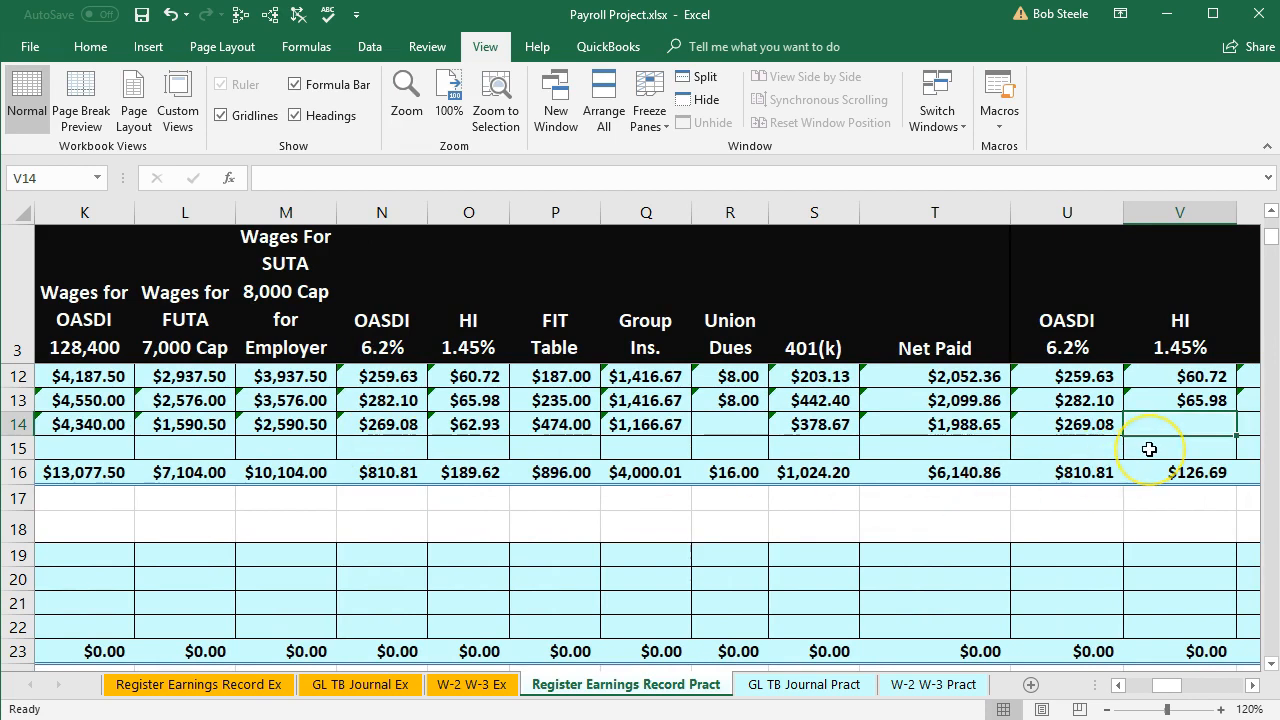
# Calculate the employer HI tax in V14 from total earnings, using =J14*.0145.
pyautogui.write('=')
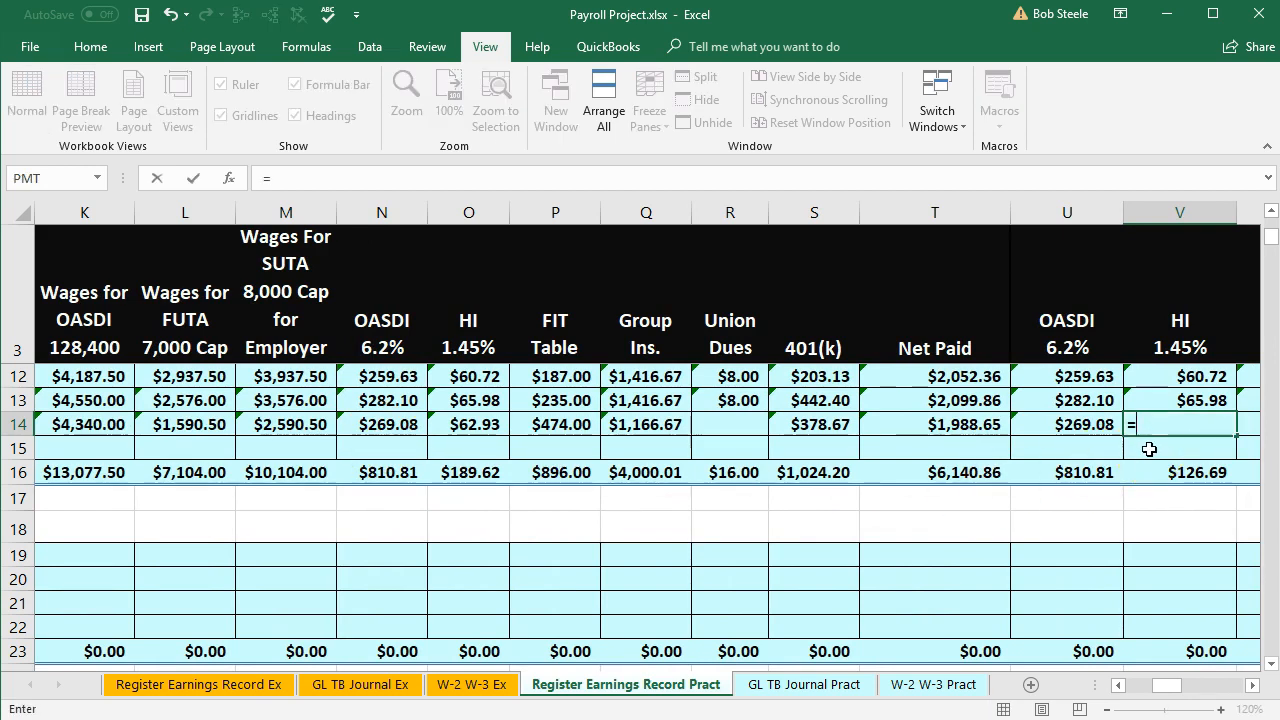
pyautogui.click(147, 431)
pyautogui.press('Left')
pyautogui.press('Left')
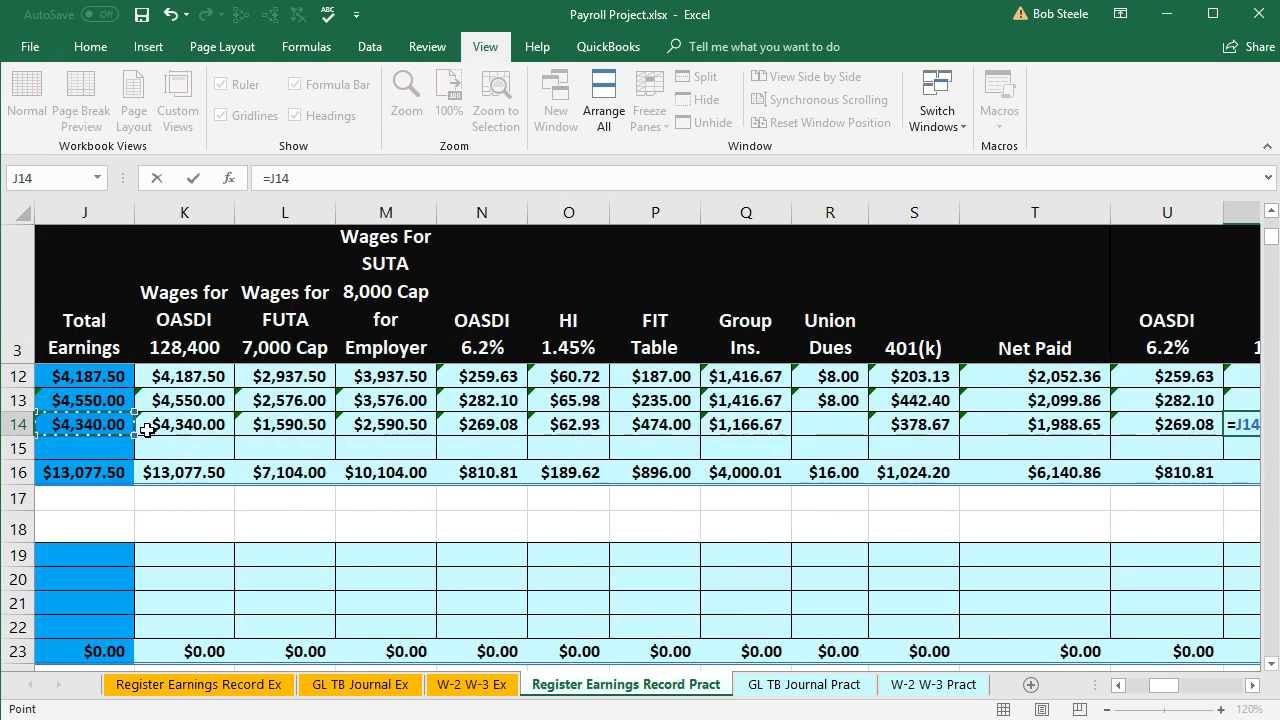
pyautogui.click(1255, 686)
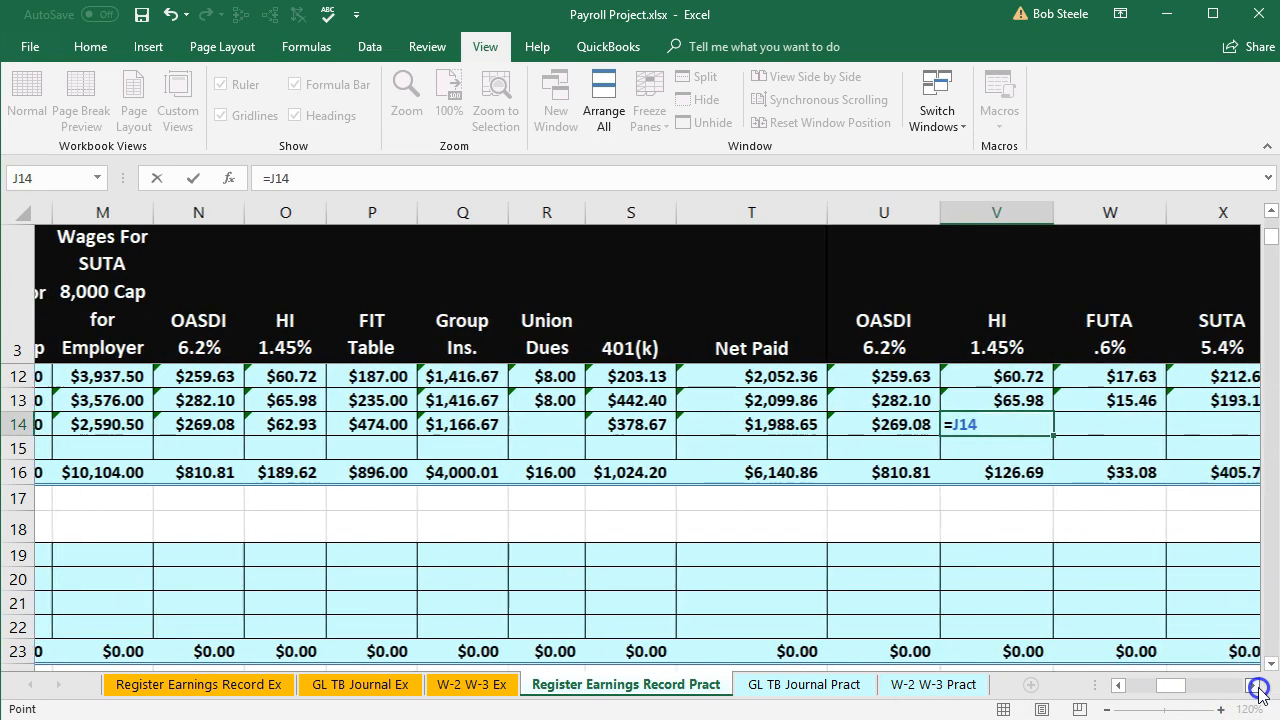
pyautogui.write('*.0')
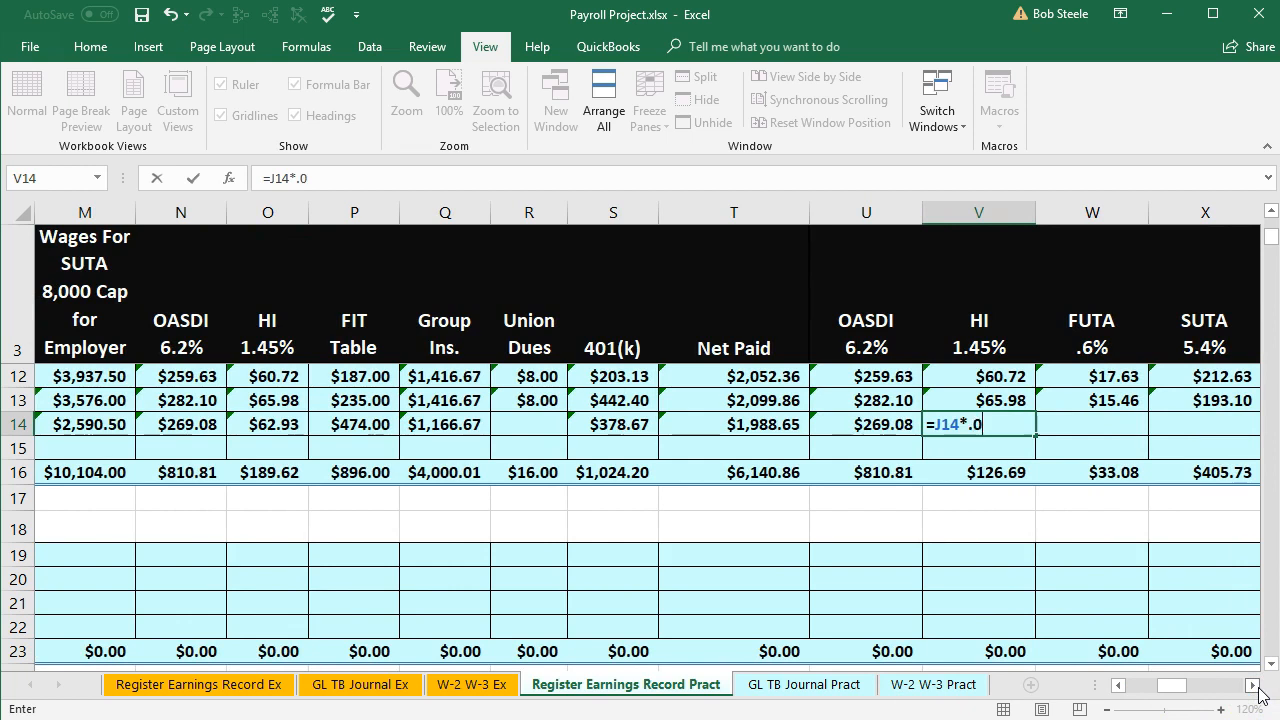
pyautogui.write('145')
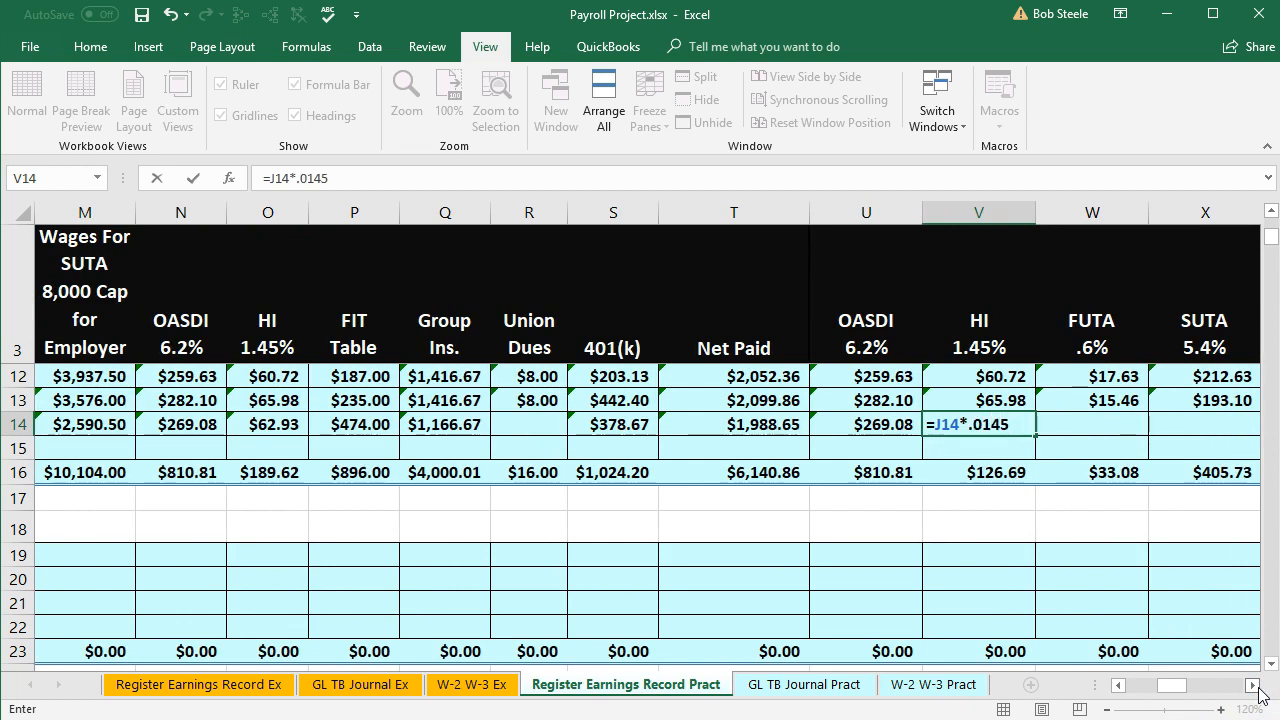
pyautogui.press('Tab')
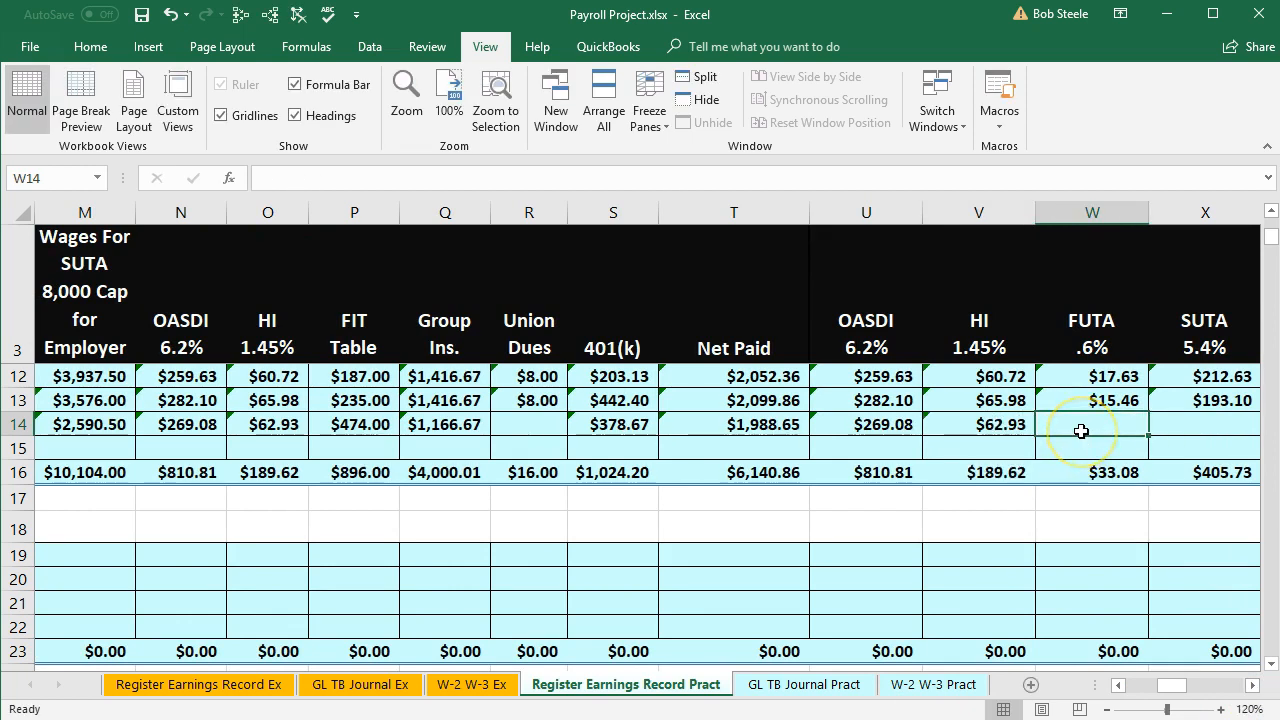
# Calculate the employer's FUTA tax in W14 from the capped FUTA wages, using =L14*.006.
pyautogui.write('=')
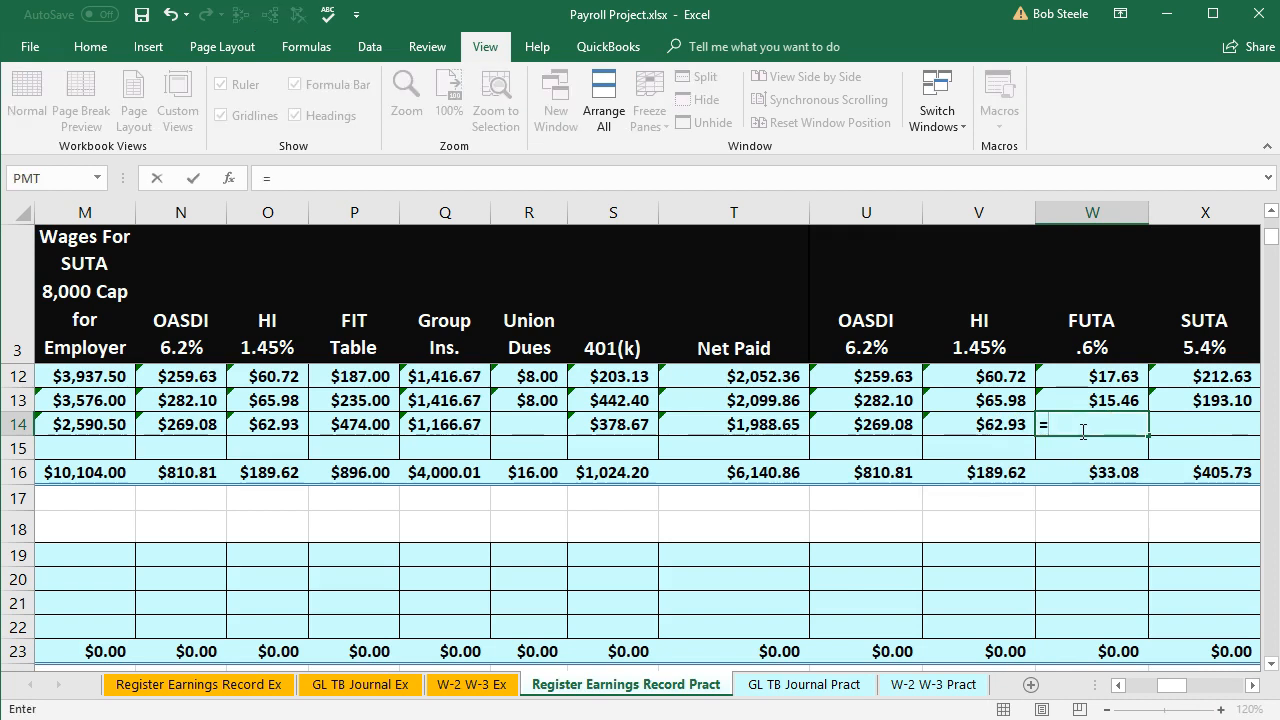
pyautogui.press('Left')
pyautogui.press('Left')
pyautogui.press('Left')
pyautogui.press('Left')
pyautogui.press('Left')
pyautogui.press('Left')
pyautogui.press('Left')
pyautogui.press('Left')
pyautogui.press('Left')
pyautogui.press('Left')
pyautogui.press('Left')
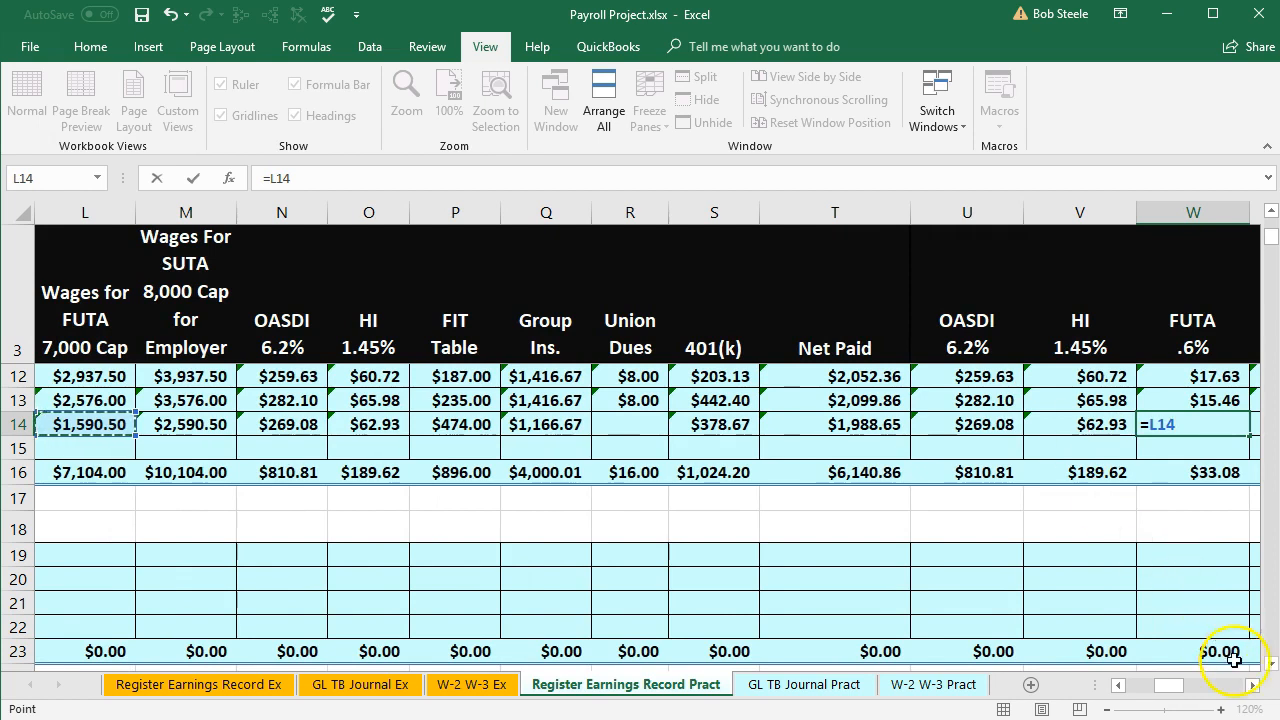
pyautogui.click(1253, 686)
pyautogui.write('*0')
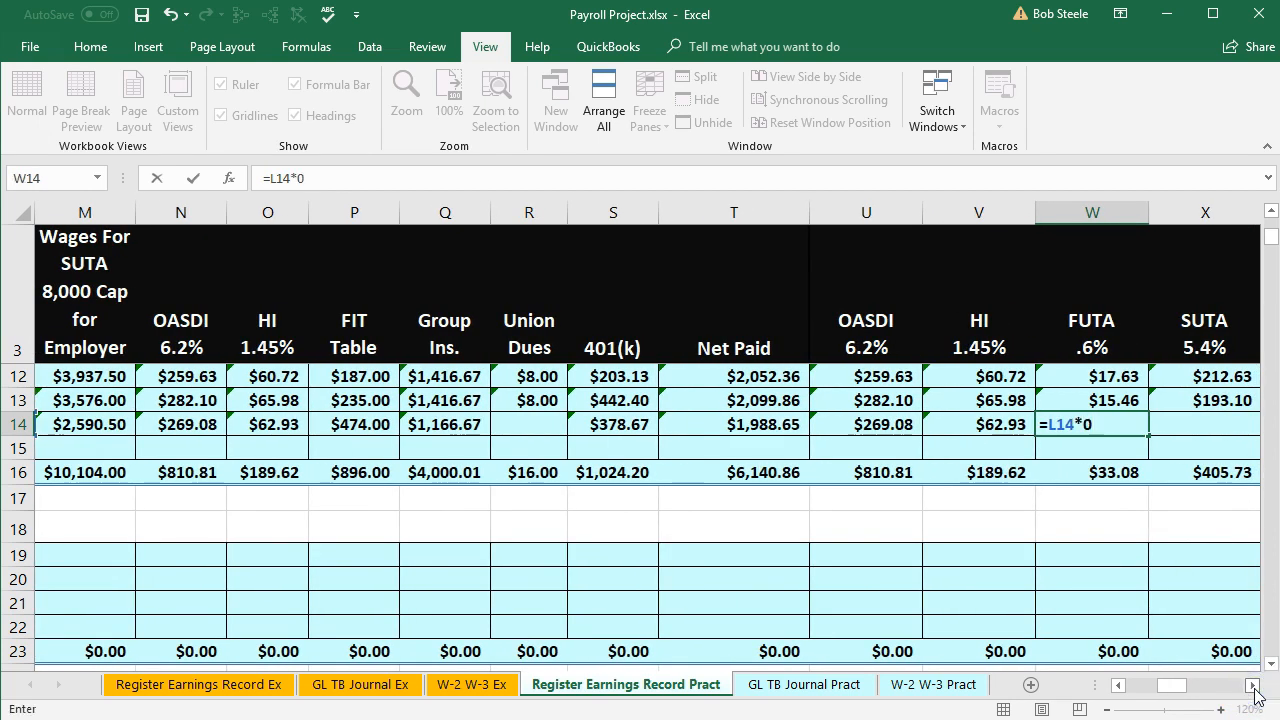
pyautogui.write('00')
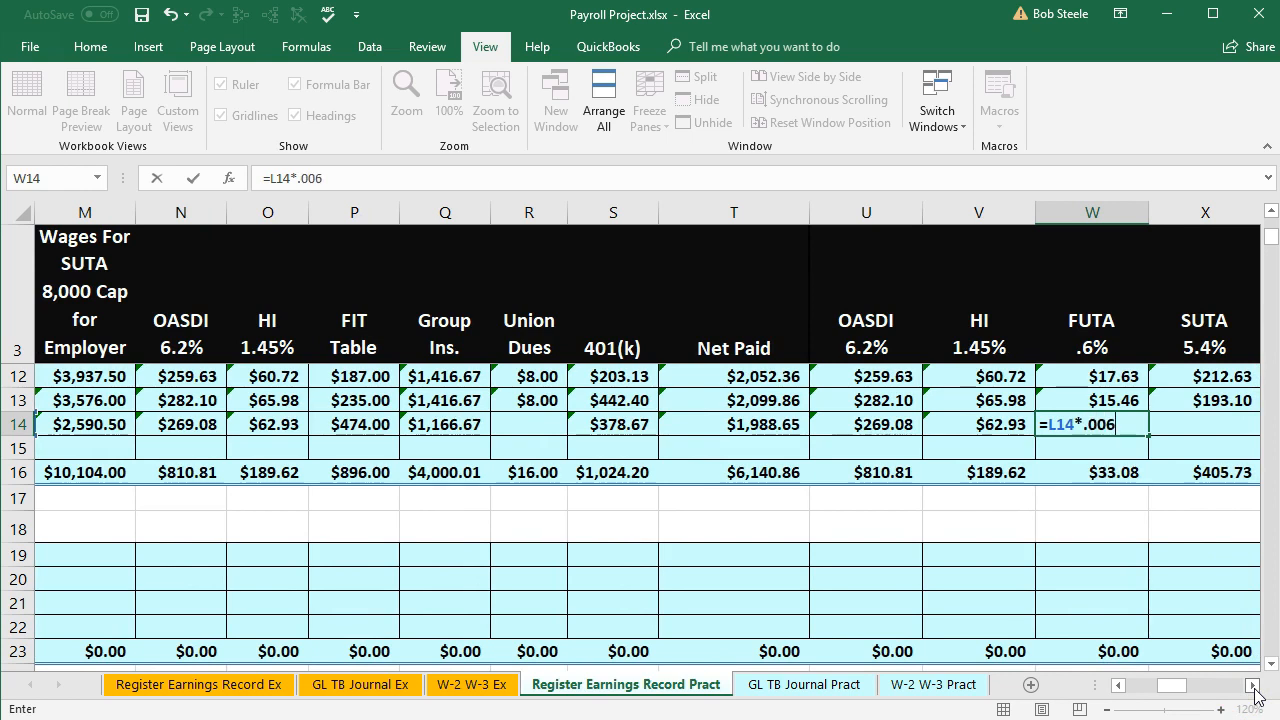
pyautogui.write('6')
pyautogui.press('Tab')
# Calculate the employer's SUTA tax in X14 from the capped SUTA wages, using =M14*.054.
pyautogui.click(1253, 686)
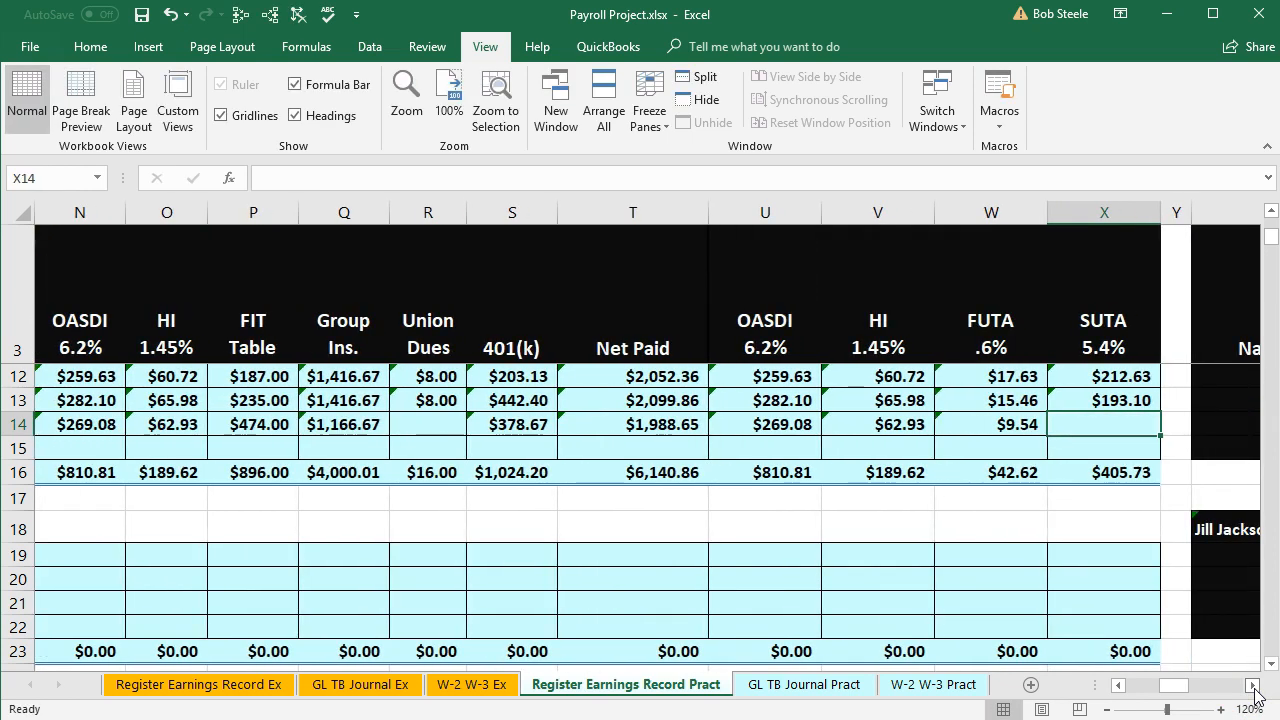
pyautogui.write('=')
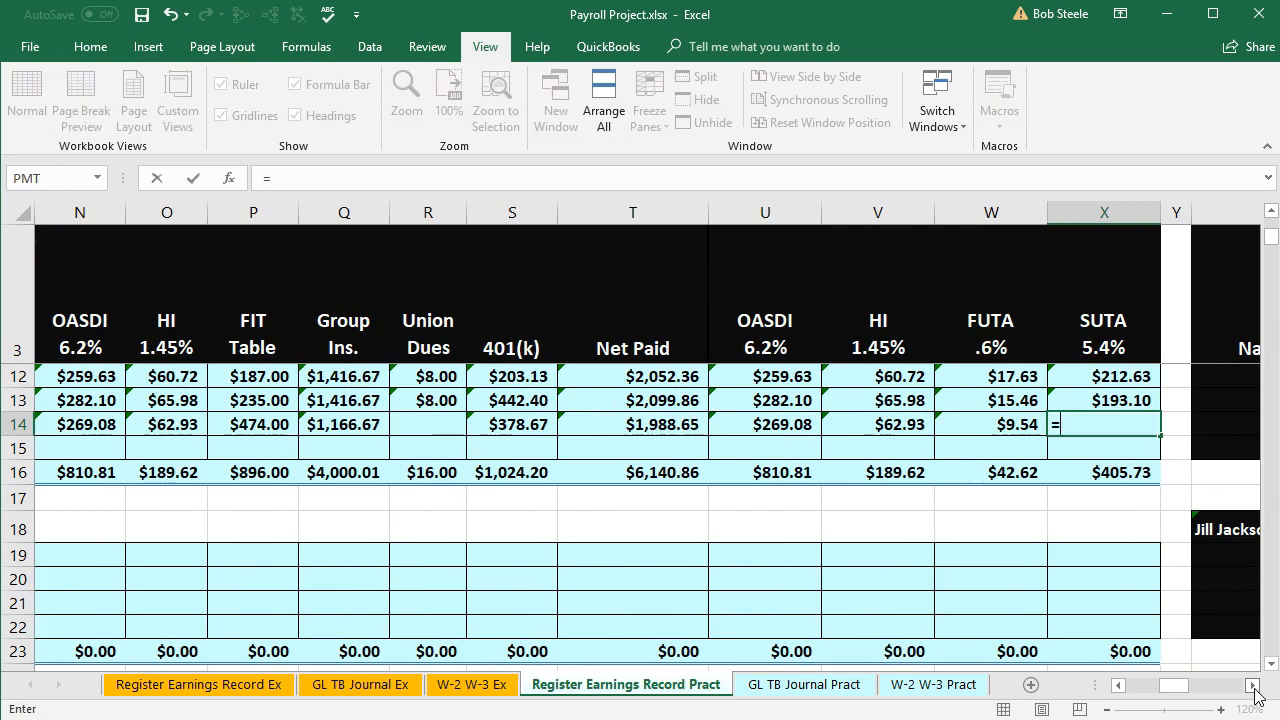
pyautogui.press('Left')
pyautogui.press('Left')
pyautogui.press('Left')
pyautogui.press('Left')
pyautogui.press('Left')
pyautogui.press('Left')
pyautogui.press('Left')
pyautogui.press('Left')
pyautogui.press('Left')
pyautogui.press('Left')
pyautogui.press('Left')
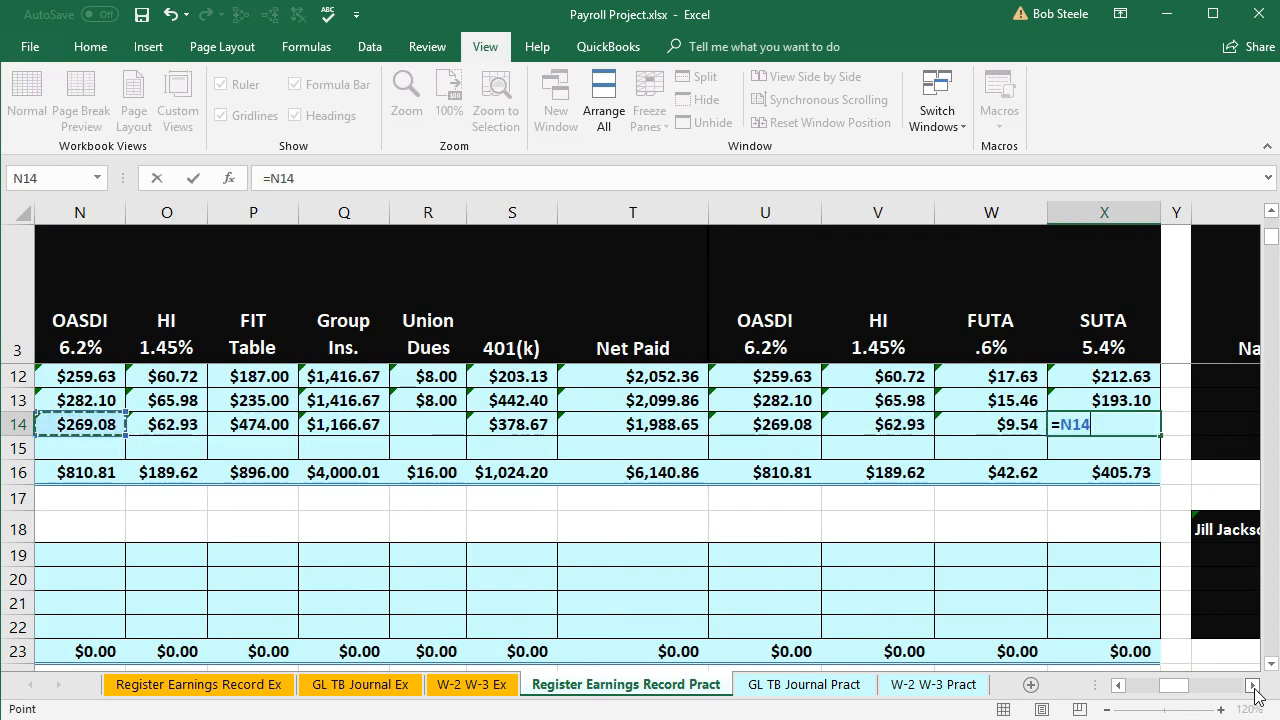
pyautogui.write('*')
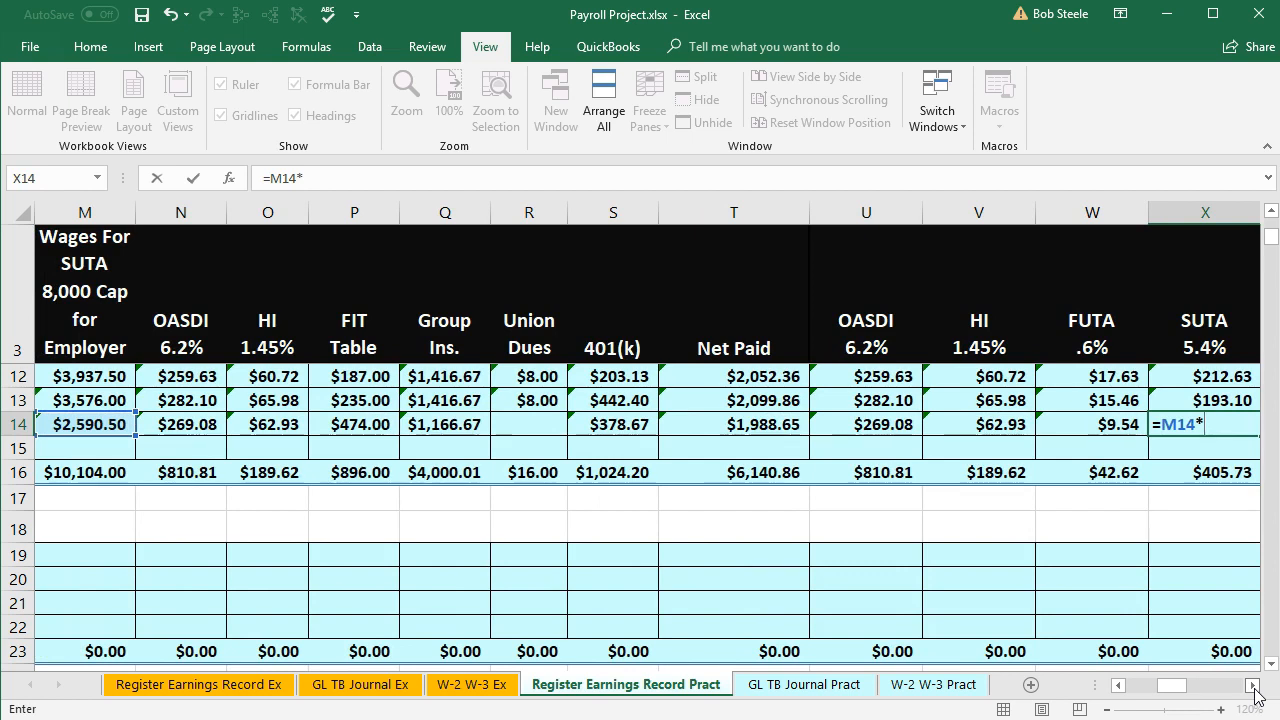
pyautogui.write('.054')
pyautogui.press('Return')
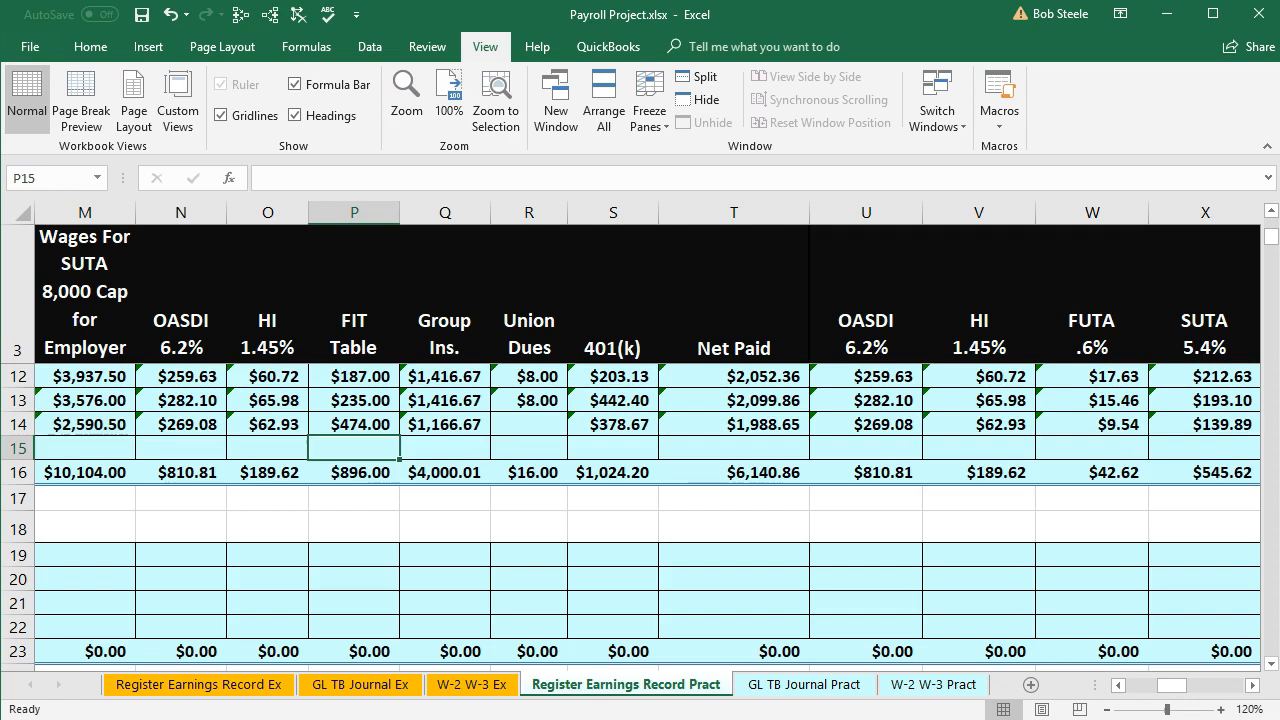
# Go to the regular pay cell F15 in the last employee's September row.
pyautogui.press('Left')
pyautogui.press('Left')
pyautogui.press('Left')
pyautogui.press('Left')
pyautogui.press('Left')
pyautogui.press('Left')
pyautogui.press('Left')
pyautogui.press('Left')
pyautogui.press('Left')
pyautogui.press('Left')
pyautogui.press('Left')
pyautogui.press('Left')
pyautogui.press('Left')
pyautogui.press('Left')
pyautogui.press('Left')
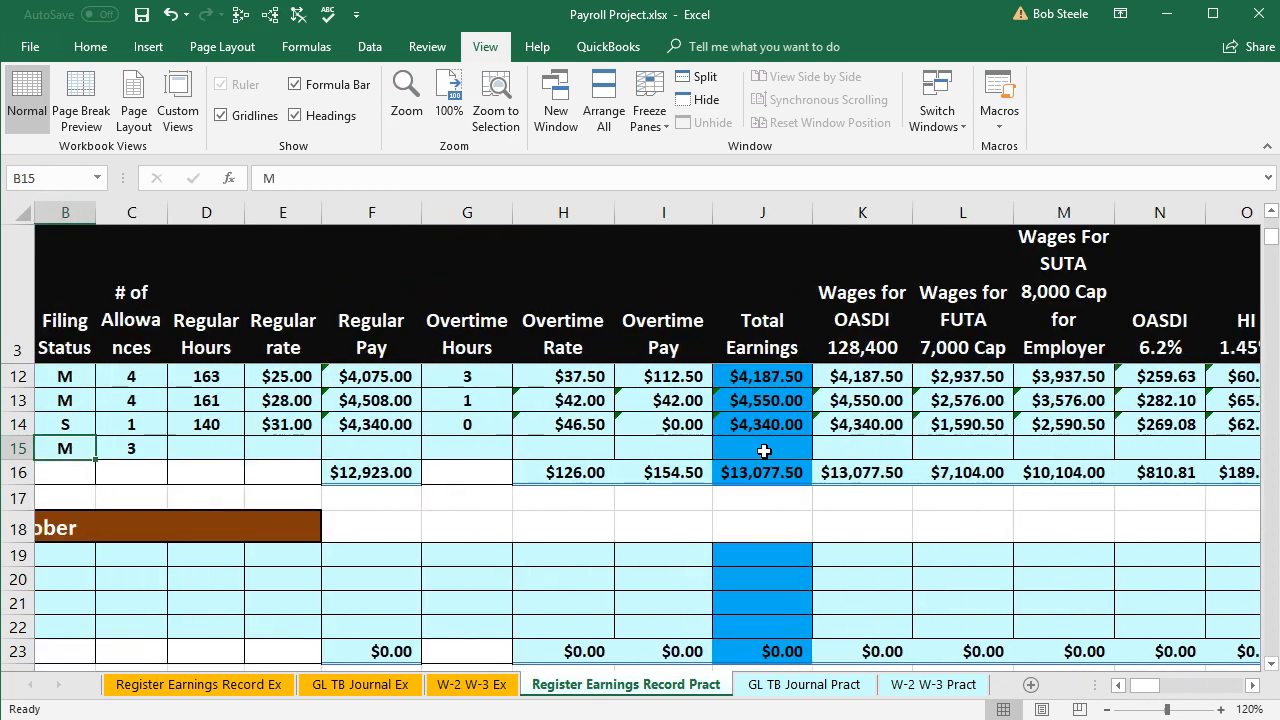
pyautogui.press('Right')
pyautogui.press('Right')
pyautogui.press('Right')
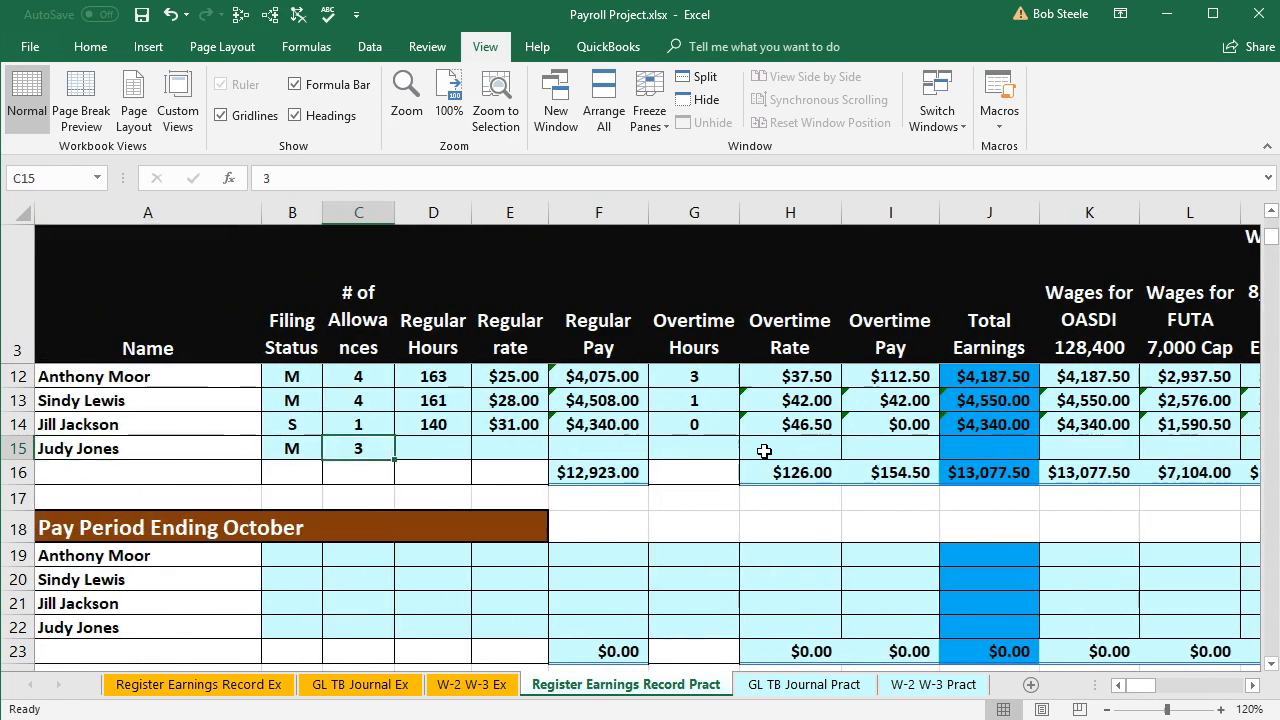
pyautogui.press('Right')
pyautogui.press('Right')
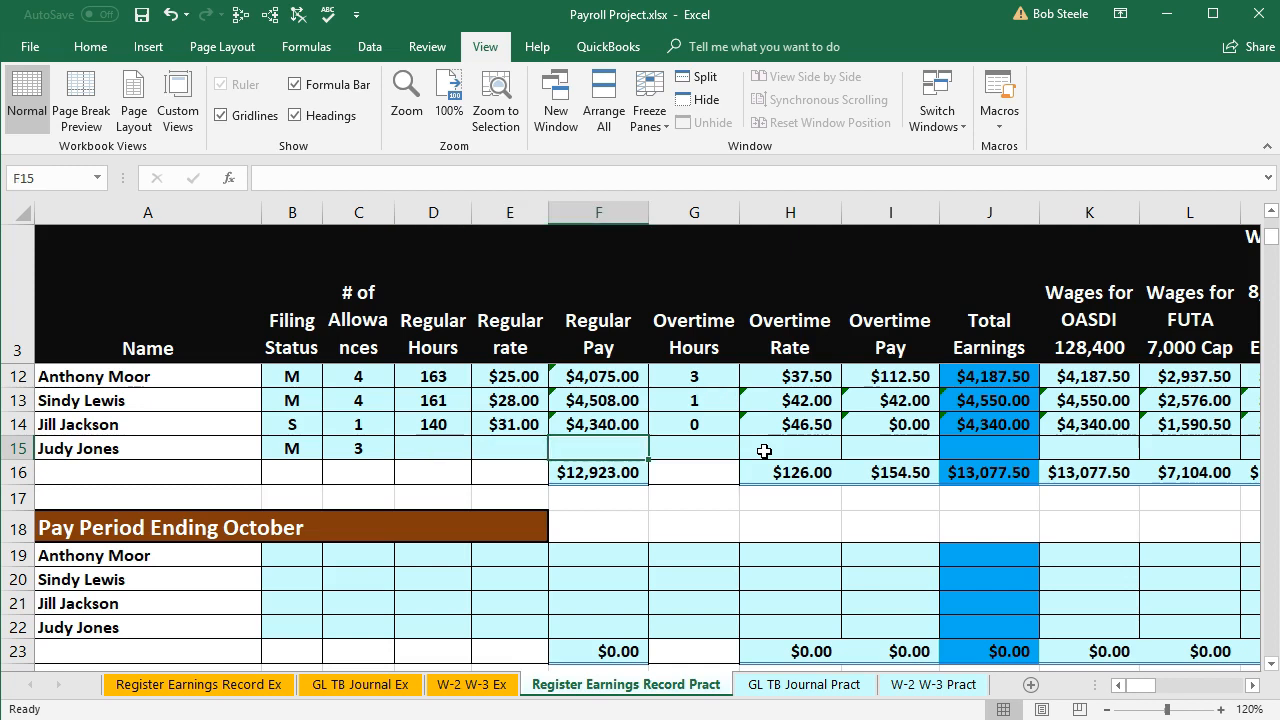
pyautogui.write('Sal')
pyautogui.press('BackSpace')
pyautogui.press('BackSpace')
pyautogui.press('BackSpace')
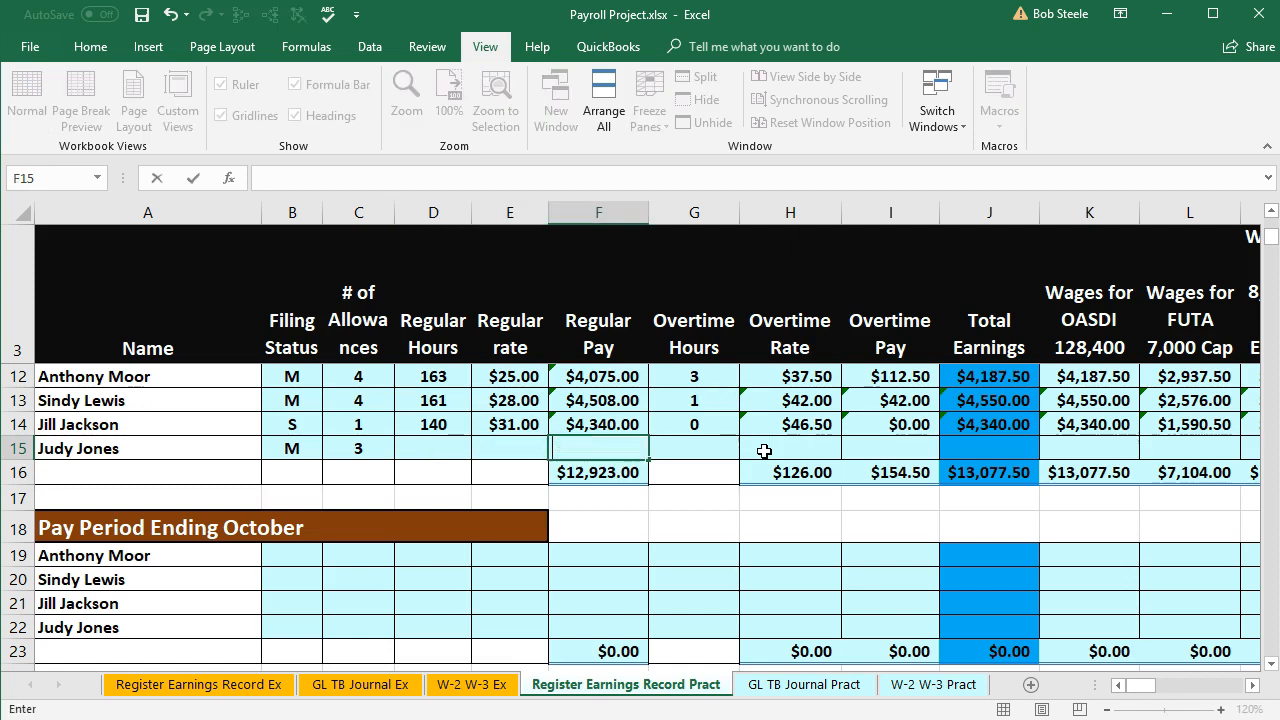
pyautogui.write('Sa')
pyautogui.press('BackSpace')
pyautogui.press('BackSpace')
# Mark the regular hours in D15 as Sal and enter 35000 as the regular pay in F15.
pyautogui.press('Left')
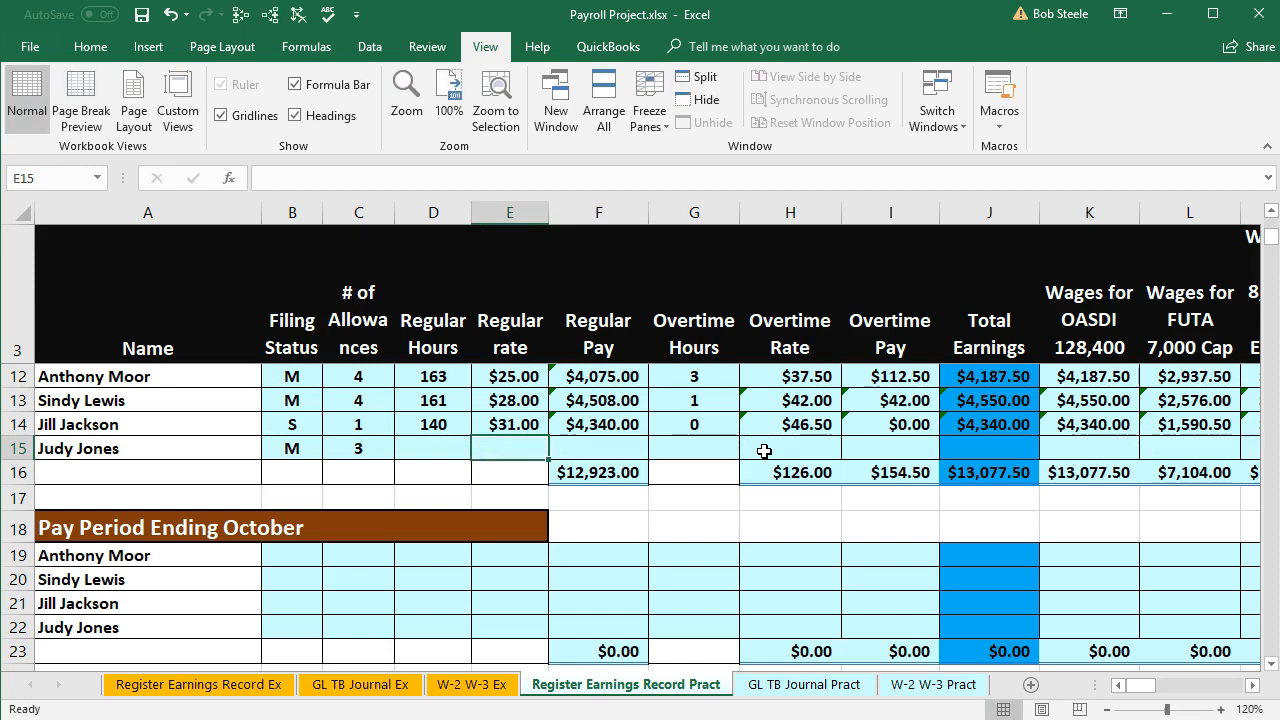
pyautogui.press('Left')
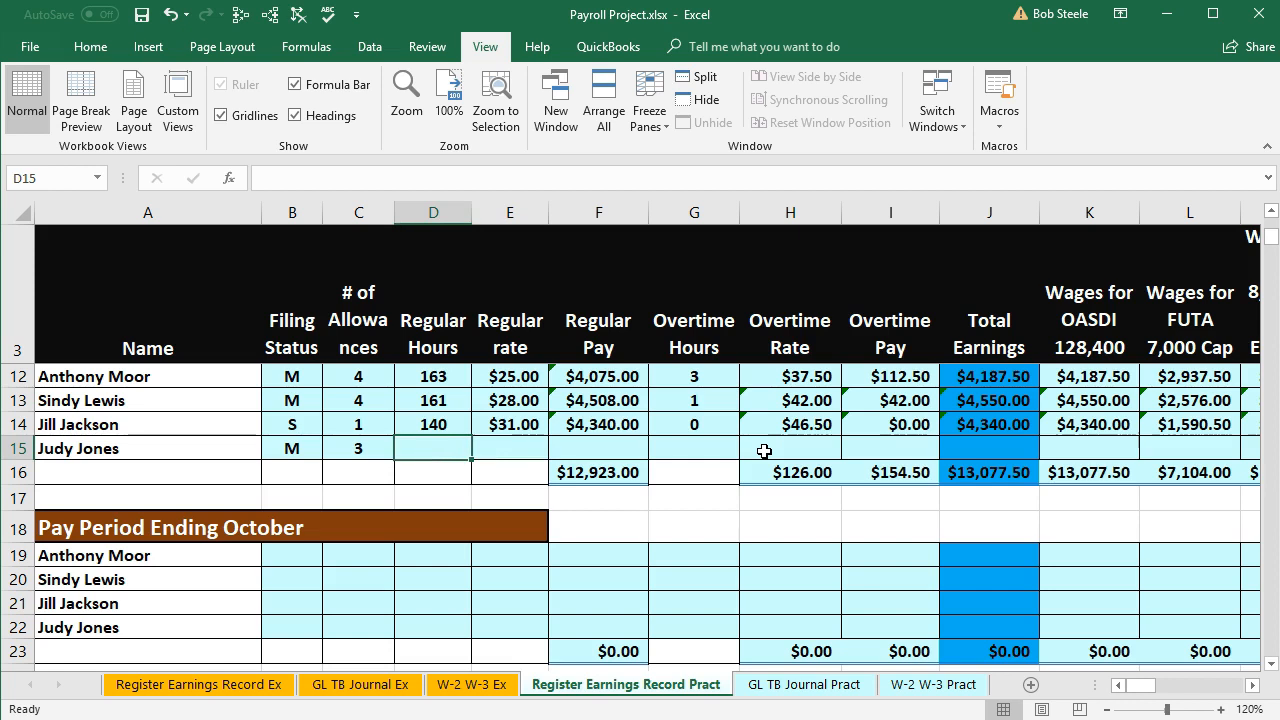
pyautogui.write('Sal')
pyautogui.press('Right')
pyautogui.press('Right')
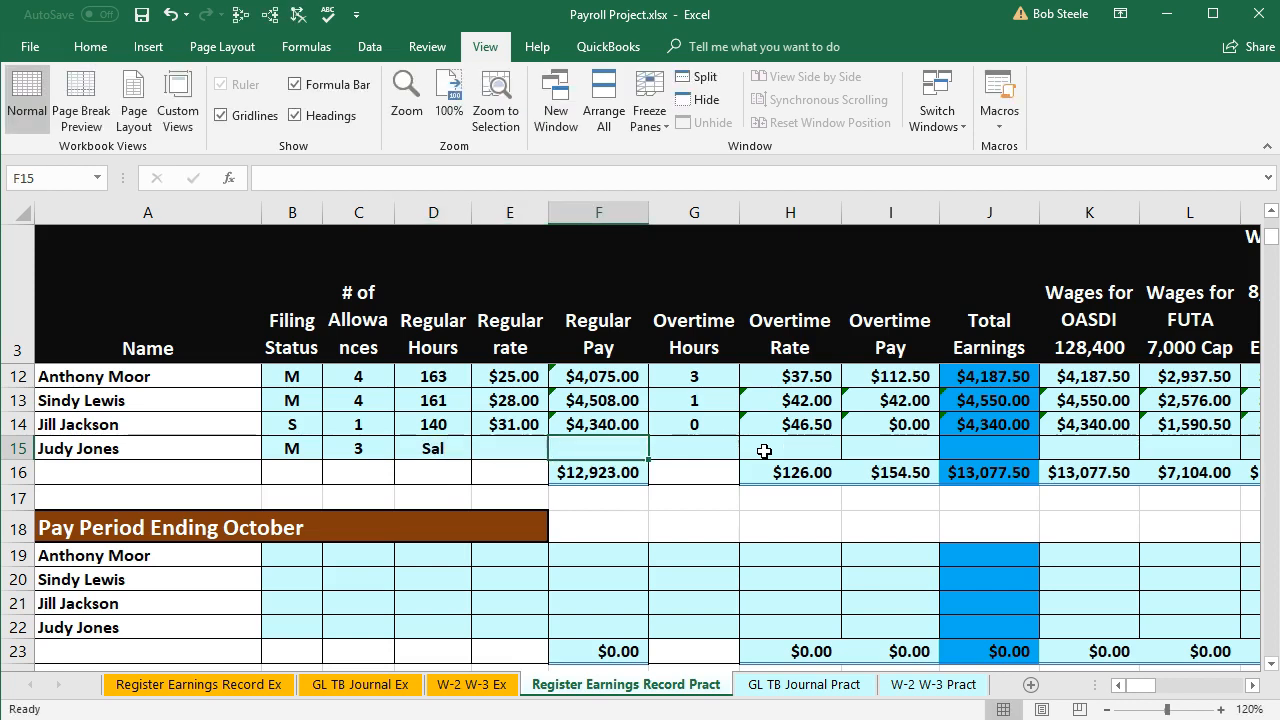
pyautogui.write('35000')
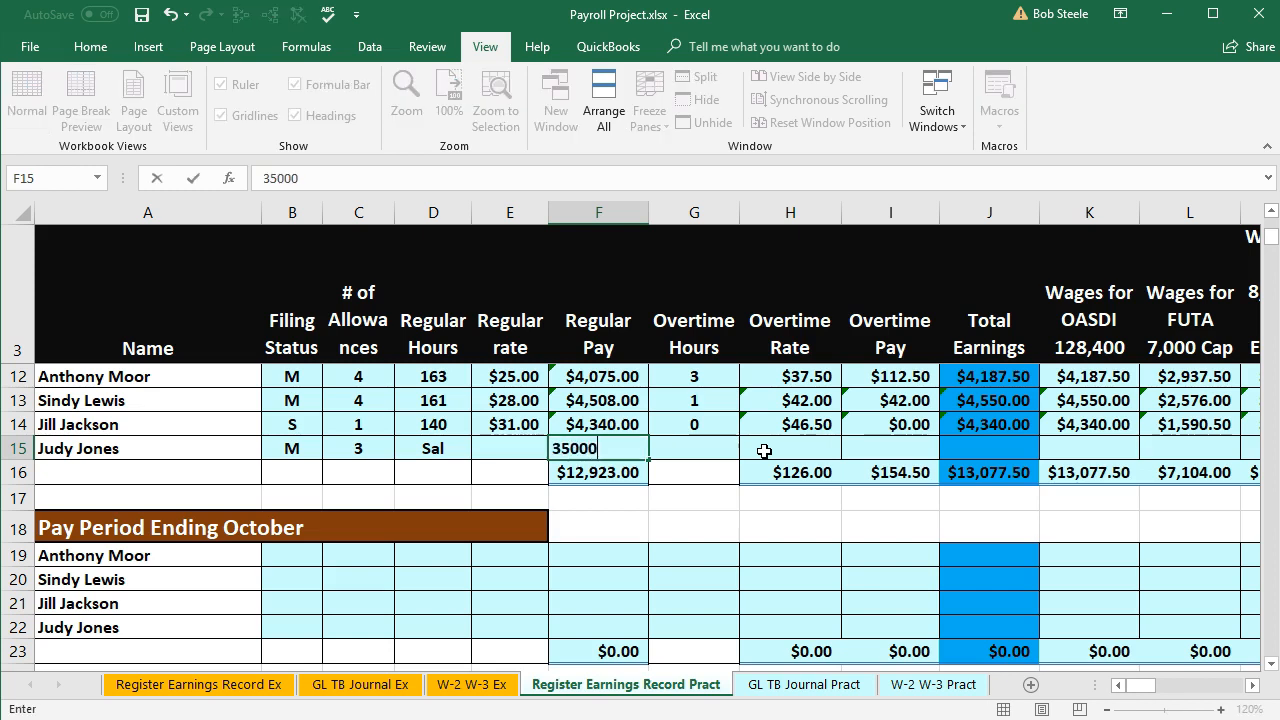
pyautogui.press('Right')
# Set the total earnings in J15 equal to the regular pay, using =F15.
pyautogui.press('Right')
pyautogui.press('Right')
pyautogui.press('Right')
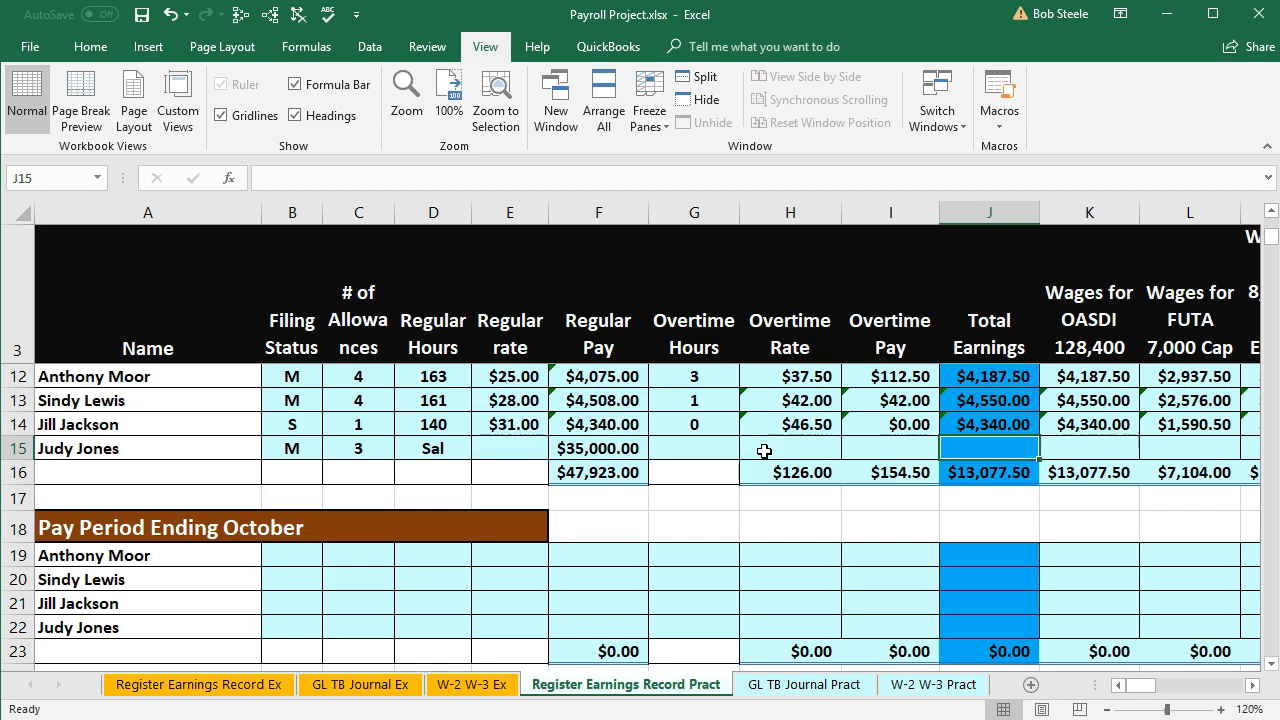
pyautogui.write('=')
pyautogui.click(605, 446)
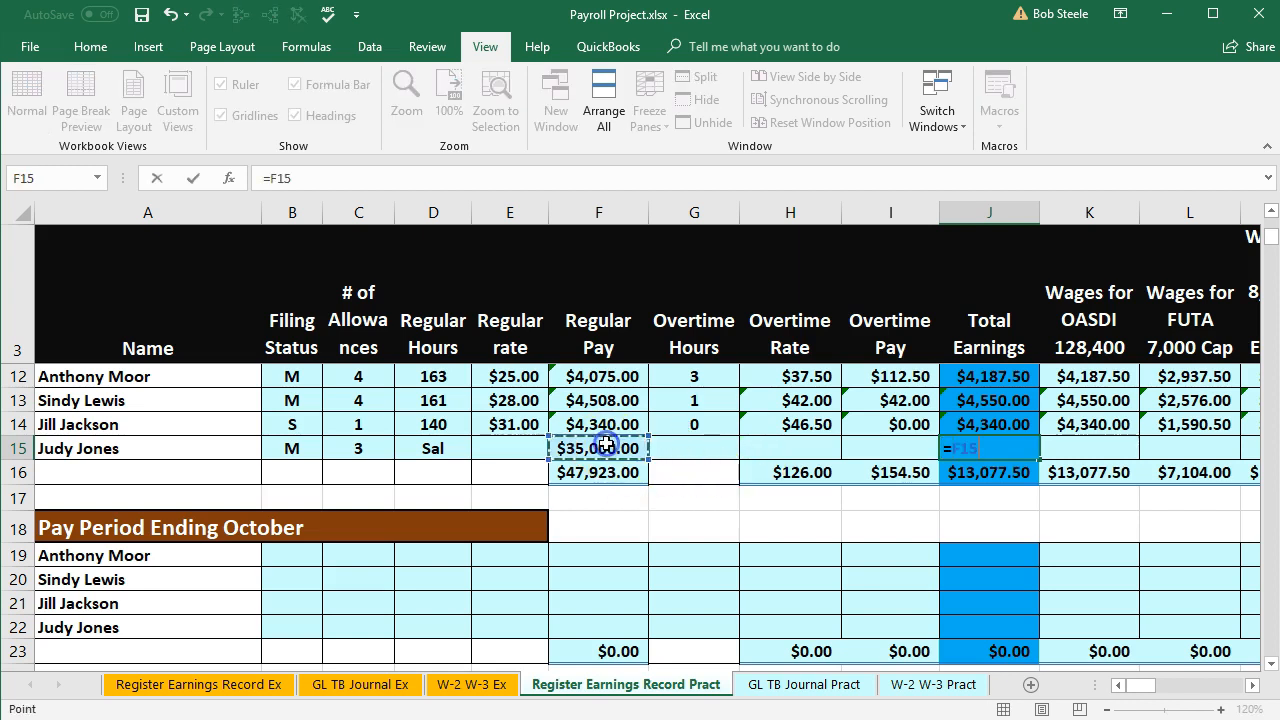
pyautogui.press('Tab')
# Look across the remaining payroll columns of row 15 and compare the total earnings in J15 with the earlier period's J8.
pyautogui.press('Right')
pyautogui.press('Right')
pyautogui.press('Right')
pyautogui.press('Right')
pyautogui.press('Right')
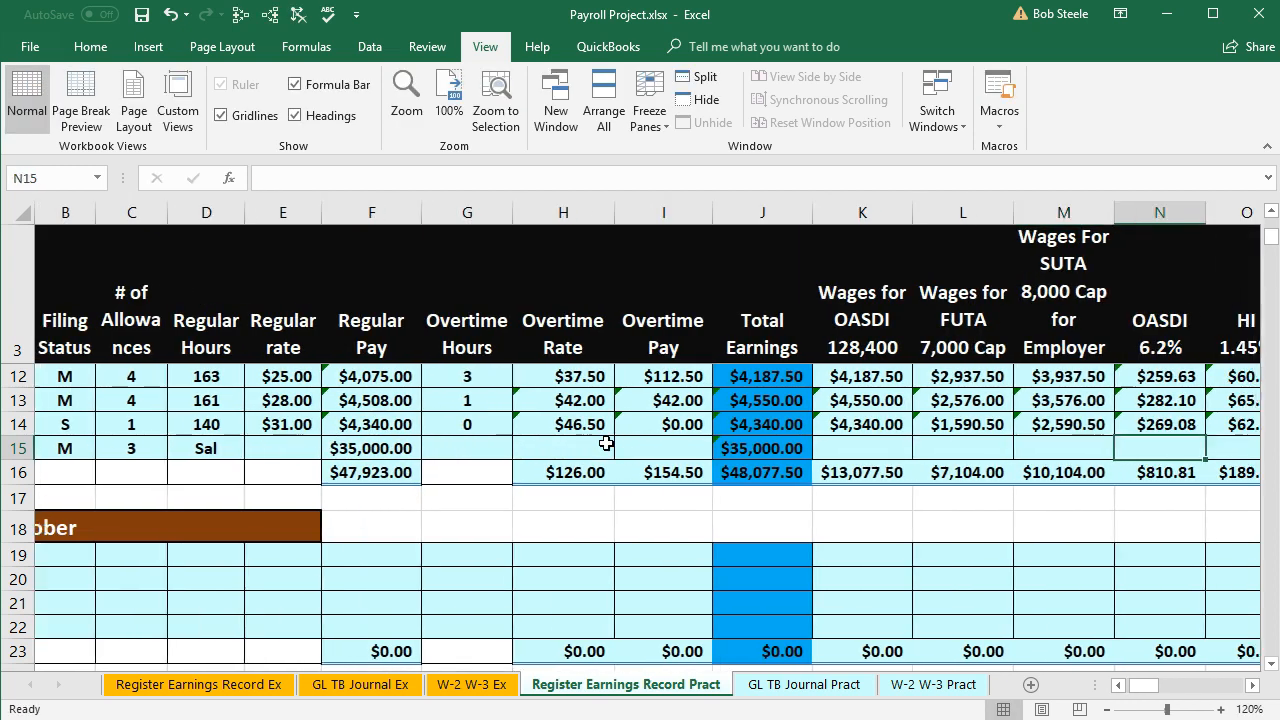
pyautogui.click(755, 449)
pyautogui.press('Right')
pyautogui.press('Right')
pyautogui.press('Right')
pyautogui.press('Right')
pyautogui.press('Right')
pyautogui.press('Right')
pyautogui.press('Right')
pyautogui.press('Right')
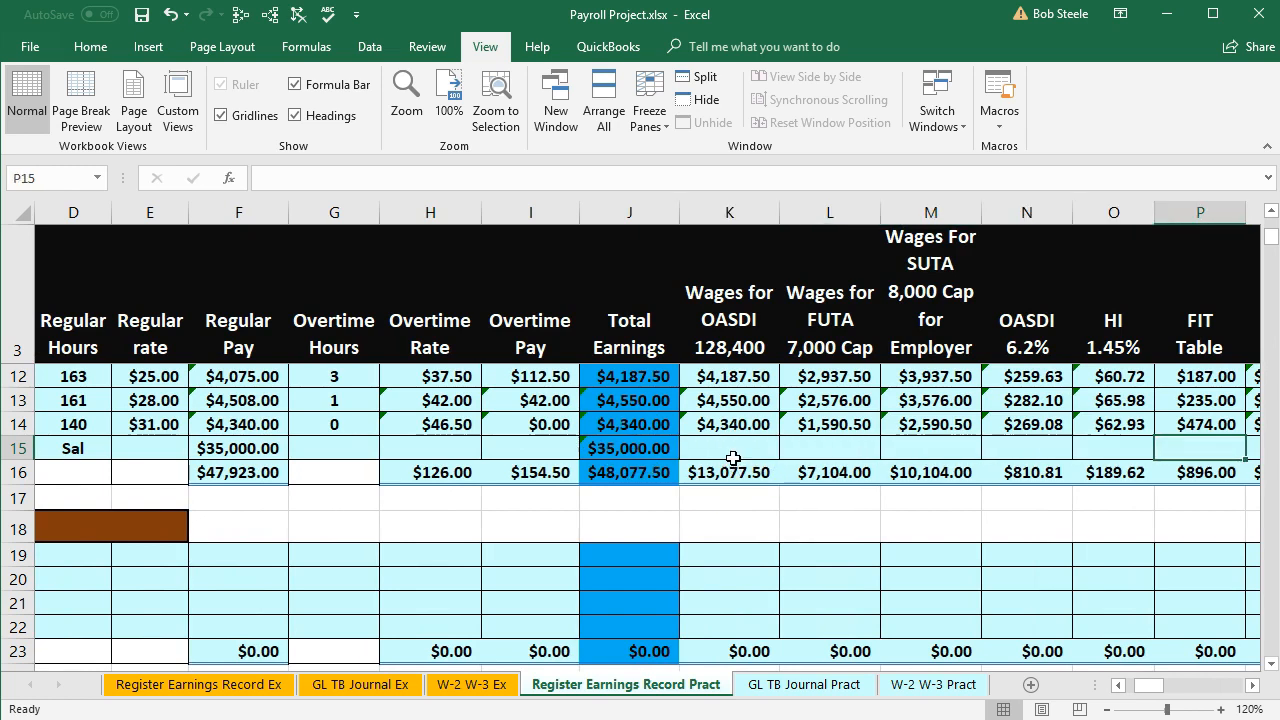
pyautogui.scroll(1, 700, 470)
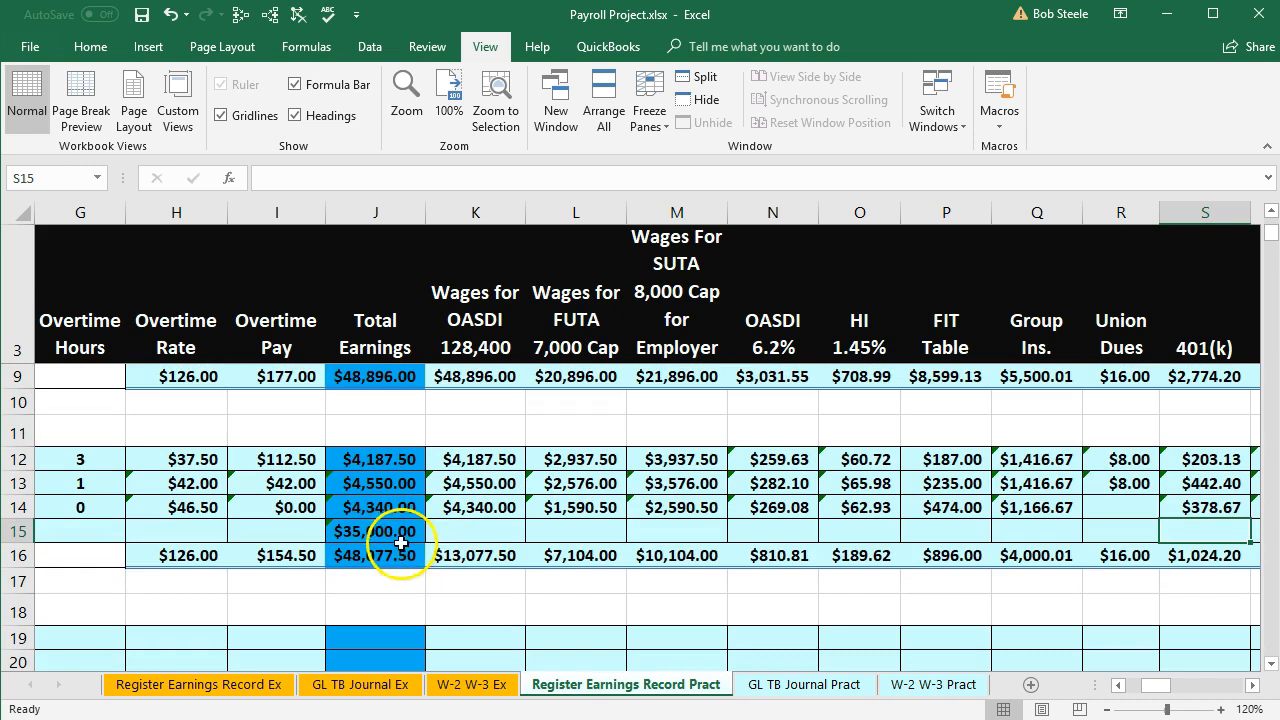
pyautogui.scroll(1, 586, 608)
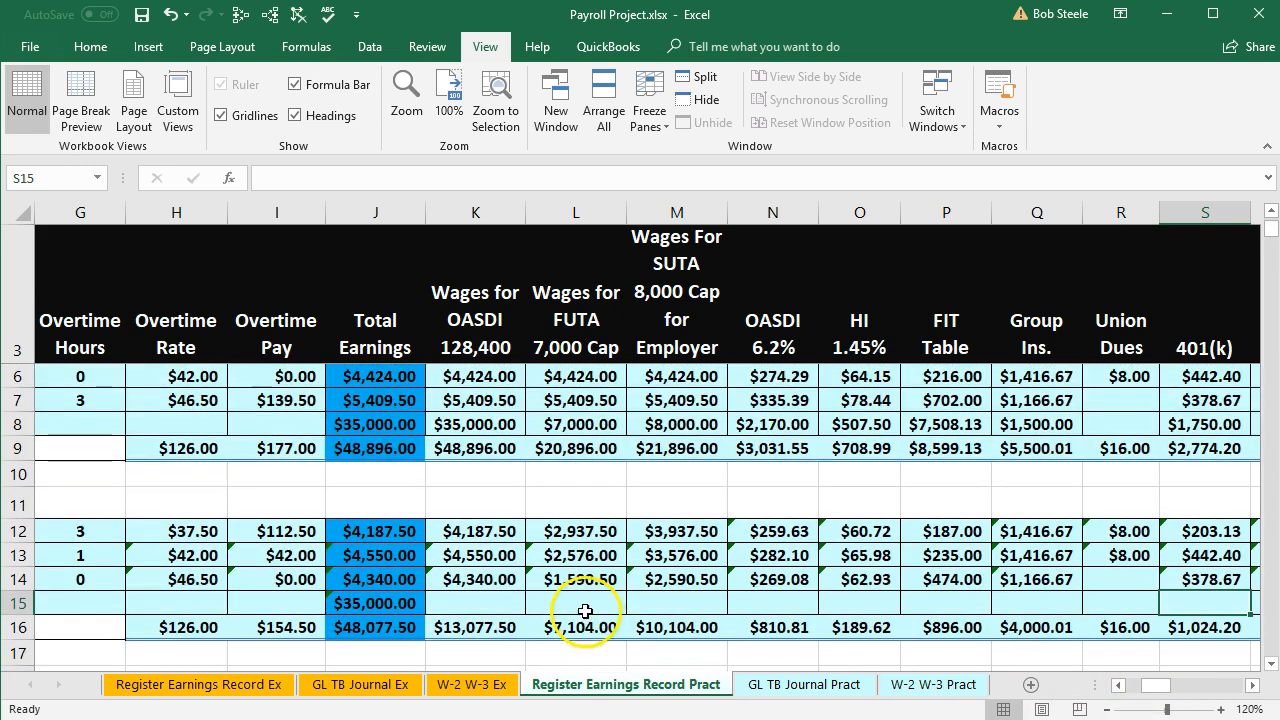
pyautogui.click(378, 422)
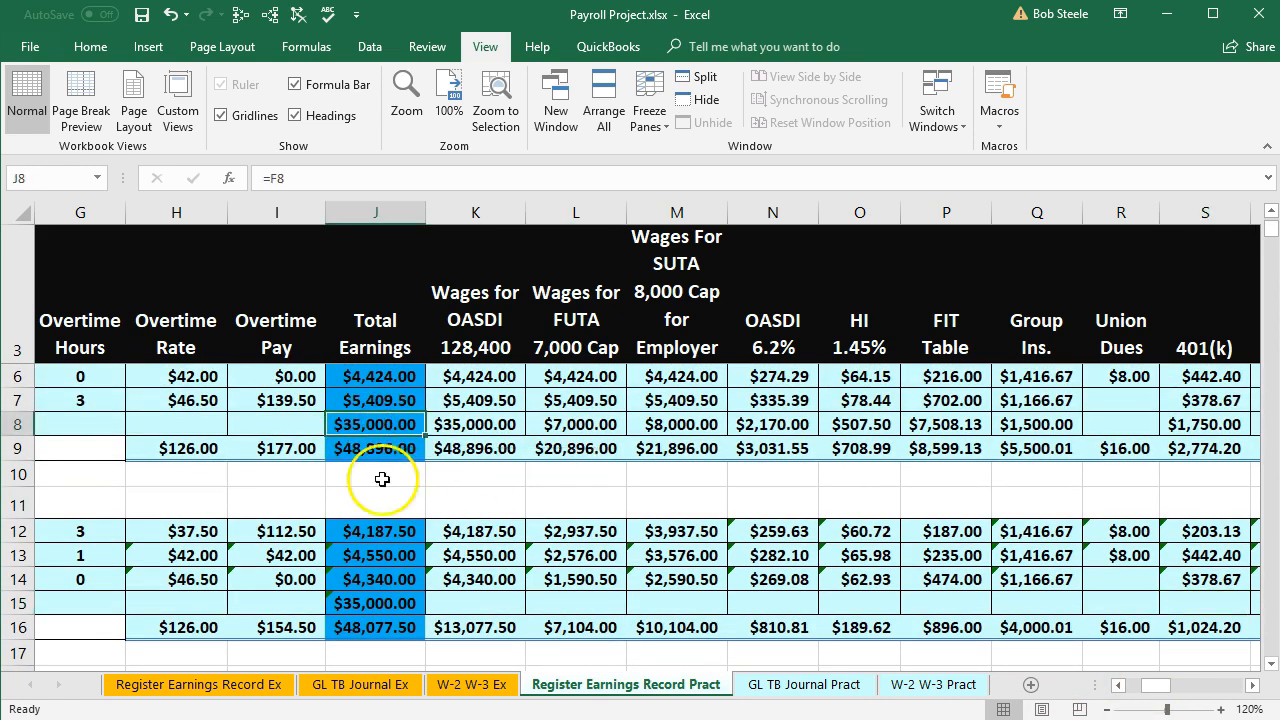
pyautogui.keyDown('ctrl'); pyautogui.click(376, 601); pyautogui.keyUp('ctrl')
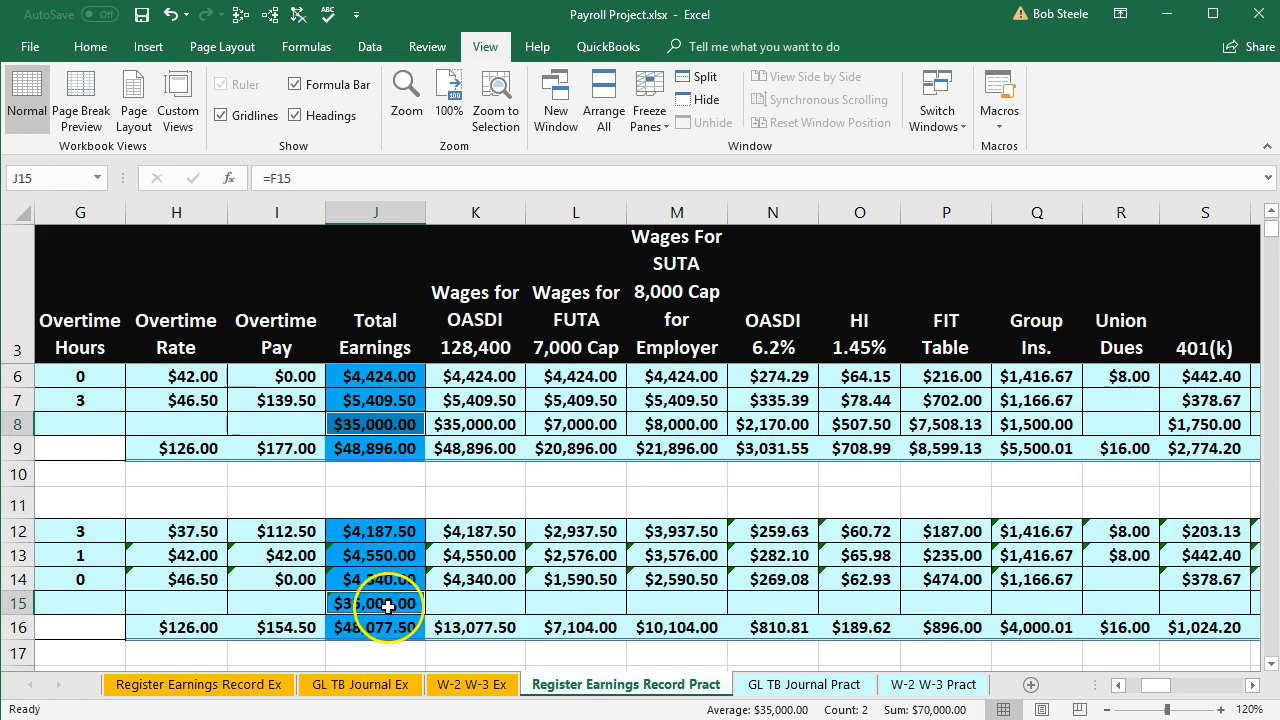
# Set the OASDI wages in K15 equal to total earnings, using =J15.
pyautogui.click(477, 599)
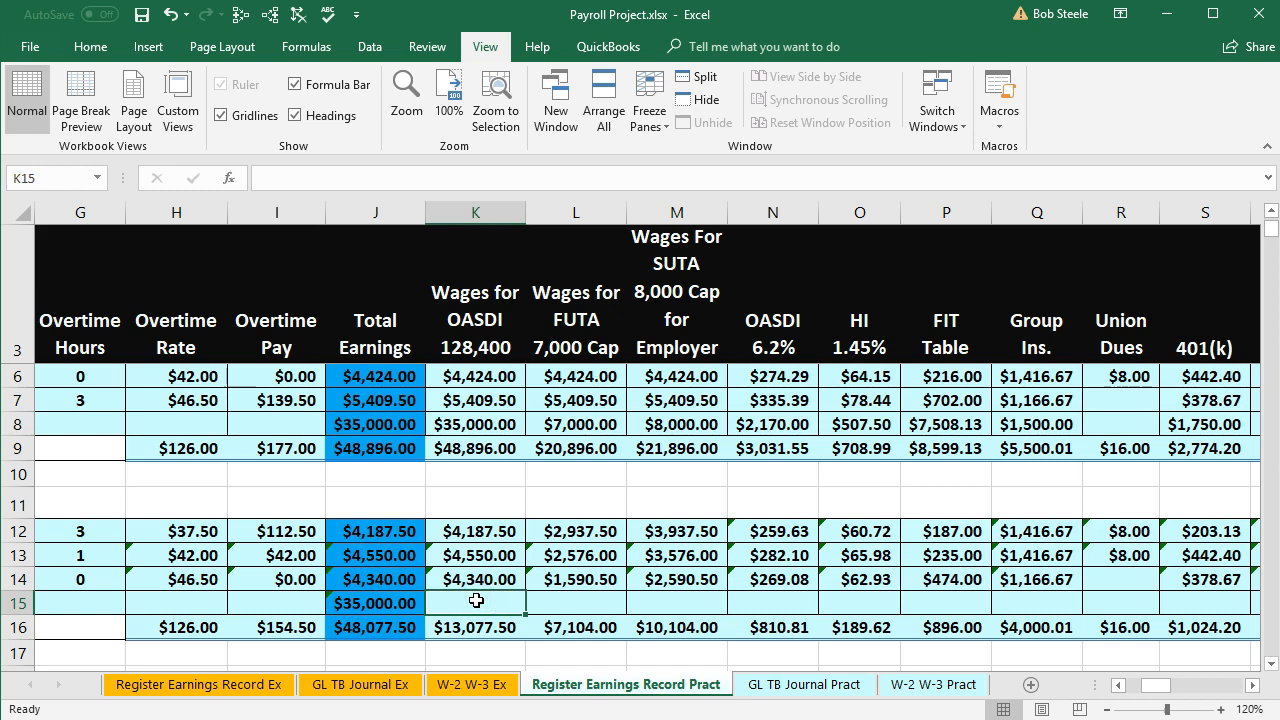
pyautogui.write('=')
pyautogui.press('Left')
pyautogui.press('Tab')
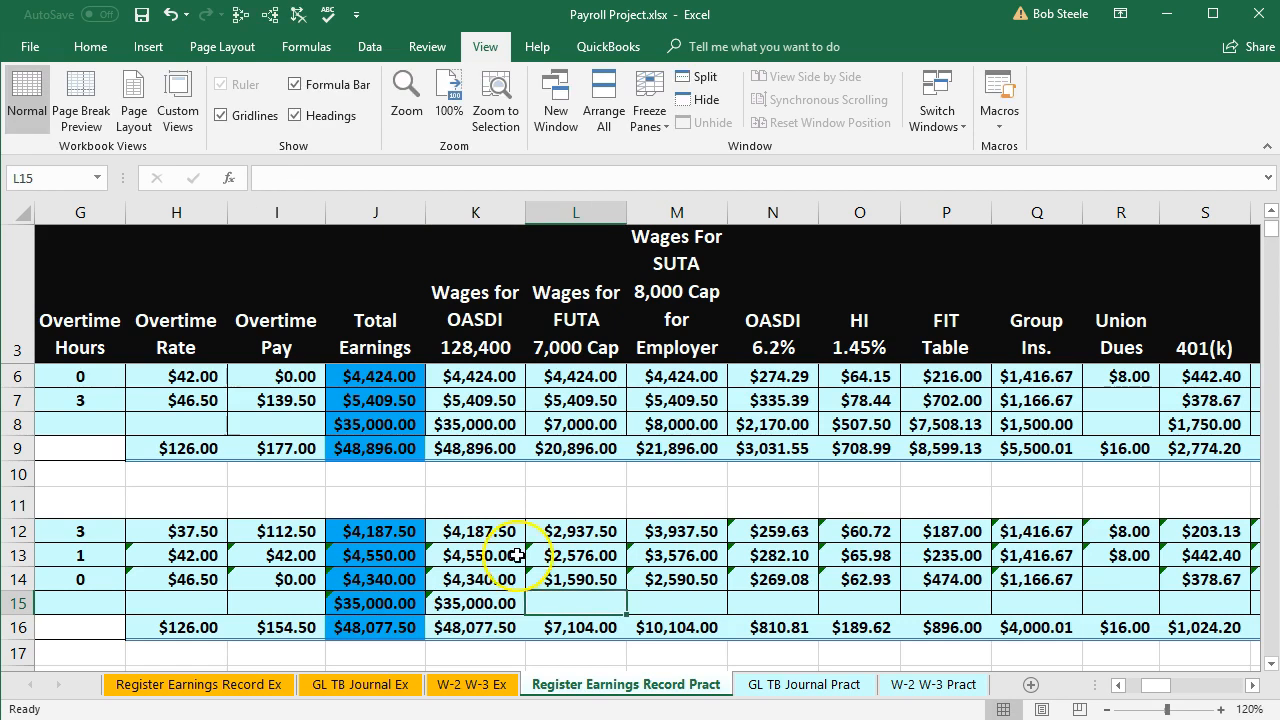
# Check the earlier period's FUTA wages in L8, and enter 0 for the FUTA wages in L15 and the SUTA wages in M15.
pyautogui.click(578, 423)
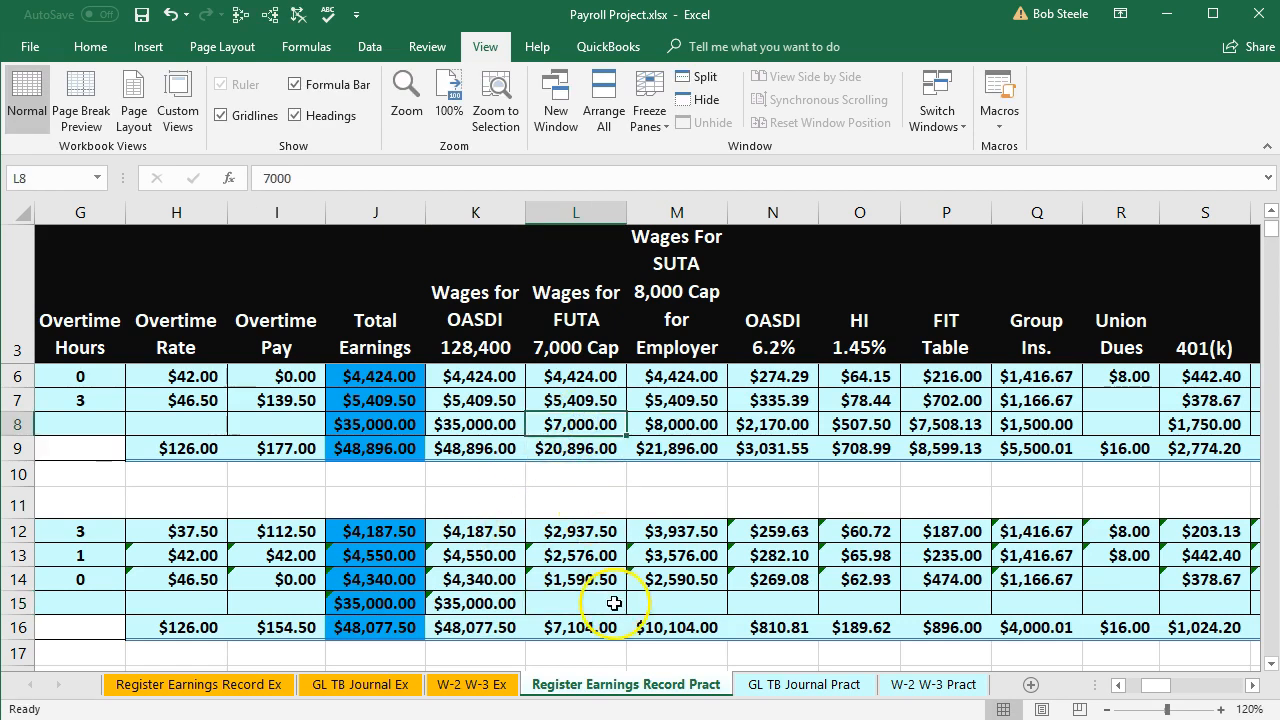
pyautogui.click(573, 603)
pyautogui.write('0')
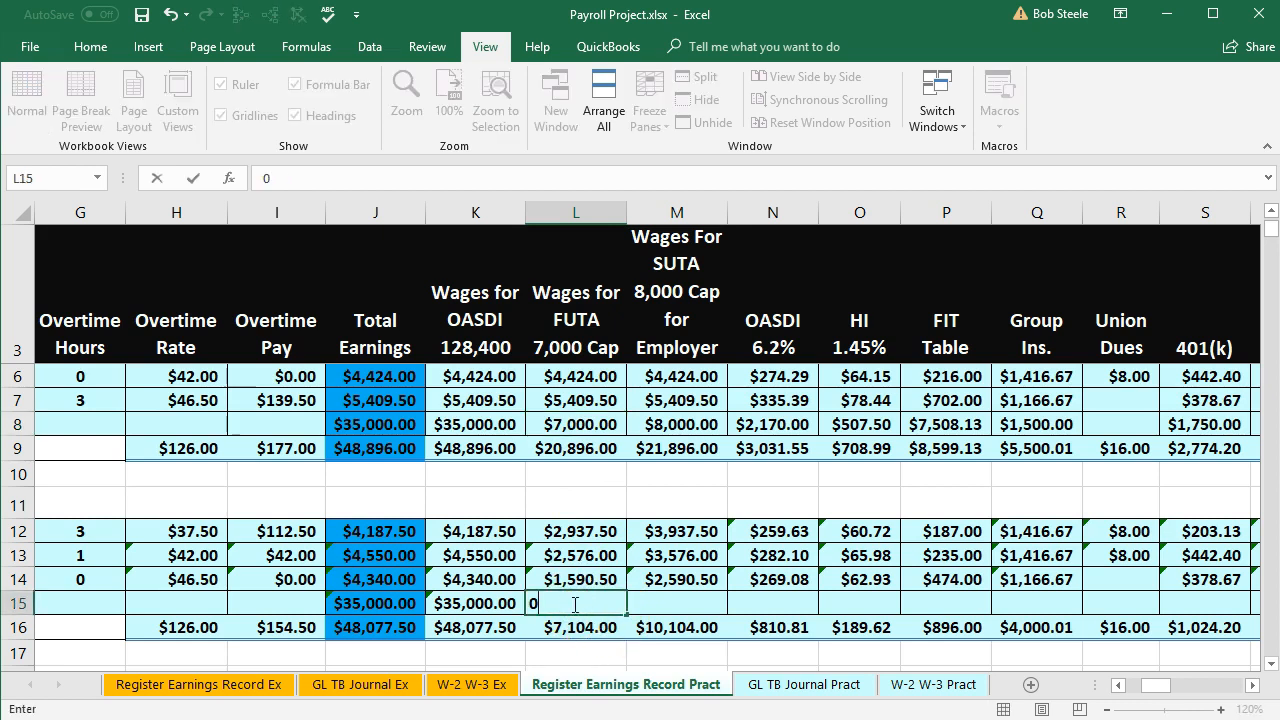
pyautogui.press('Tab')
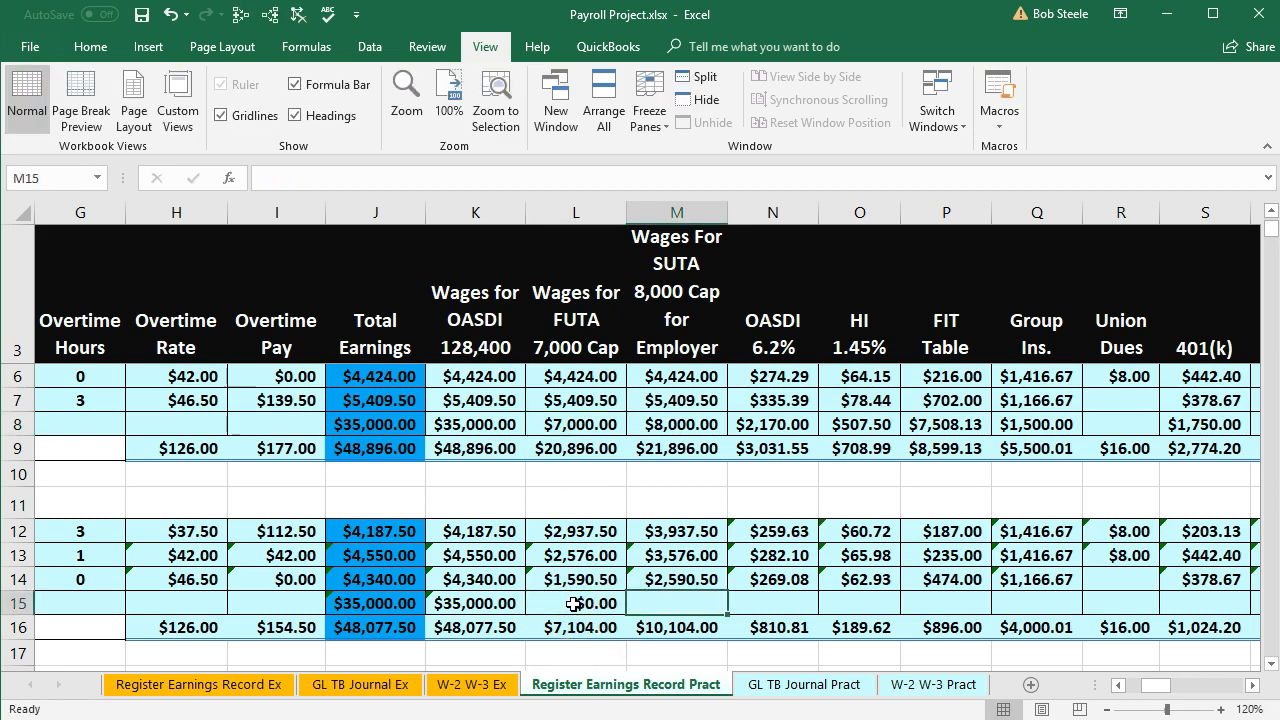
pyautogui.write('0')
pyautogui.press('Tab')
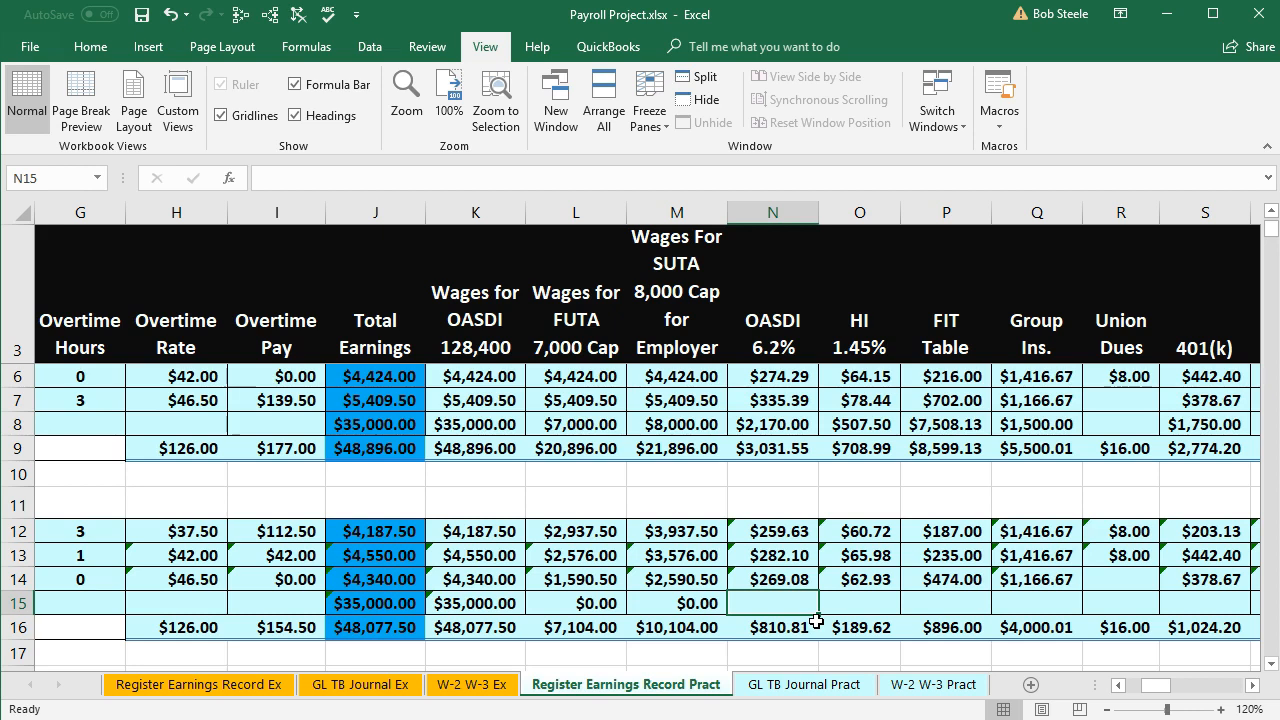
# Calculate the employee's OASDI deduction in N15 from the OASDI wages, using =K15*.062.
pyautogui.write('=')
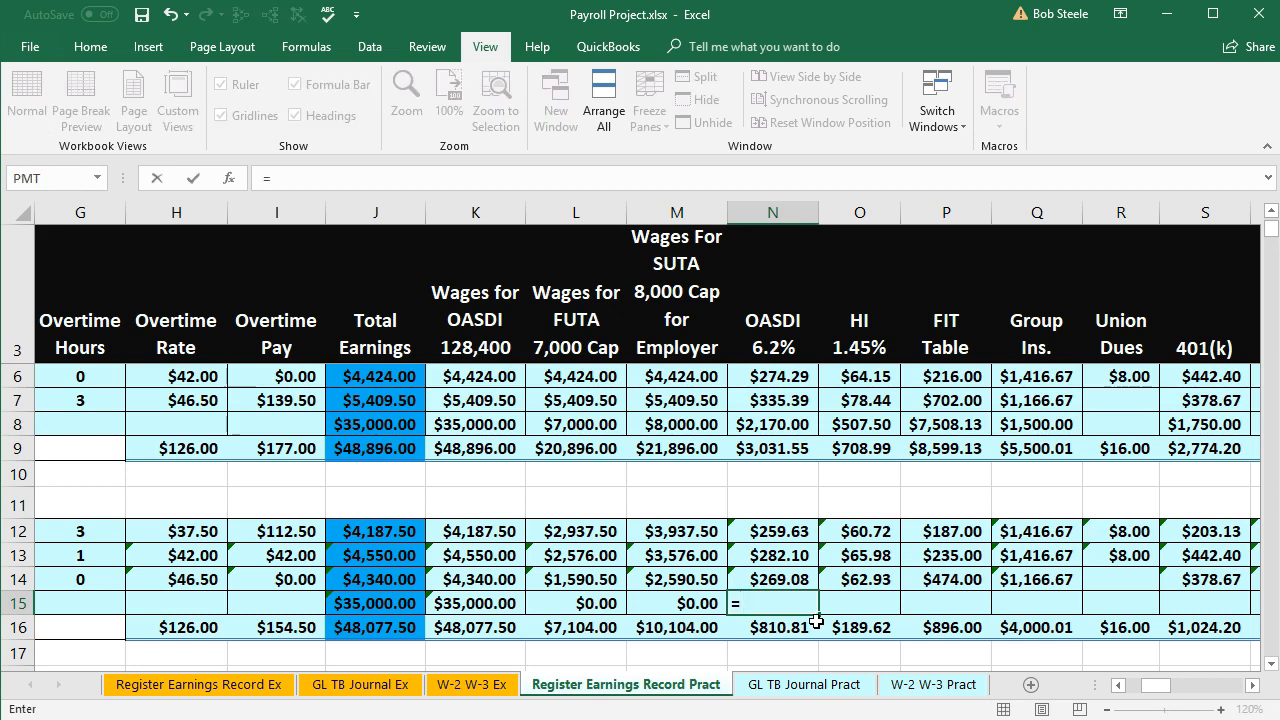
pyautogui.press('Left')
pyautogui.press('Left')
pyautogui.press('Left')
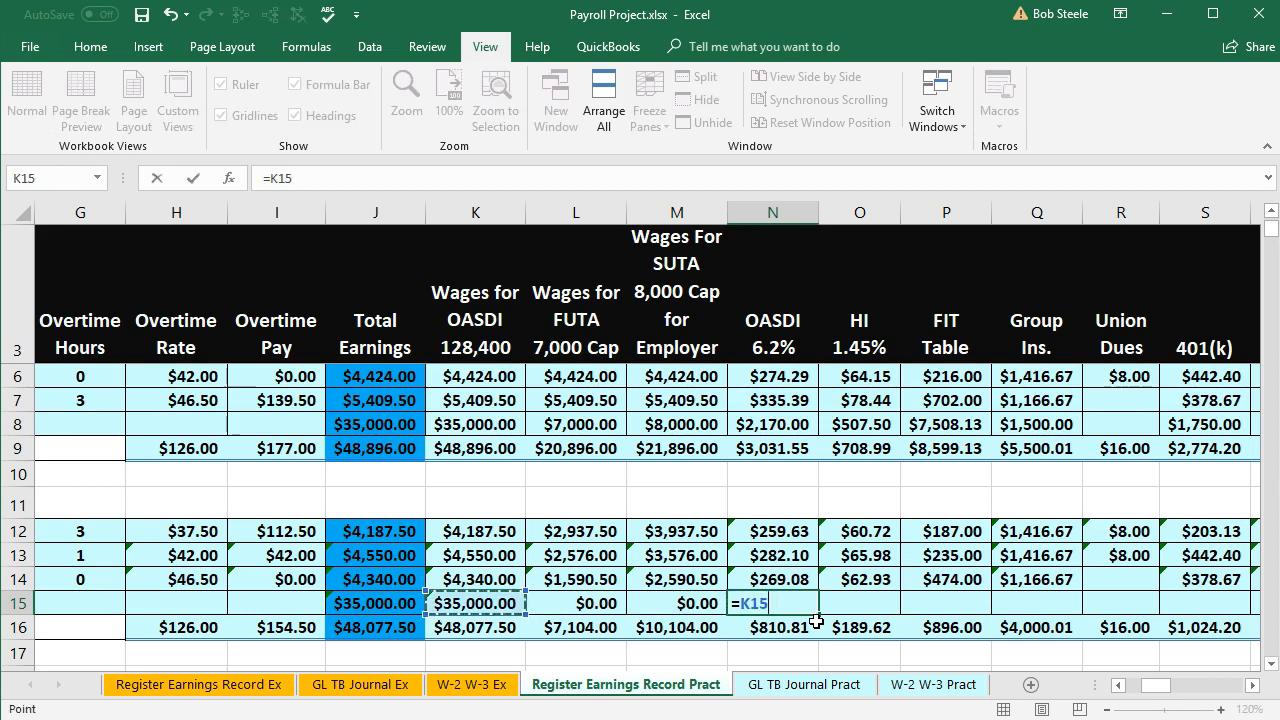
pyautogui.write('*')
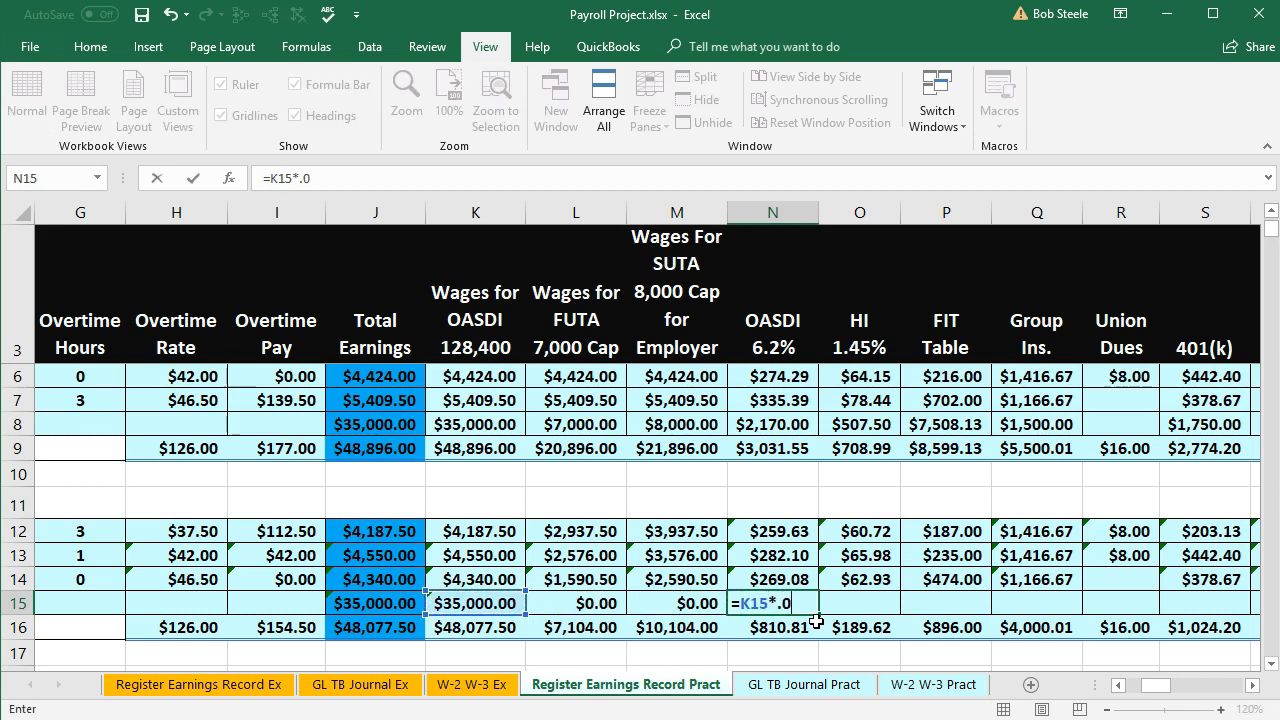
pyautogui.write('.062')
pyautogui.press('Tab')
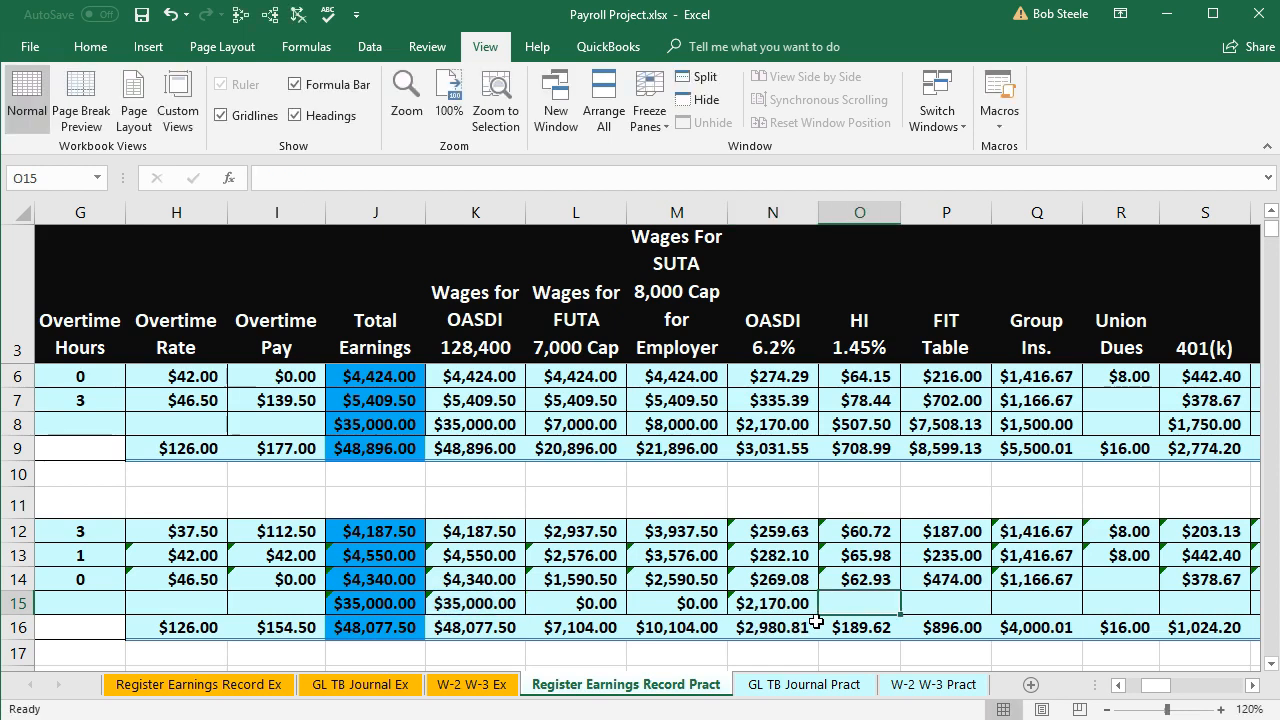
# Calculate the employee's HI deduction in O15 from total earnings, using =J15*.0145.
pyautogui.write('=')
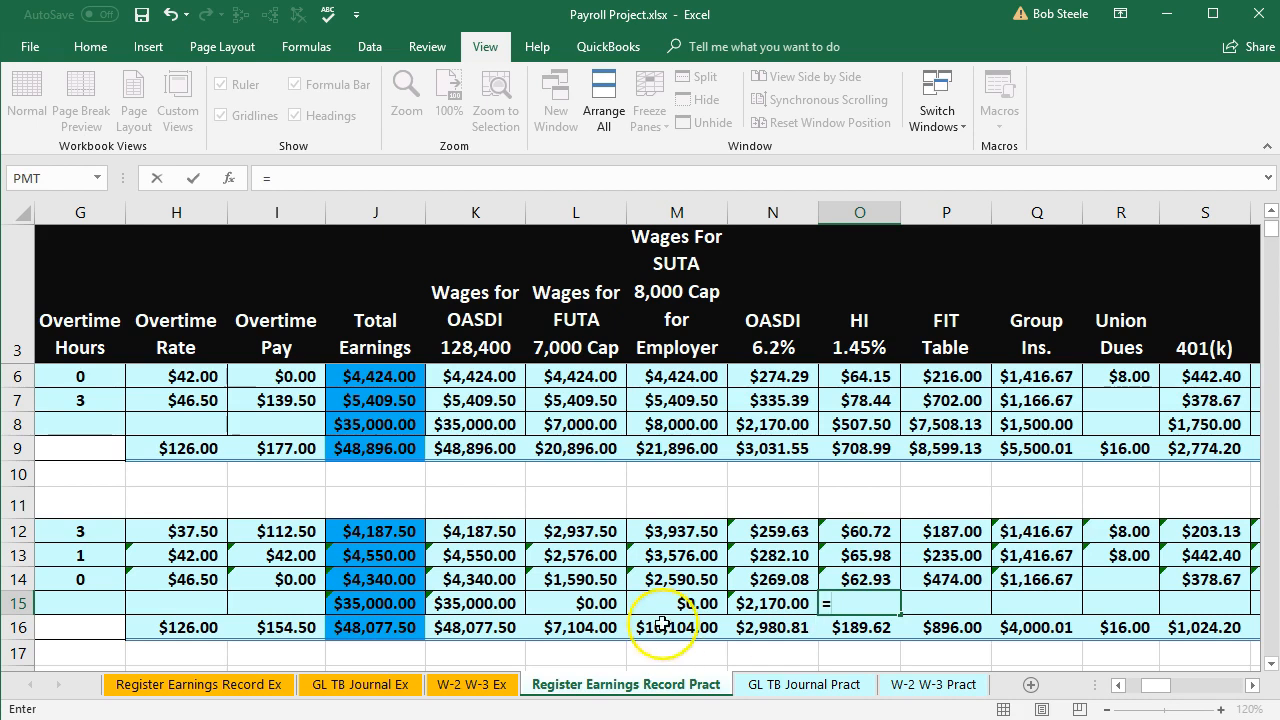
pyautogui.click(384, 605)
pyautogui.write('*.0145')
pyautogui.press('Tab')
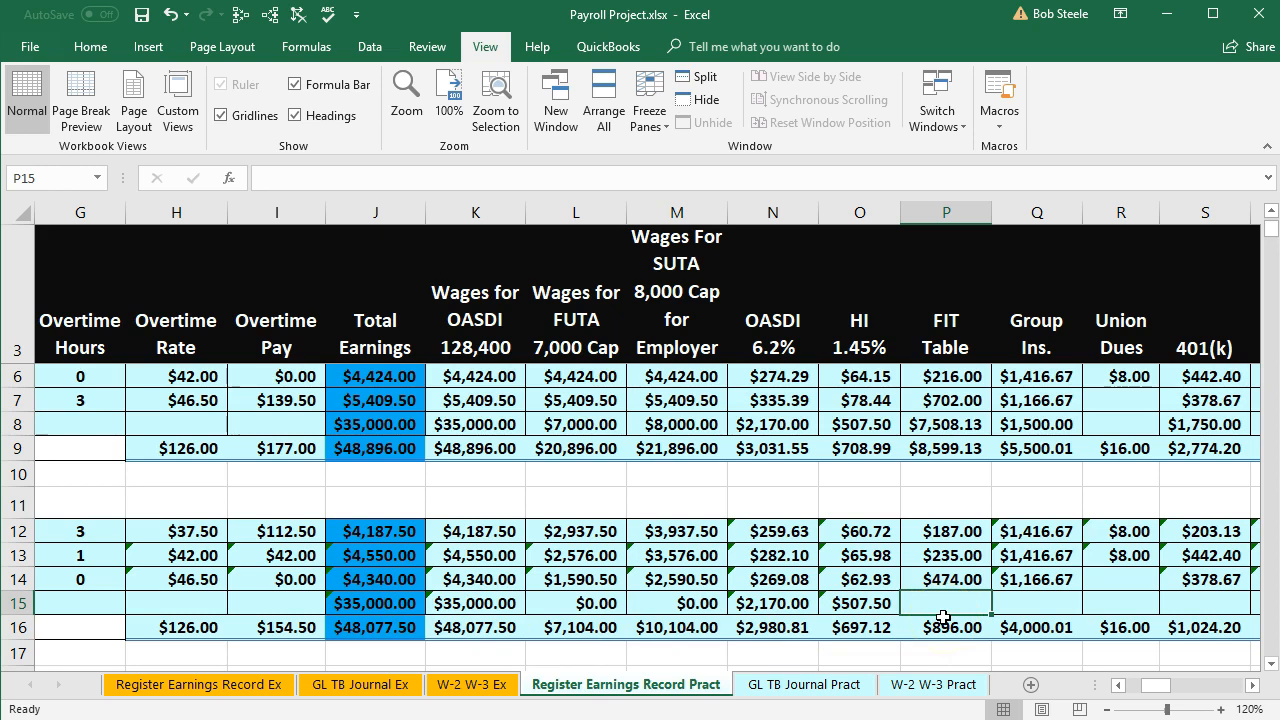
# Switch to the Circle E PDF in Acrobat and look up the monthly amount of one withholding allowance in the payroll period table.
pyautogui.scroll(1, 943, 617)
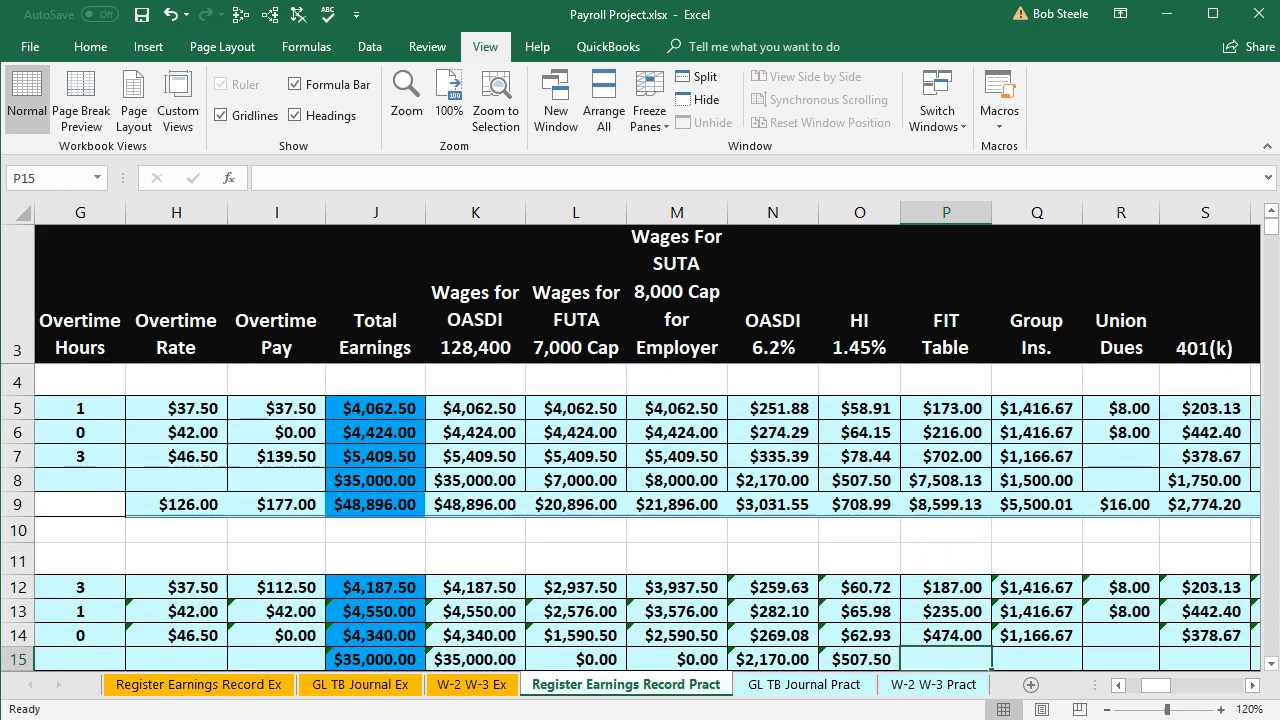
pyautogui.hotkey('alt', 'Tab')
pyautogui.scroll(17, 717, 521)
pyautogui.scroll(15, 717, 521)
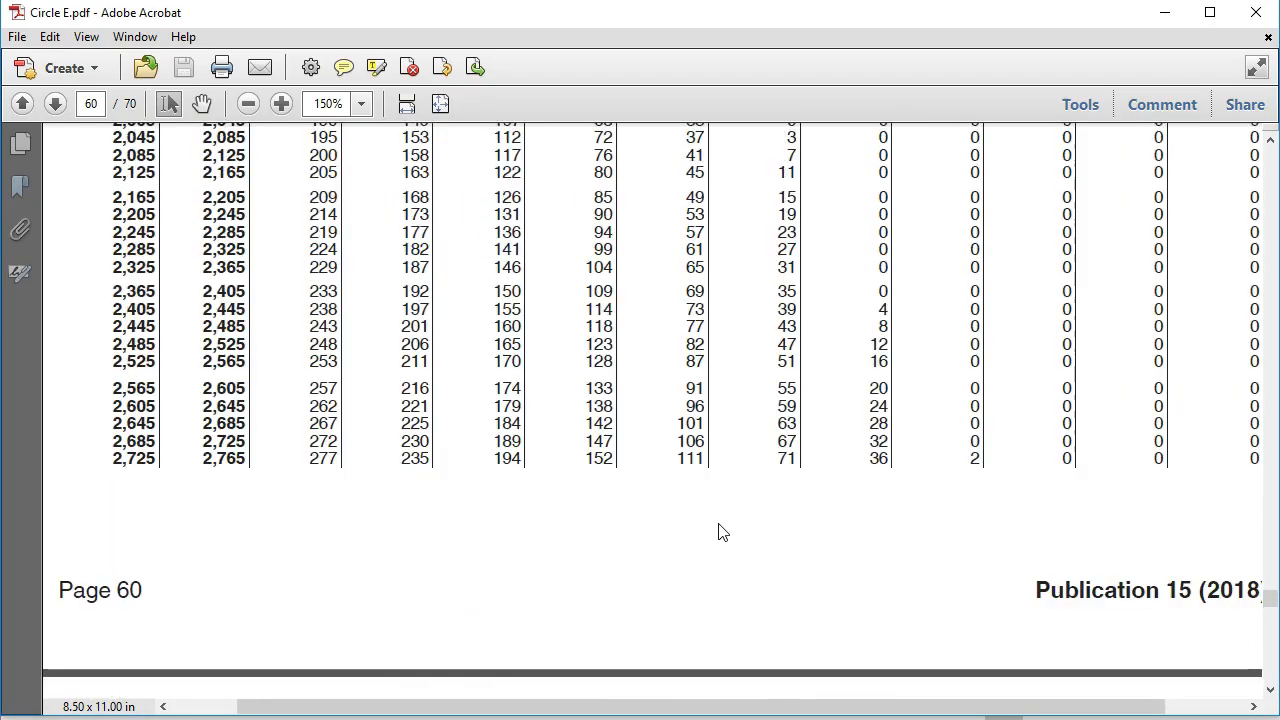
pyautogui.scroll(8, 717, 521)
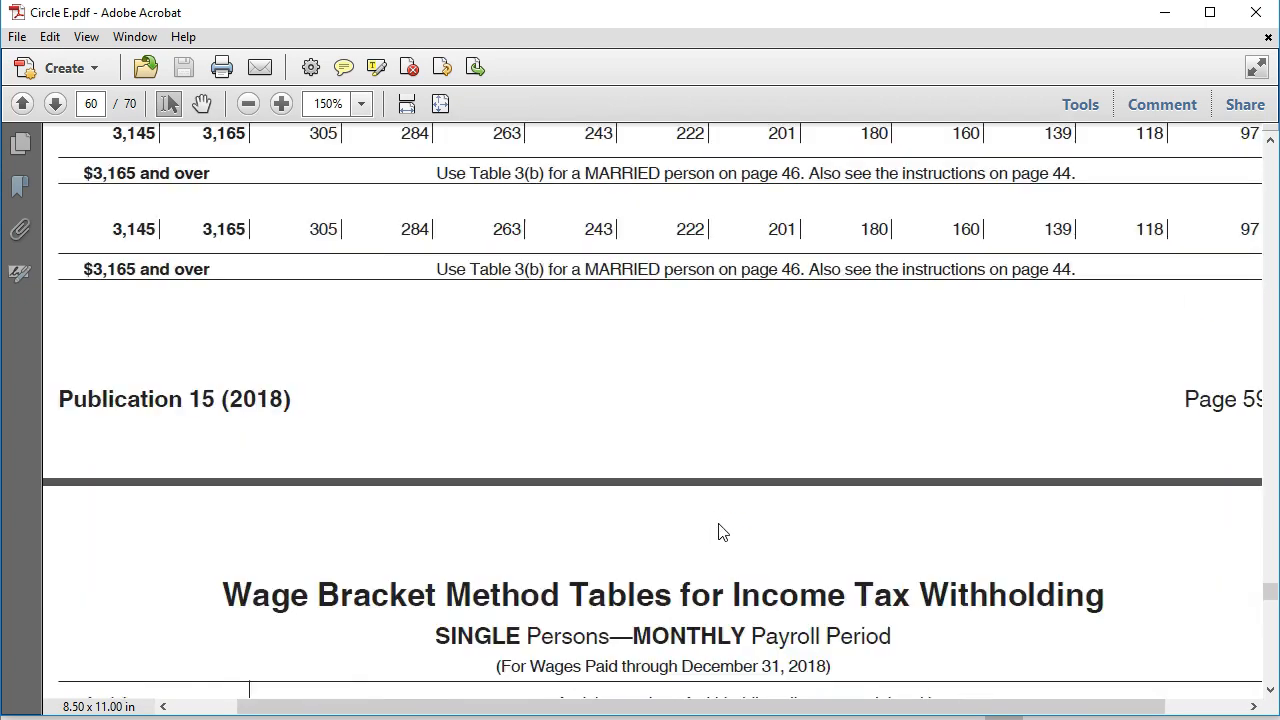
pyautogui.scroll(17, 717, 521)
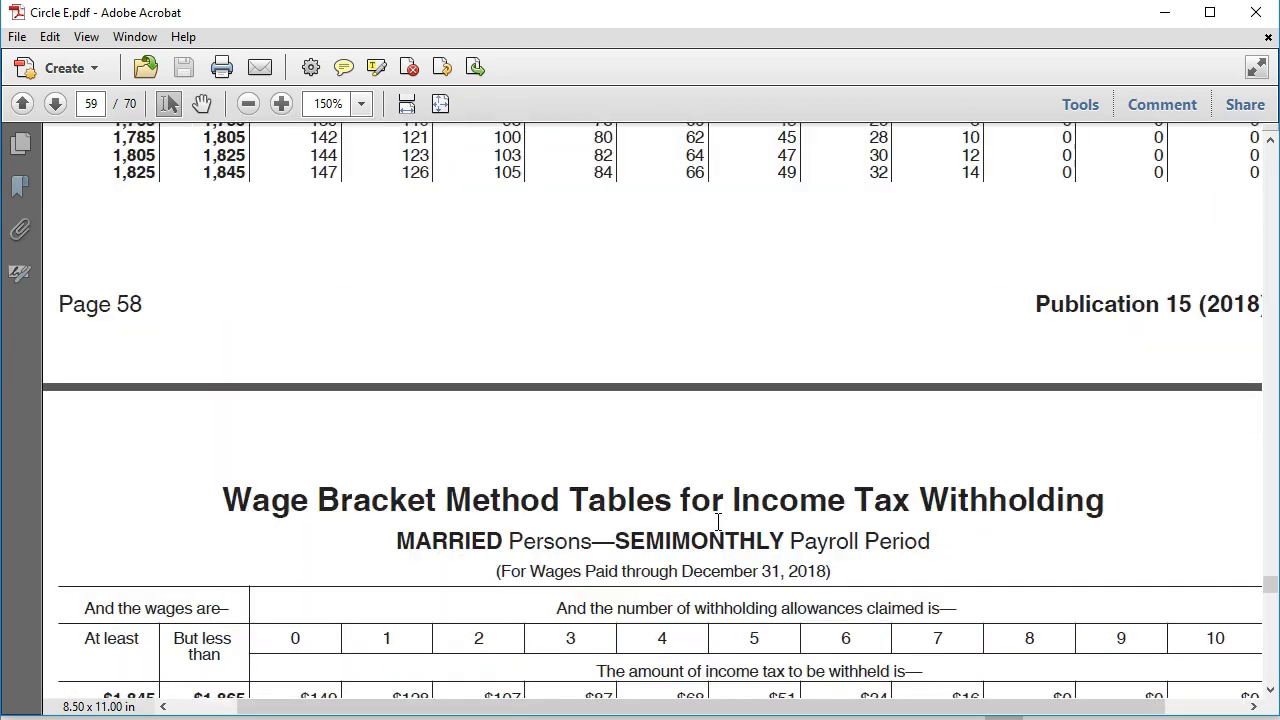
pyautogui.scroll(18, 717, 521)
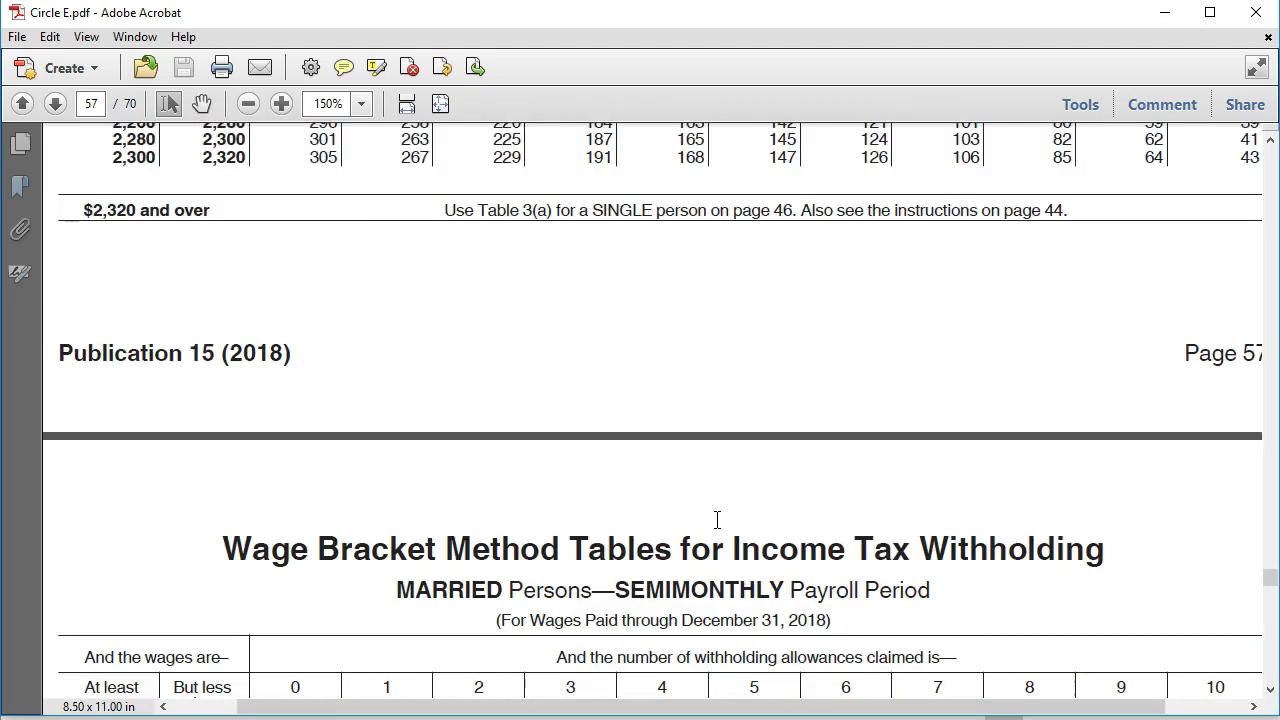
pyautogui.scroll(8, 712, 508)
pyautogui.scroll(15, 710, 498)
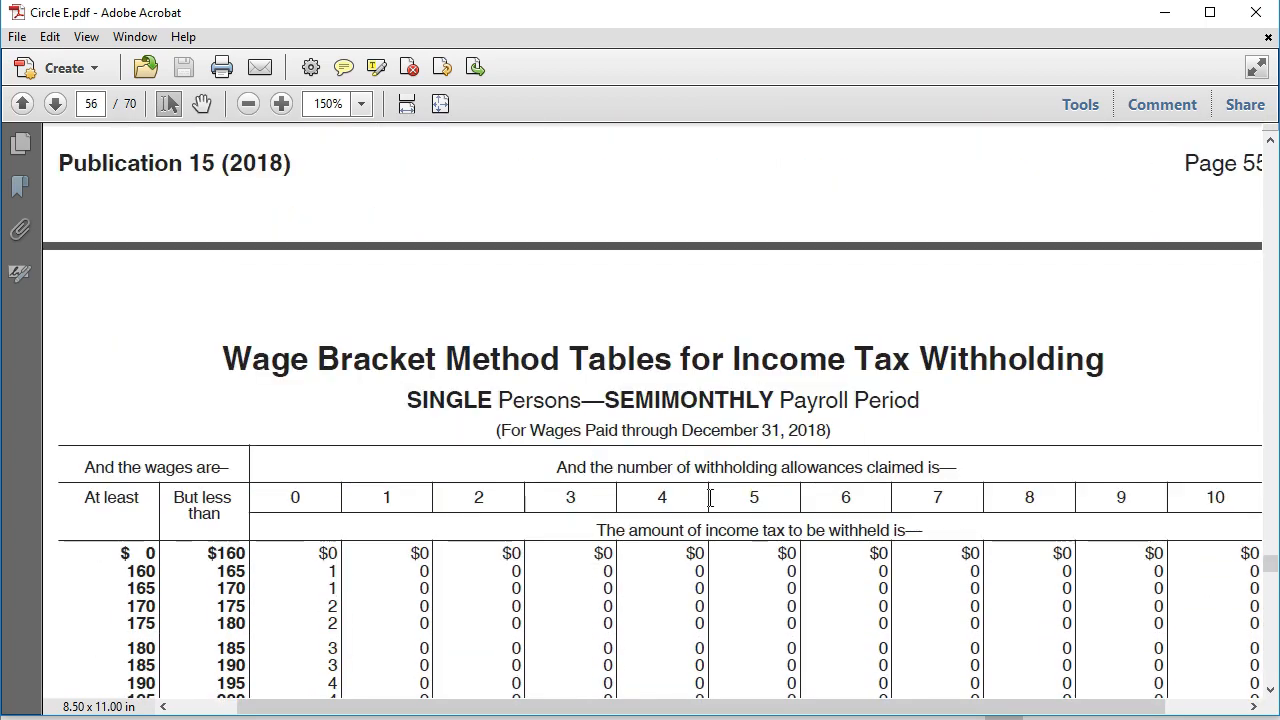
pyautogui.scroll(10, 710, 497)
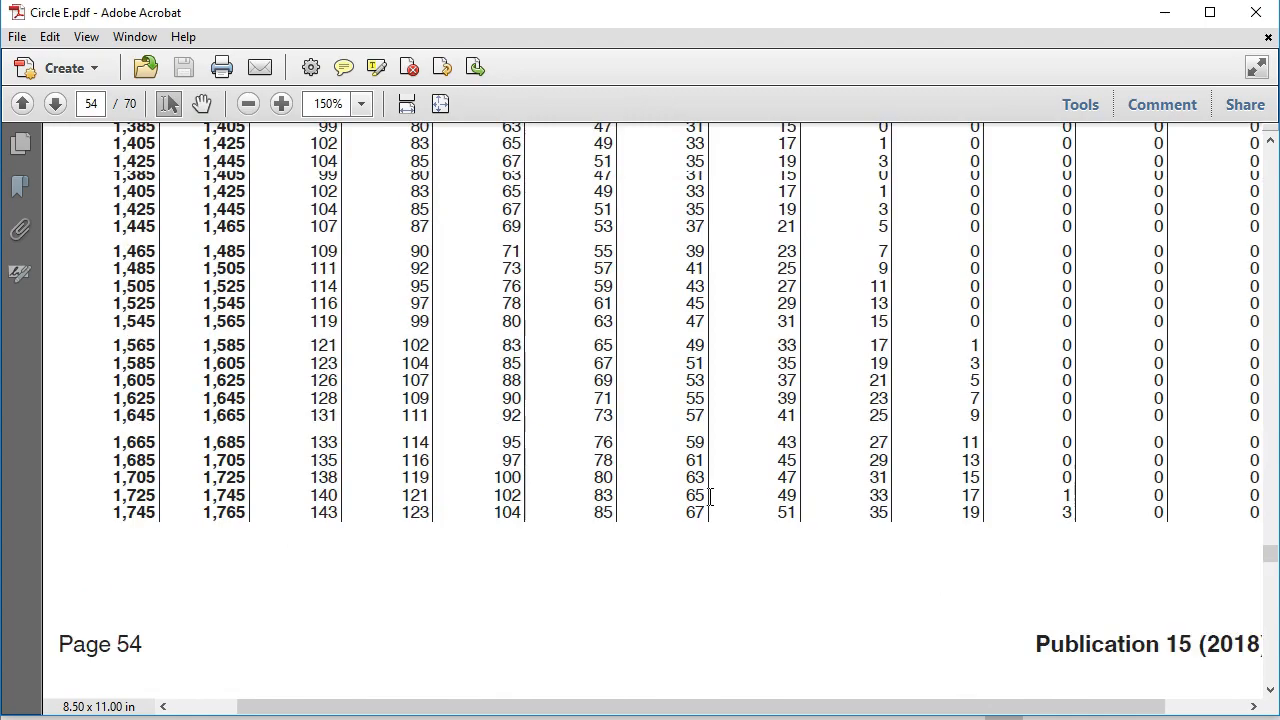
pyautogui.scroll(10, 710, 497)
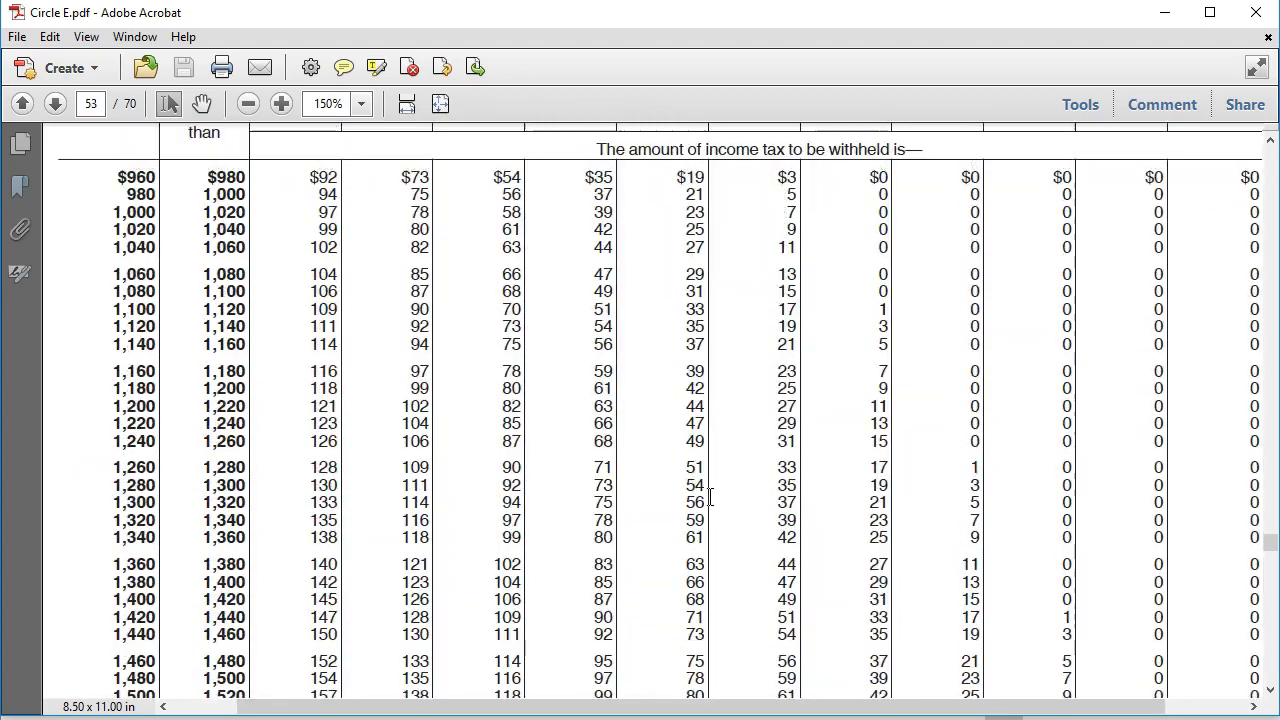
pyautogui.scroll(10, 710, 498)
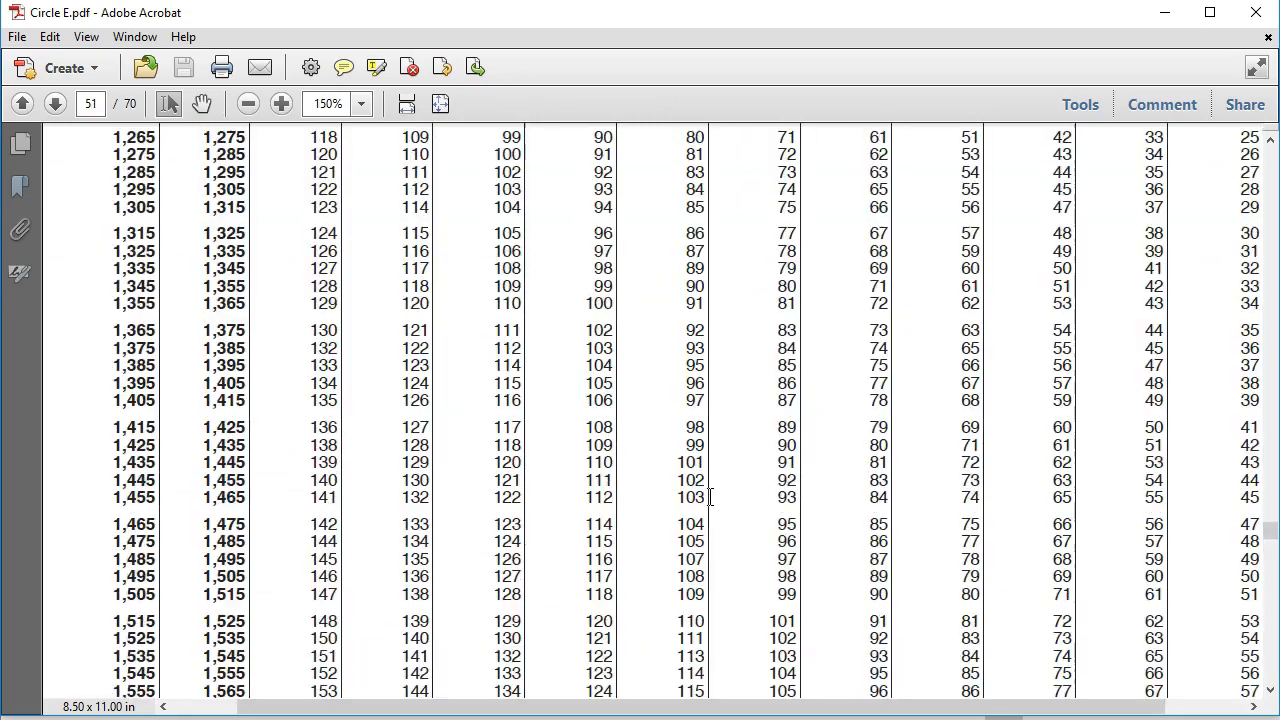
pyautogui.scroll(15, 710, 497)
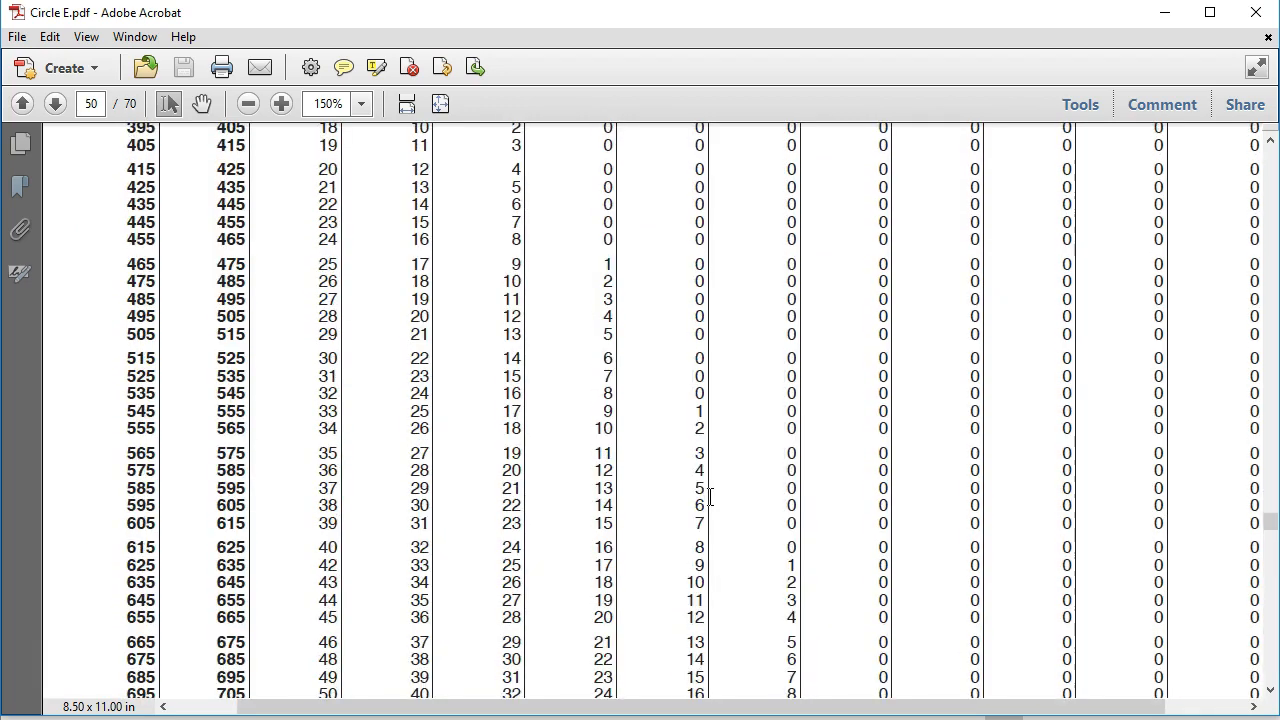
pyautogui.scroll(15, 710, 497)
pyautogui.scroll(20, 710, 497)
pyautogui.scroll(15, 710, 497)
pyautogui.scroll(20, 710, 497)
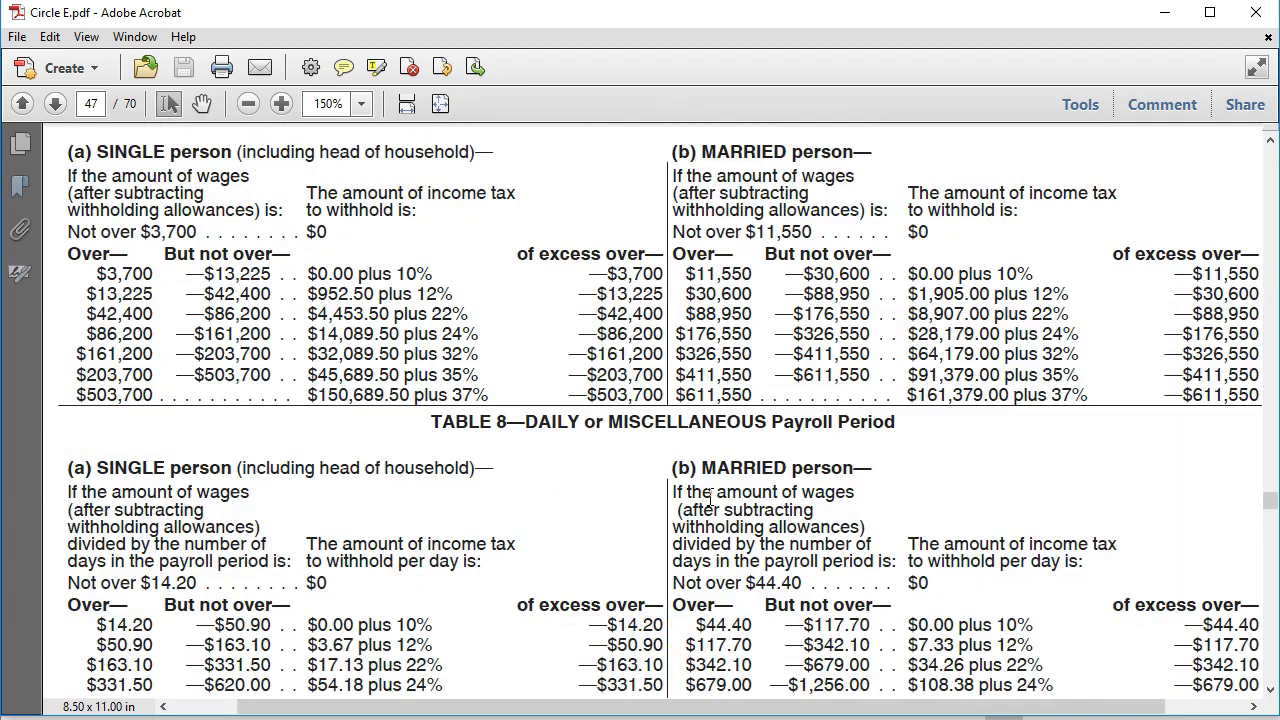
pyautogui.scroll(20, 710, 497)
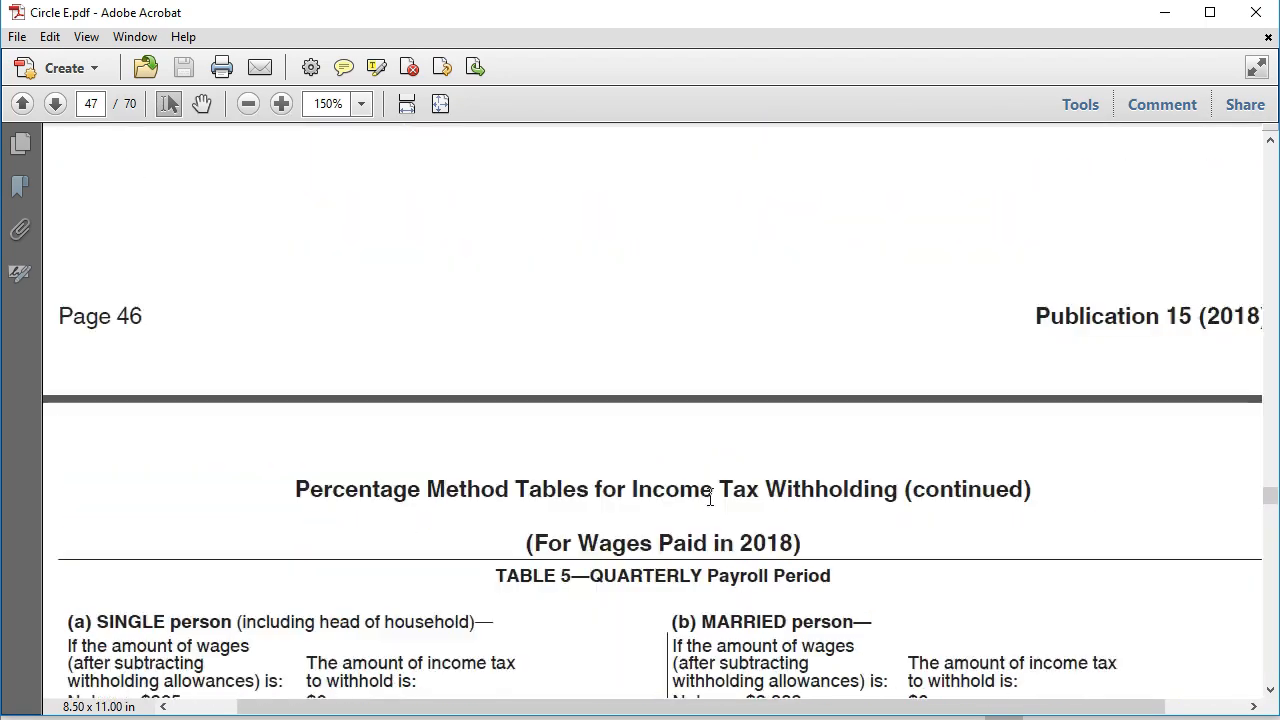
pyautogui.scroll(20, 710, 497)
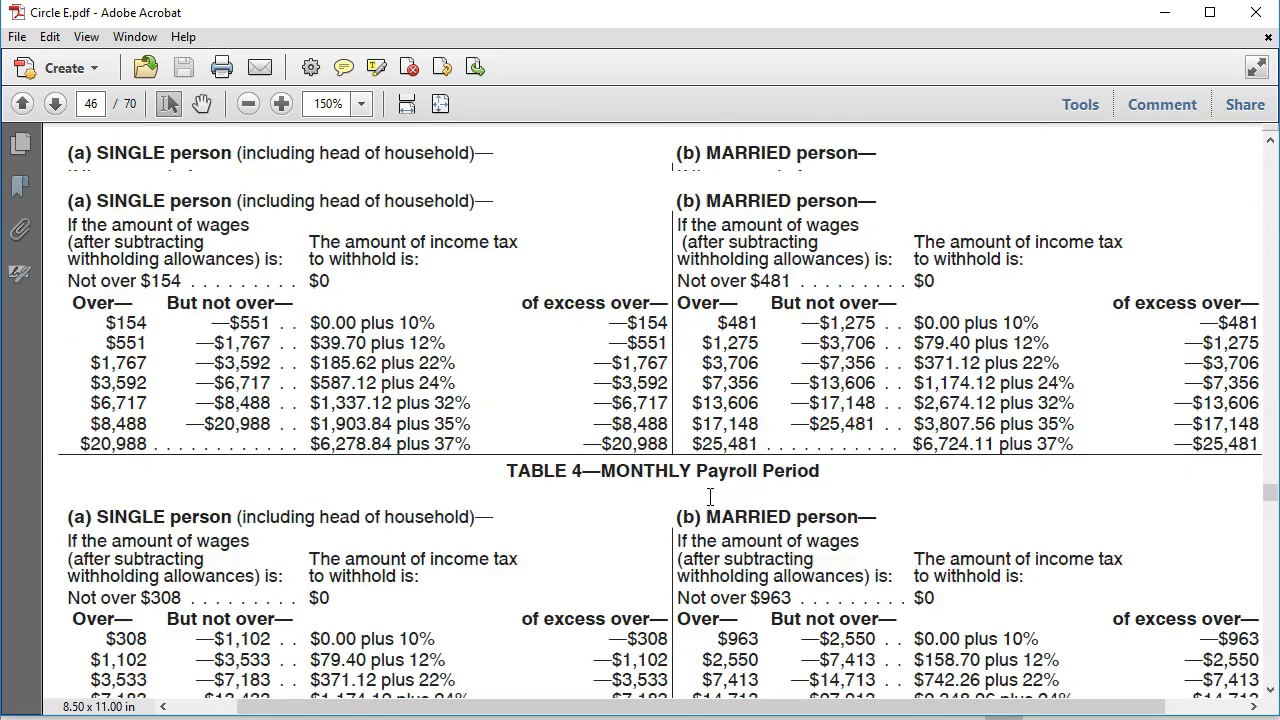
pyautogui.scroll(20, 710, 497)
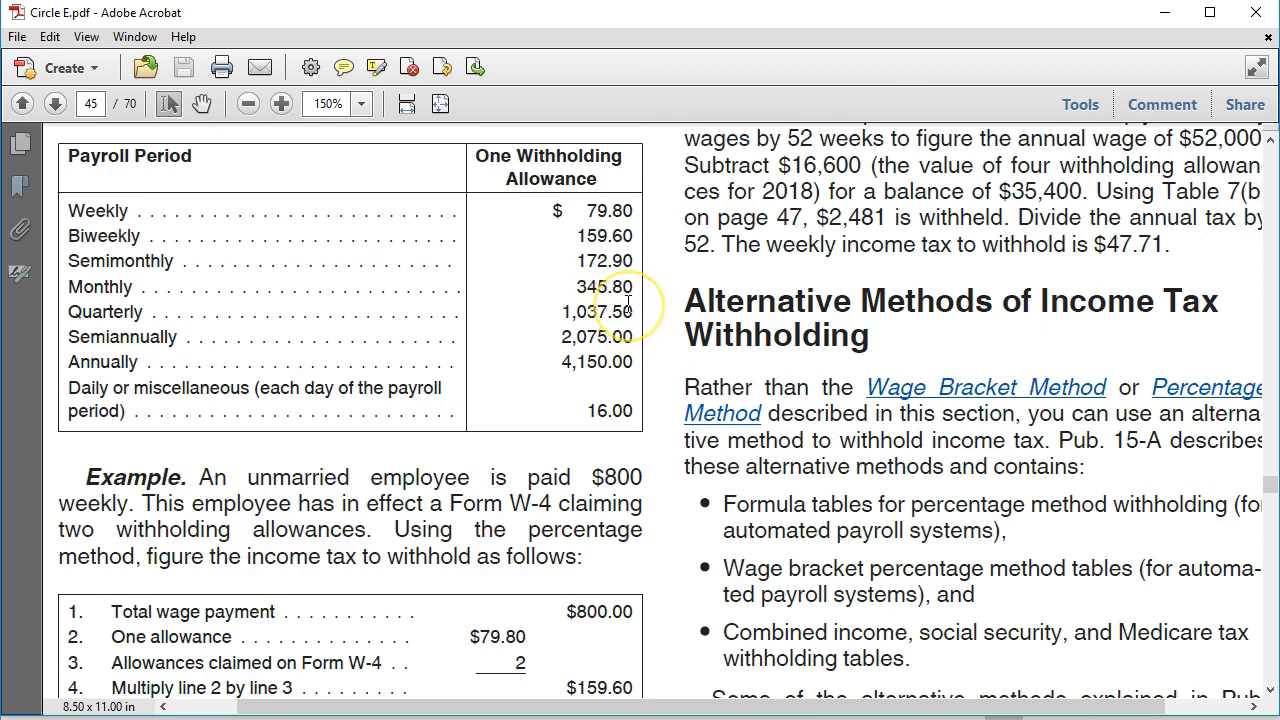
# Open the Calculator and multiply the monthly withholding allowance of 345.8 by 3.
pyautogui.press('XF86Calculator')
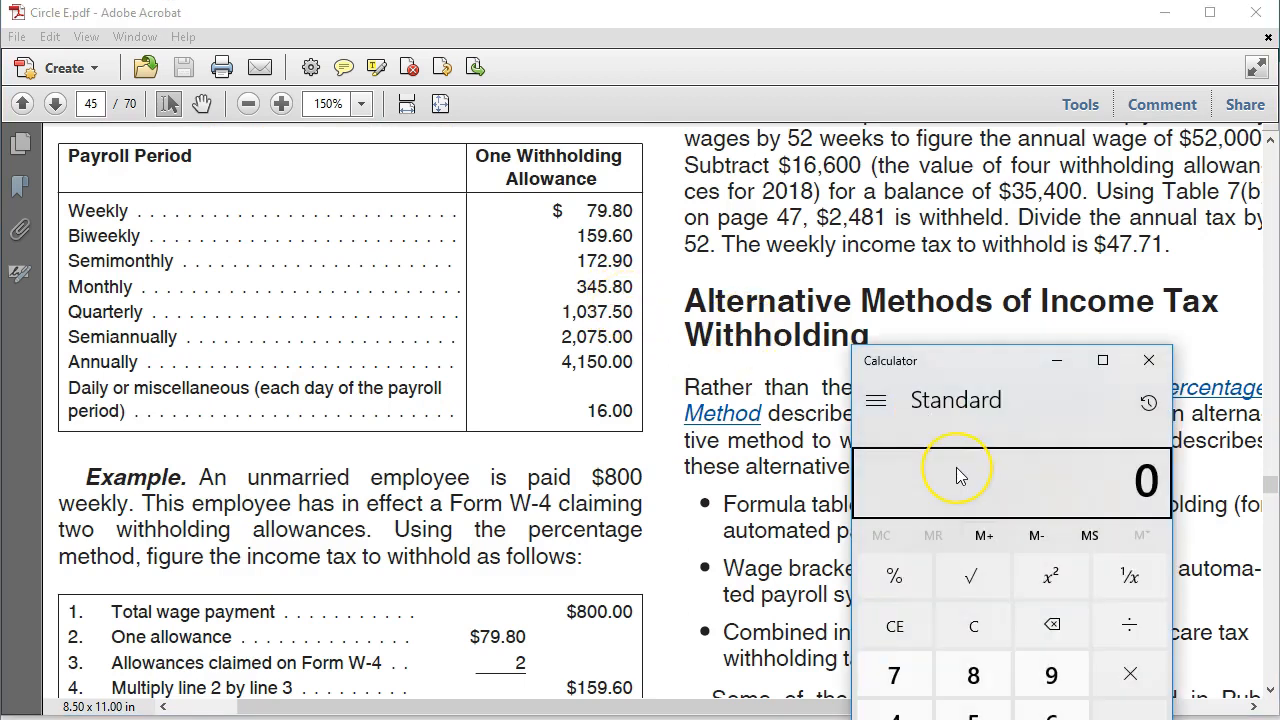
pyautogui.write('345.8')
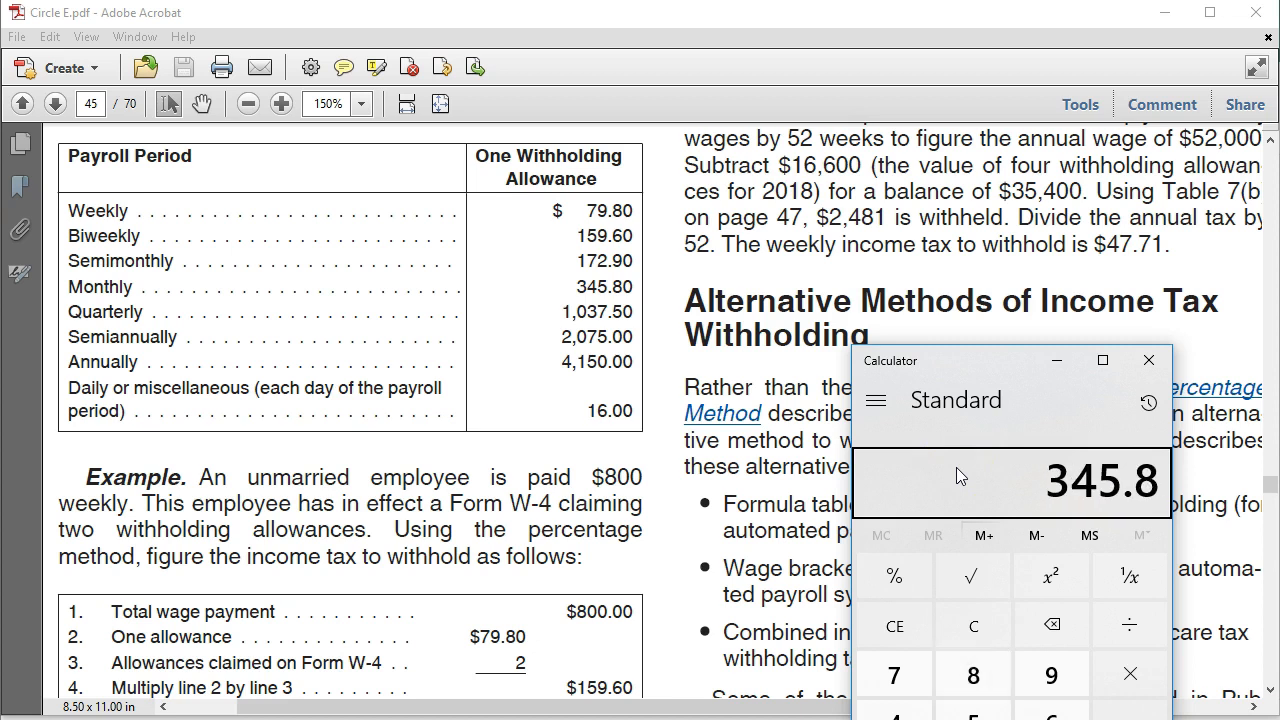
pyautogui.press('*')
pyautogui.write('3')
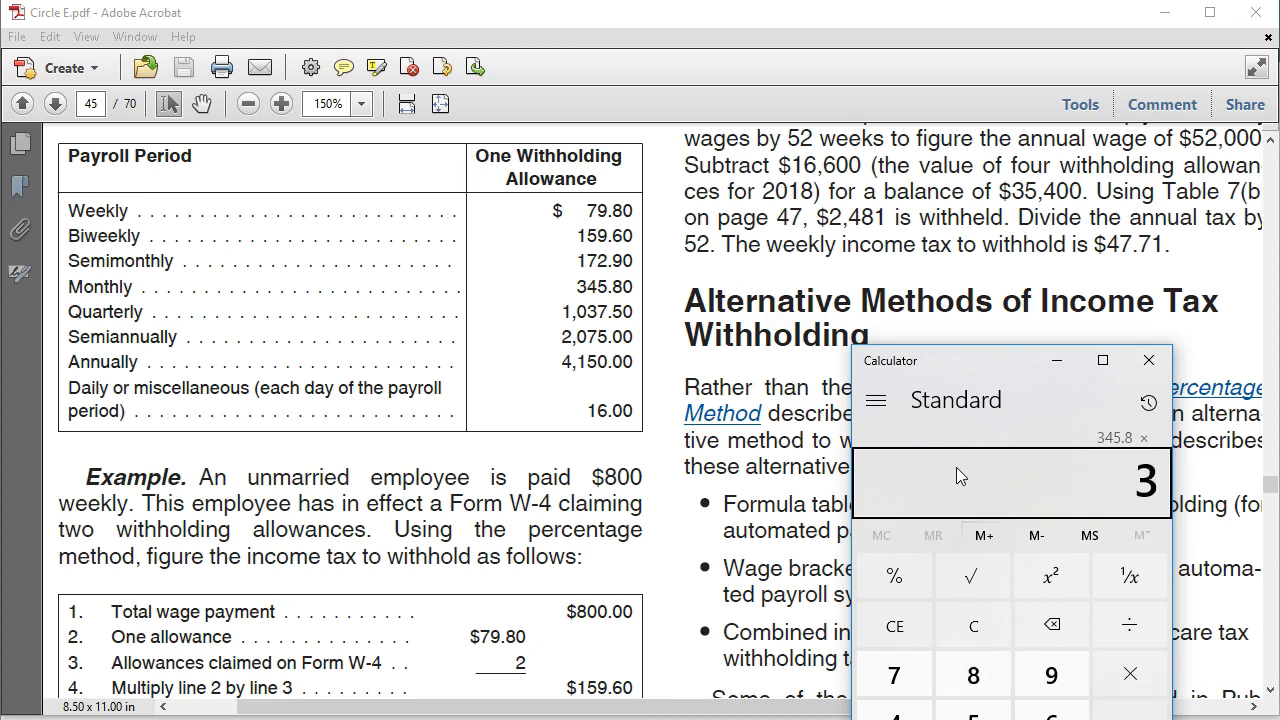
pyautogui.press('Return')
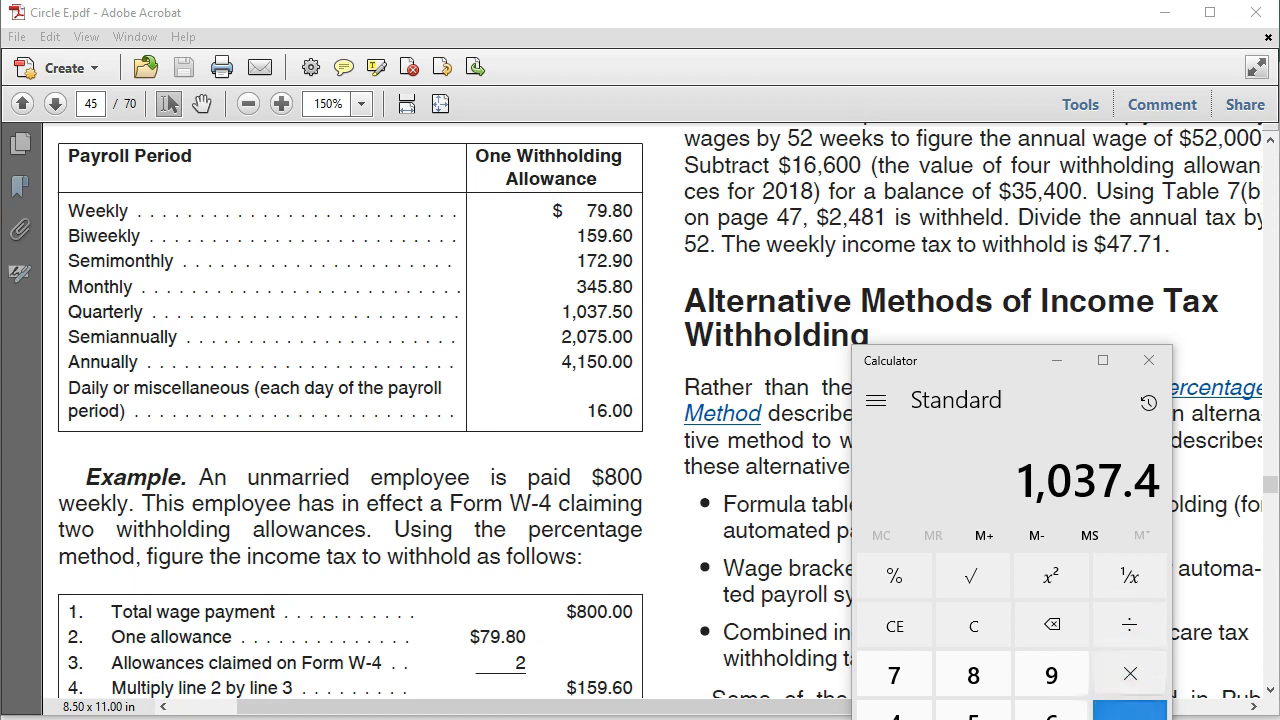
# Subtract the 35,000 total earnings from the calculated allowance total to get the difference for the taxable wages.
pyautogui.click(1128, 716)
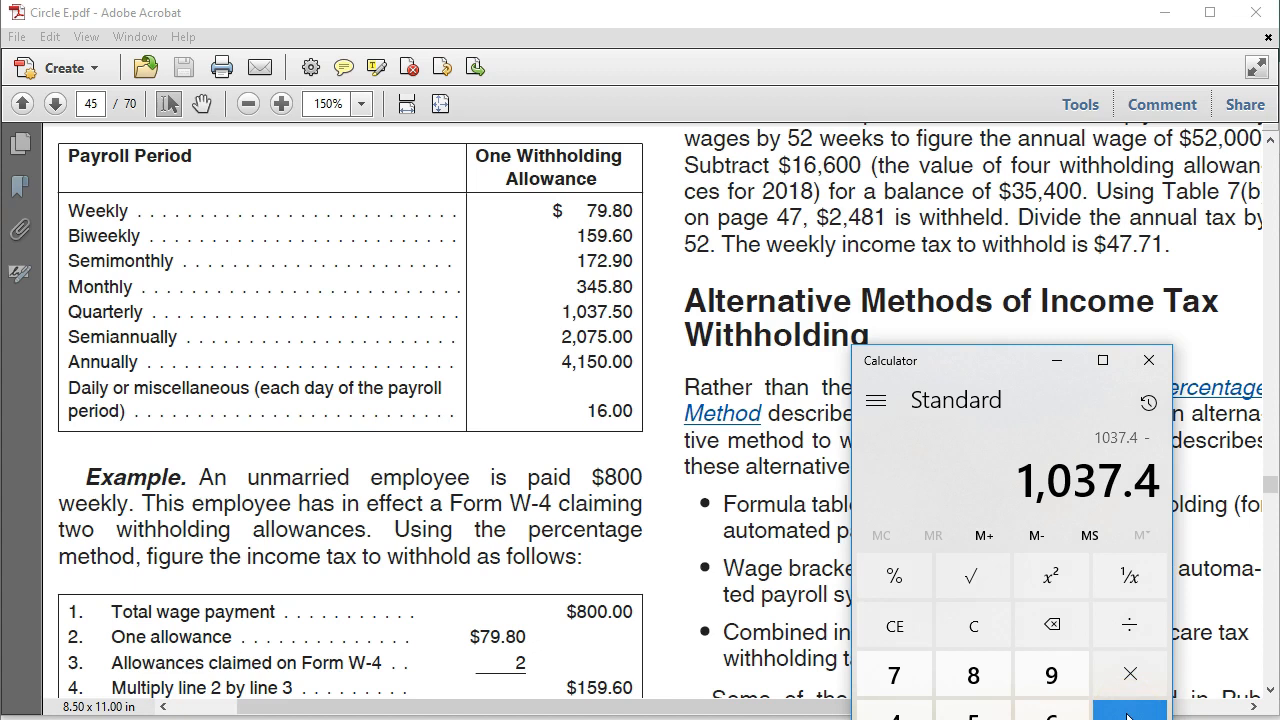
pyautogui.write('350000')
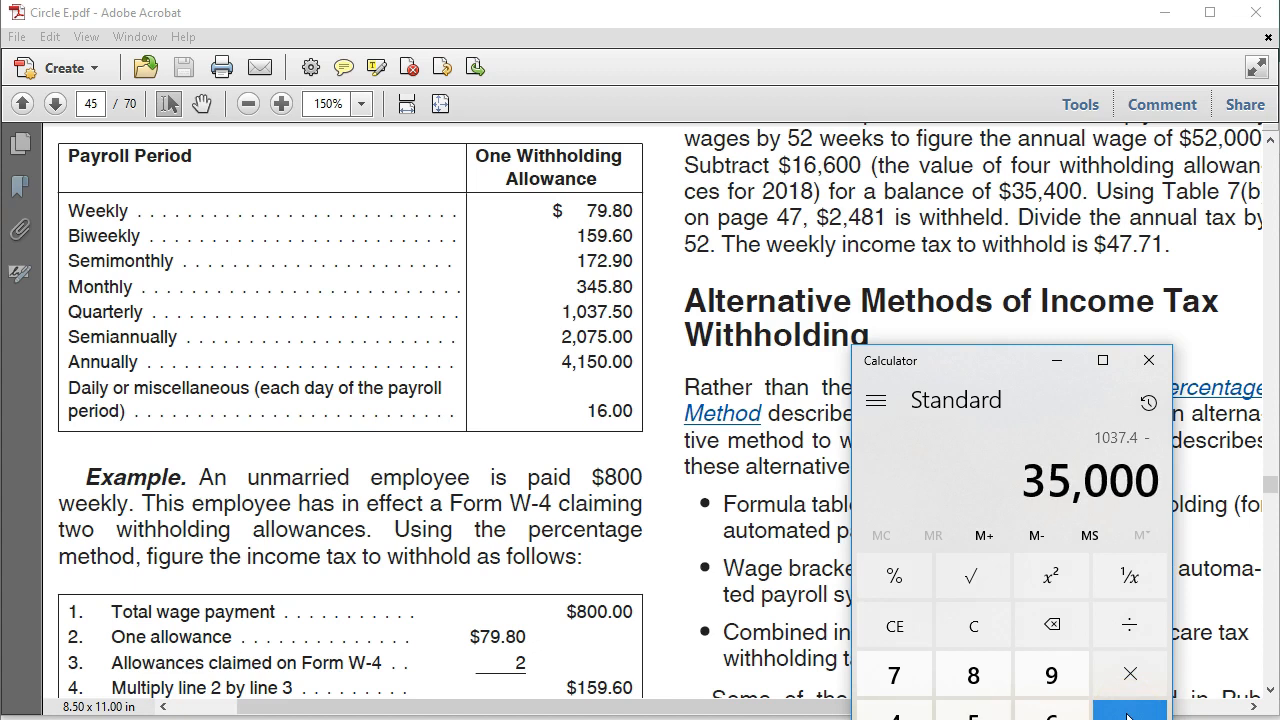
pyautogui.press('Return')
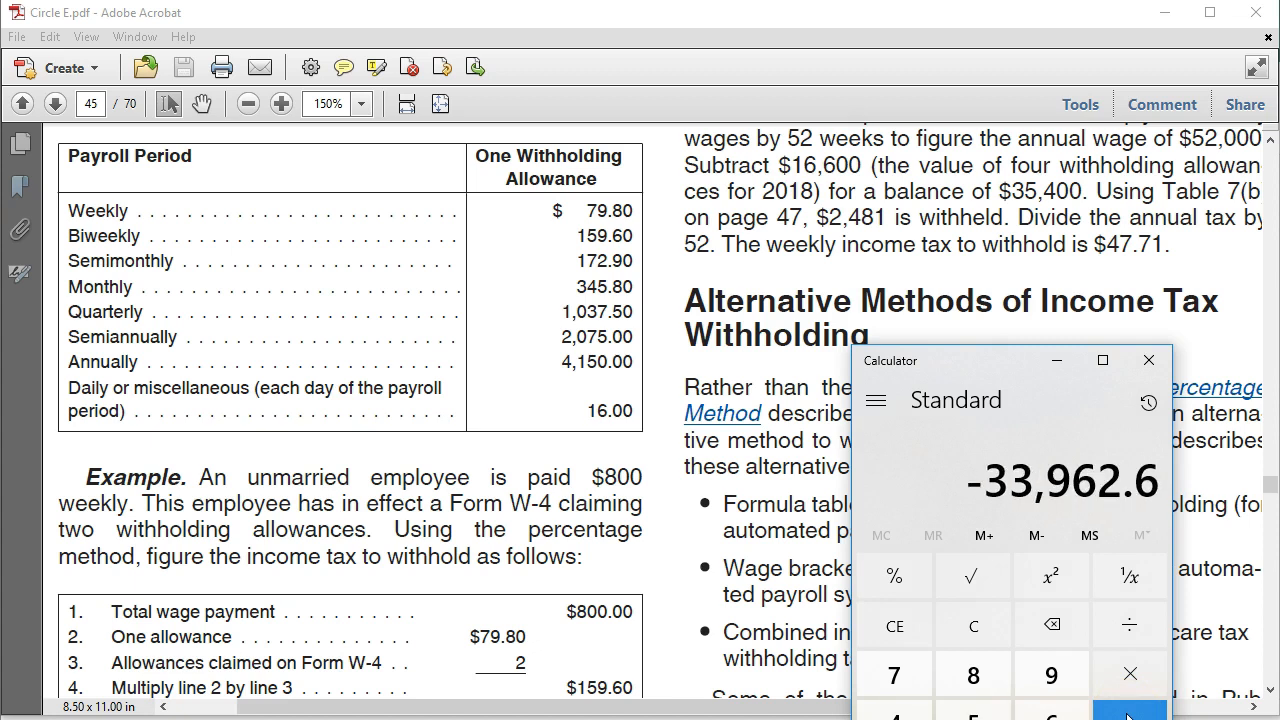
# Return to the PDF and look up the married person brackets in Table 4 for the monthly payroll period.
pyautogui.click(699, 560)
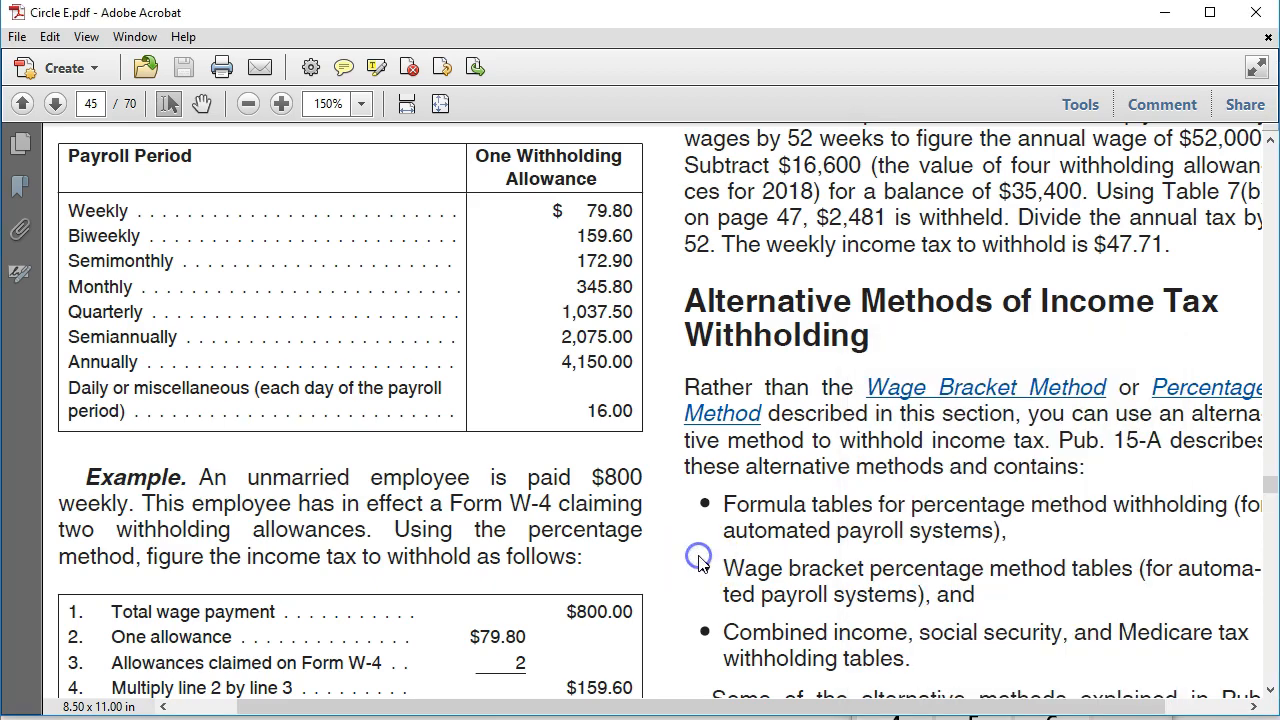
pyautogui.scroll(-3, 698, 556)
pyautogui.scroll(-15, 699, 556)
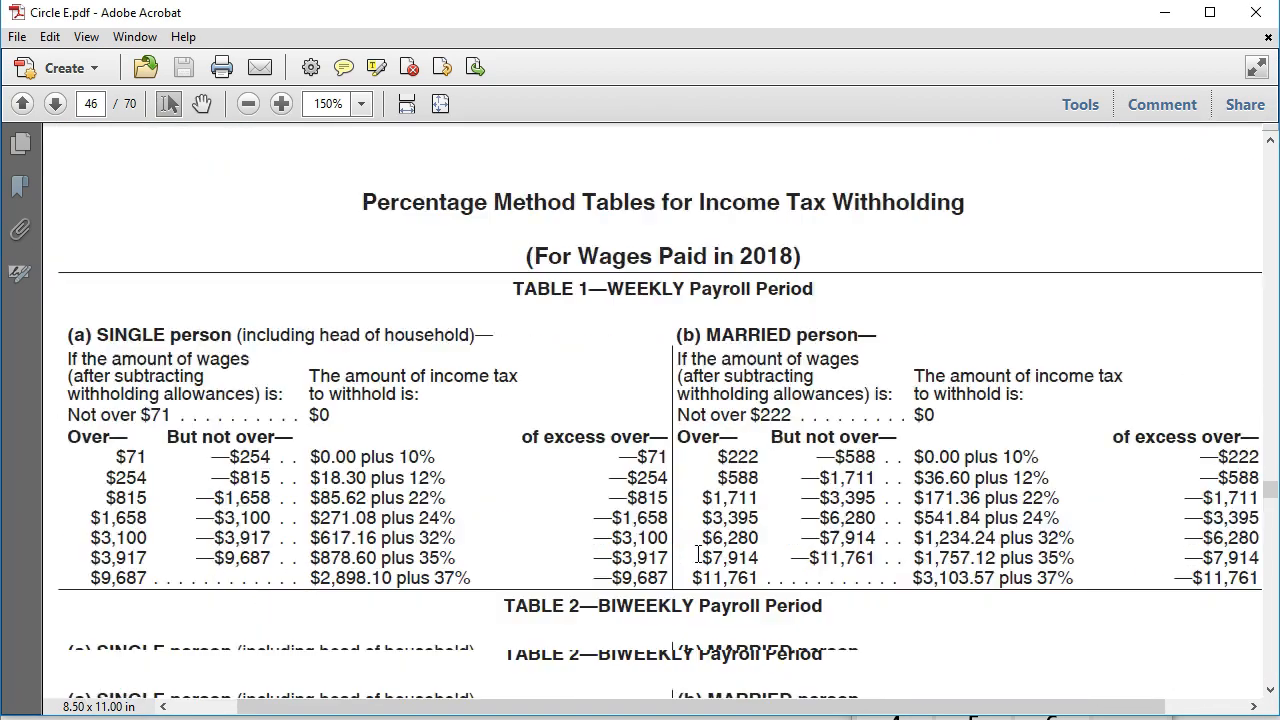
pyautogui.scroll(-3, 698, 555)
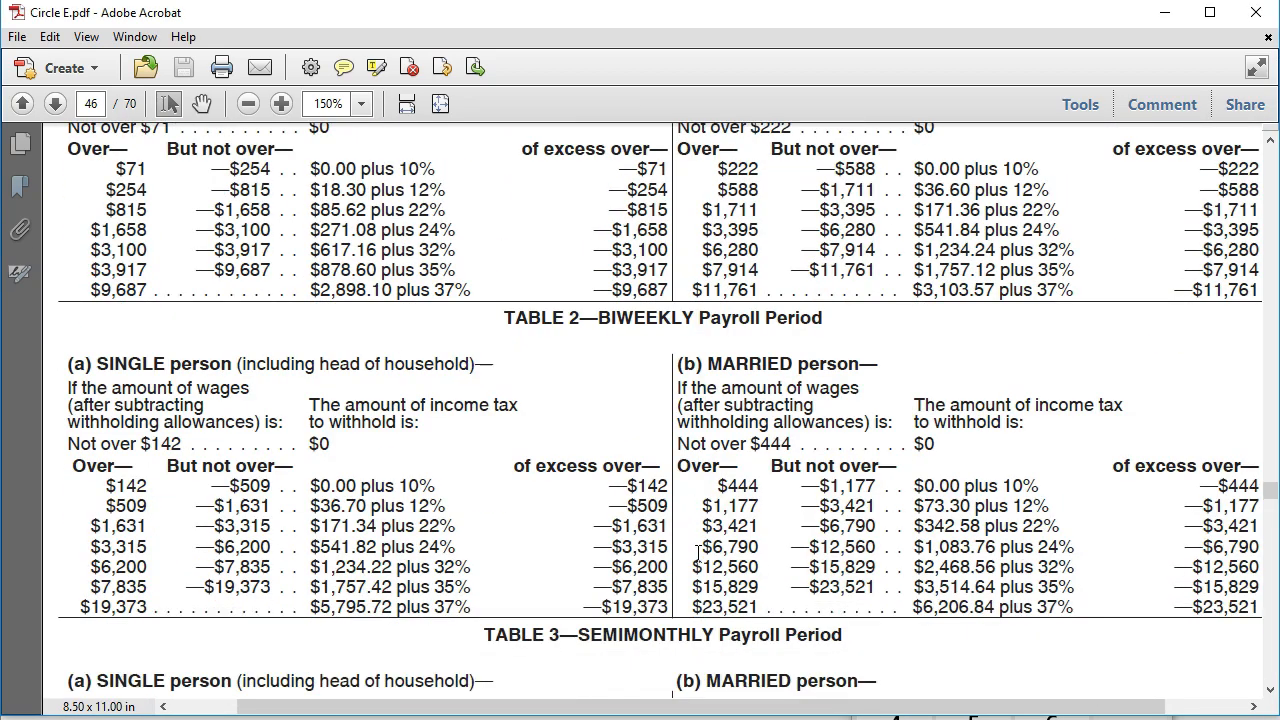
pyautogui.scroll(-5, 698, 553)
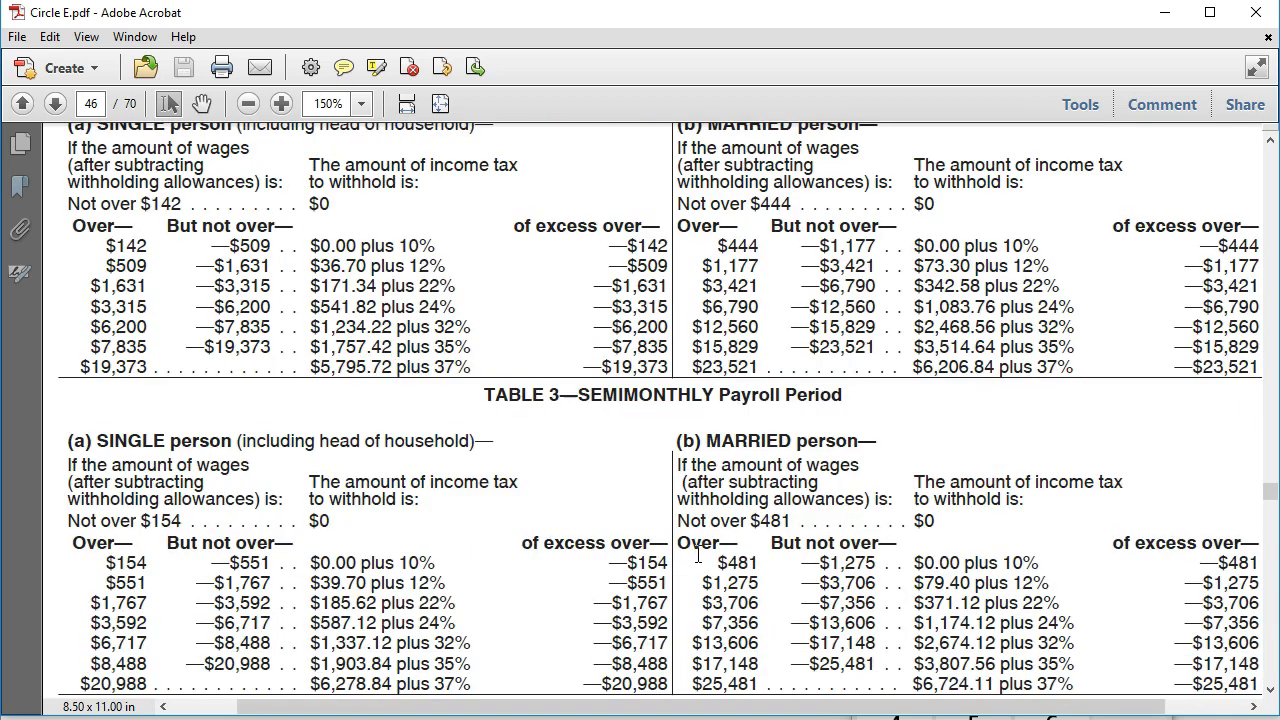
pyautogui.scroll(-5, 686, 495)
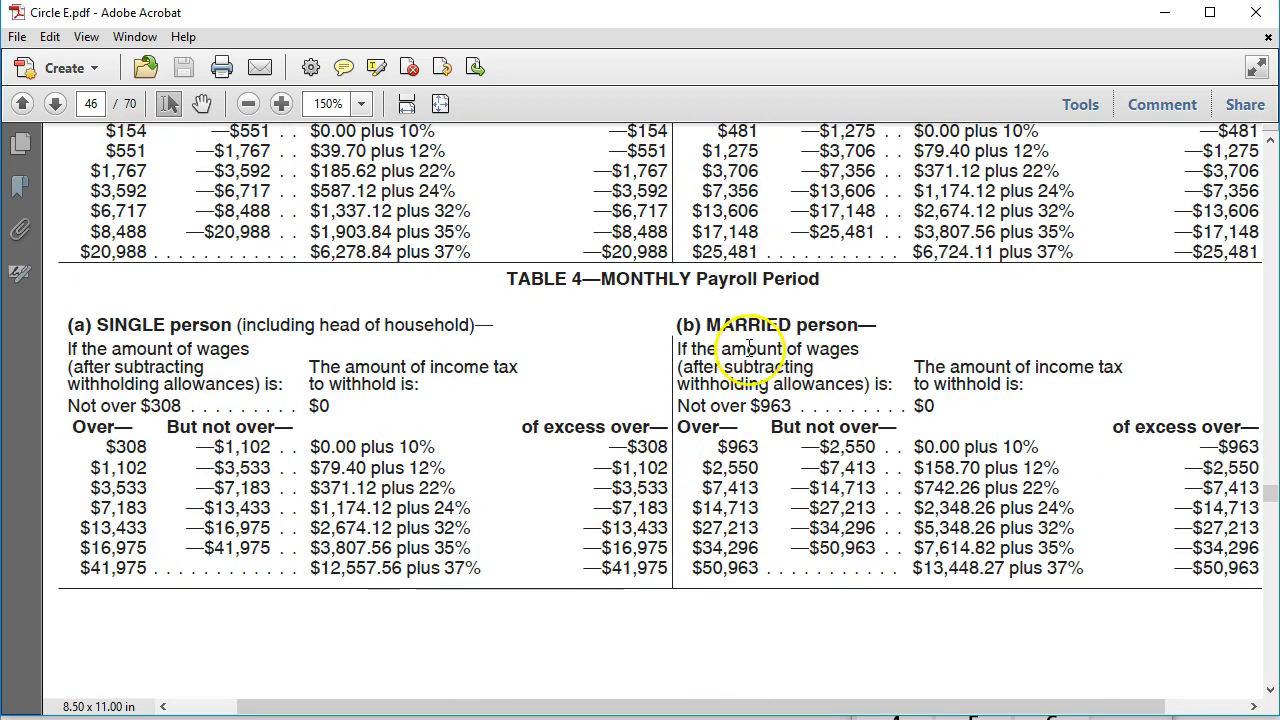
pyautogui.scroll(-2, 651, 563)
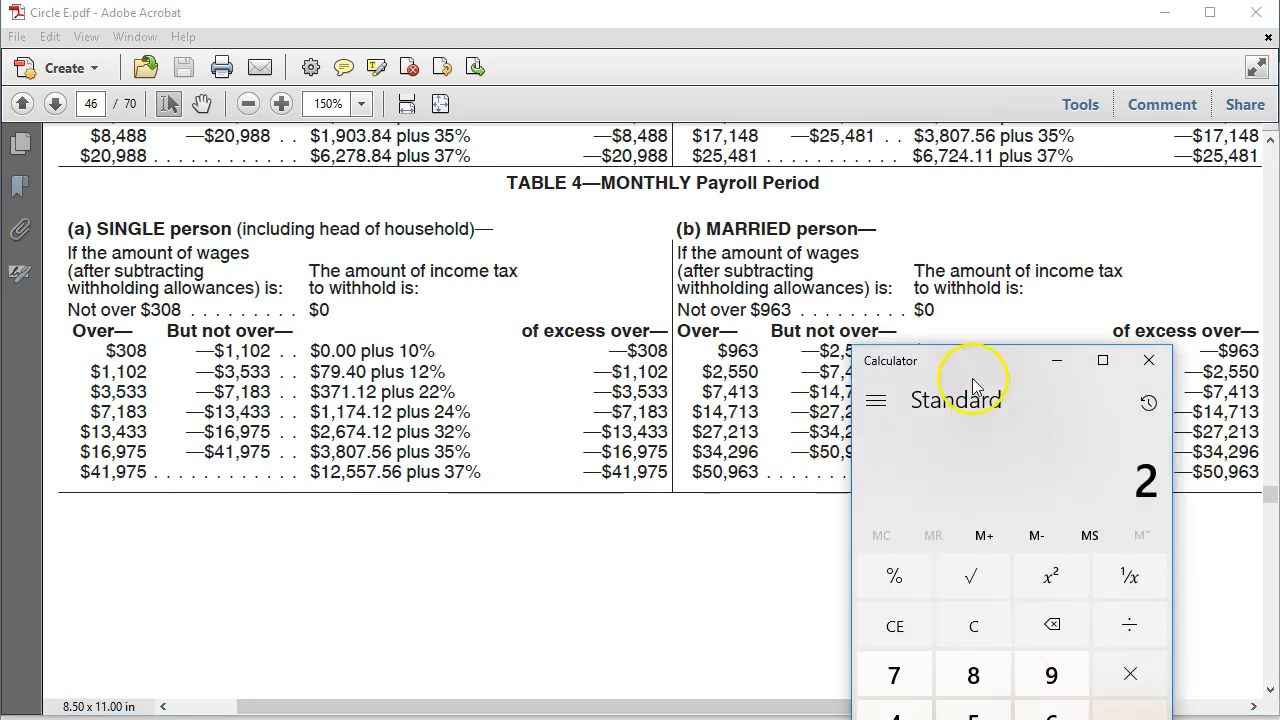
# Move the Calculator clear of the married person table, clear it, and calculate the wages over the bracket threshold as 33962.6 minus 27213.
pyautogui.moveTo(978, 368); pyautogui.dragTo(421, 344)
pyautogui.click(418, 603)
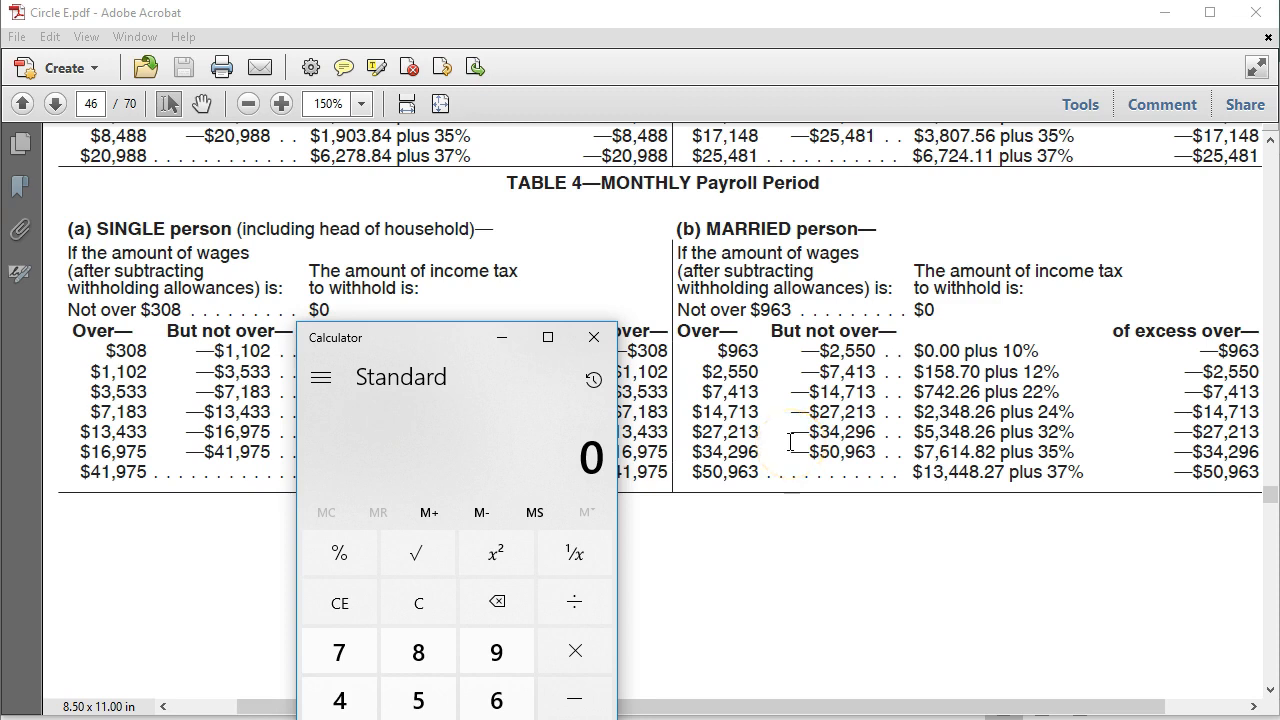
pyautogui.write('33962.6')
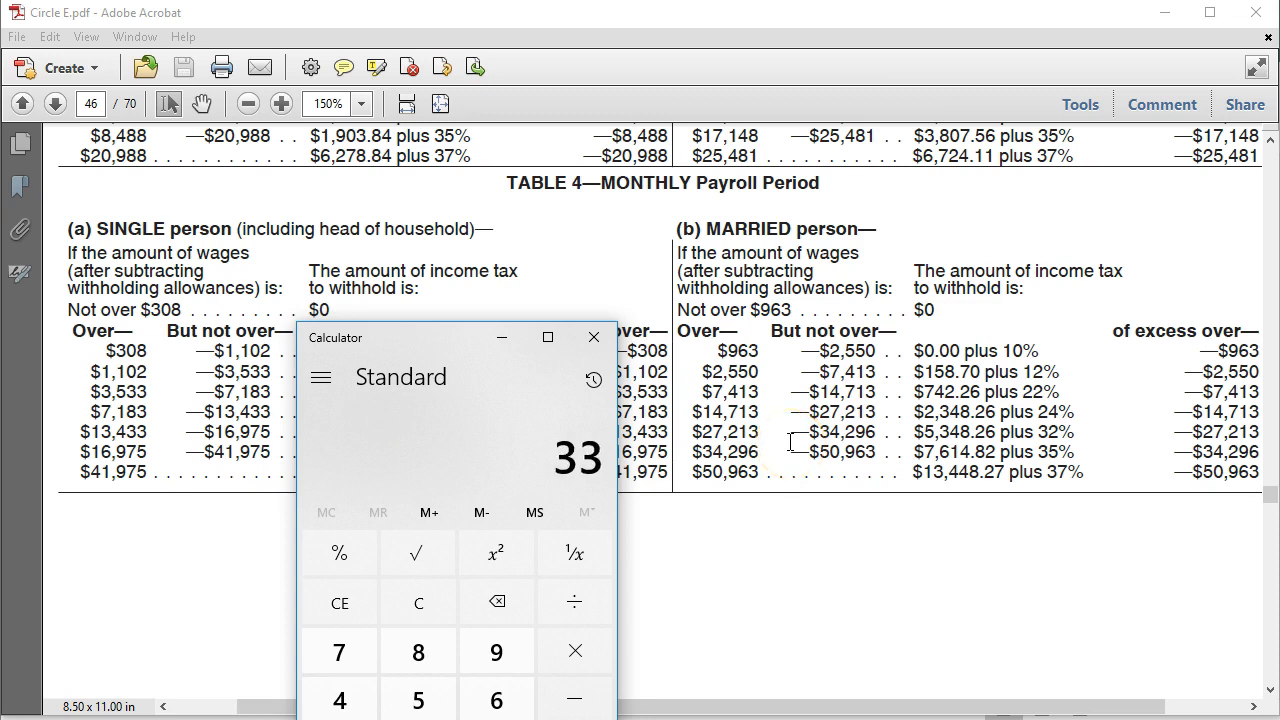
pyautogui.press('-')
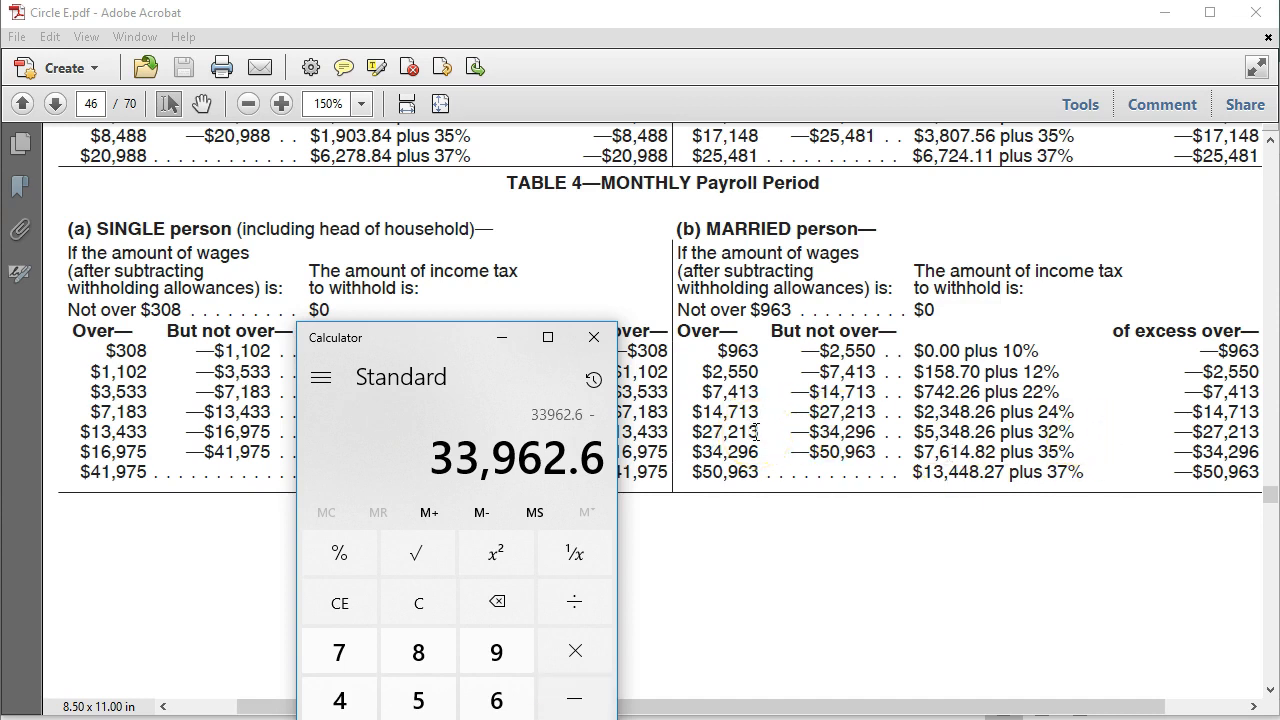
pyautogui.write('27,213')
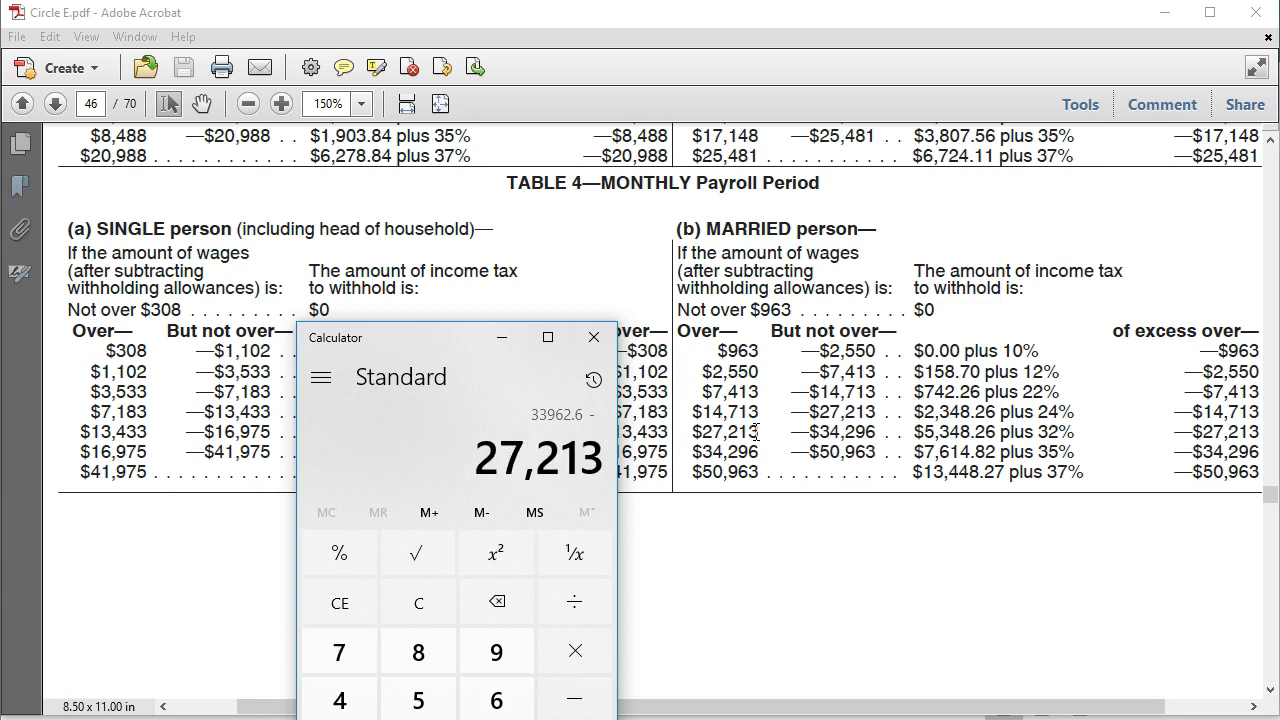
pyautogui.press('Return')
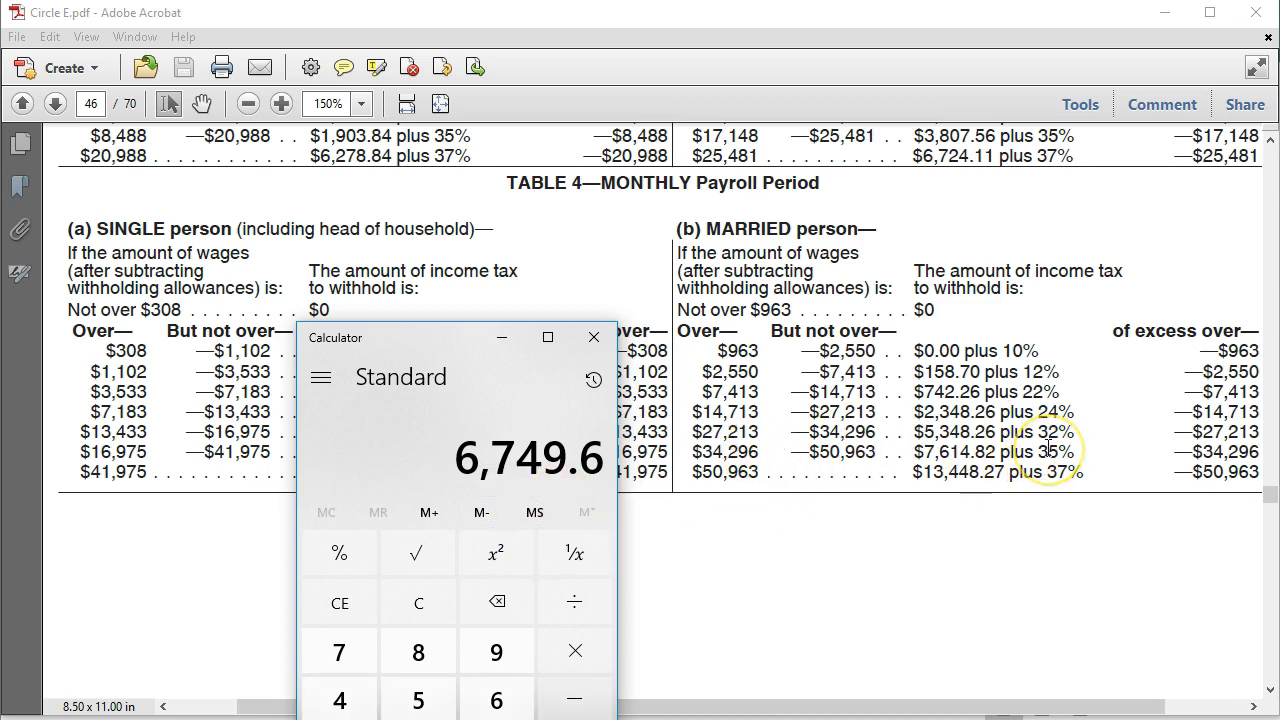
# In the Calculator, multiply the wages over the bracket threshold by .32 and add the base tax of 5348.26.
pyautogui.press('*')
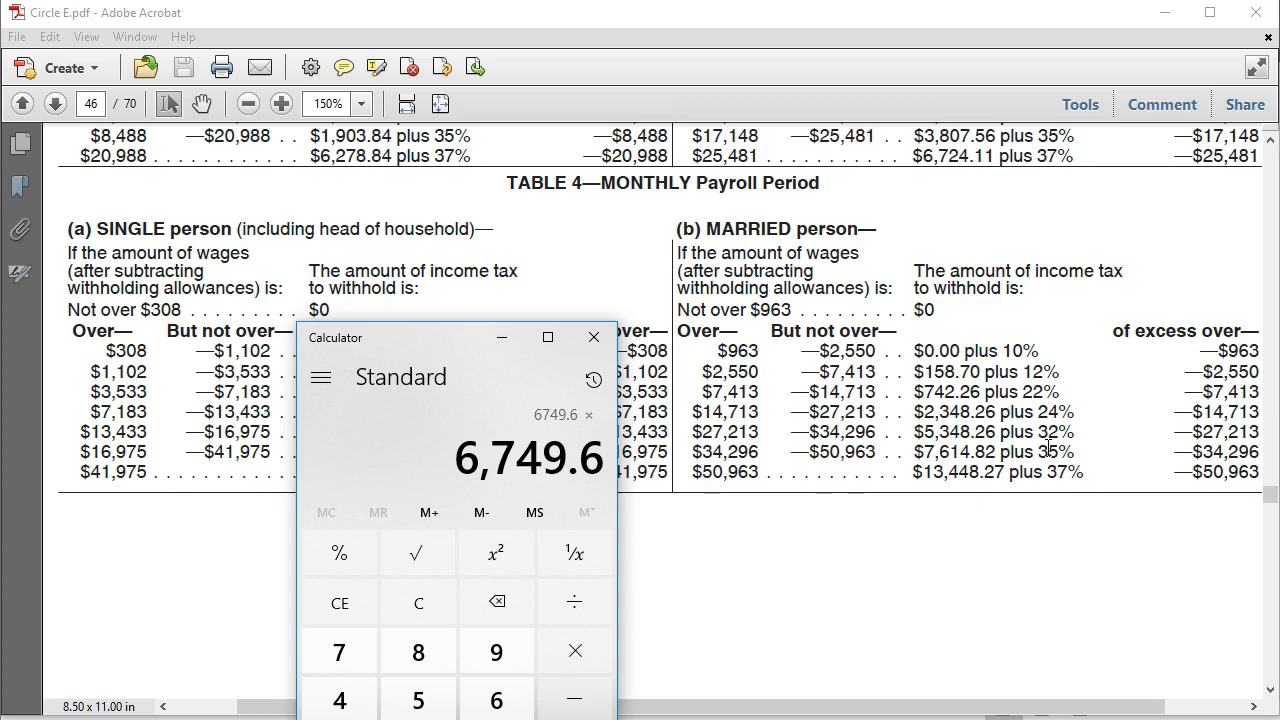
pyautogui.write('.32')
pyautogui.press('Return')
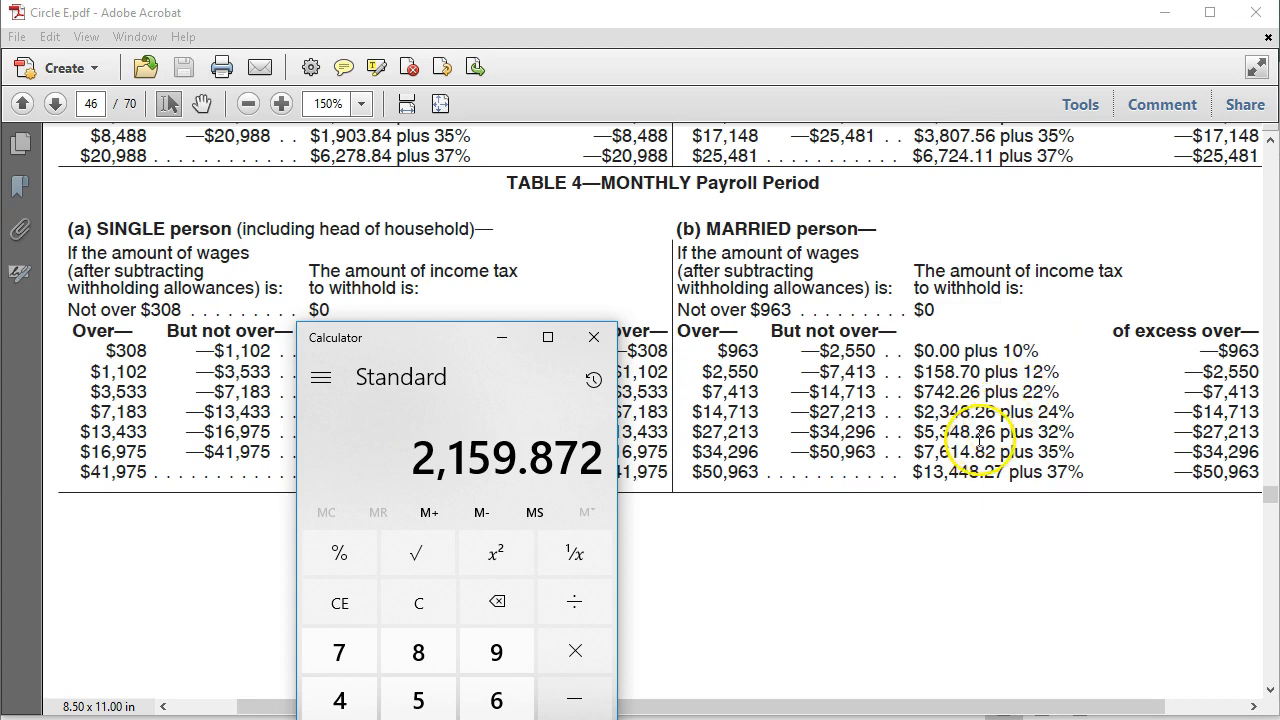
pyautogui.click(569, 693)
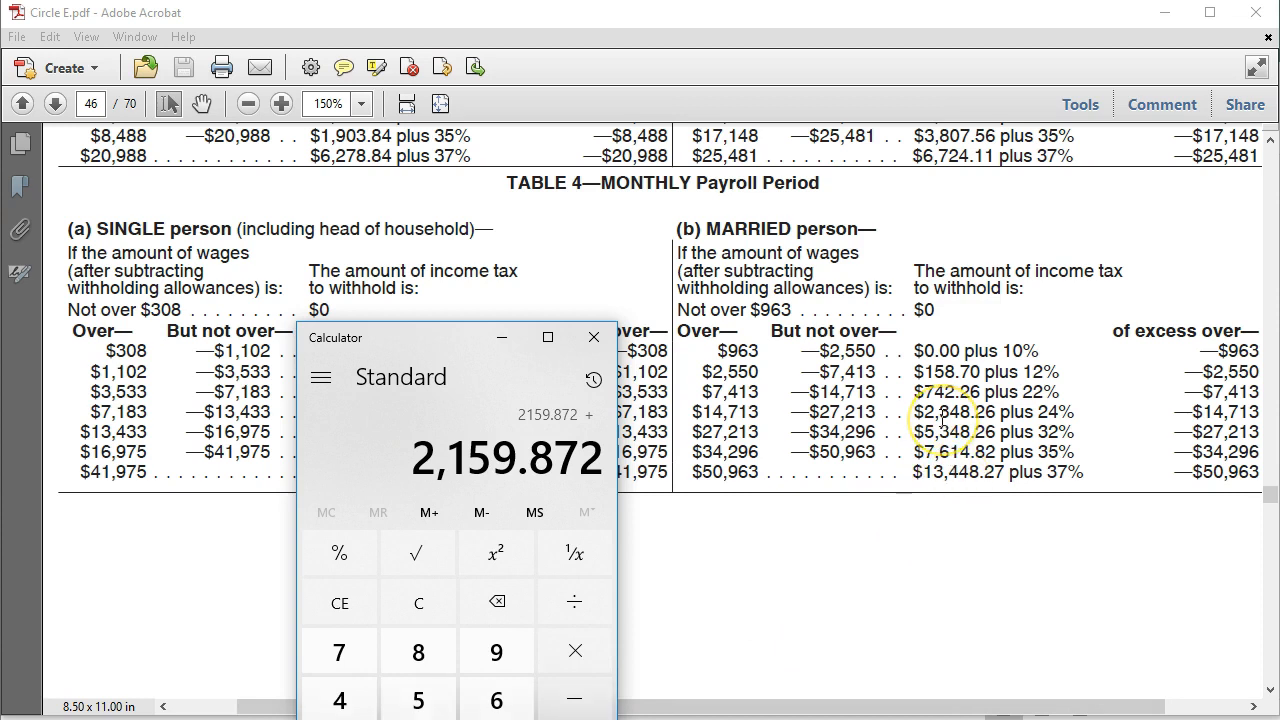
pyautogui.write('5348.26')
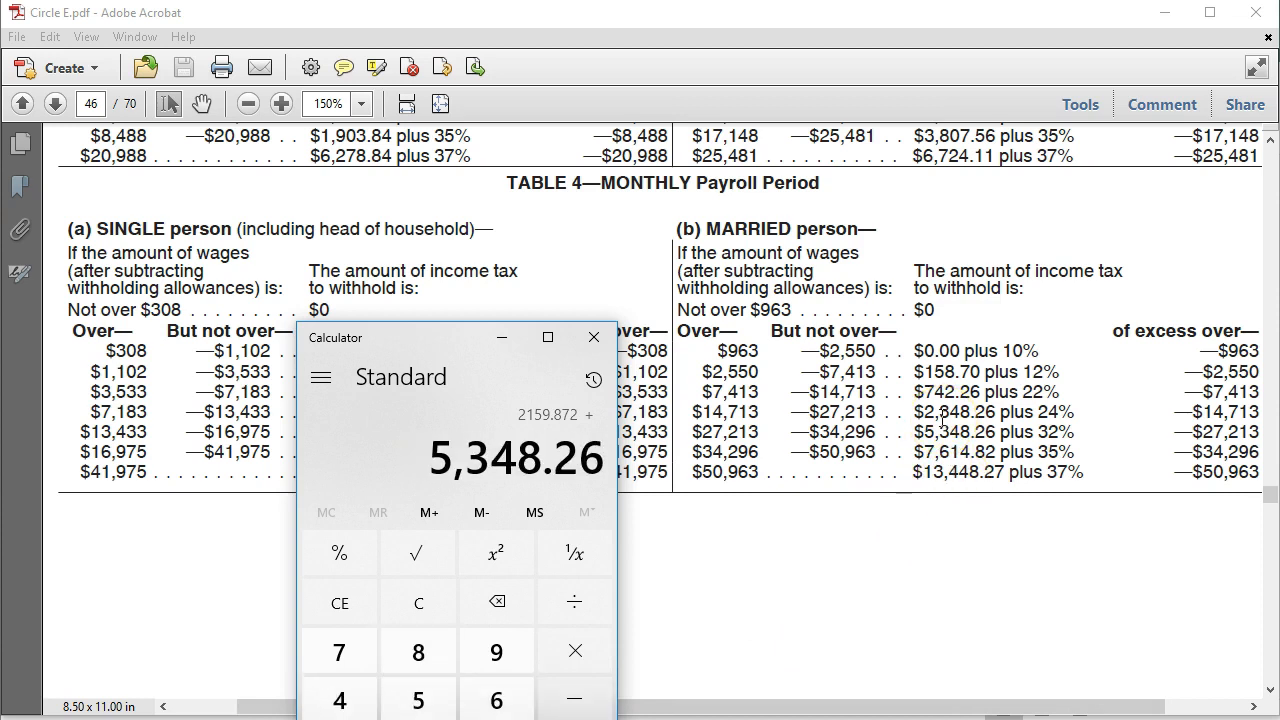
pyautogui.press('Return')
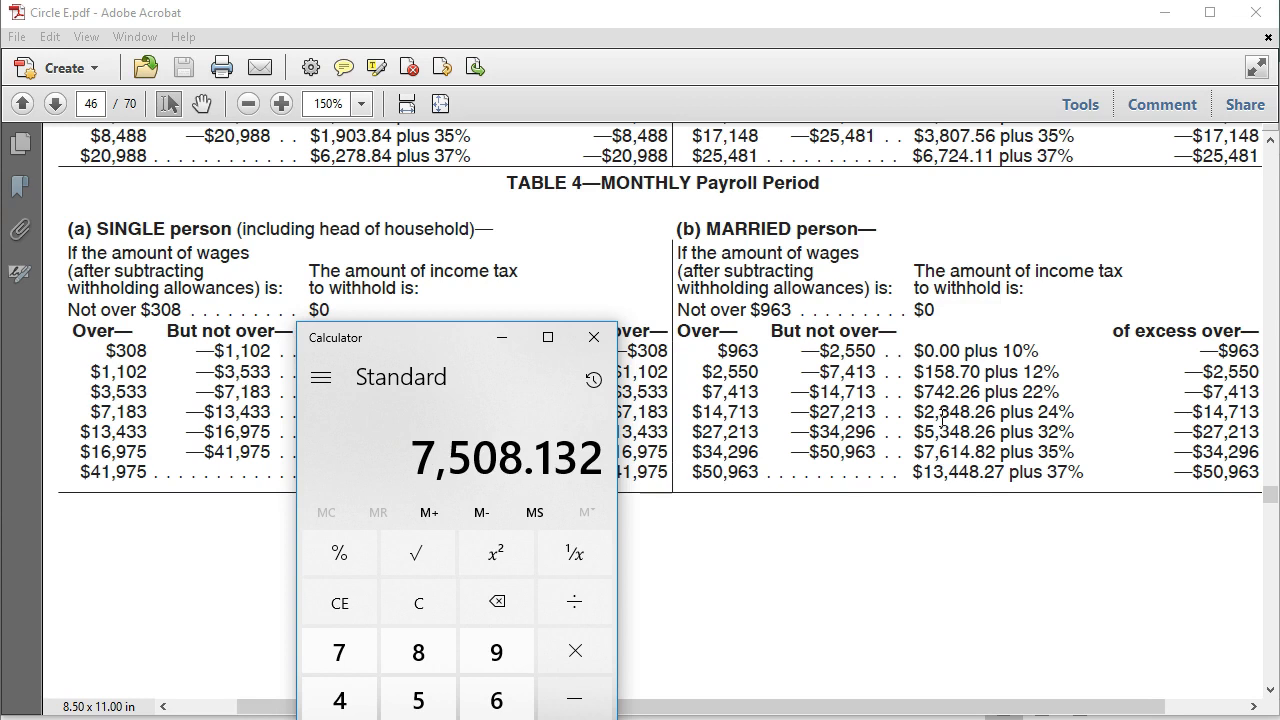
# Switch to the Excel payroll register and copy the federal income tax formula from P8 to P15.
pyautogui.moveTo(451, 340); pyautogui.dragTo(1279, 460)
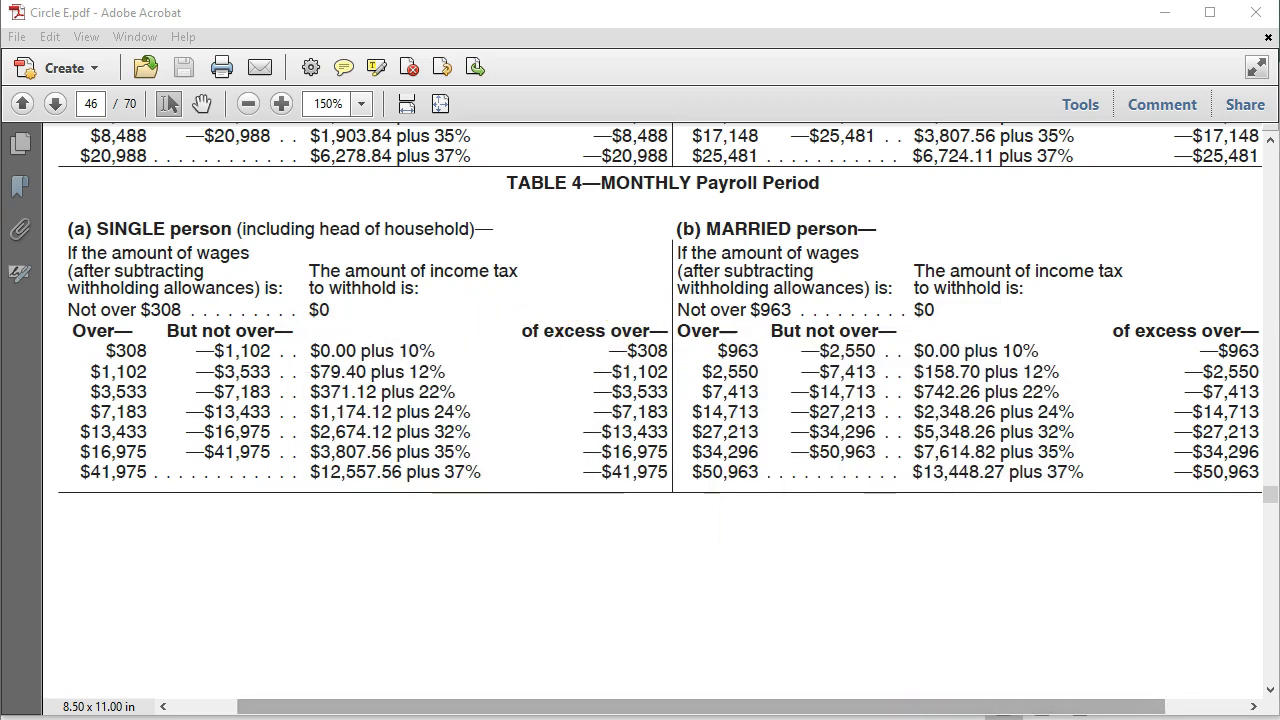
pyautogui.click(928, 719)
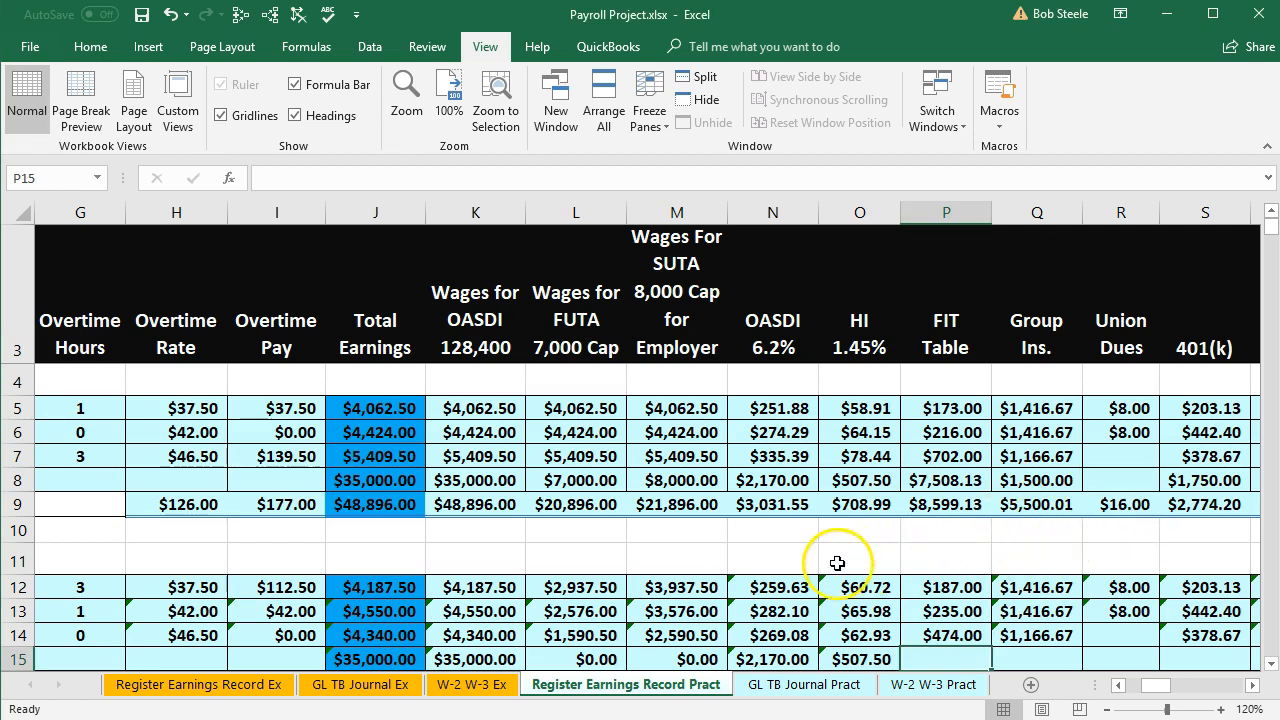
pyautogui.click(942, 480)
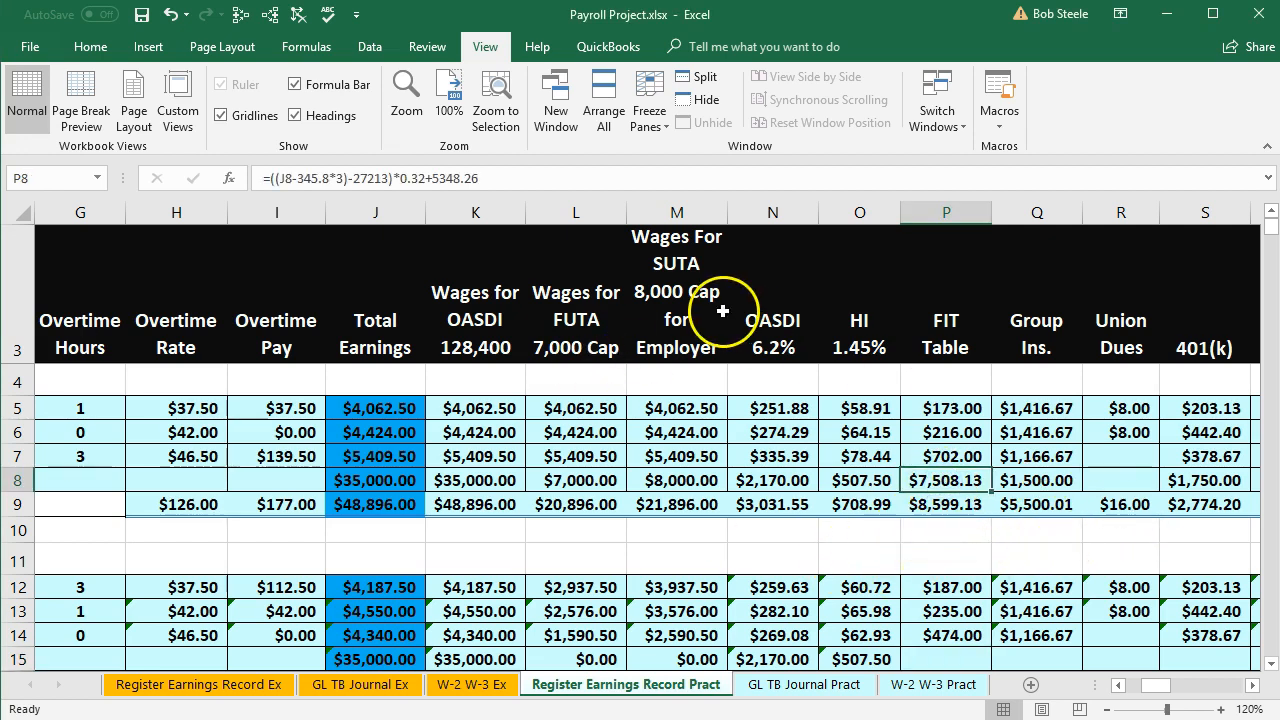
pyautogui.rightClick(954, 479)
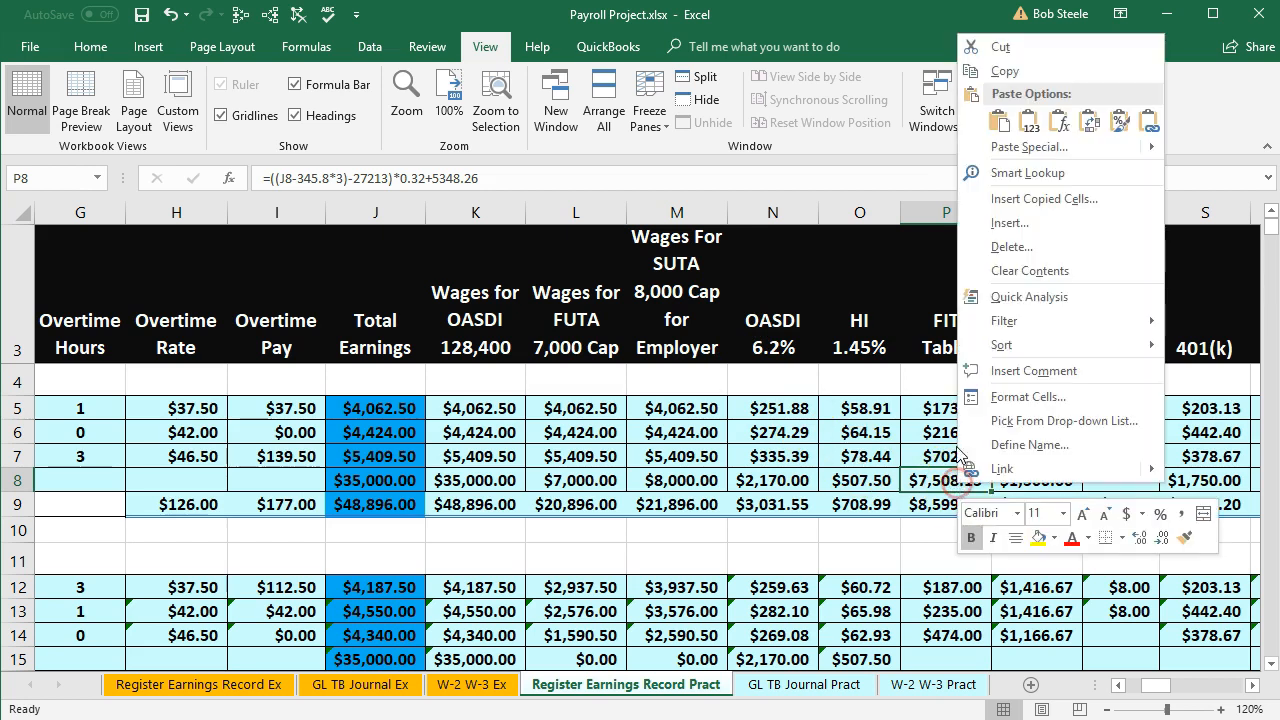
pyautogui.click(1002, 71)
pyautogui.scroll(-1, 994, 467)
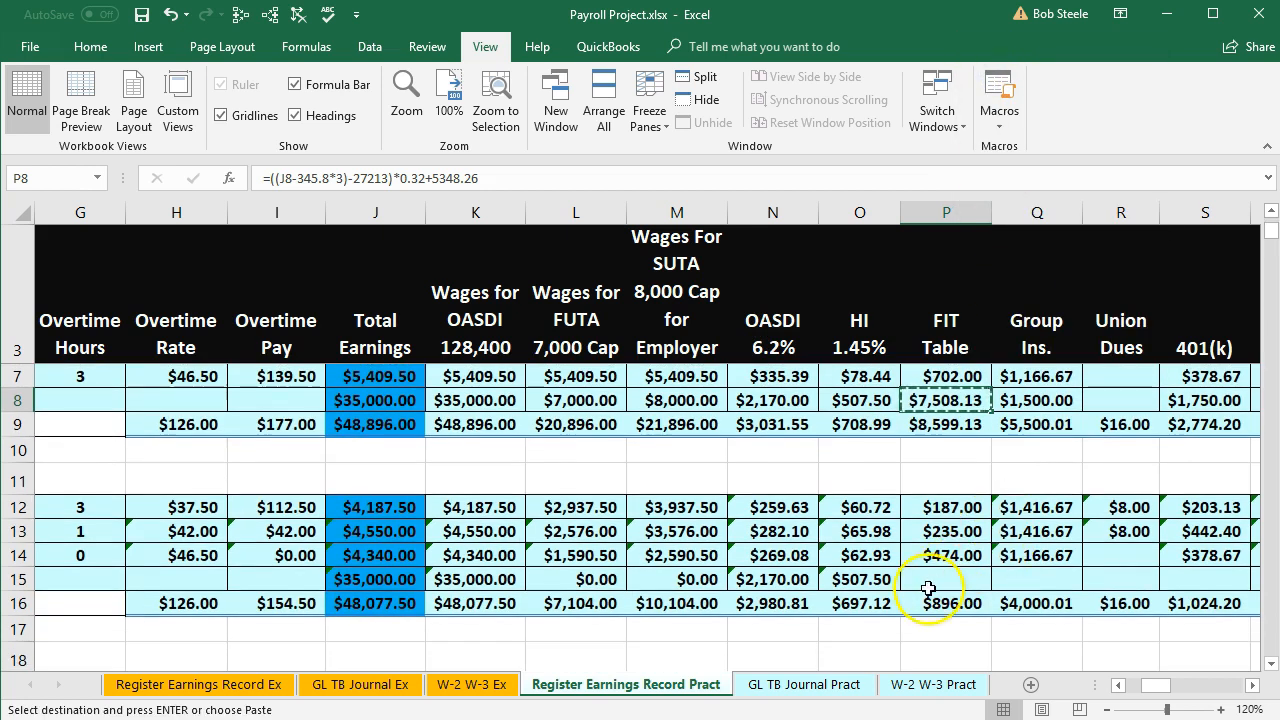
pyautogui.rightClick(930, 577)
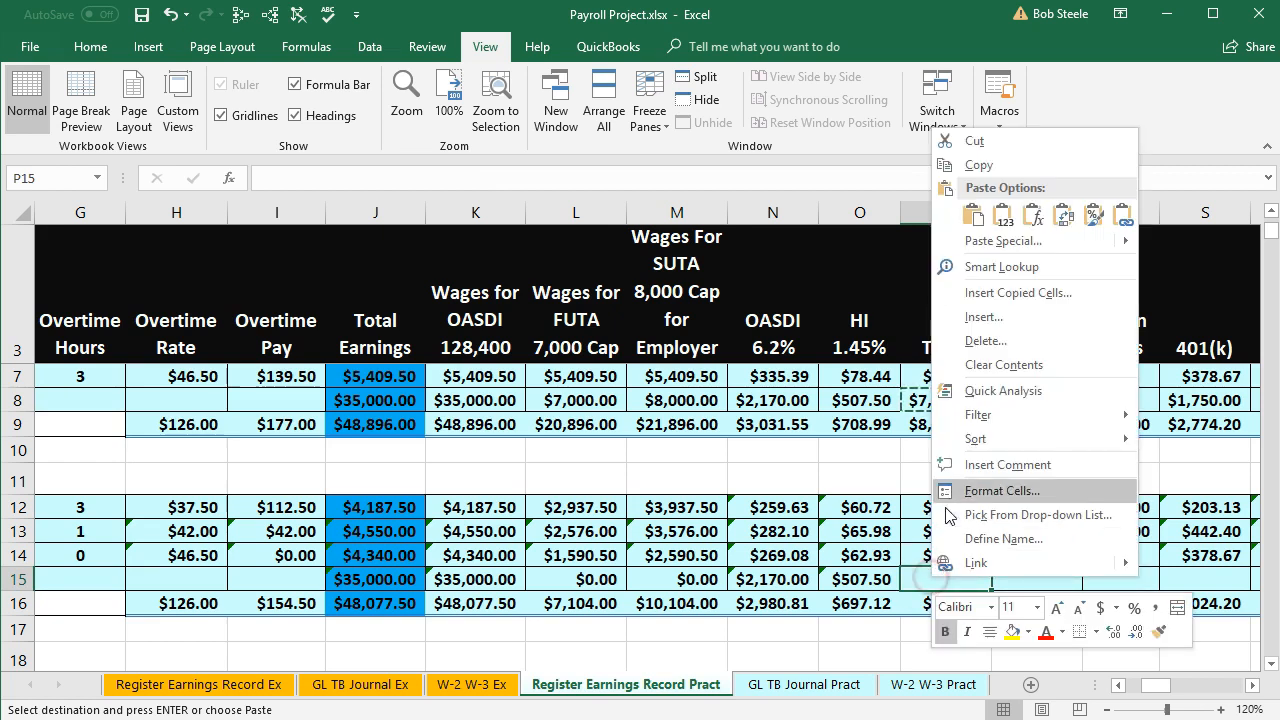
pyautogui.click(974, 214)
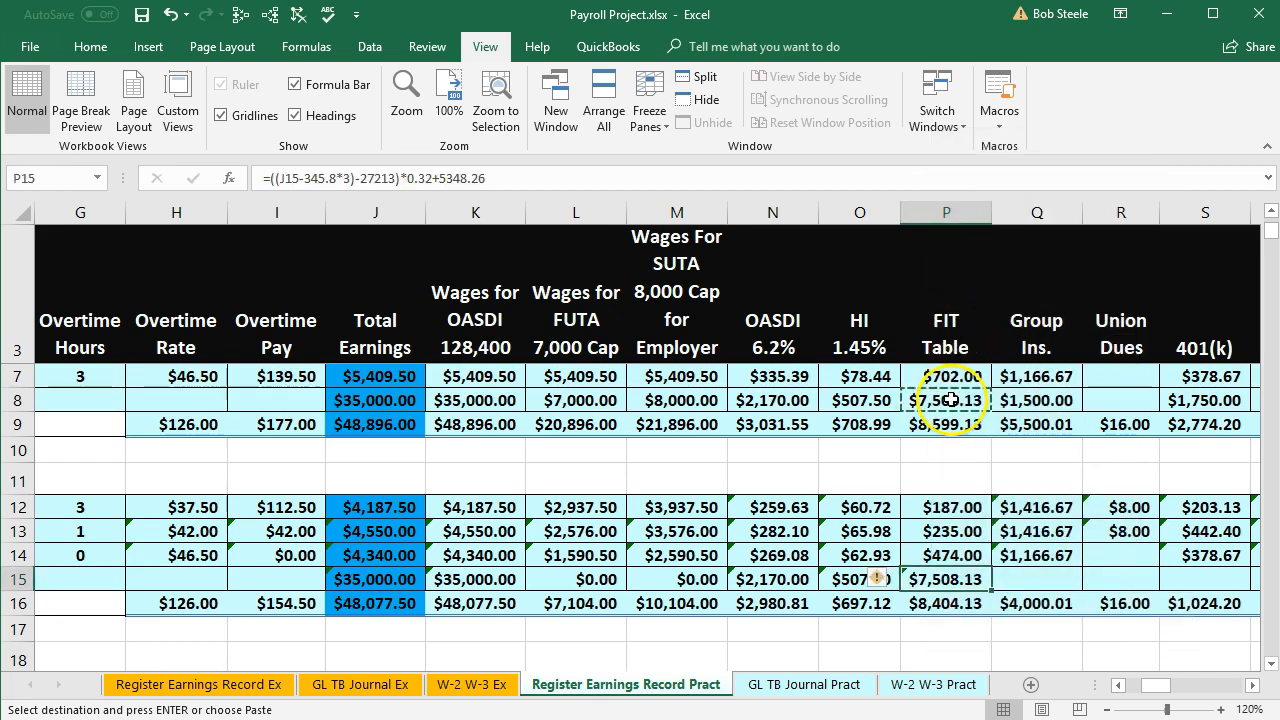
# Compare the FIT formula in P8 with the copy in P15 and review its cell references.
pyautogui.rightClick(950, 402)
pyautogui.press('Escape')
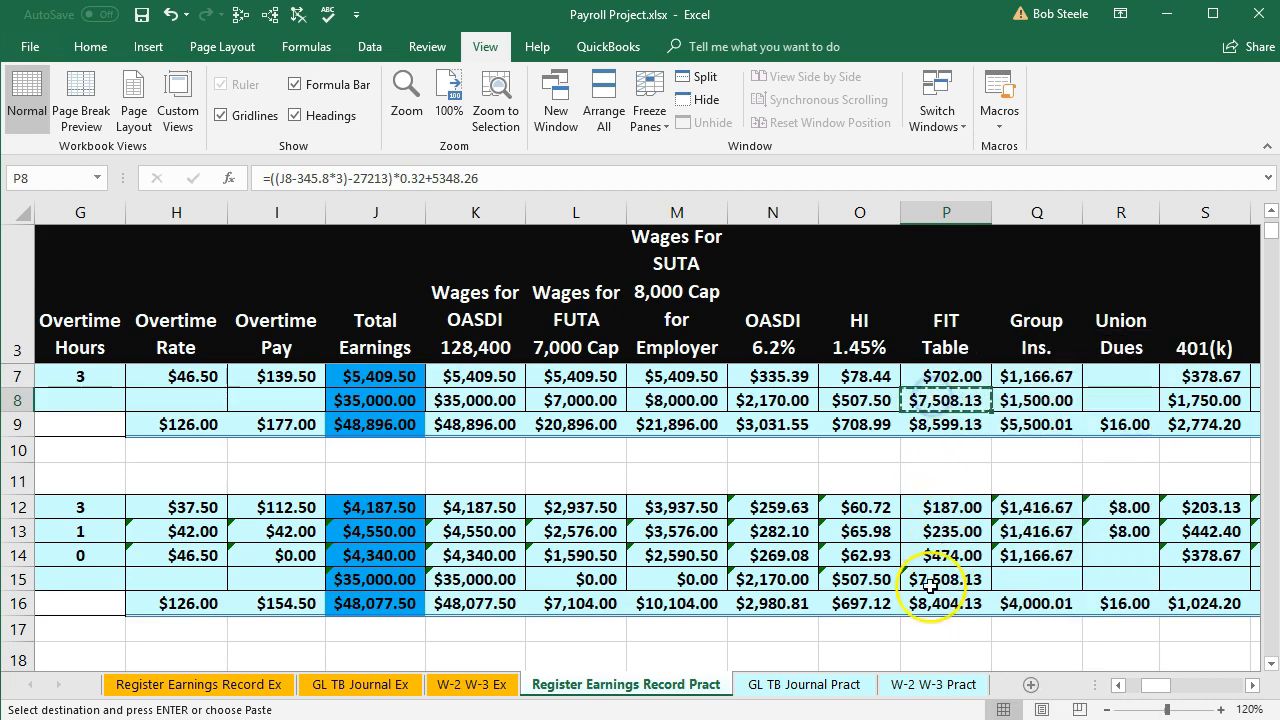
pyautogui.click(930, 580)
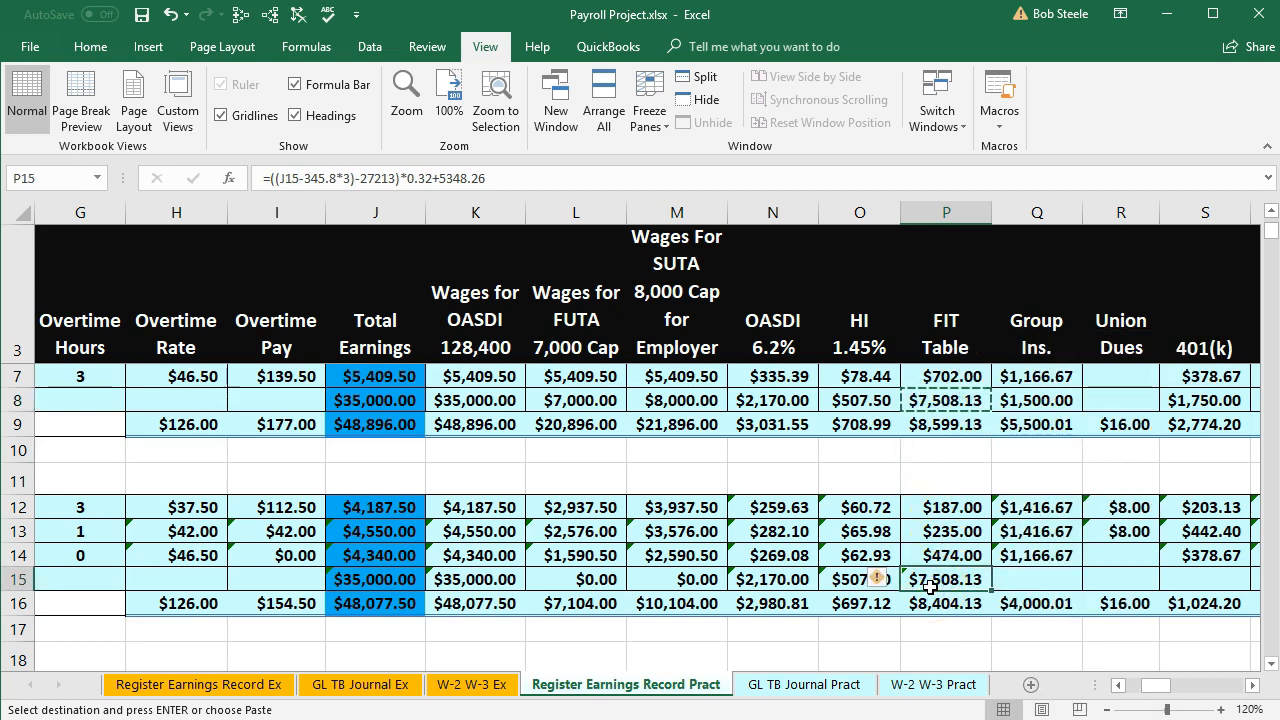
pyautogui.scroll(-1, 930, 586)
pyautogui.doubleClick(940, 506)
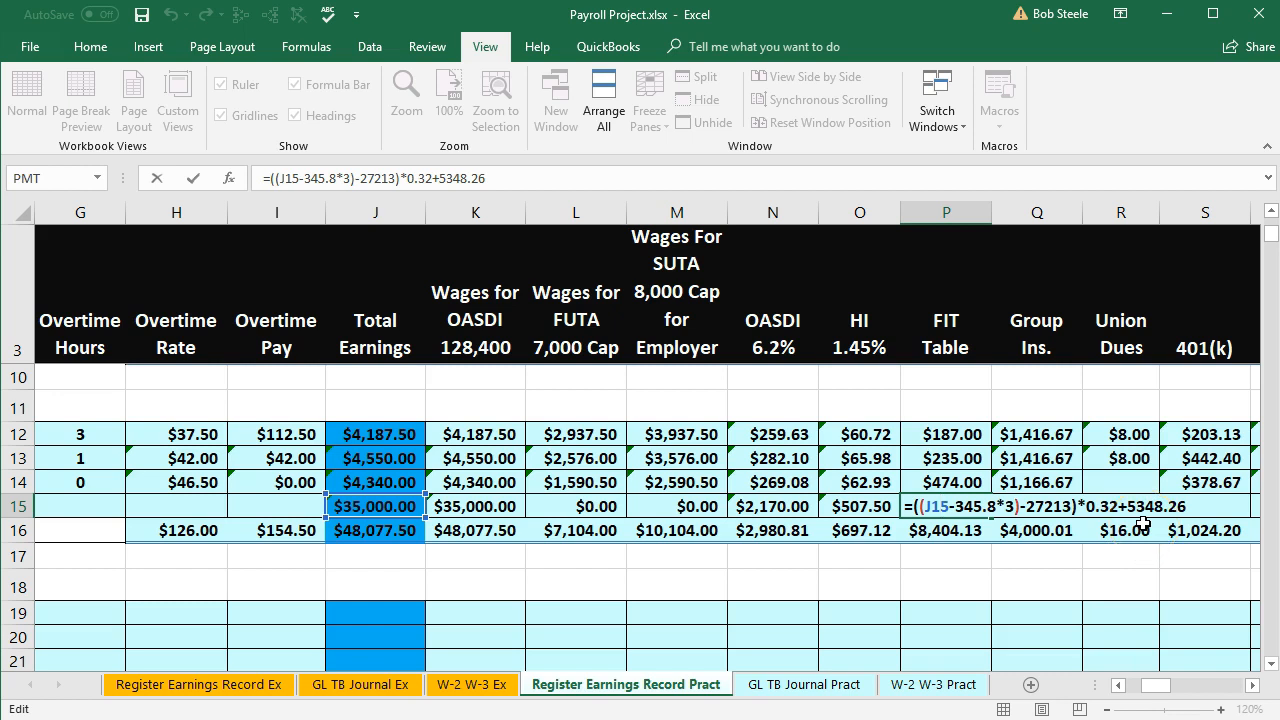
pyautogui.press('Return')
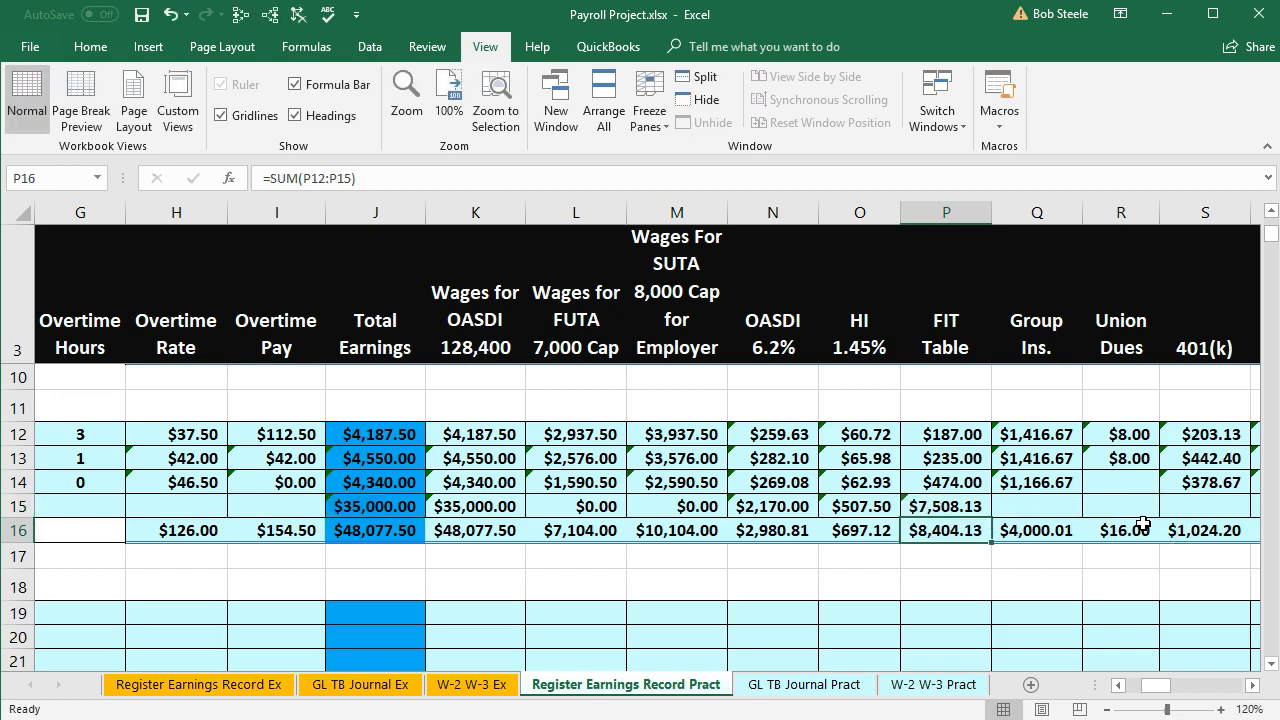
# Set the last employee's group insurance in Q15 equal to the prior period's amount with =Q8.
pyautogui.click(1070, 508)
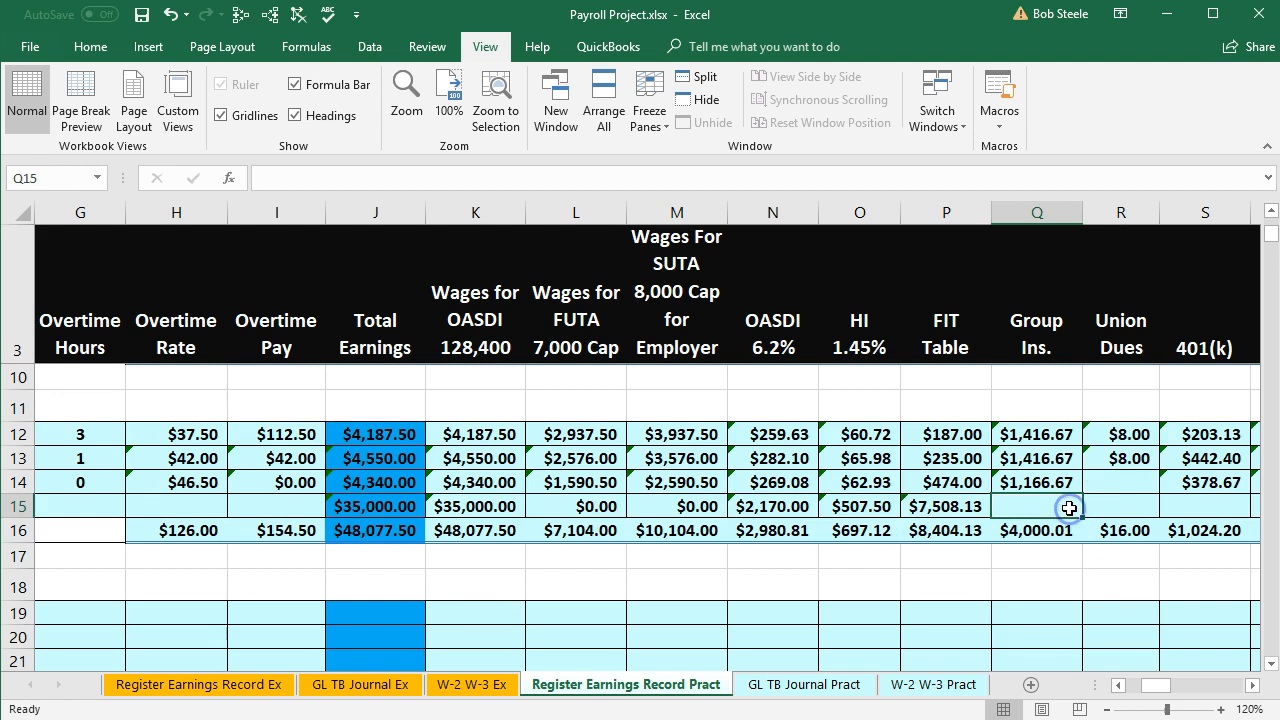
pyautogui.write('=')
pyautogui.scroll(2, 1070, 508)
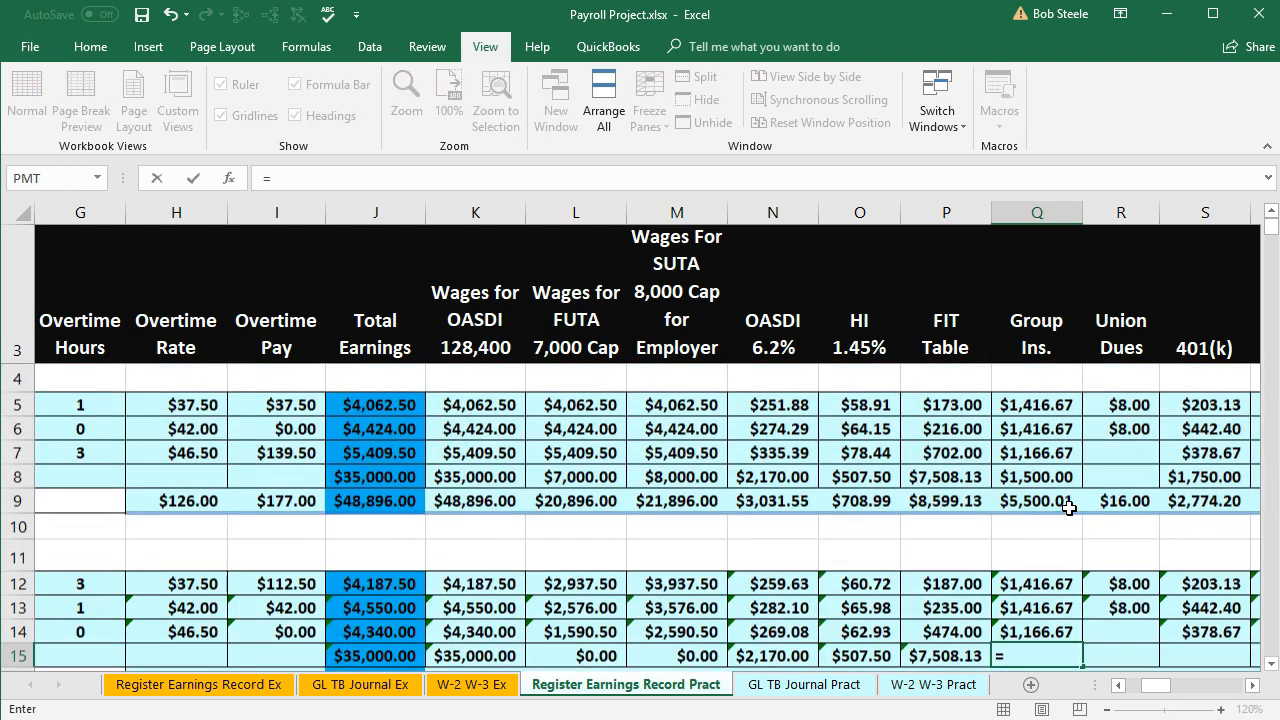
pyautogui.click(1044, 482)
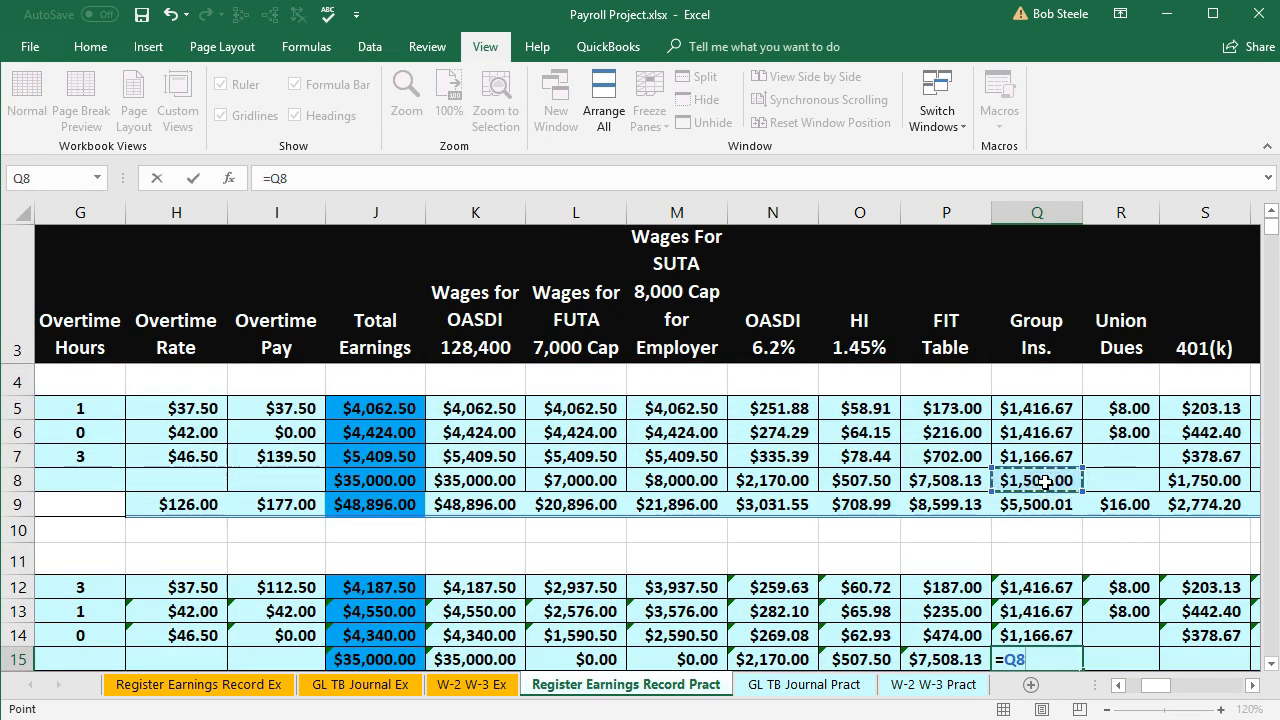
pyautogui.press('Tab')
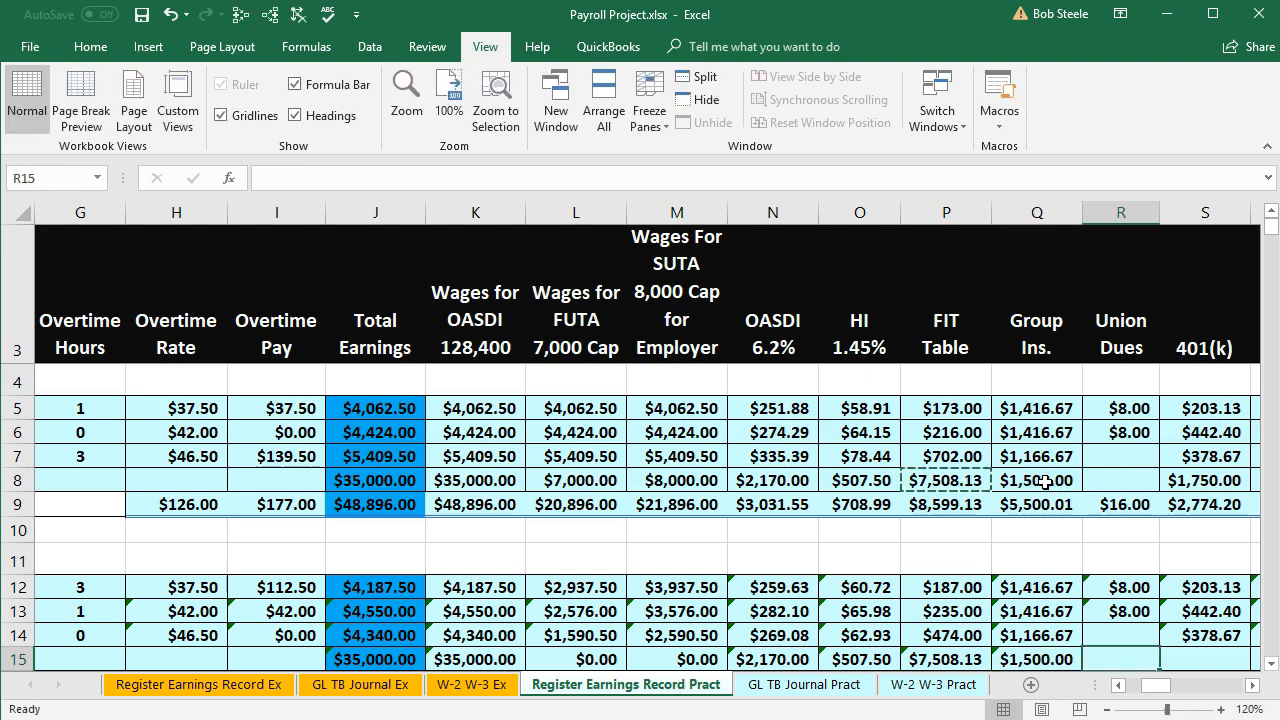
# Leave union dues empty in row 15 and set the 401(k) deduction in S15 to =S8.
pyautogui.scroll(-1, 1044, 482)
pyautogui.press('Tab')
pyautogui.scroll(1, 1044, 482)
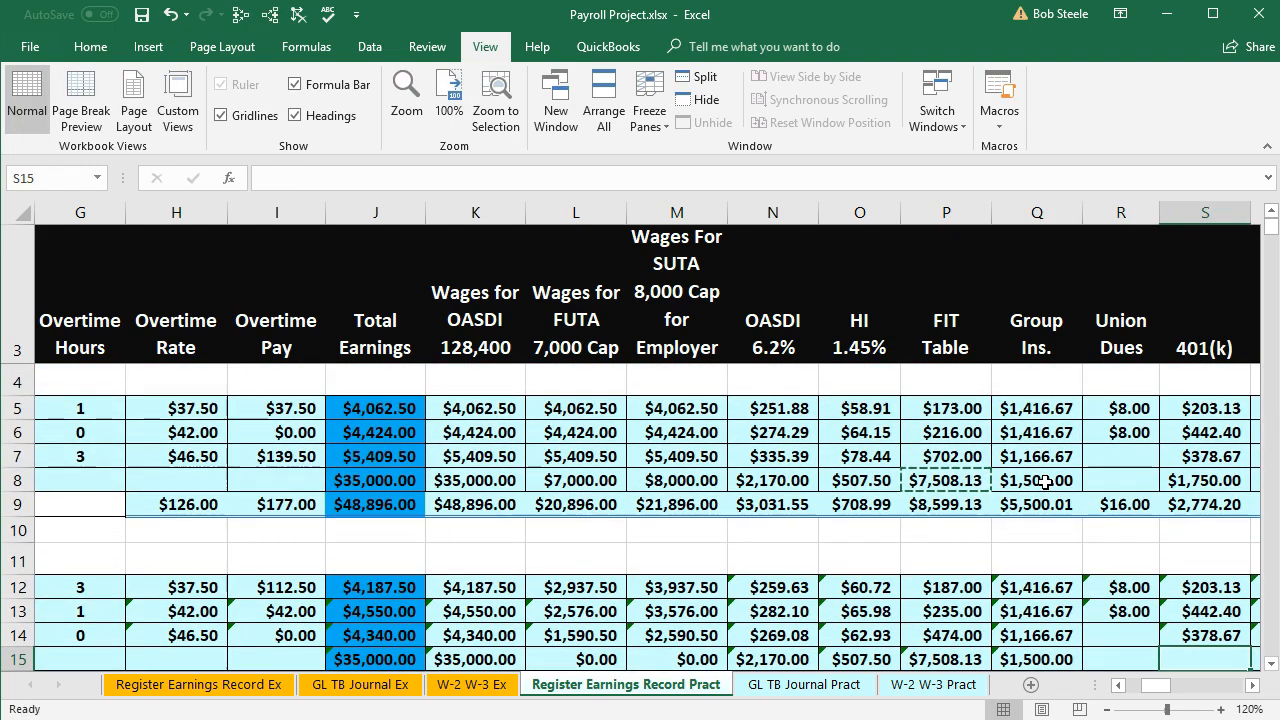
pyautogui.write('=')
pyautogui.click(1195, 480)
pyautogui.press('Return')
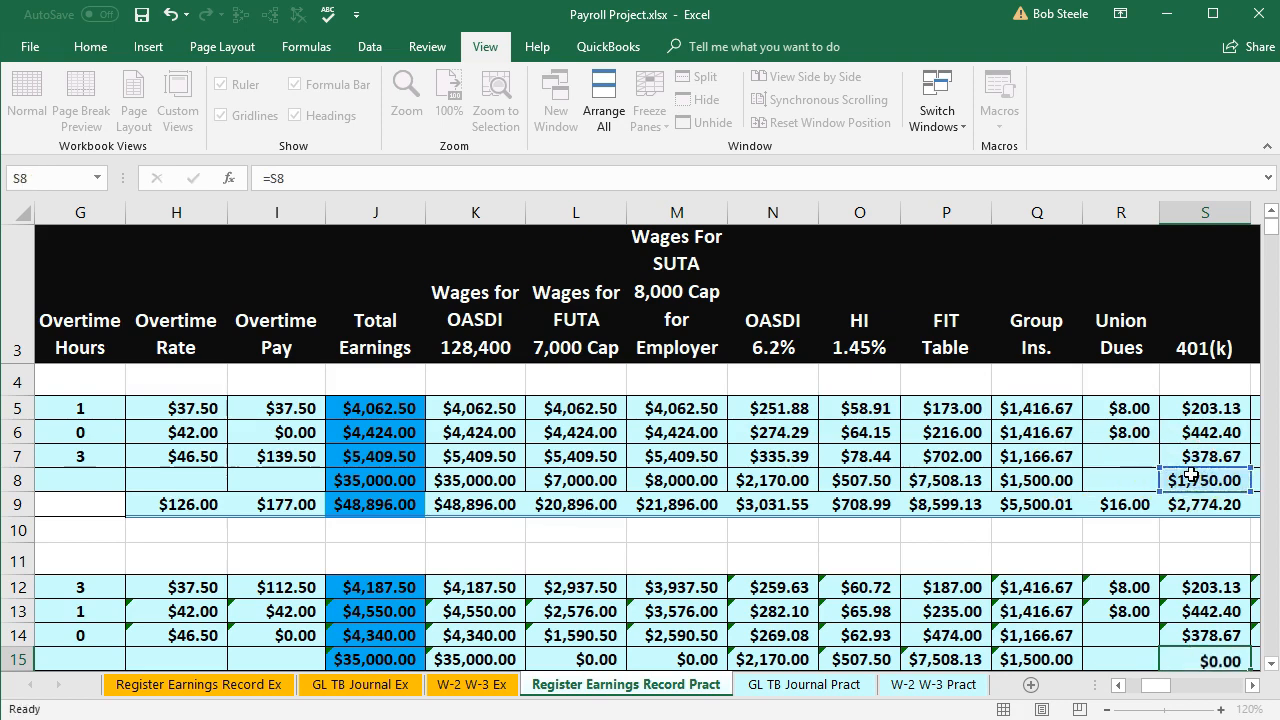
pyautogui.press('Tab')
# Calculate the last employee's net paid in T15 with =J15-SUM(N15:S15), accepting the closing parenthesis correction.
pyautogui.scroll(-1, 1192, 476)
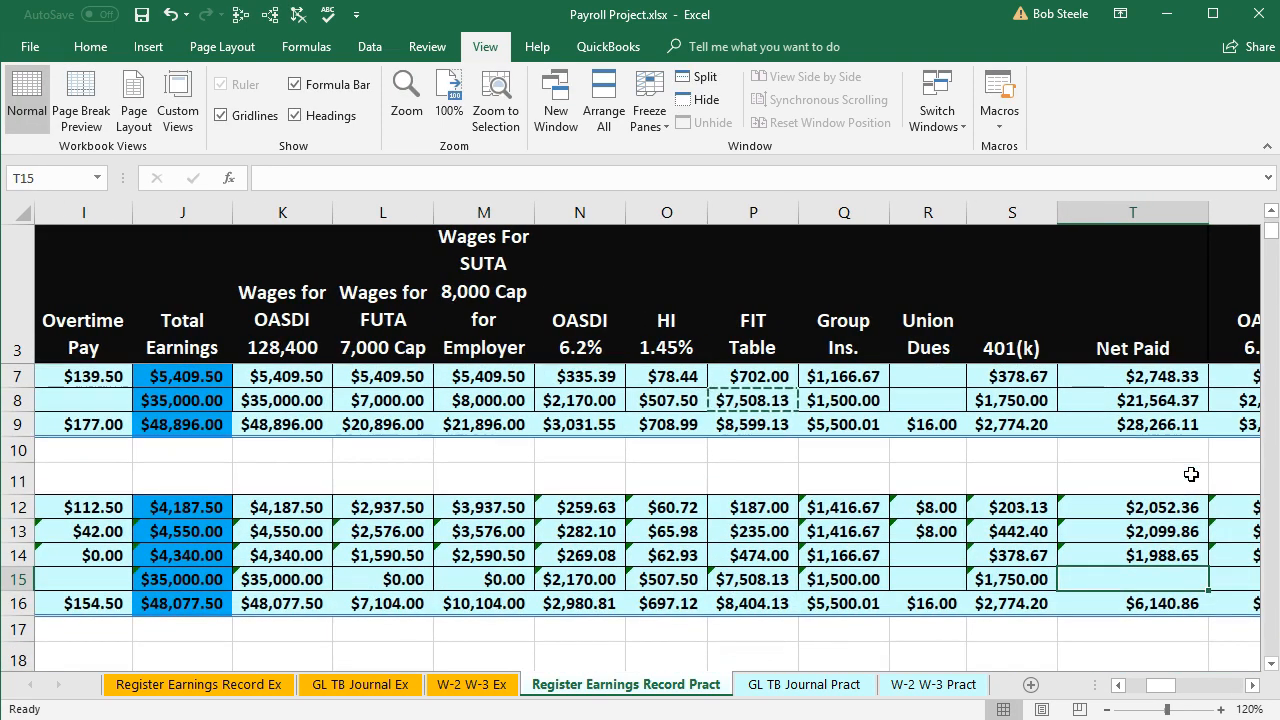
pyautogui.click(1272, 664)
pyautogui.click(1272, 664)
pyautogui.click(1272, 664)
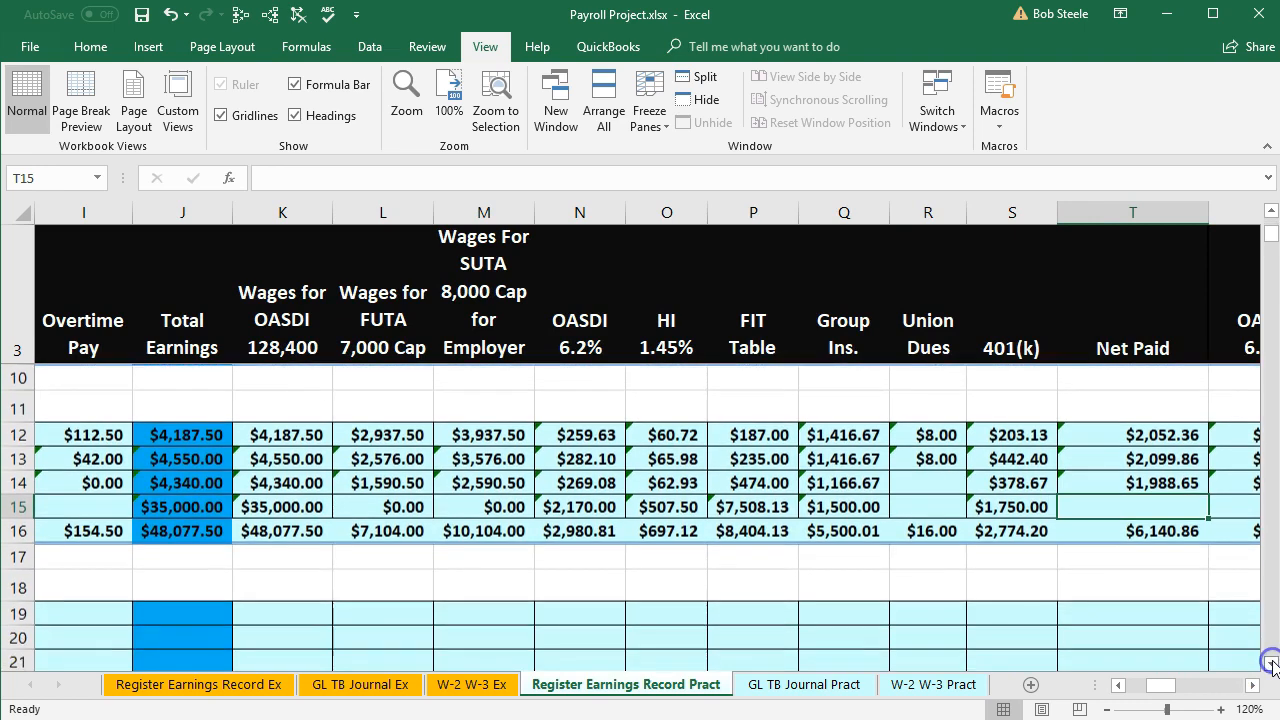
pyautogui.click(1272, 664)
pyautogui.click(1272, 664)
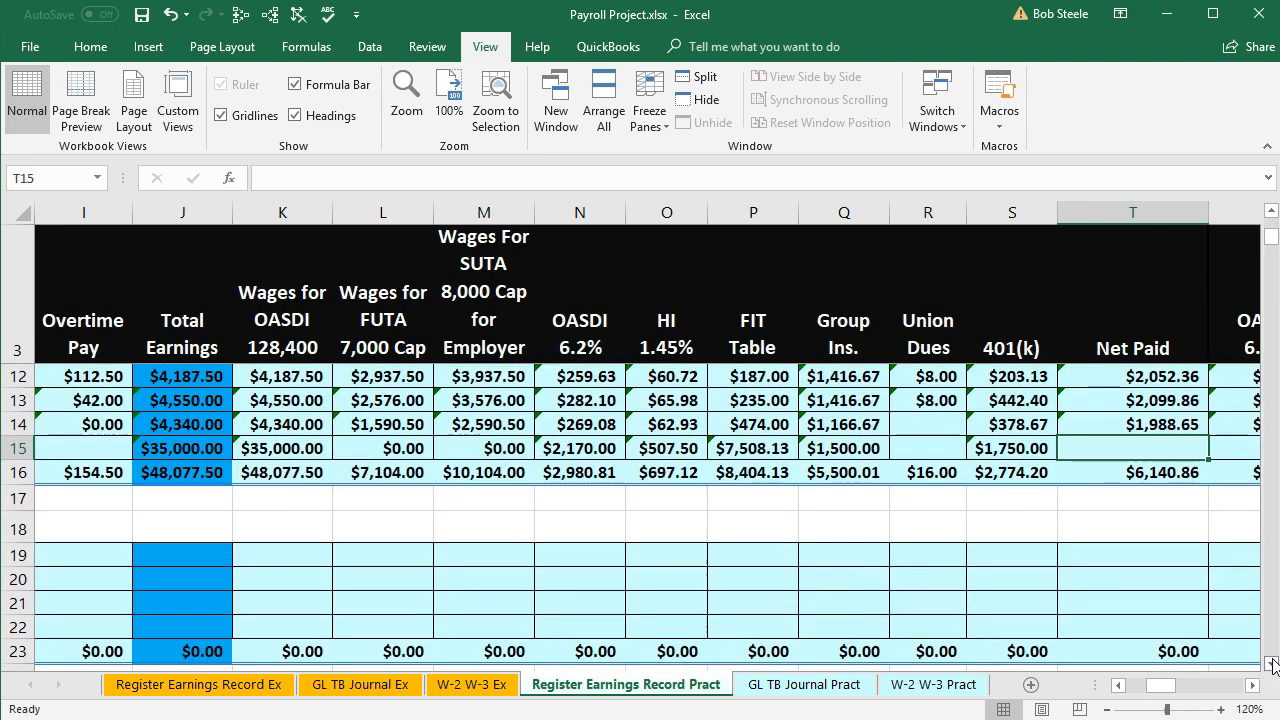
pyautogui.write('=')
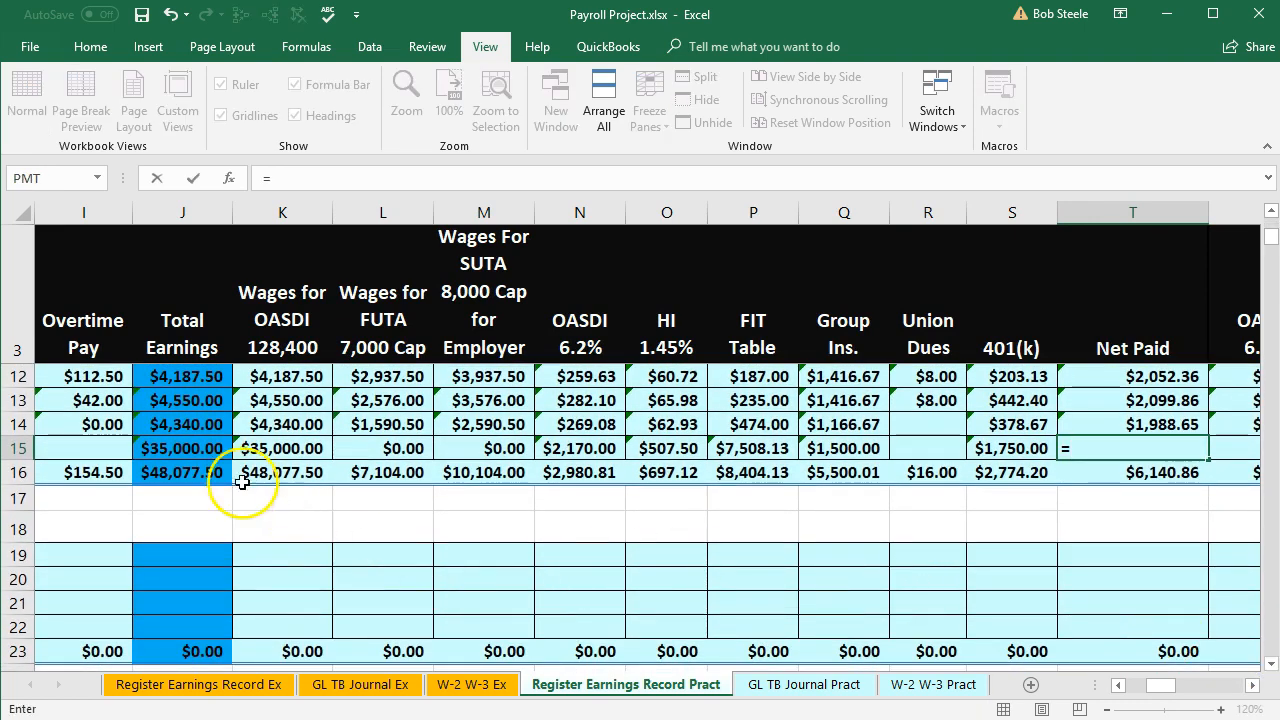
pyautogui.click(186, 449)
pyautogui.write('-')
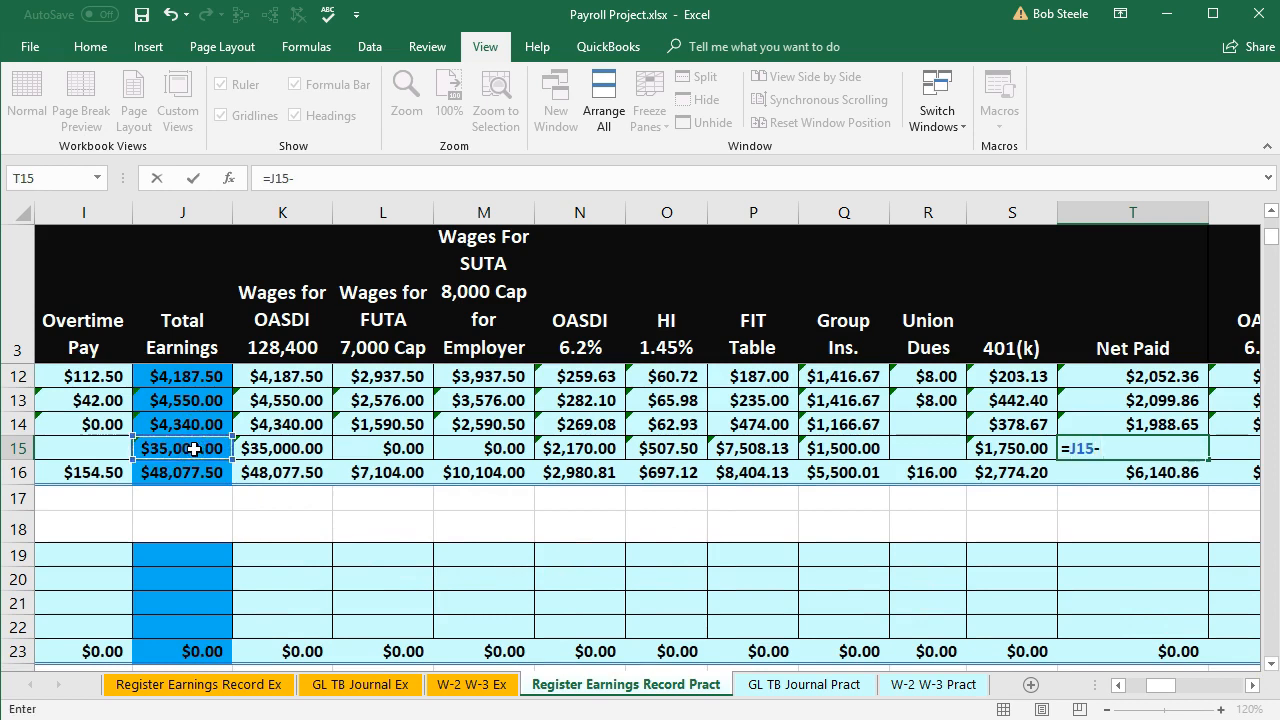
pyautogui.write('sum')
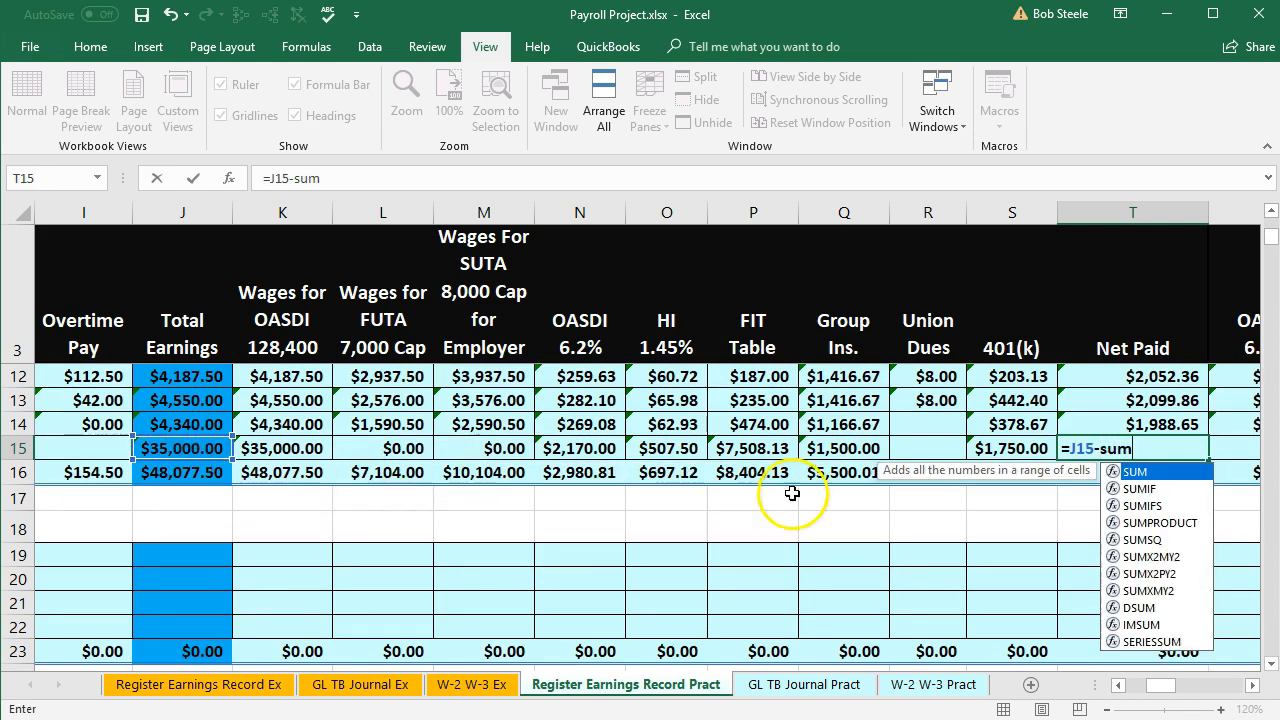
pyautogui.press('Tab')
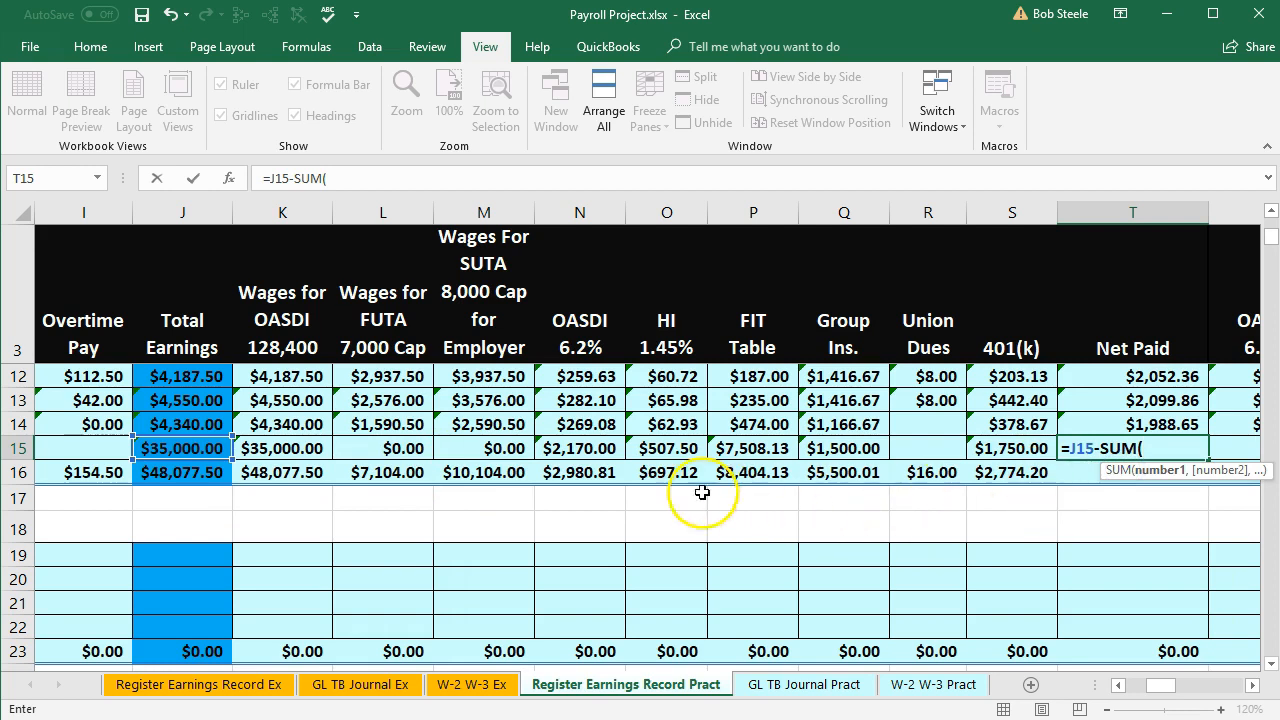
pyautogui.moveTo(580, 448); pyautogui.dragTo(992, 448)
pyautogui.press('Return')
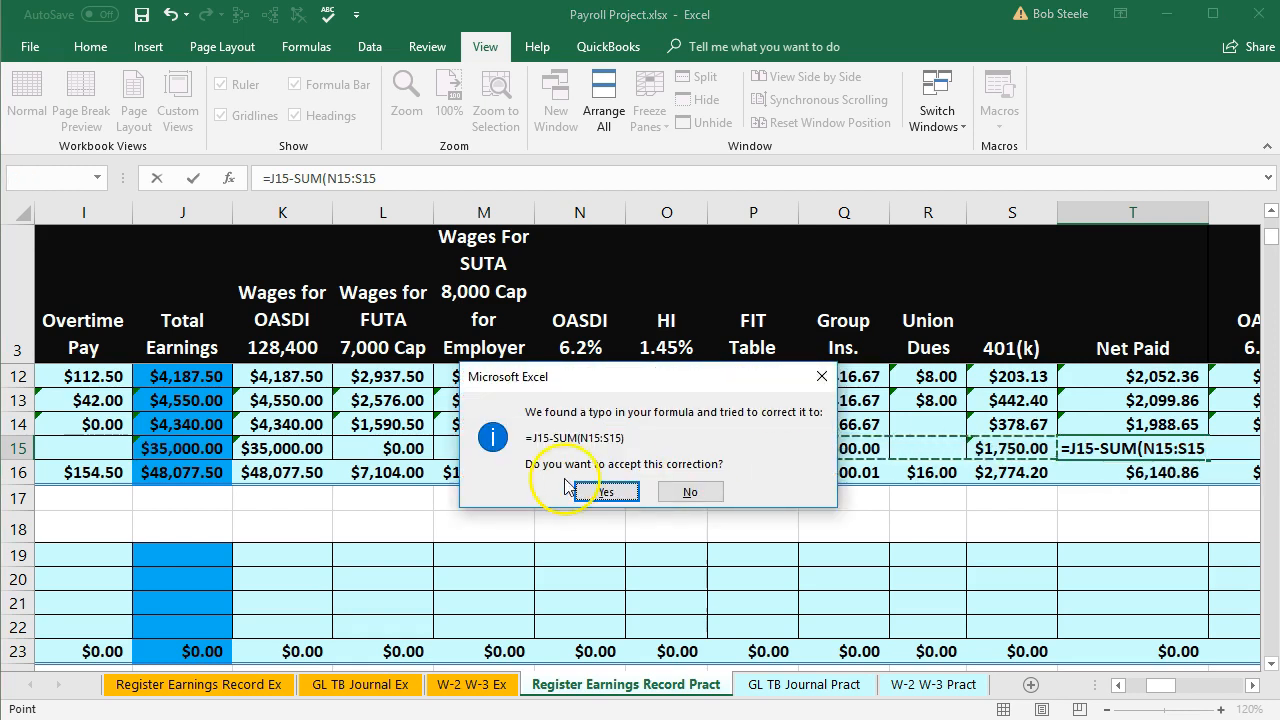
pyautogui.click(606, 491)
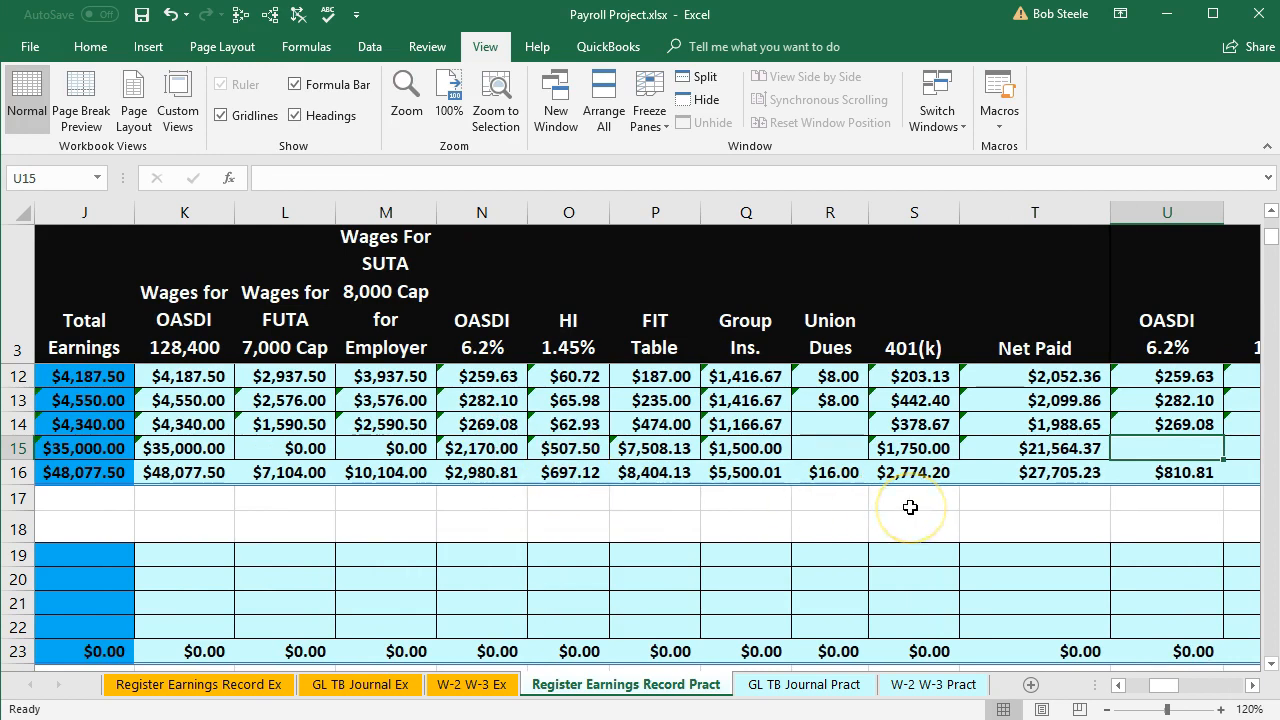
# Calculate the employer OASDI in U15 with =K15*.062.
pyautogui.write('=')
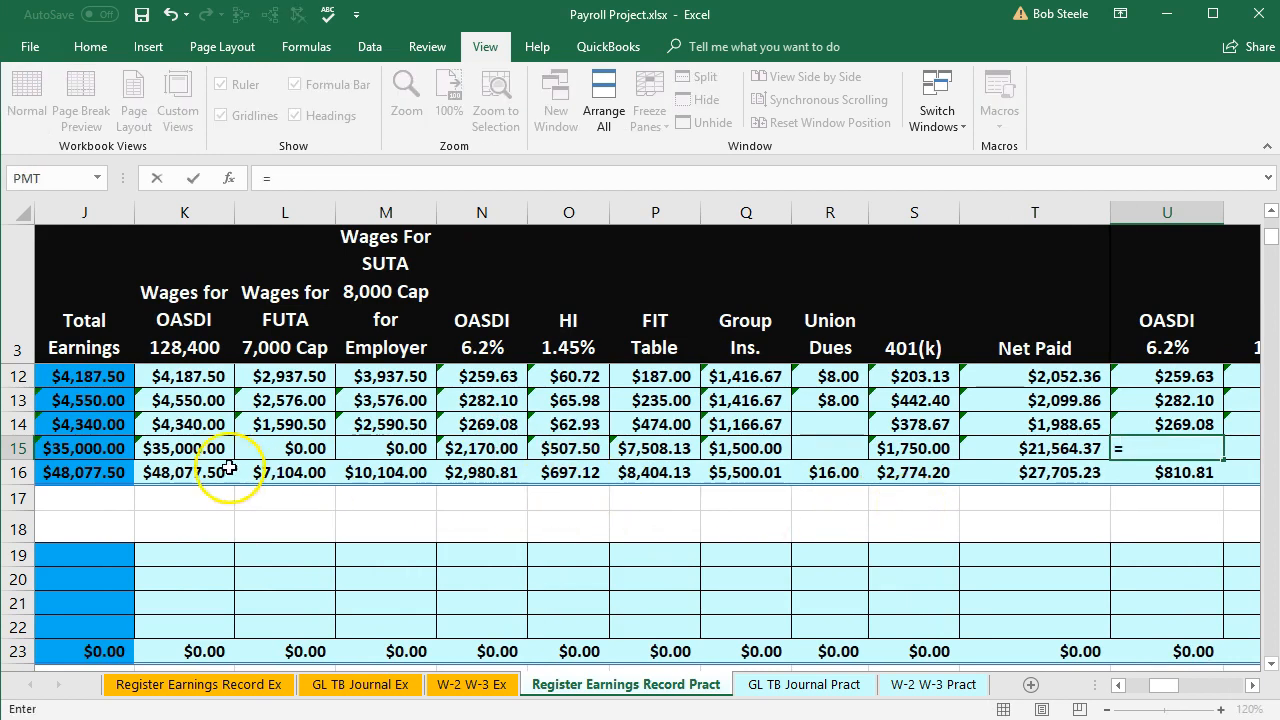
pyautogui.click(200, 449)
pyautogui.write('*')
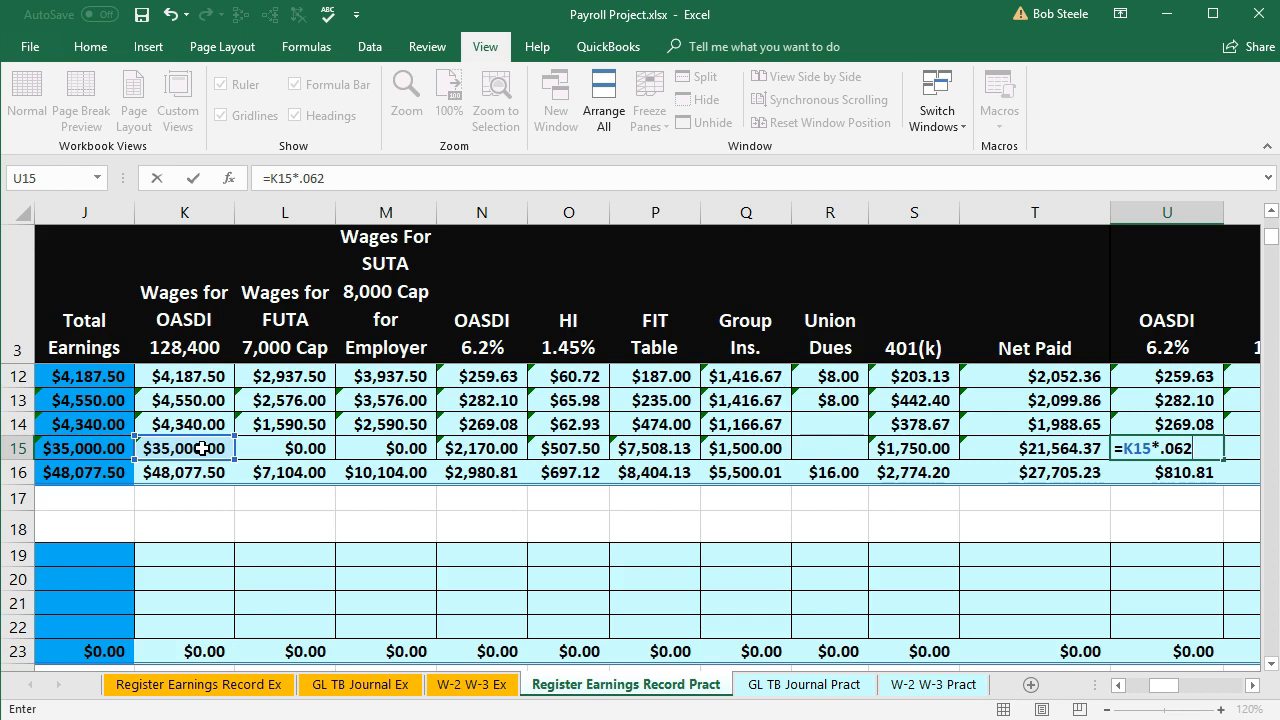
pyautogui.press('Tab')
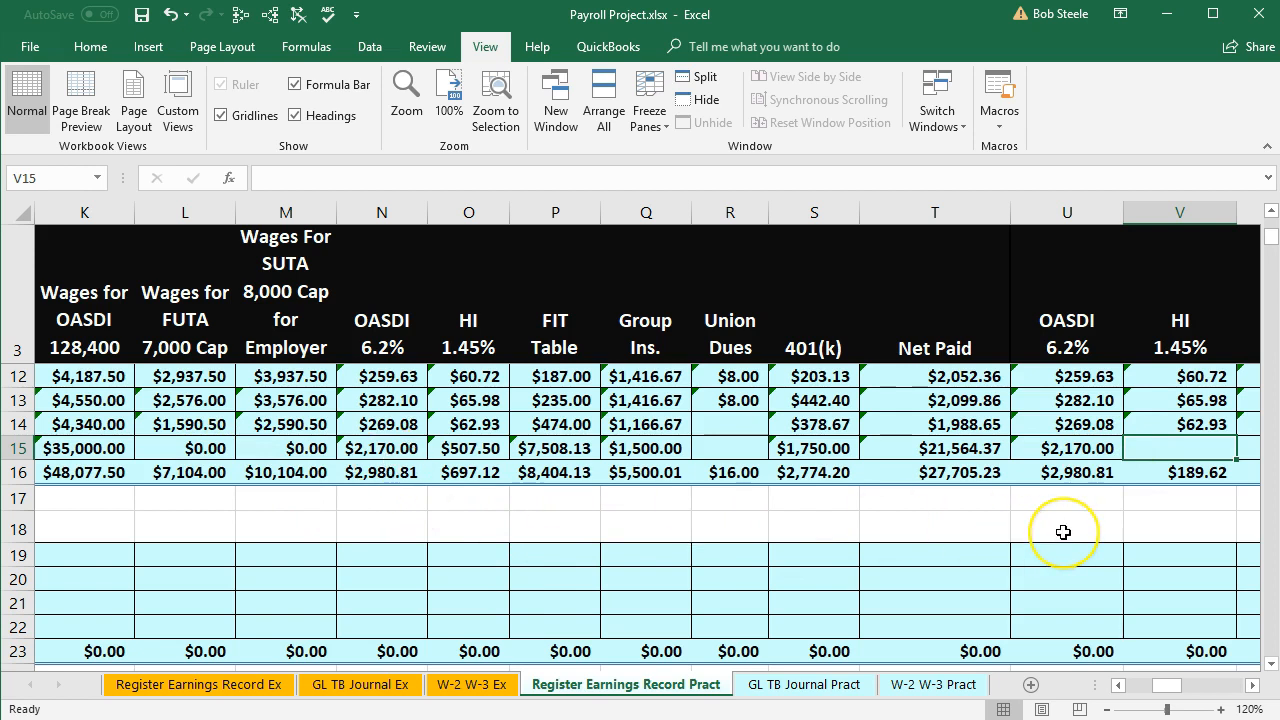
# Calculate the last employee's employer HI in V15 from total earnings with =J15*.0145.
pyautogui.write('=')
pyautogui.press('Left')
pyautogui.press('Left')
pyautogui.press('Left')
pyautogui.press('Left')
pyautogui.press('Left')
pyautogui.press('Left')
pyautogui.press('Left')
pyautogui.press('Left')
pyautogui.press('Left')
pyautogui.press('Left')
pyautogui.press('Left')
pyautogui.press('Left')
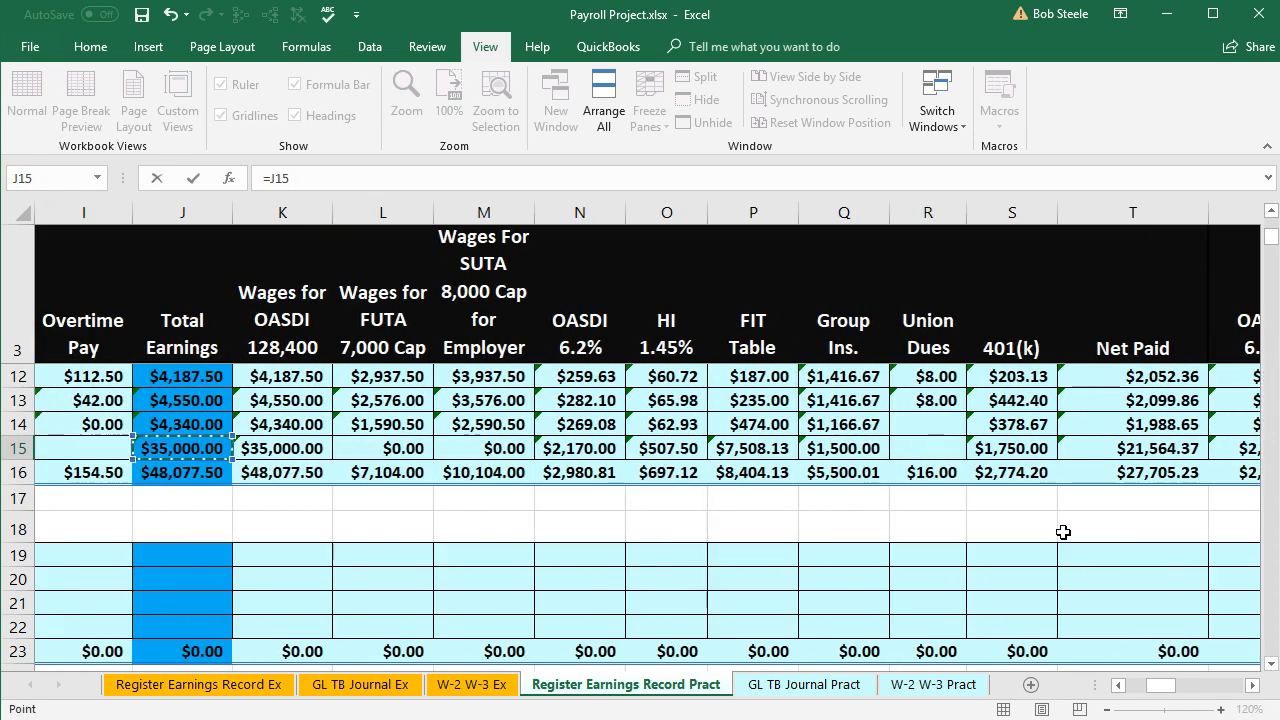
pyautogui.write('*')
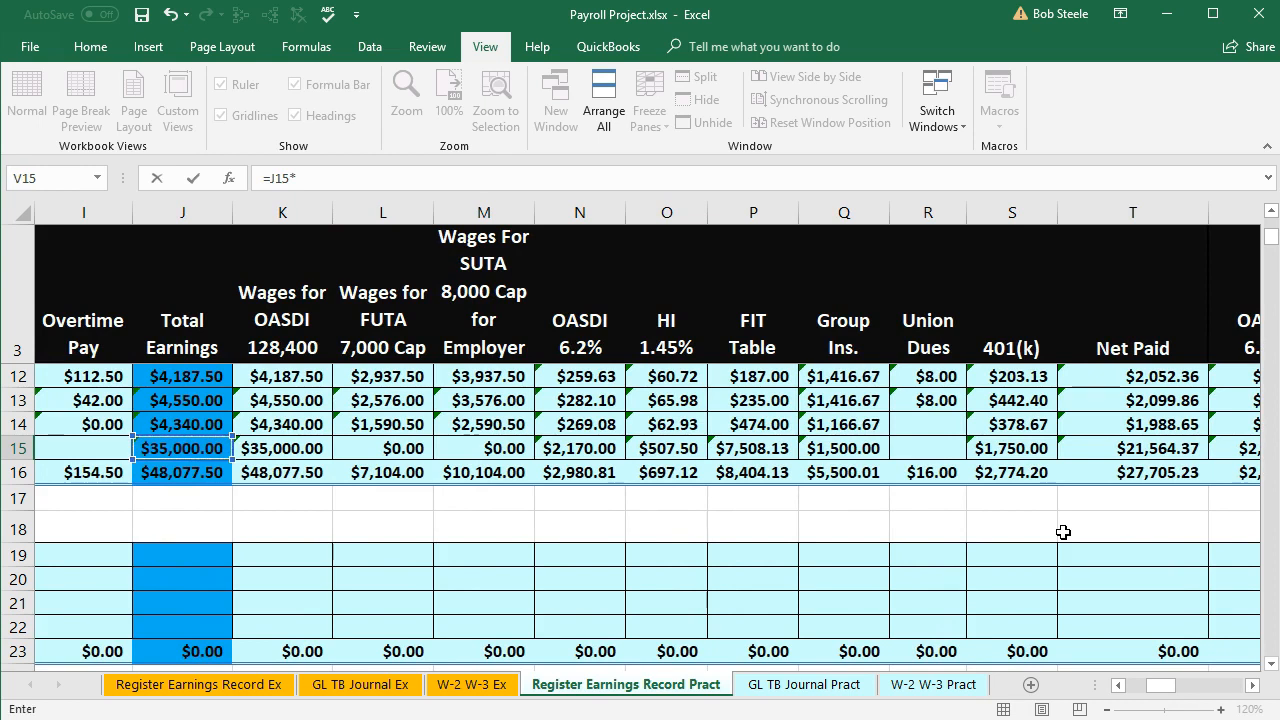
pyautogui.click(1253, 685)
pyautogui.click(1256, 685)
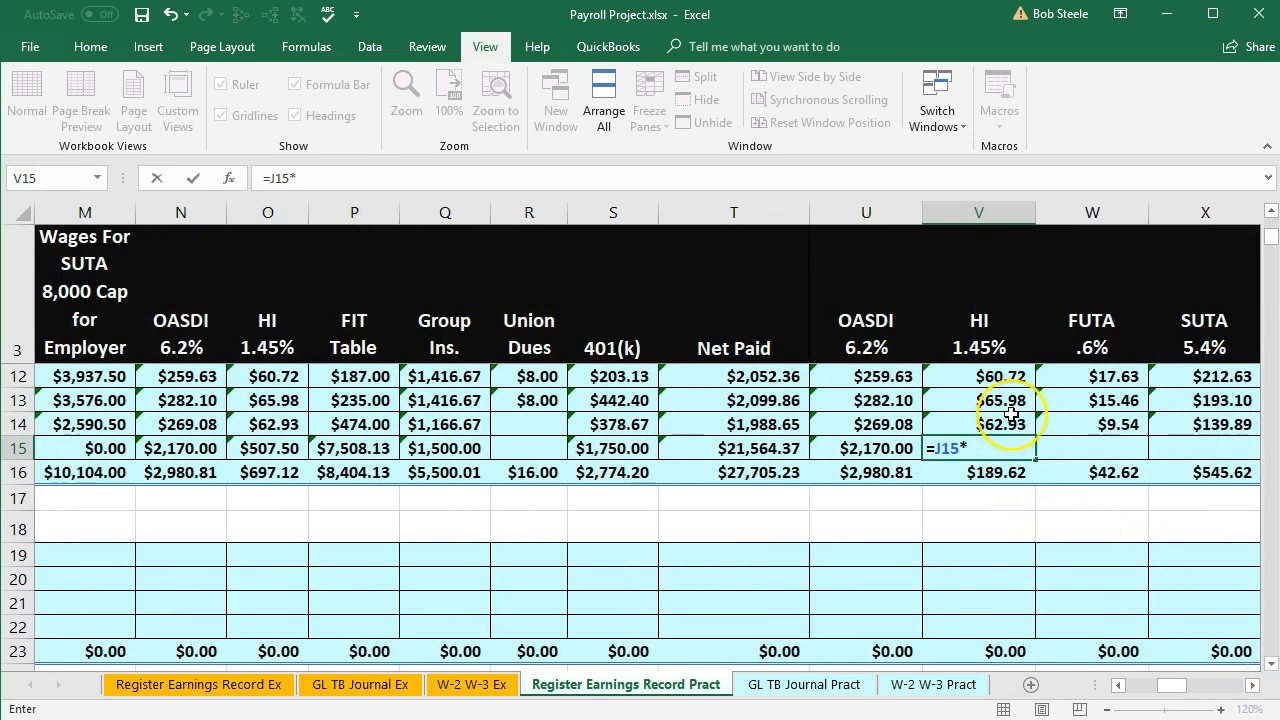
pyautogui.write('.0145')
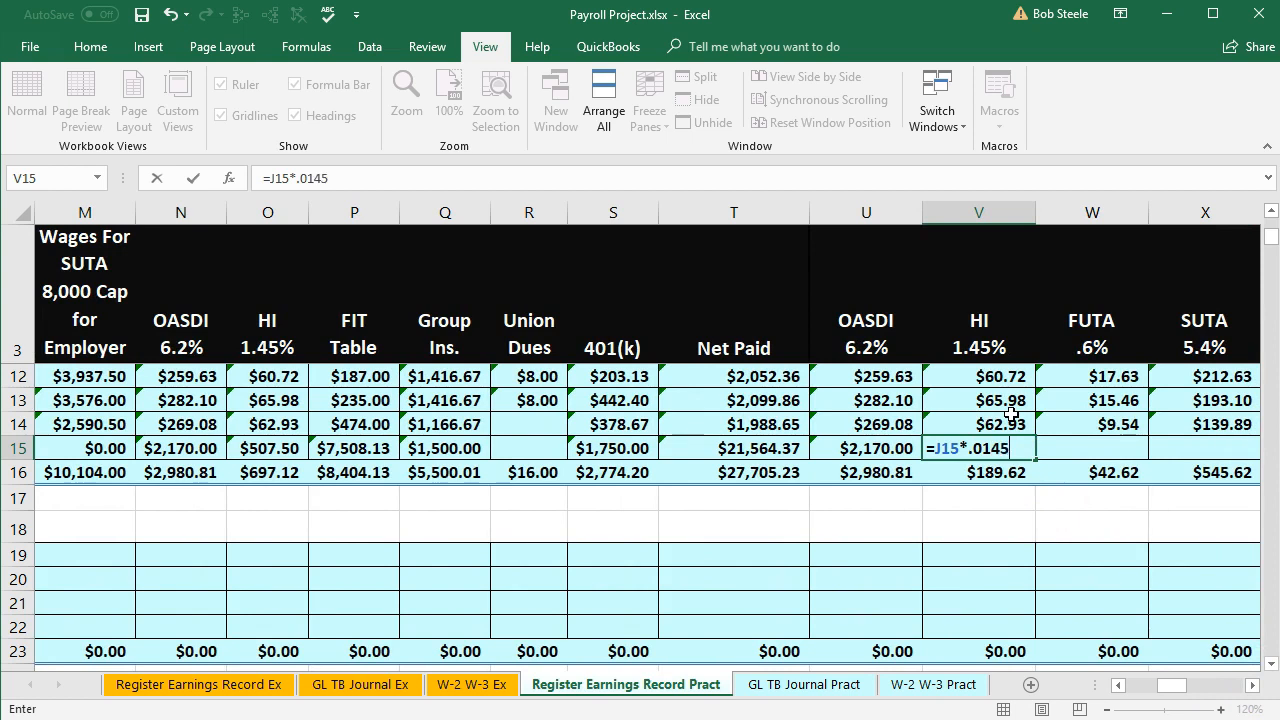
pyautogui.press('Tab')
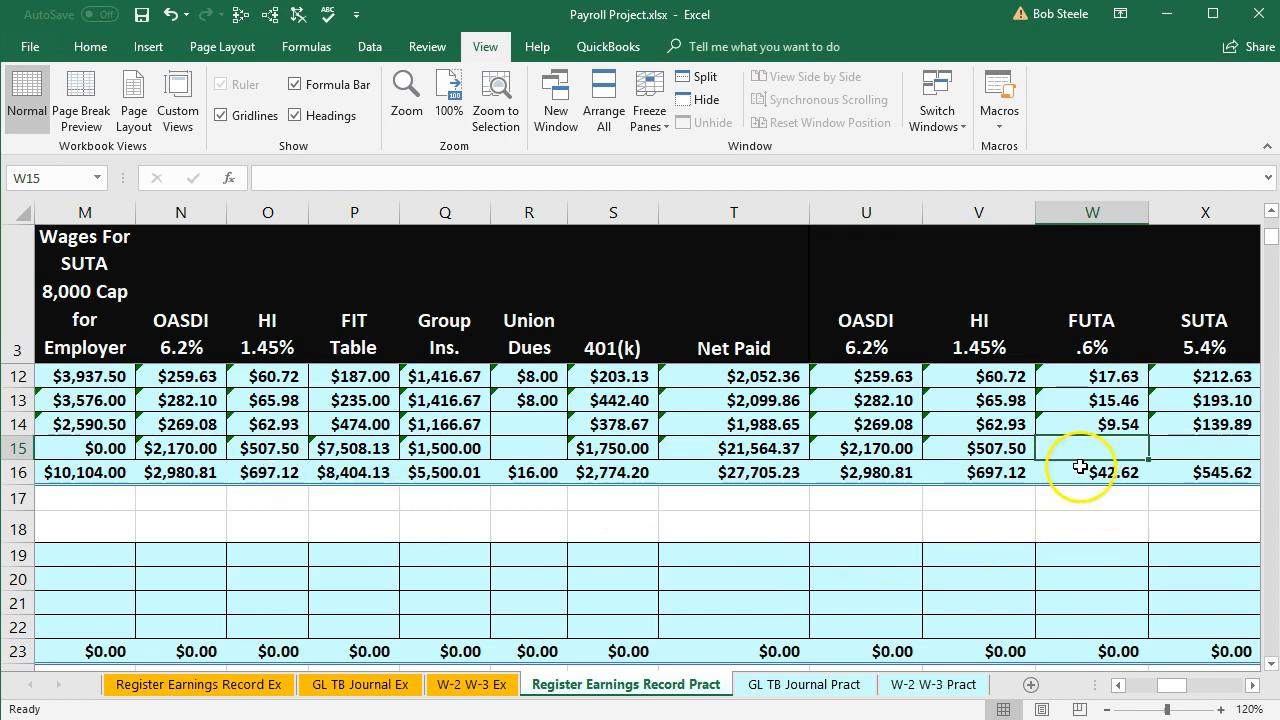
# Calculate the last employee's FUTA in W15 by multiplying the FUTA wages in L15 by the .6% rate.
pyautogui.write('=')
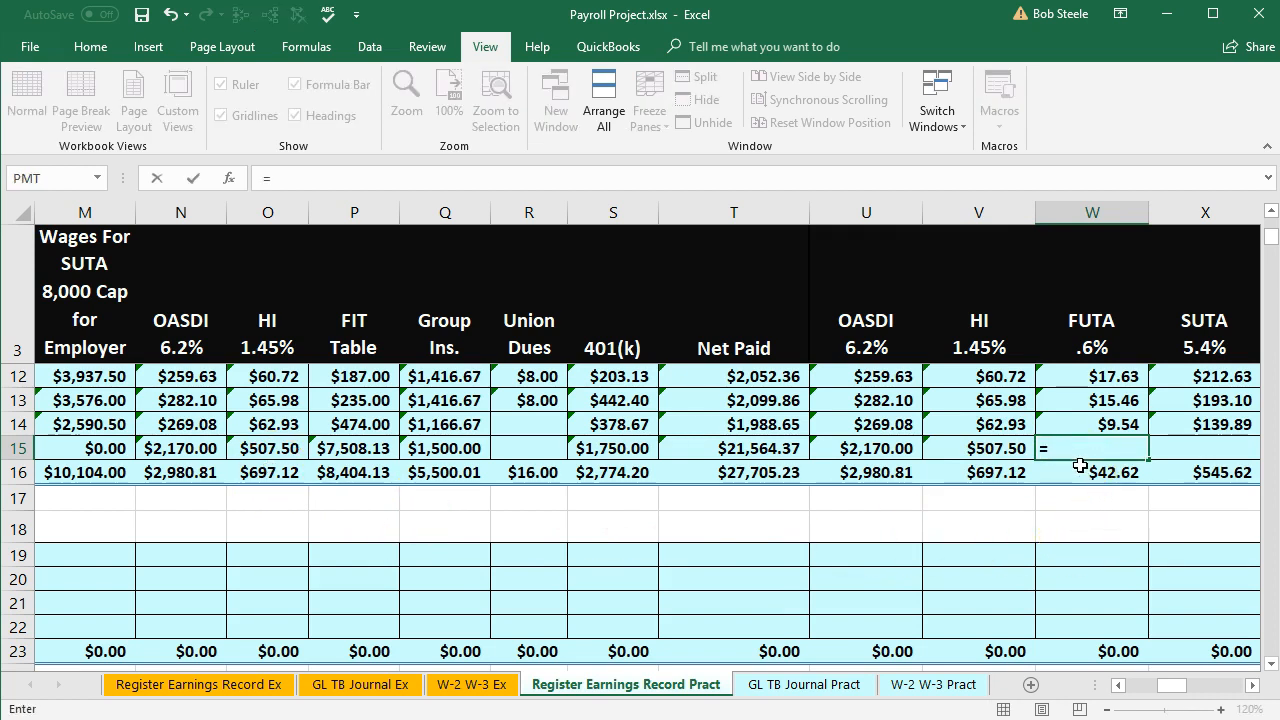
pyautogui.press('Left')
pyautogui.press('Left')
pyautogui.press('Left')
pyautogui.press('Left')
pyautogui.press('Left')
pyautogui.press('Left')
pyautogui.press('Left')
pyautogui.press('Left')
pyautogui.press('Left')
pyautogui.press('Left')
pyautogui.press('Left')
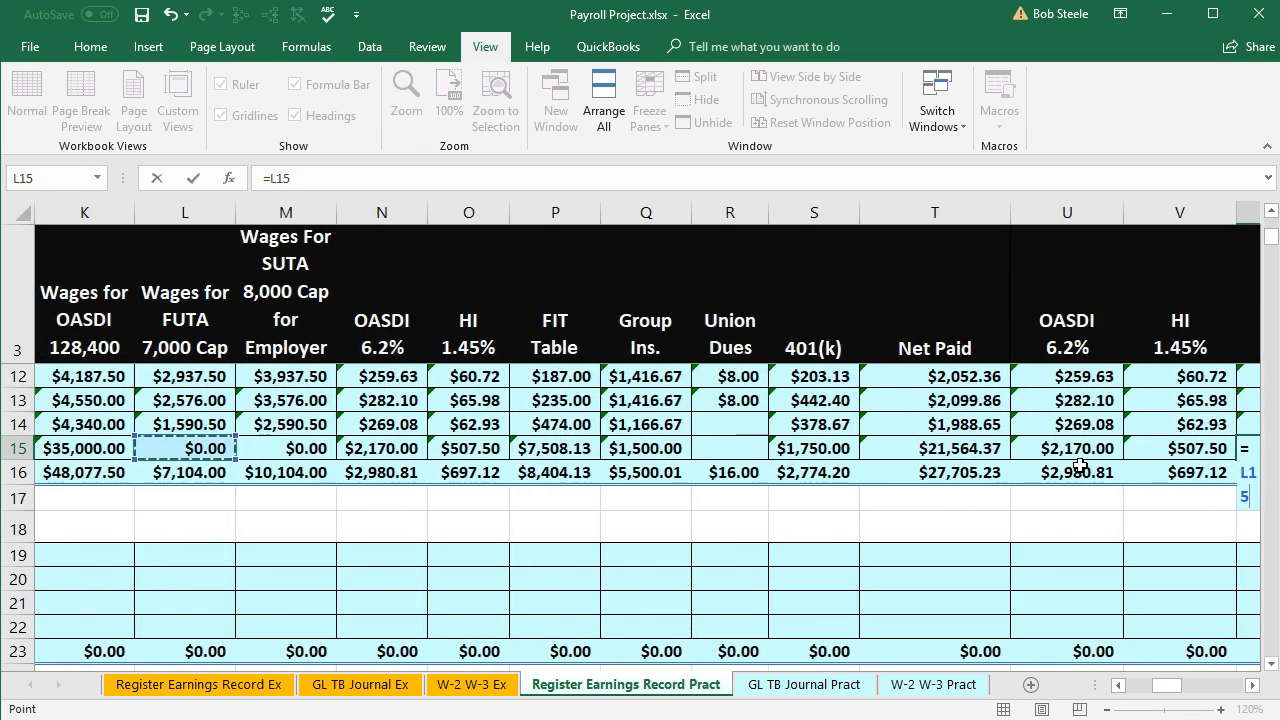
pyautogui.write('*')
pyautogui.click(1252, 685)
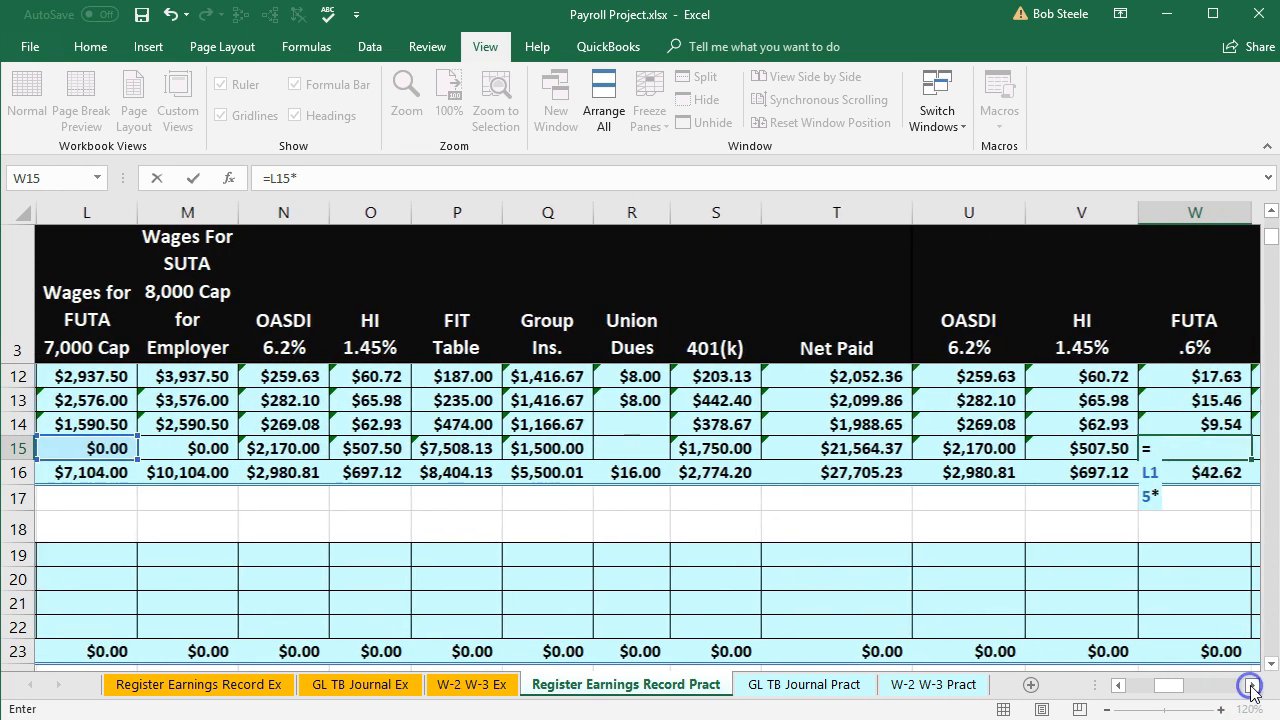
pyautogui.click(1252, 685)
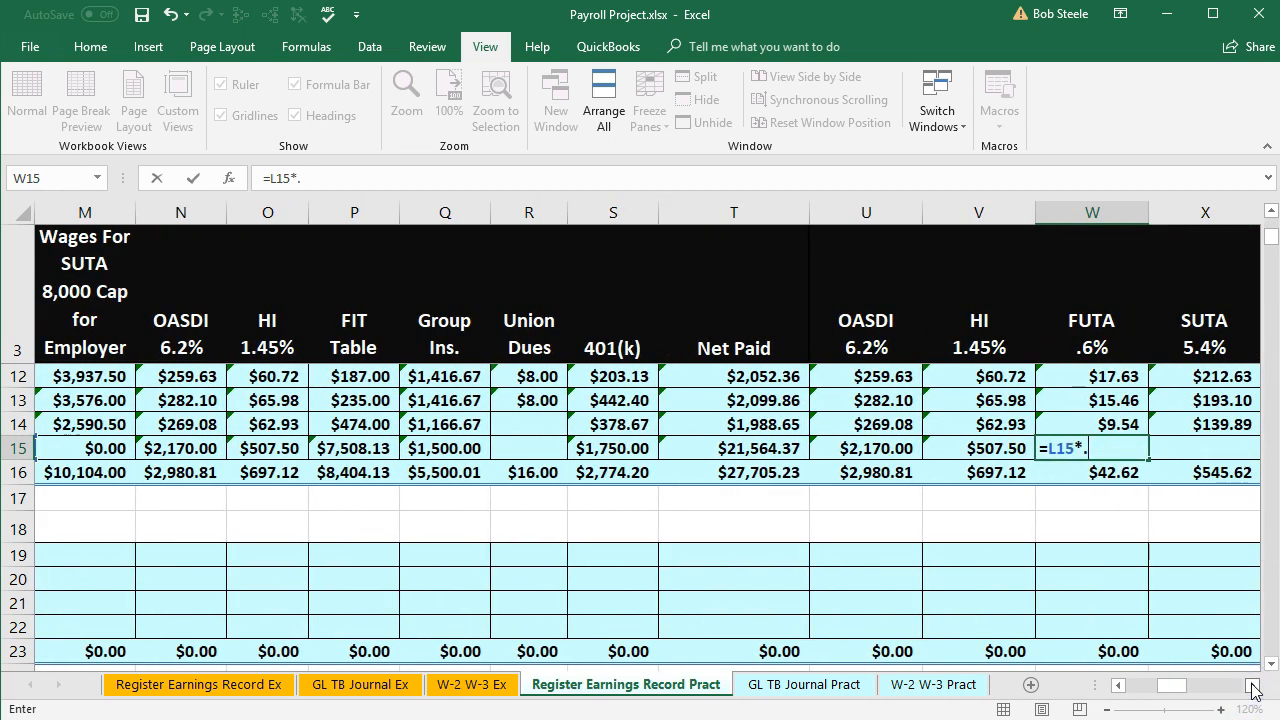
pyautogui.press('Tab')
# Calculate the last employee's SUTA in X15 by multiplying the SUTA wages in M15 by the 5.4% rate.
pyautogui.click(1252, 685)
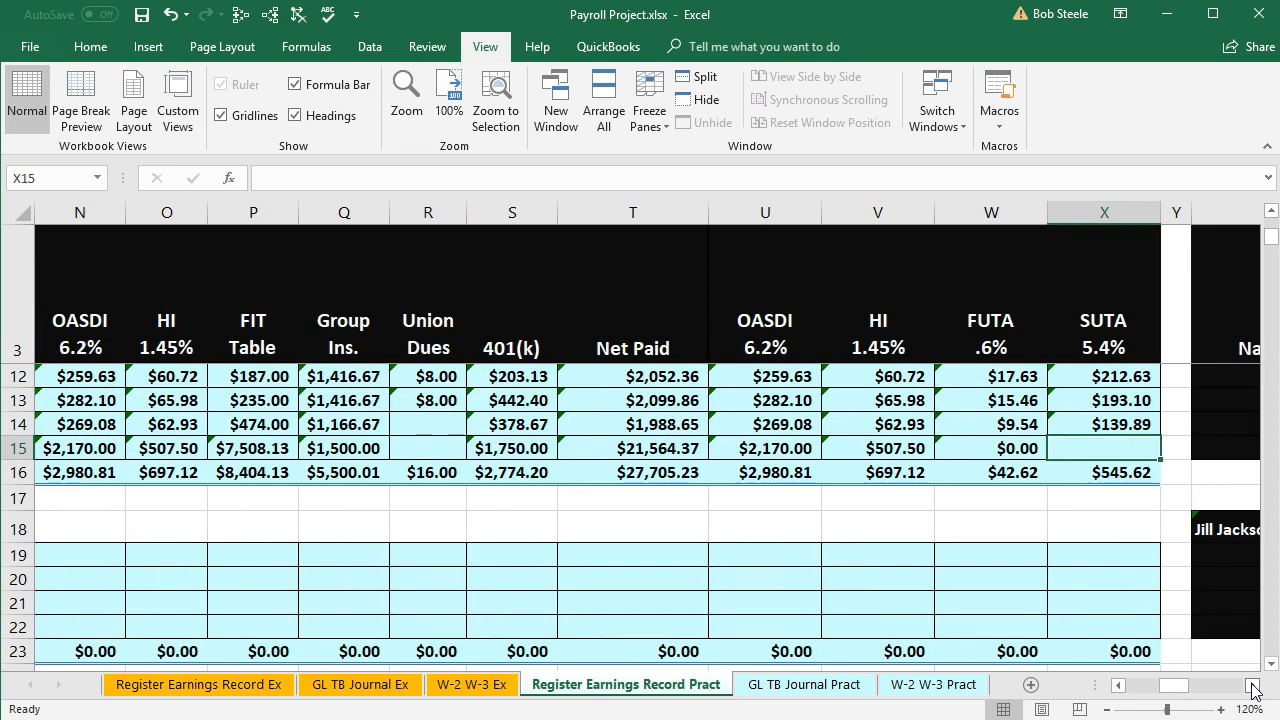
pyautogui.write('=')
pyautogui.press('Left')
pyautogui.press('Left')
pyautogui.press('Left')
pyautogui.press('Left')
pyautogui.press('Left')
pyautogui.press('Left')
pyautogui.press('Left')
pyautogui.press('Left')
pyautogui.press('Left')
pyautogui.press('Left')
pyautogui.press('Left')
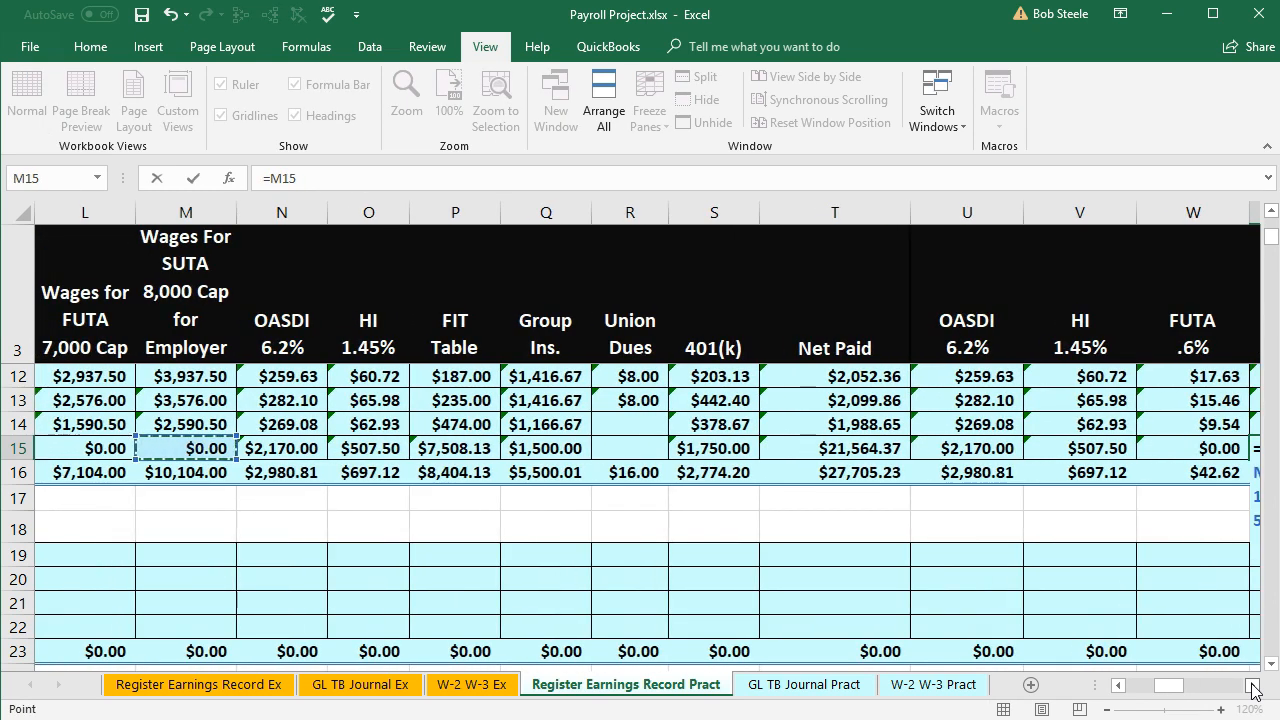
pyautogui.write('*')
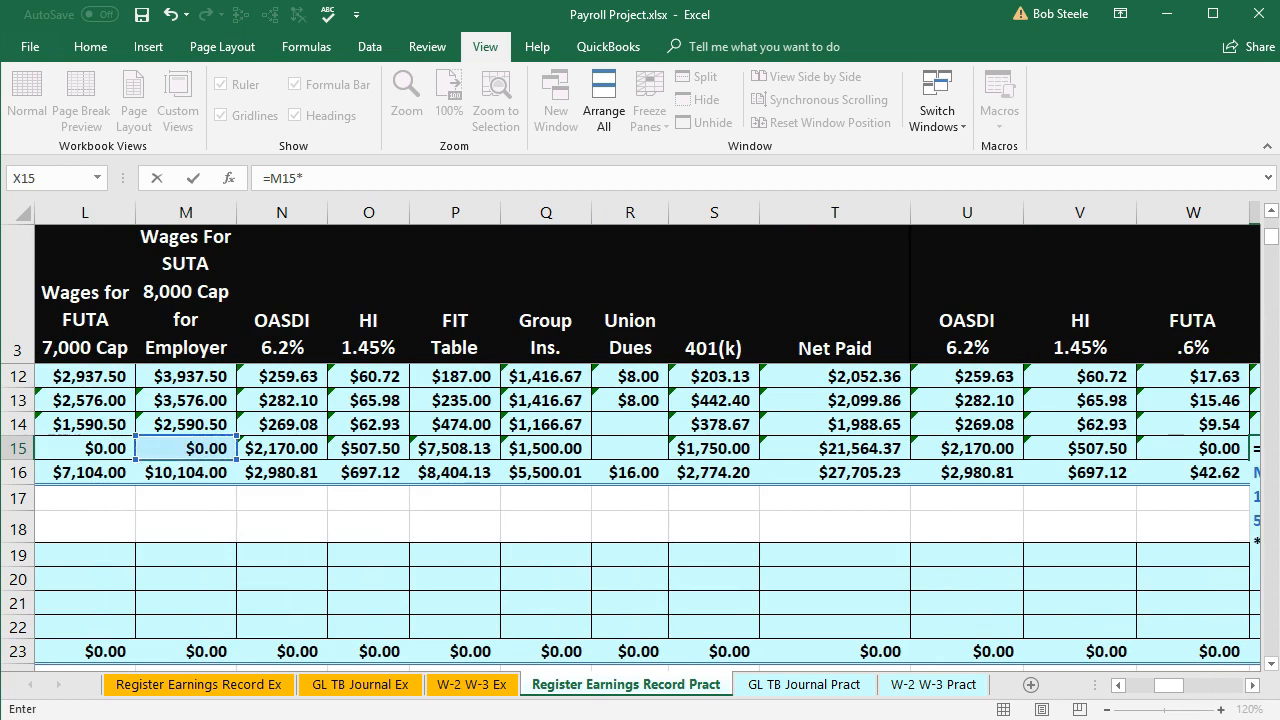
pyautogui.click(1252, 686)
pyautogui.click(1252, 686)
pyautogui.click(1252, 686)
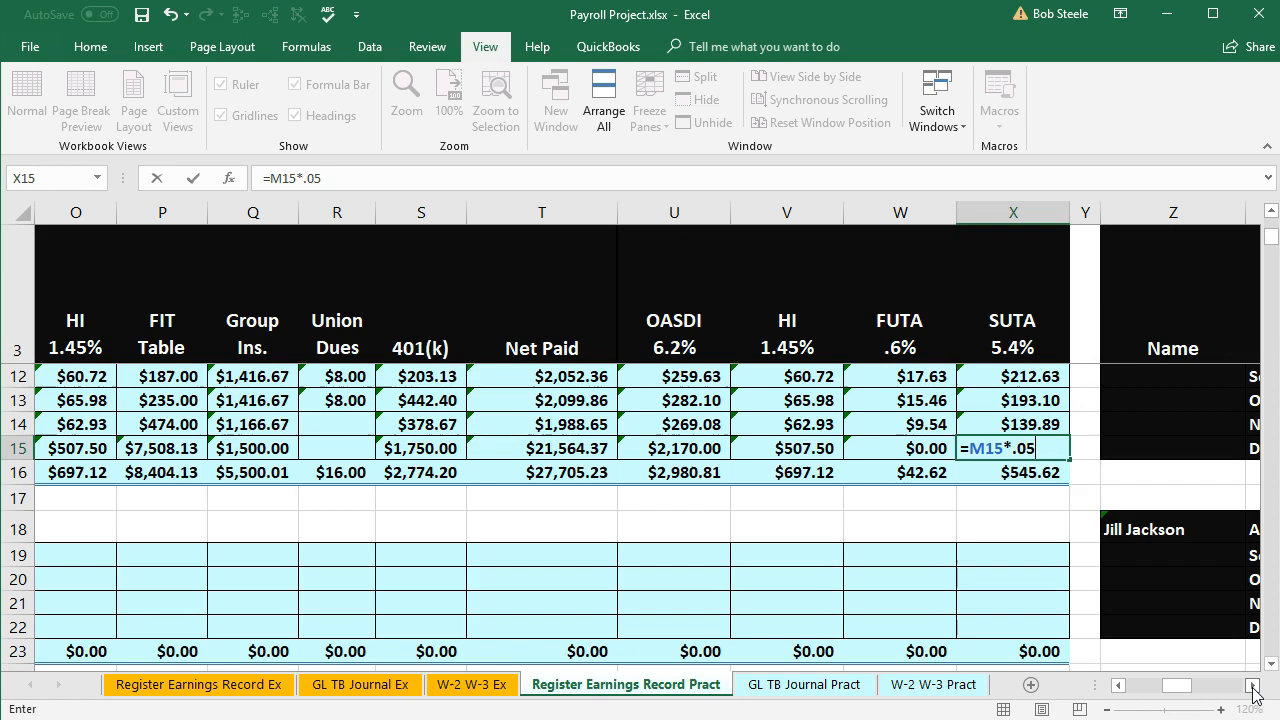
pyautogui.press('Return')
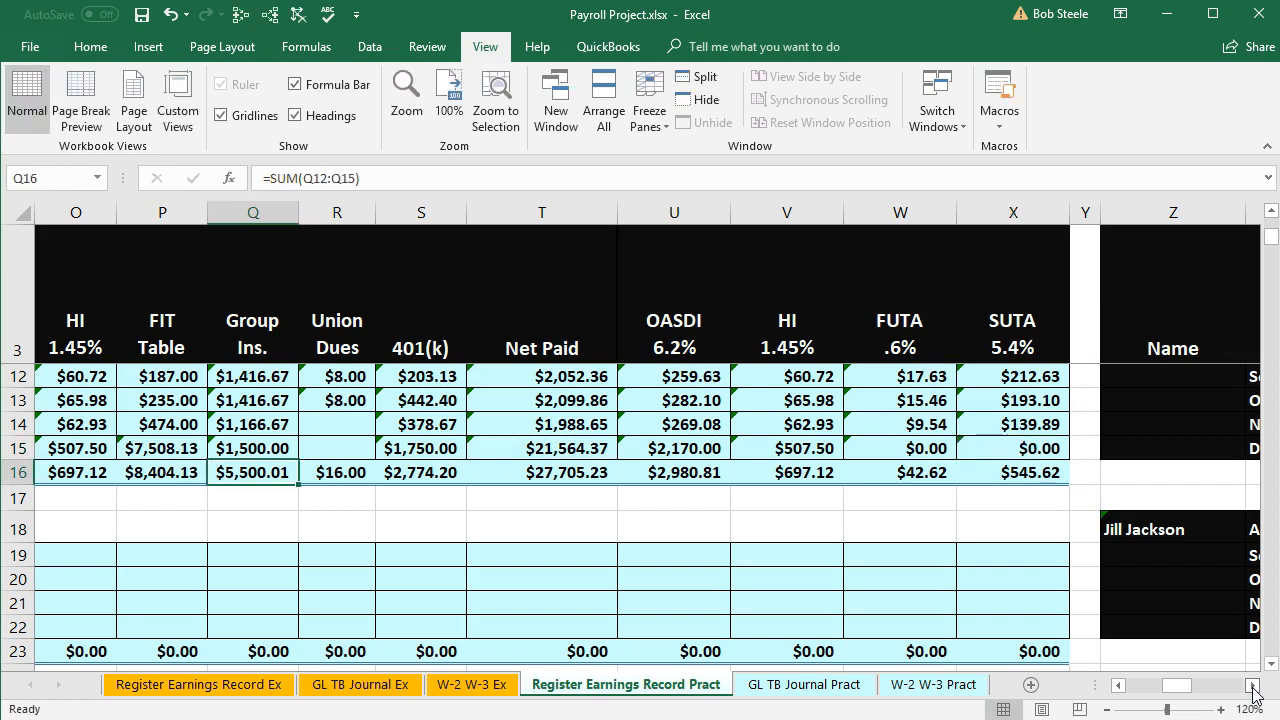